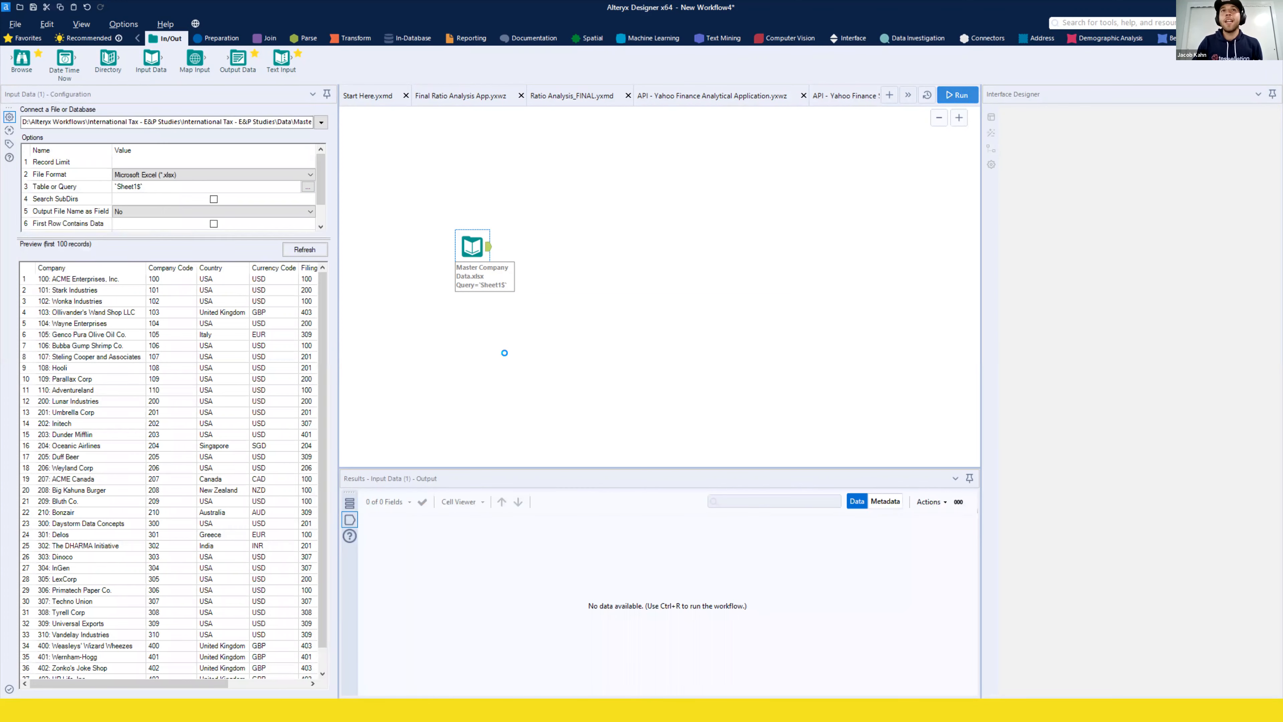
Run the workflow and connect a Formula tool to the Master Company Data input
key(ctrl+r)
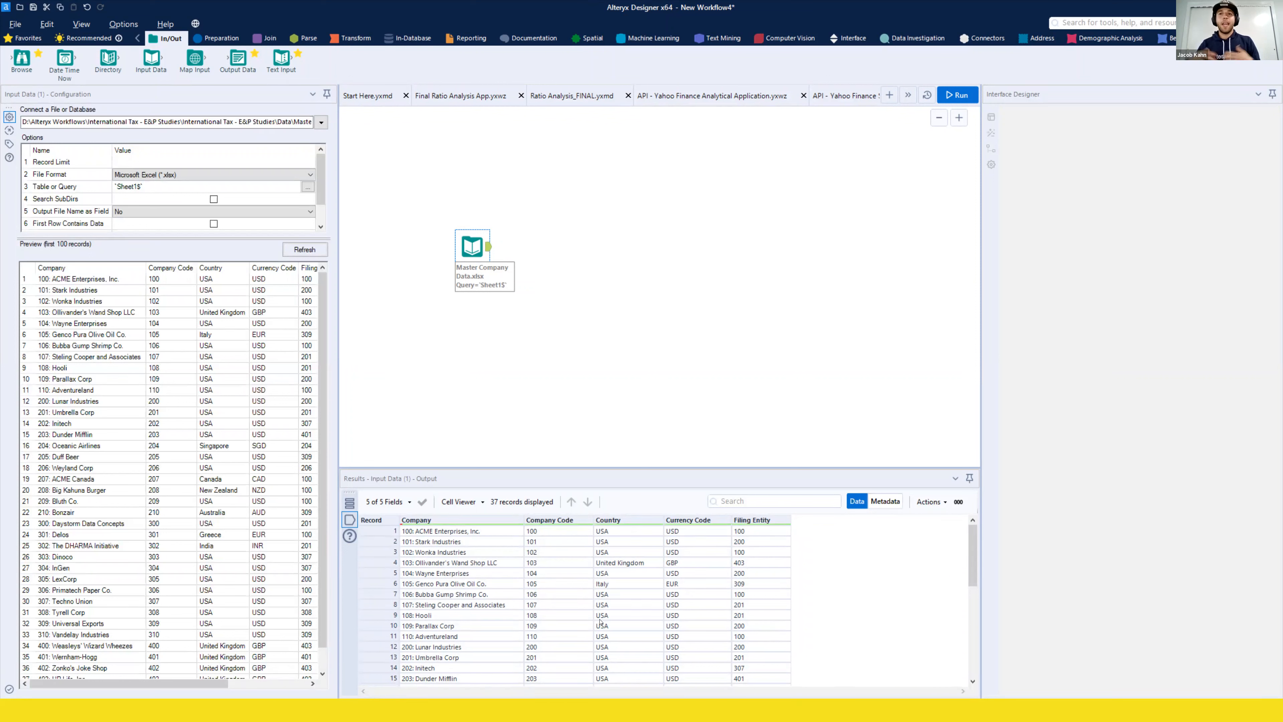
click(221, 39)
drag(207, 64, 529, 249)
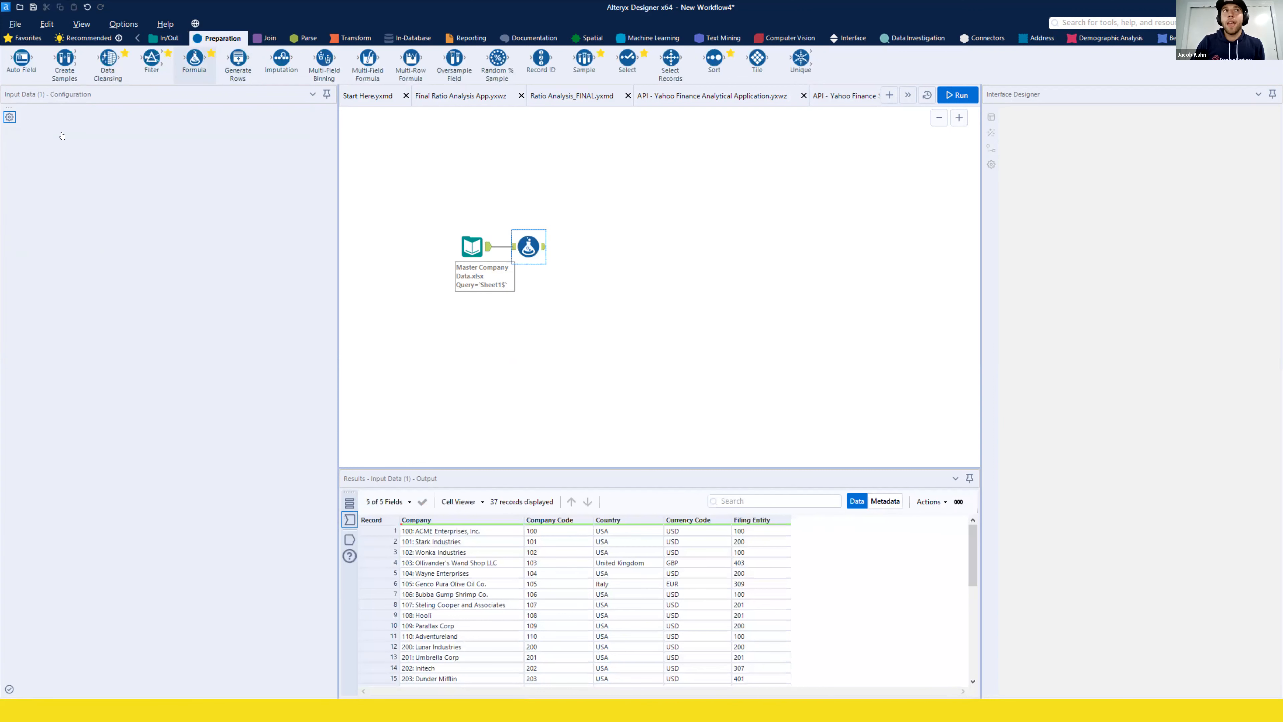
Add a formula column named Test with the expression "Test", and run the workflow
click(93, 123)
key(Return)
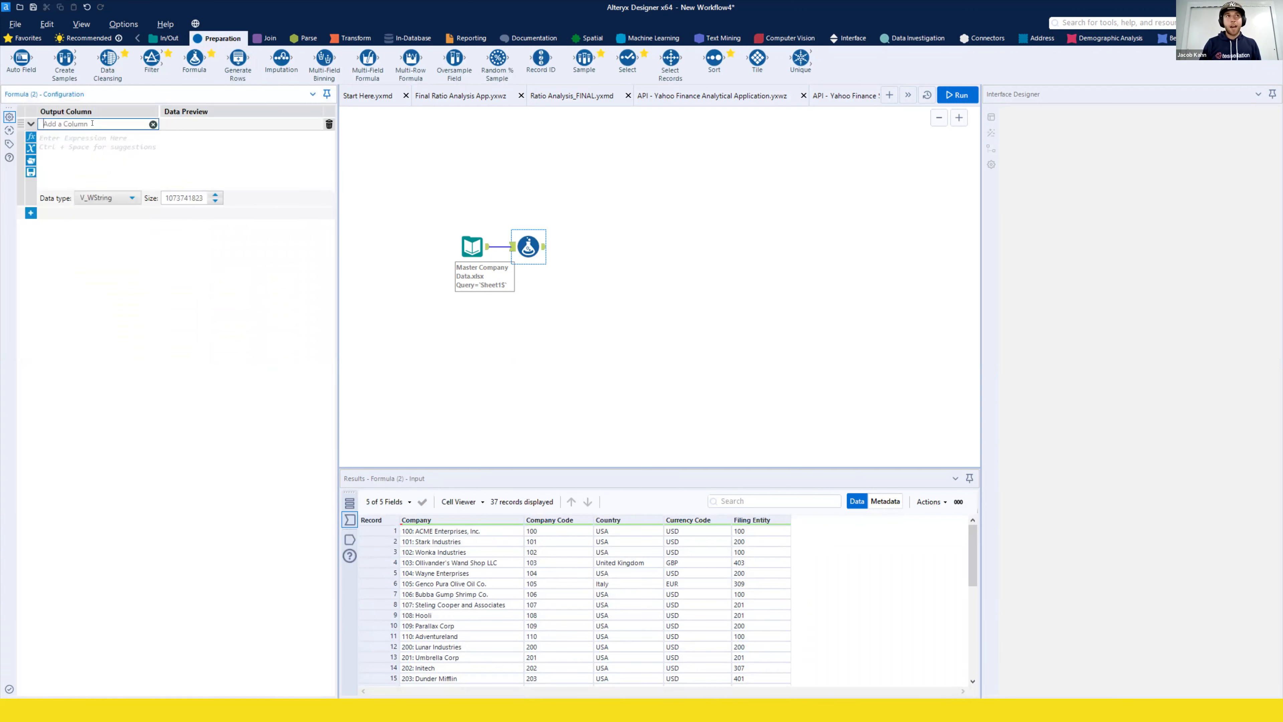
text(Tes)
click(94, 163)
text("Test")
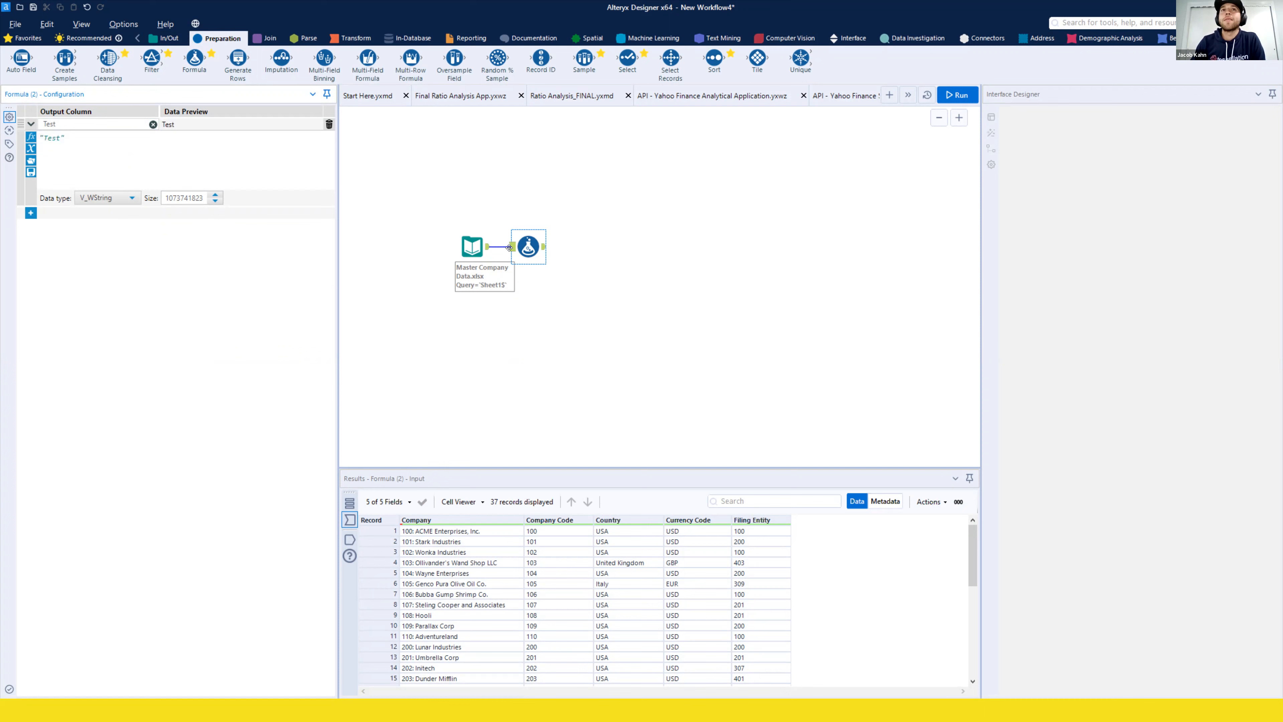
key(ctrl+r)
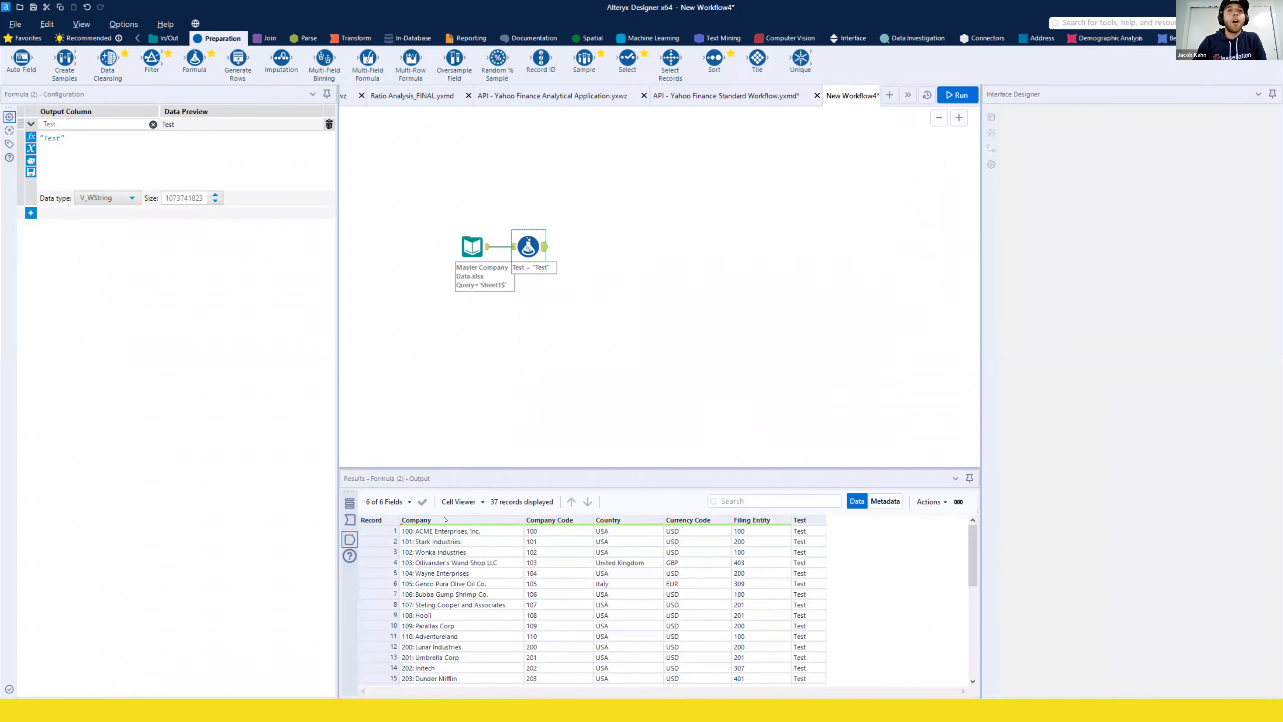
Connect a Data Cleansing tool after the Formula tool and run the workflow
mouse_move(444, 519)
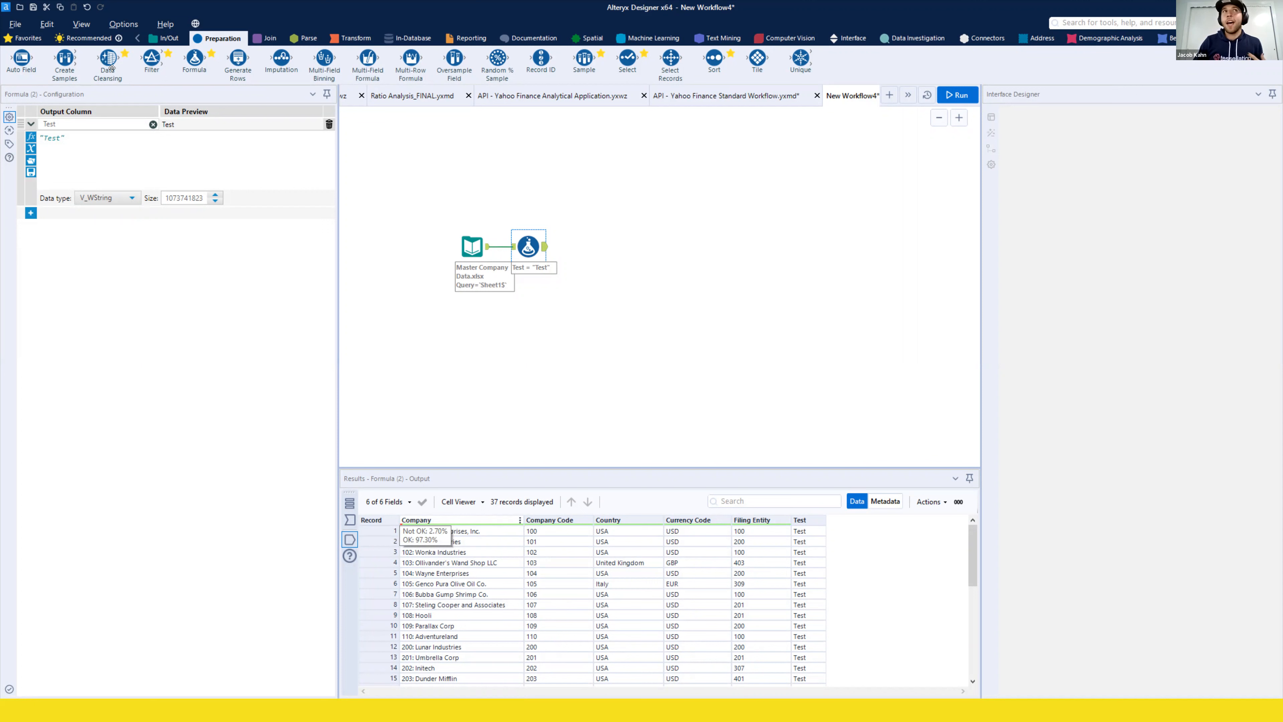
drag(111, 67, 582, 244)
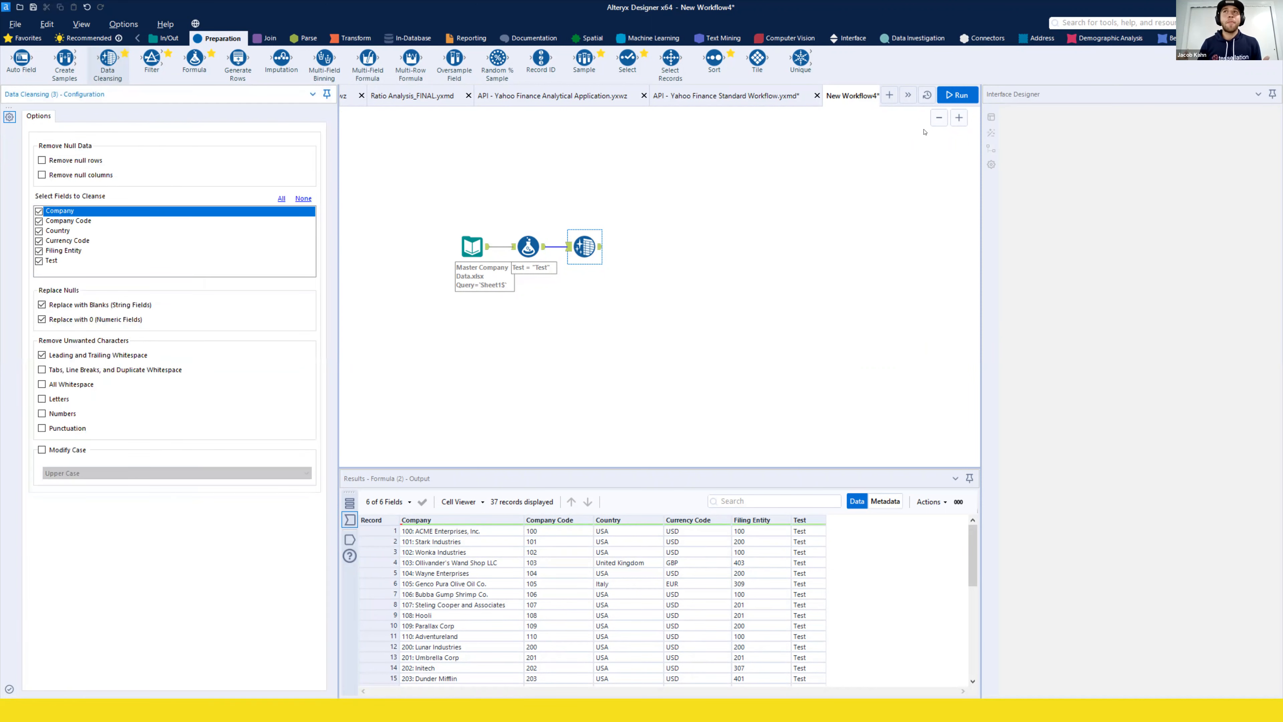
key(ctrl+r)
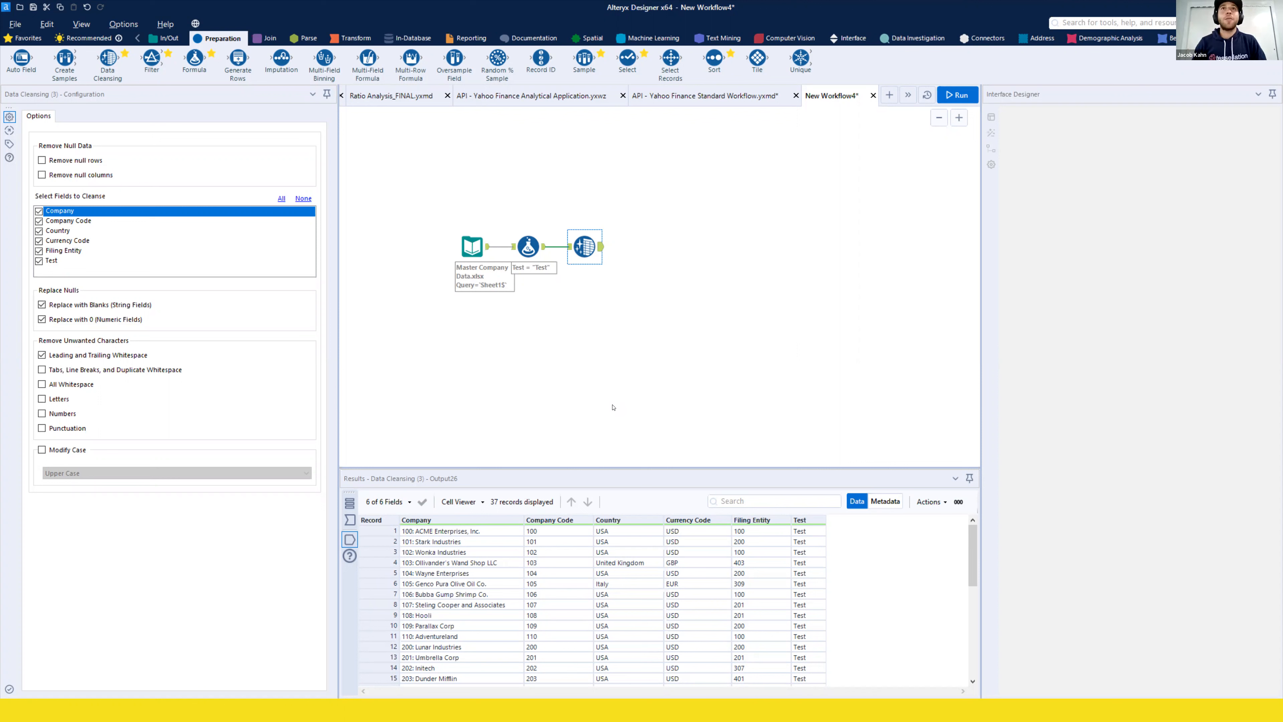
Switch to the API - Yahoo Finance Standard Workflow and examine its chain of tools from the URL input to the Browse tool
click(691, 96)
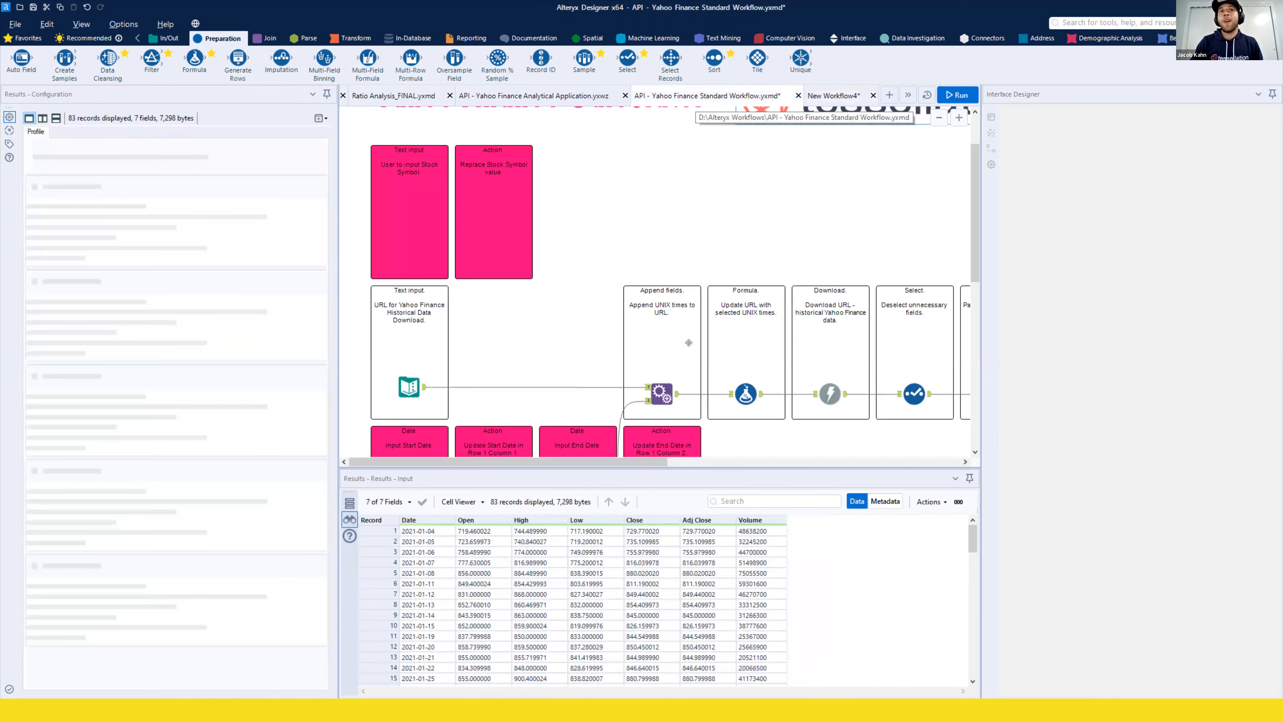
scroll(688, 326, down, 5)
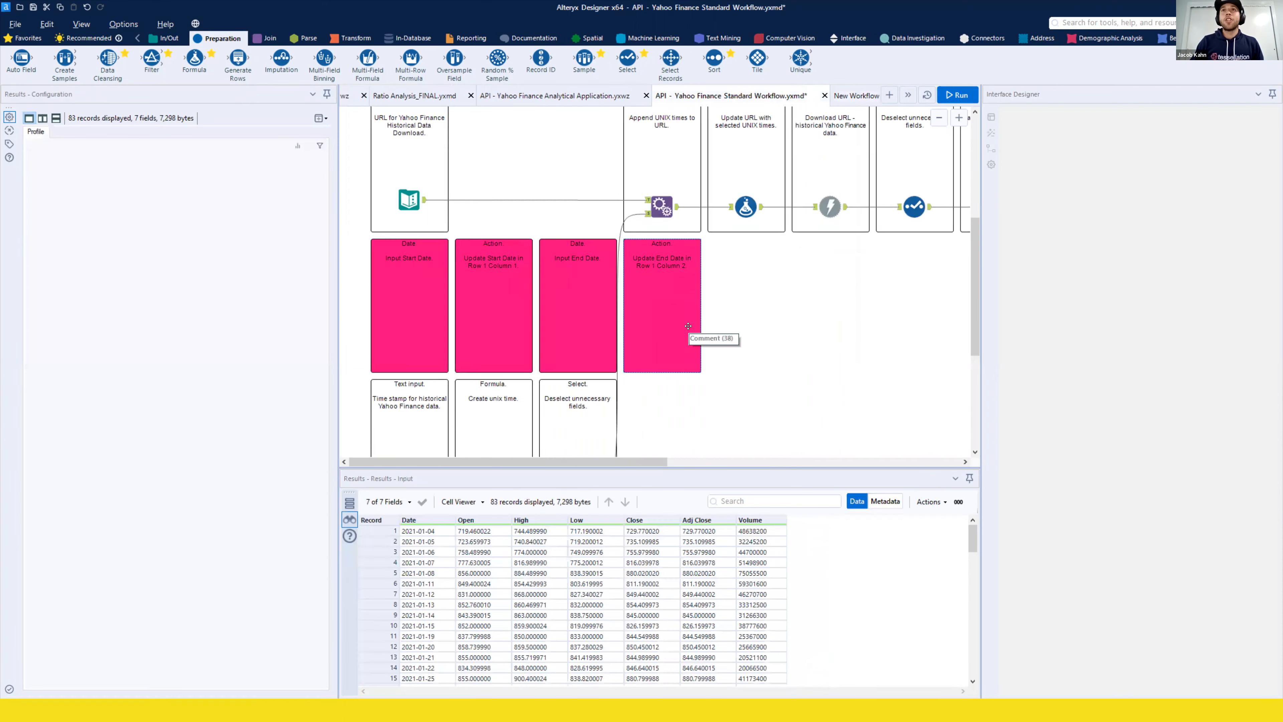
scroll(688, 326, up, 6)
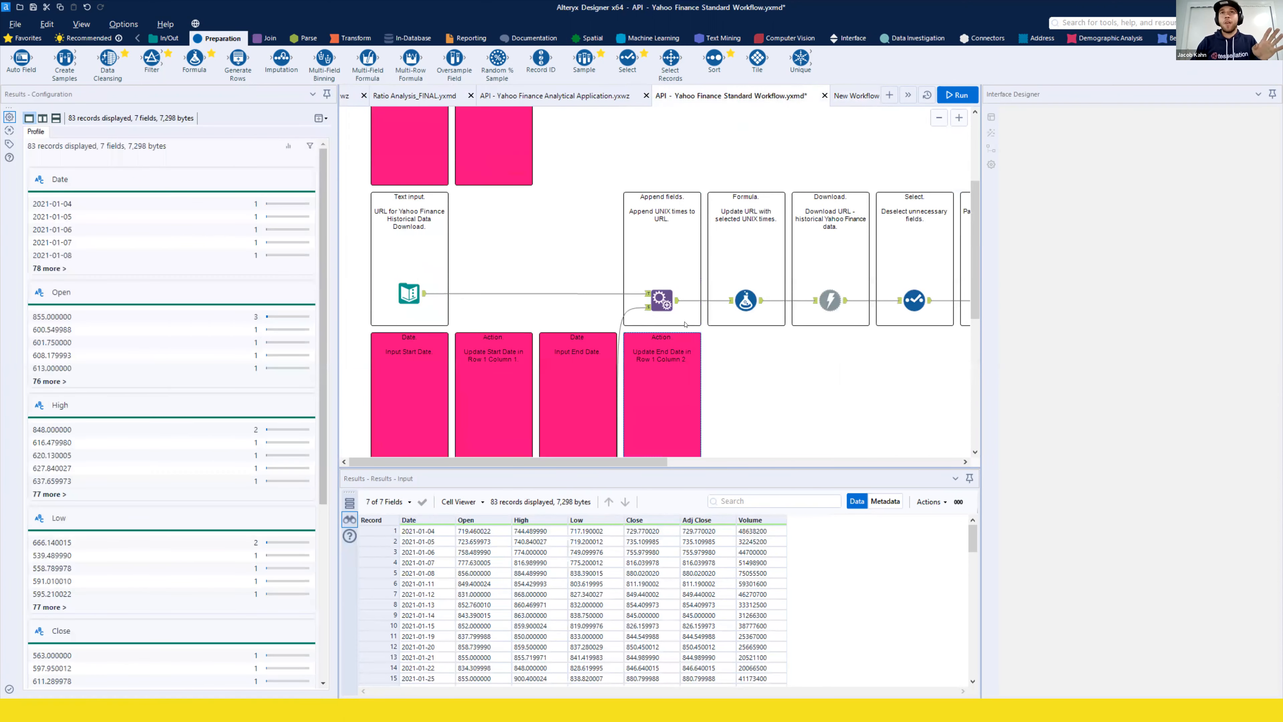
scroll(681, 340, up, 1)
scroll(870, 407, down, 4)
drag(783, 388, 521, 350)
drag(731, 356, 596, 335)
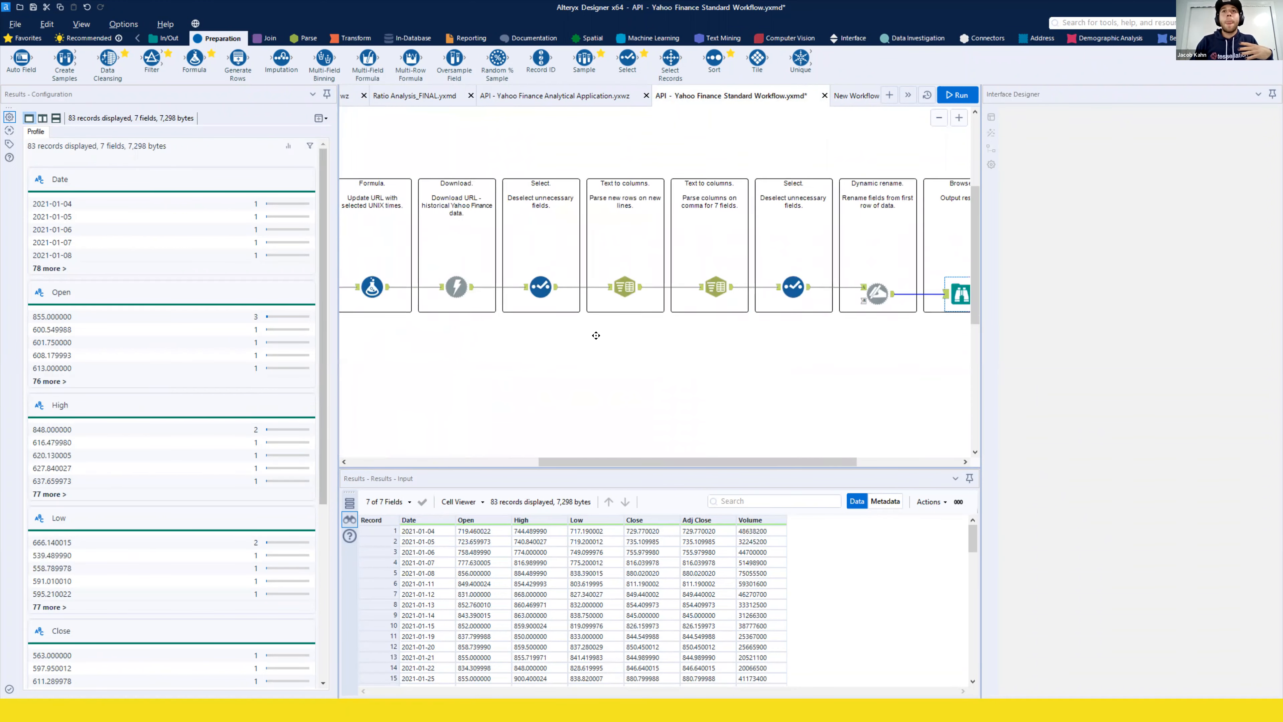
drag(801, 334, 913, 341)
drag(581, 329, 812, 338)
Inspect the full Yahoo Finance download URL in the upper Text Input tool, widening the configuration pane temporarily
click(420, 278)
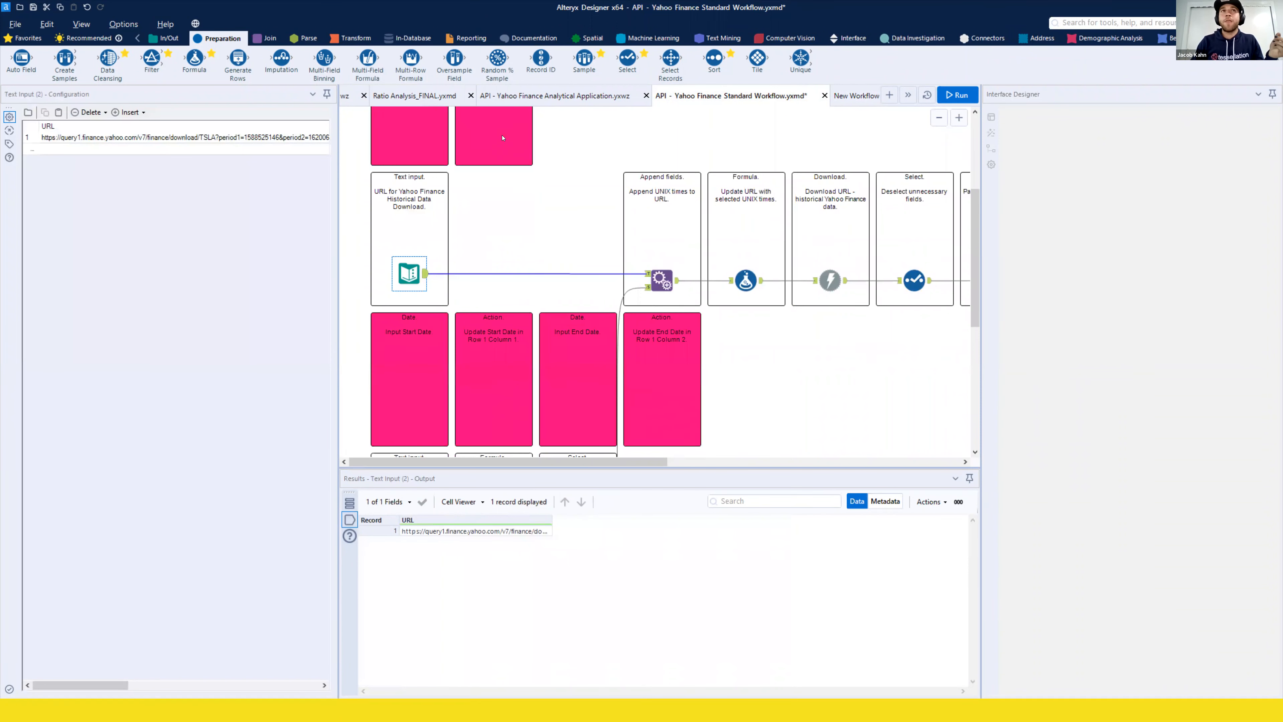
drag(338, 143, 503, 143)
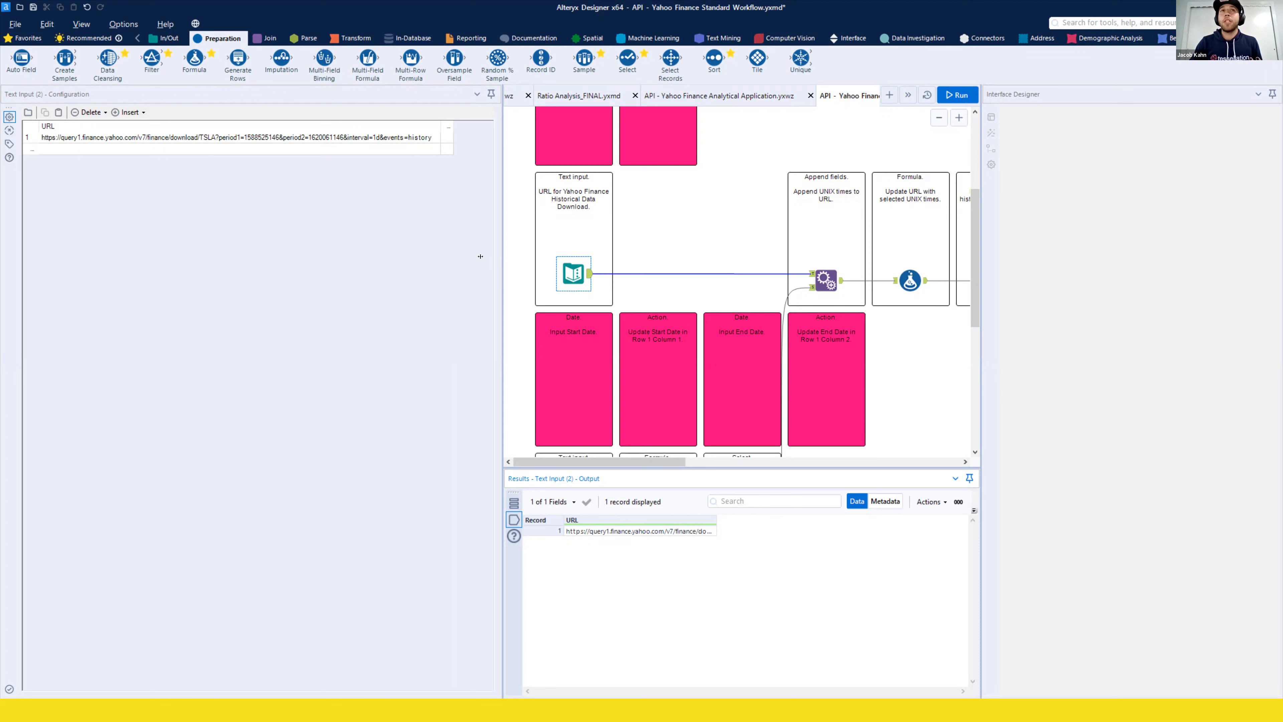
drag(502, 263, 297, 260)
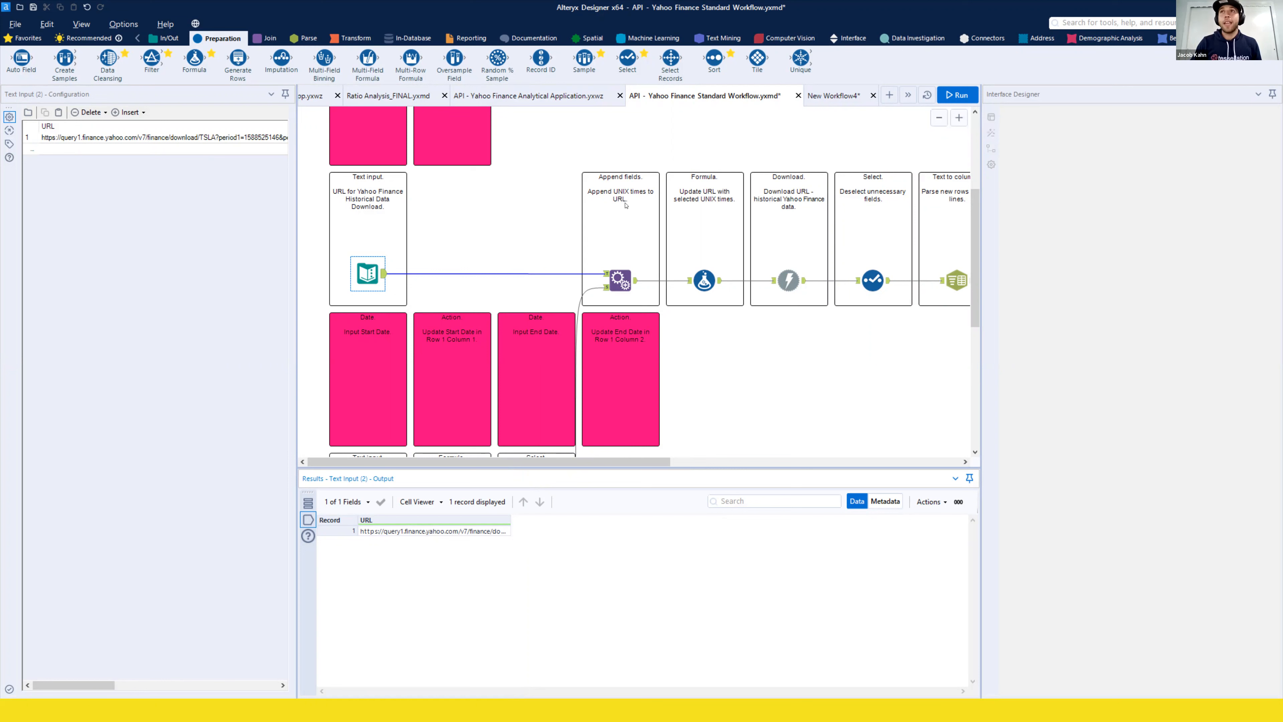
Show the workflow-level configuration with the workflow type and constants for the Yahoo Finance Calculator
scroll(596, 191, up, 3)
scroll(596, 191, up, 3)
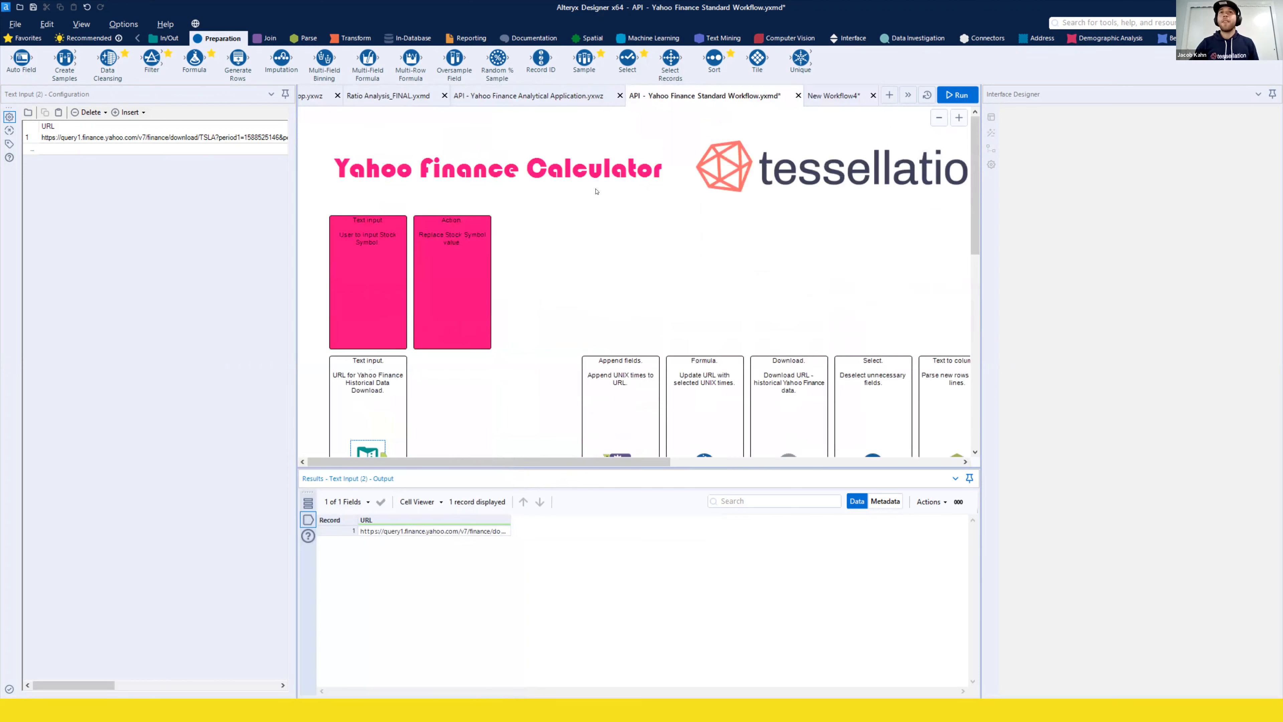
scroll(599, 243, down, 1)
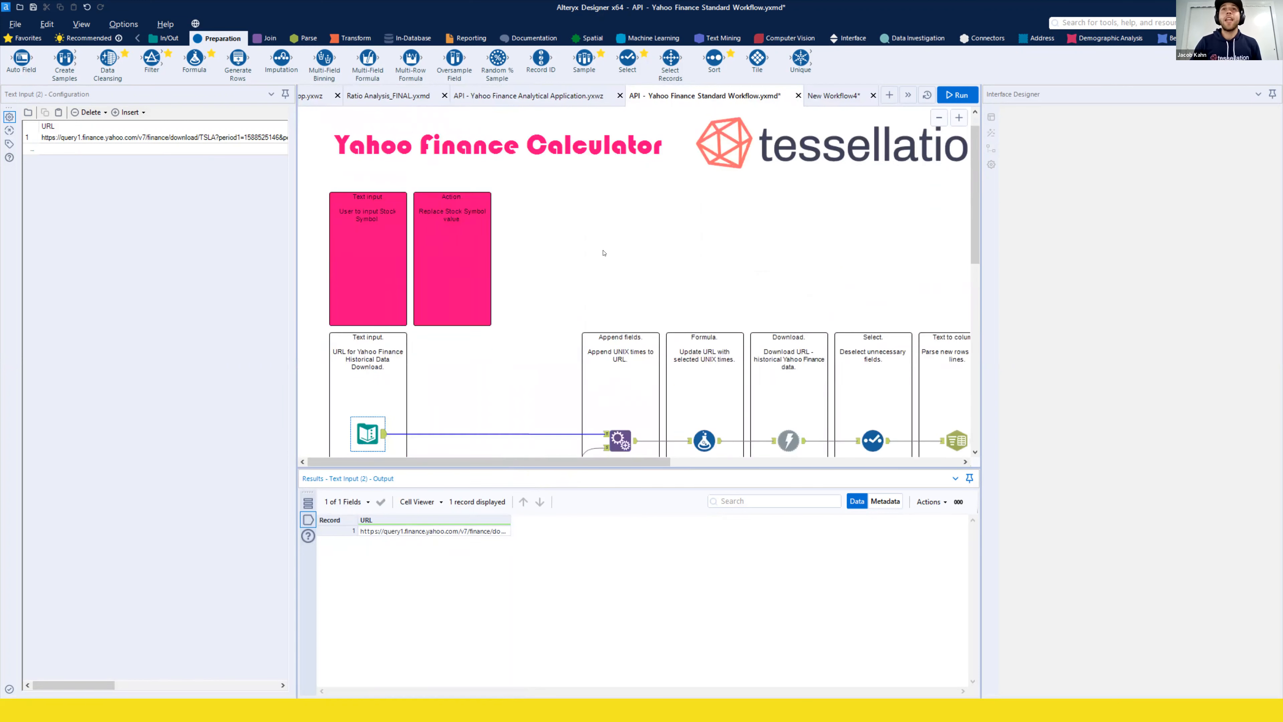
click(600, 243)
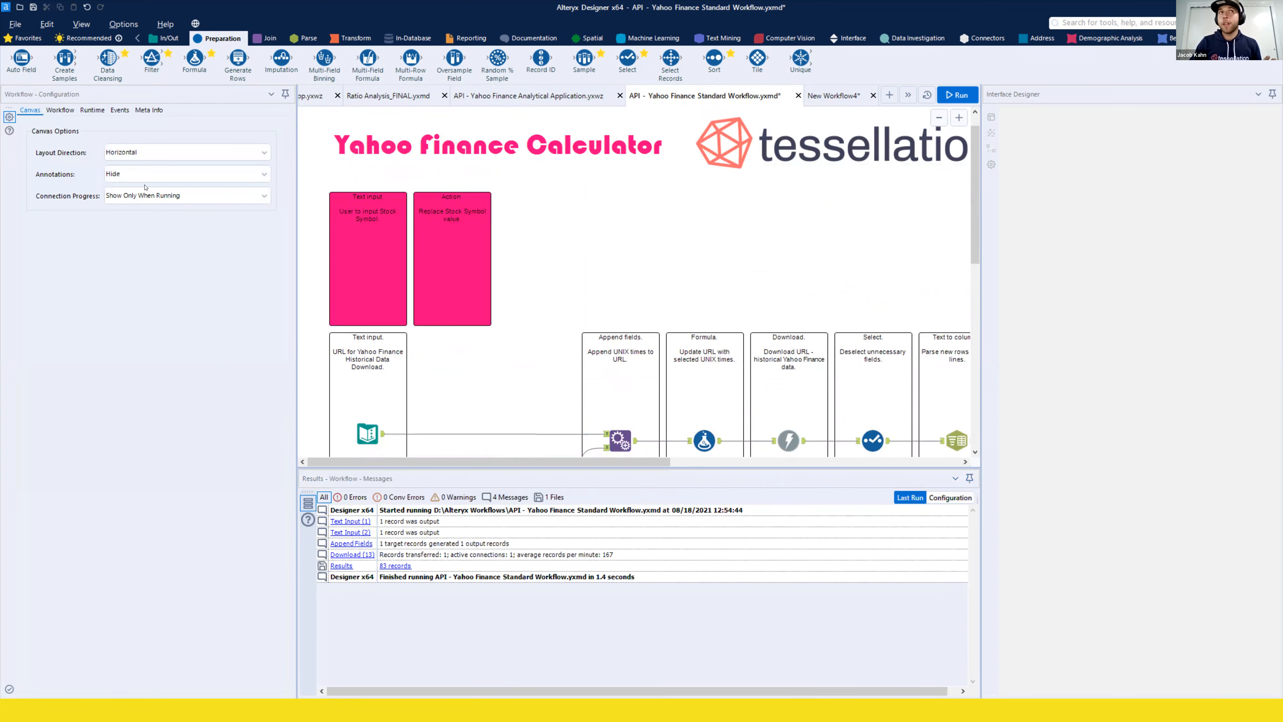
click(68, 111)
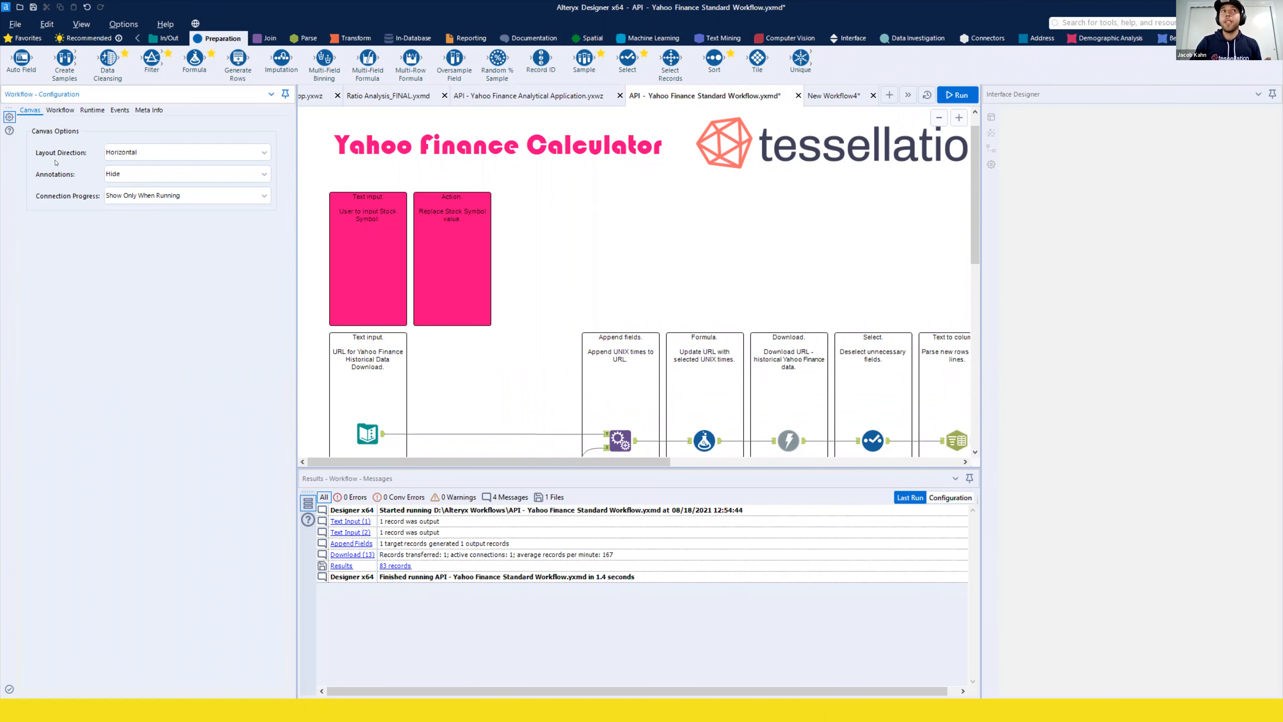
click(60, 111)
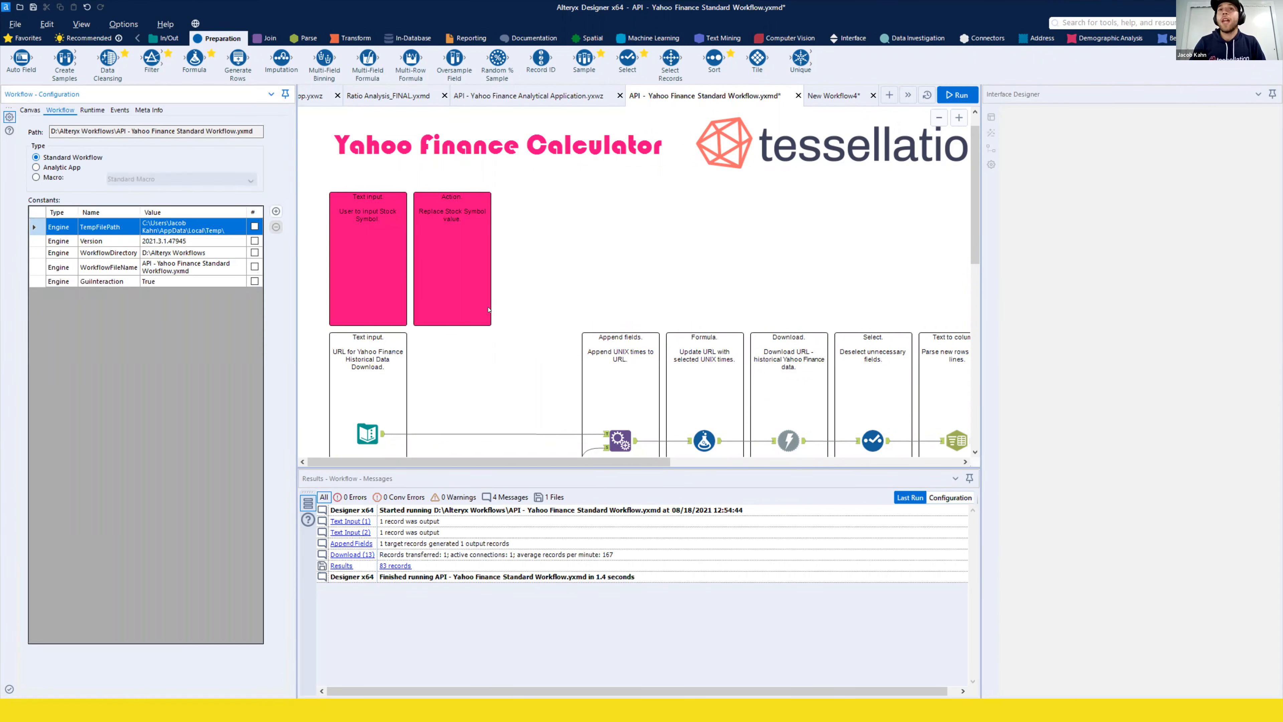
Examine the Browse tool's stock results, viewing the profiles of the Open, Low, Close and Volume columns
scroll(516, 317, down, 3)
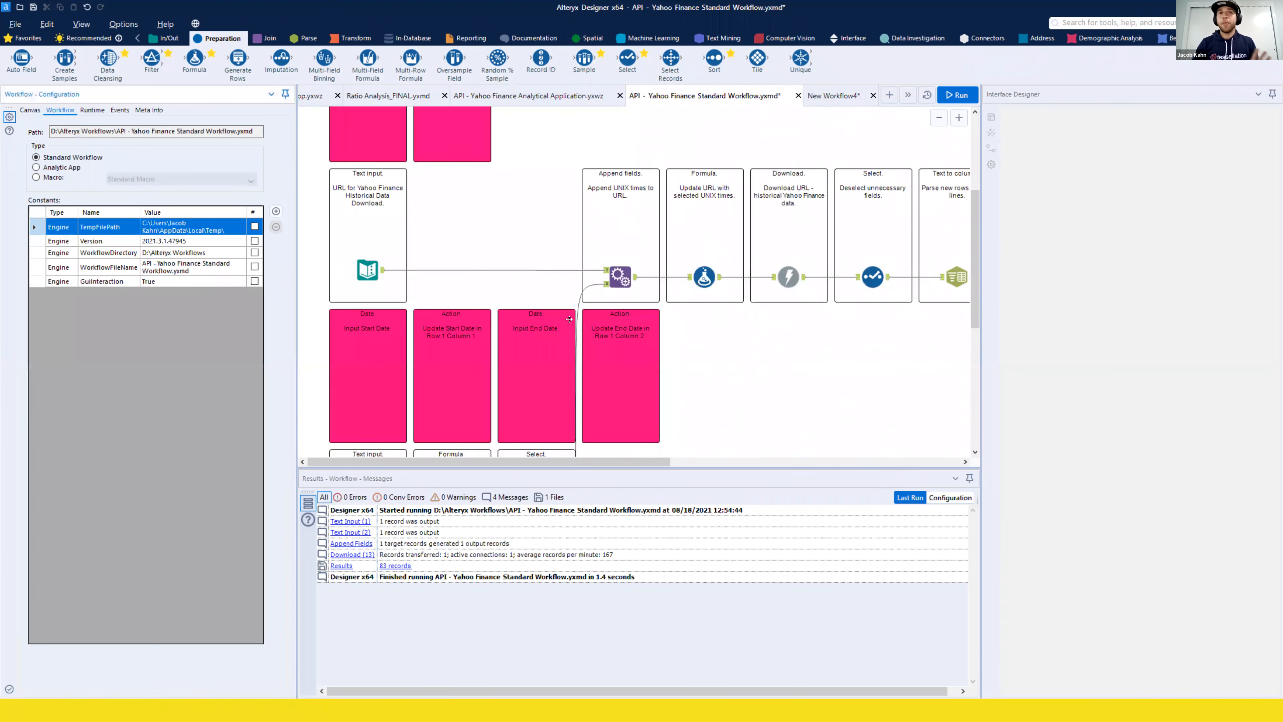
scroll(569, 319, down, 2)
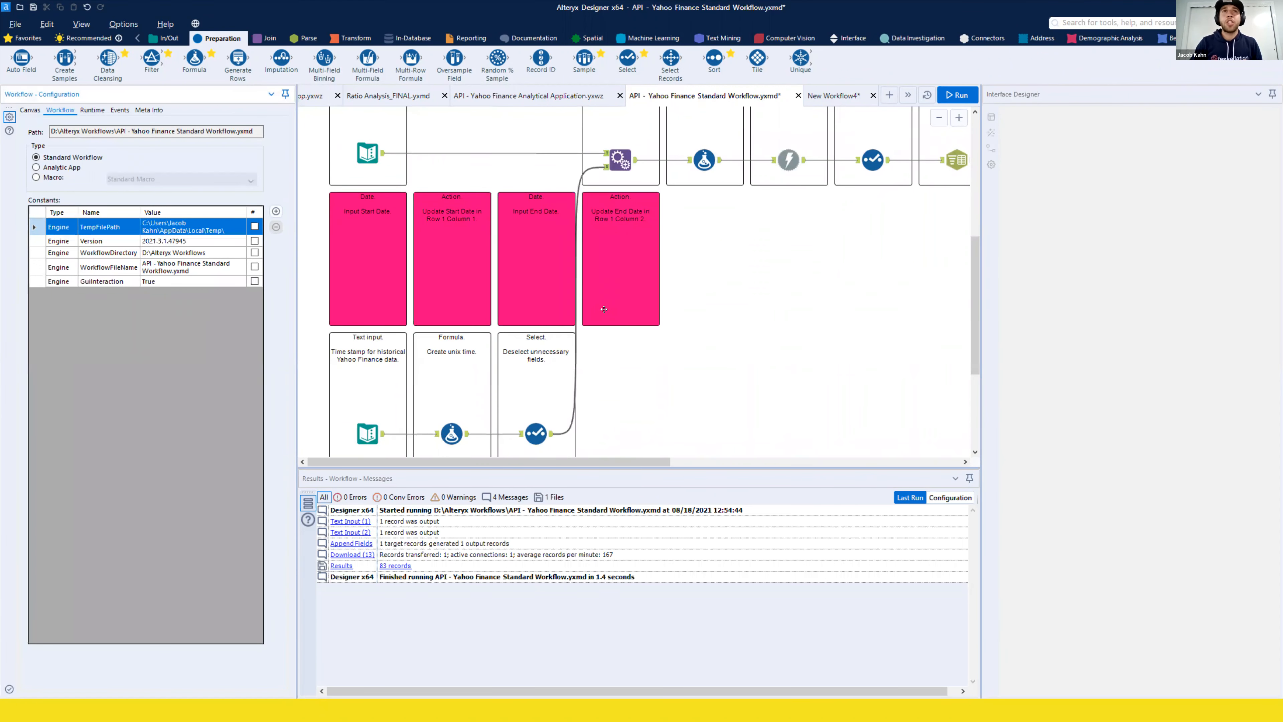
scroll(717, 313, up, 2)
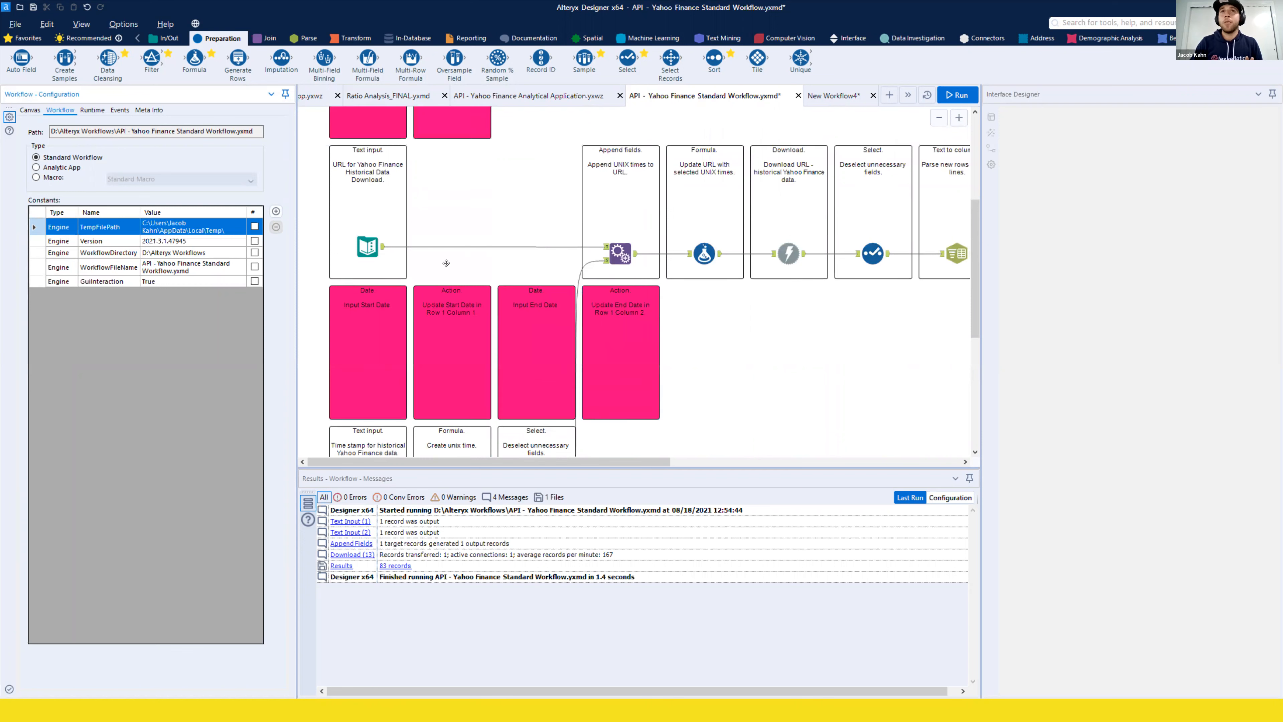
scroll(446, 263, right, 7)
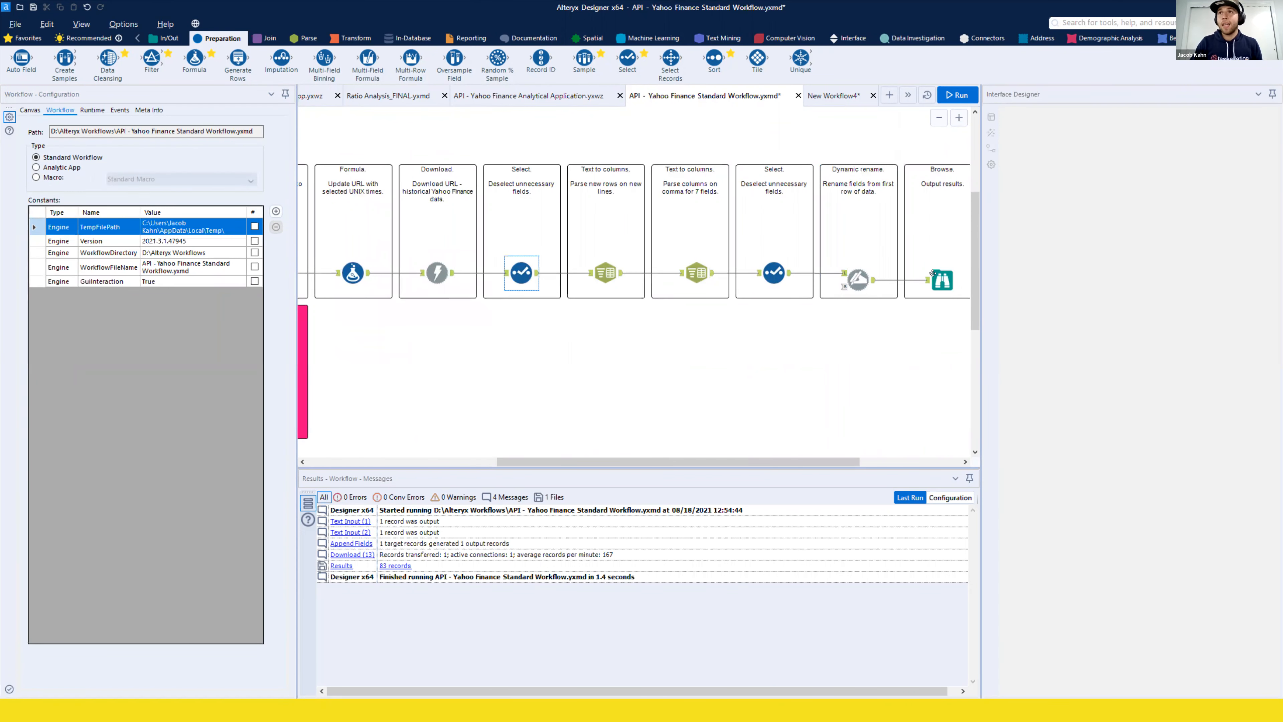
click(943, 280)
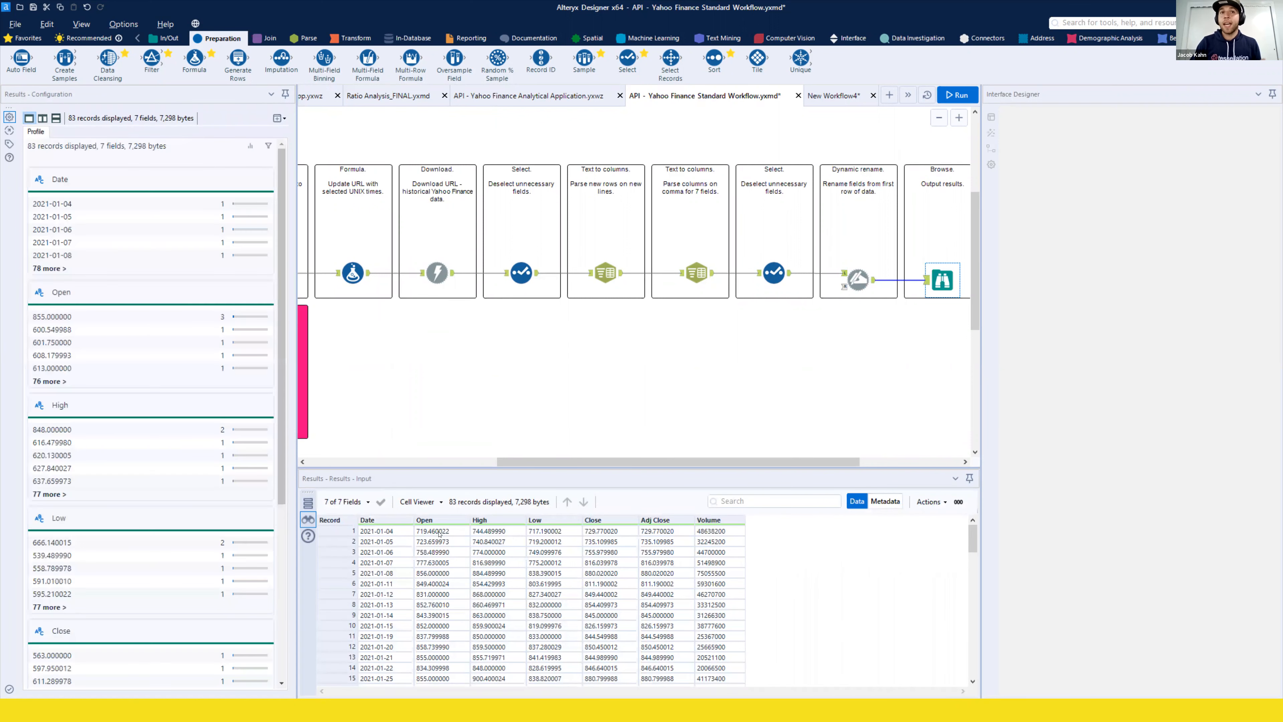
click(393, 541)
click(497, 541)
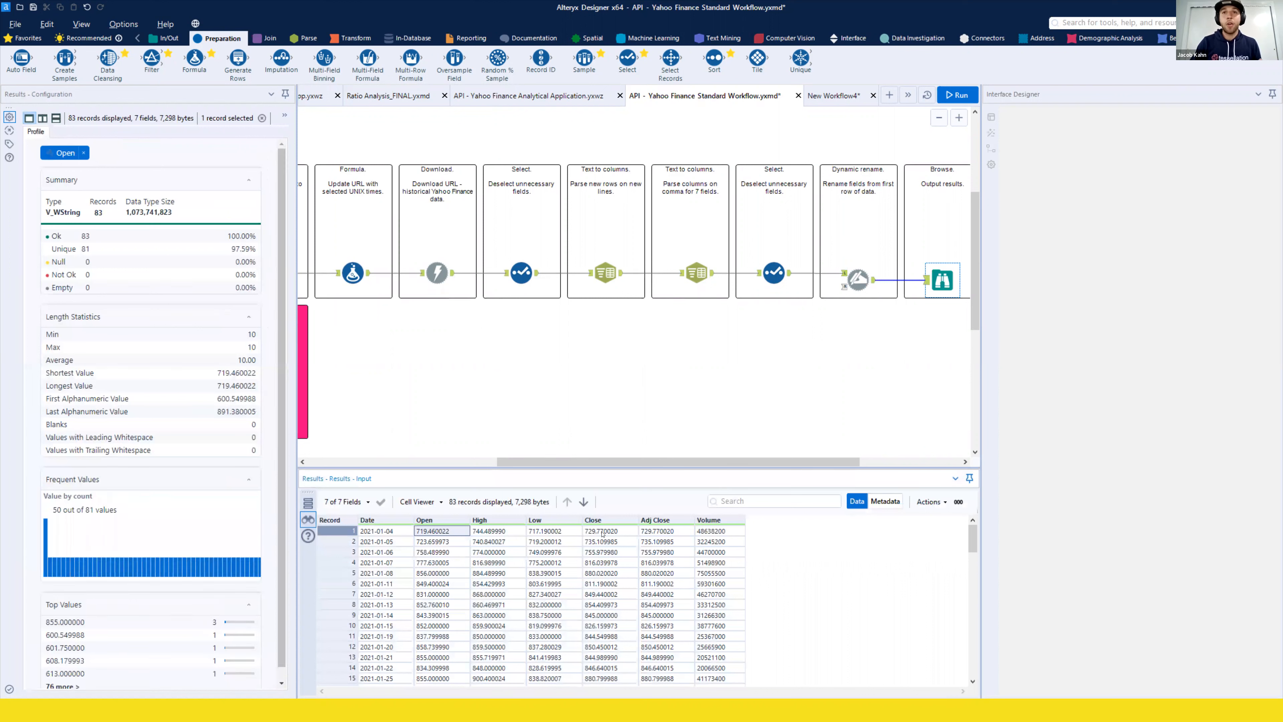
click(553, 542)
click(631, 541)
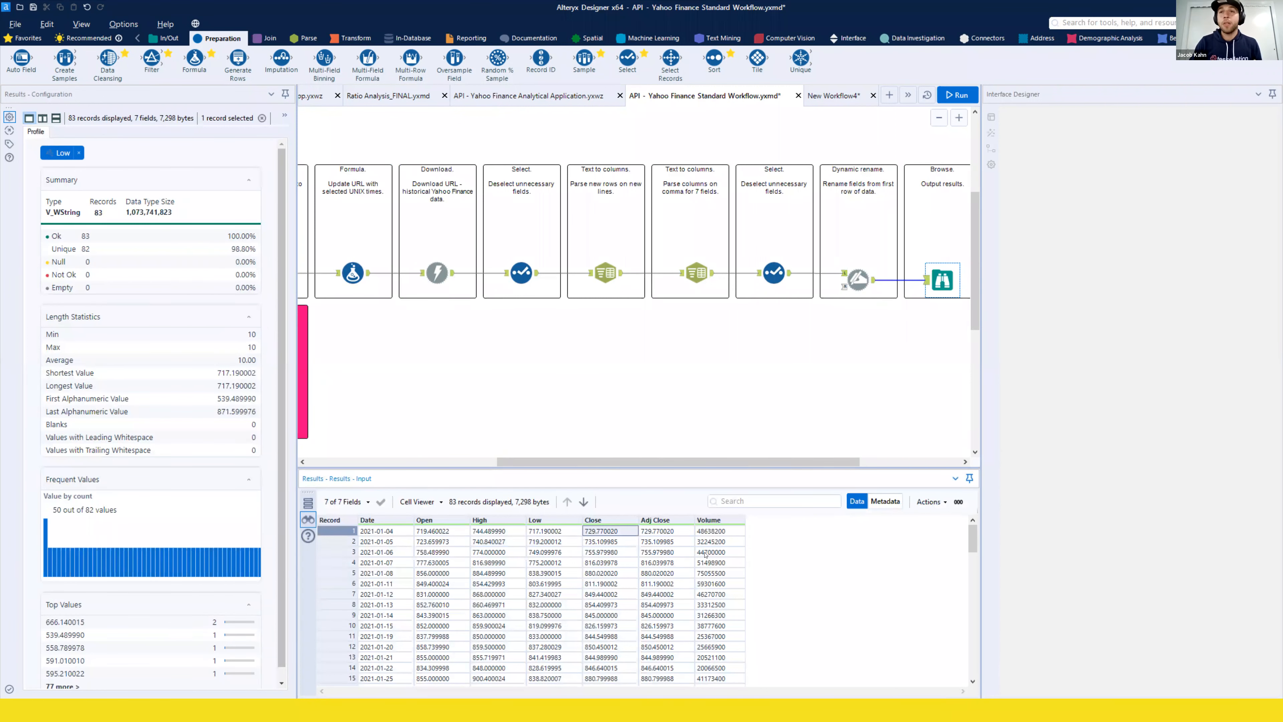
click(667, 541)
click(706, 553)
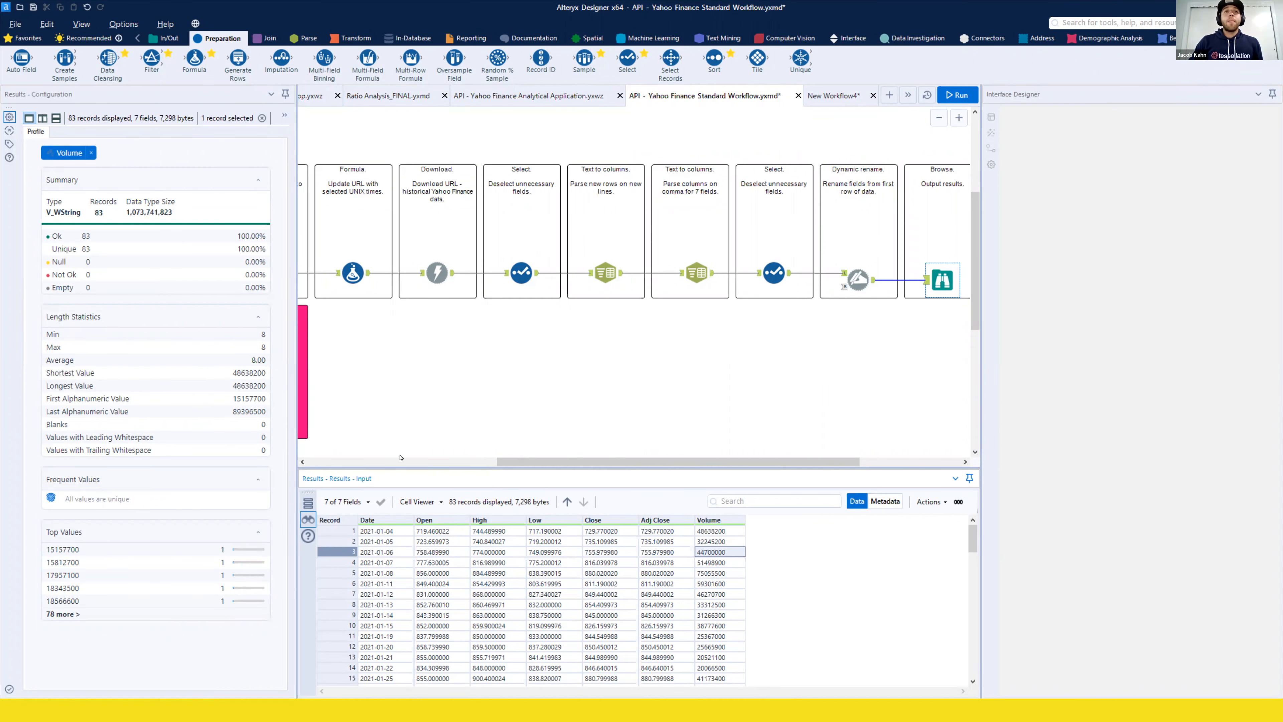
Copy the full Yahoo Finance download URL from the URL Text Input tool
scroll(370, 283, left, 5)
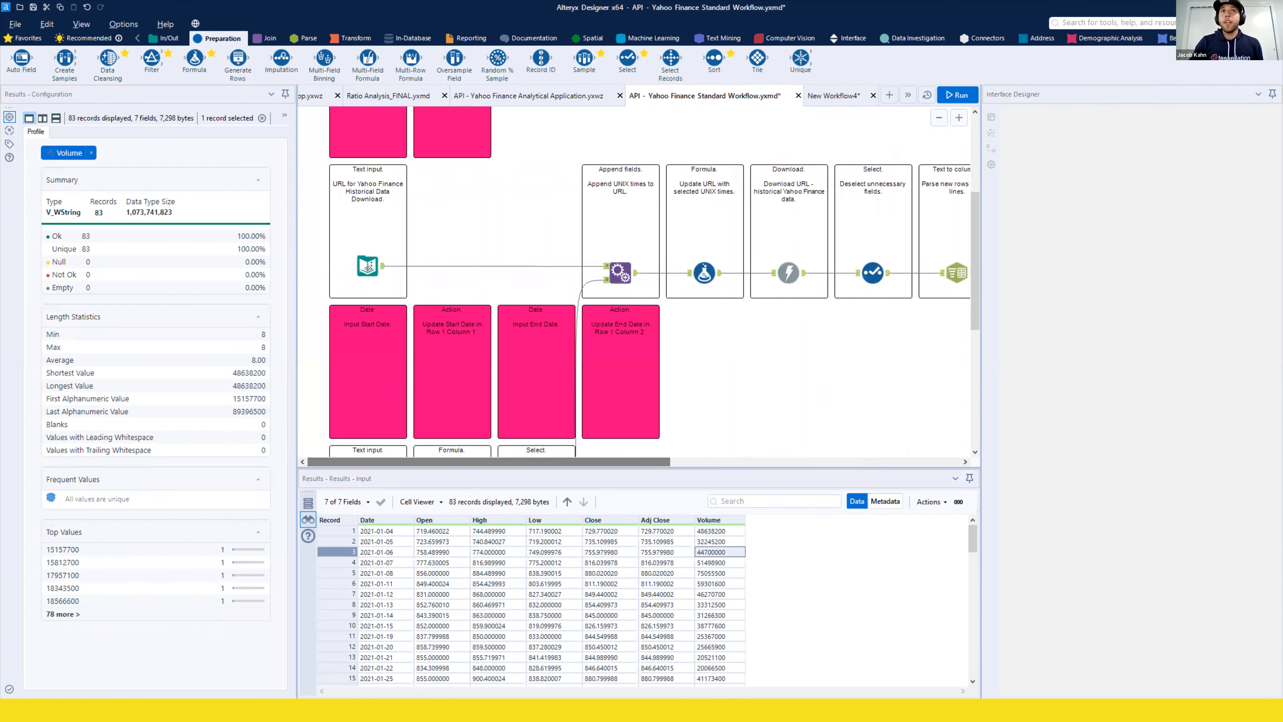
click(353, 257)
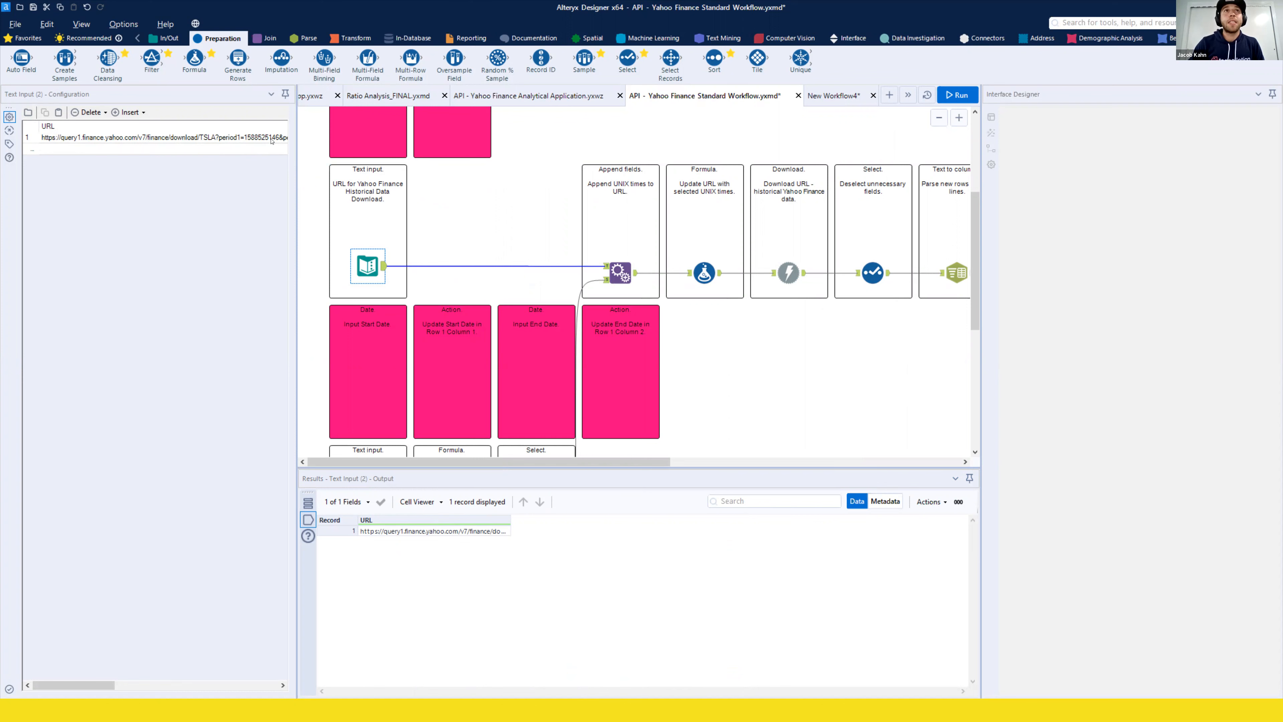
double_click(272, 140)
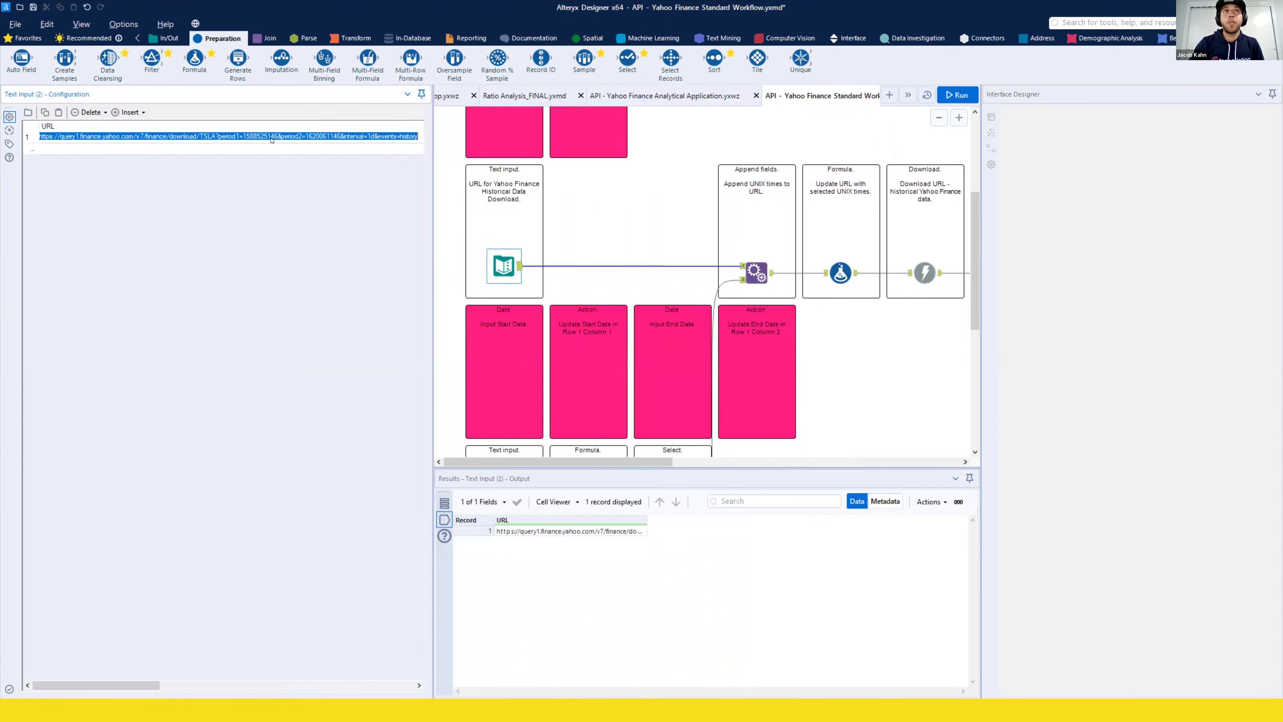
right_click(117, 137)
click(147, 176)
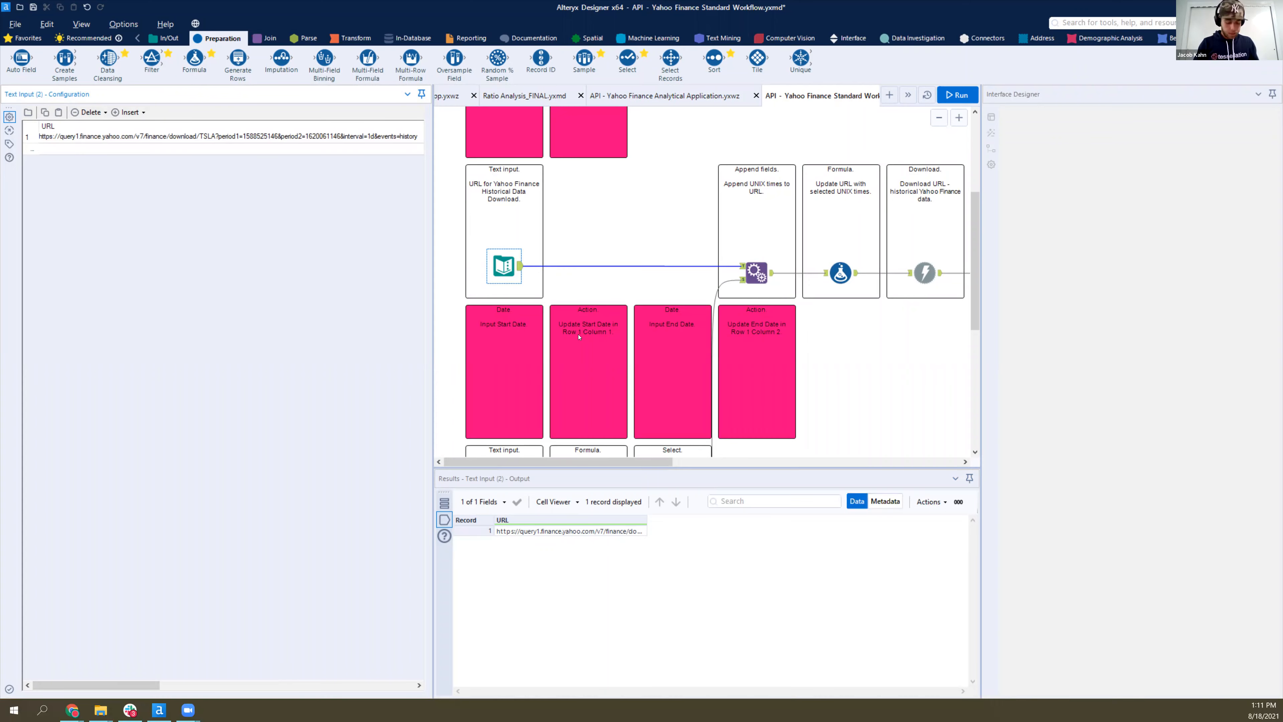
Load the copied Yahoo Finance URL in a new Chrome window to download the TSLA data, and select the address
key(ctrl+n)
key(ctrl+v)
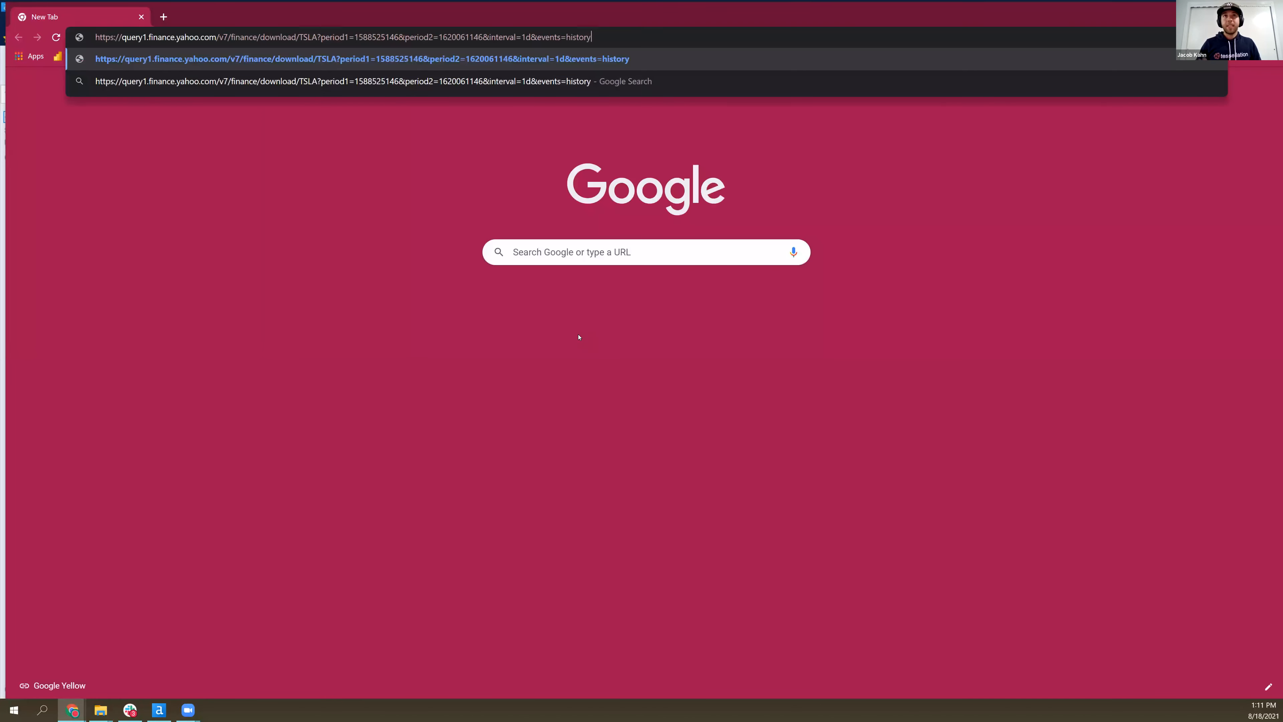
key(Return)
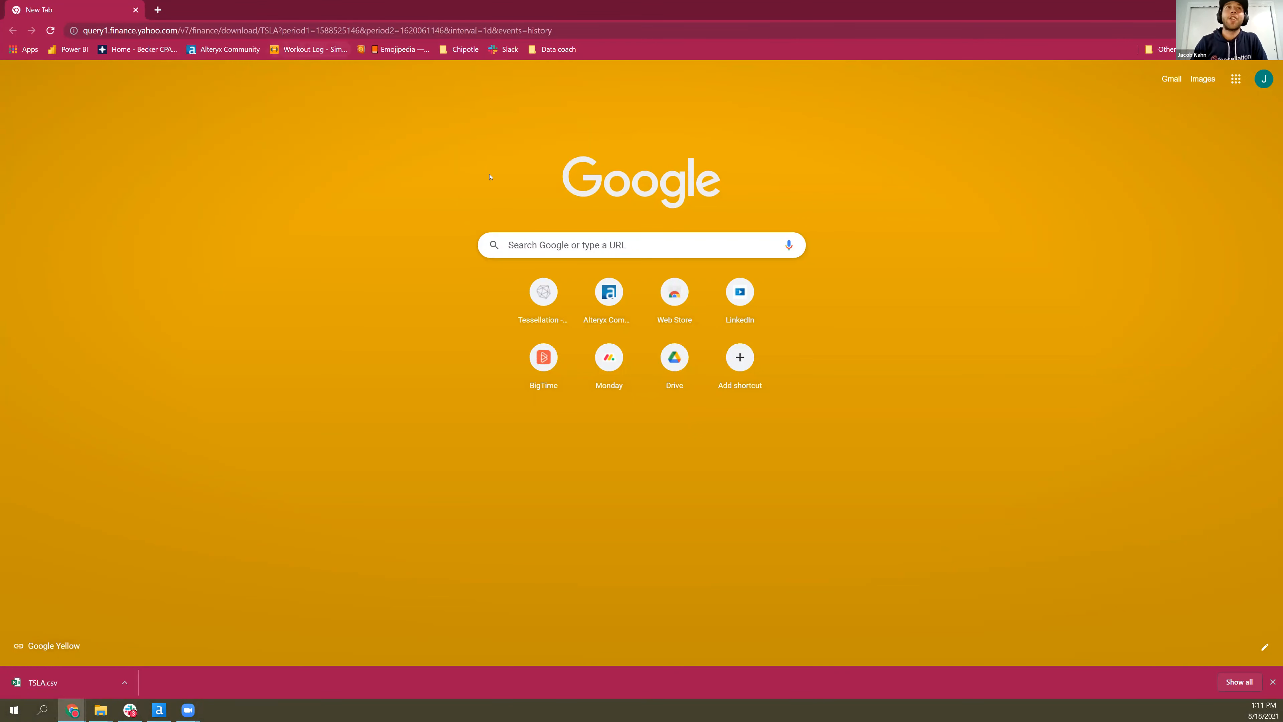
click(400, 31)
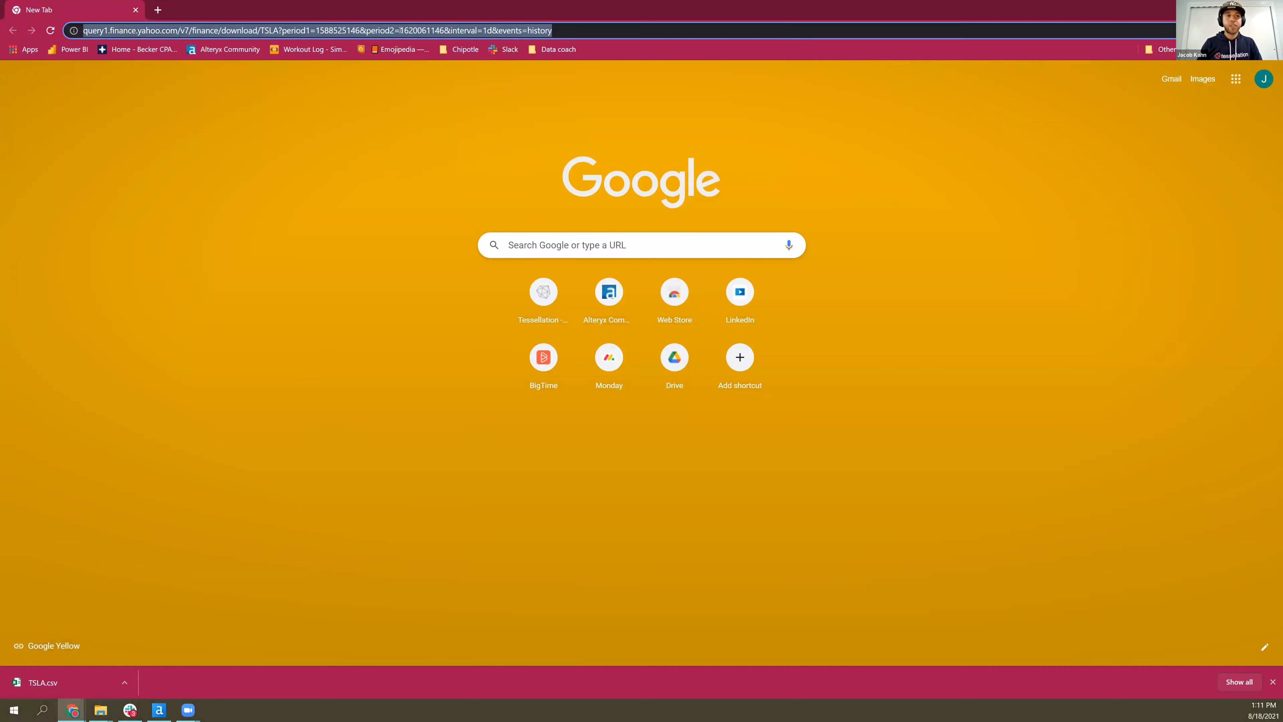
Load the TSLA download URL again, replace its TSLA ticker with AYX and load the changed address to download the AYX data
key(Return)
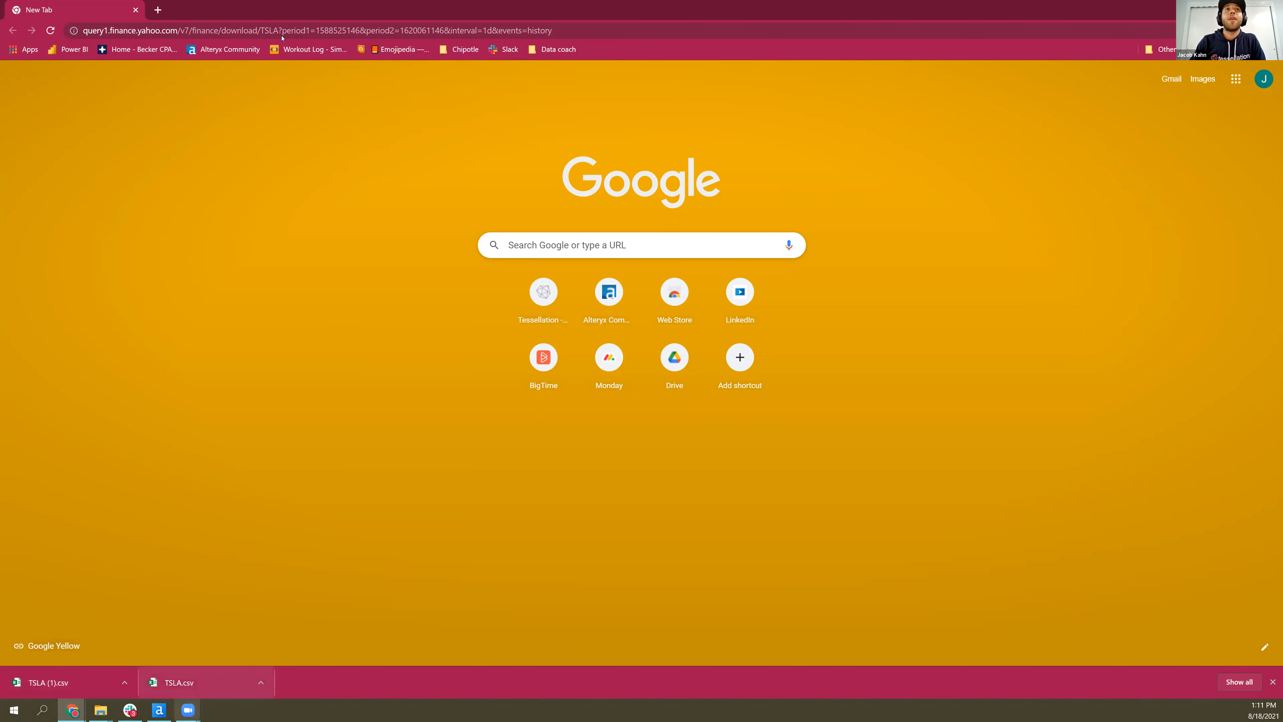
click(301, 30)
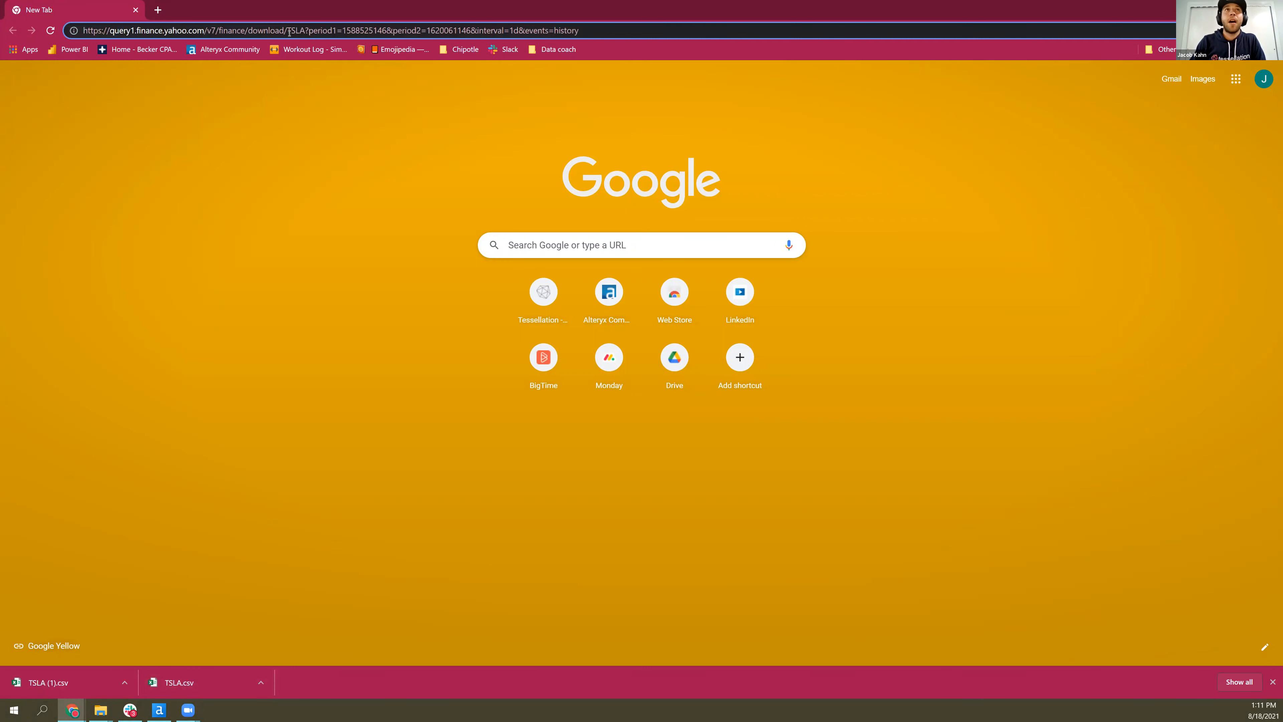
key(shift+Left)
key(shift+Left)
key(shift+Left)
key(shift+Left)
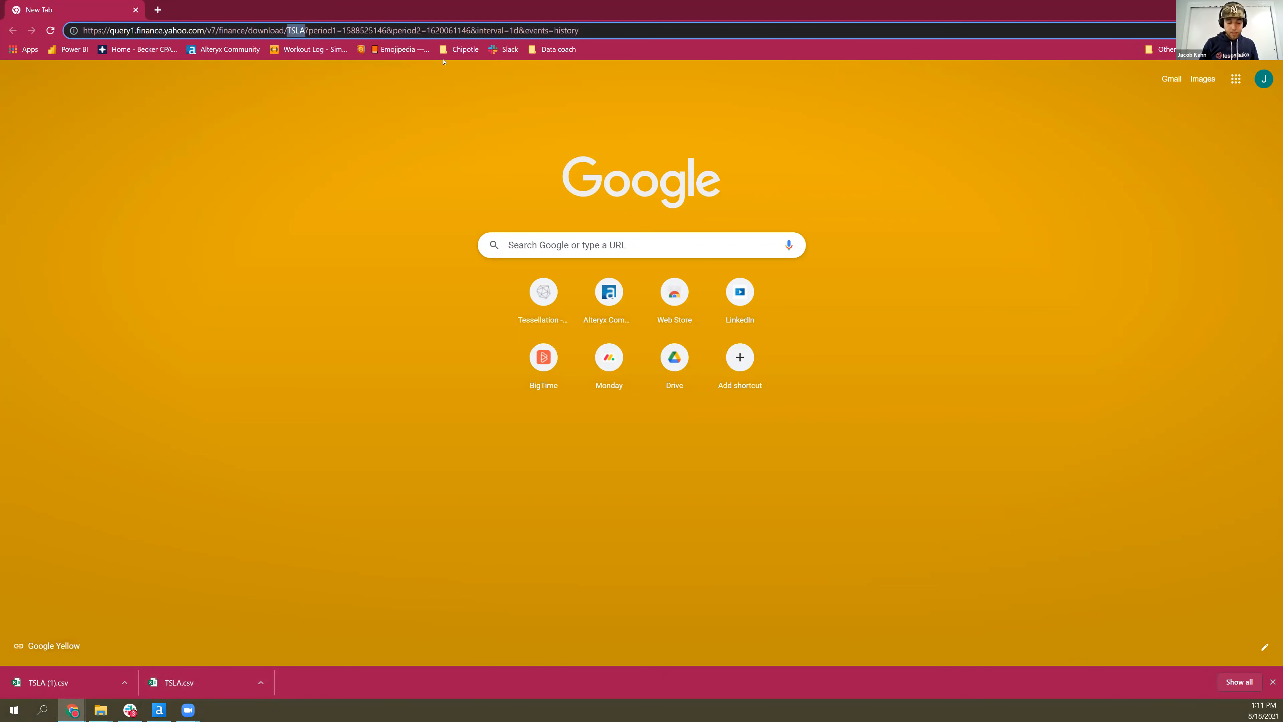
text(AYX)
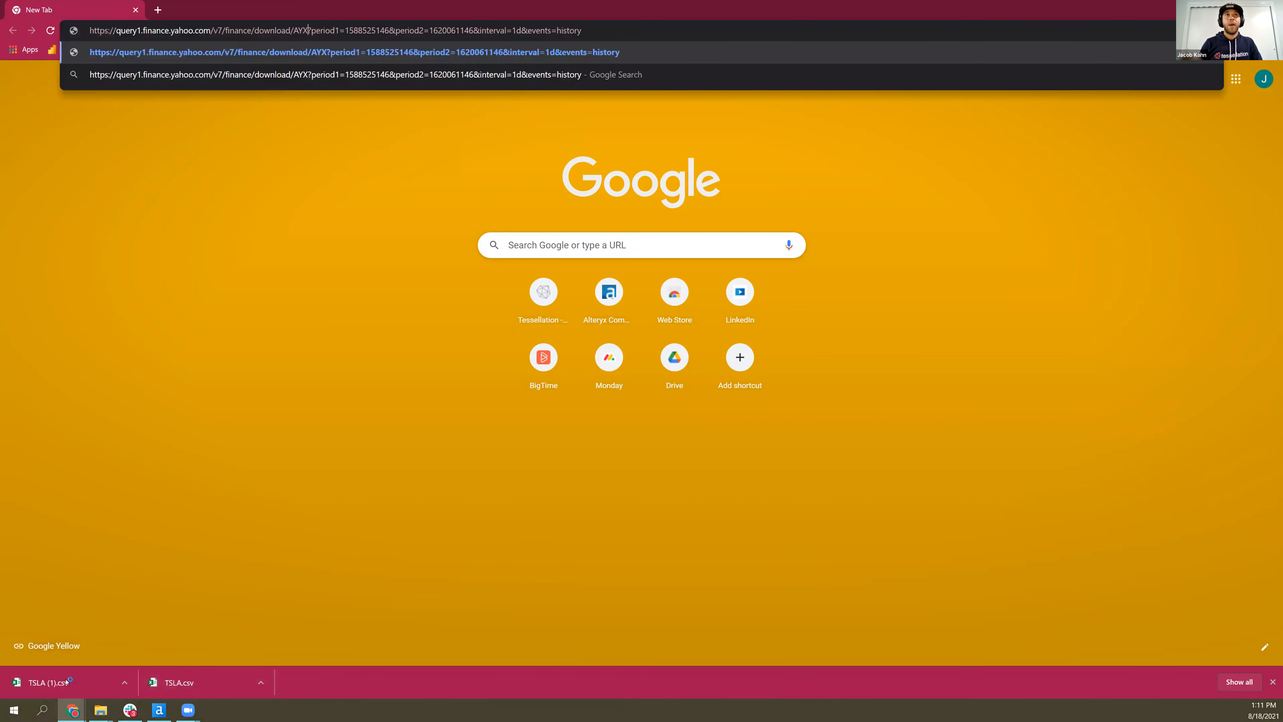
key(Return)
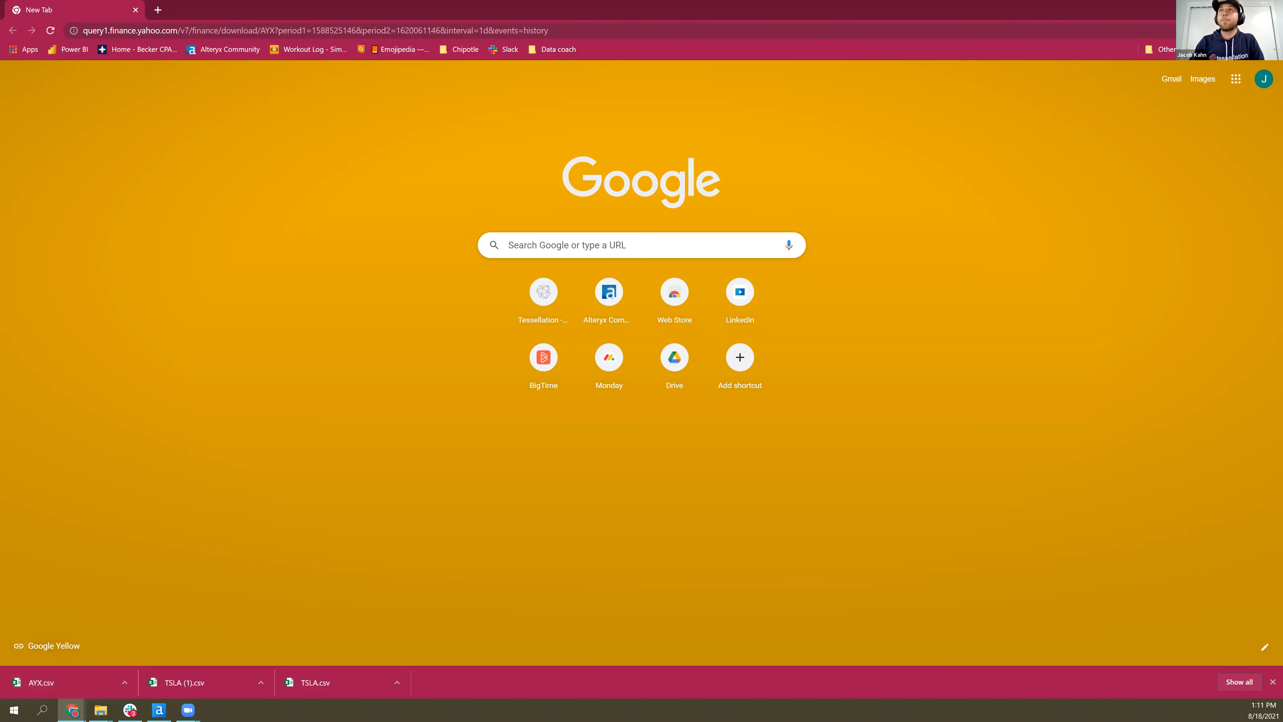
Switch back to Alteryx Designer, show the Interface tool category and view the Append Fields tool's configuration
key(alt+Tab)
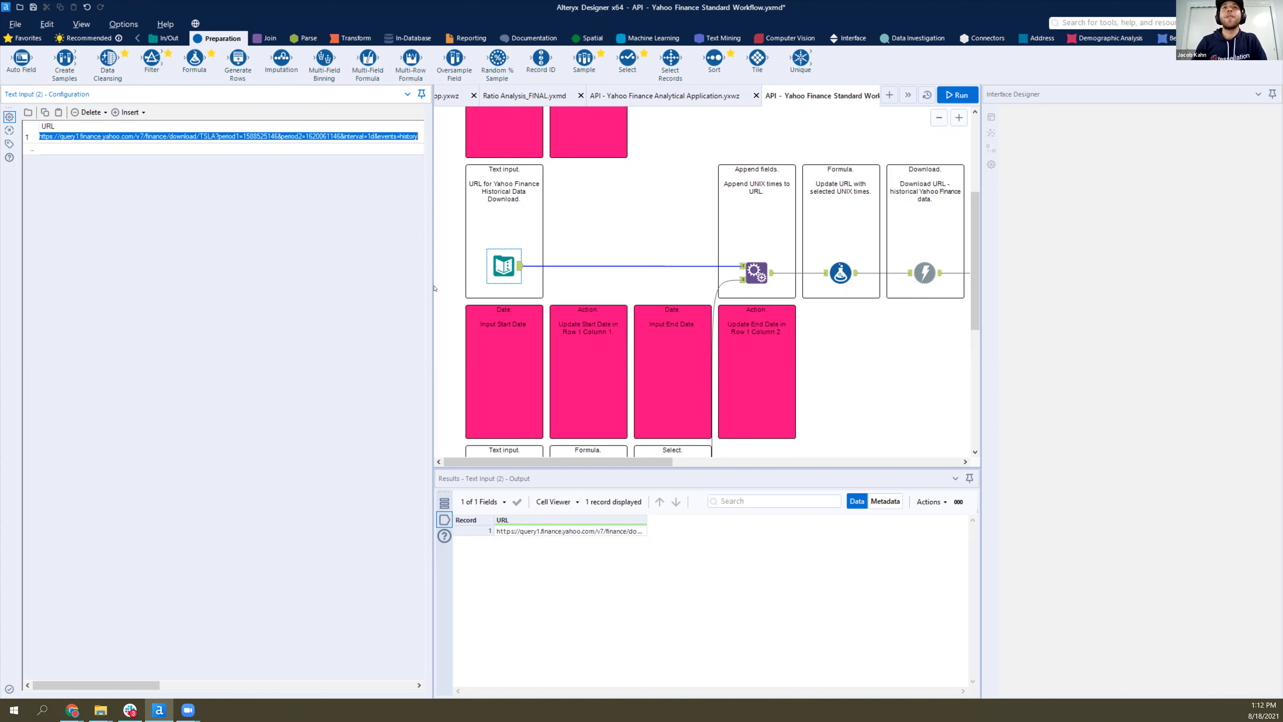
scroll(506, 346, up, 3)
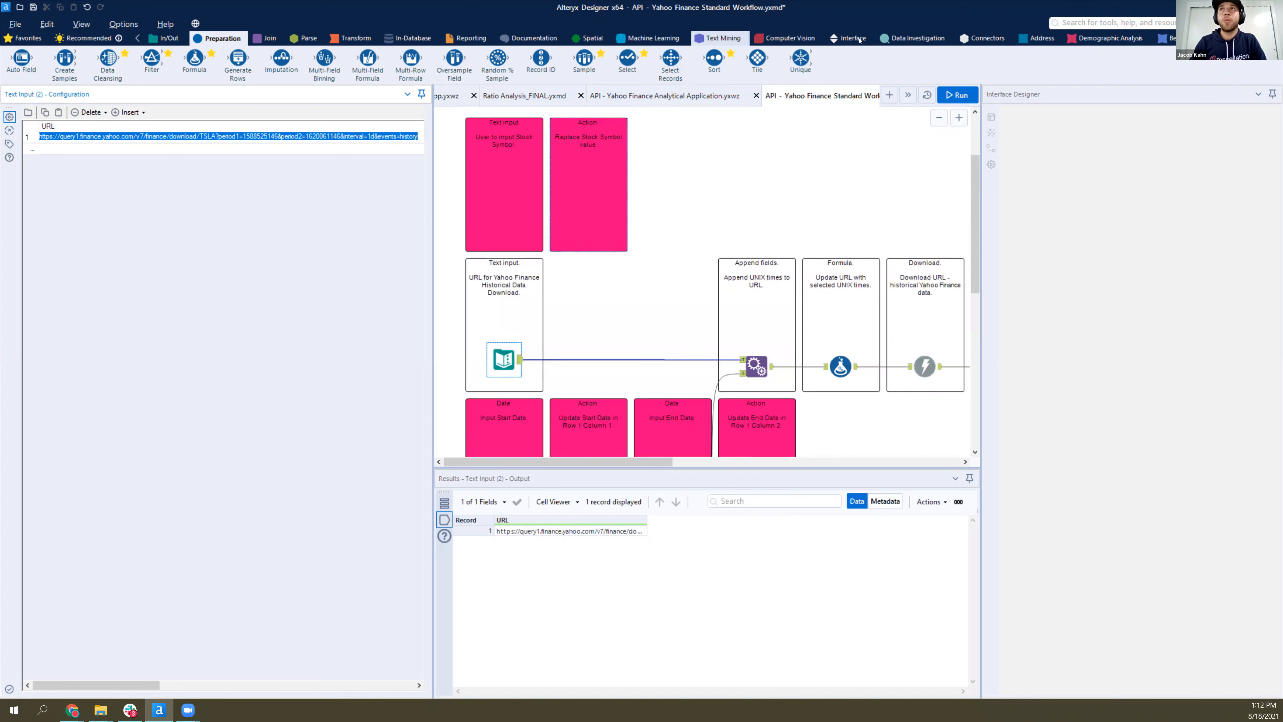
click(859, 39)
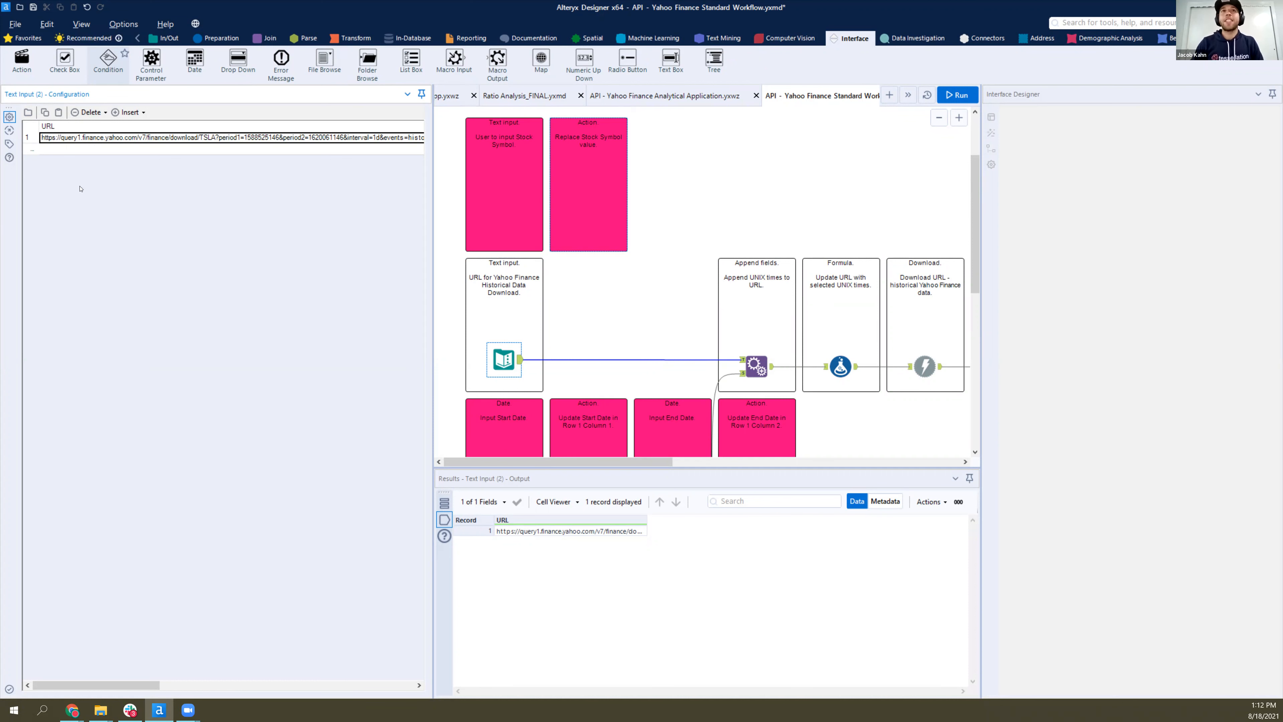
click(757, 366)
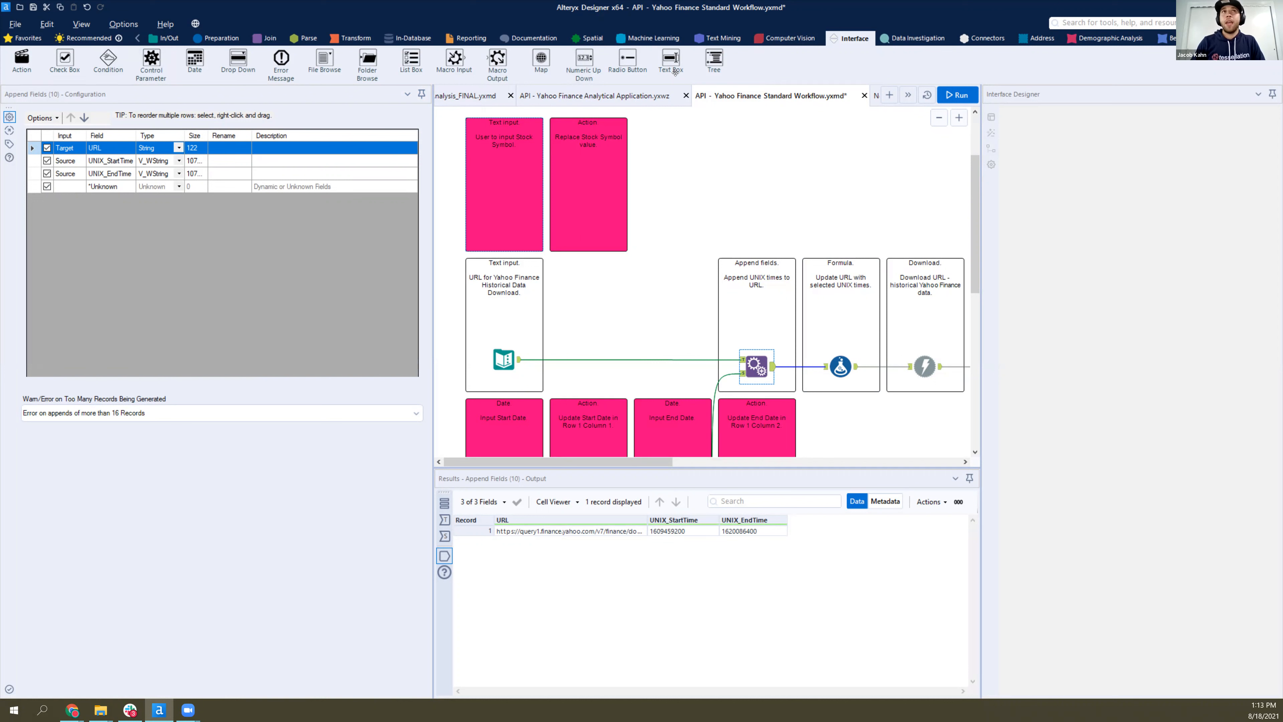
Add a File Browse interface tool to the empty canvas area above Append Fields, and display the workflow type settings
drag(324, 62, 703, 146)
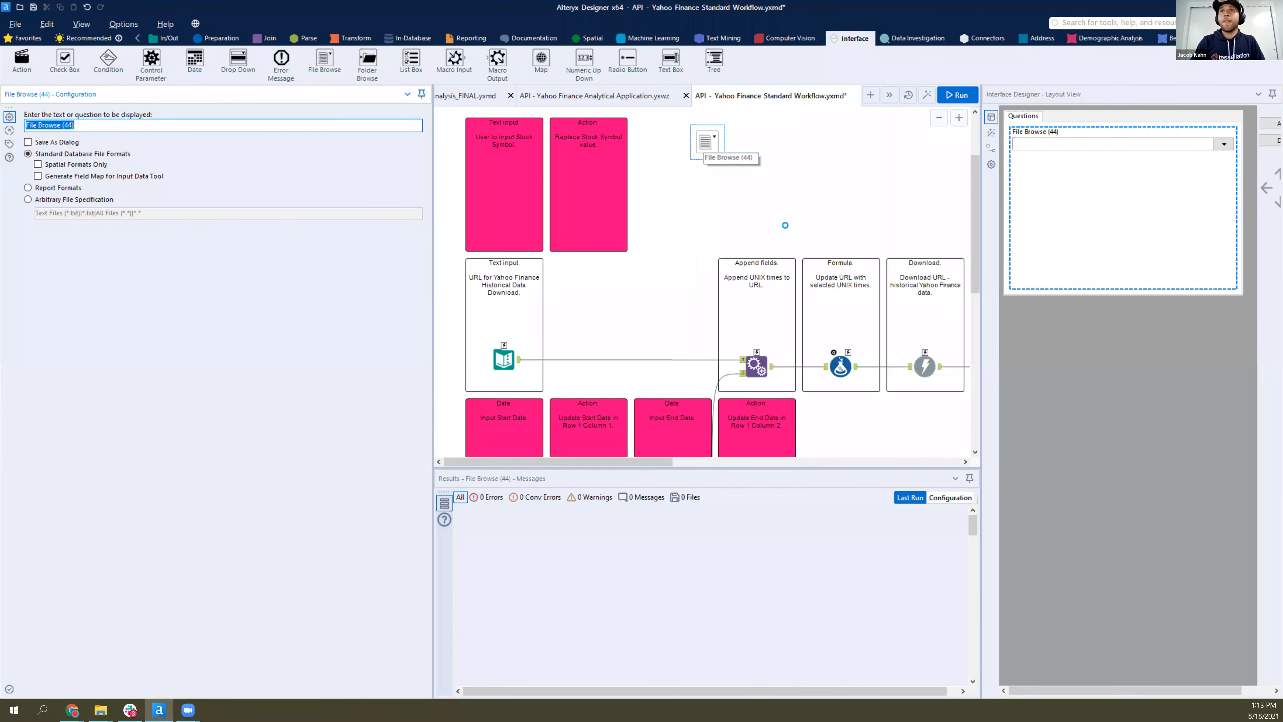
click(808, 229)
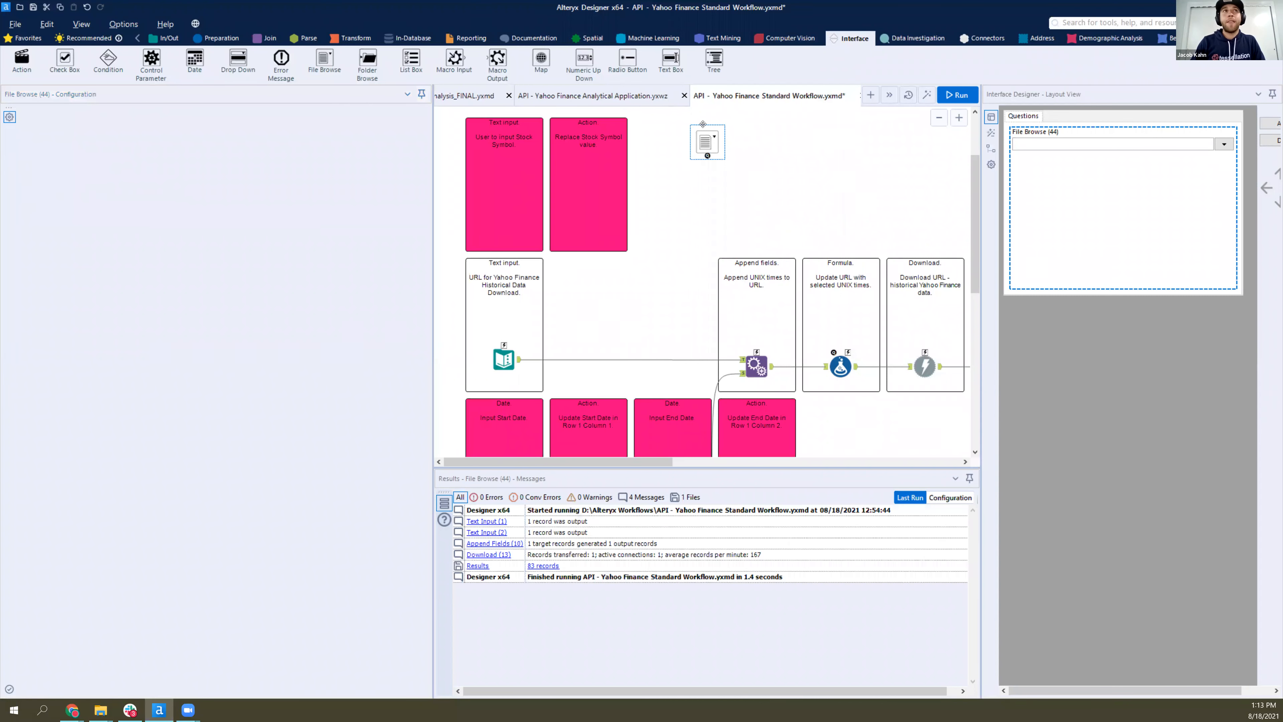
click(72, 112)
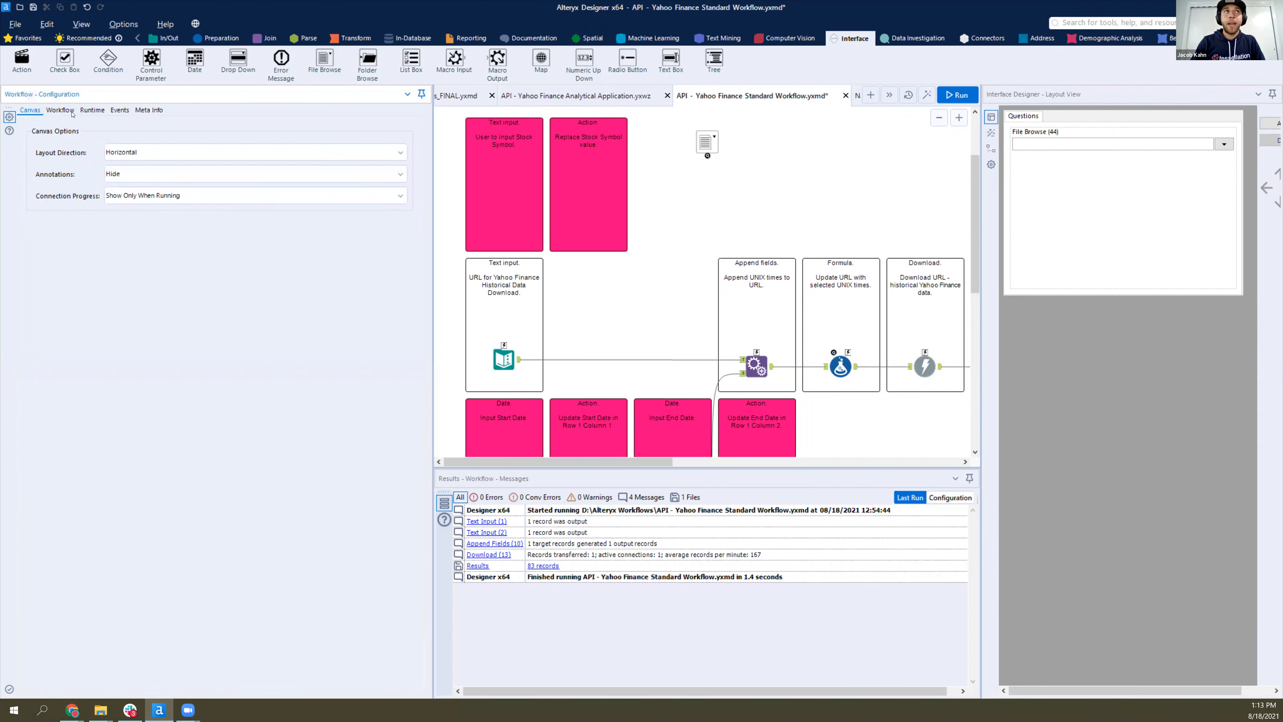
click(60, 113)
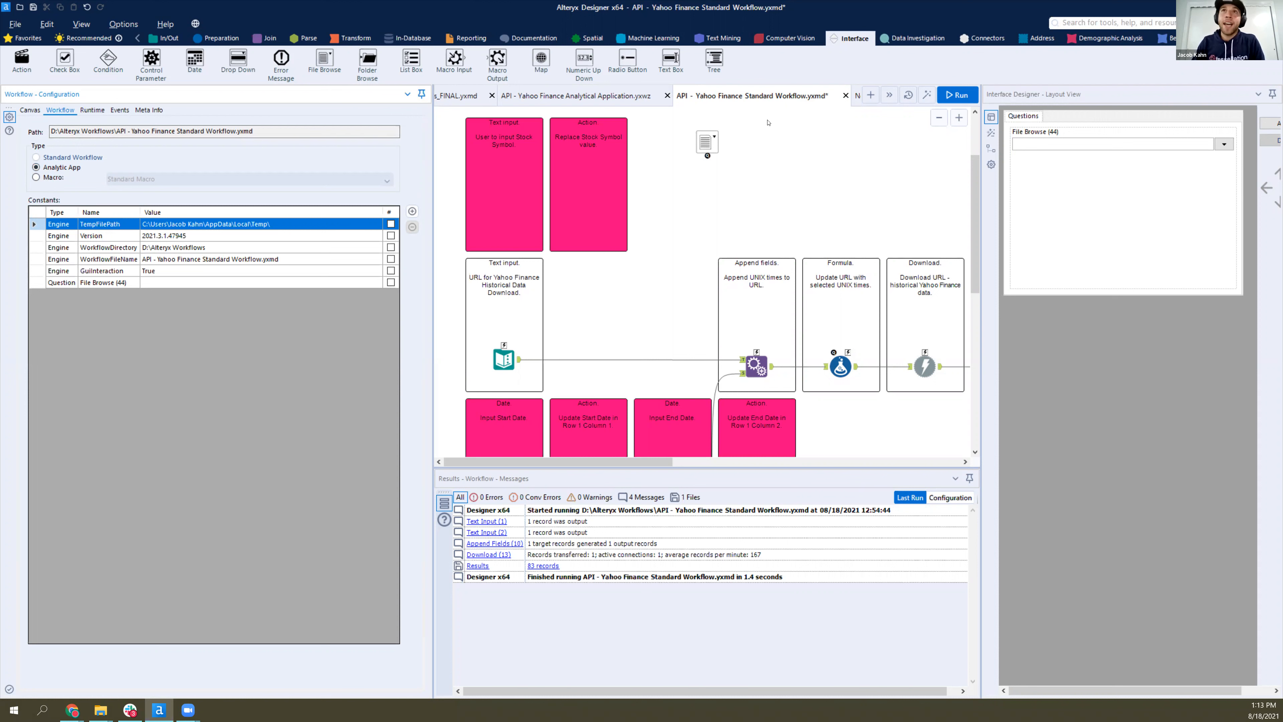
Delete the File Browse tool from the canvas and display the workflow type settings again
click(696, 145)
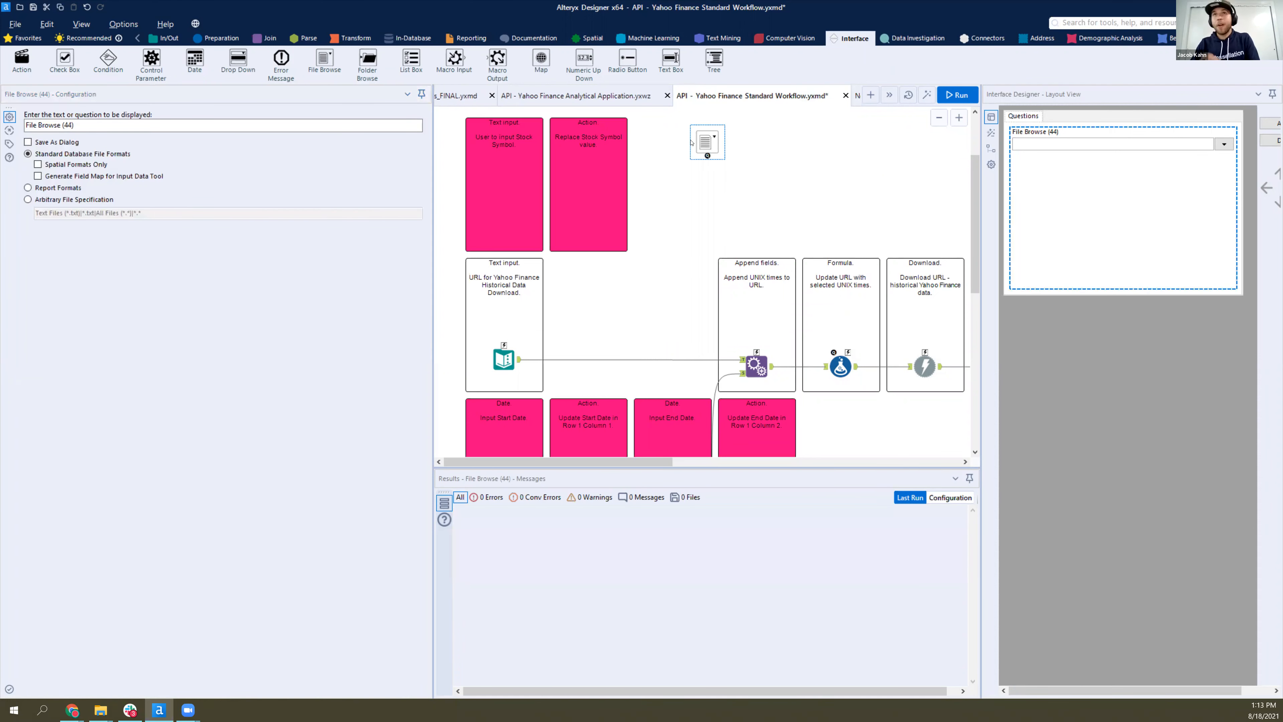
key(Delete)
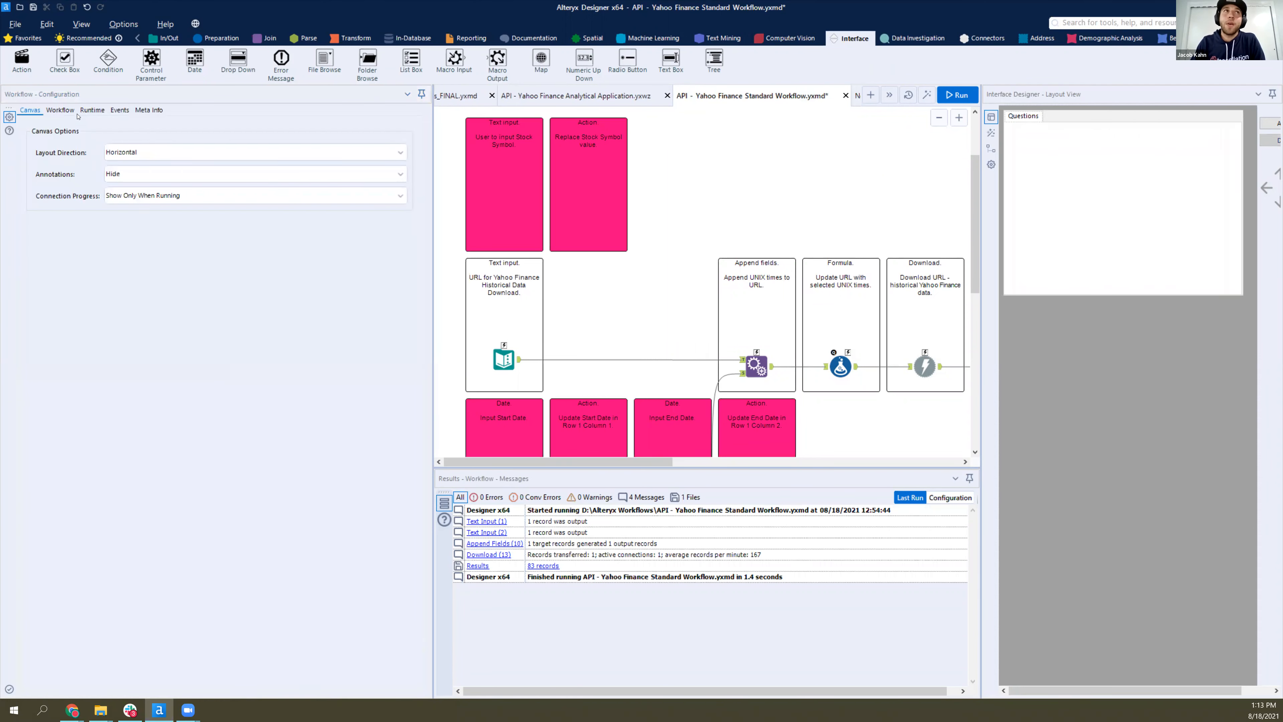
click(59, 110)
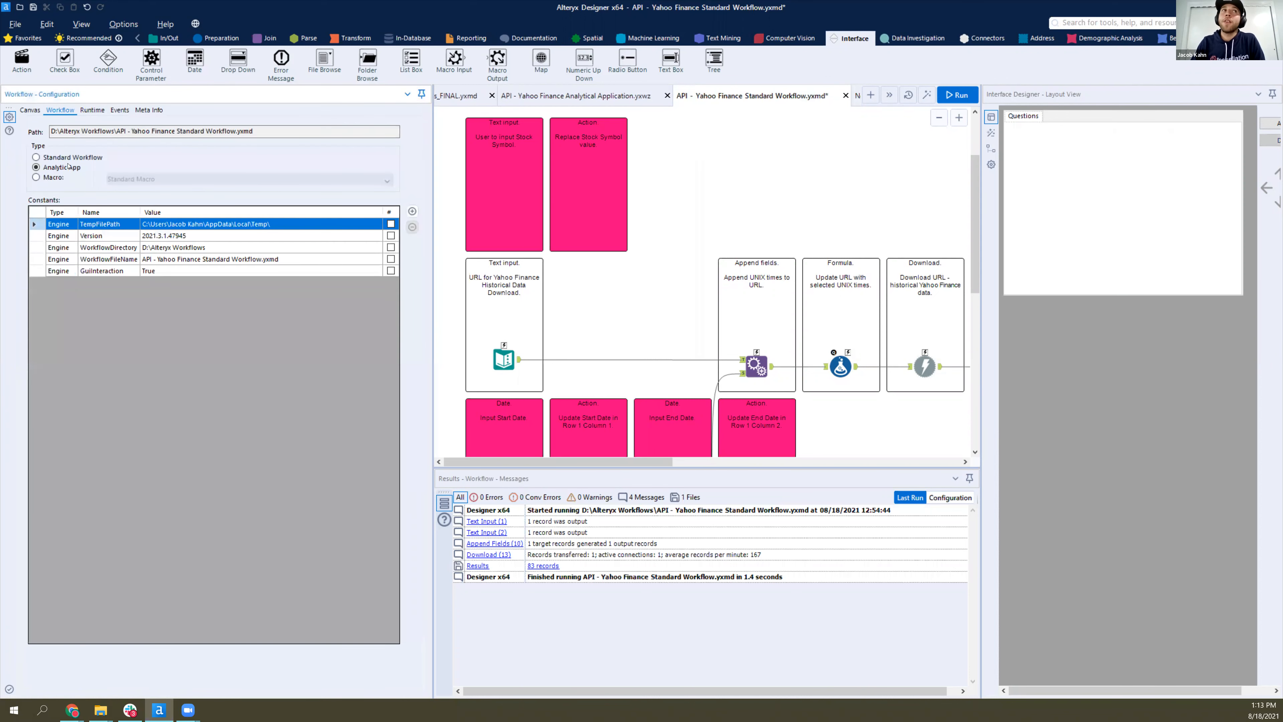
Hide the Interface Designer window and set the workflow type to Standard Workflow
click(86, 157)
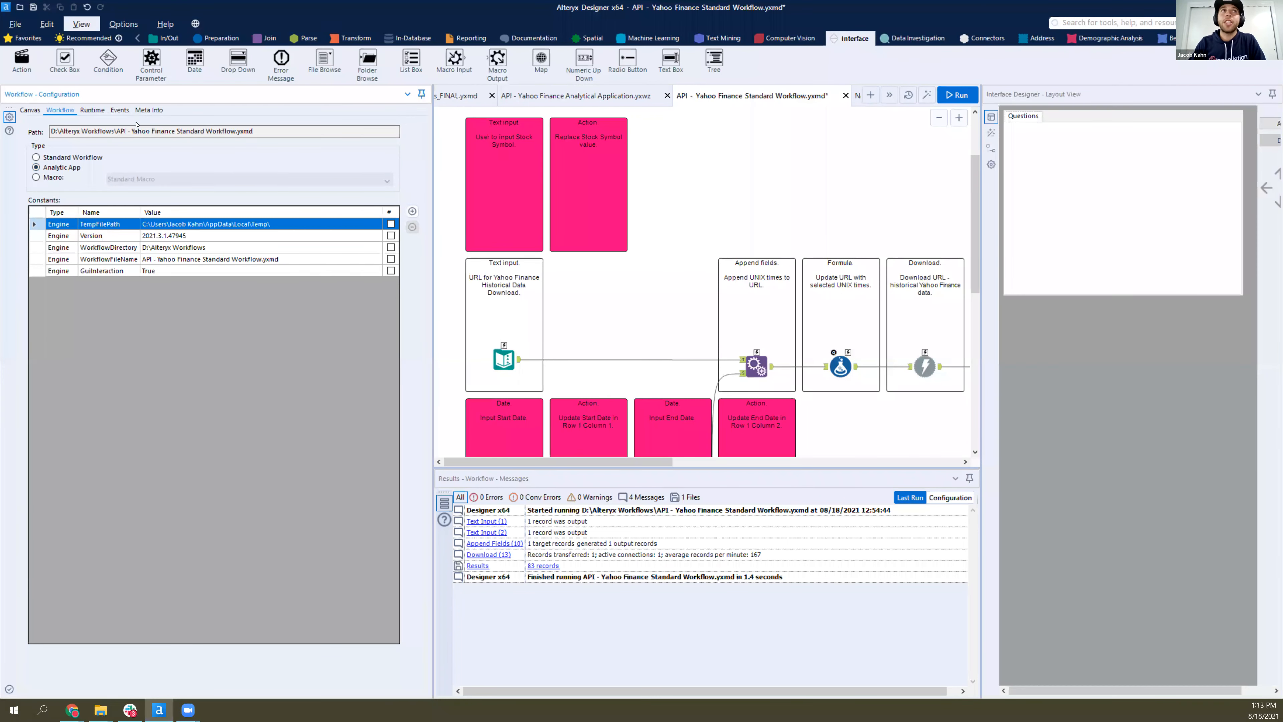
click(81, 25)
click(108, 111)
click(56, 158)
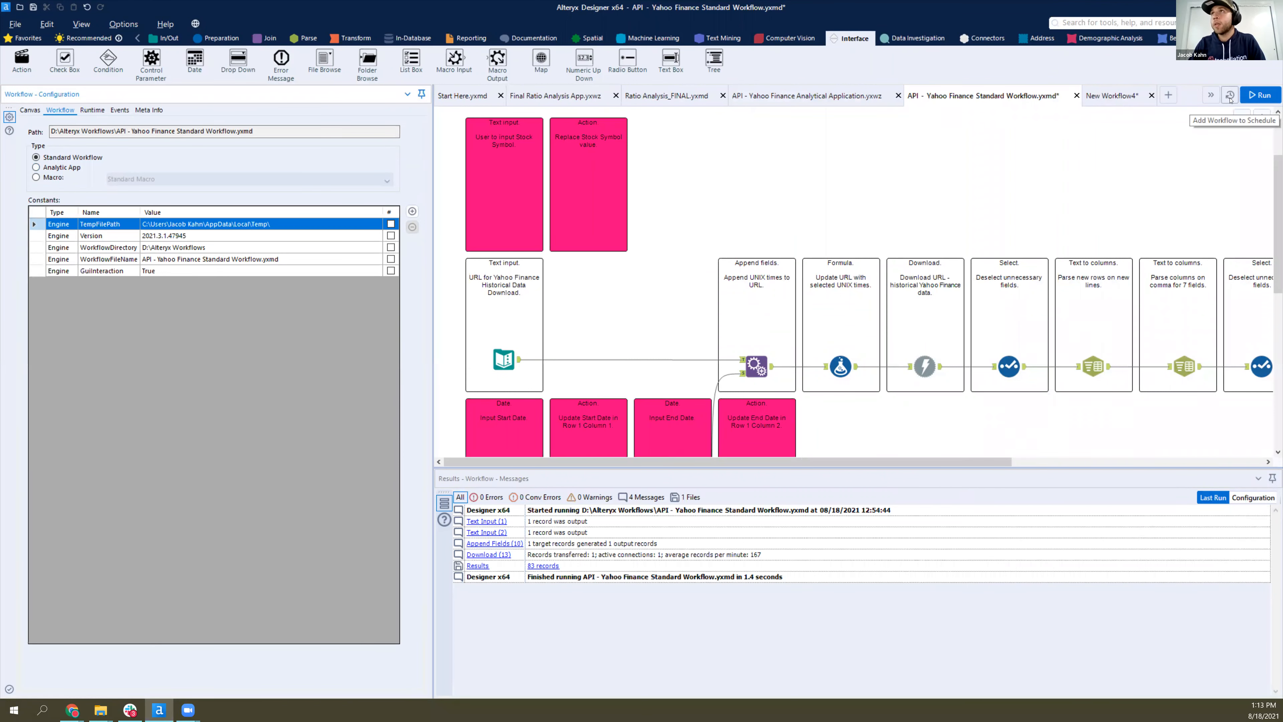
Set the workflow type to Analytic App
click(1214, 96)
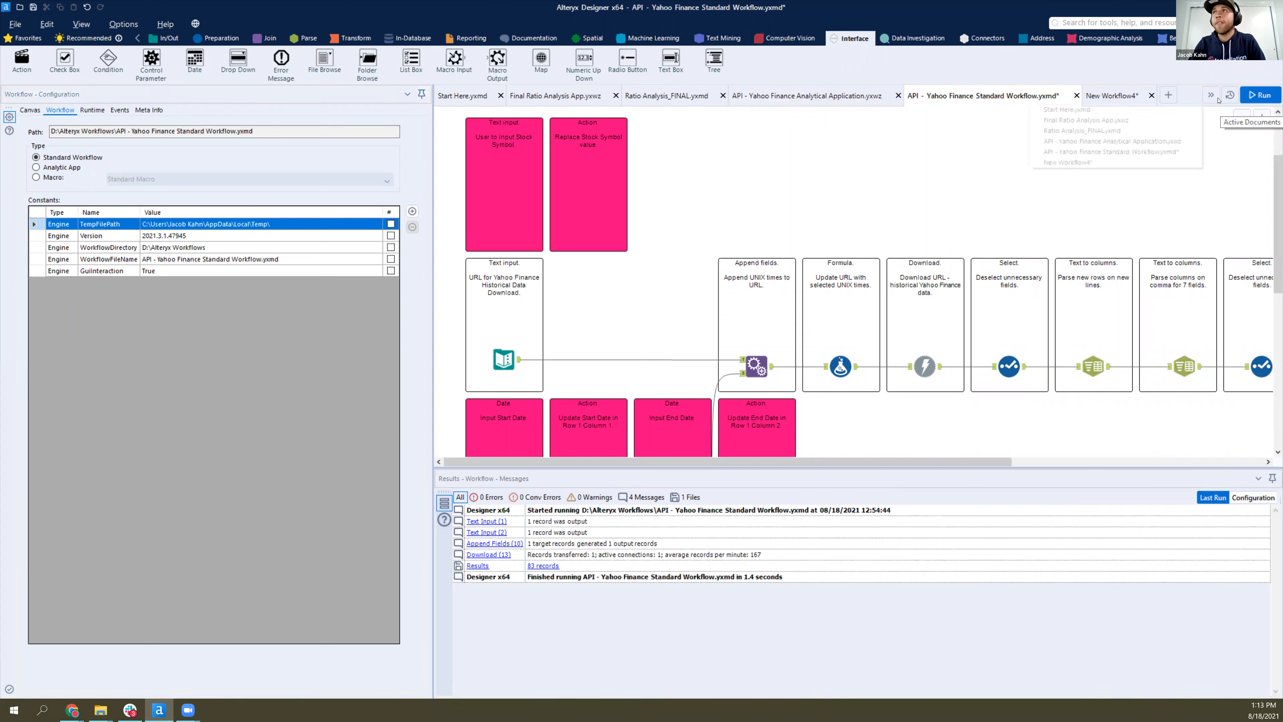
click(79, 214)
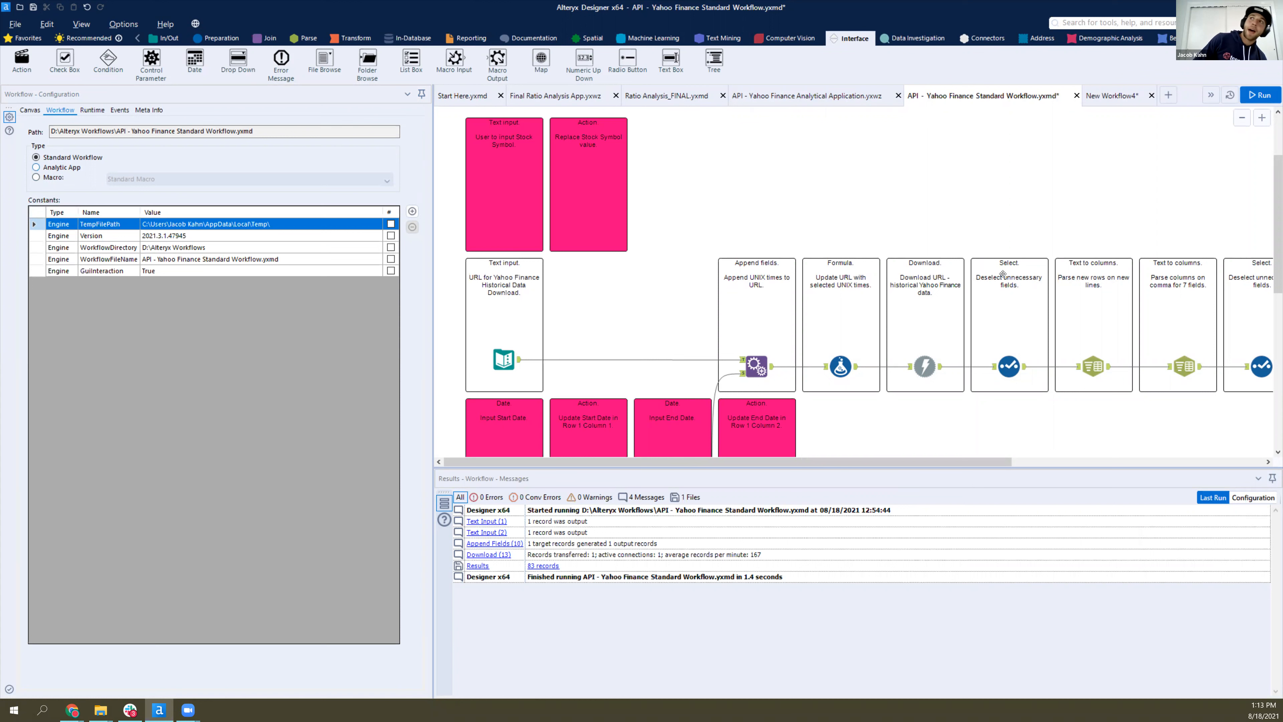
click(61, 168)
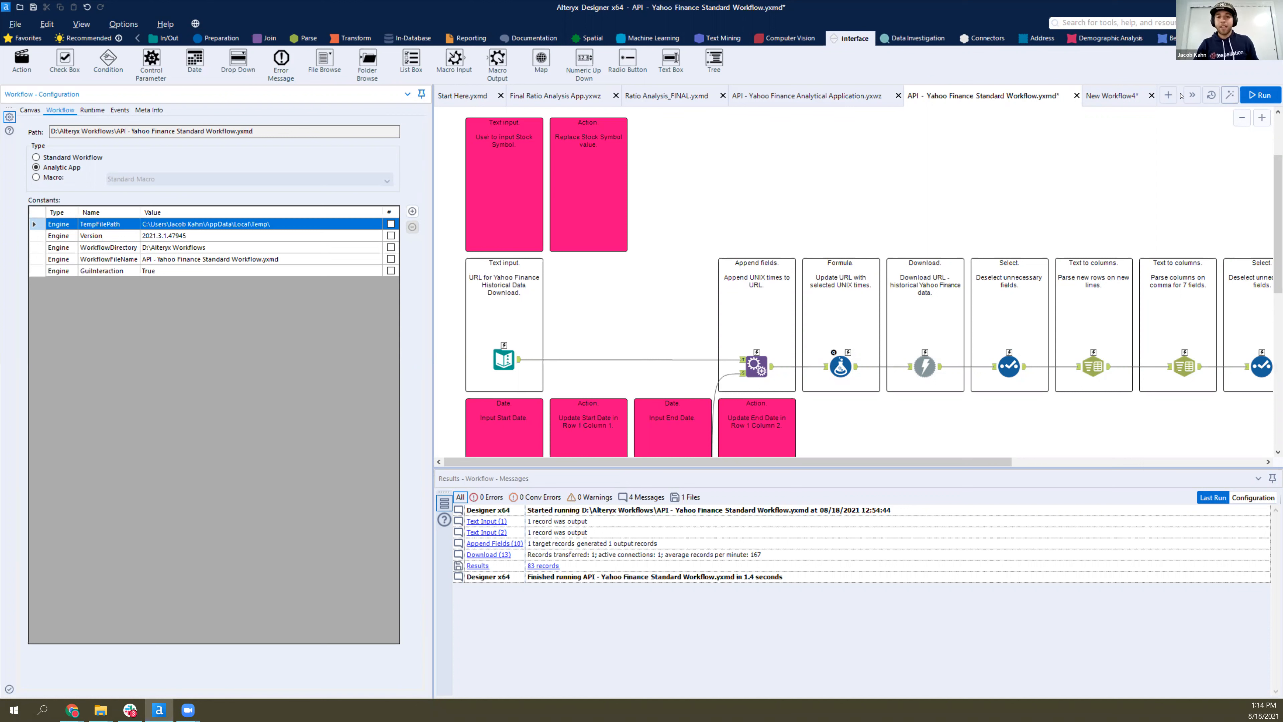
key(alt+Tab)
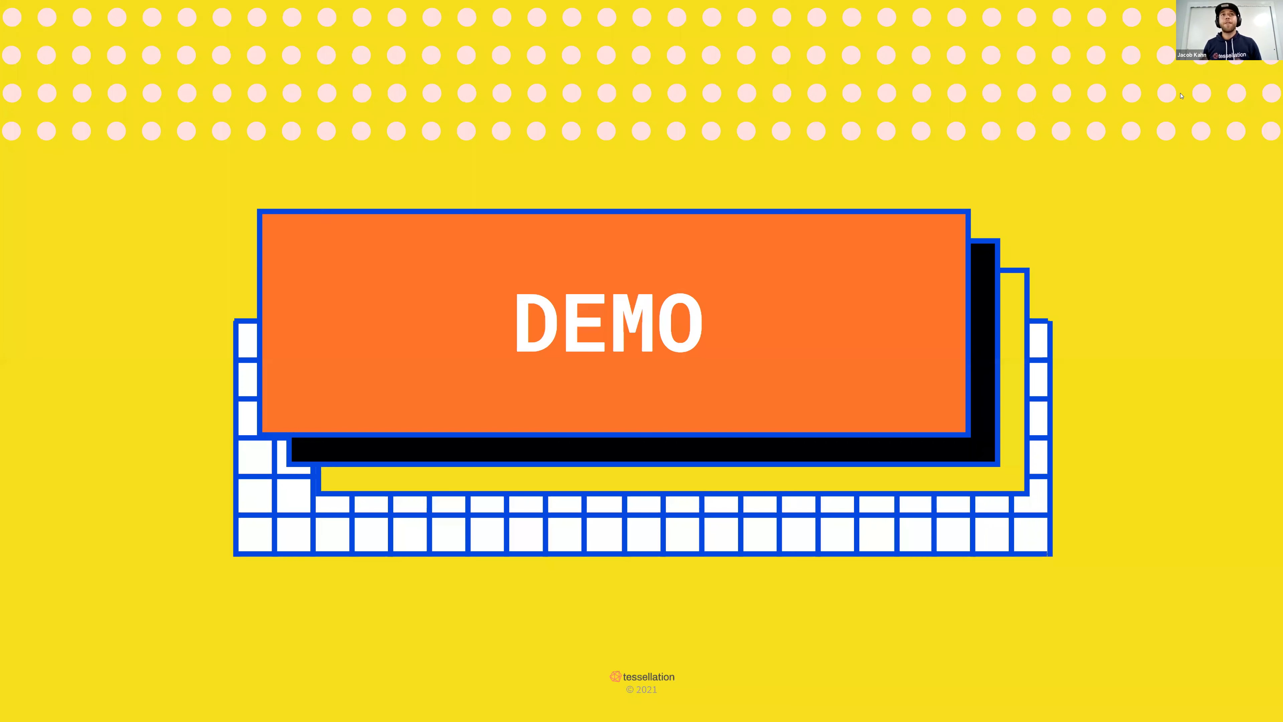
key(Right)
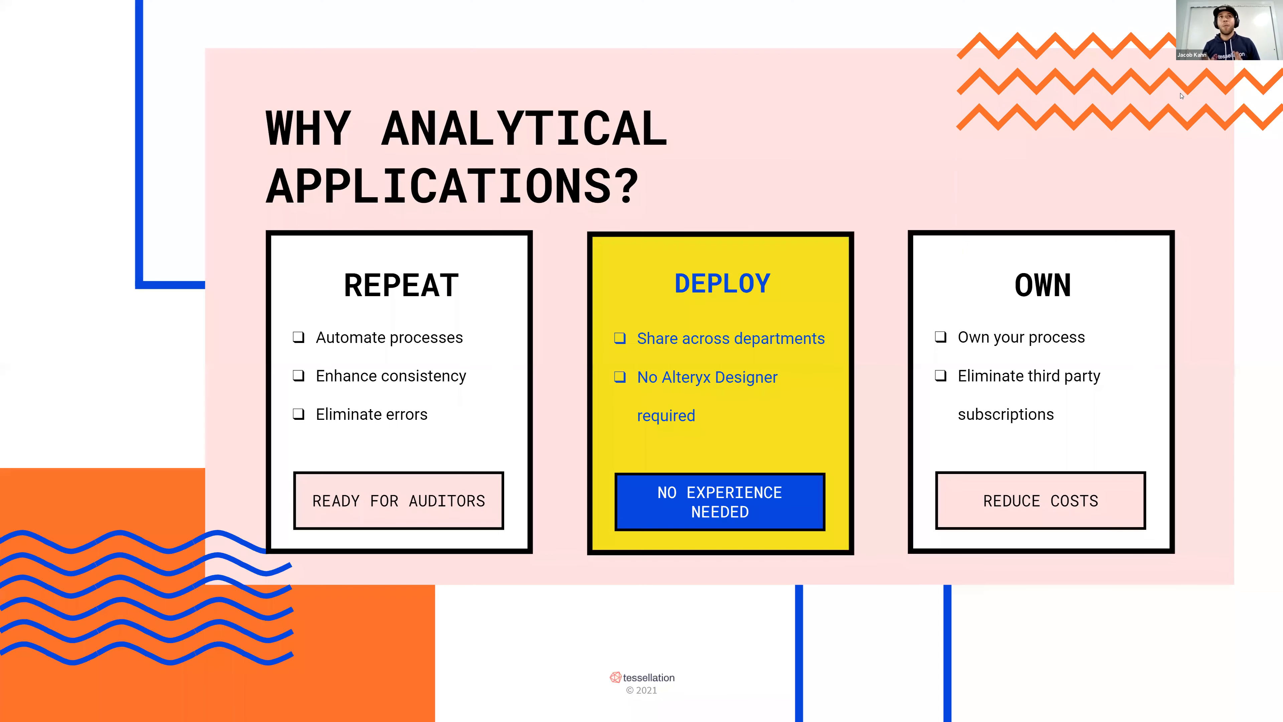
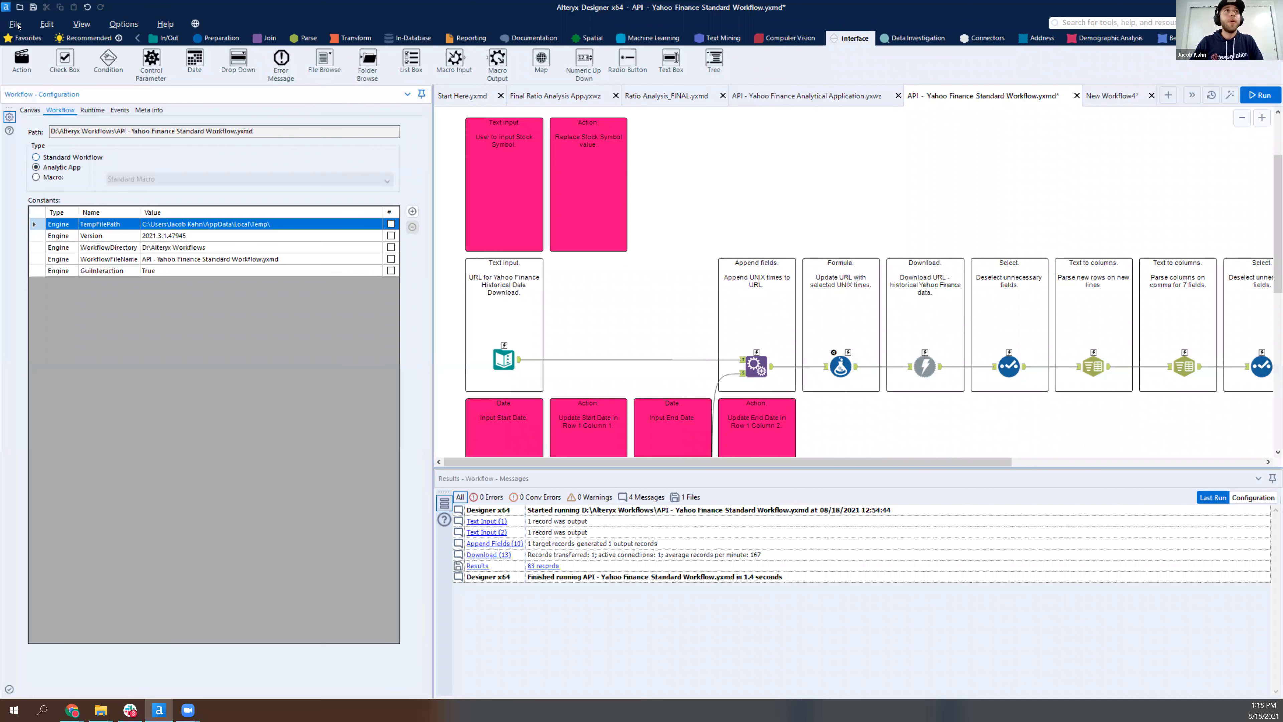
View the save dialog with the Designer x64 Analytic Apps (*.yxwz) file type for this workflow, and close it without saving
click(15, 23)
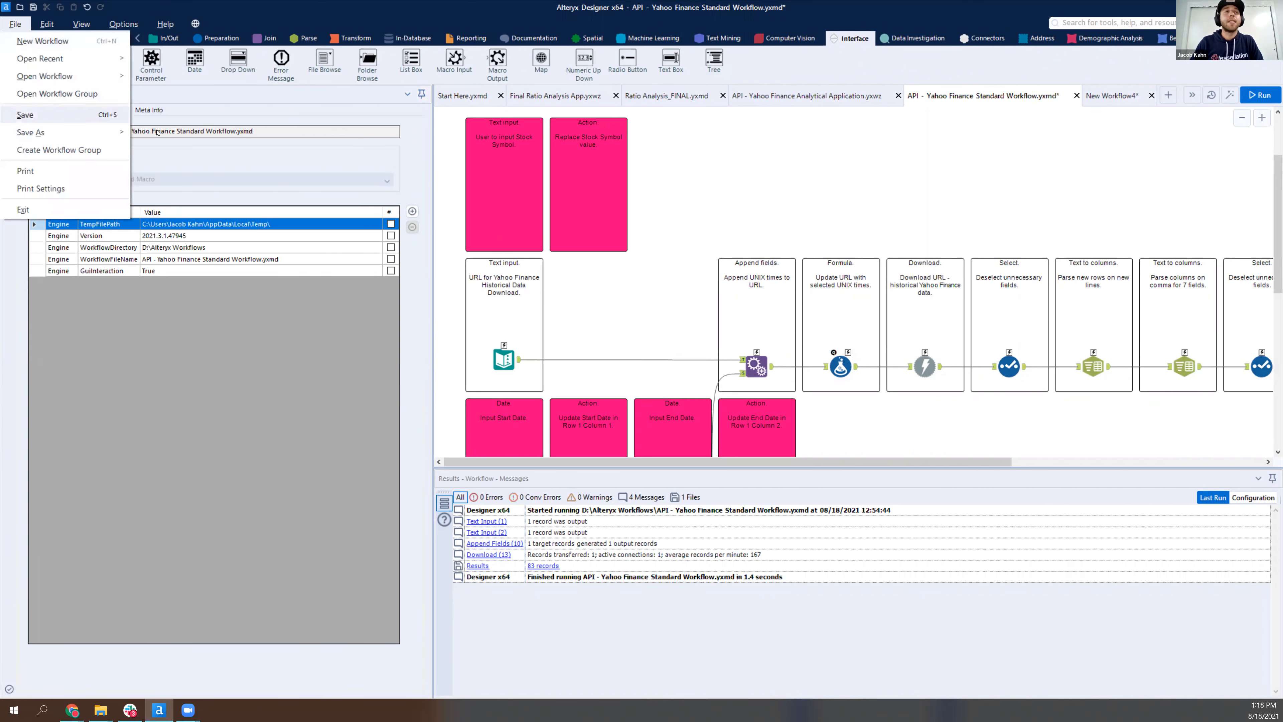
mouse_move(30, 132)
click(160, 135)
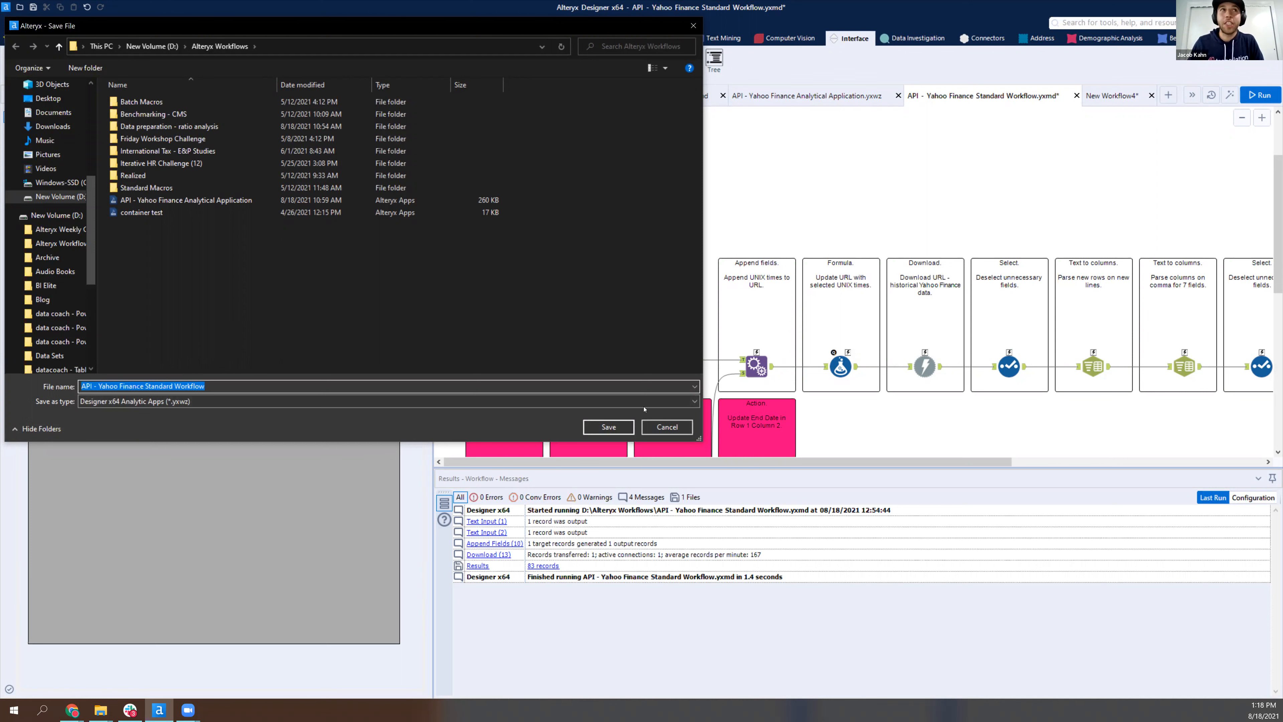
click(661, 427)
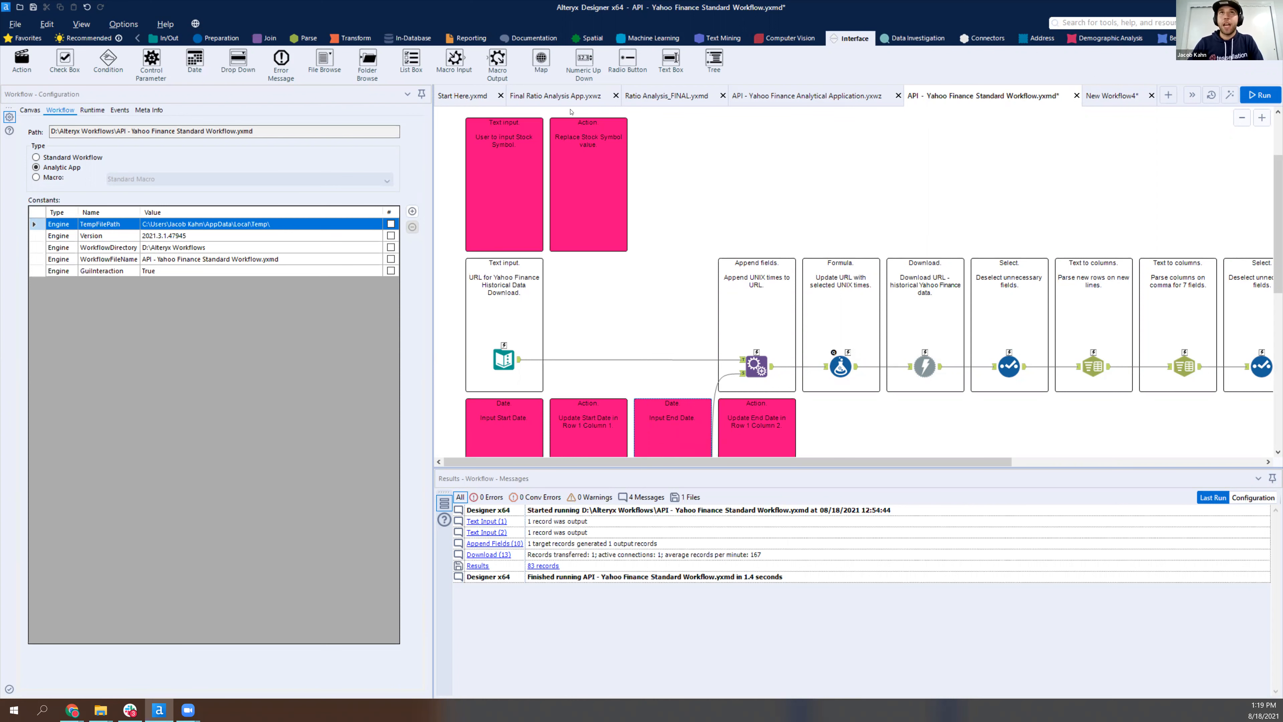
Show the Final Ratio Analysis App workflow and examine the Group By configuration of its batch macro
click(565, 91)
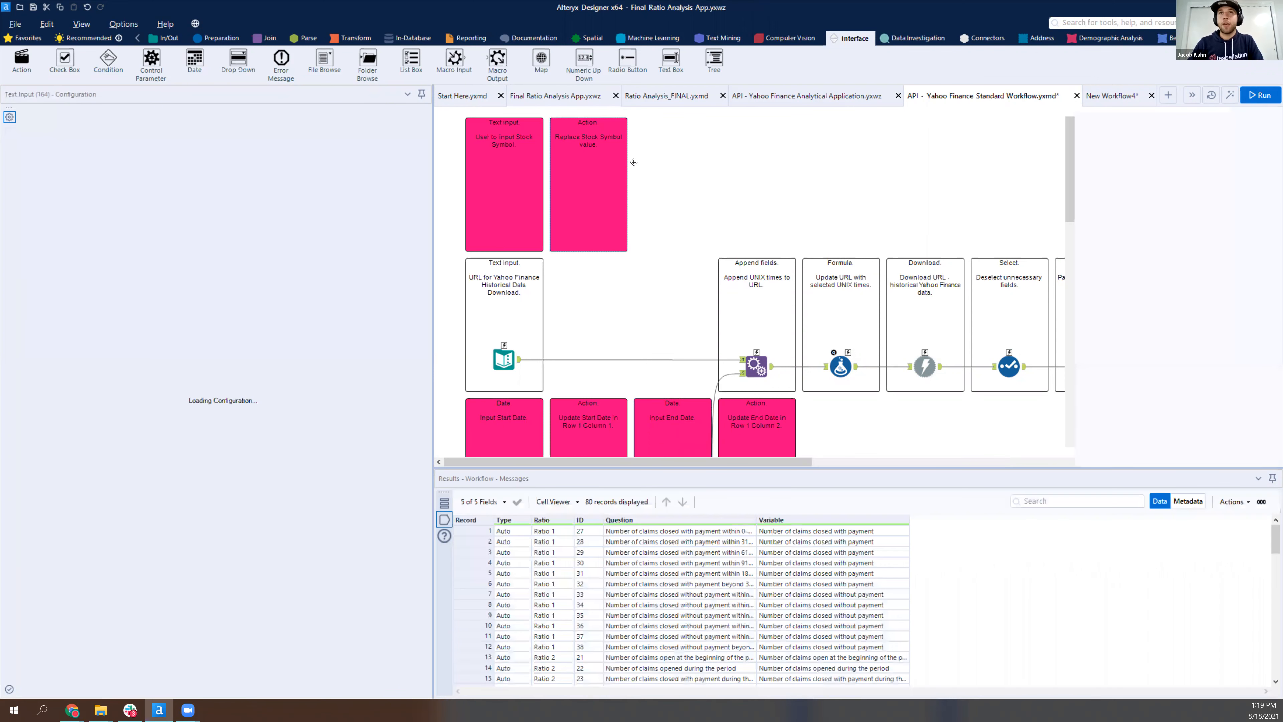
scroll(1127, 348, down, 5)
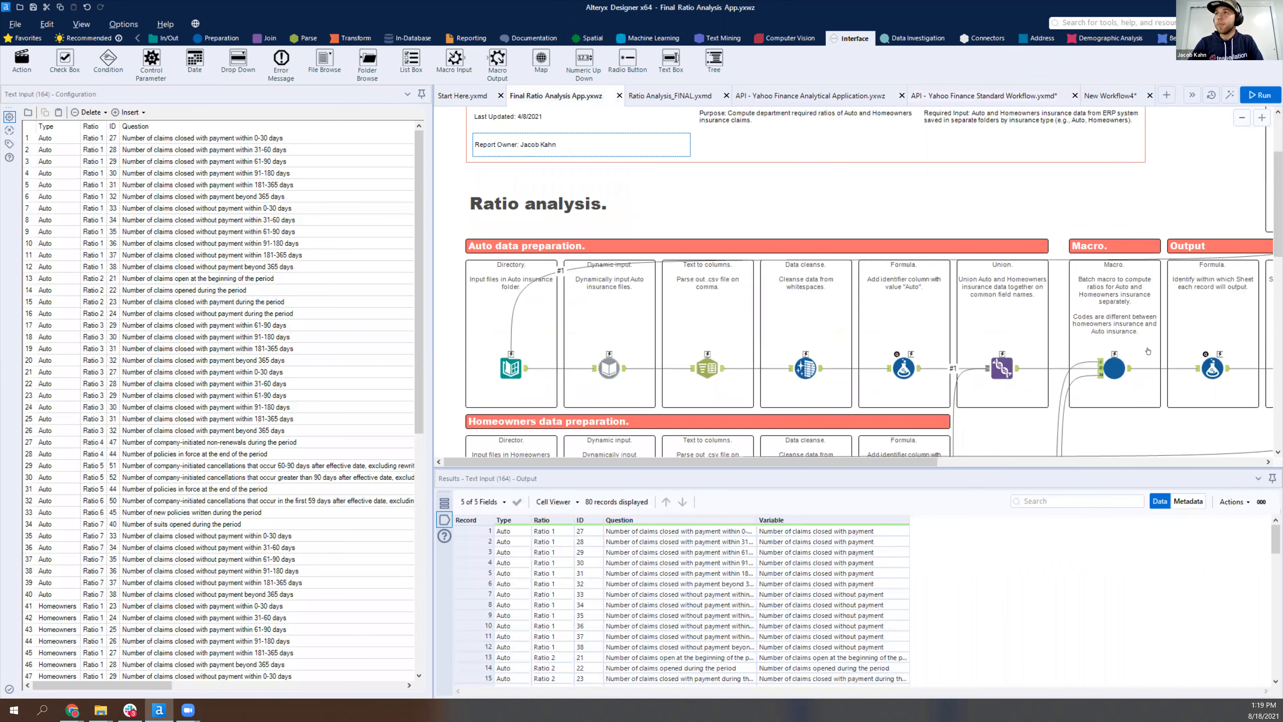
click(1126, 348)
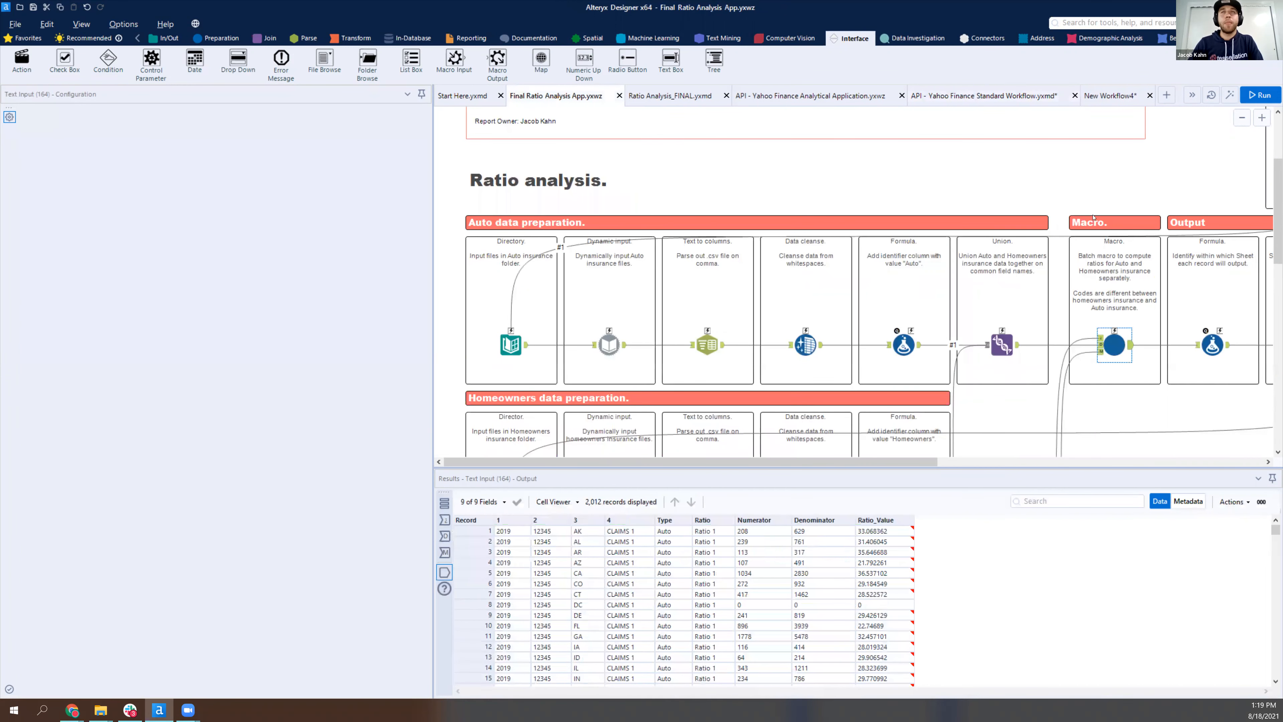
click(65, 117)
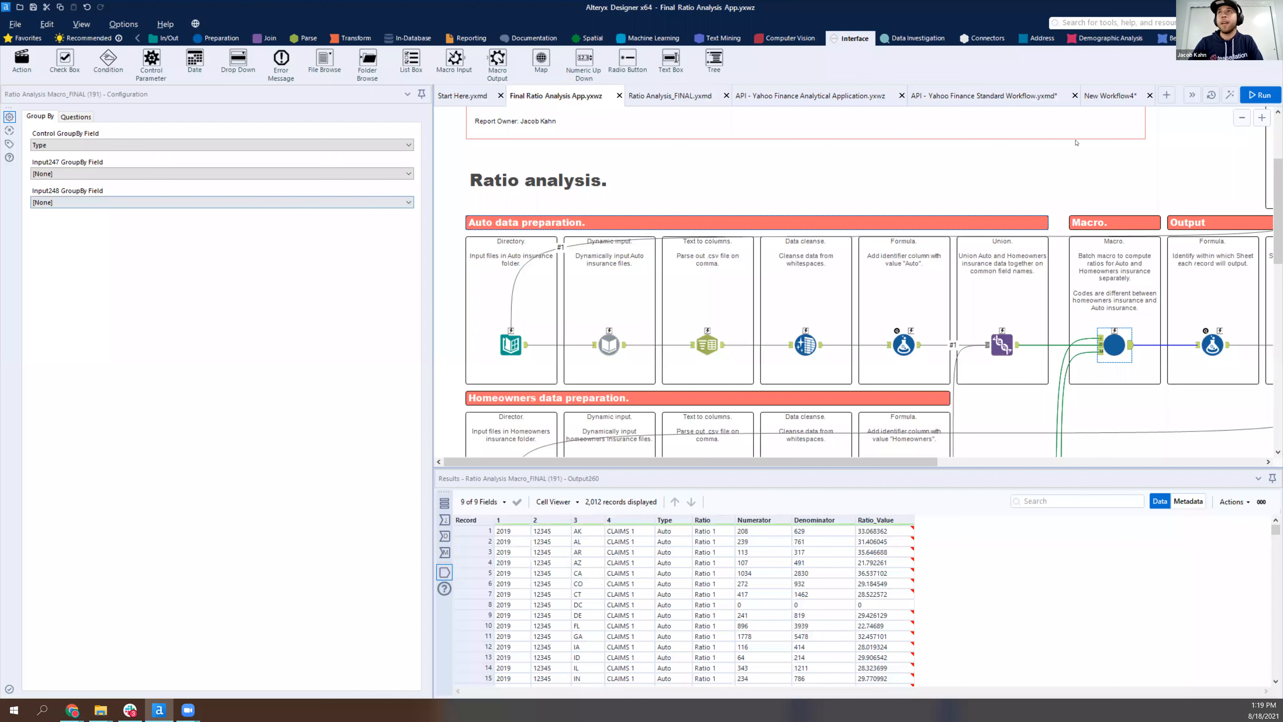
Return to the Yahoo Finance Standard Workflow, display its workflow type settings and select the URL Text Input tool
click(1108, 98)
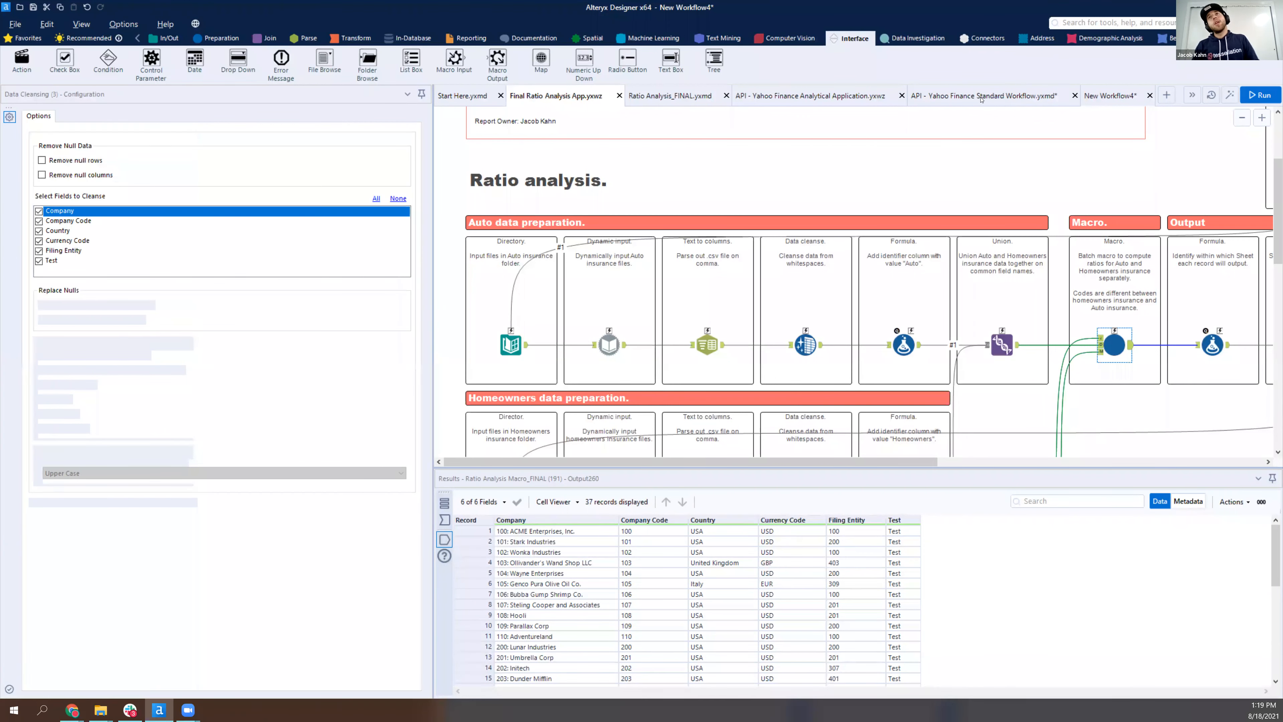
click(981, 99)
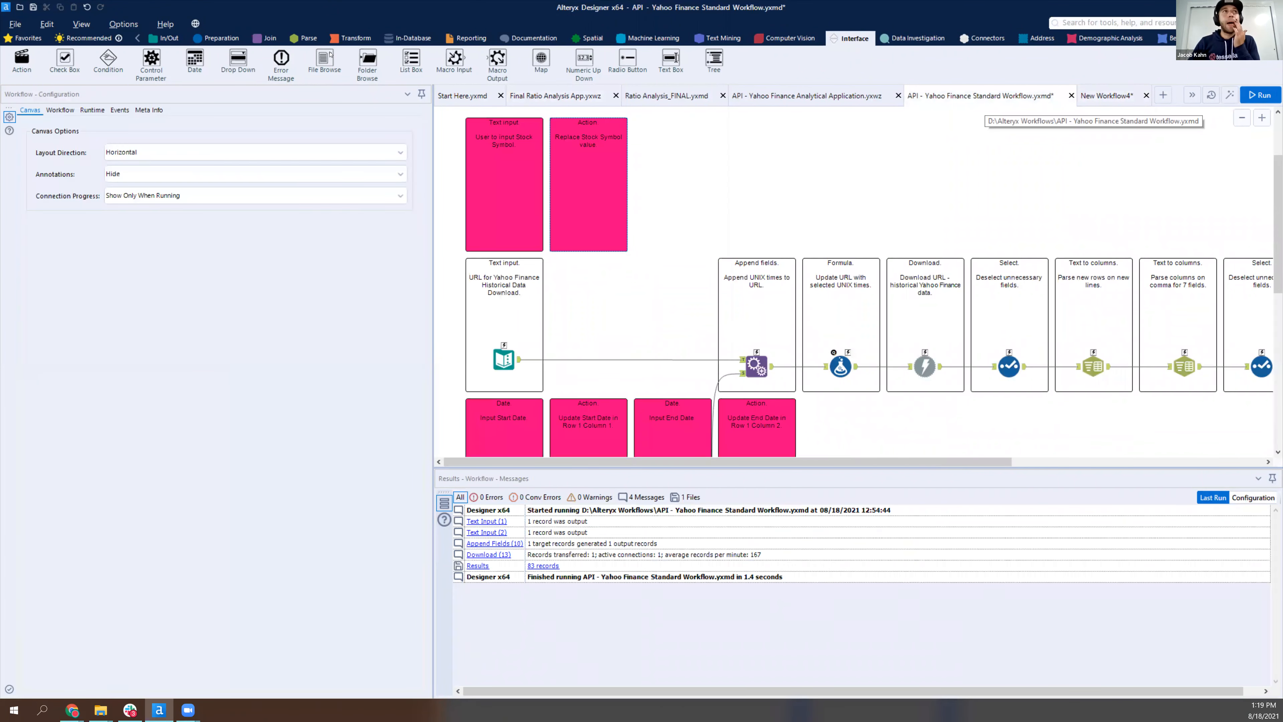
click(60, 110)
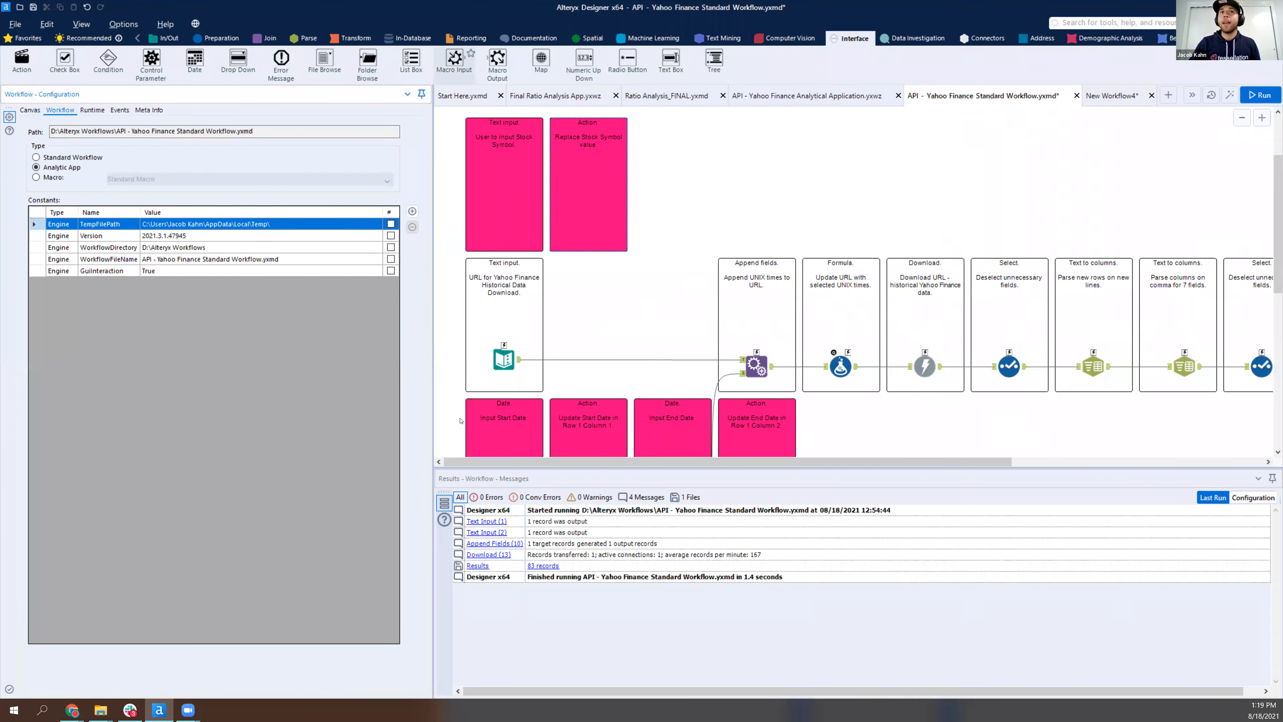
click(503, 359)
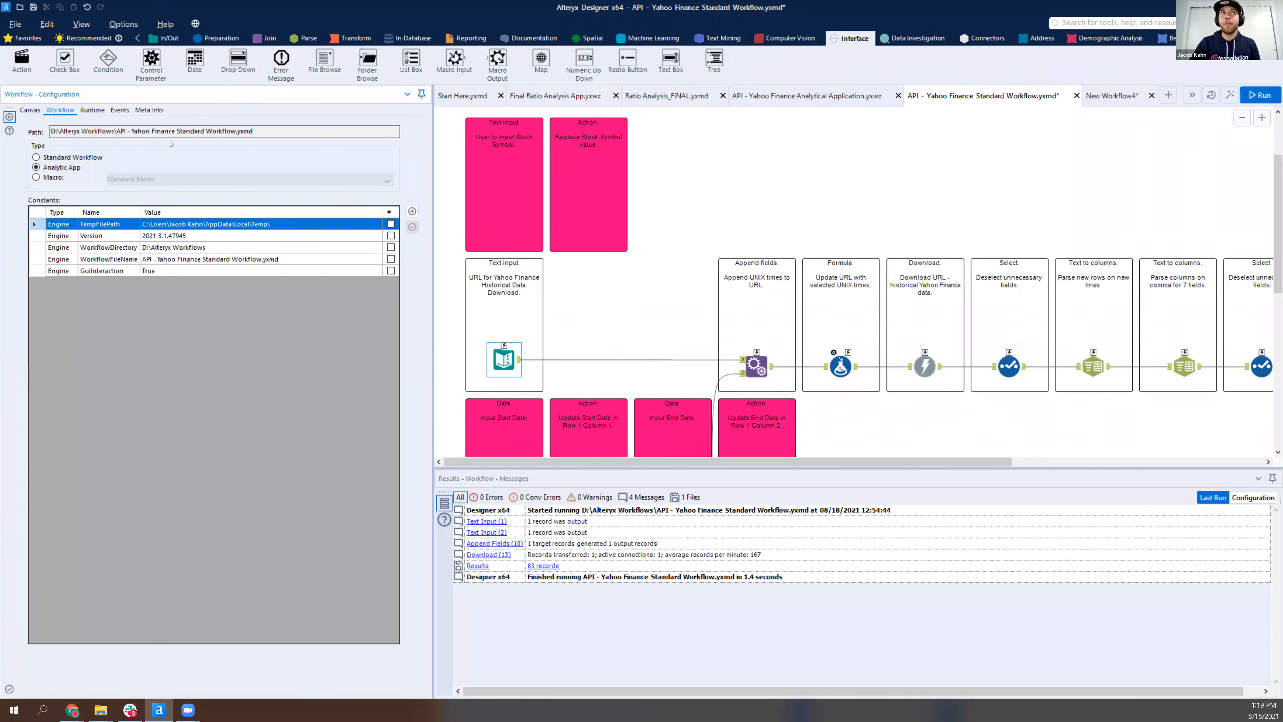
Replace the stock symbol TSLA with AYX in the Text Input tool's Yahoo Finance URL and run the workflow
click(185, 169)
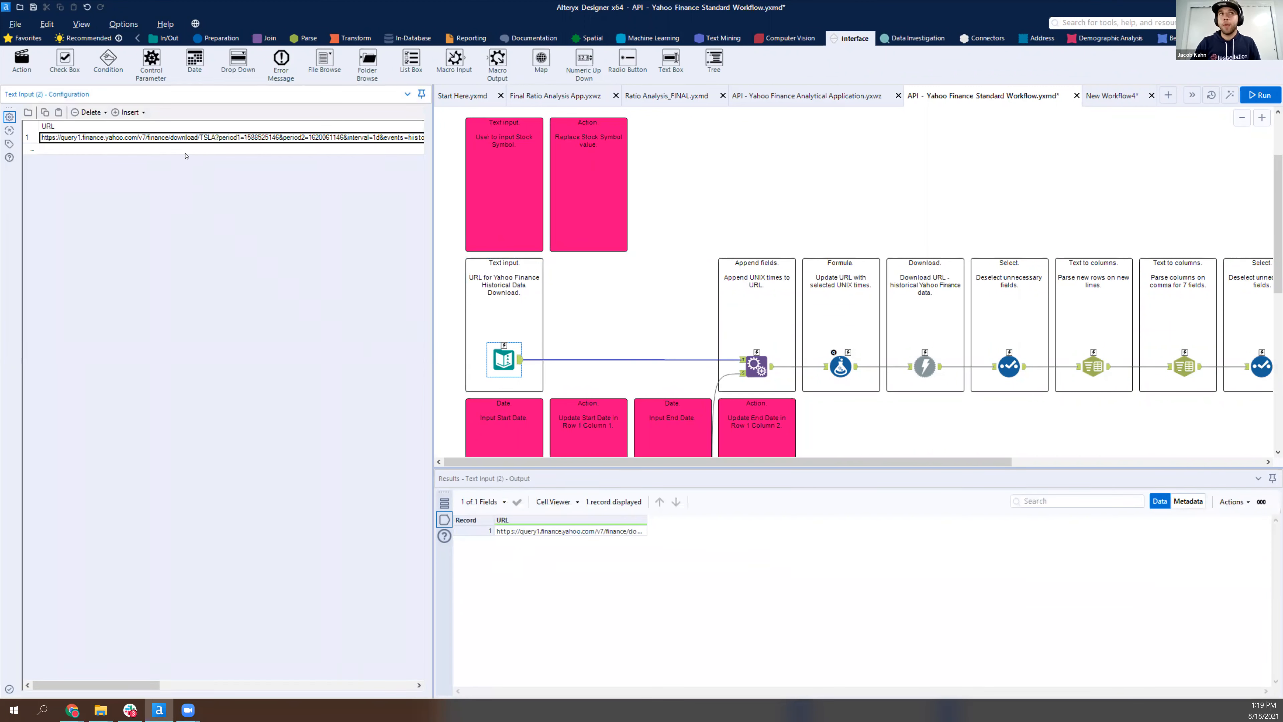
click(198, 139)
click(208, 138)
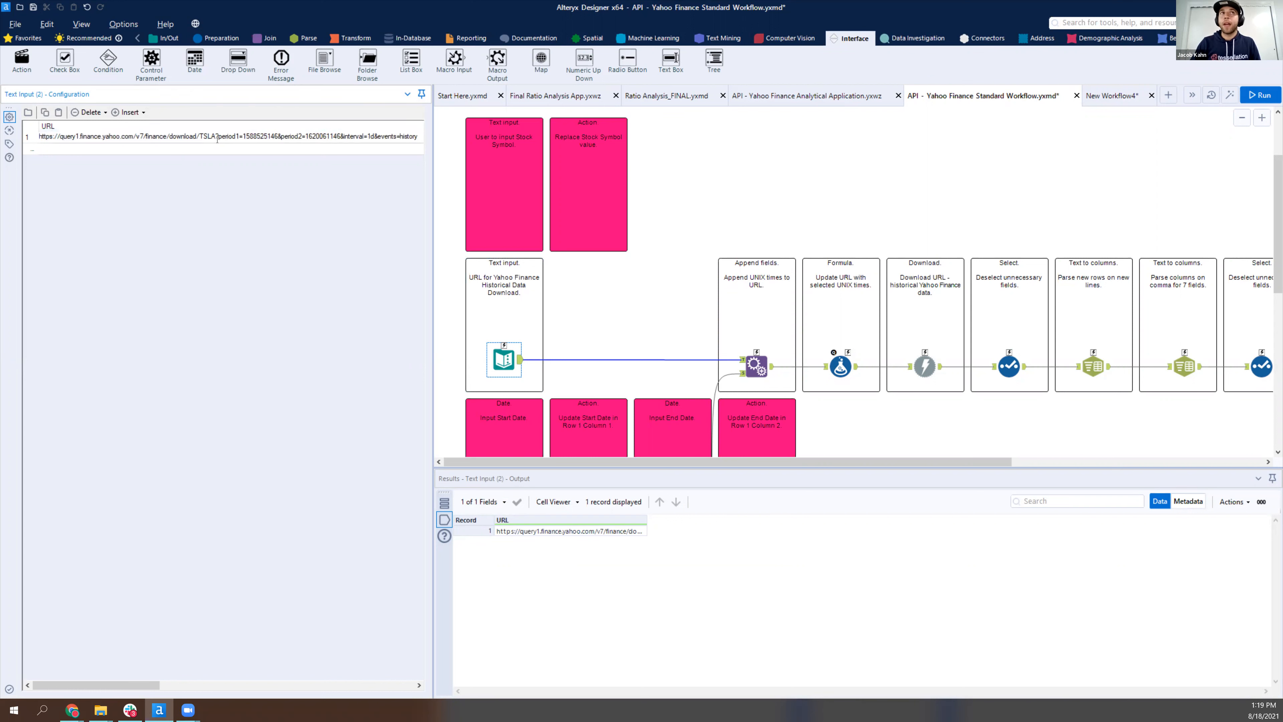
double_click(215, 137)
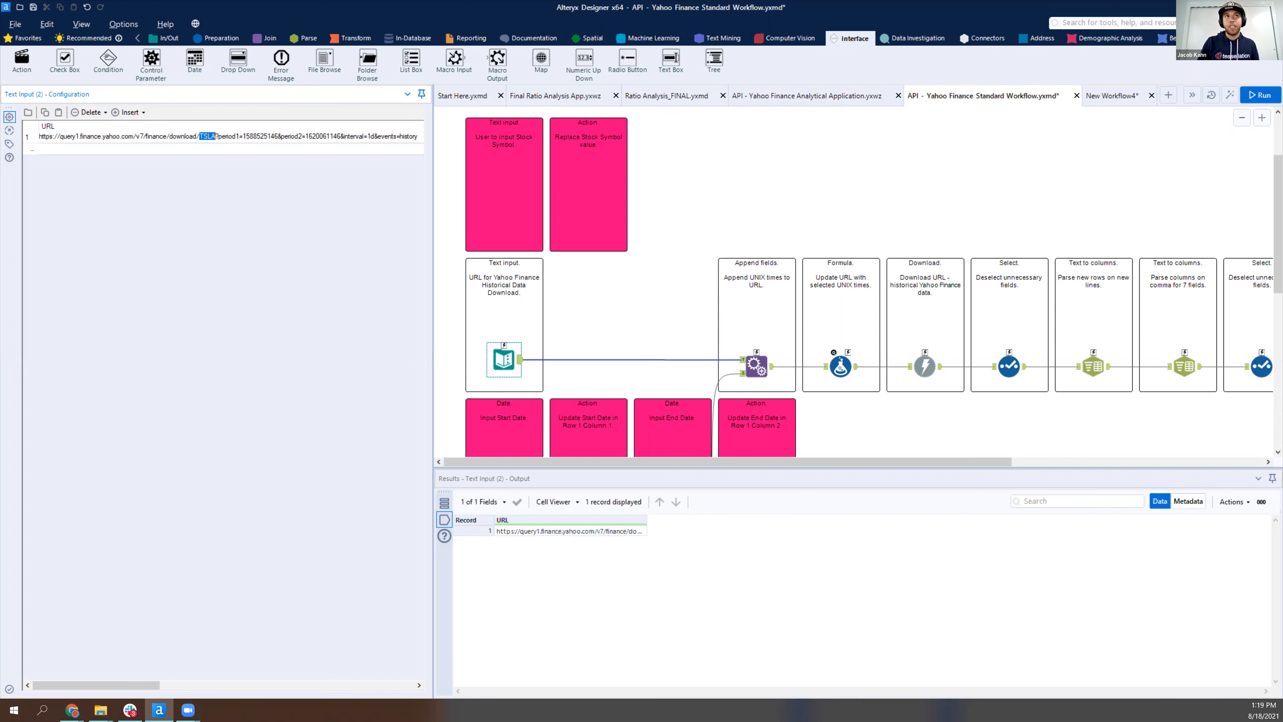
text(AYX)
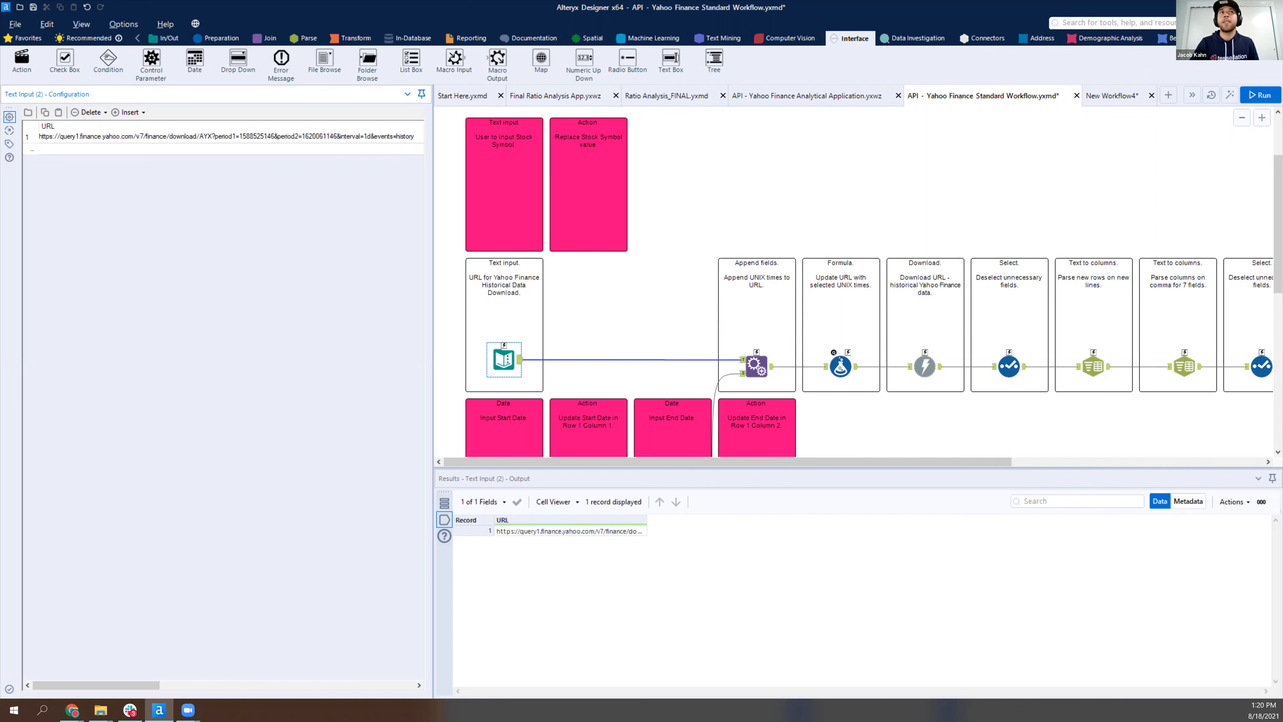
key(ctrl+r)
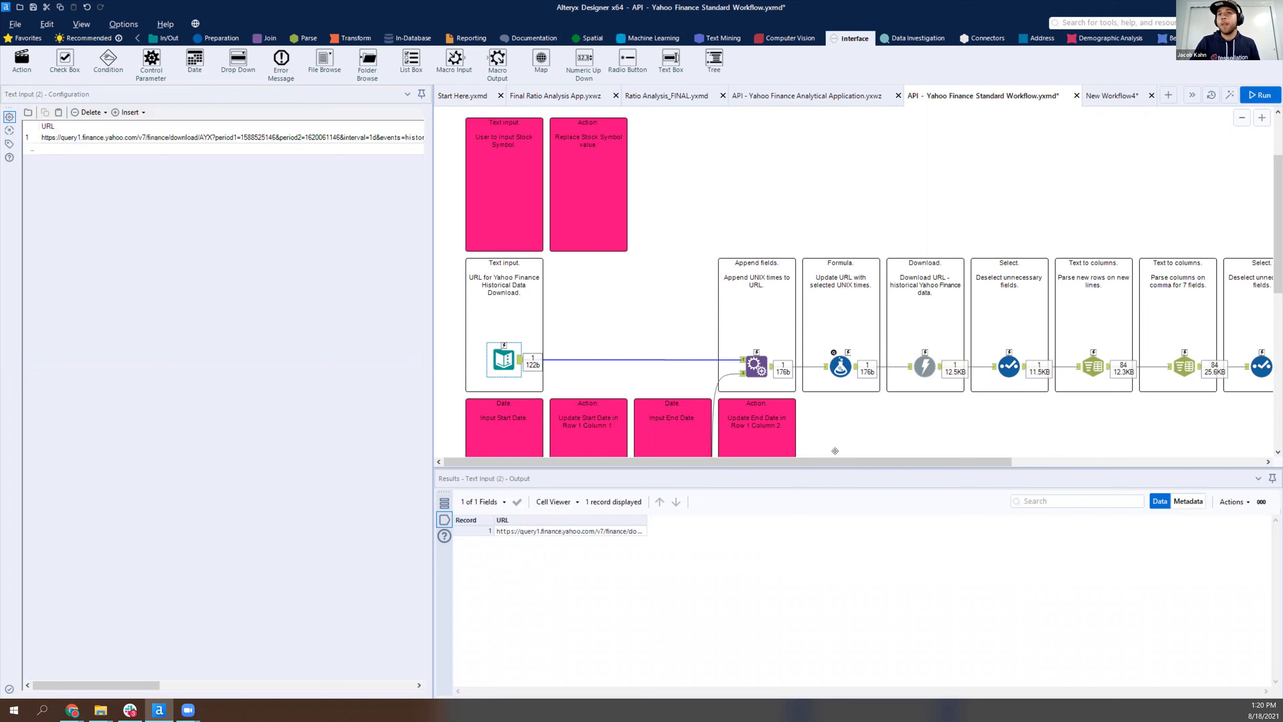
Examine the AYX price records in the Browse tool's results from the first date to the last, and return to the workflow's start
scroll(1047, 373, right, 5)
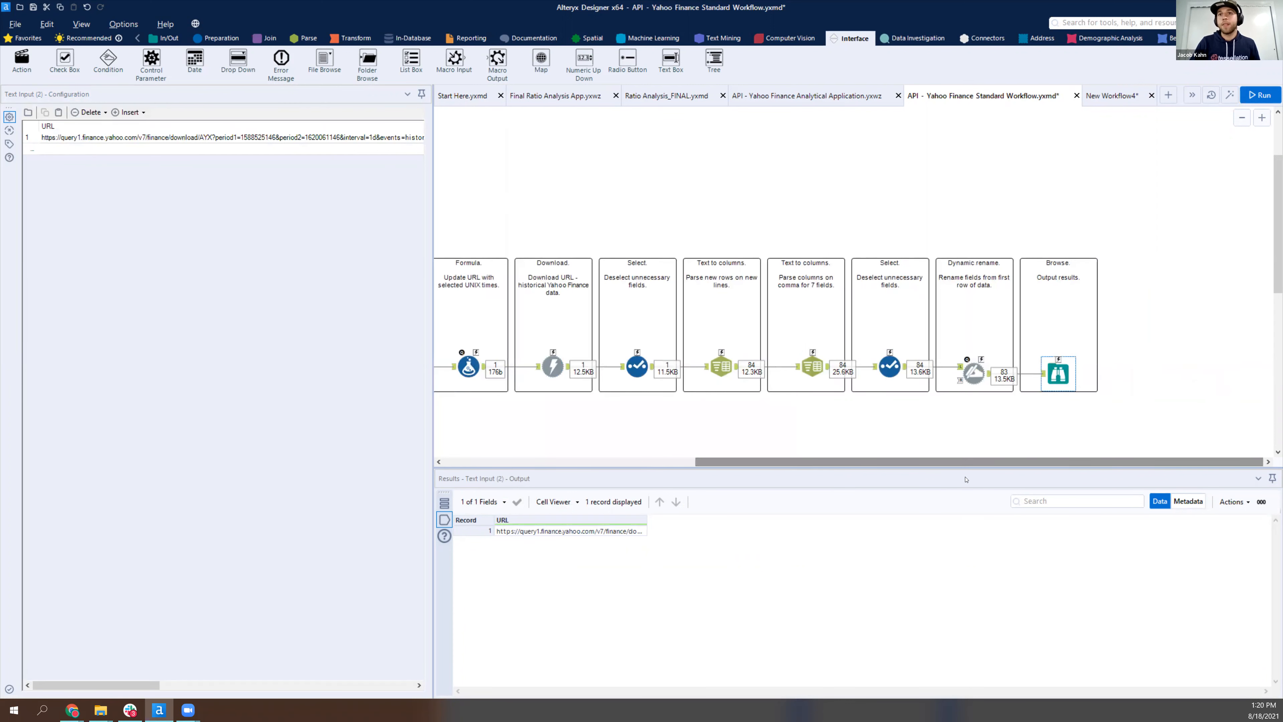
click(1058, 373)
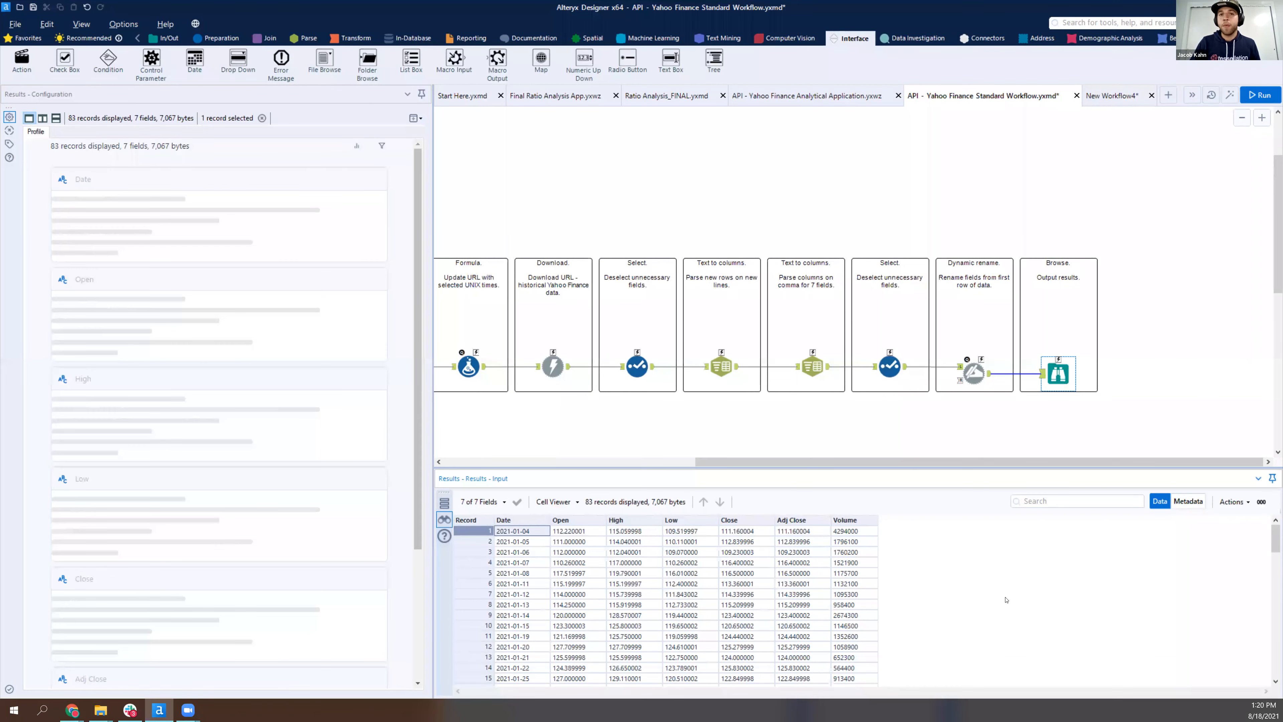
scroll(541, 677, down, 11)
scroll(540, 677, down, 11)
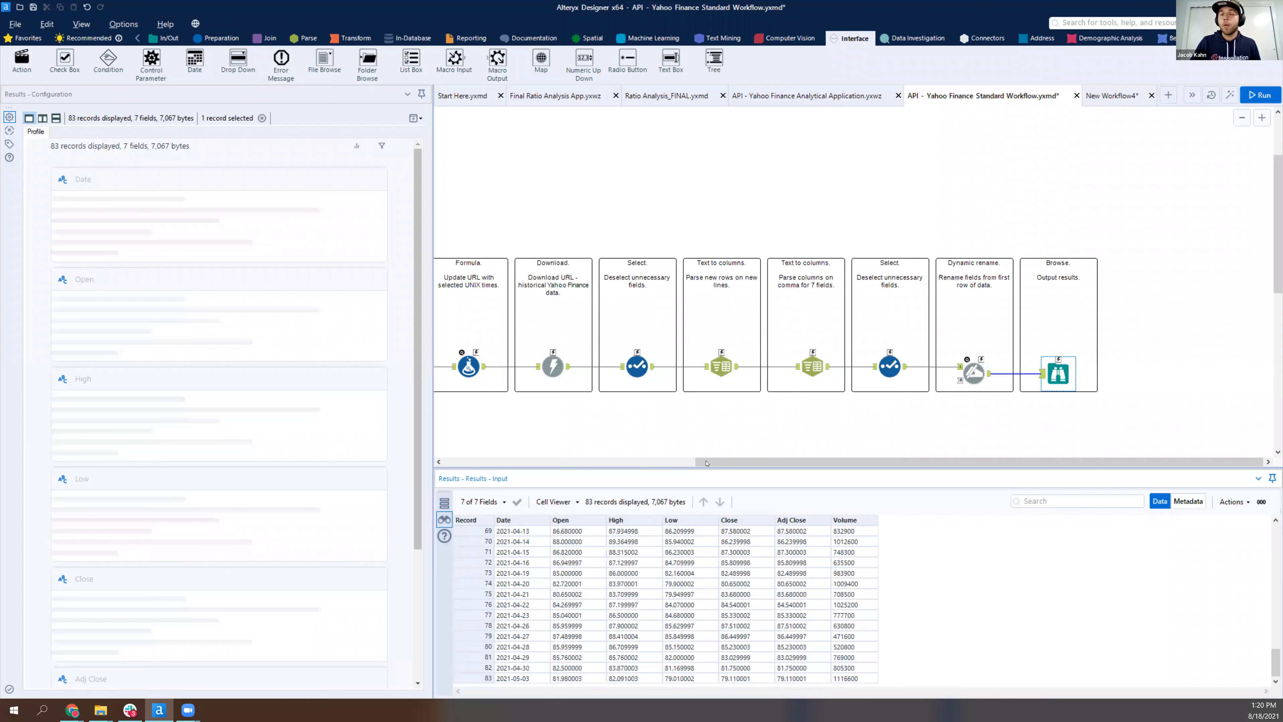
click(541, 678)
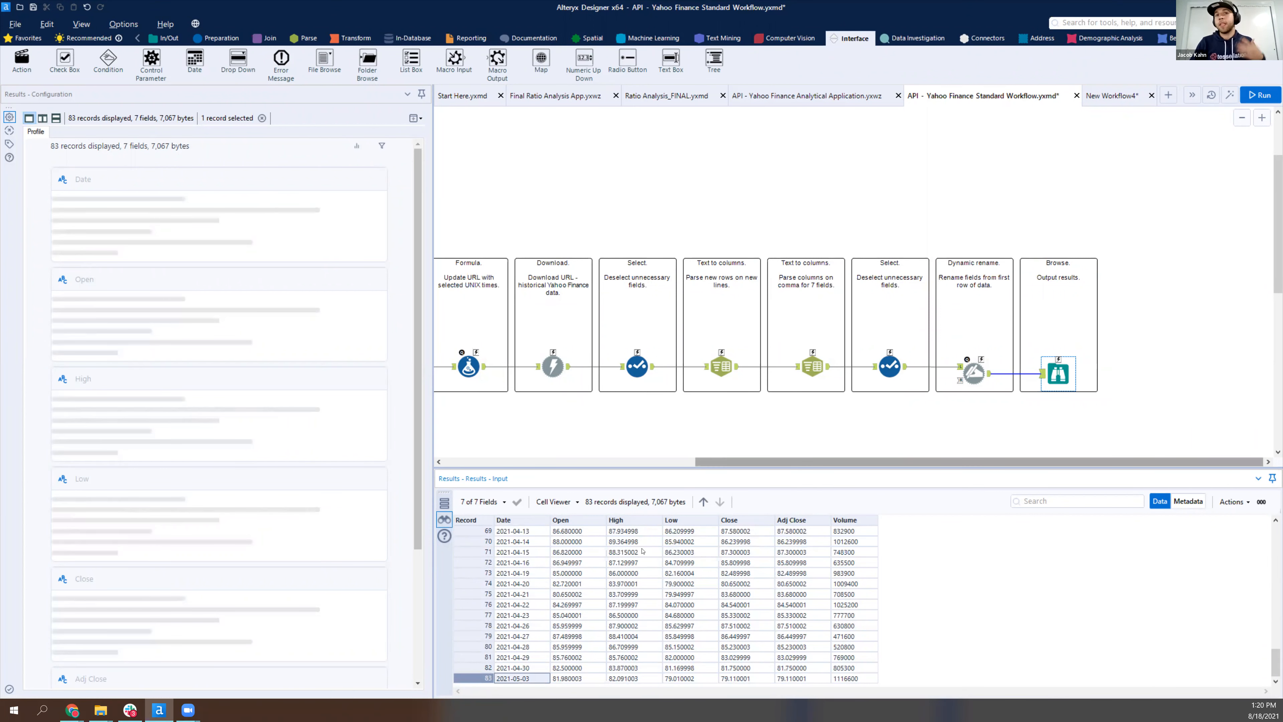
scroll(656, 555, up, 11)
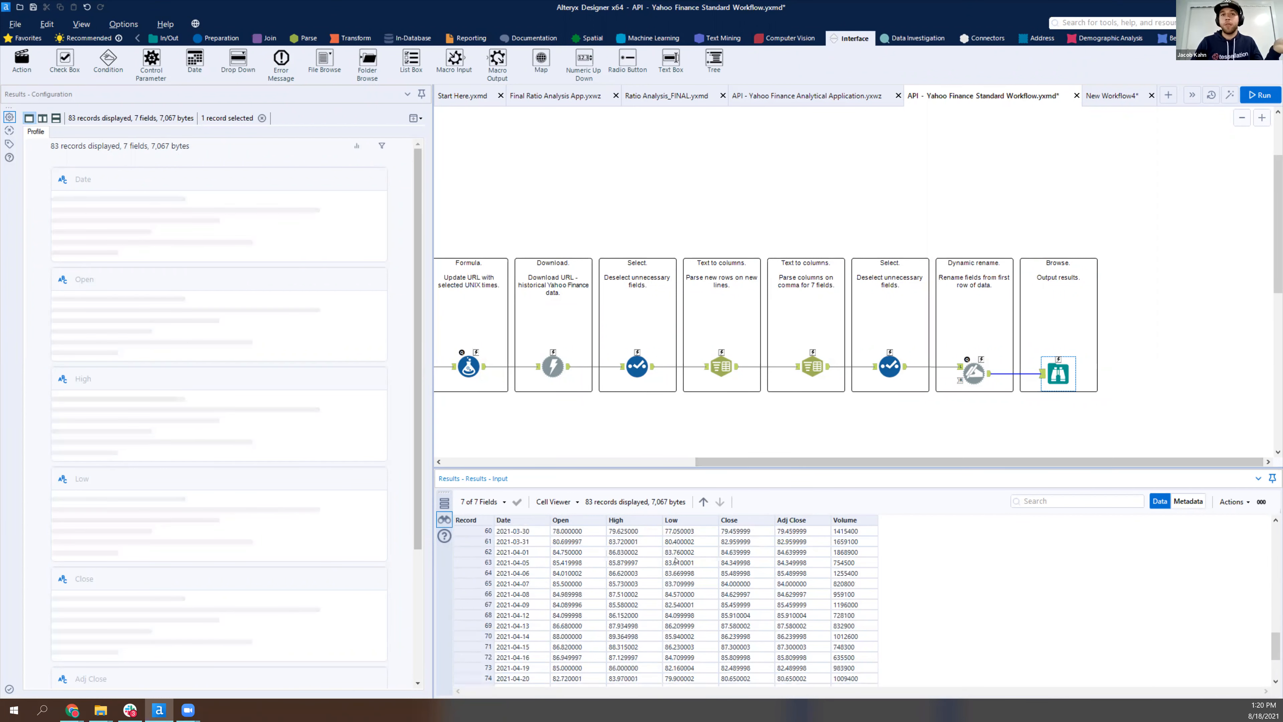
scroll(675, 556, up, 12)
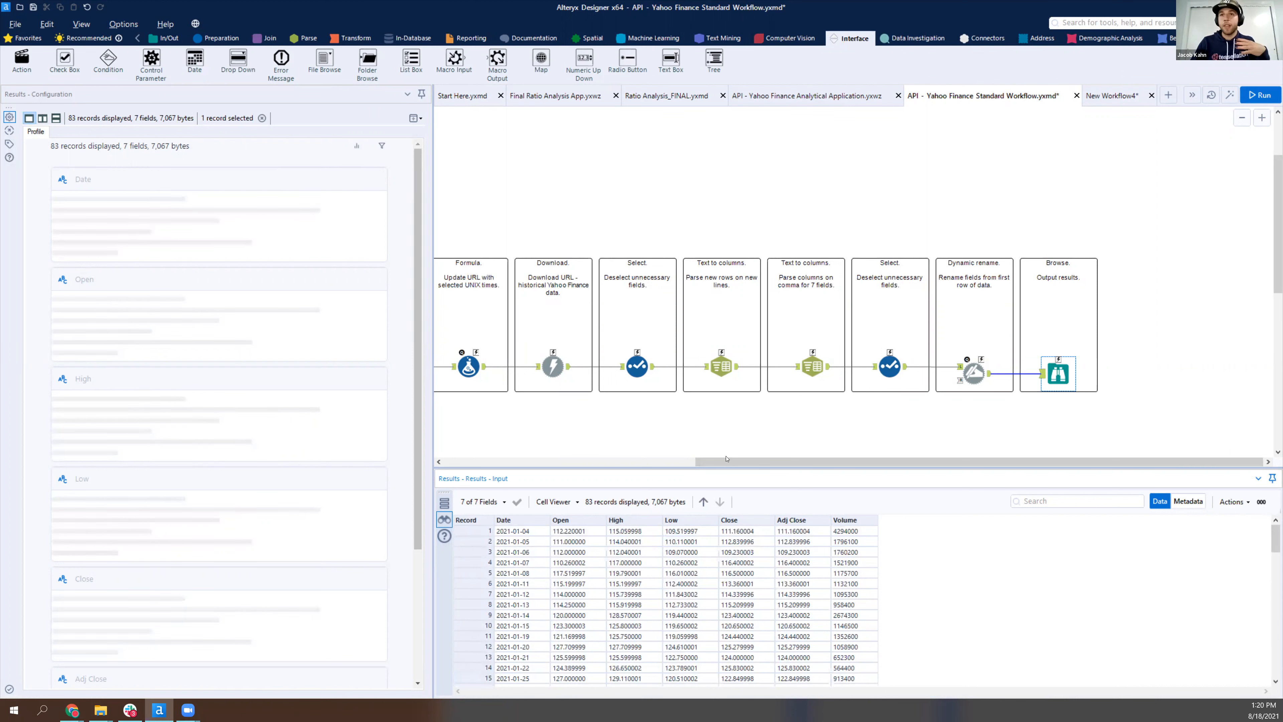
drag(729, 462, 474, 463)
drag(535, 534, 536, 552)
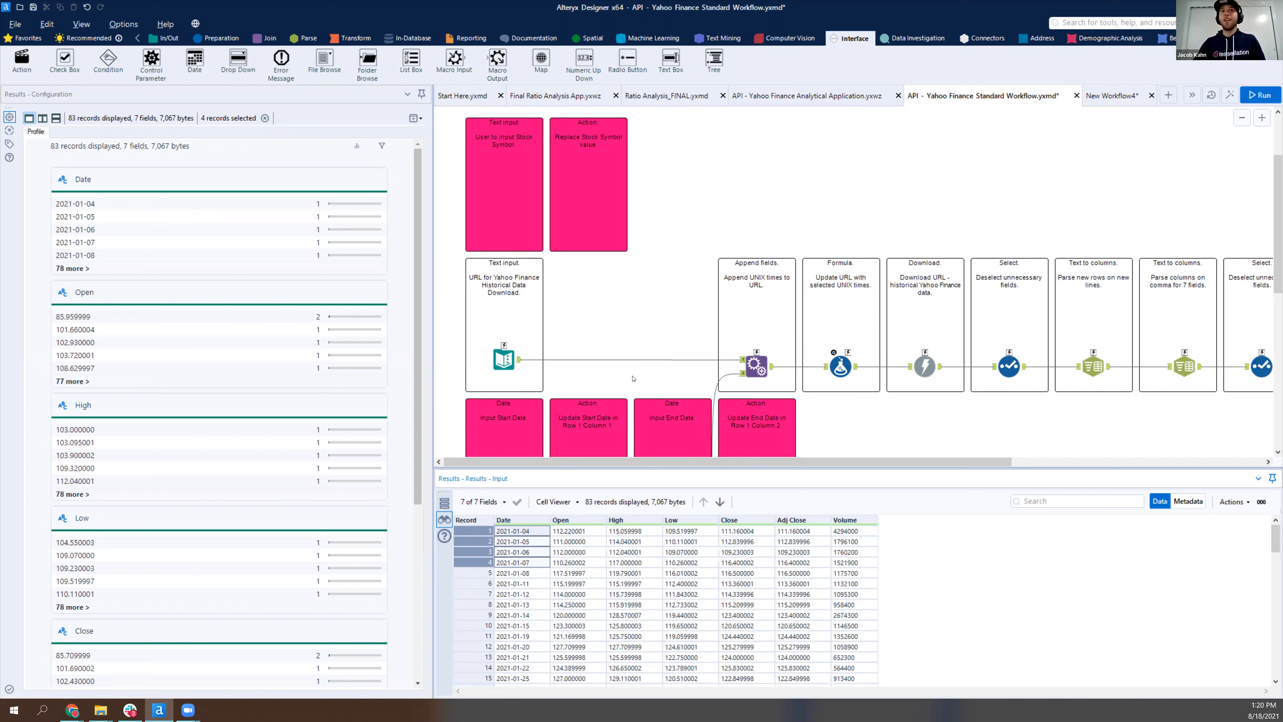
Add a Text Box interface tool inside the pink "User to input Stock Symbol" comment box above the URL Text Input
click(503, 358)
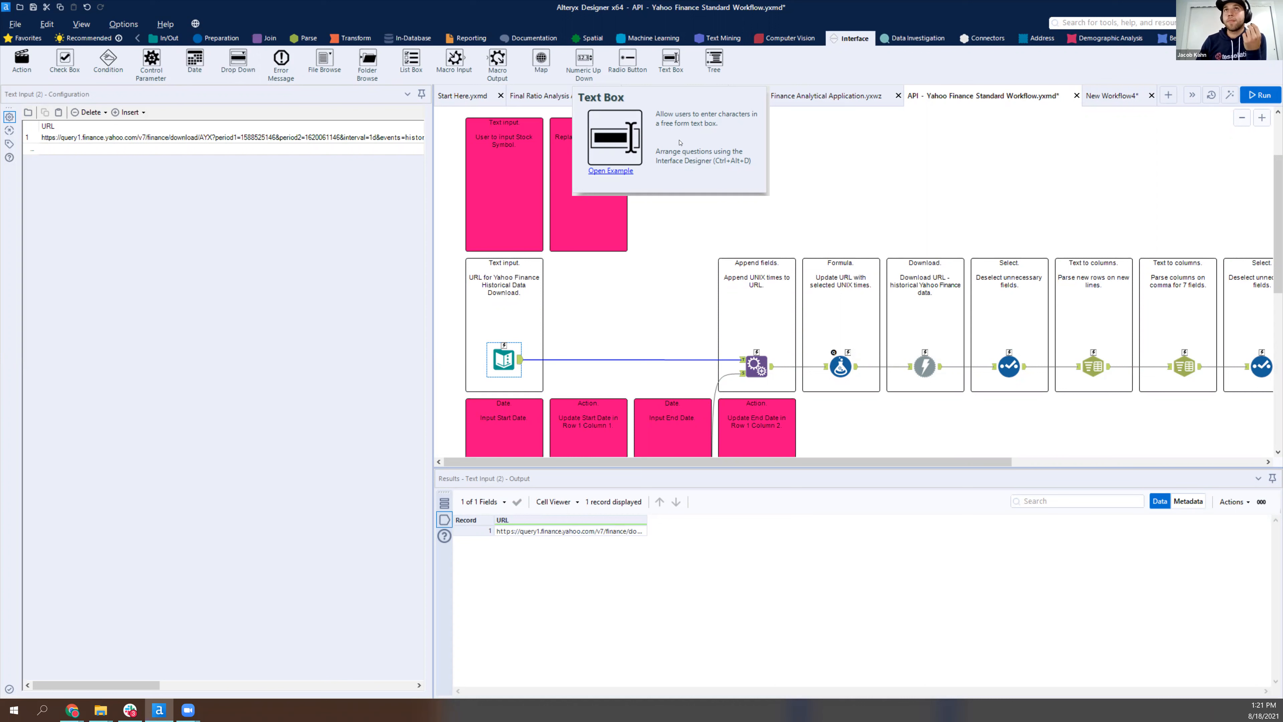
drag(670, 61, 503, 215)
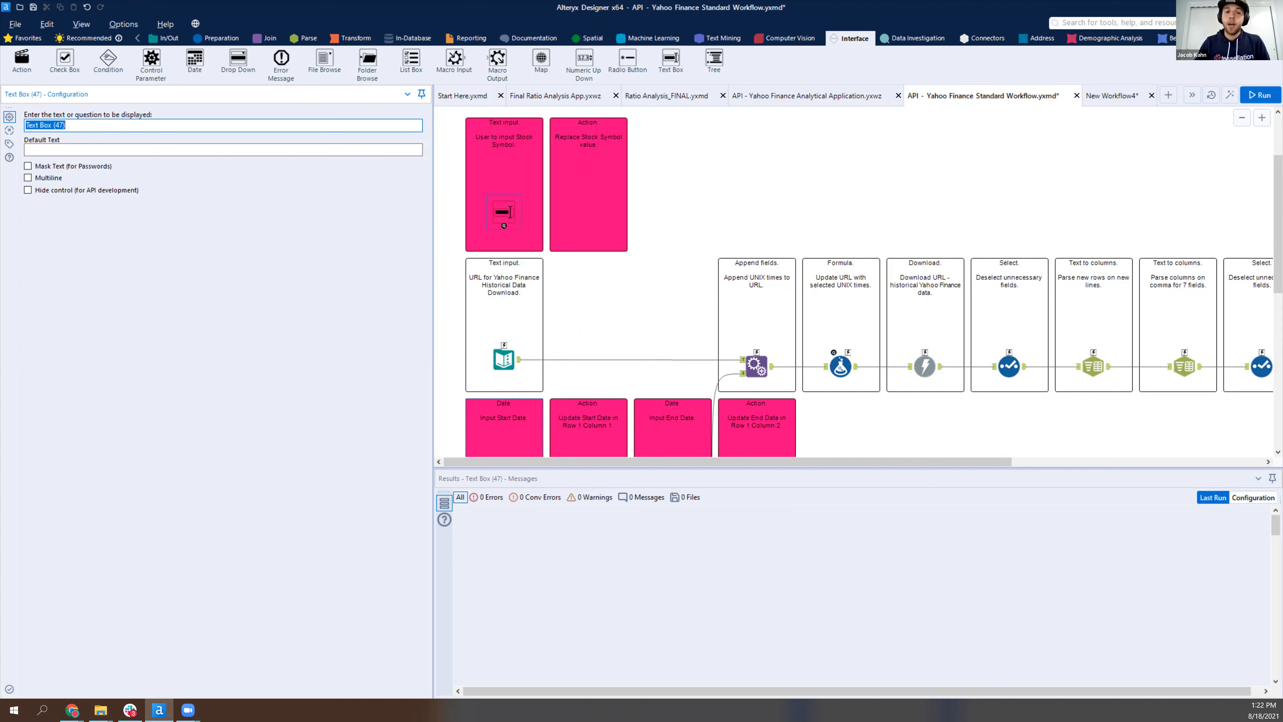
click(67, 125)
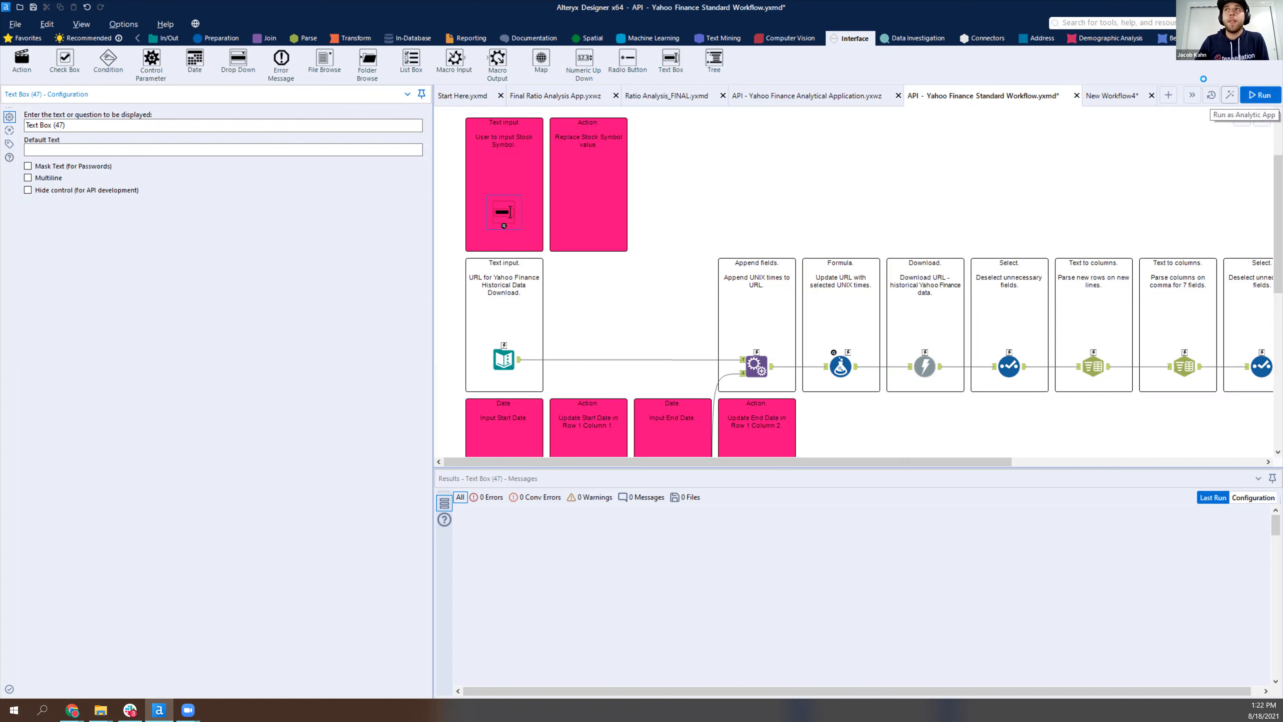
drag(91, 126, 25, 126)
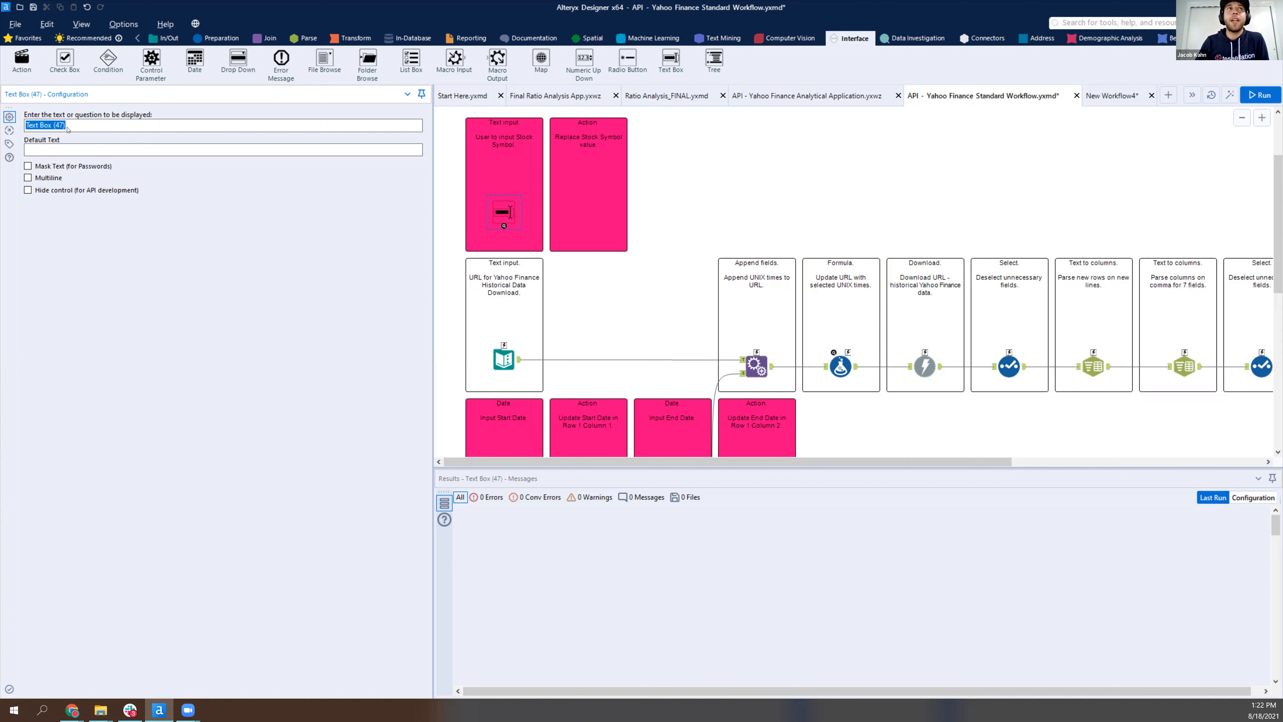
Preview the workflow as an analytic app to view the text box question, and cancel without running it
click(60, 111)
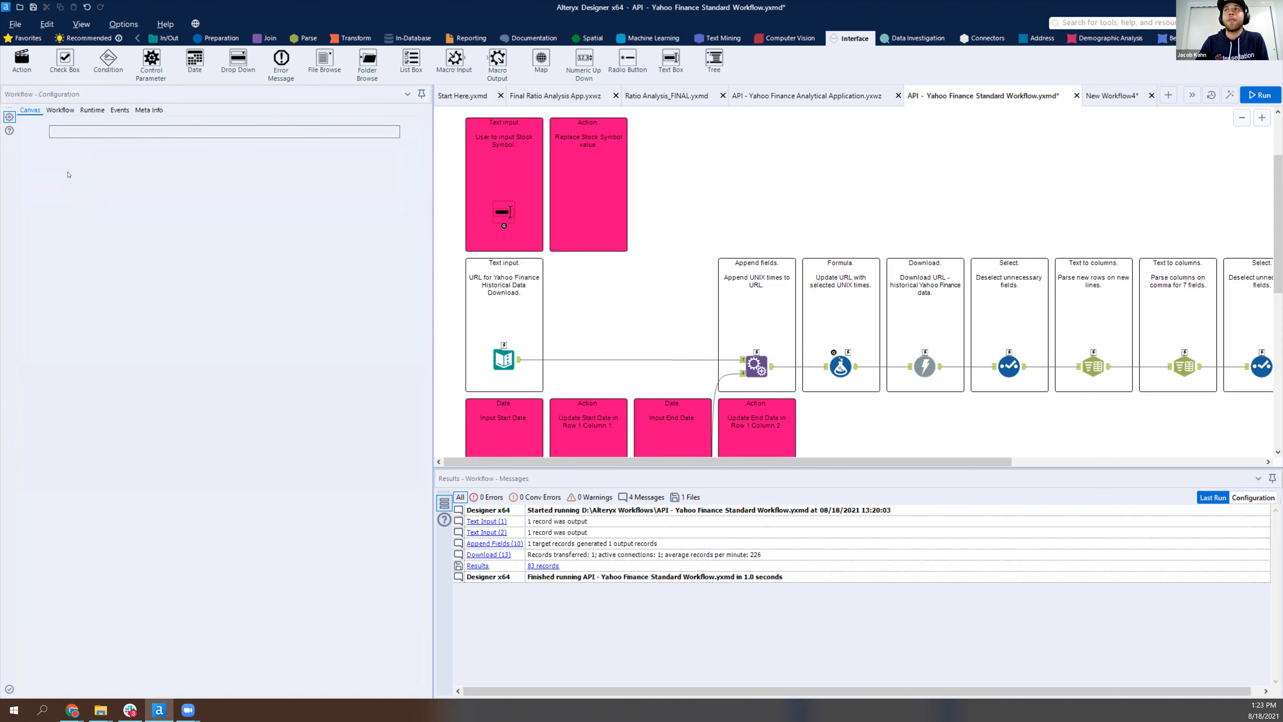
click(1230, 96)
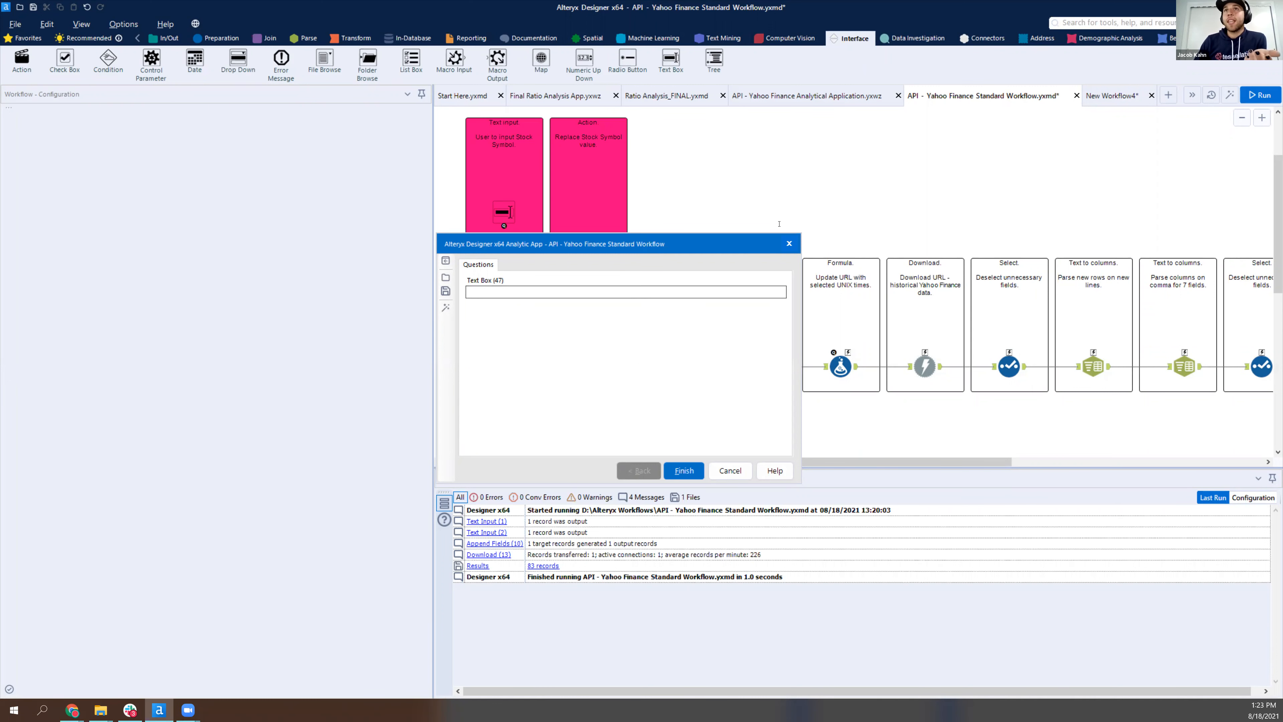
drag(783, 237, 1069, 160)
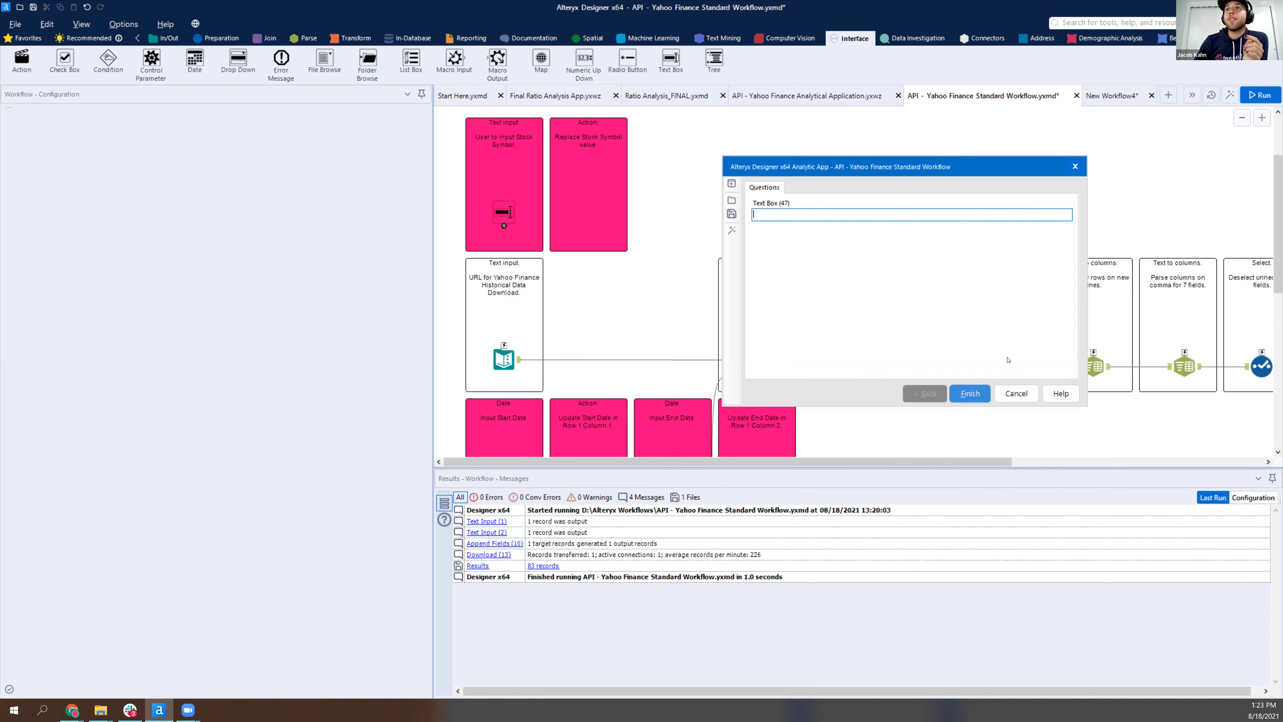
click(1017, 393)
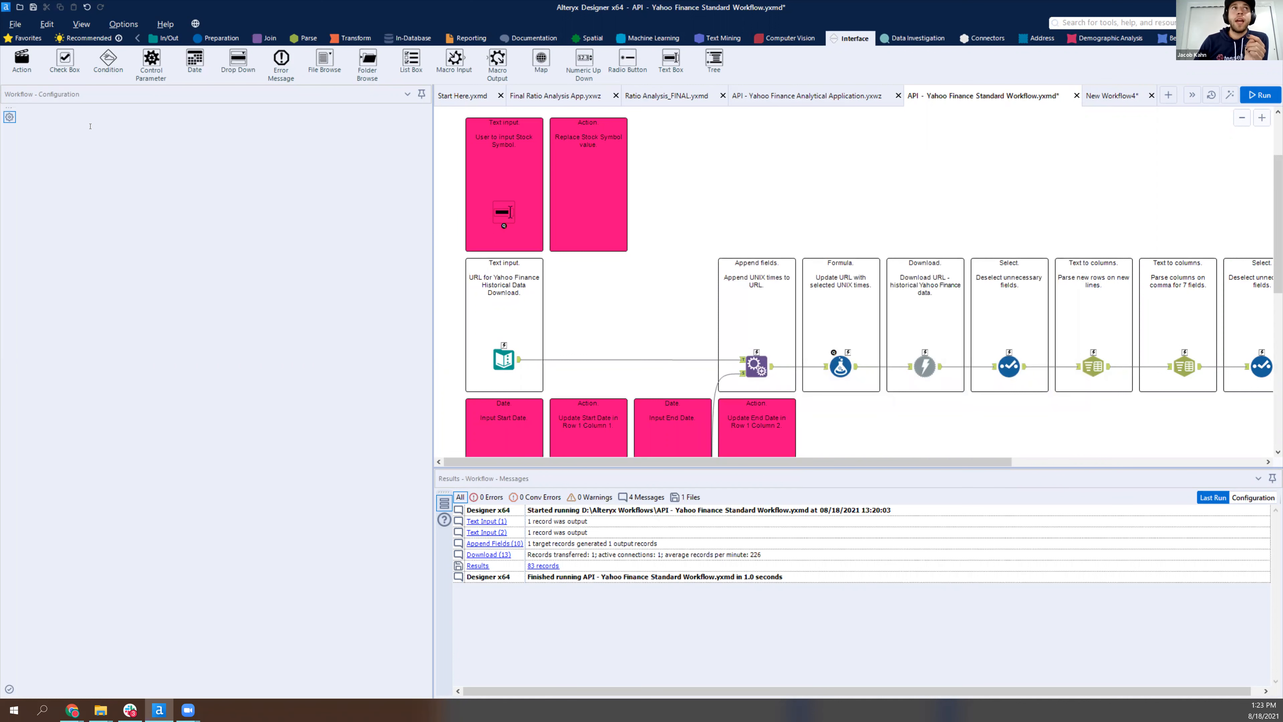
Set the text box's displayed question to "Stock Symbol" and save the workflow as the analytic app API - Yahoo Finance Standard Workflow
click(71, 130)
key(ctrl+a)
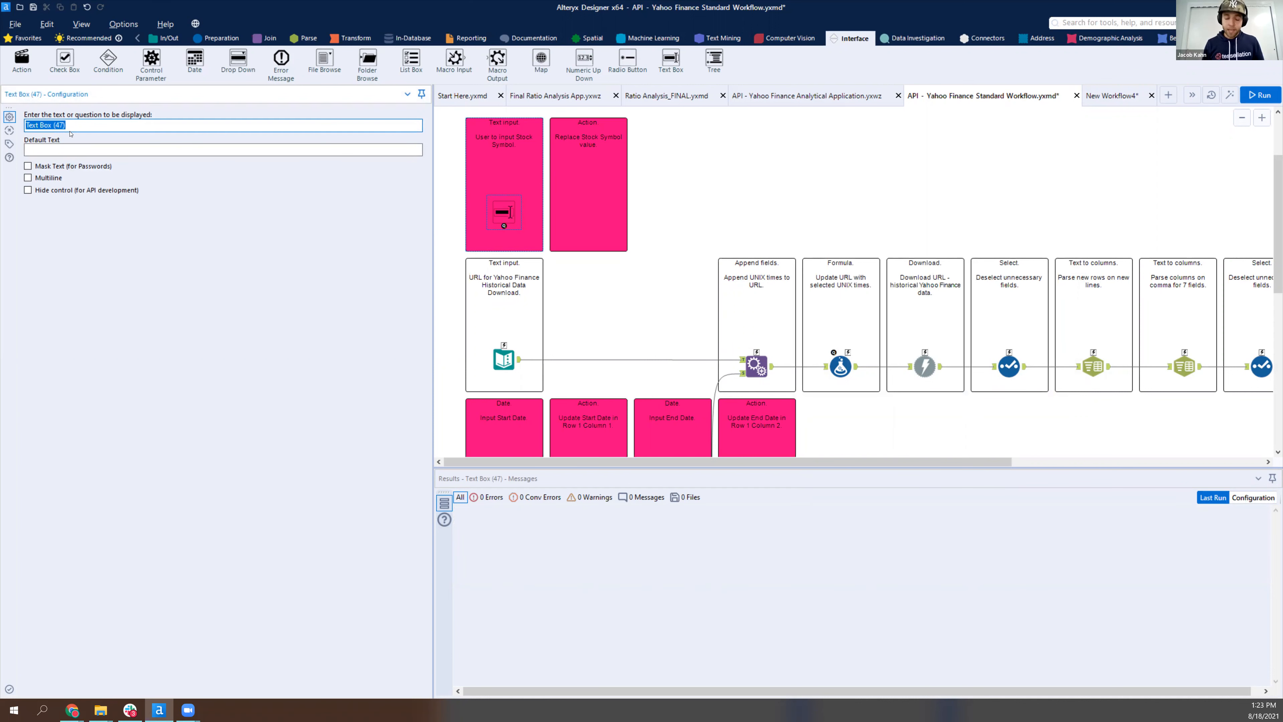
text(Stock Symbol)
click(758, 163)
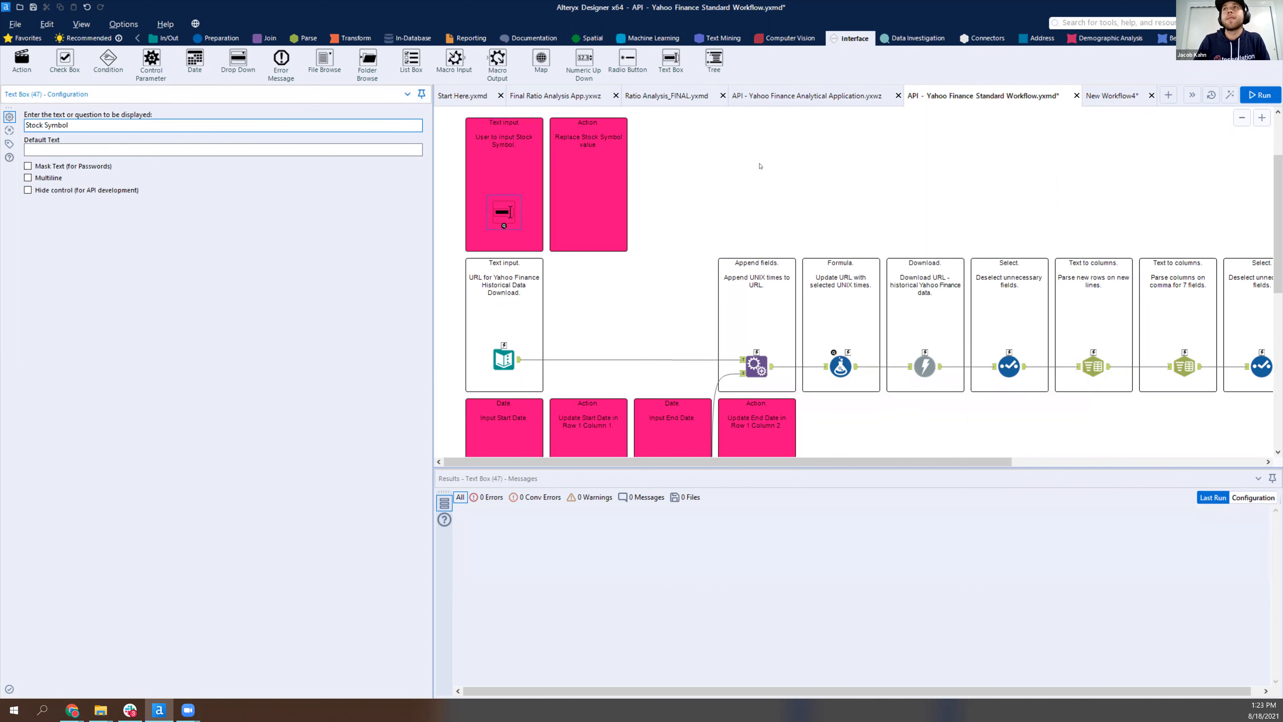
click(32, 8)
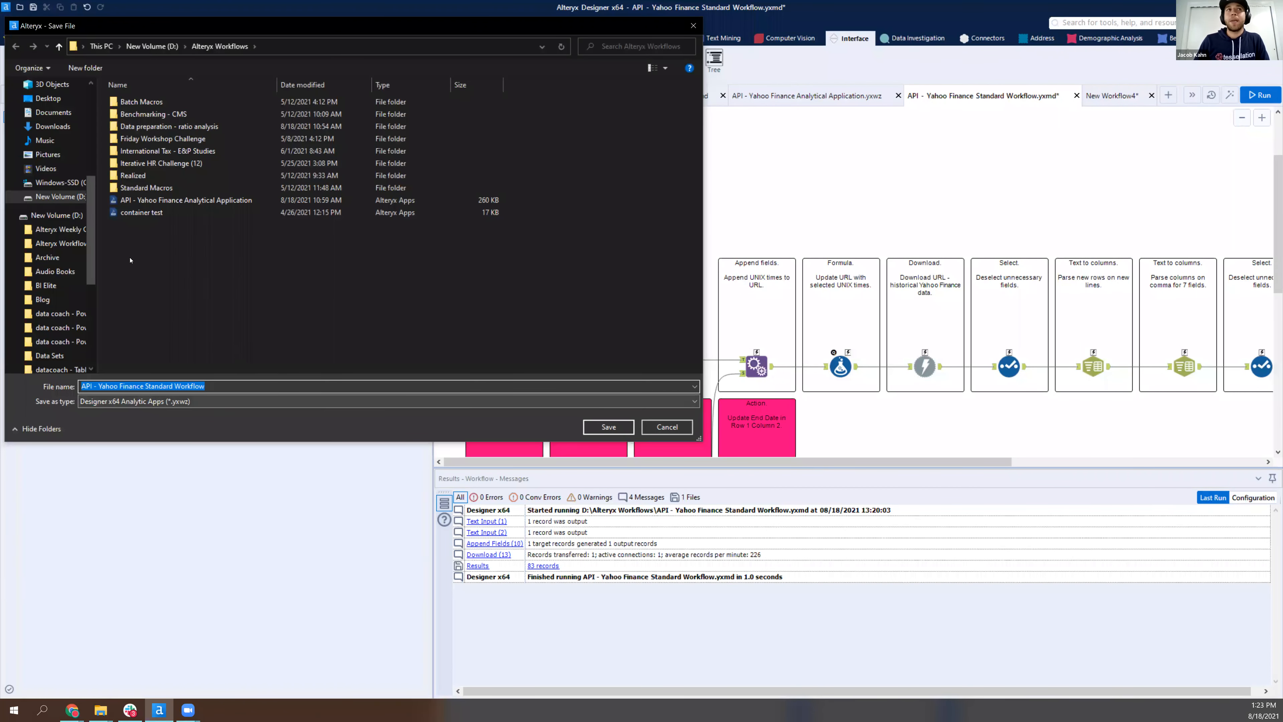
click(623, 429)
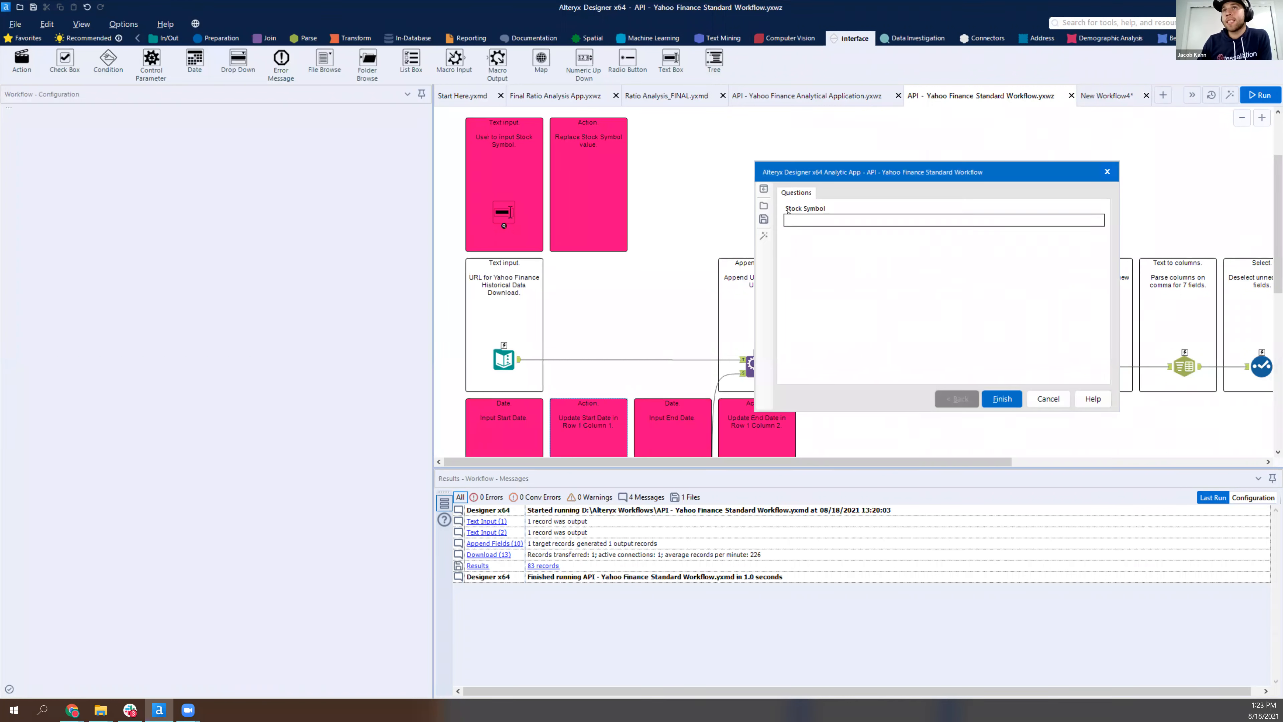
Try free-form entries such as PLTR in the analytic app's Stock Symbol question, clear them and close the app without running it
click(819, 221)
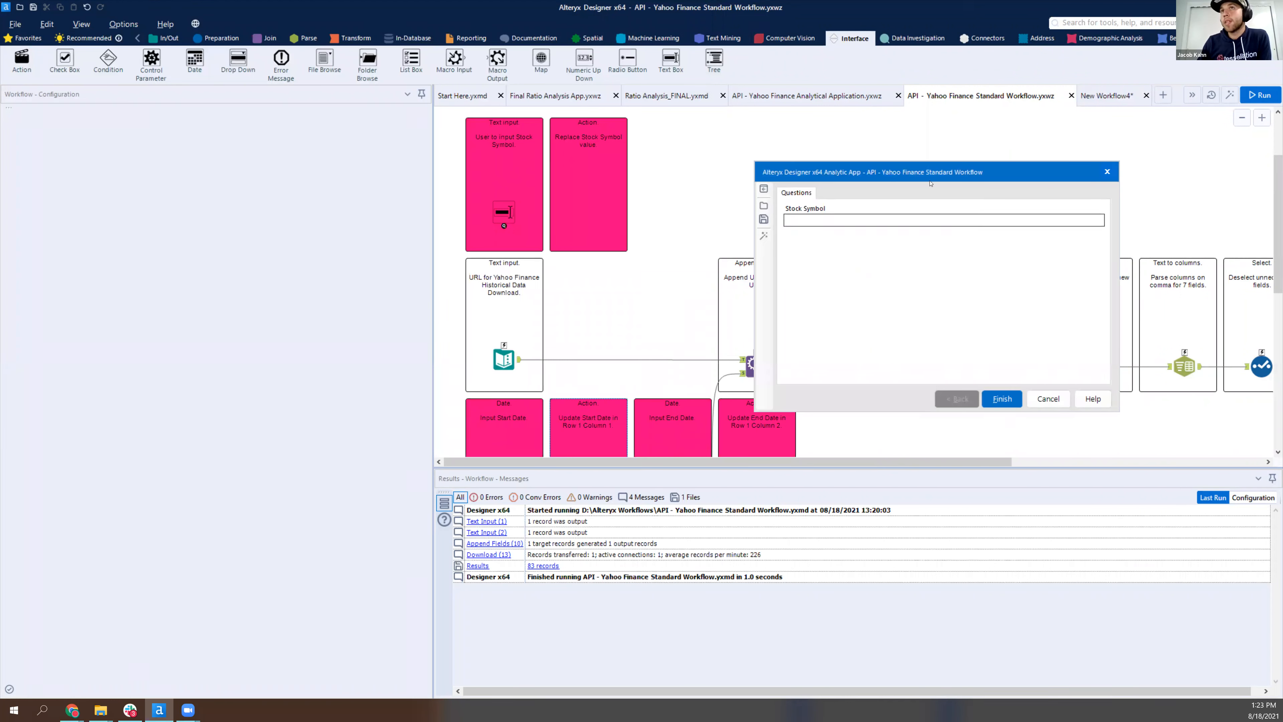
text(AAP)
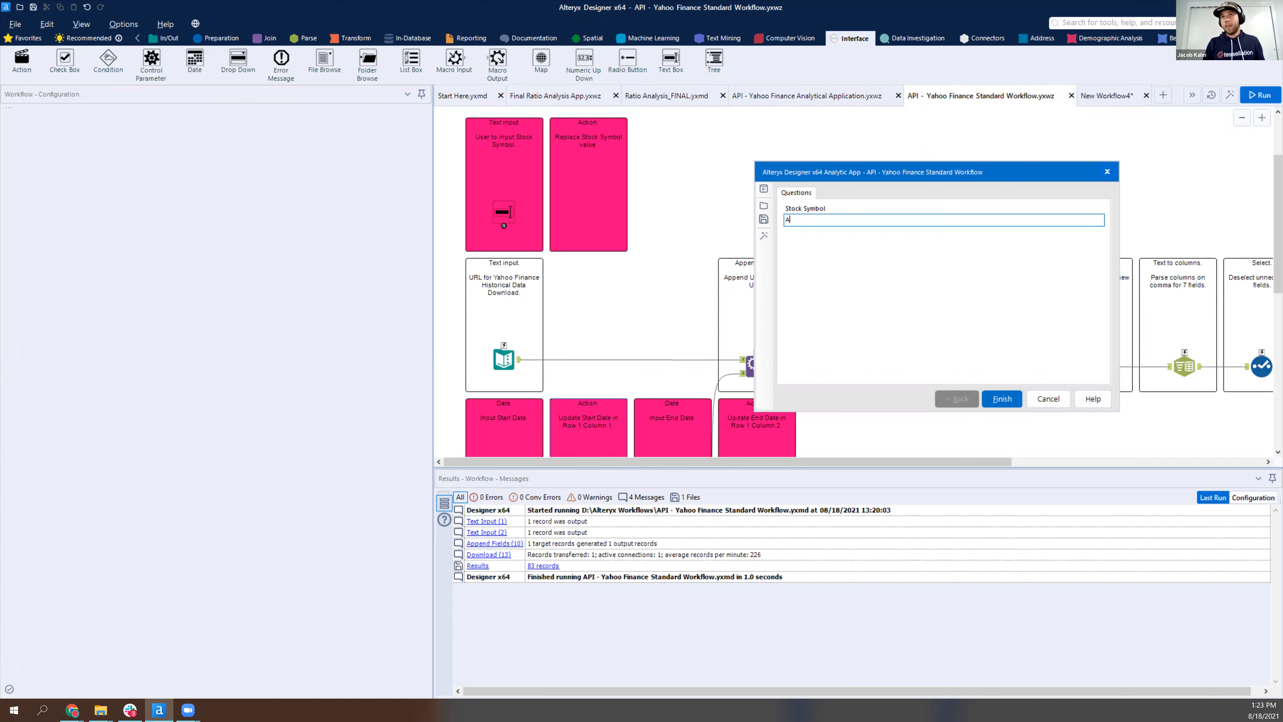
key(BackSpace)
key(BackSpace)
text(dfasdfjkh)
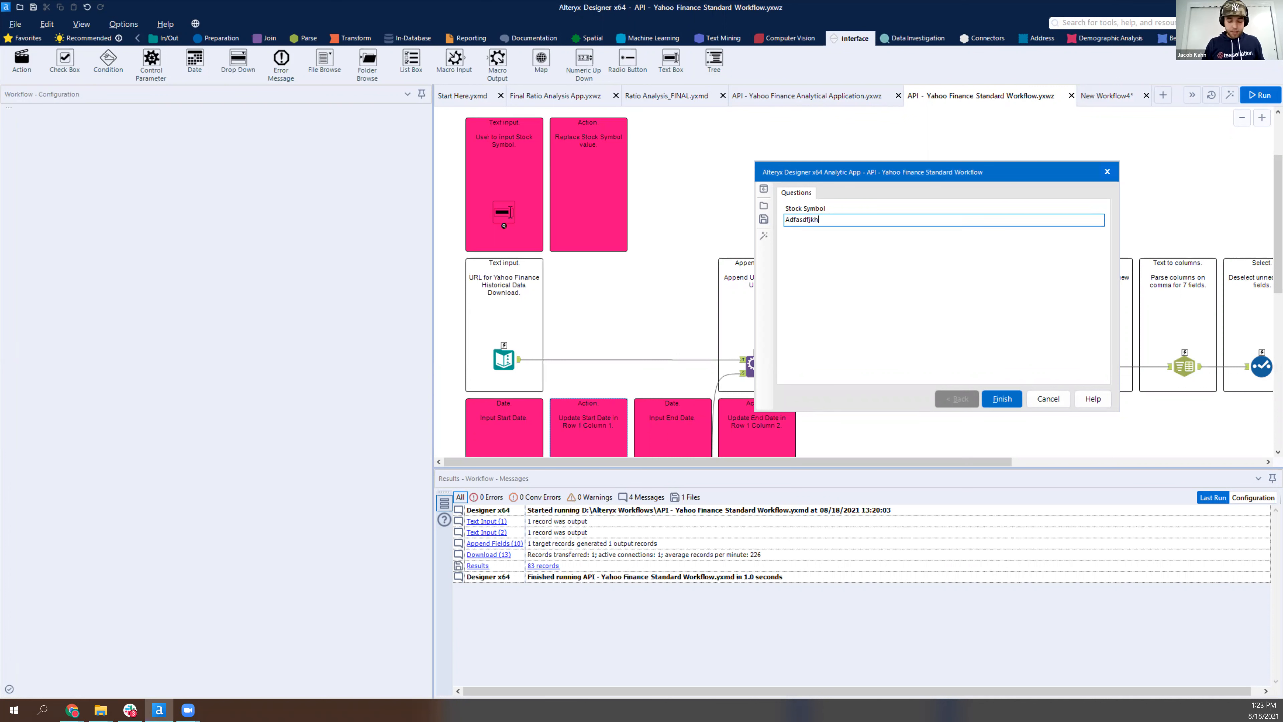
key(ctrl+a)
key(BackSpace)
text(TSL)
key(ctrl+a)
text(APL)
key(ctrl+a)
text(AAP)
key(BackSpace)
key(BackSpace)
key(BackSpace)
text(PLTR)
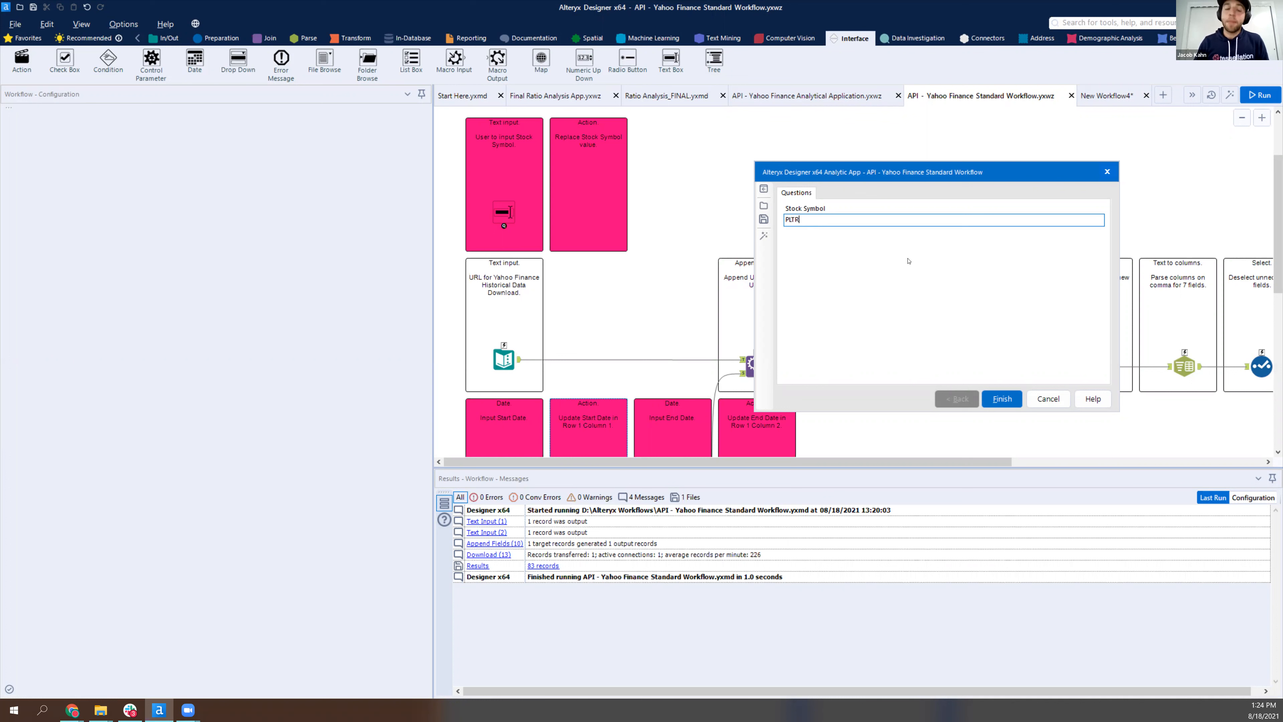
key(ctrl+a)
key(BackSpace)
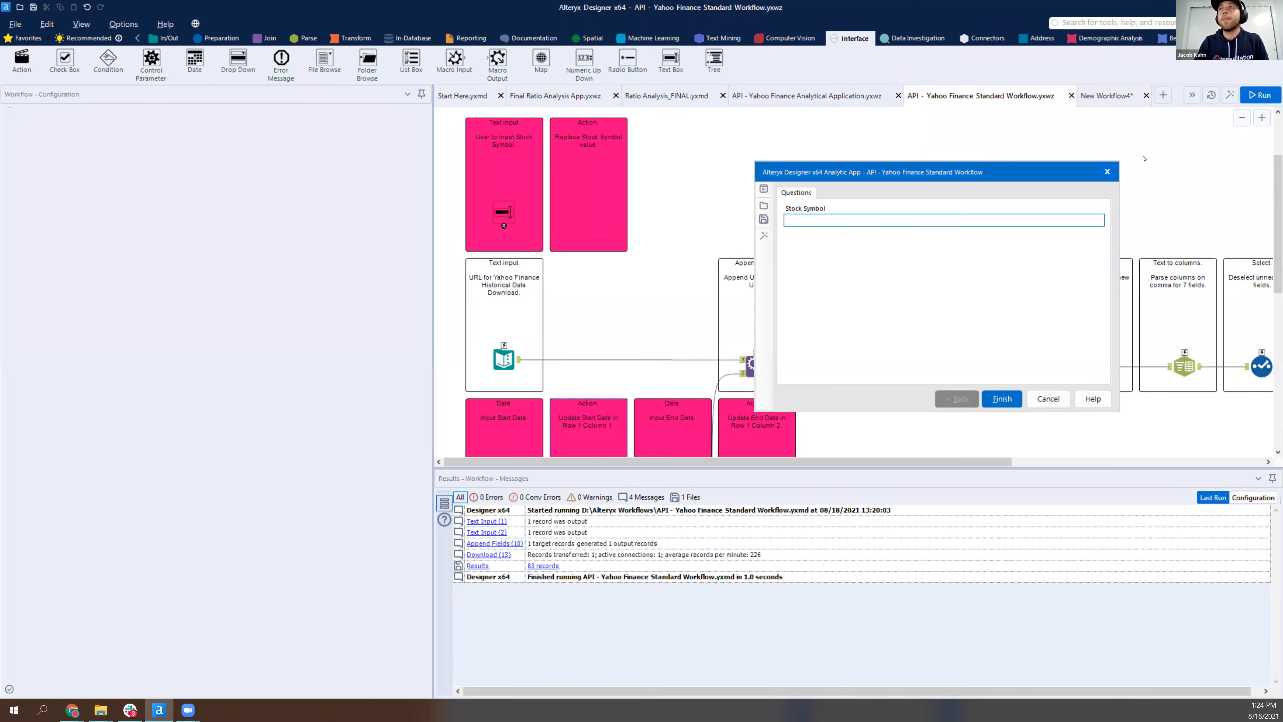
click(1106, 172)
Set the Stock Symbol text box's default text to AYX and preview it in the analytic app, cancelling without running
click(506, 215)
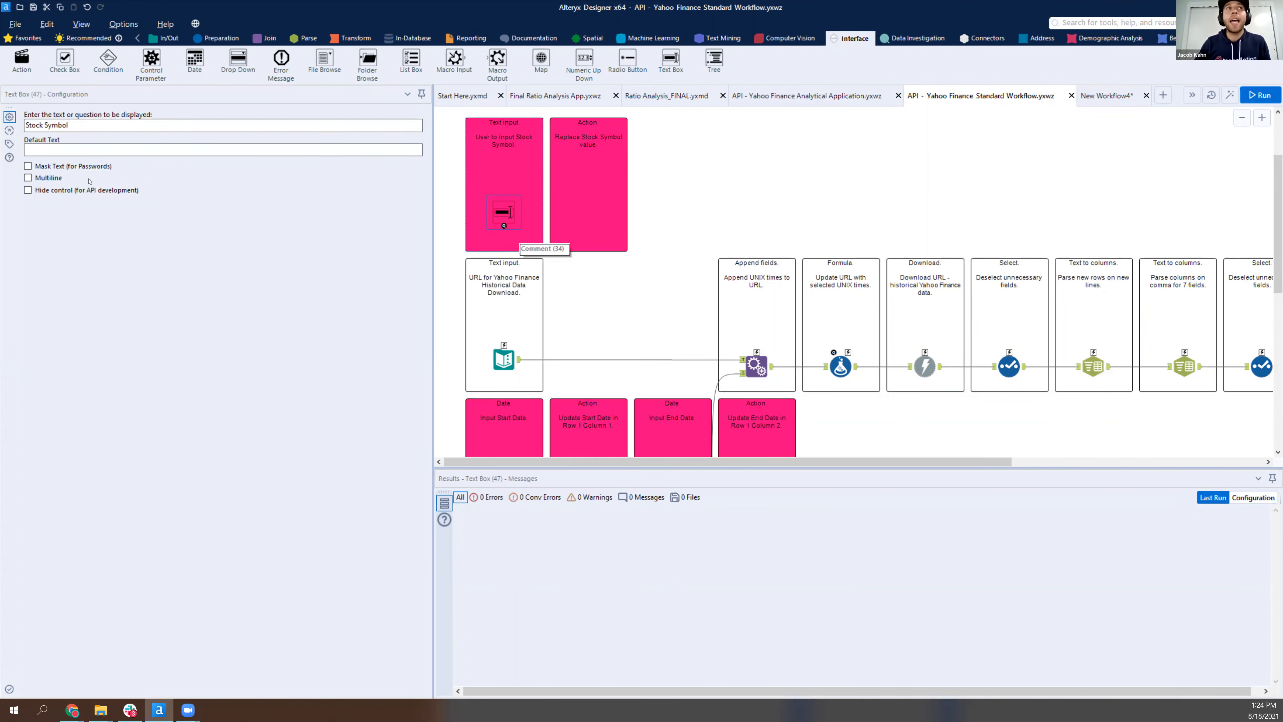
click(84, 150)
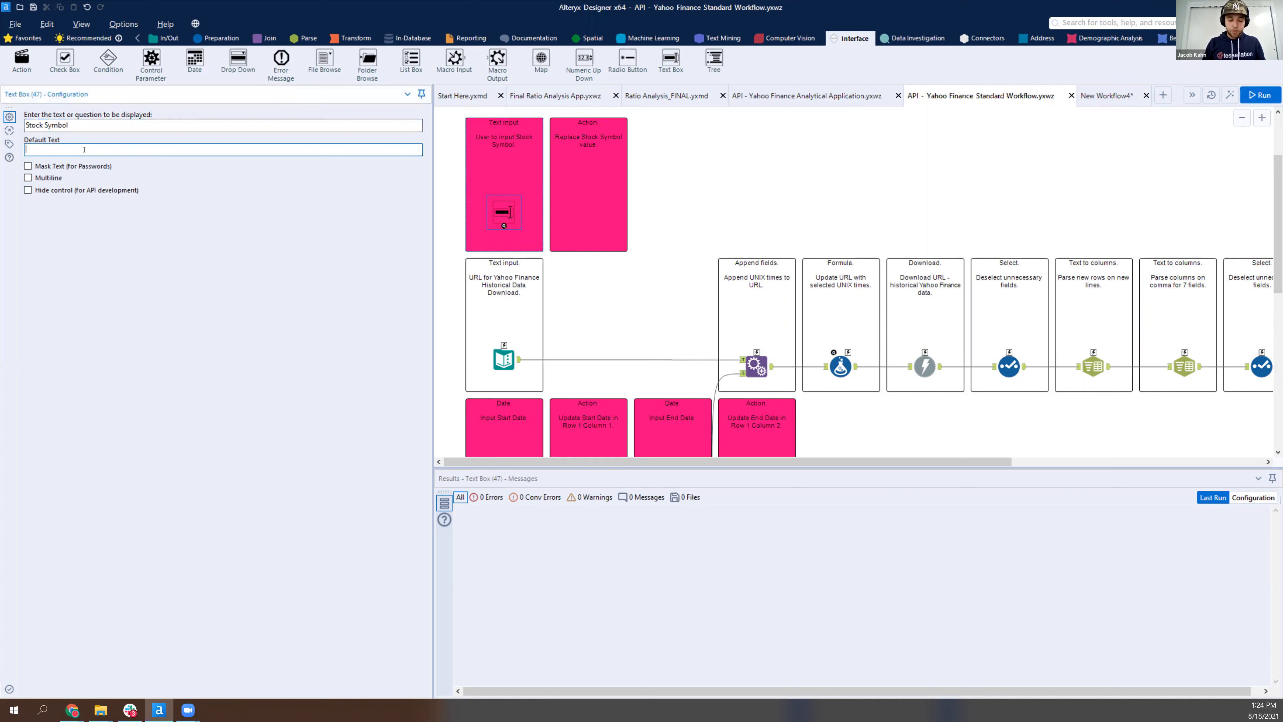
text(AYX)
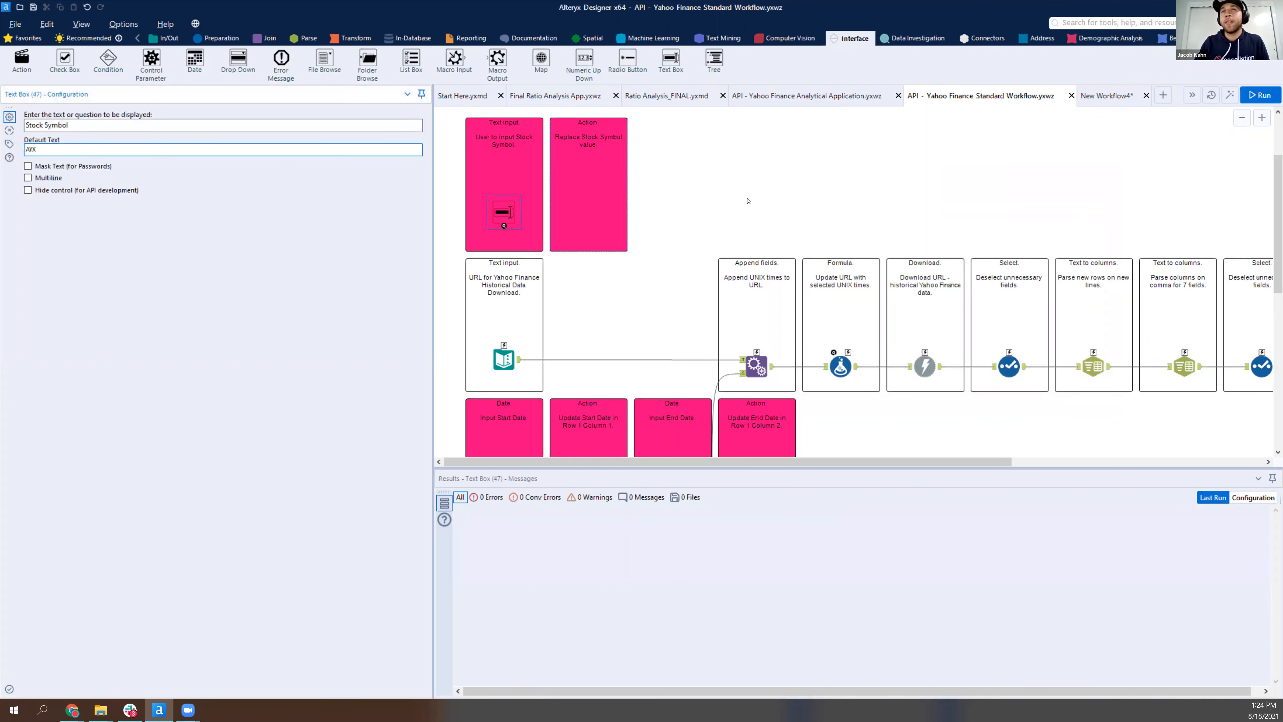
click(761, 213)
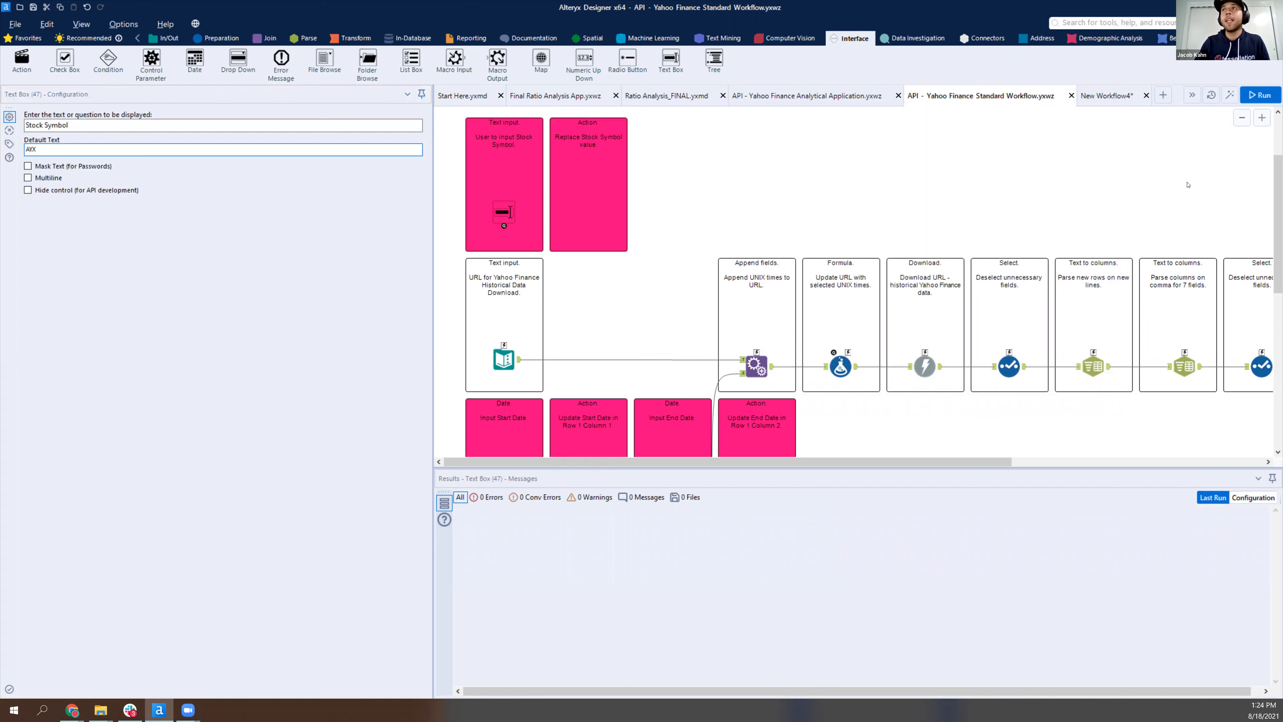
click(1233, 100)
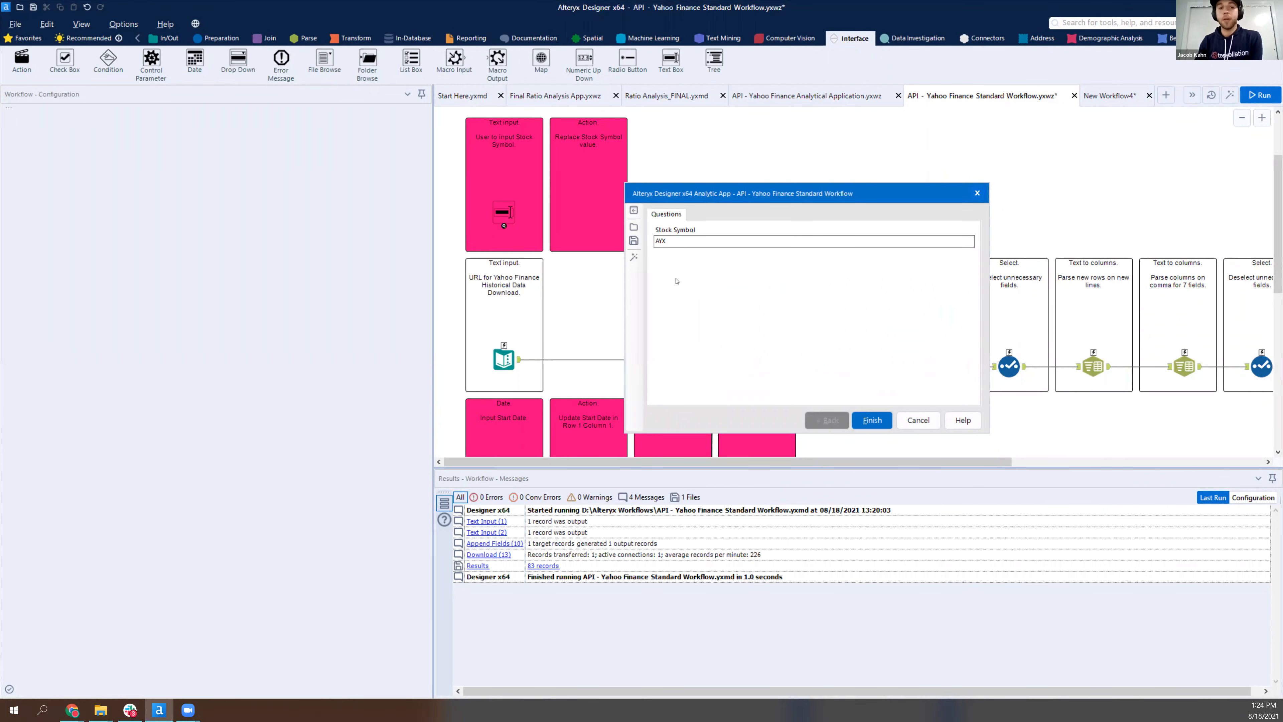
click(915, 421)
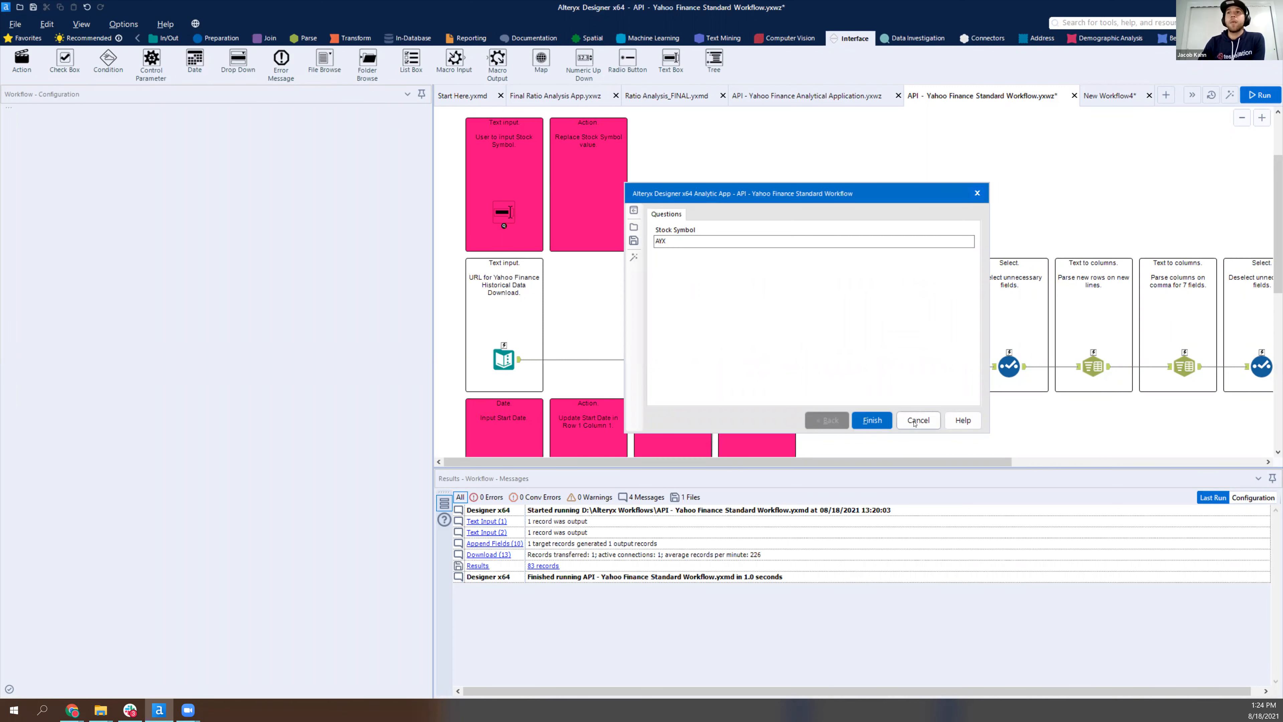
Compare the stock symbol portion of the URL in the Text Input tool with the Stock Symbol text box settings
click(507, 363)
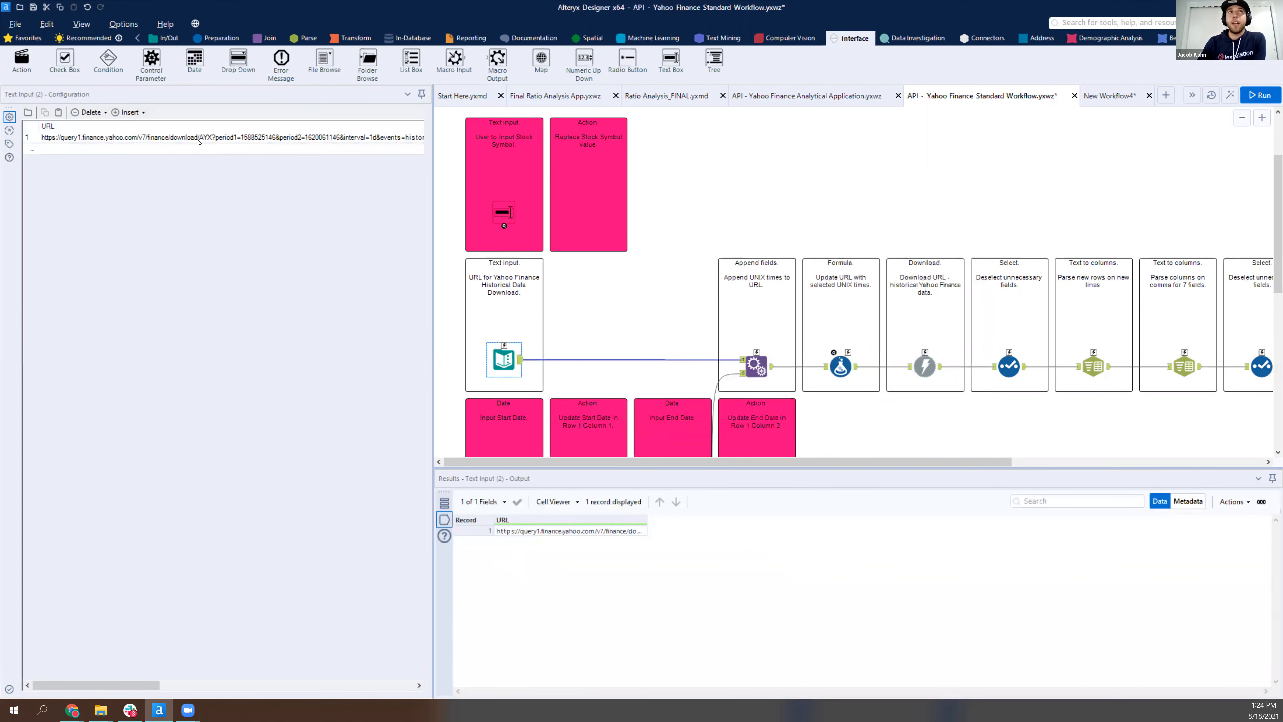
click(200, 144)
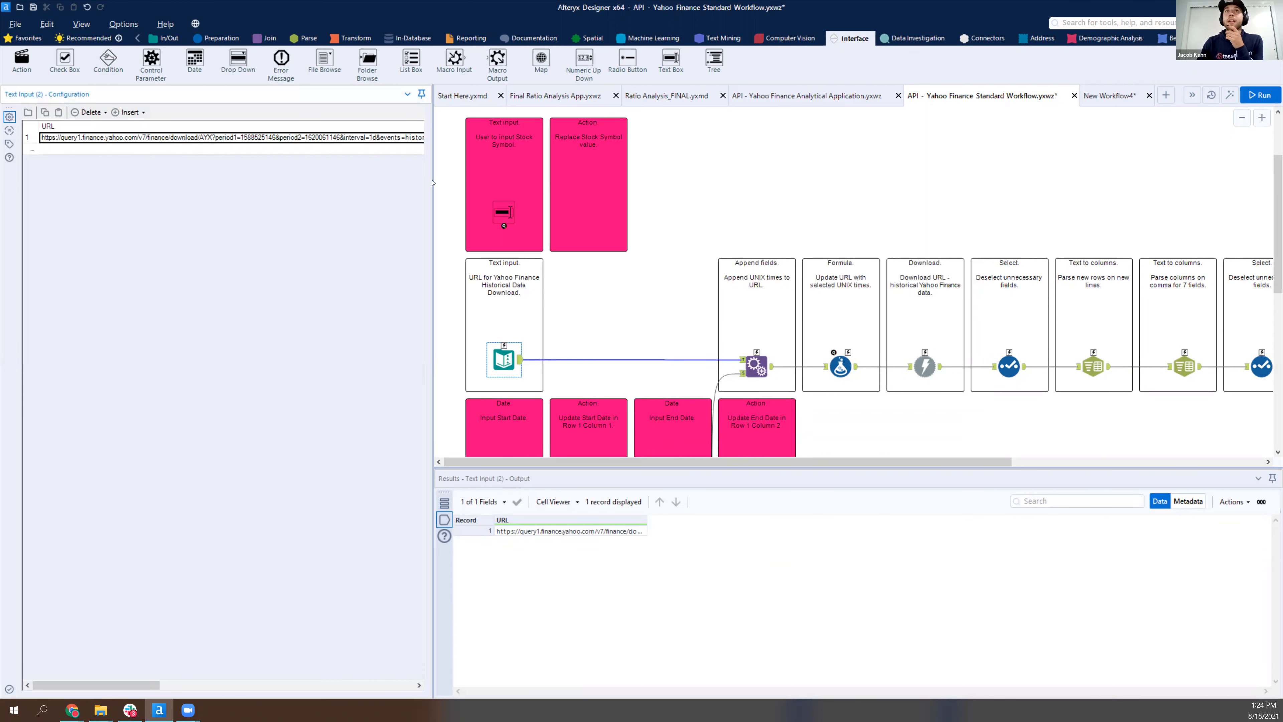
click(496, 220)
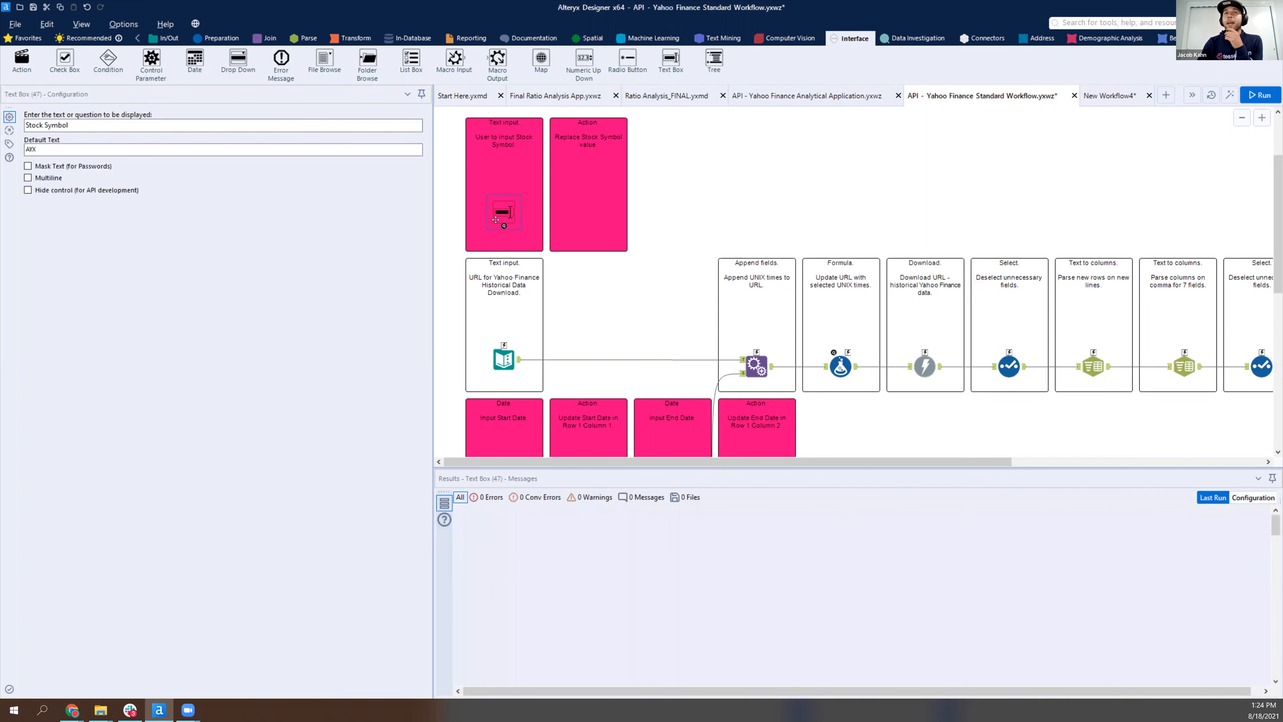
Connect the Stock Symbol text box to the URL Text Input and move the resulting Action tool into the "Replace Stock Symbol value" container
click(504, 360)
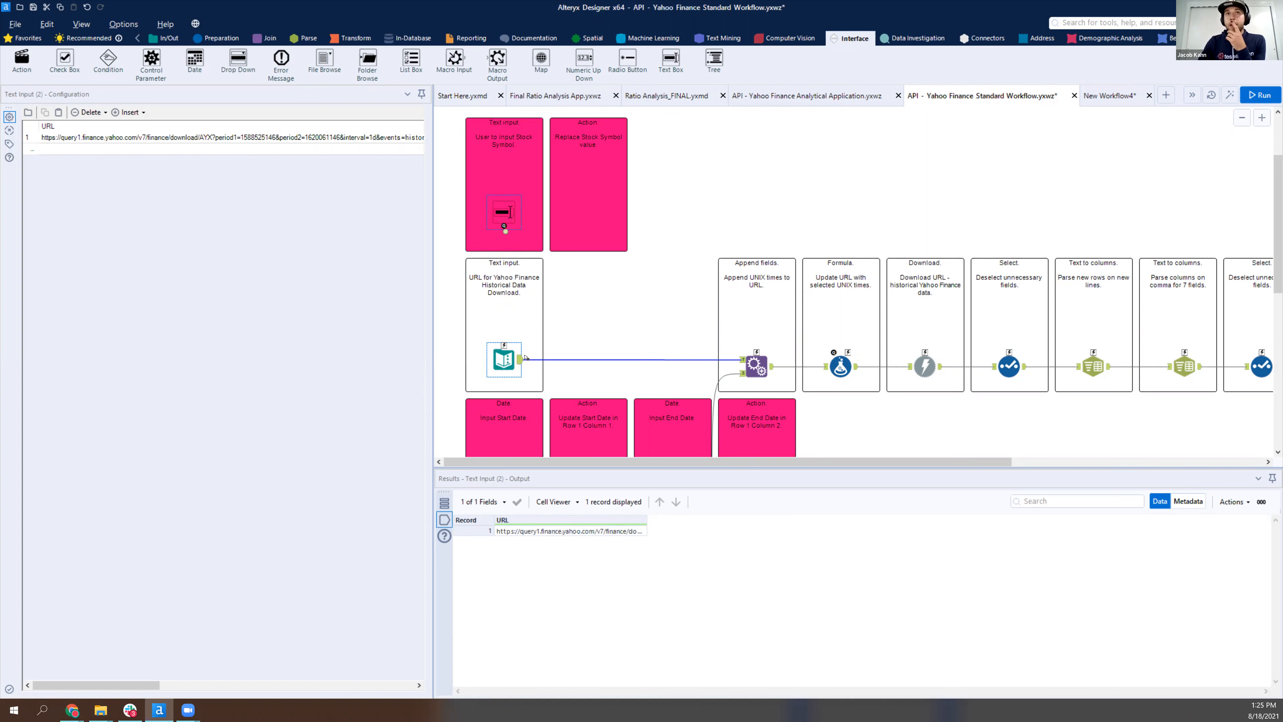
drag(509, 358, 509, 358)
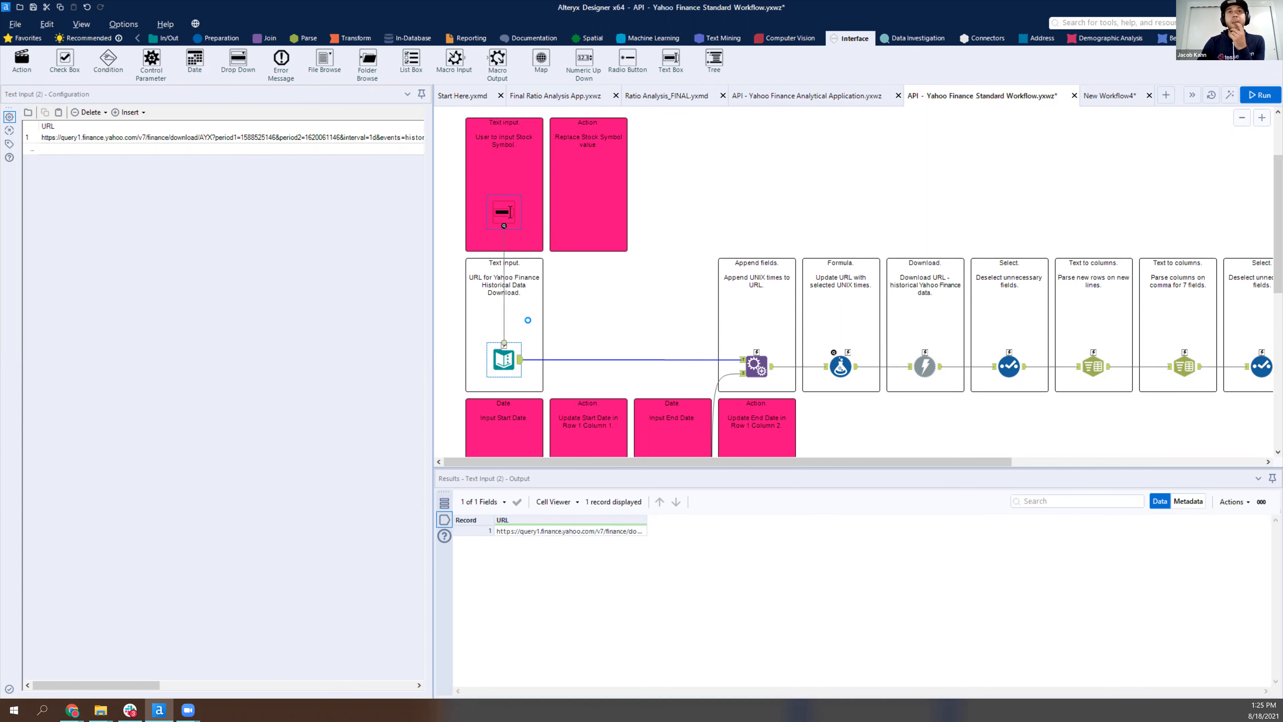
click(528, 320)
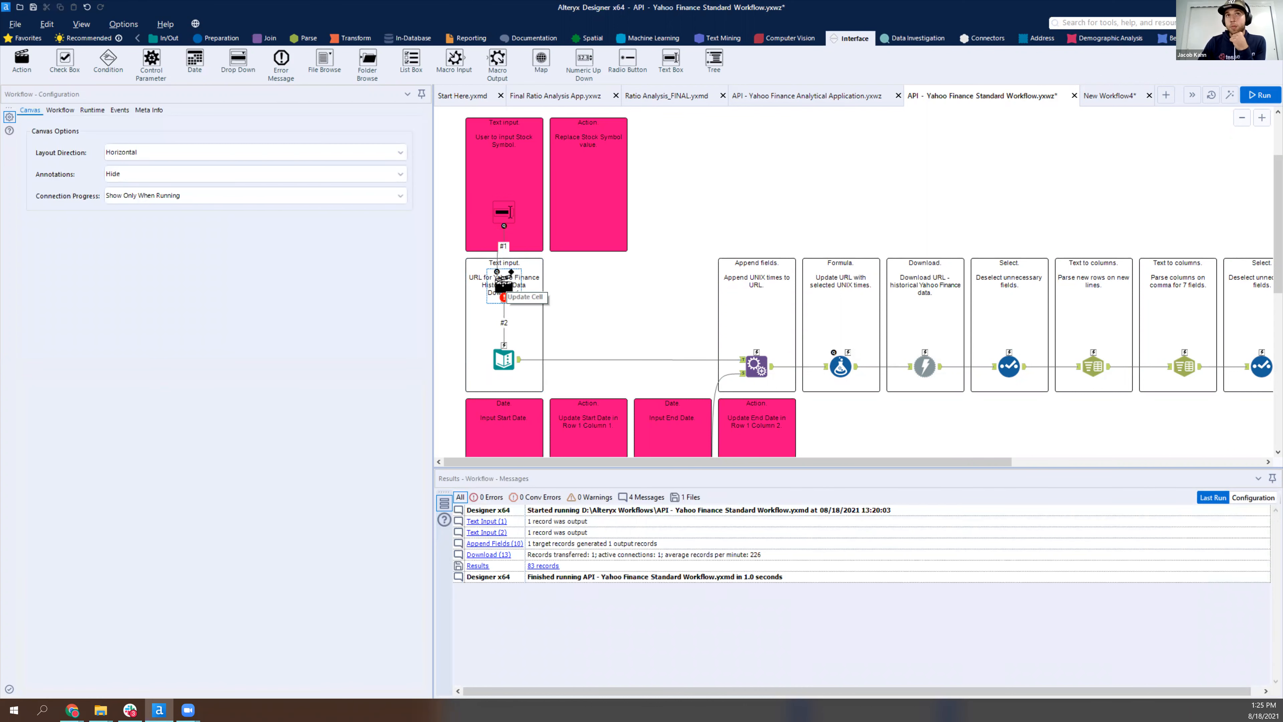
drag(503, 286, 588, 215)
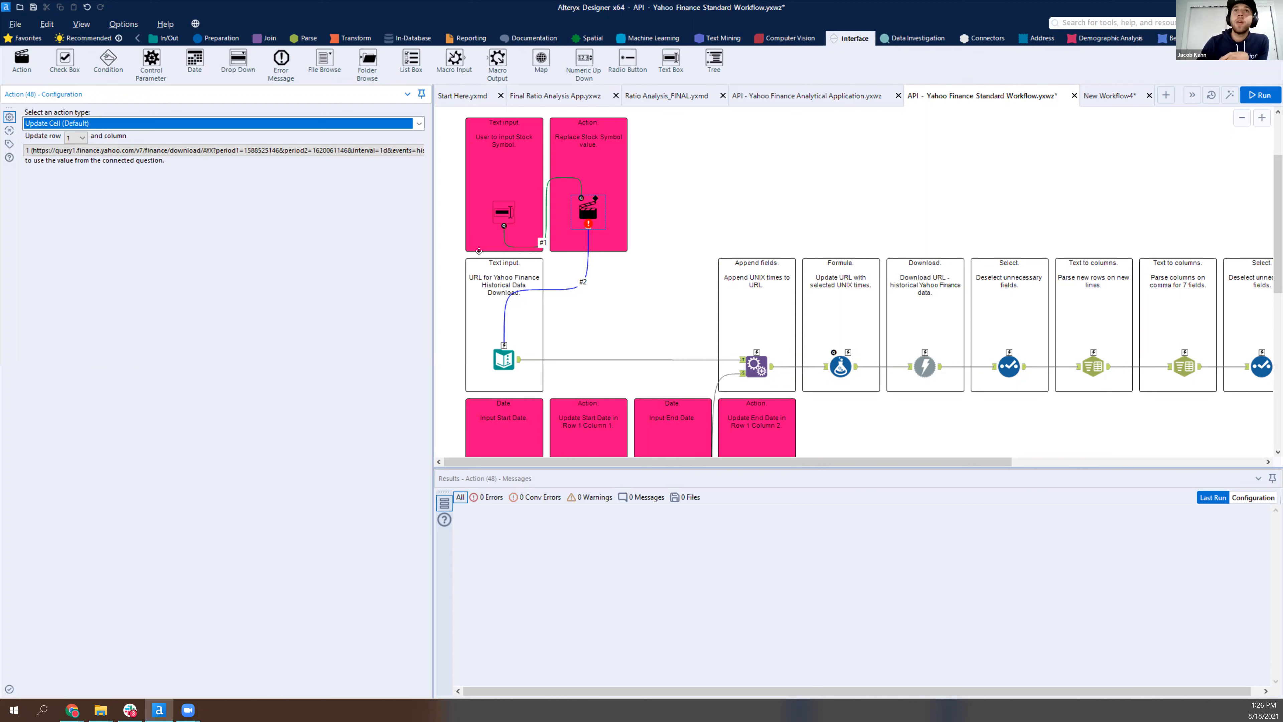
Review the text box and the Action tool's available action types, keeping Update Cell (Default) selected
click(507, 205)
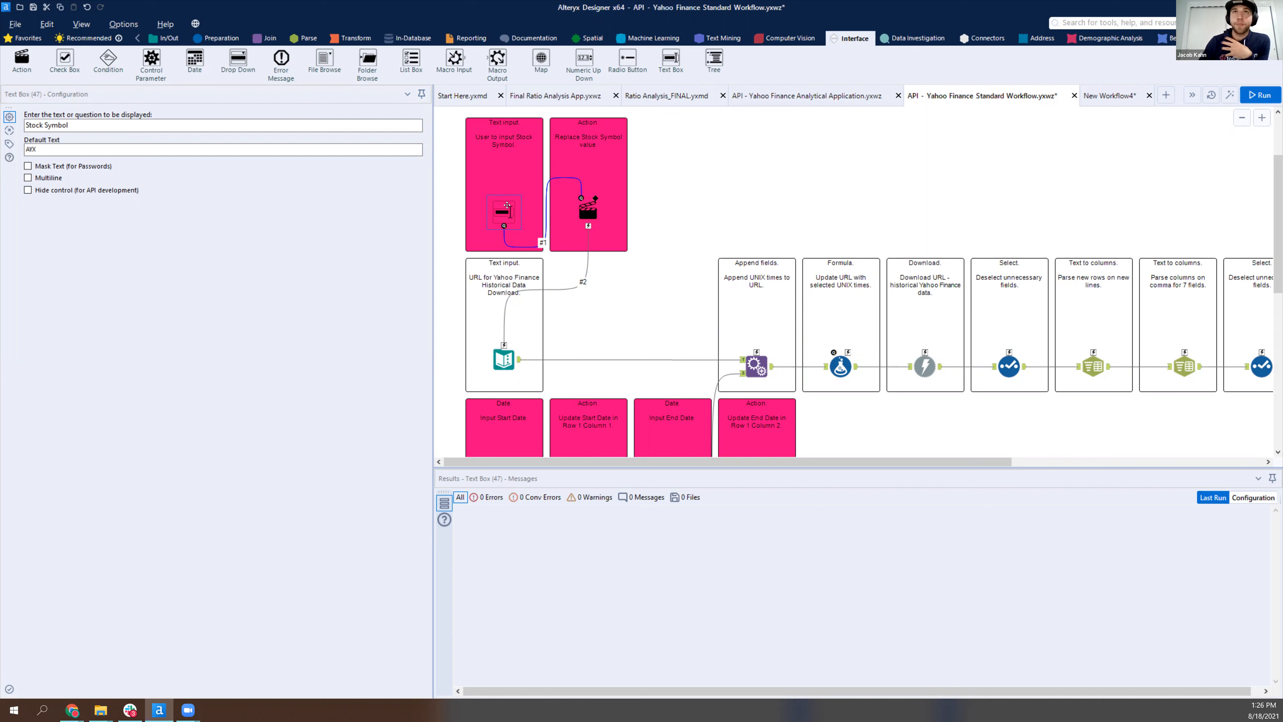
click(602, 211)
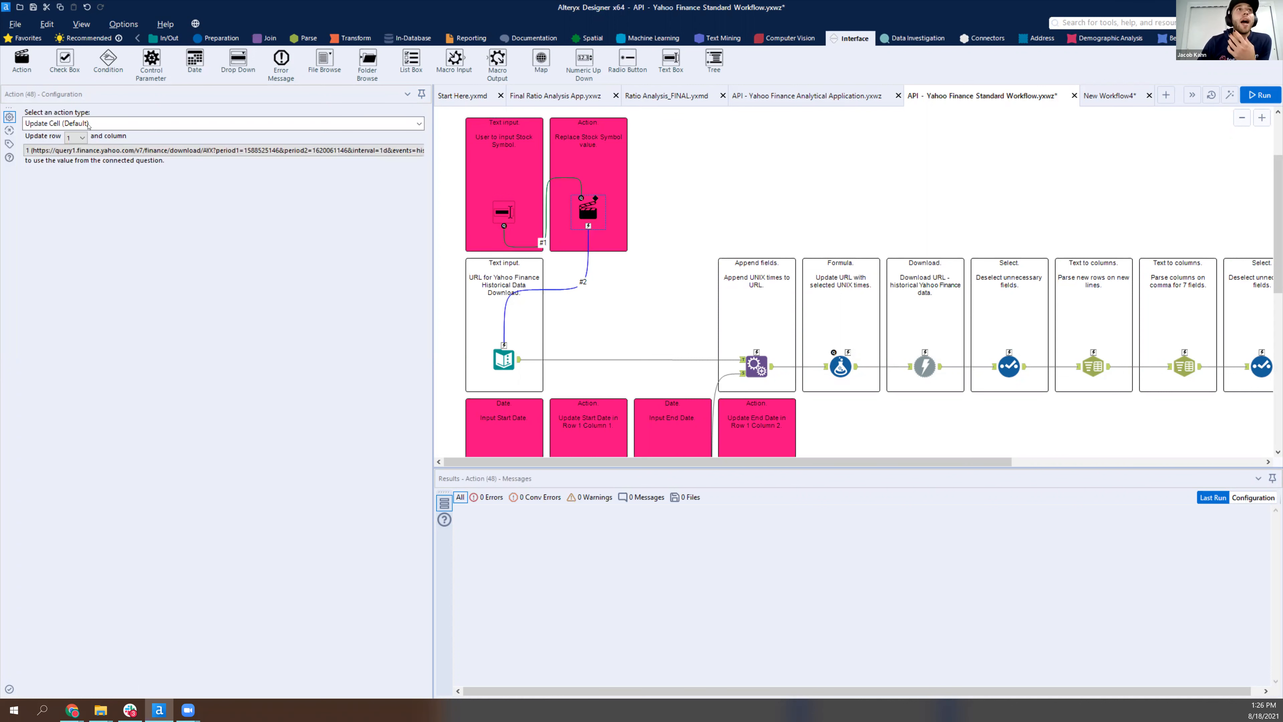
click(105, 123)
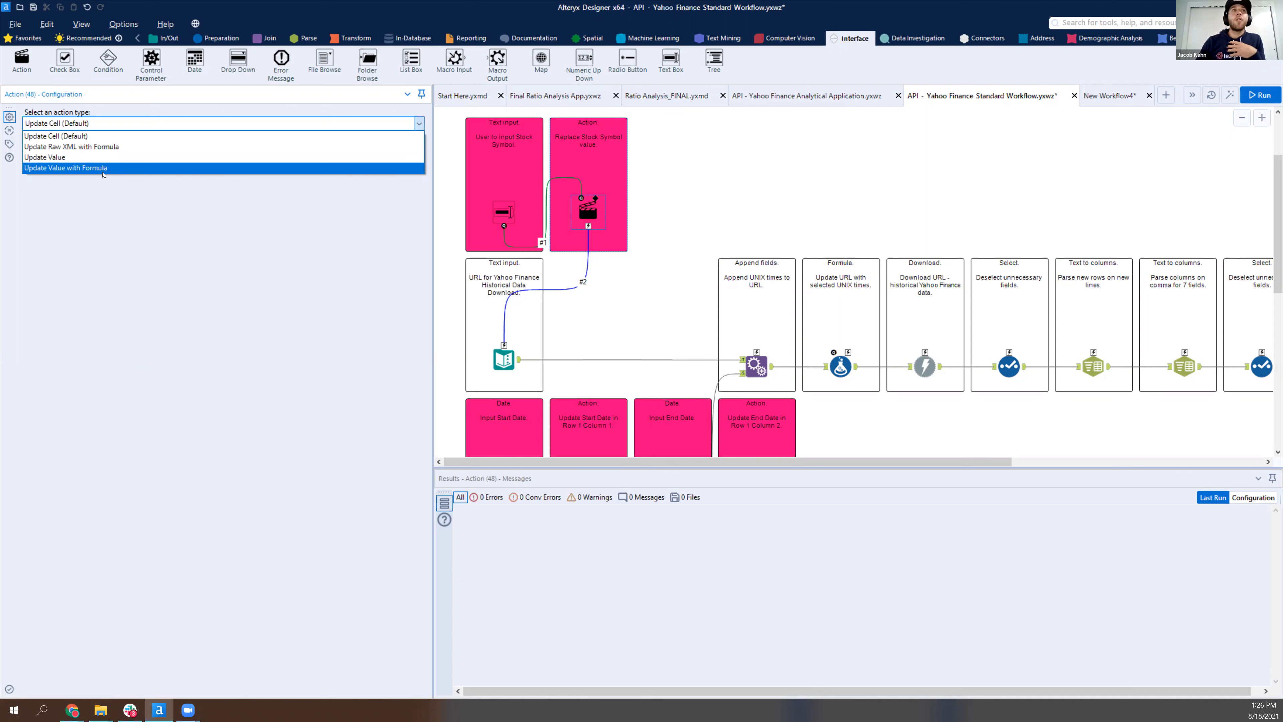
click(100, 136)
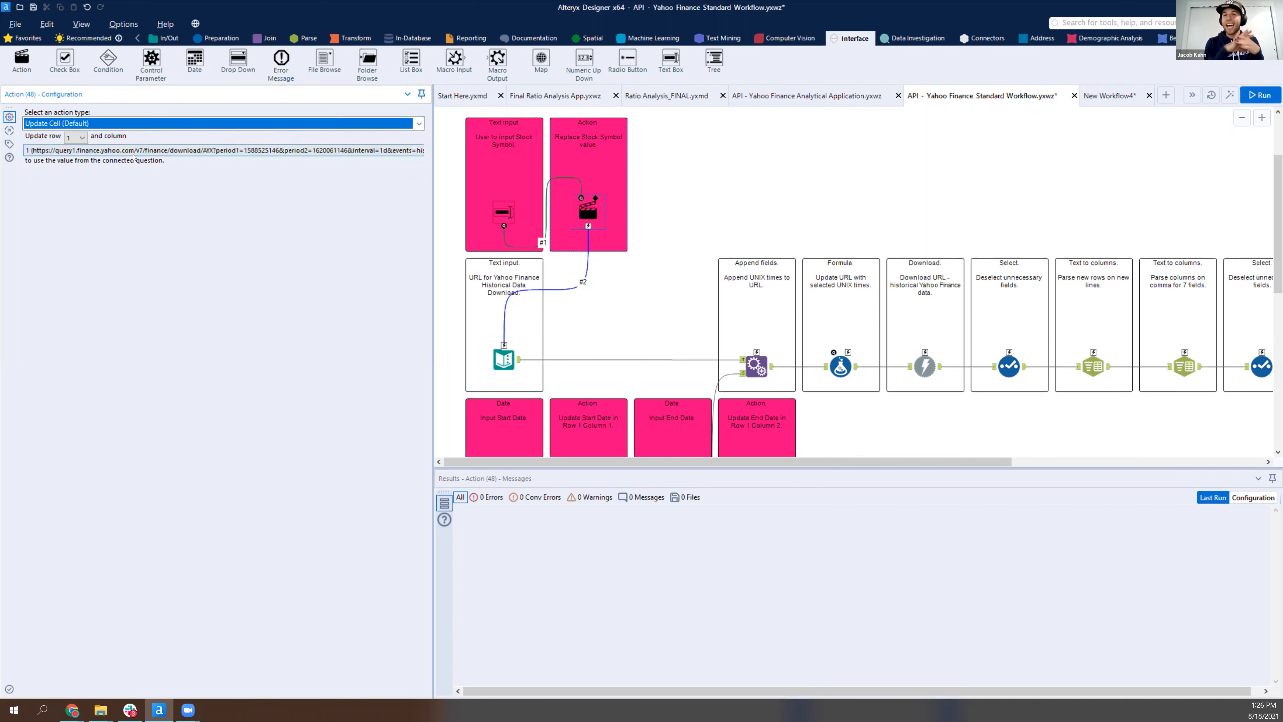
Set the Action tool's type to Update Value and target the Yahoo Finance URL value under the Text Input's Data row
click(167, 123)
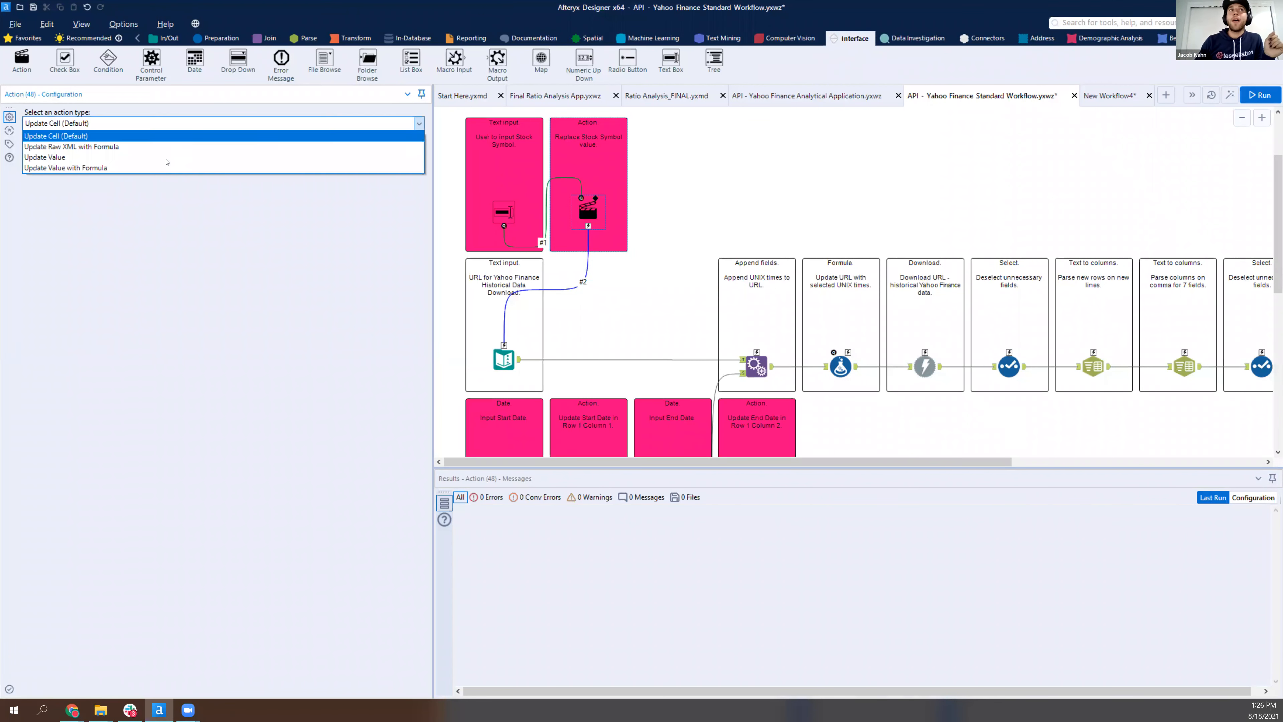
click(167, 157)
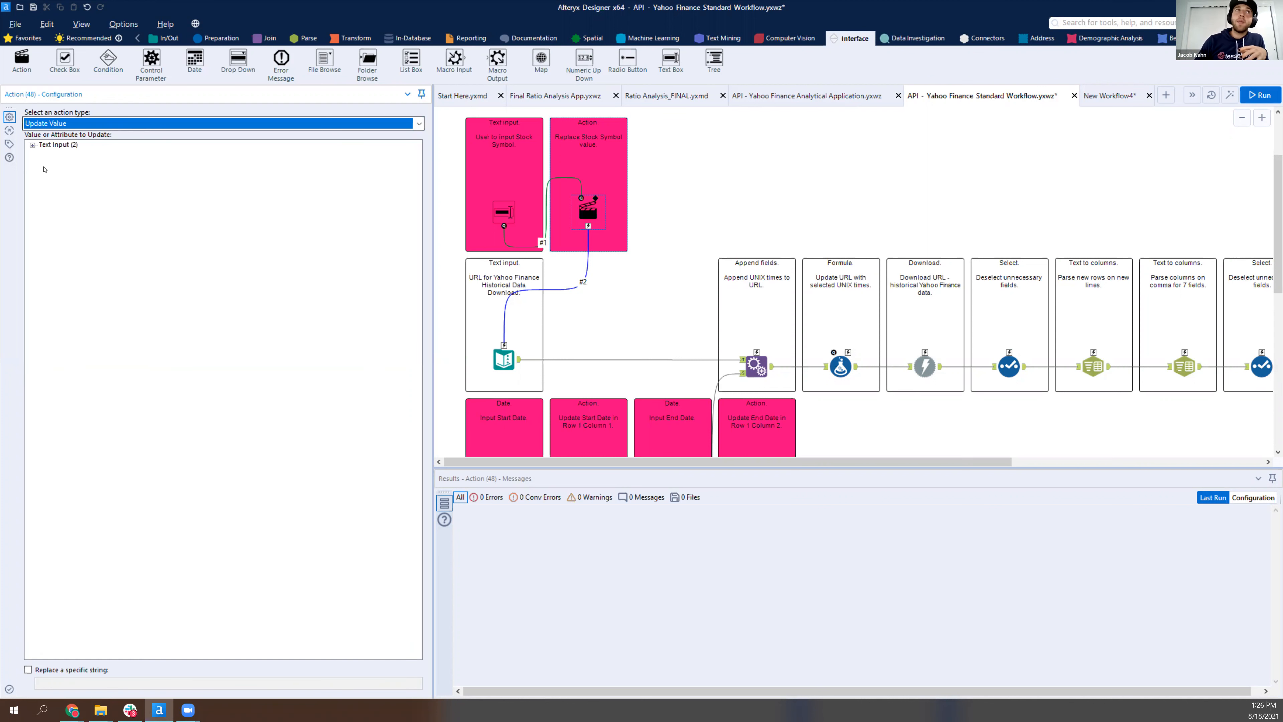
click(32, 145)
click(43, 173)
click(54, 182)
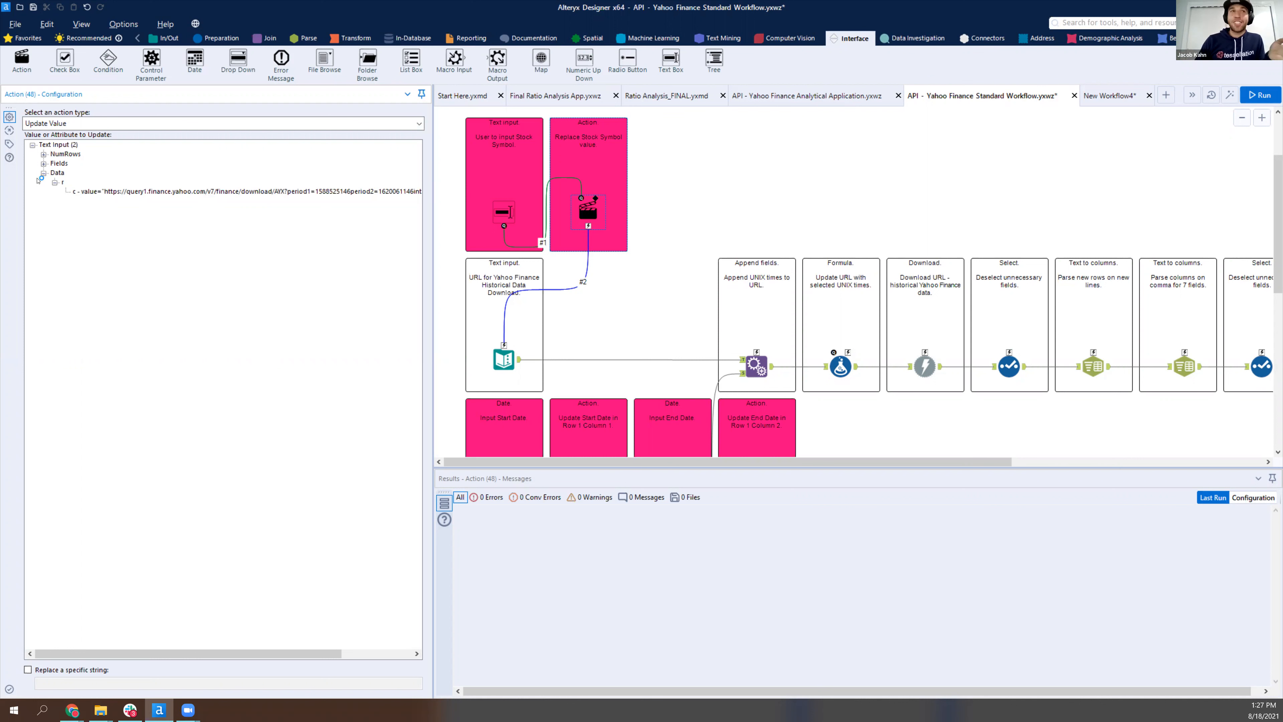
click(100, 192)
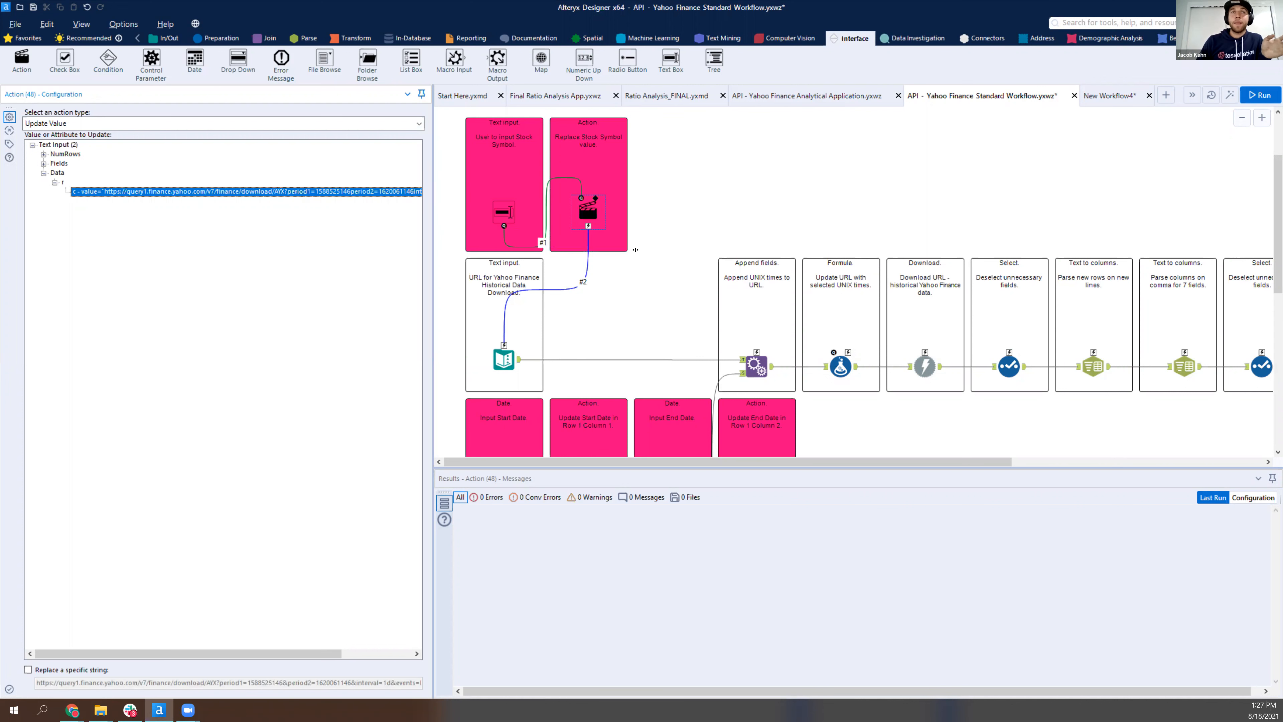
Widen the configuration area, inspect the field name attribute under Fields, and reselect the URL value under Data as the update target
drag(640, 252, 636, 252)
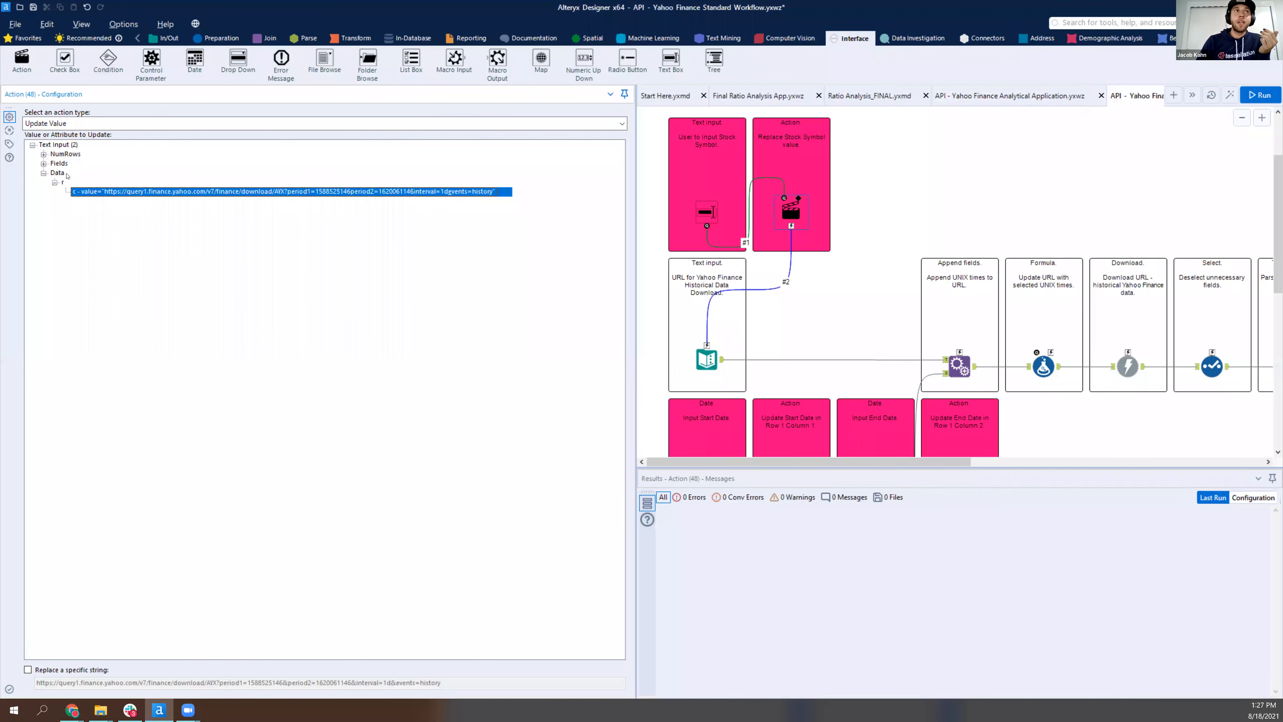
double_click(59, 164)
double_click(69, 172)
click(105, 182)
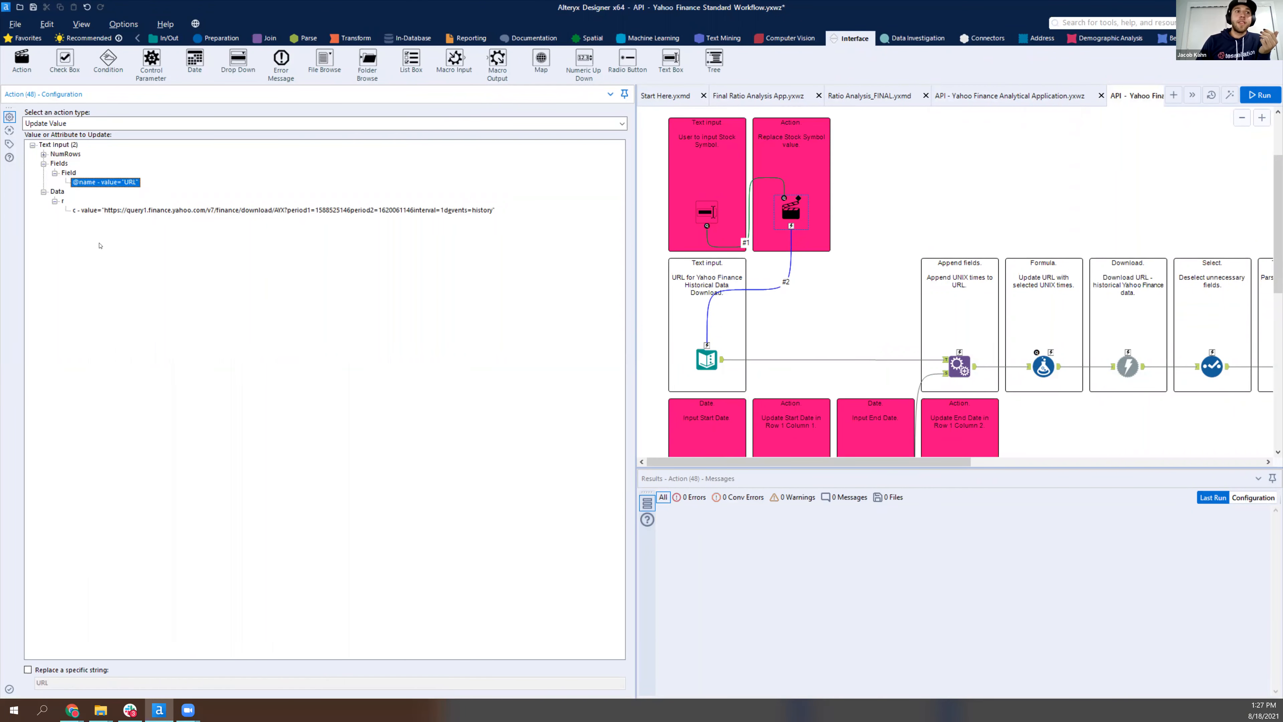
click(107, 210)
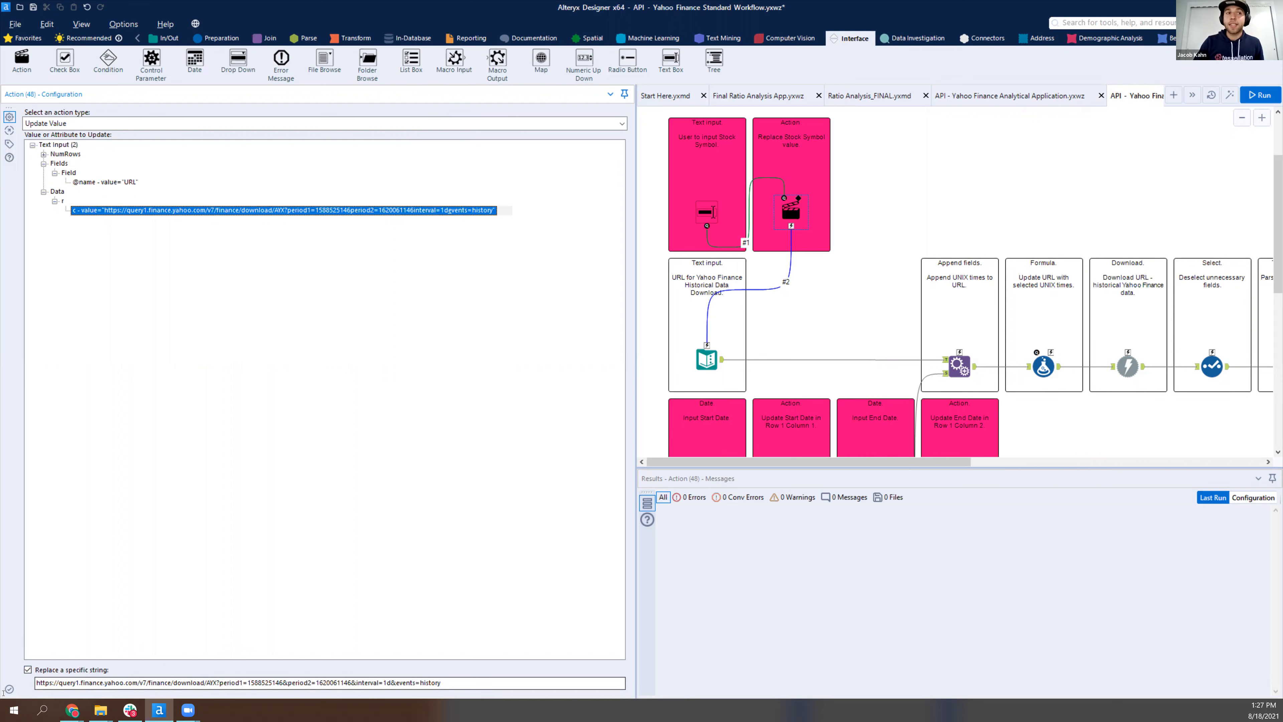
Limit the Action tool's replacement to the specific string AYX by removing the rest of the URL
key(shift+Home)
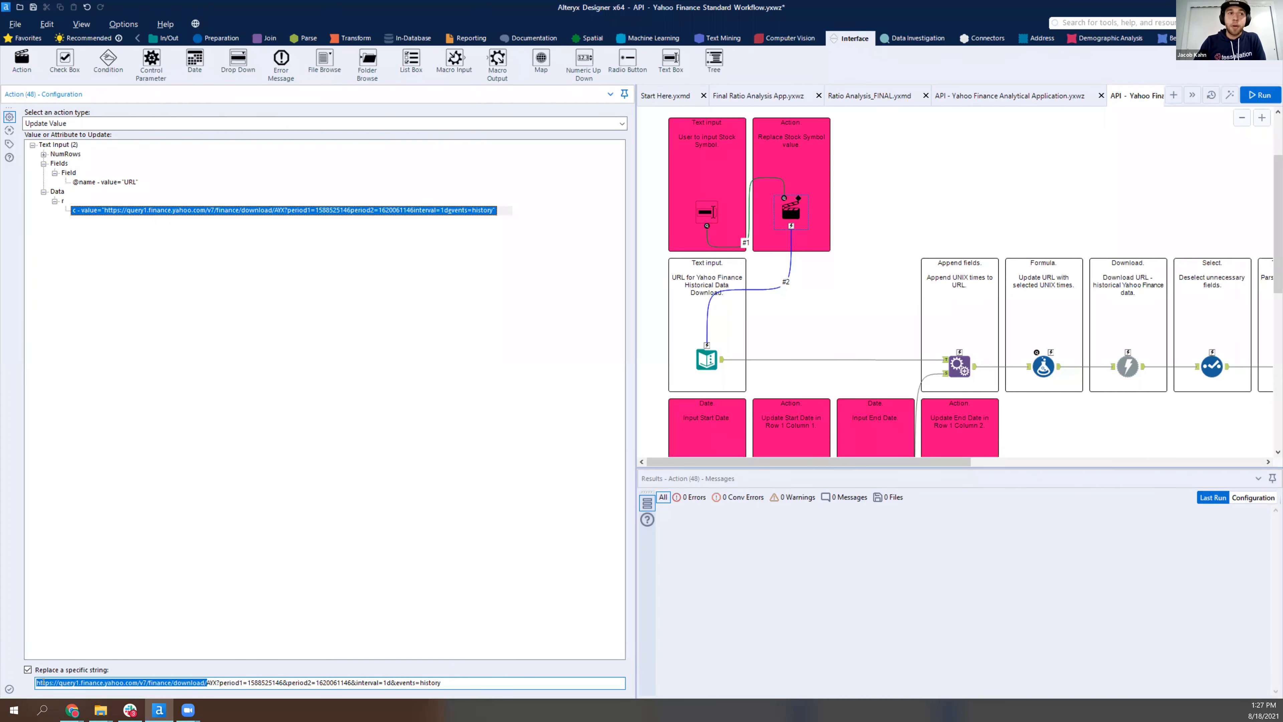
key(BackSpace)
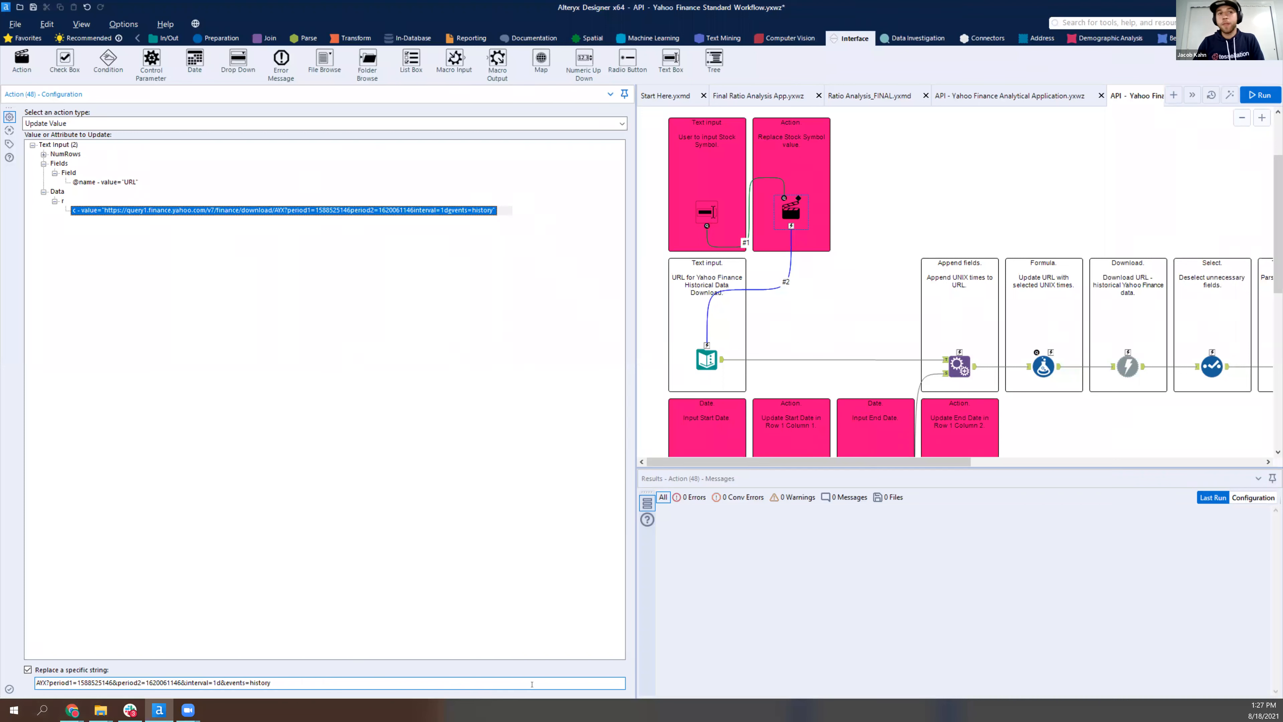
key(shift+End)
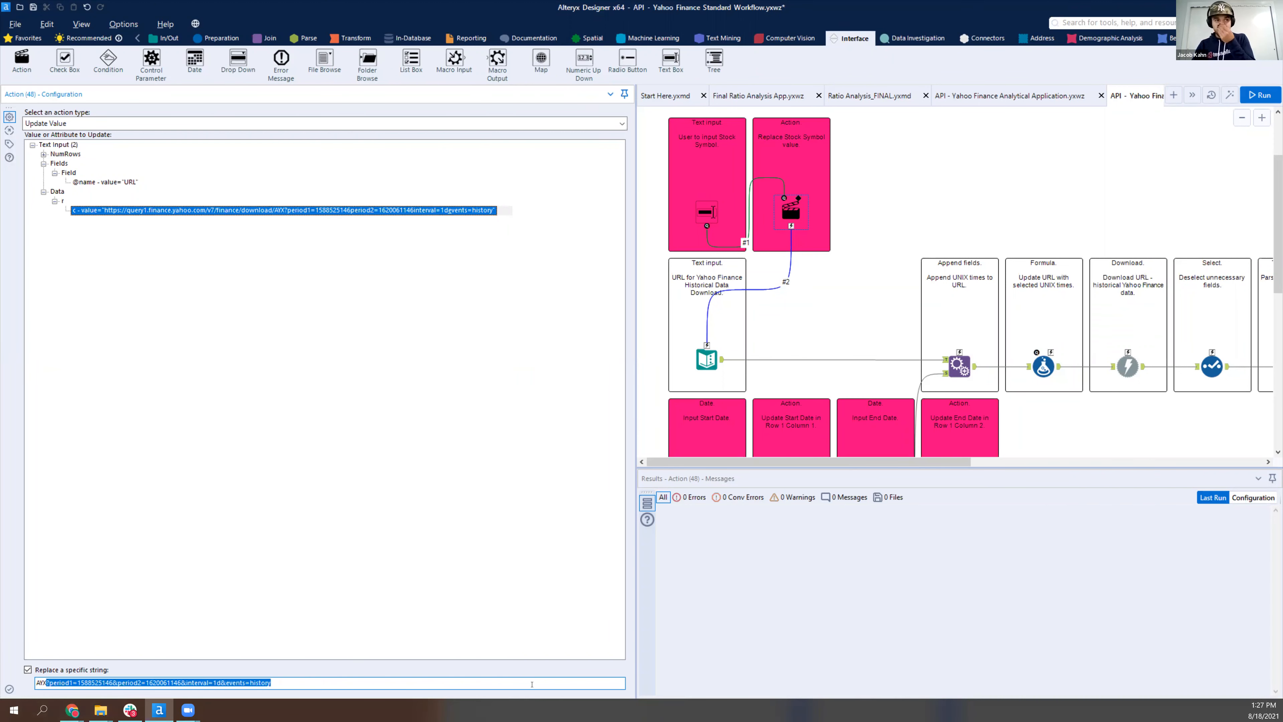
key(BackSpace)
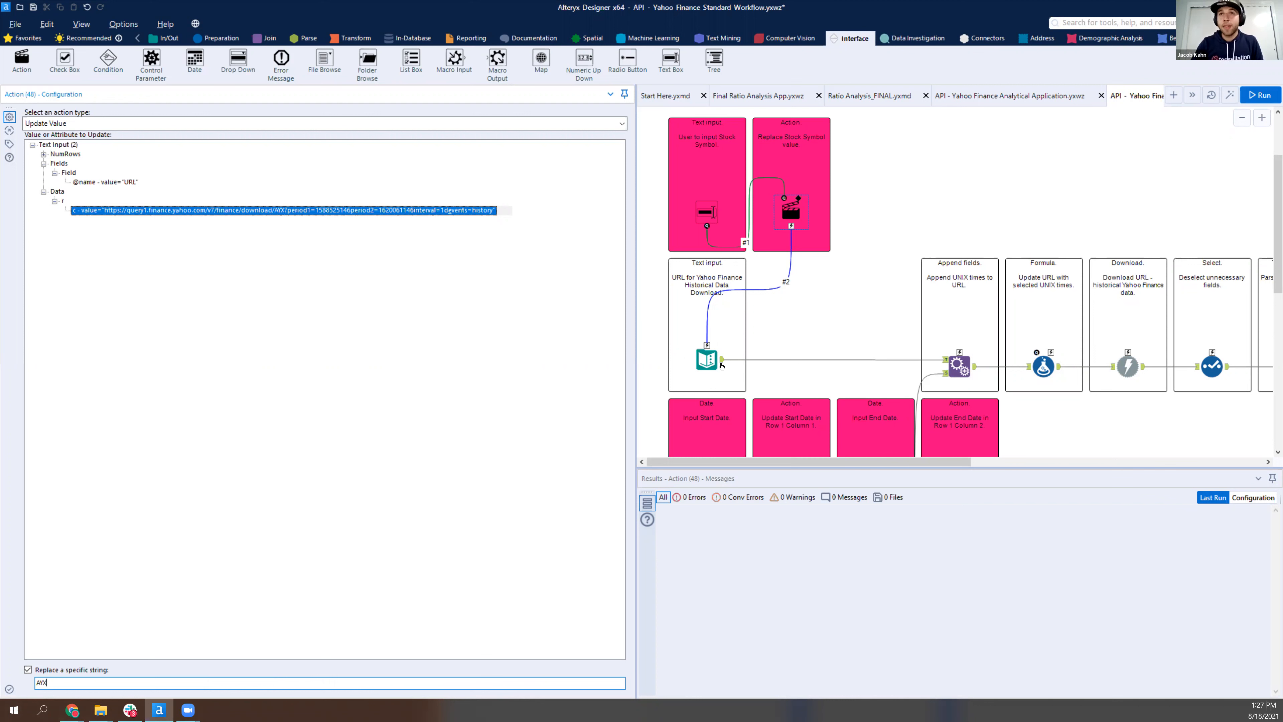
click(710, 375)
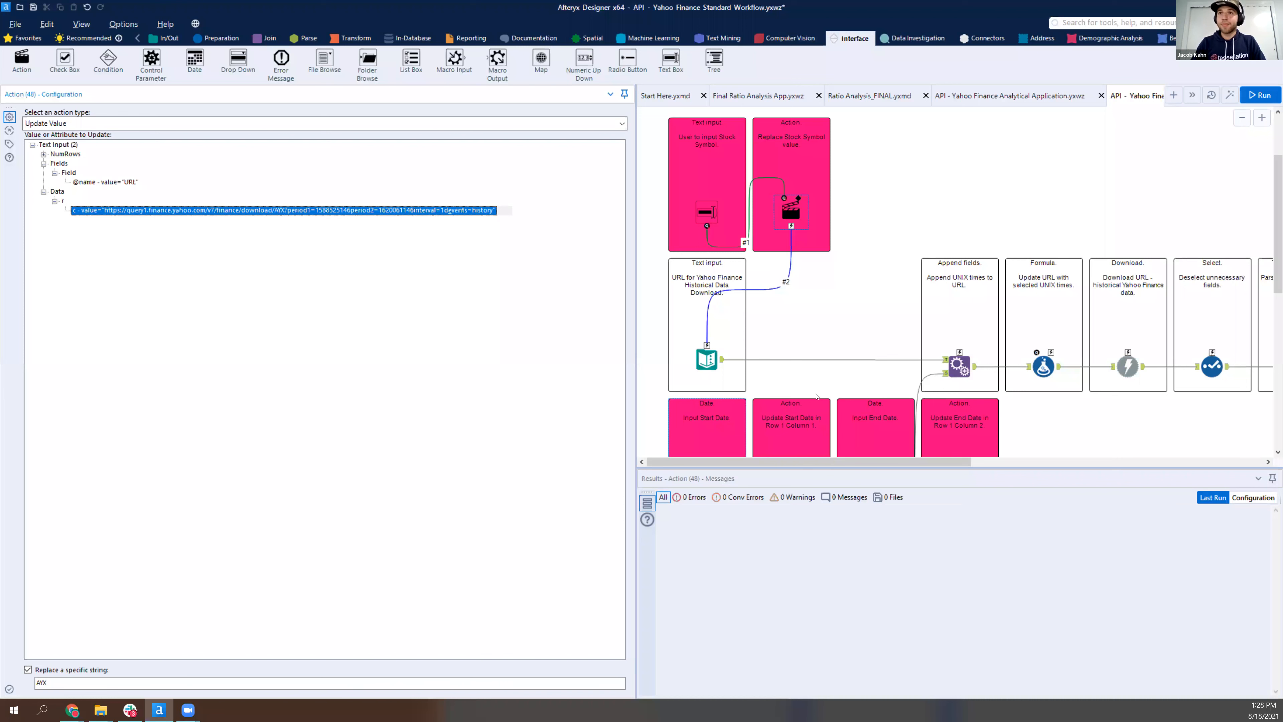
Recheck the Action tool's settings, realign it within its container and save the analytic app
scroll(817, 396, down, 3)
scroll(819, 397, up, 3)
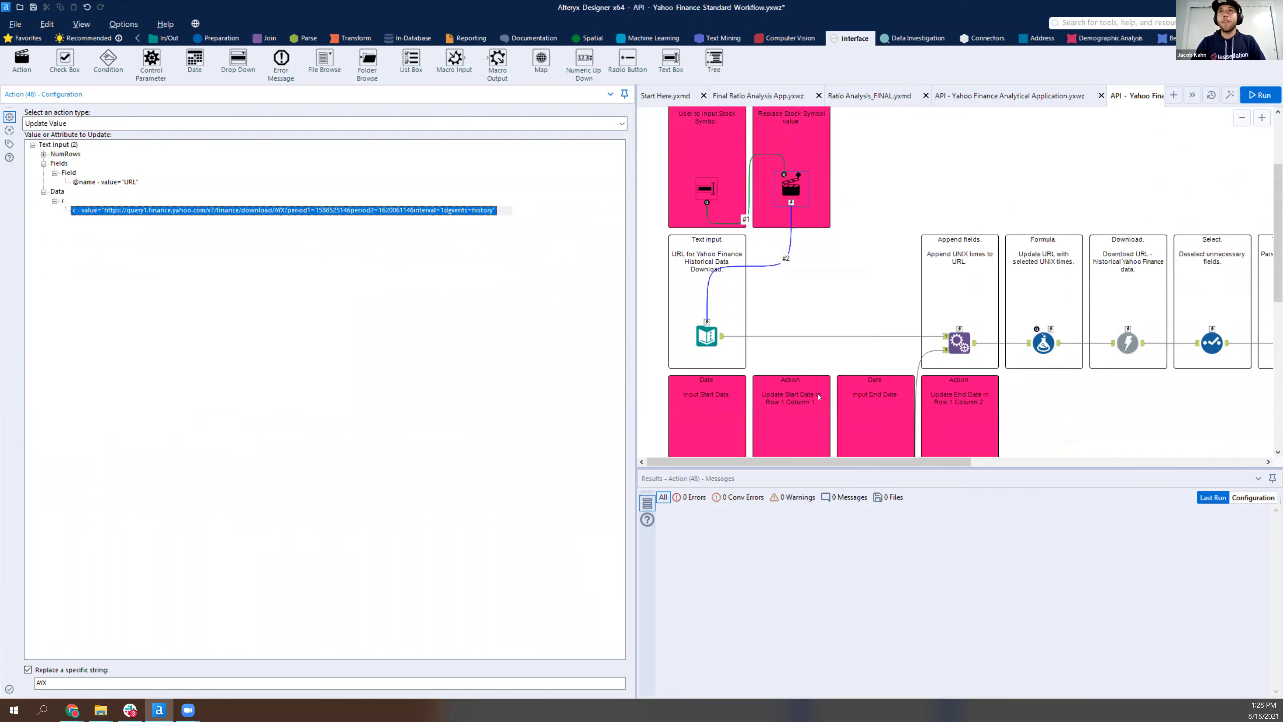
scroll(819, 398, up, 1)
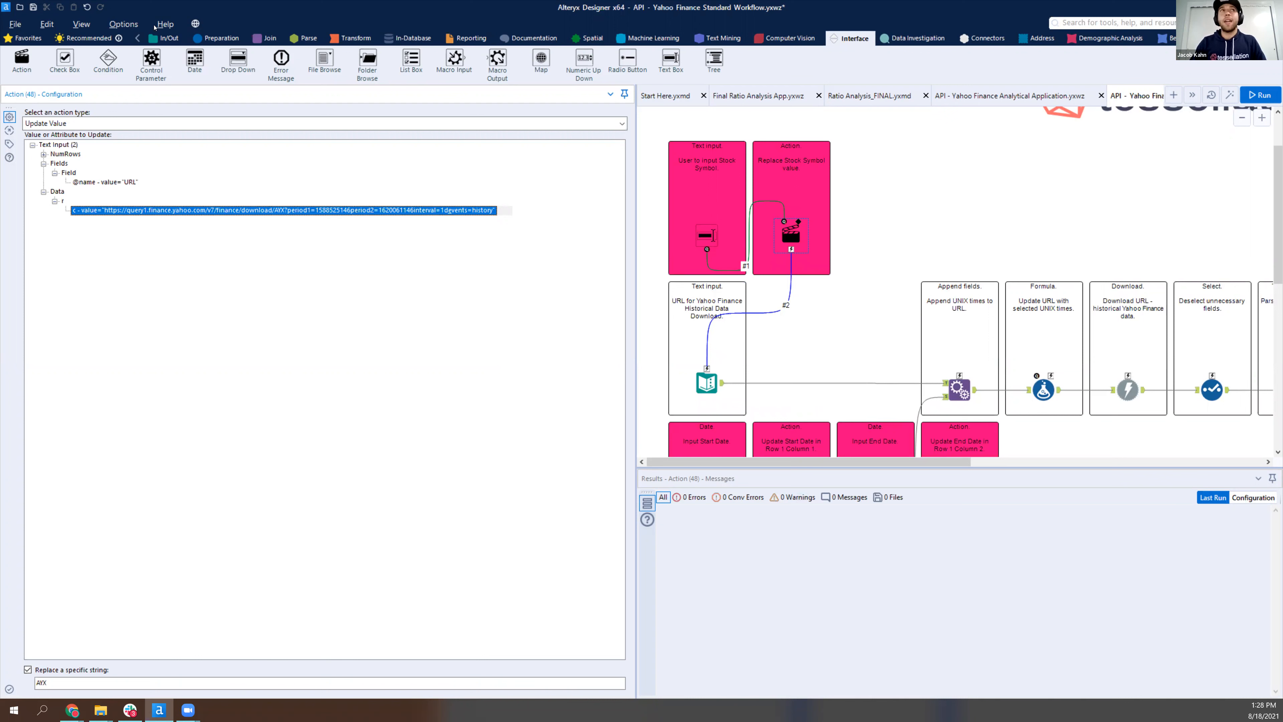
click(34, 8)
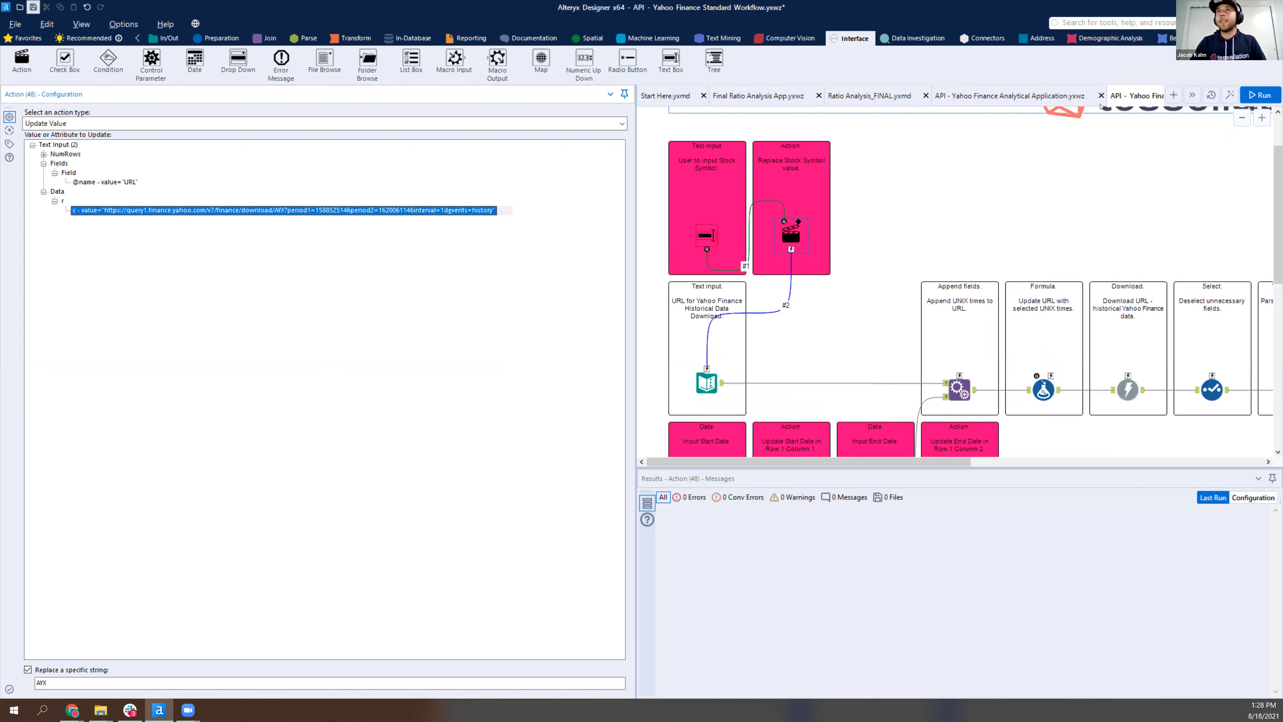
click(1194, 95)
click(874, 192)
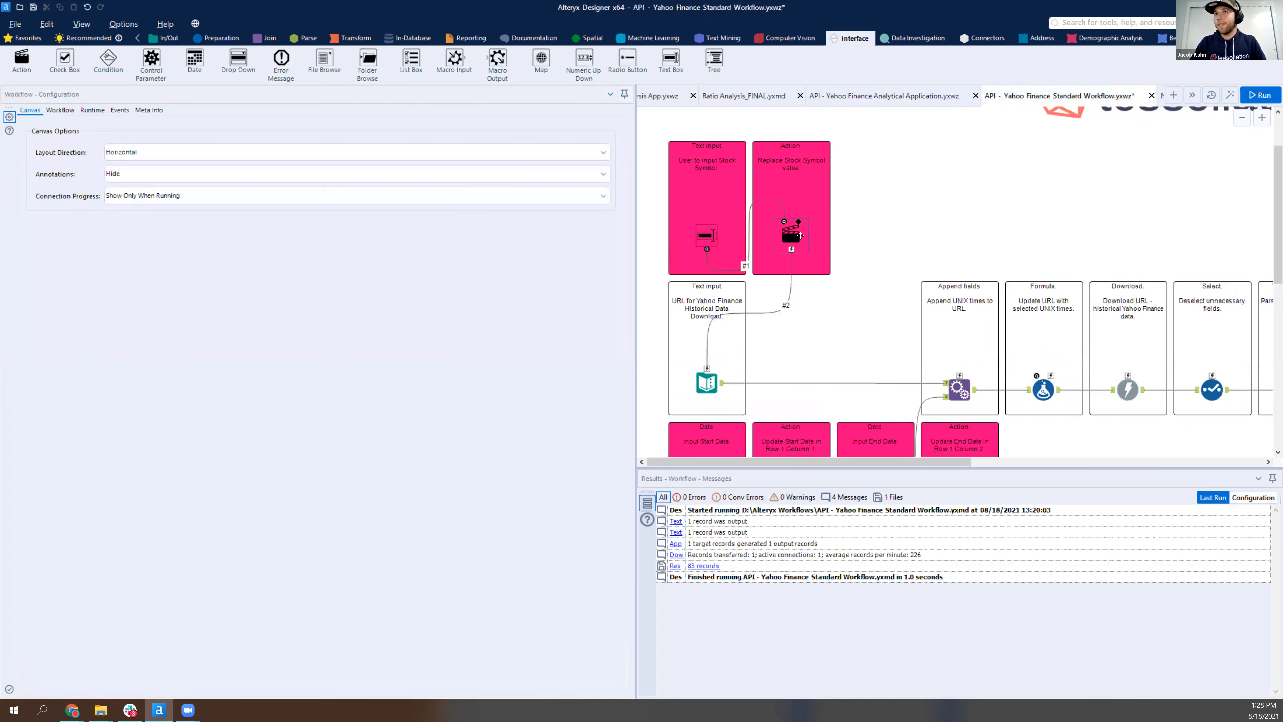
click(800, 236)
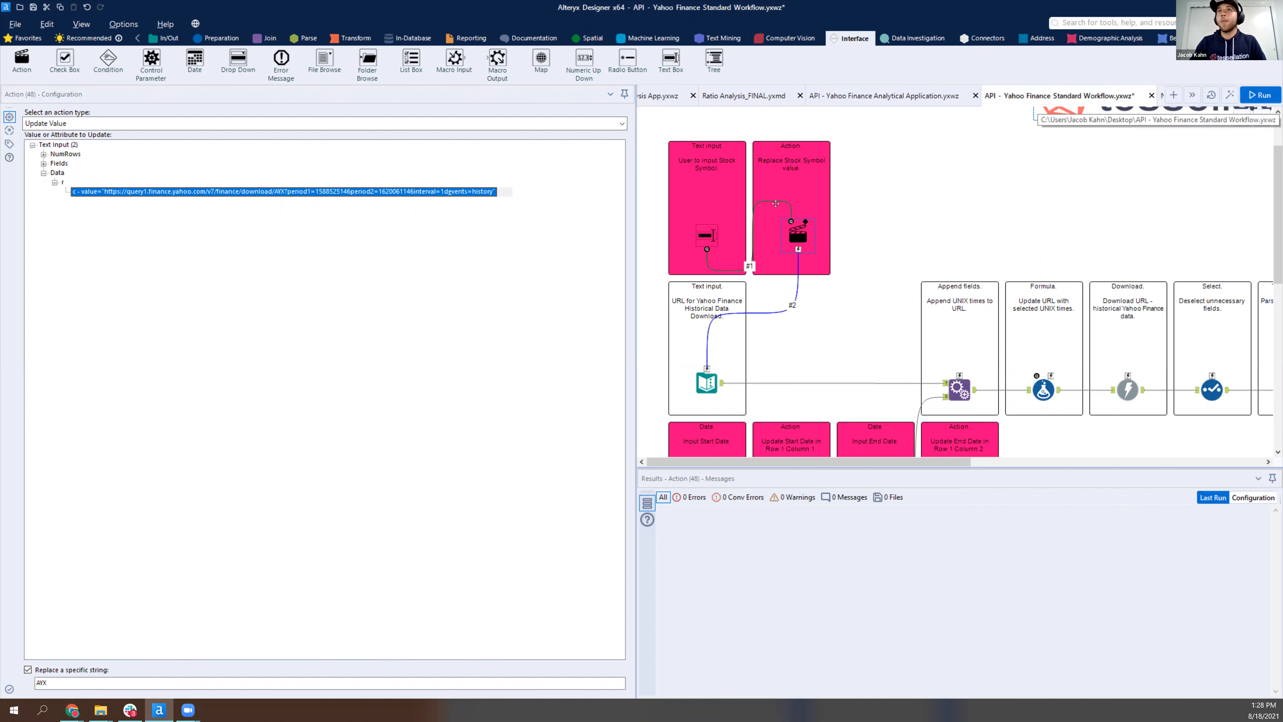
drag(795, 236, 787, 236)
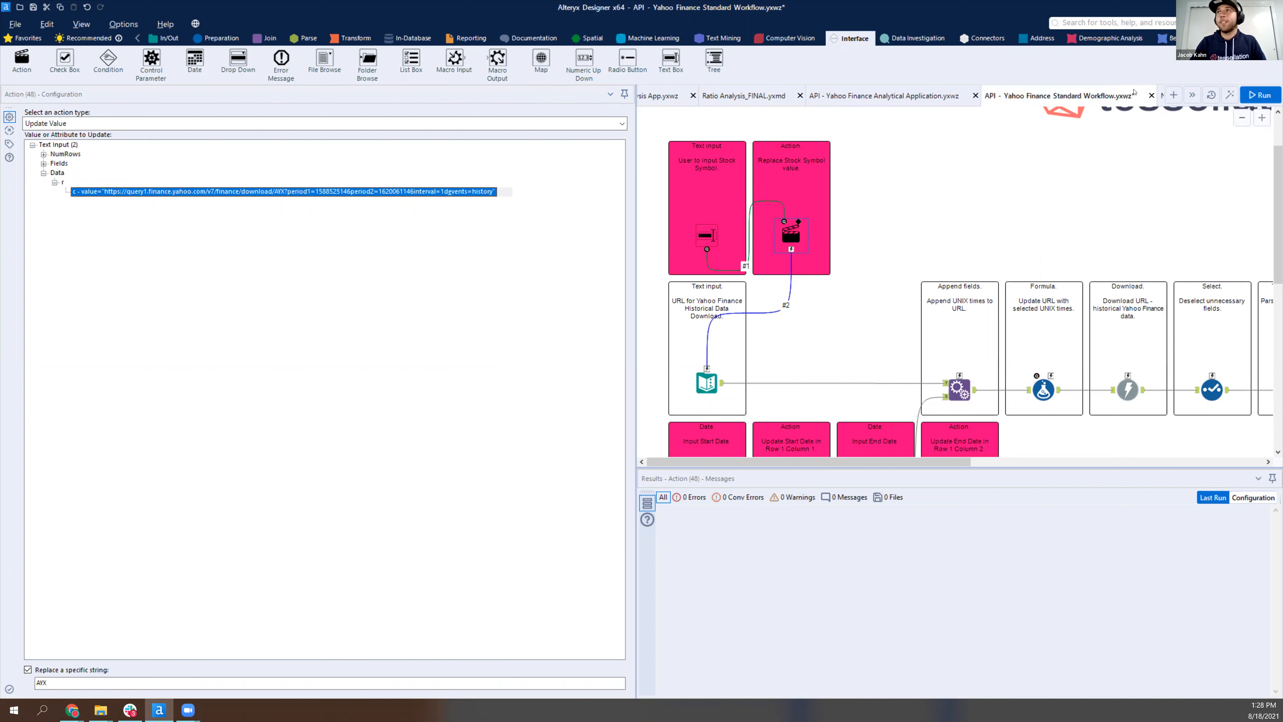
click(33, 7)
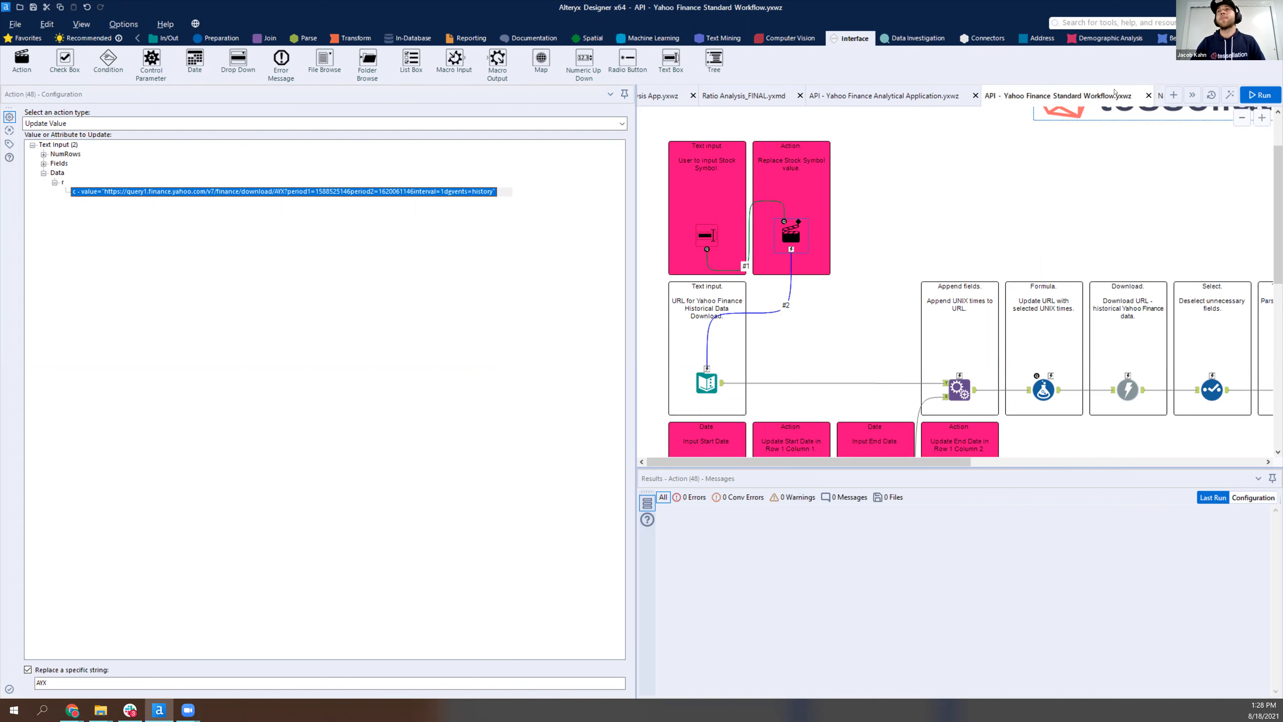
Examine the Append Fields tool's configuration and output, and save the analytic app again
click(959, 384)
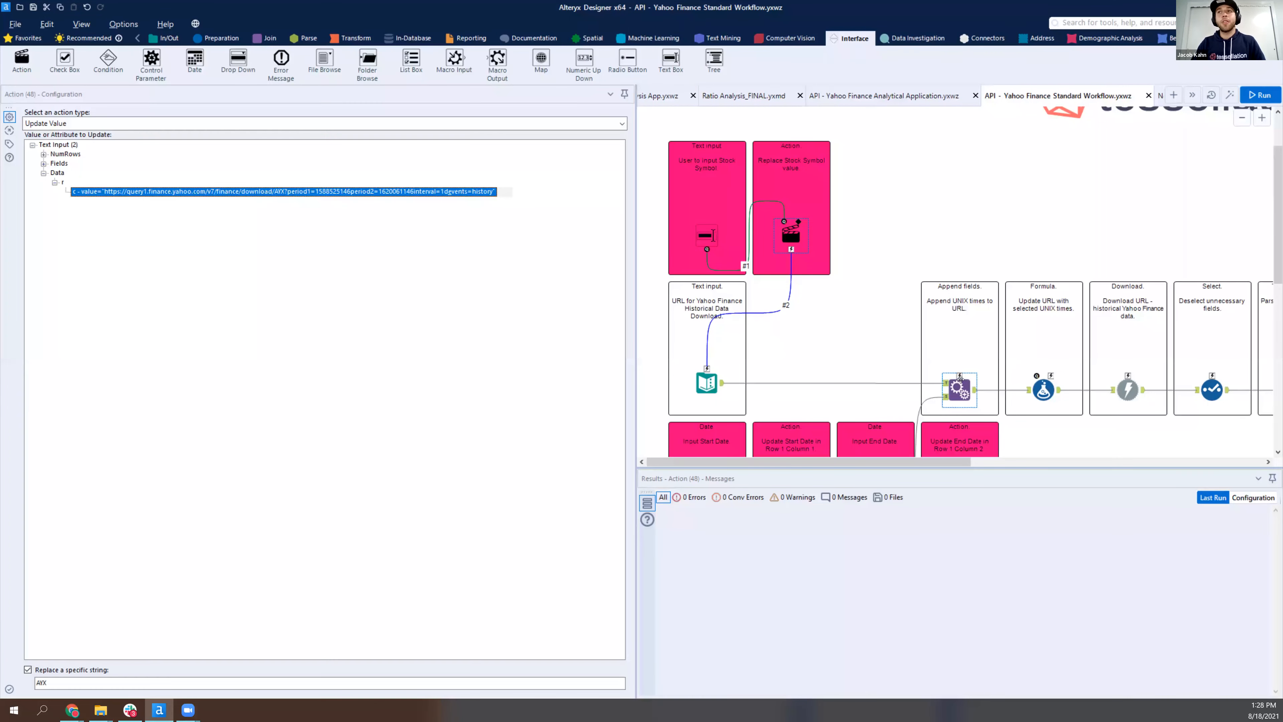
drag(957, 383, 957, 389)
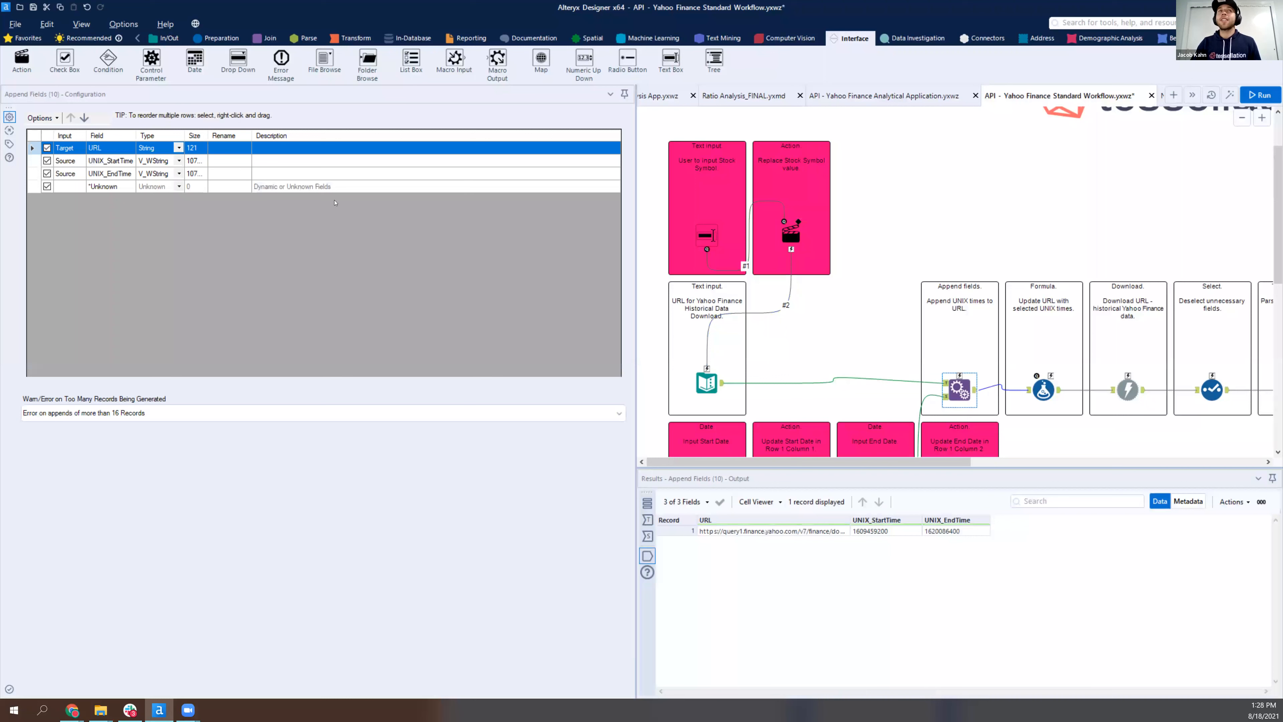
click(34, 6)
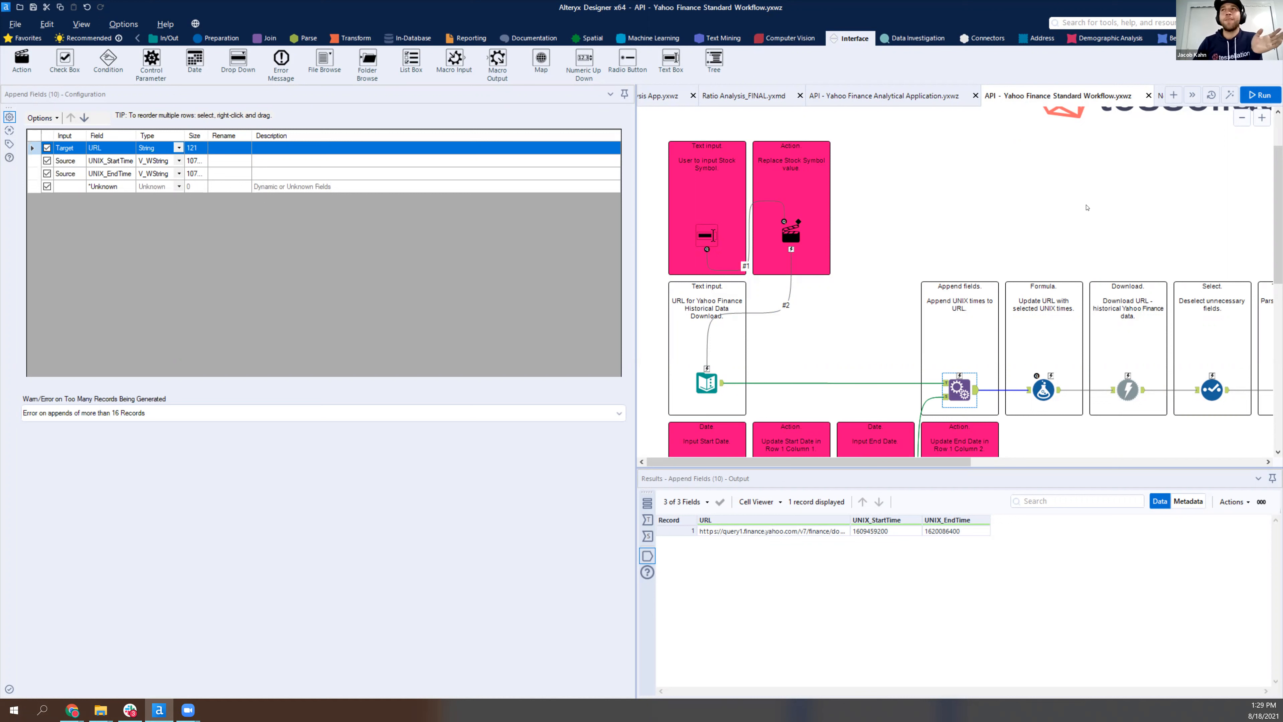
scroll(1063, 241, down, 3)
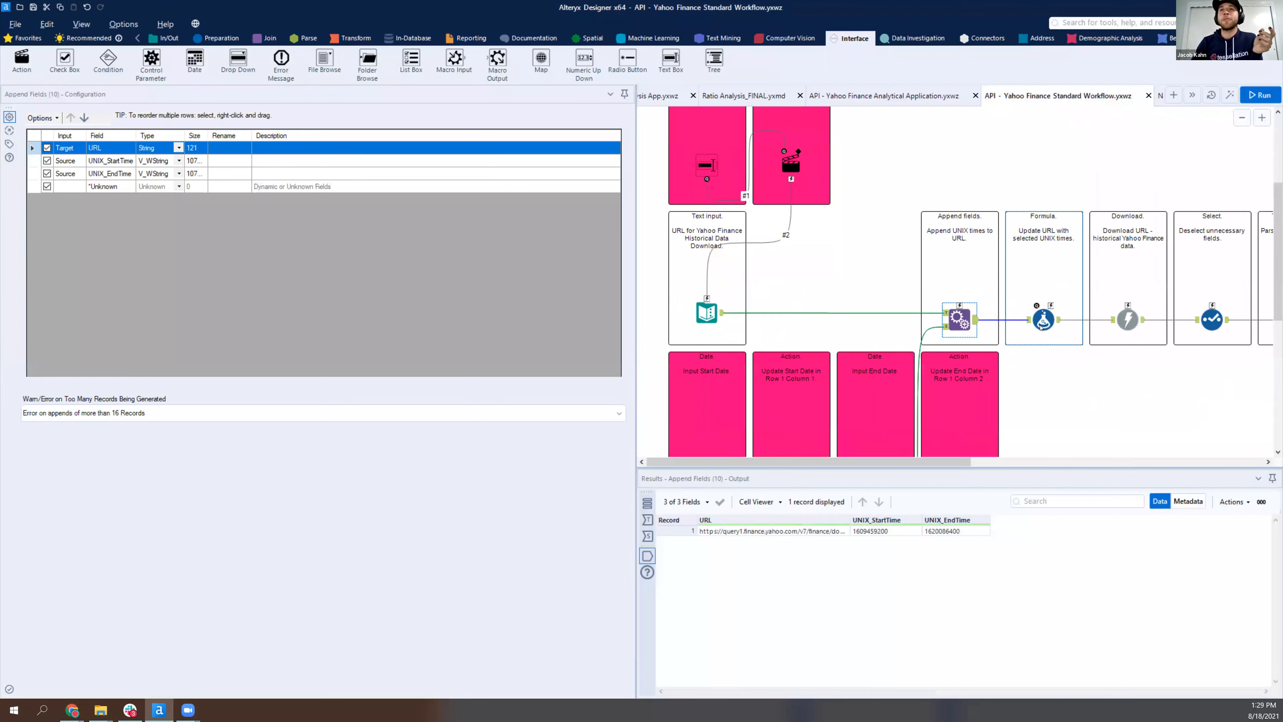
scroll(1054, 340, up, 4)
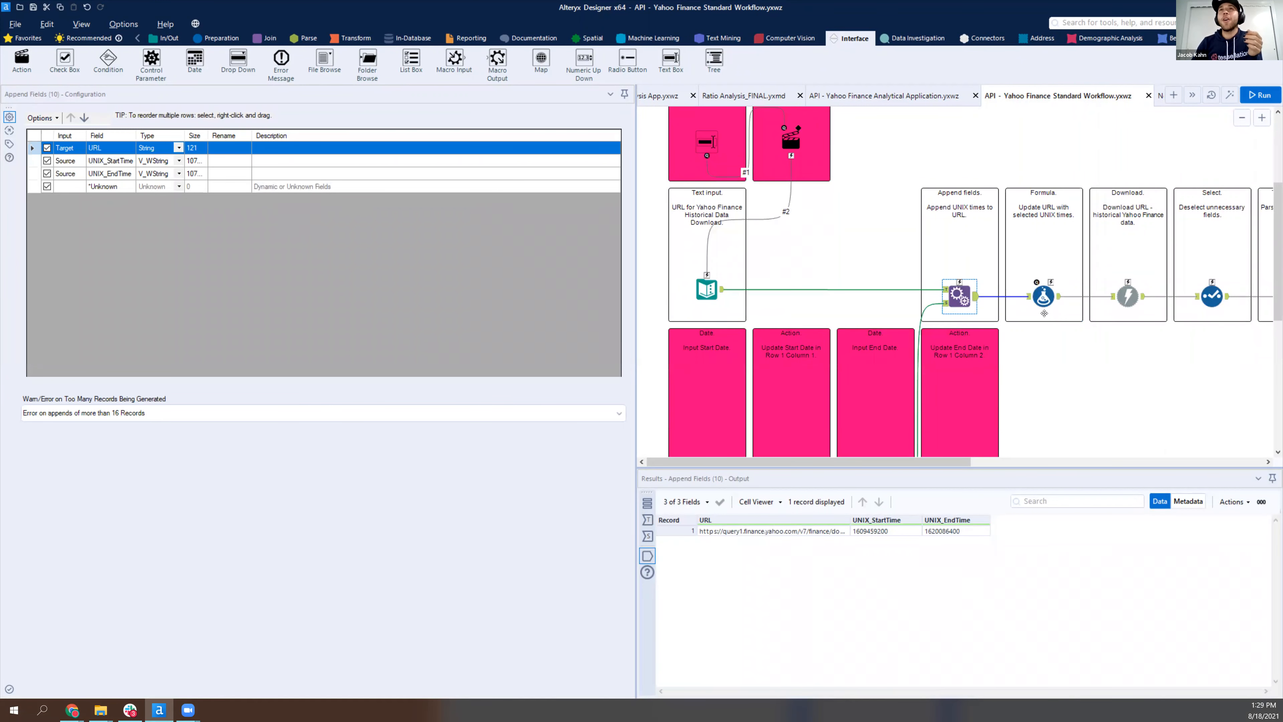
Examine the URL Text Input tool and the UNIX_StartTime and UNIX_EndTime expressions in the Create unix time Formula tool
scroll(1080, 272, down, 5)
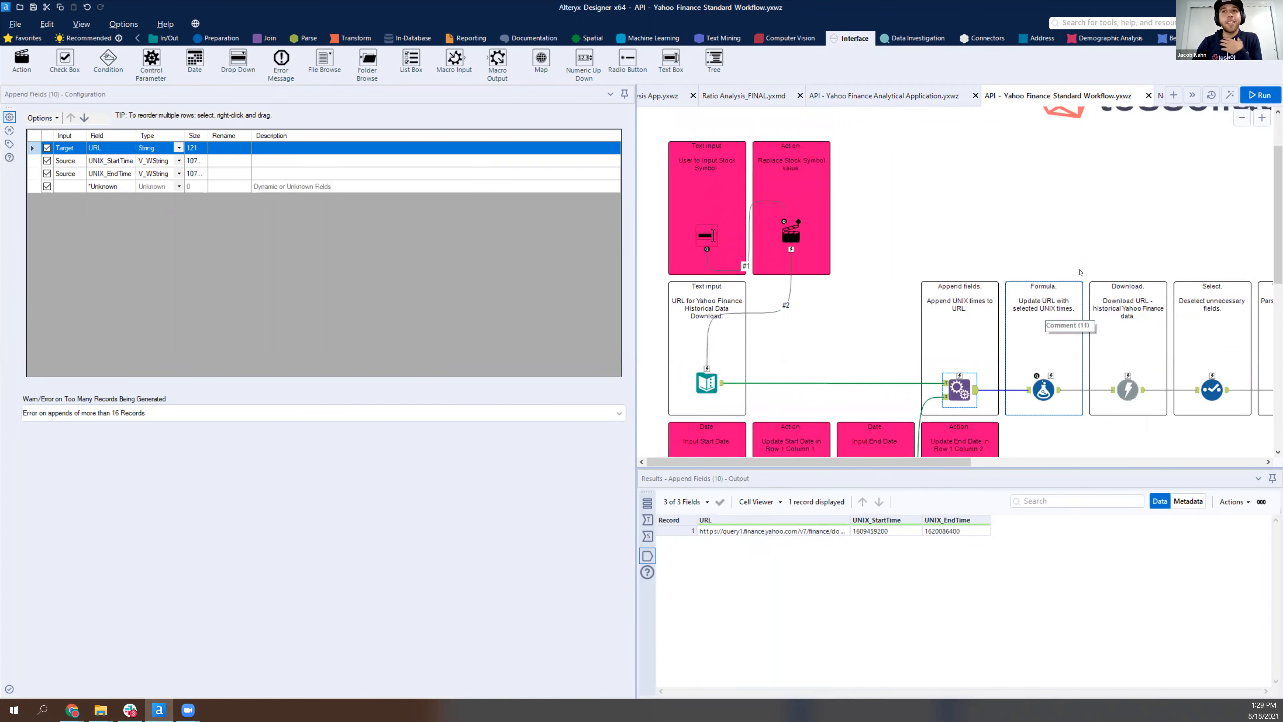
scroll(826, 322, down, 4)
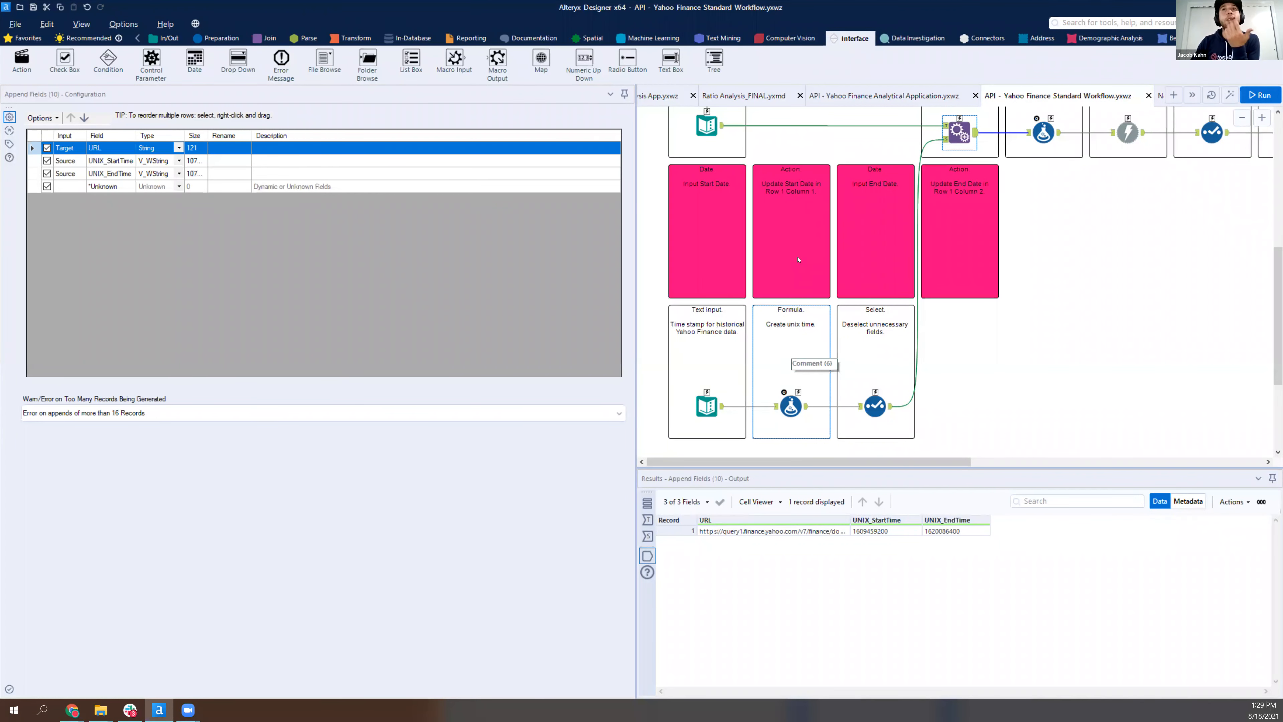
scroll(728, 205, up, 2)
click(707, 195)
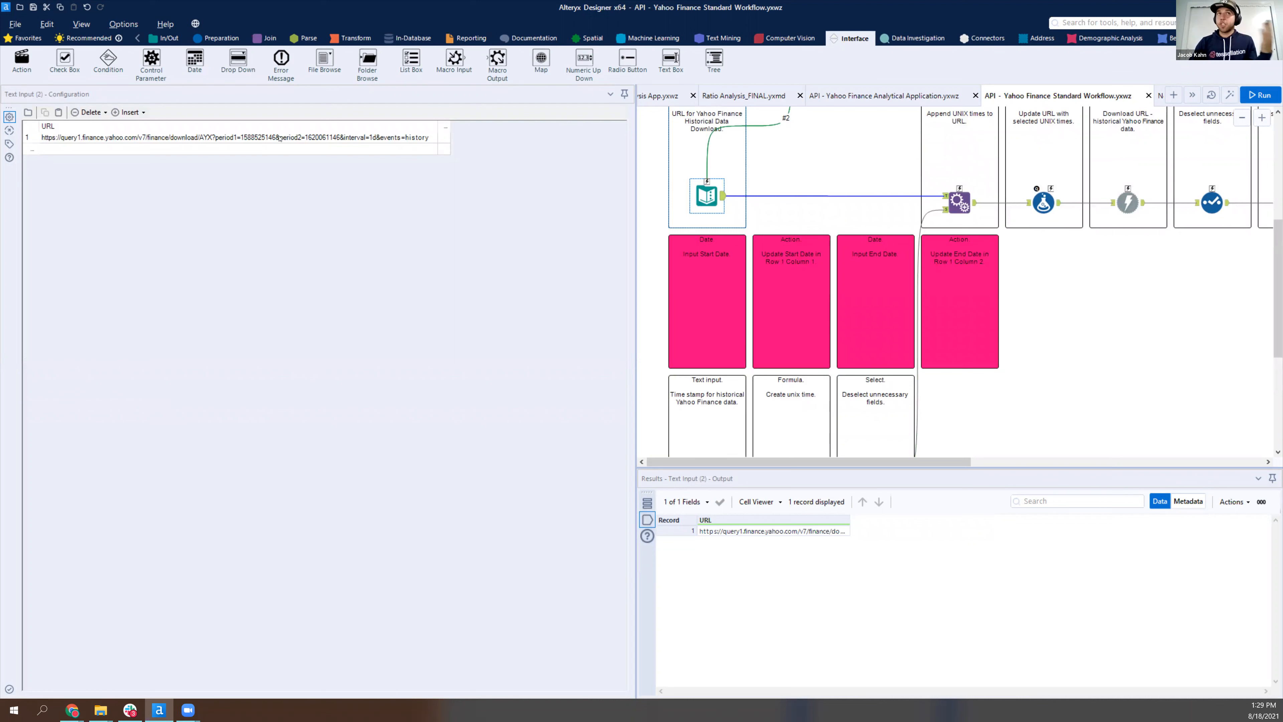
scroll(803, 365, down, 3)
click(803, 364)
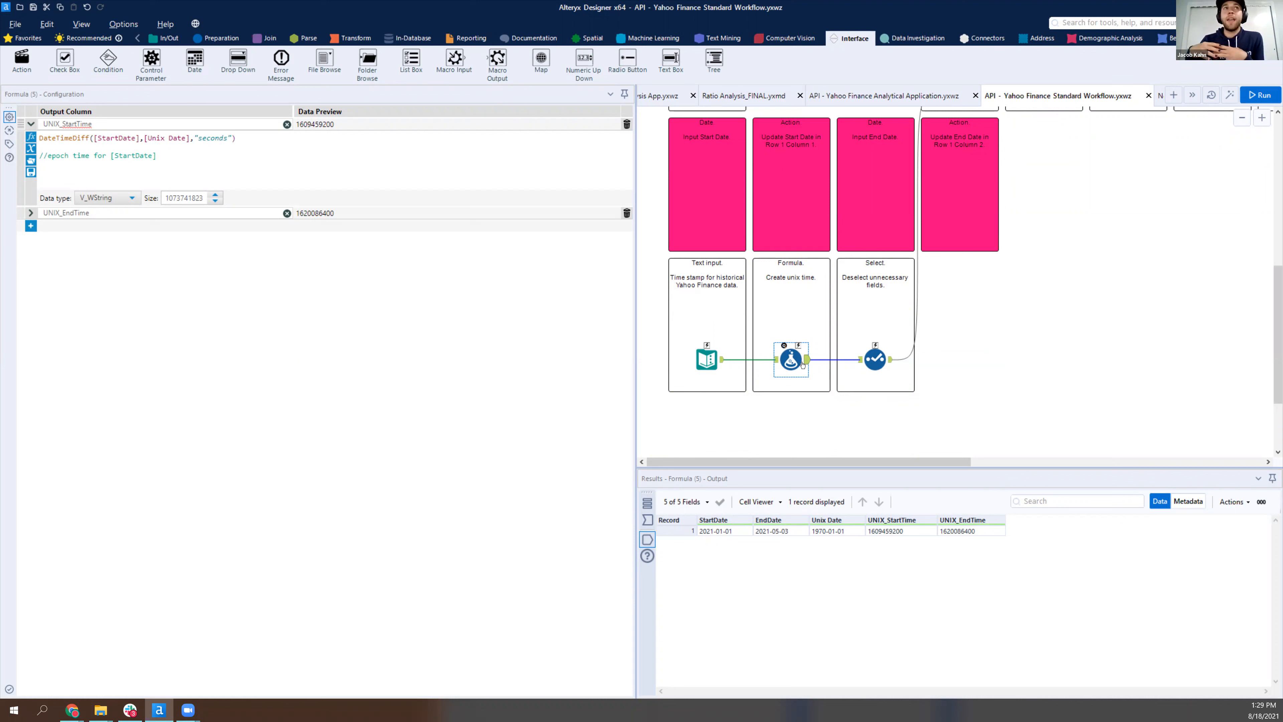
click(31, 213)
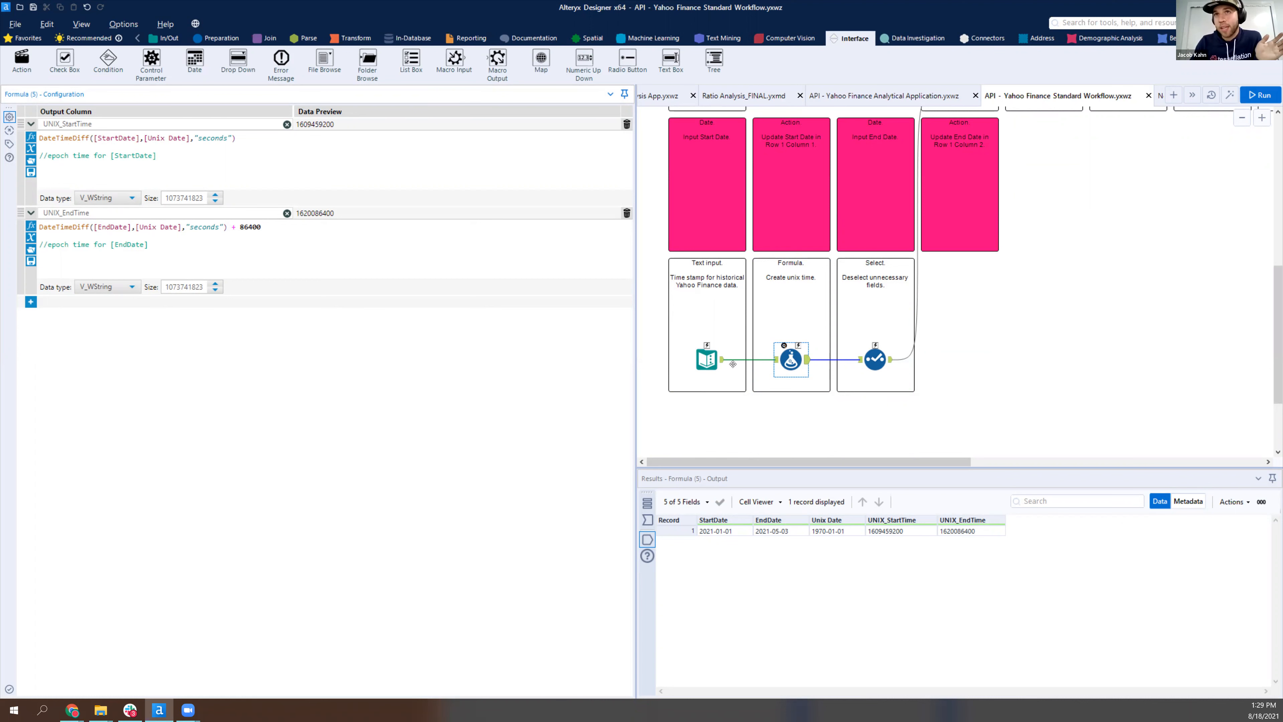
Set the EndDate value in the time stamp Text Input tool to 2021-06-18
click(721, 359)
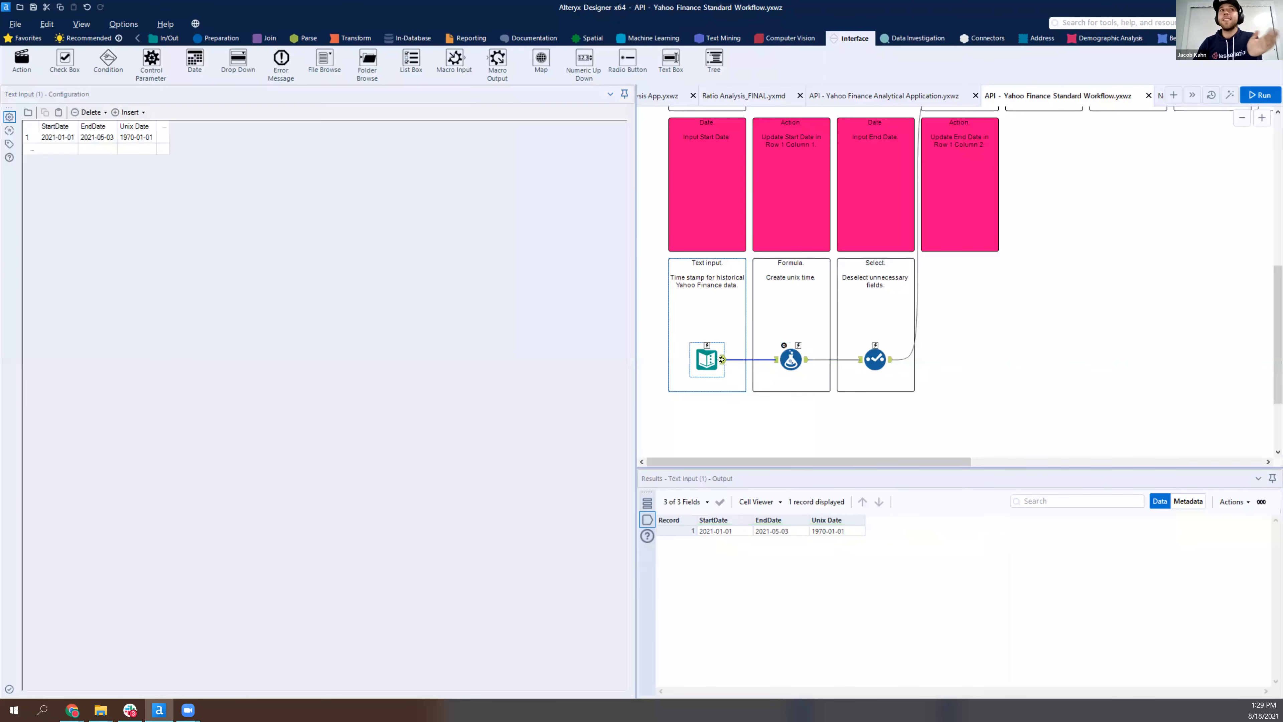
click(131, 134)
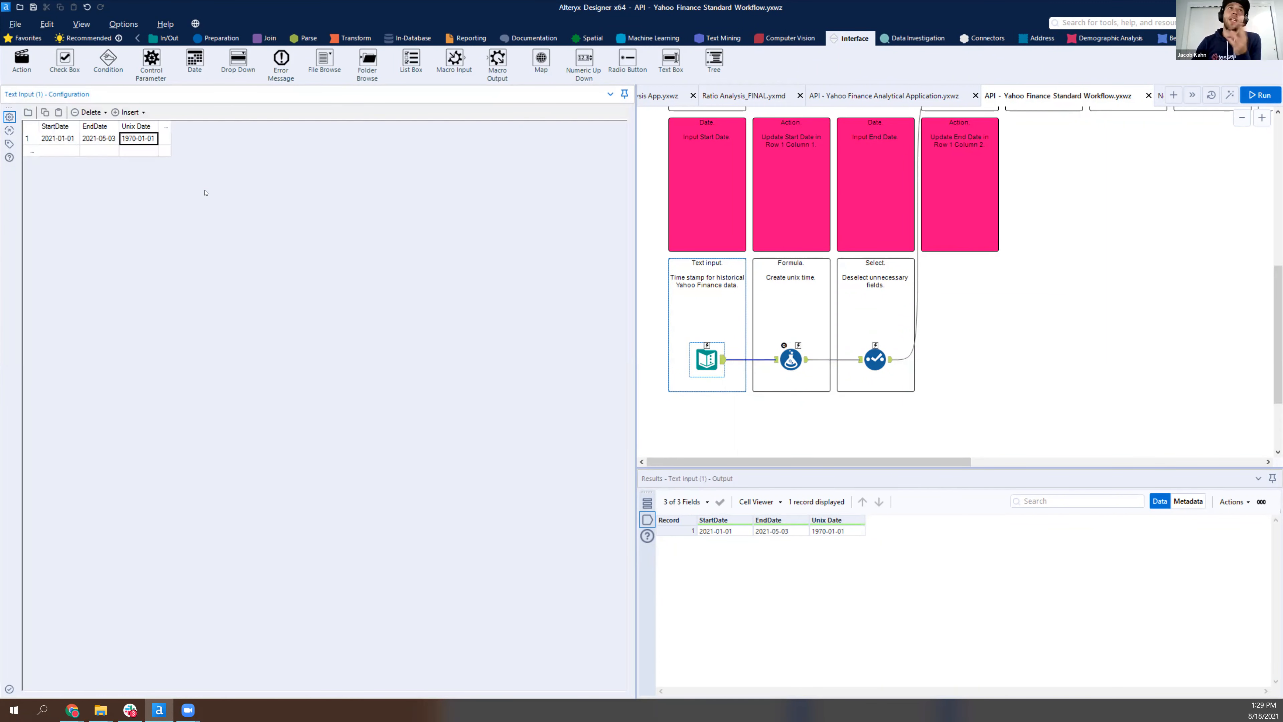
click(65, 144)
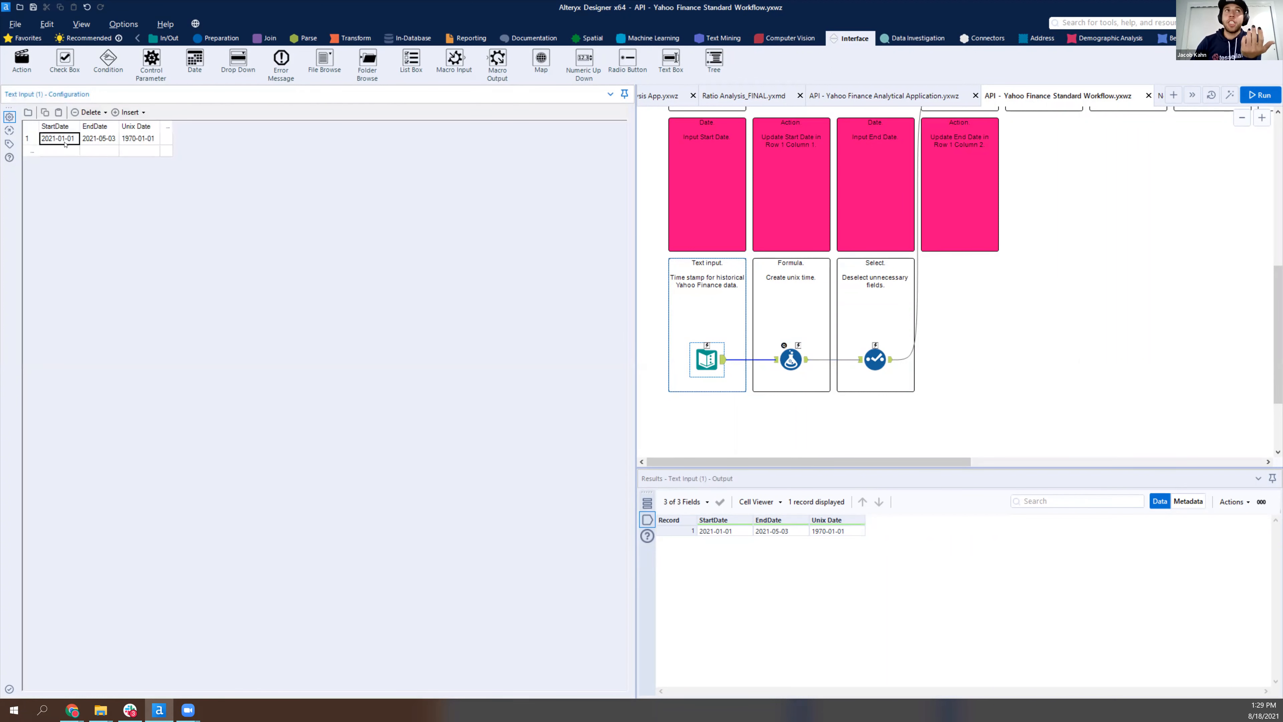
click(89, 138)
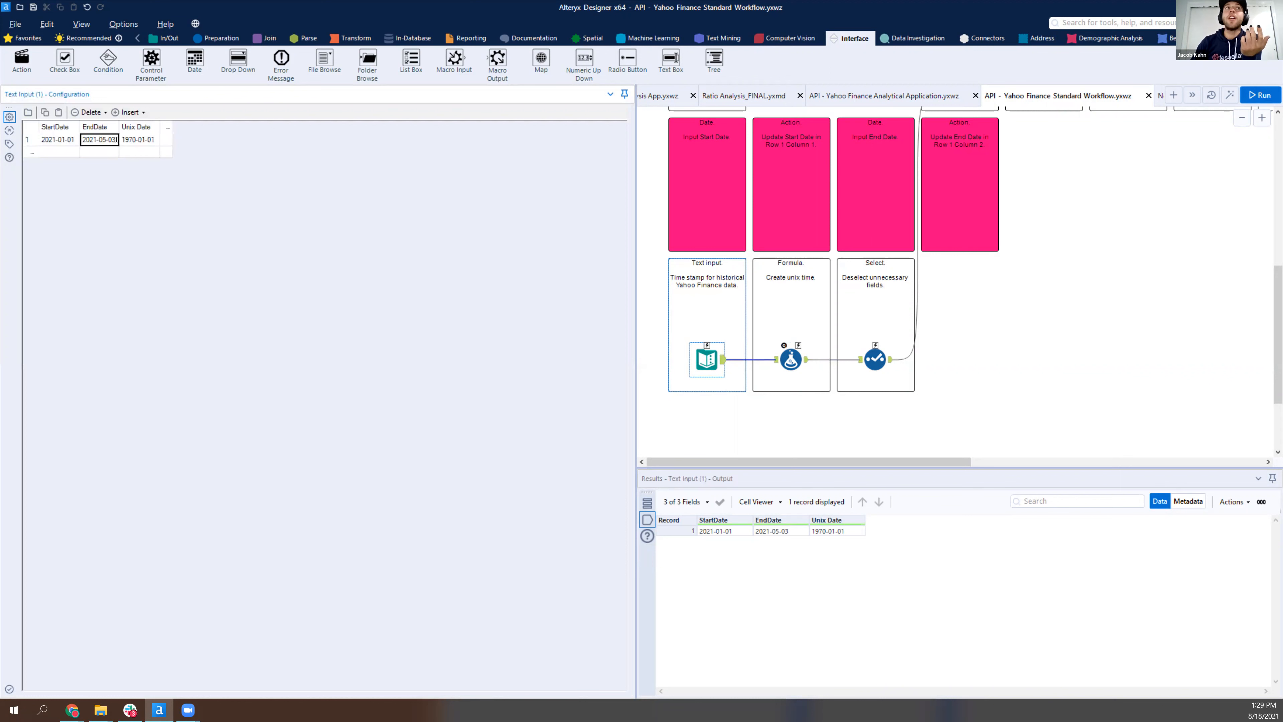
click(99, 137)
click(99, 138)
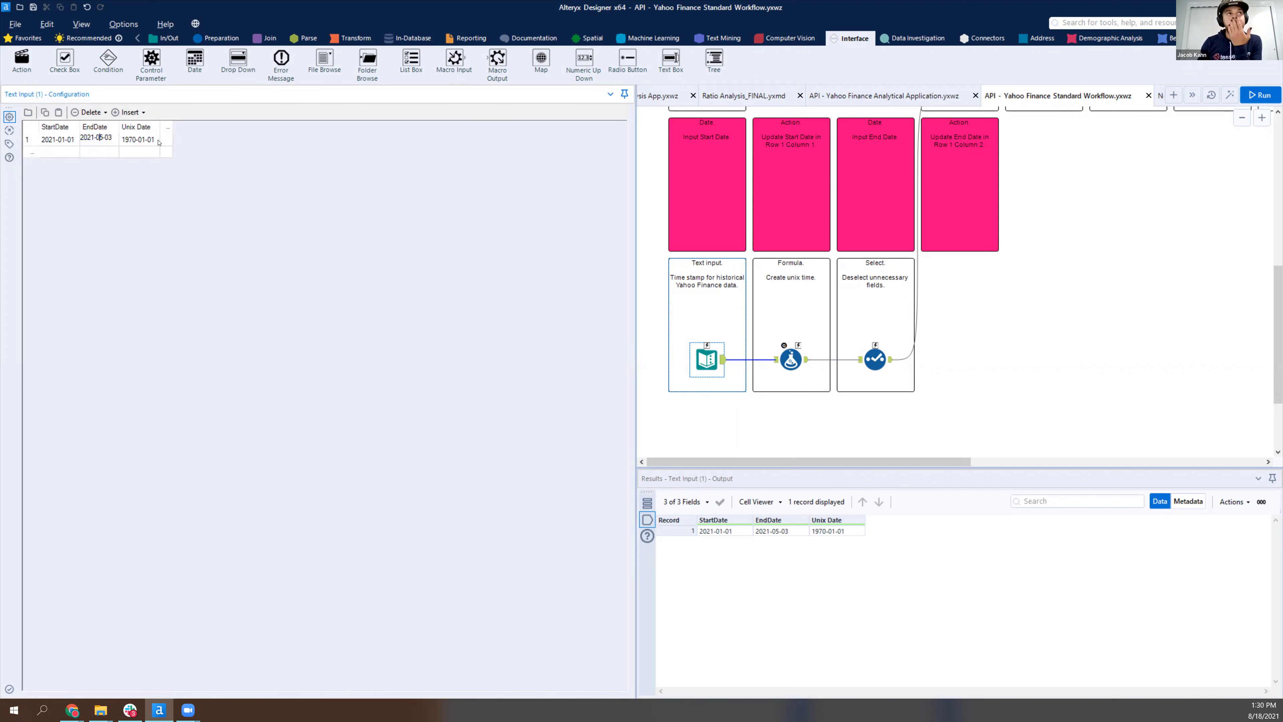
key(BackSpace)
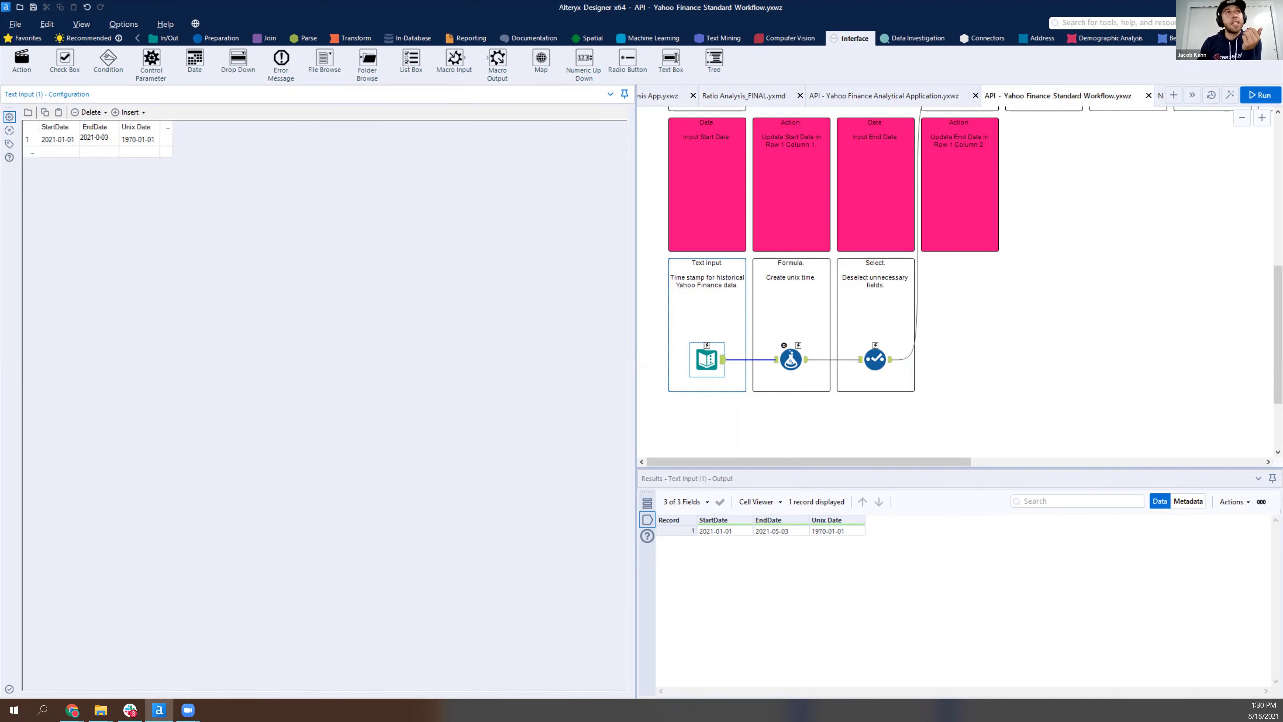
text(6)
key(BackSpace)
key(BackSpace)
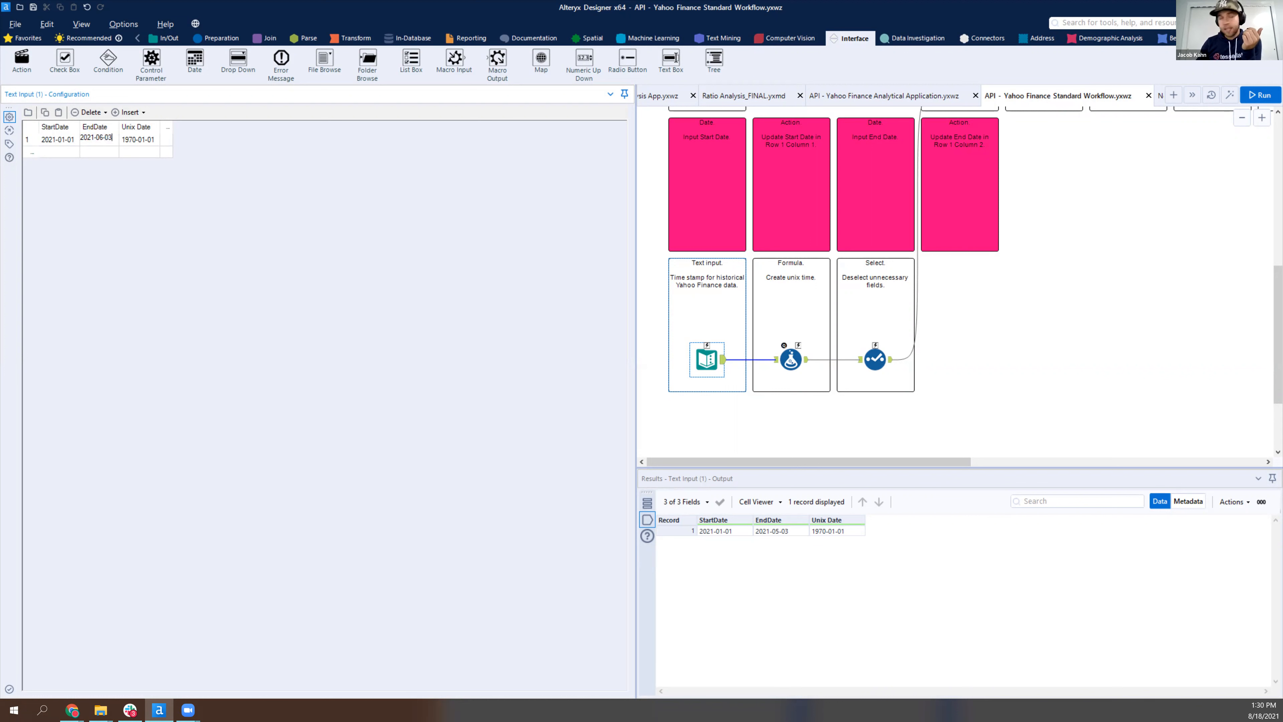
text(18)
Set the StartDate value in the time stamp Text Input tool to 2021-06-17
click(64, 139)
click(71, 140)
click(62, 139)
key(BackSpace)
text(6)
key(BackSpace)
key(BackSpace)
text(17)
click(1130, 440)
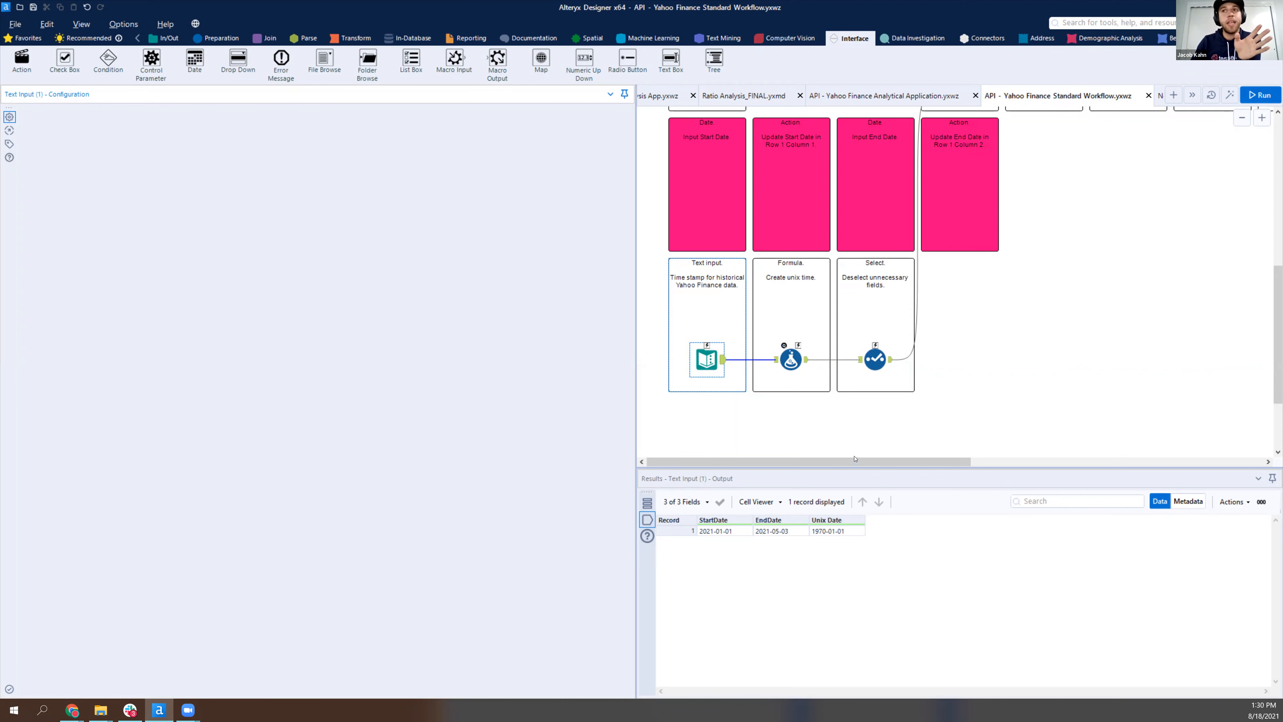
Run the workflow and check the dates of the downloaded records in the final Browse tool
key(ctrl+r)
scroll(1071, 204, right, 10)
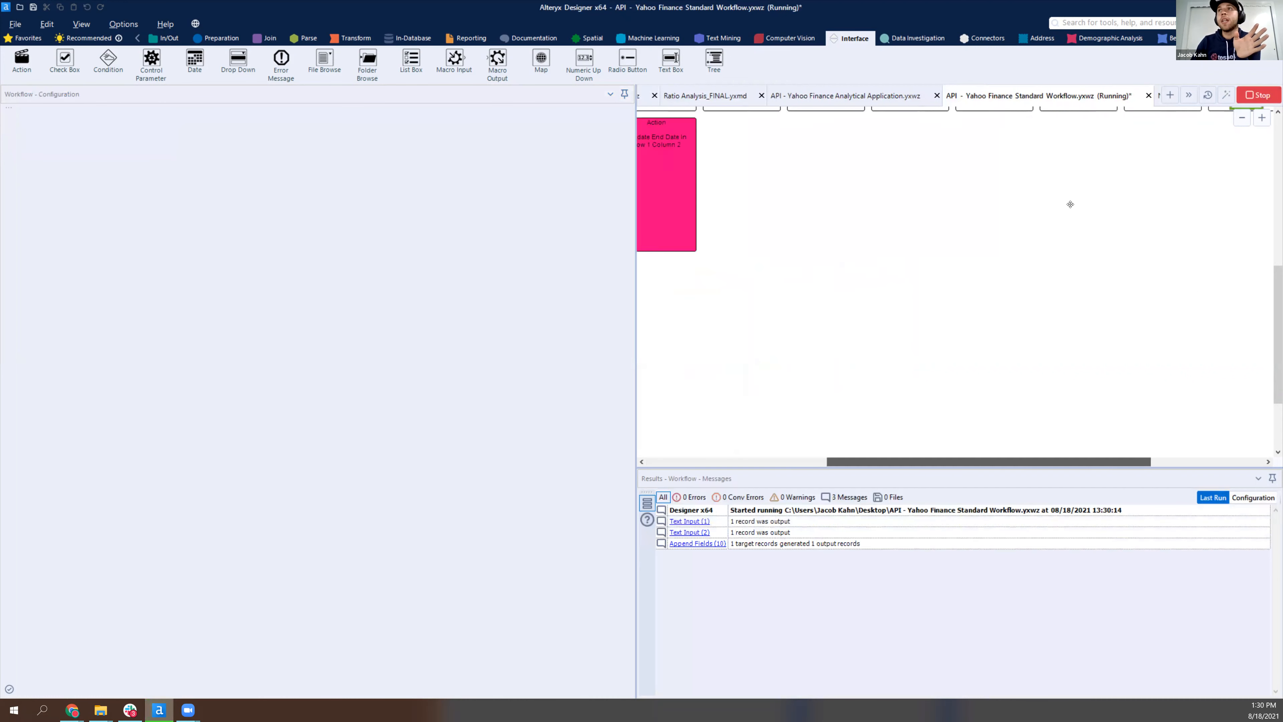
scroll(1057, 227, up, 2)
scroll(1058, 222, up, 1)
click(1058, 232)
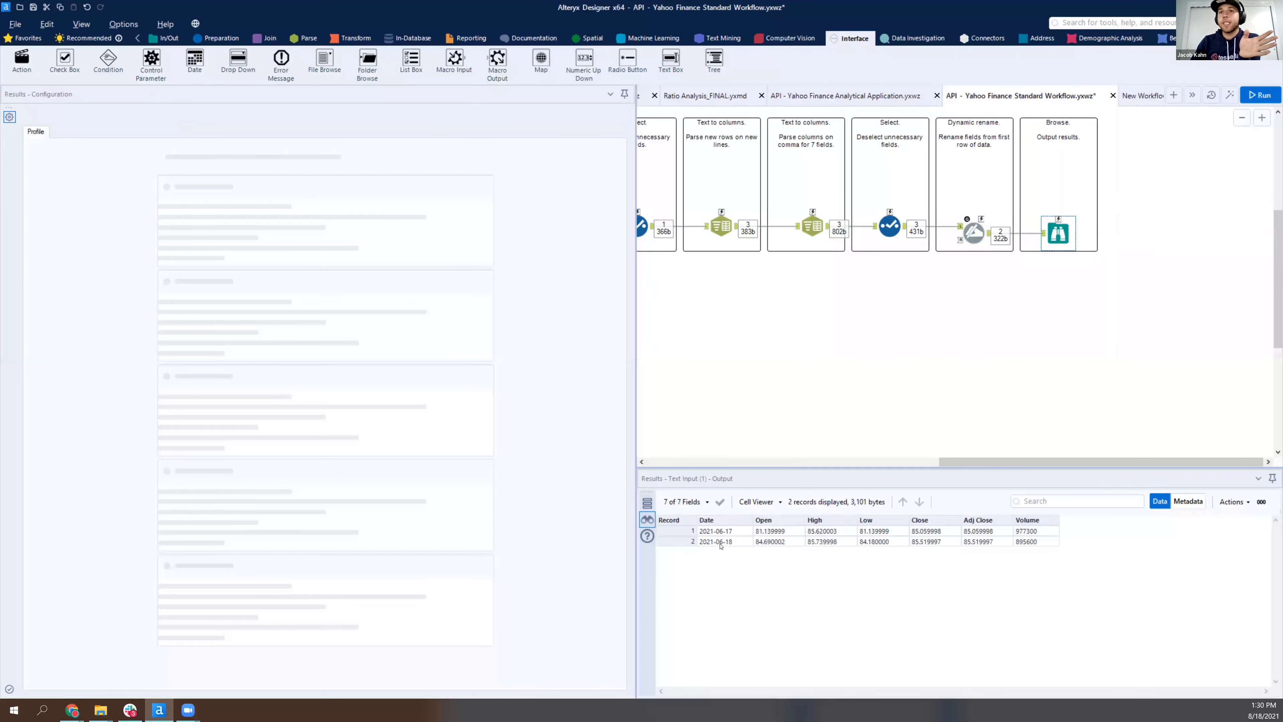
click(679, 541)
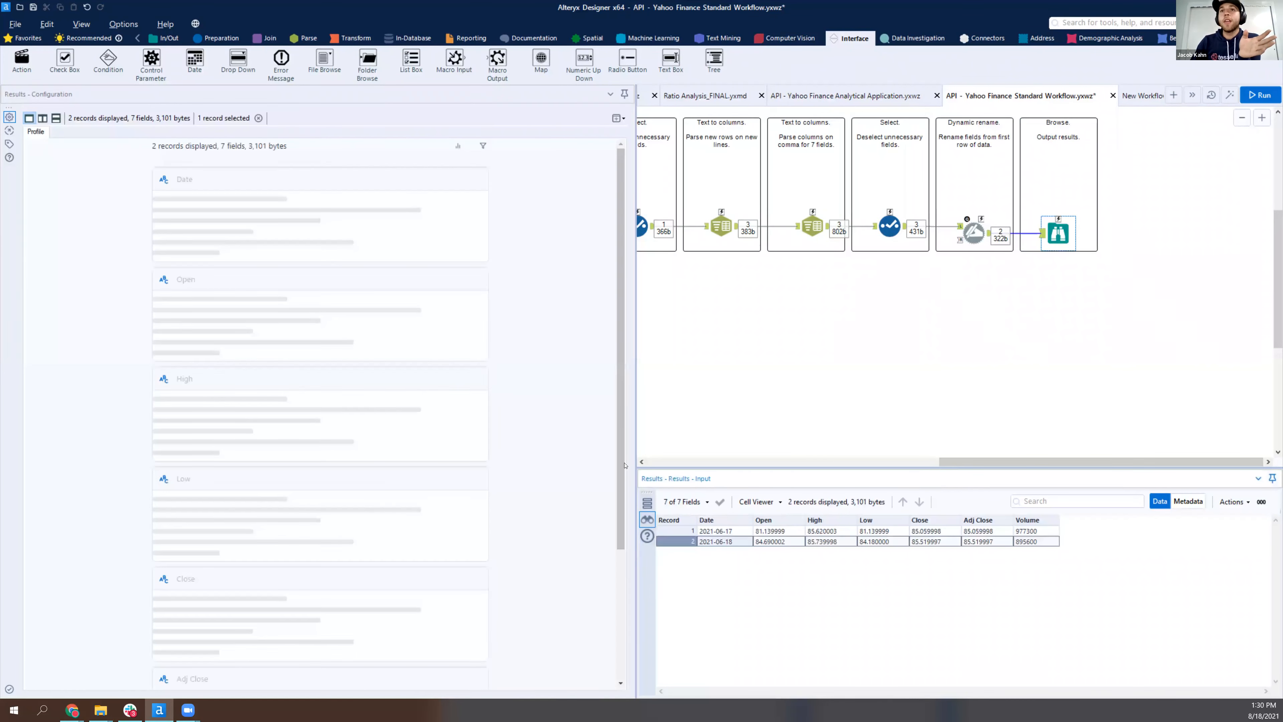
Return to the time stamp Text Input tool and review its date values
scroll(726, 373, left, 3)
scroll(725, 372, left, 5)
scroll(726, 373, down, 4)
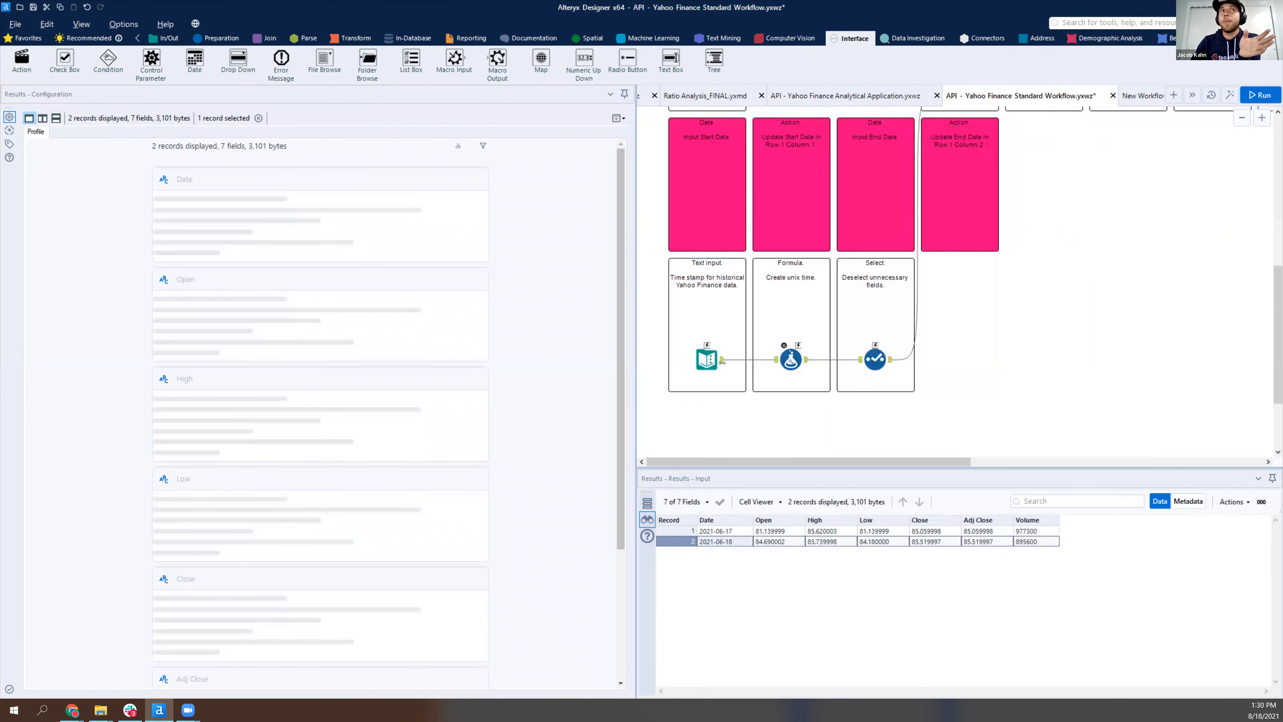
click(707, 359)
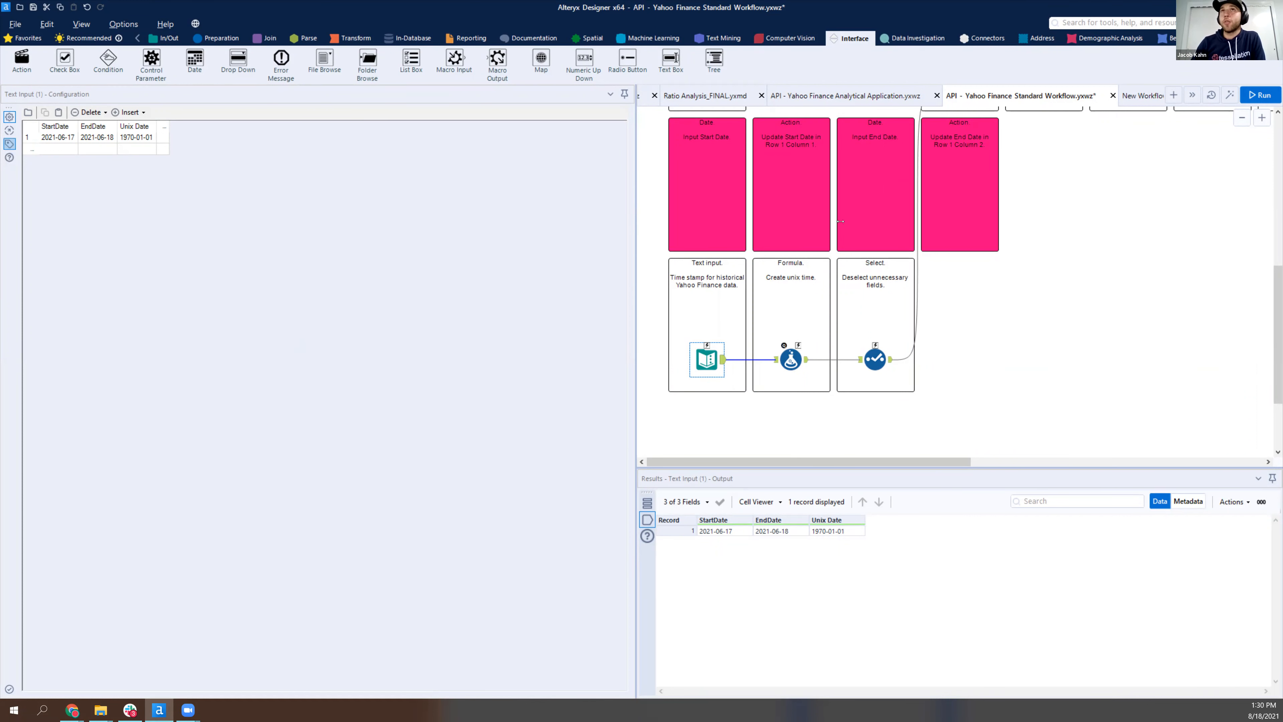
Add a Date tool to the Input Start Date container, connect it to the time stamp Text Input, and place the resulting Action tool in its container
scroll(785, 108, up, 1)
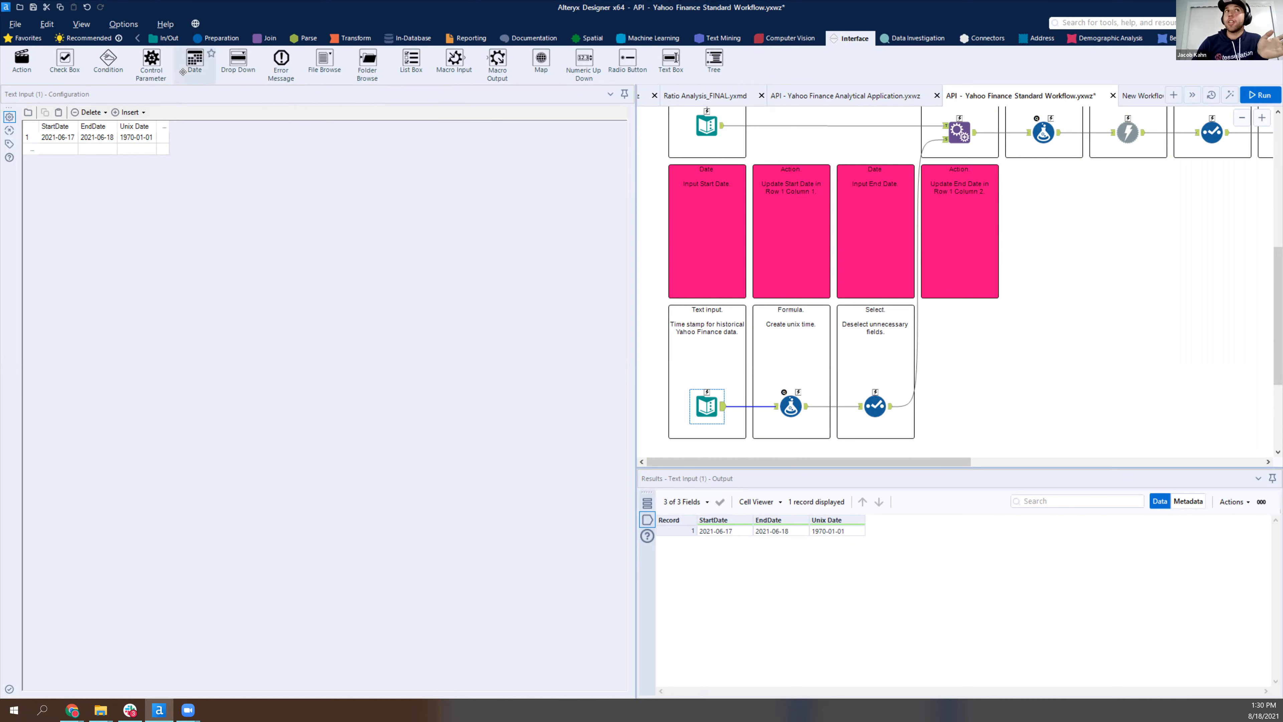
mouse_move(183, 72)
drag(190, 58, 708, 260)
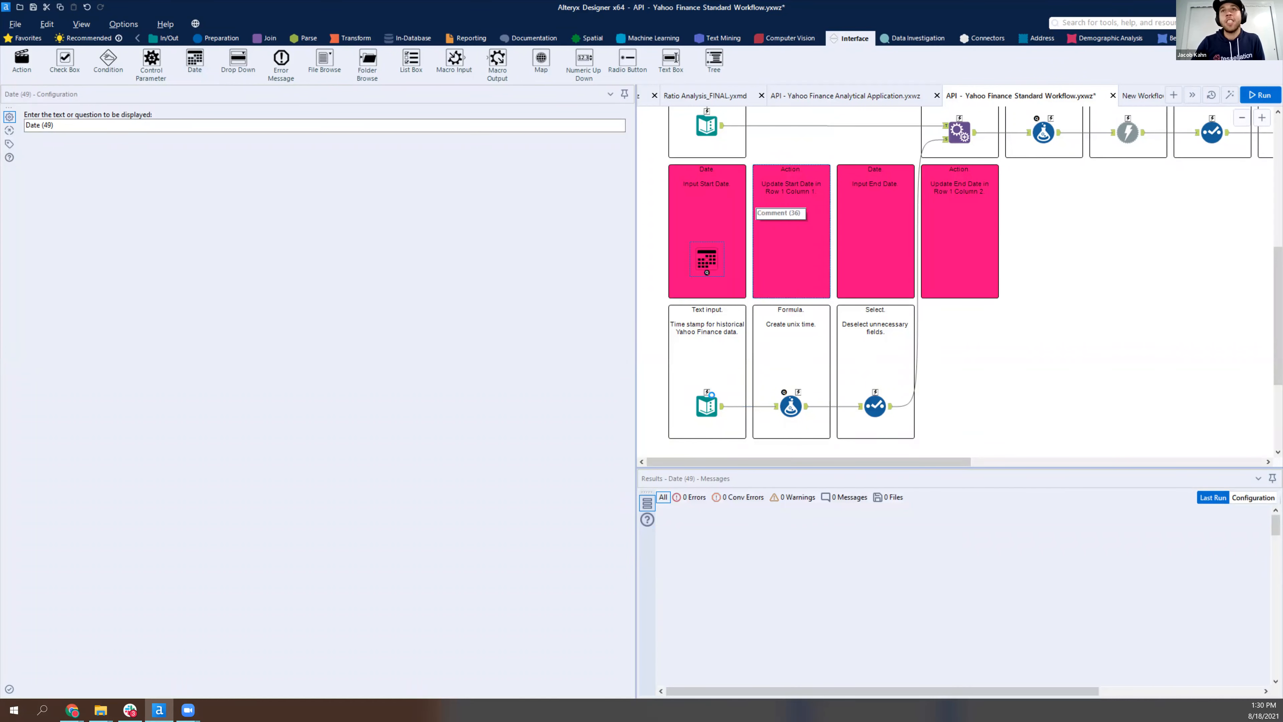
drag(707, 272, 707, 391)
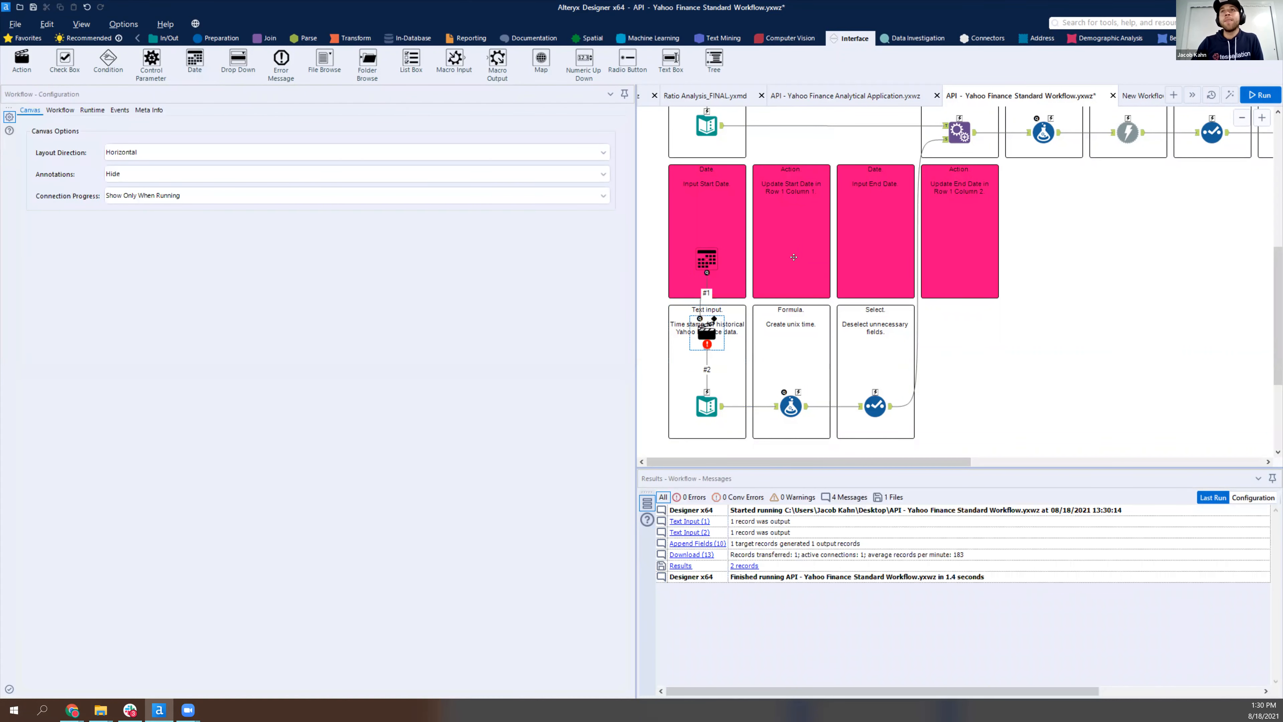
drag(707, 333, 784, 273)
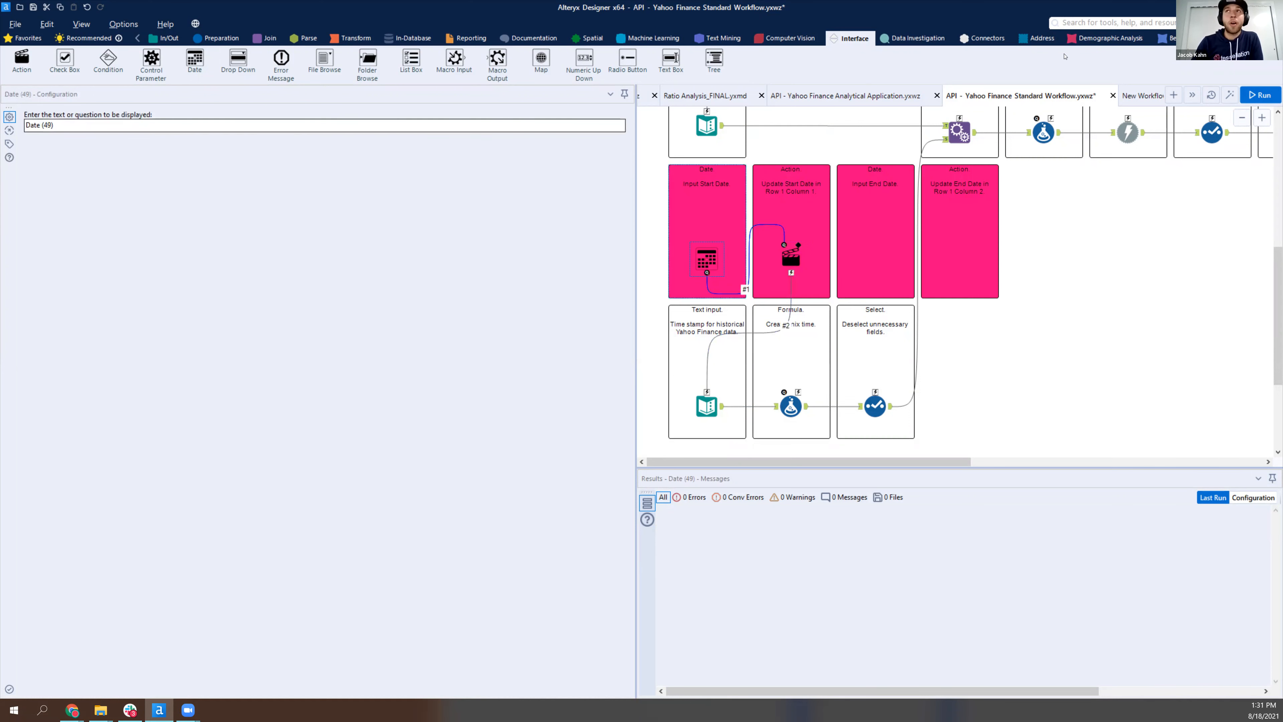
Preview the analytic app, browse through months and years in the date question's calendar, and cancel the preview
click(1230, 96)
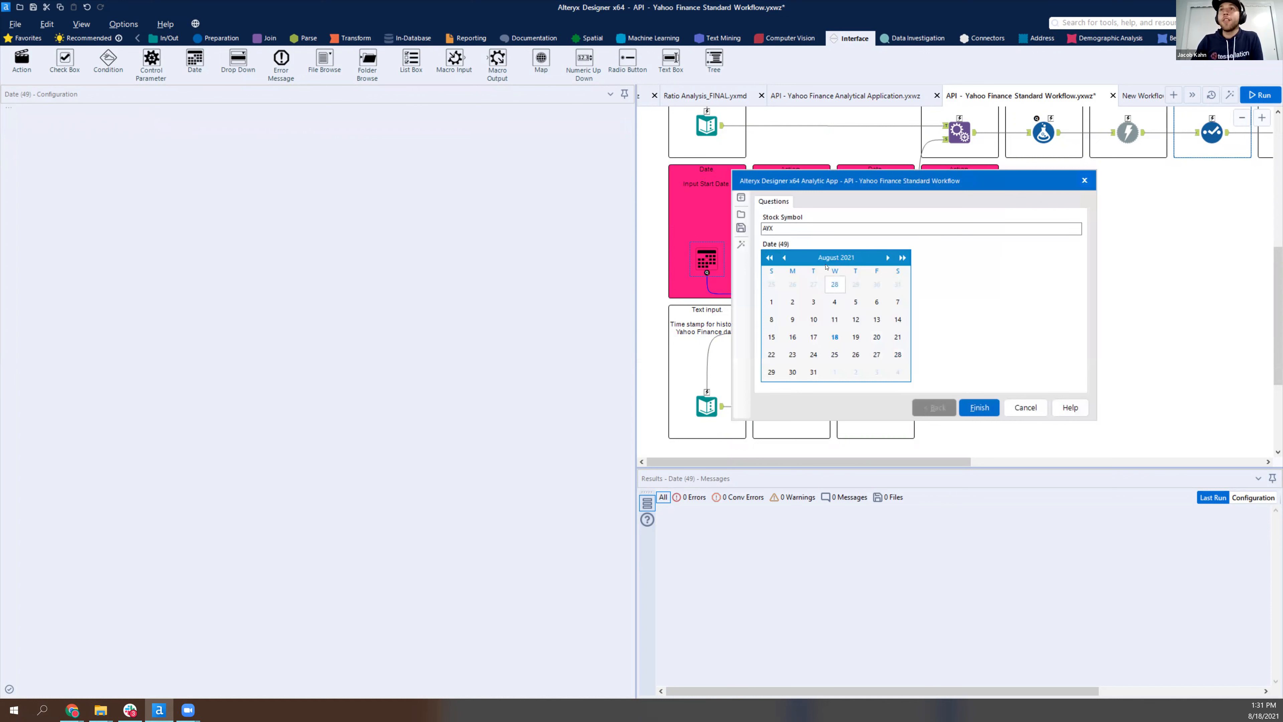
click(888, 259)
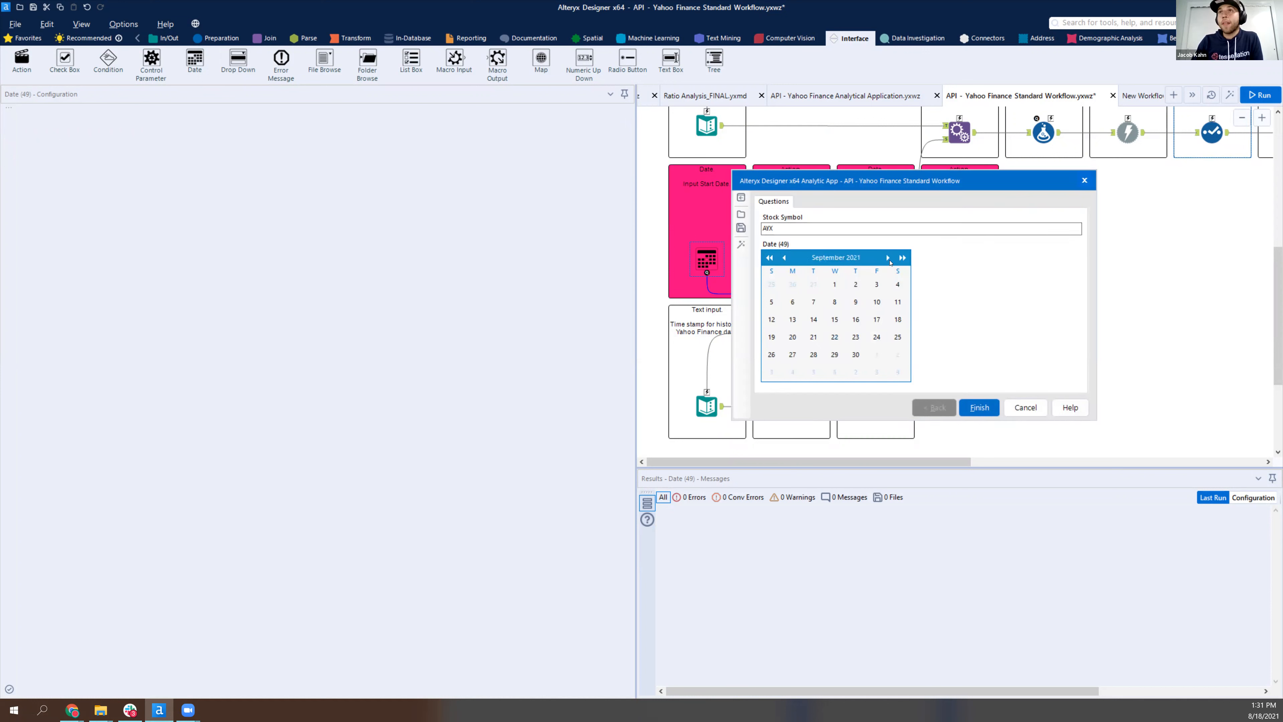
click(784, 260)
click(888, 258)
click(888, 258)
click(887, 258)
click(888, 258)
click(770, 258)
click(771, 258)
click(776, 261)
click(777, 261)
click(777, 261)
click(776, 261)
click(777, 261)
click(772, 258)
click(771, 259)
click(769, 259)
click(769, 259)
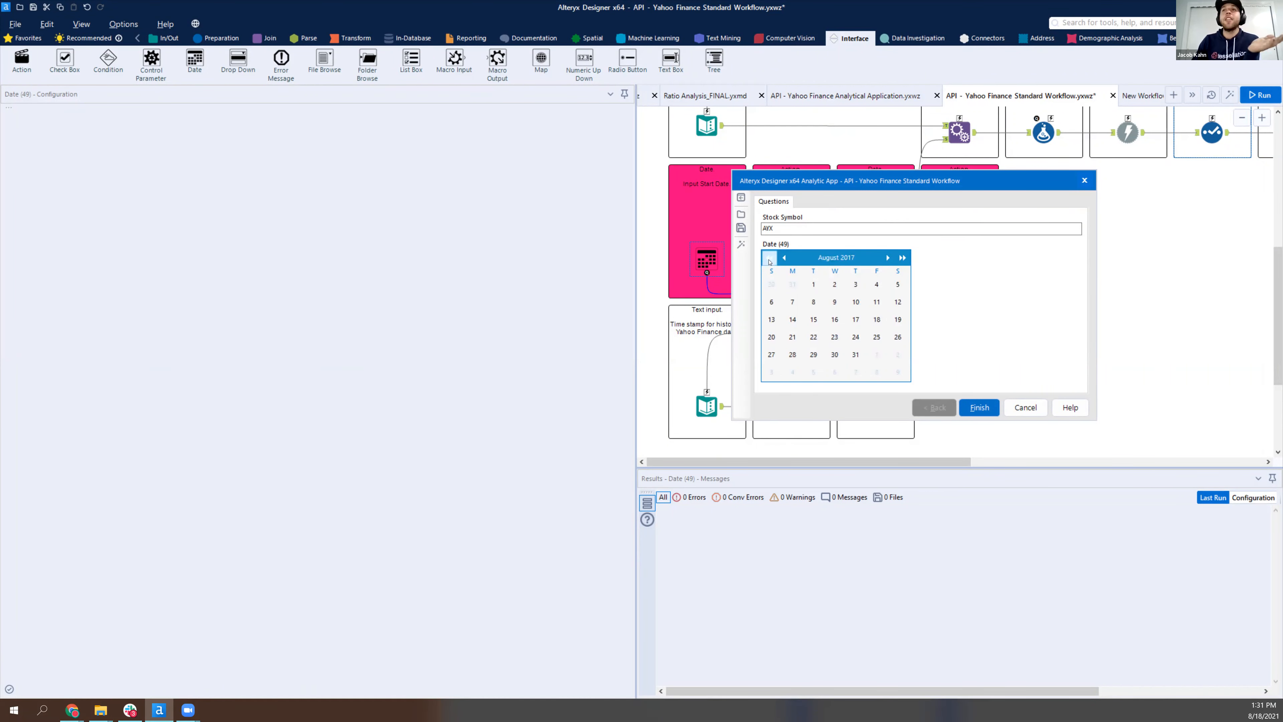
click(769, 258)
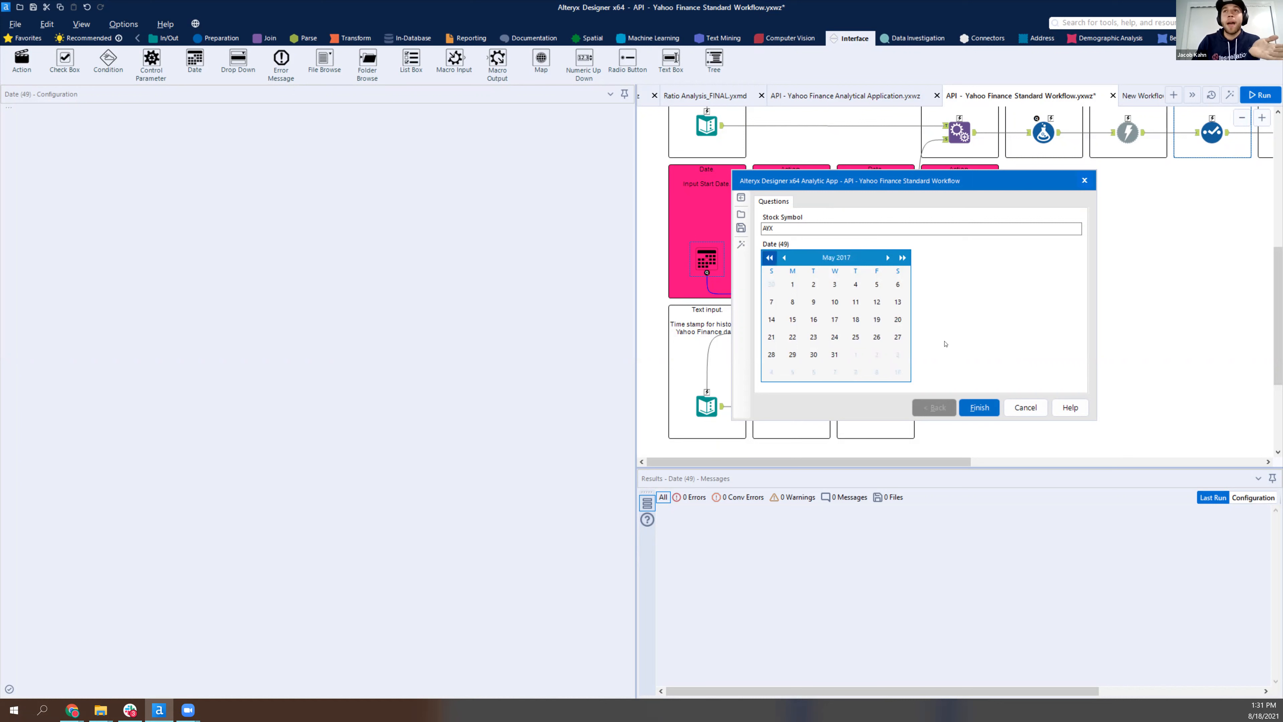
click(902, 258)
click(903, 258)
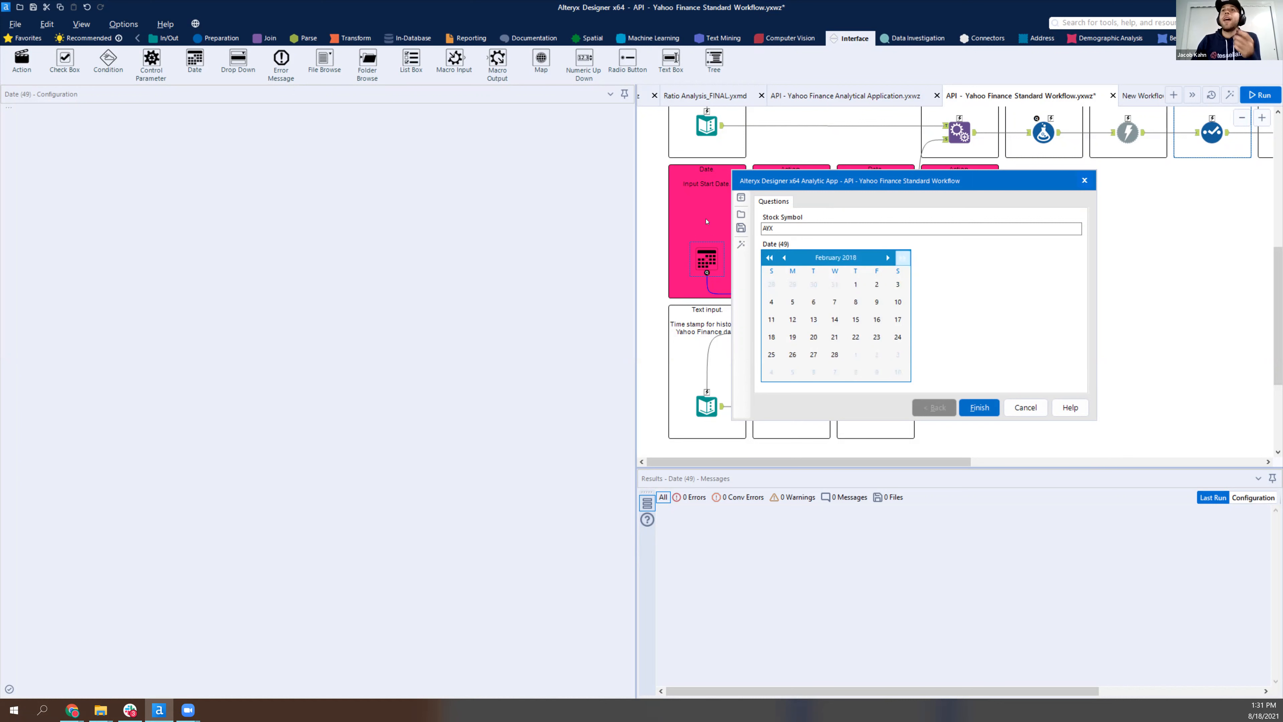
click(1026, 407)
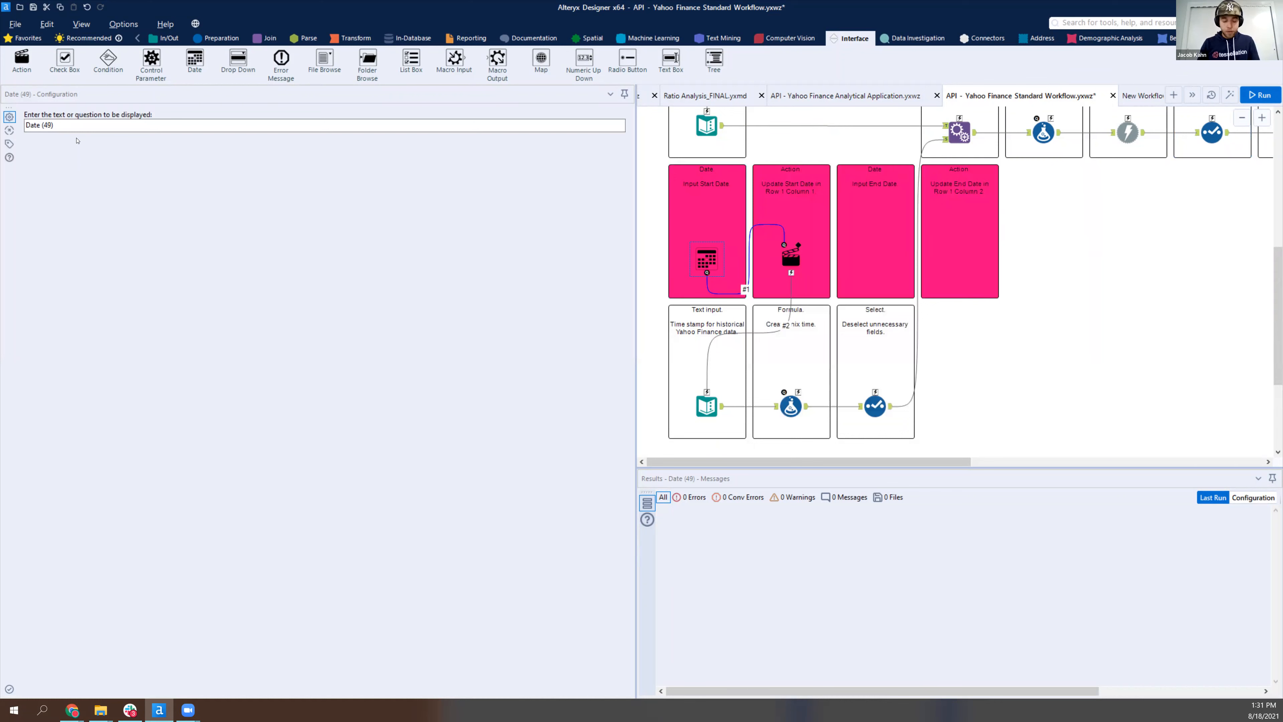
Set the Date tool's question text to Start Date and inspect the StartDate cell in the time stamp Text Input
text(Start Date)
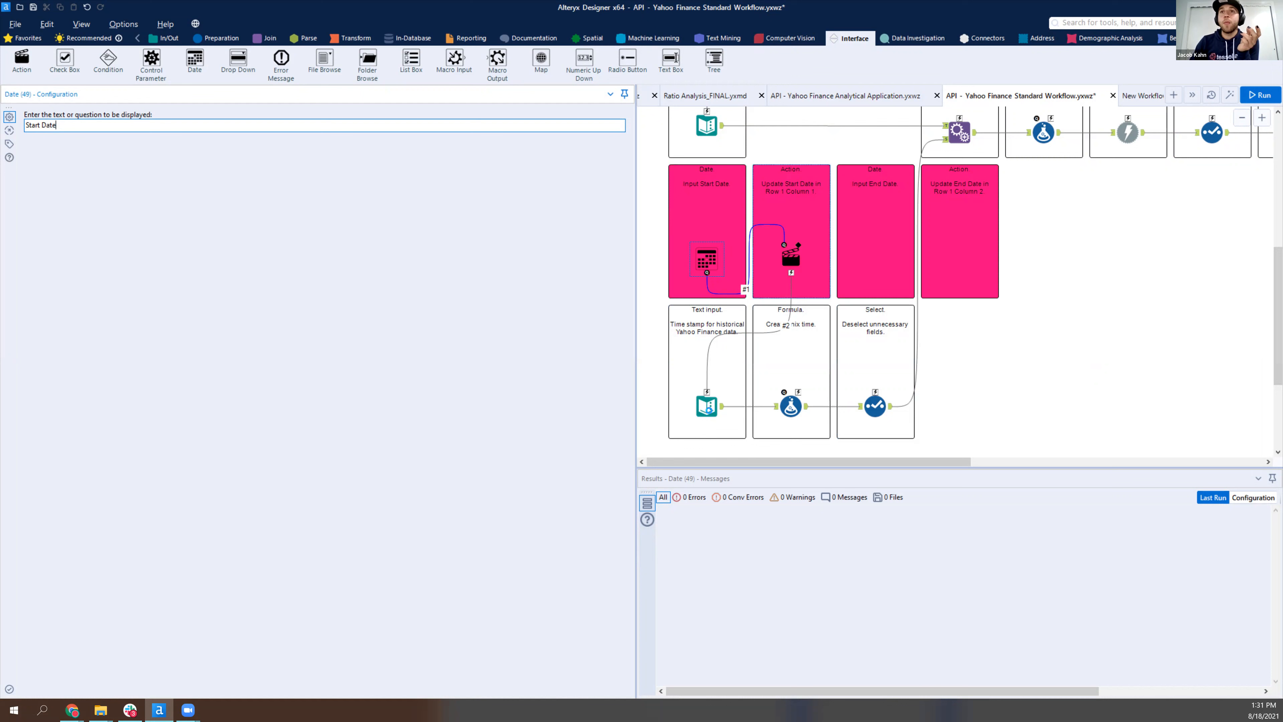
click(707, 409)
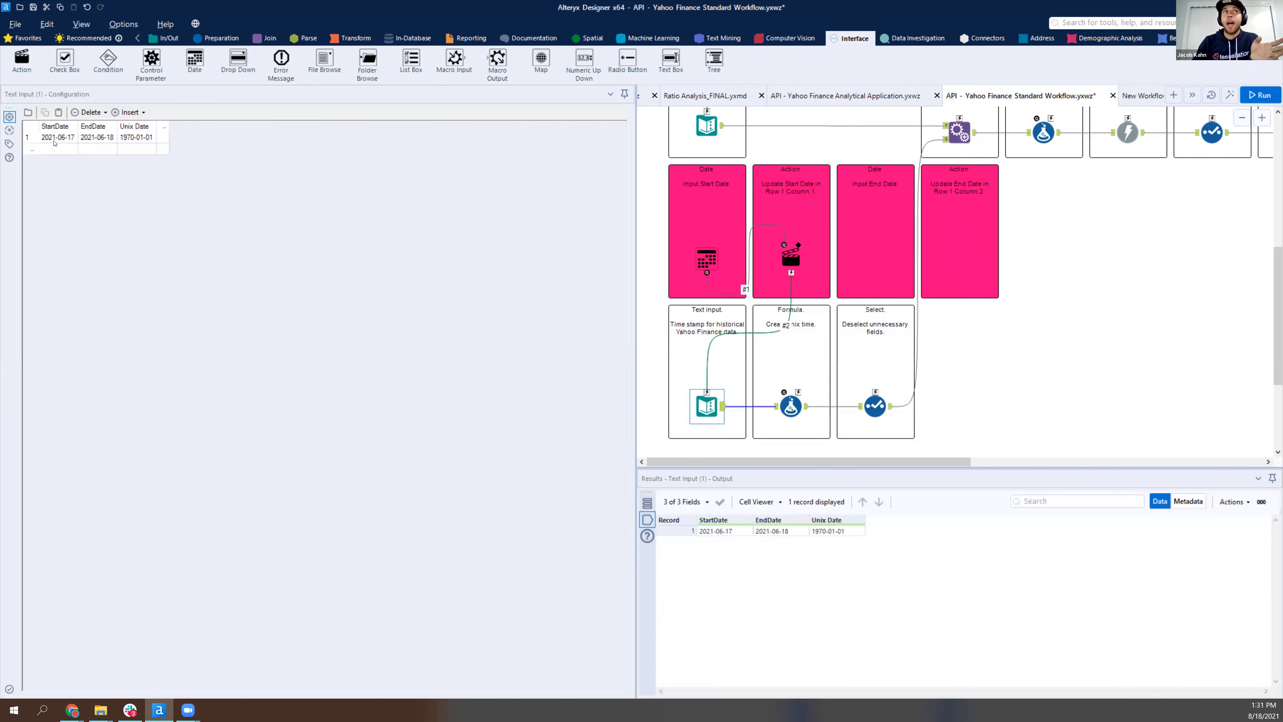
click(46, 139)
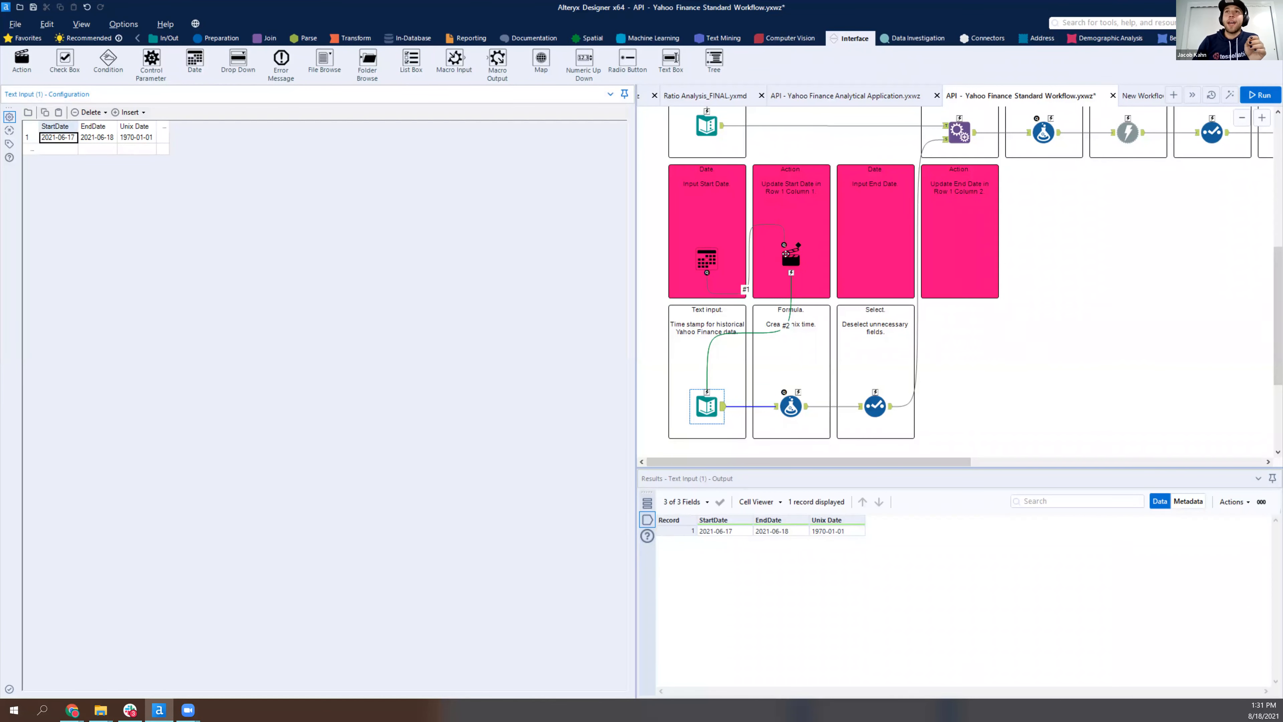
Keep the start date Action tool updating row 1 and column 1, and narrow the configuration area
click(790, 258)
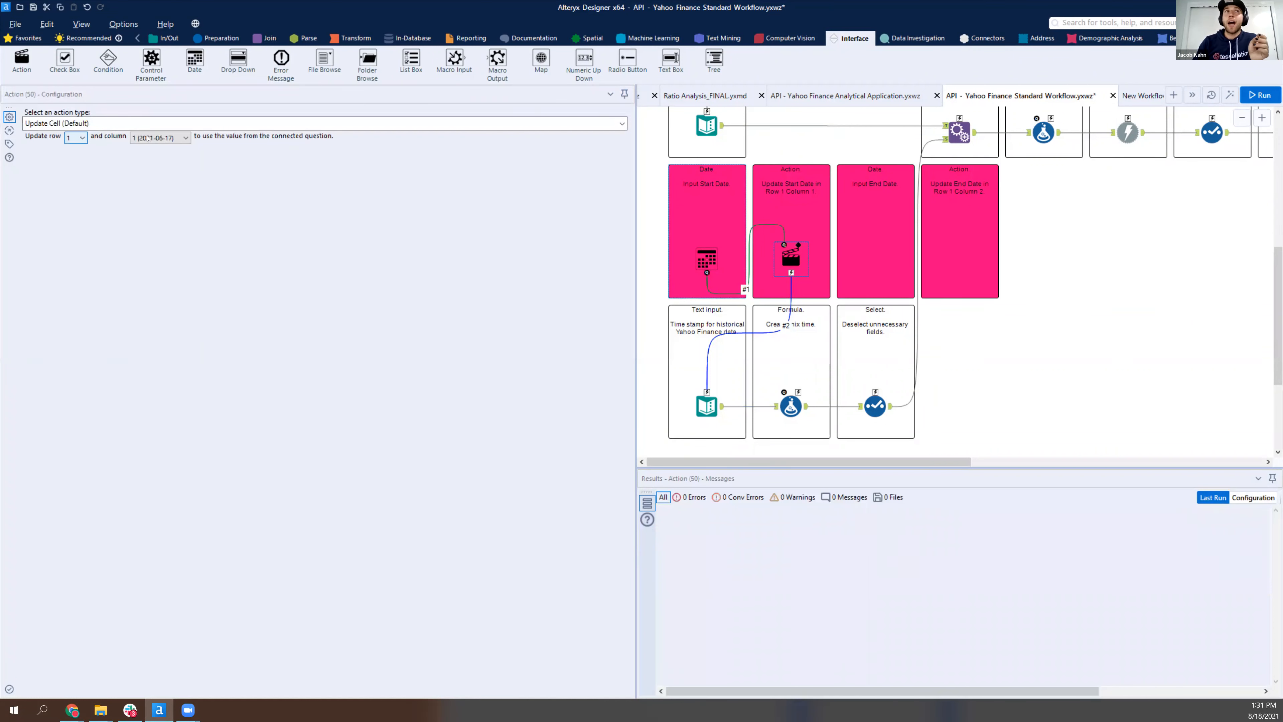
click(159, 137)
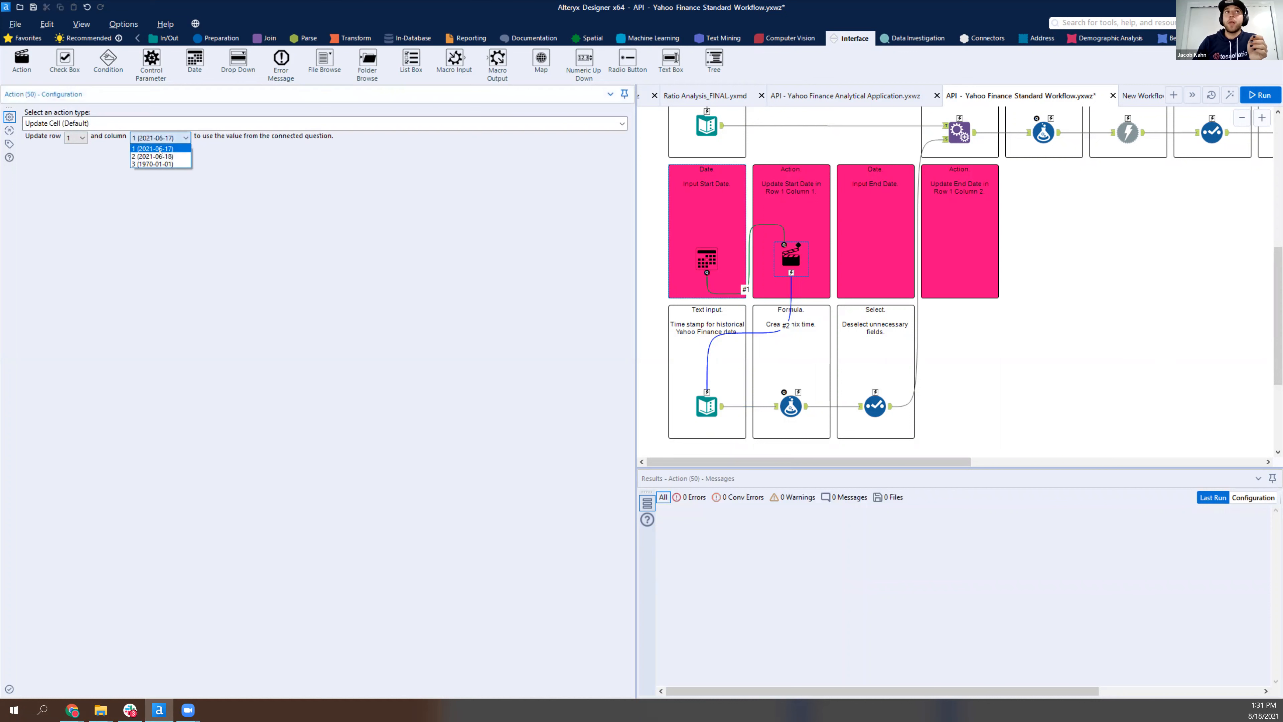
click(172, 138)
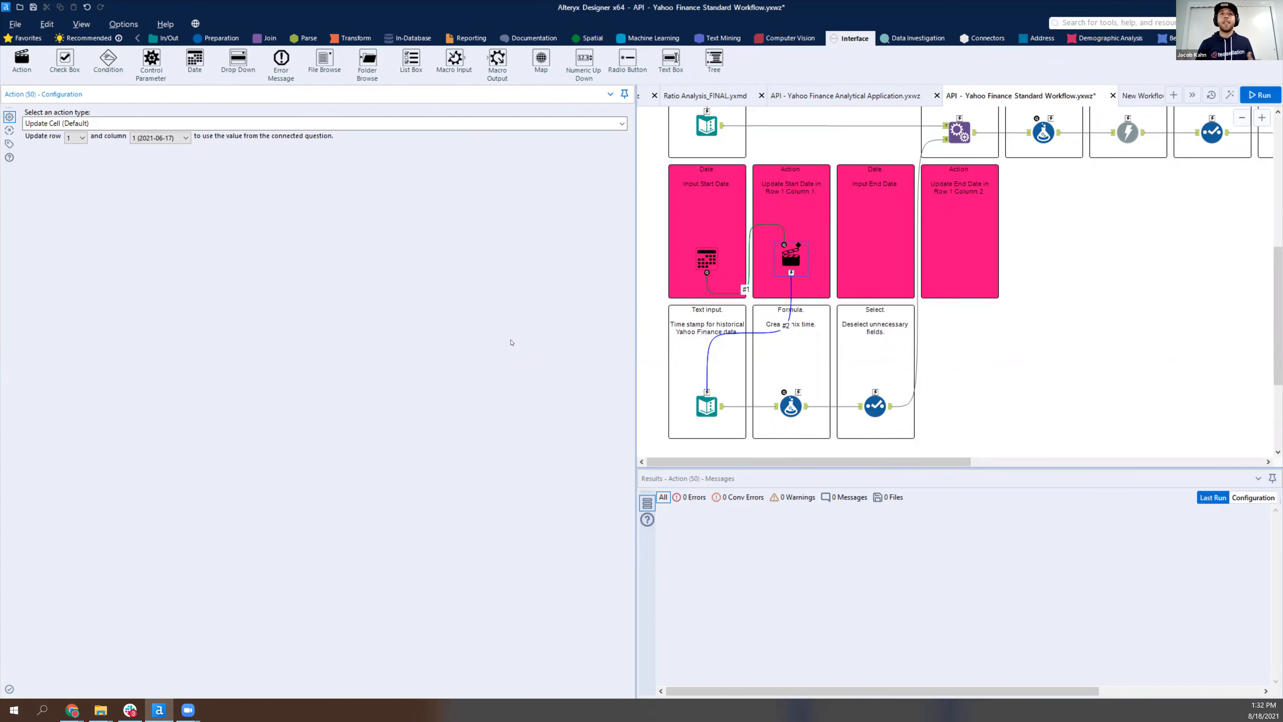
drag(636, 343, 527, 343)
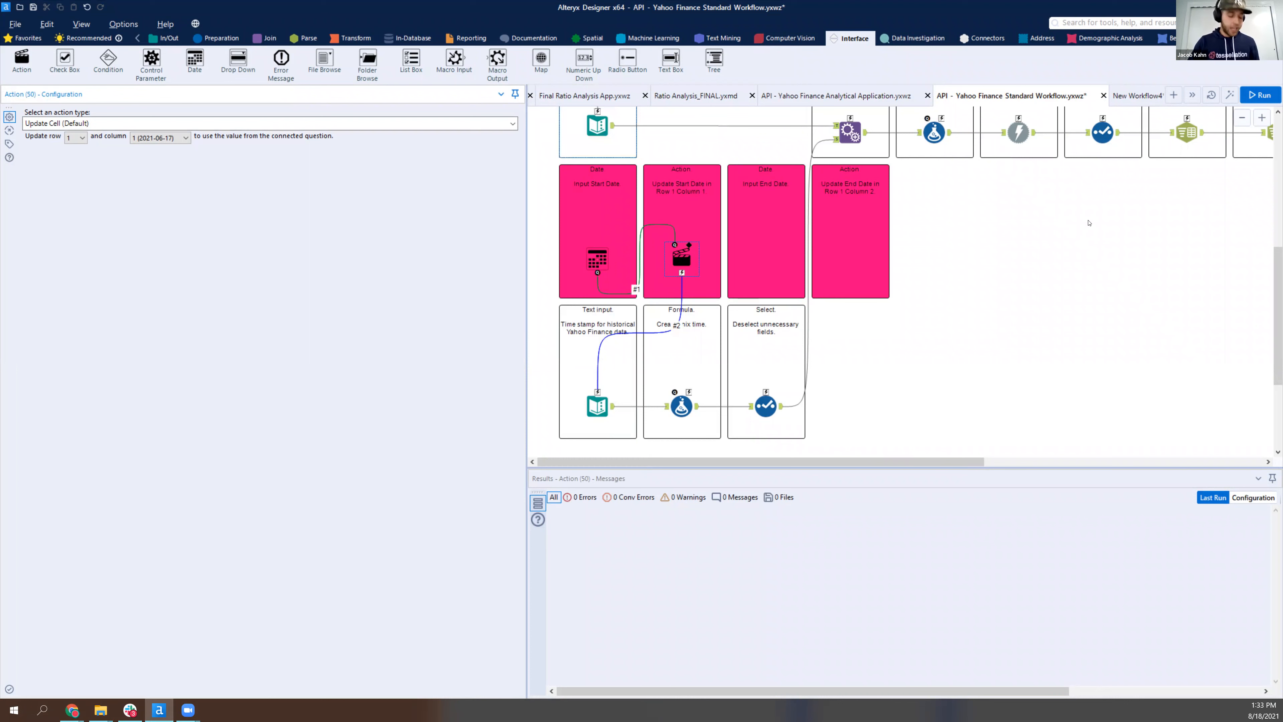
Save the workflow, and preview the analytic app's Stock Symbol and Start Date questions before cancelling the preview
click(1048, 96)
key(ctrl+s)
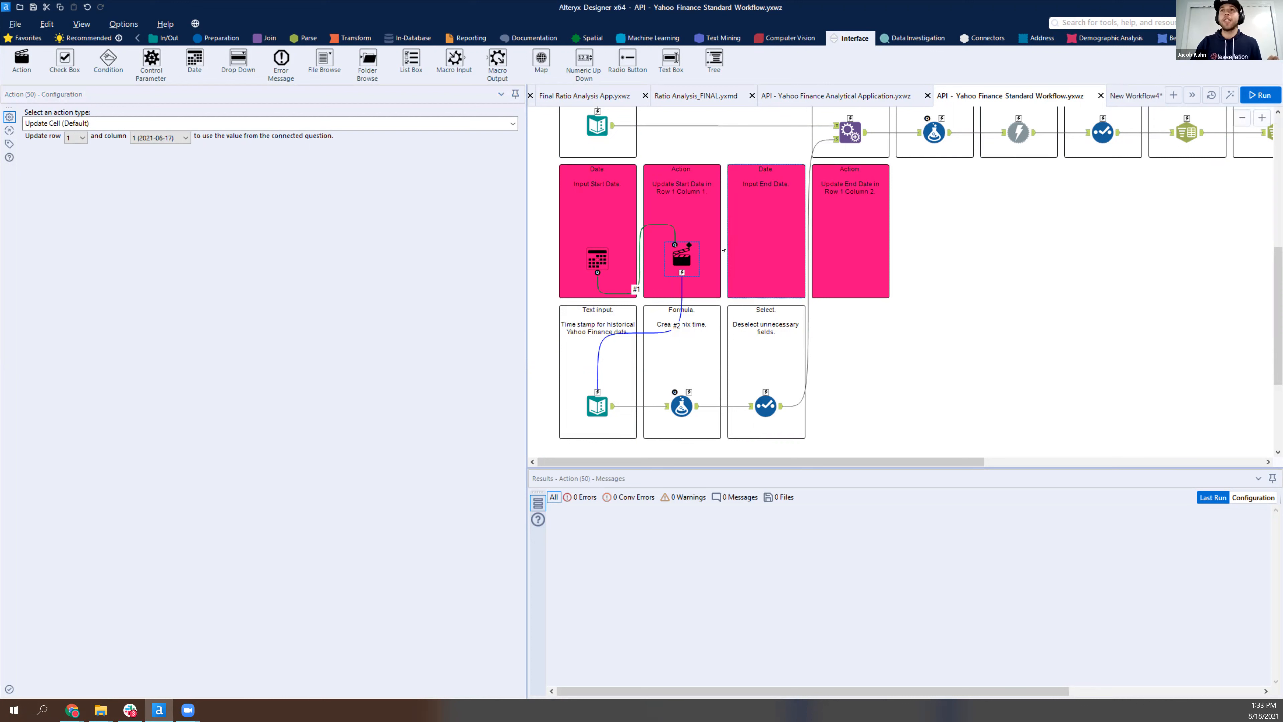
click(1230, 95)
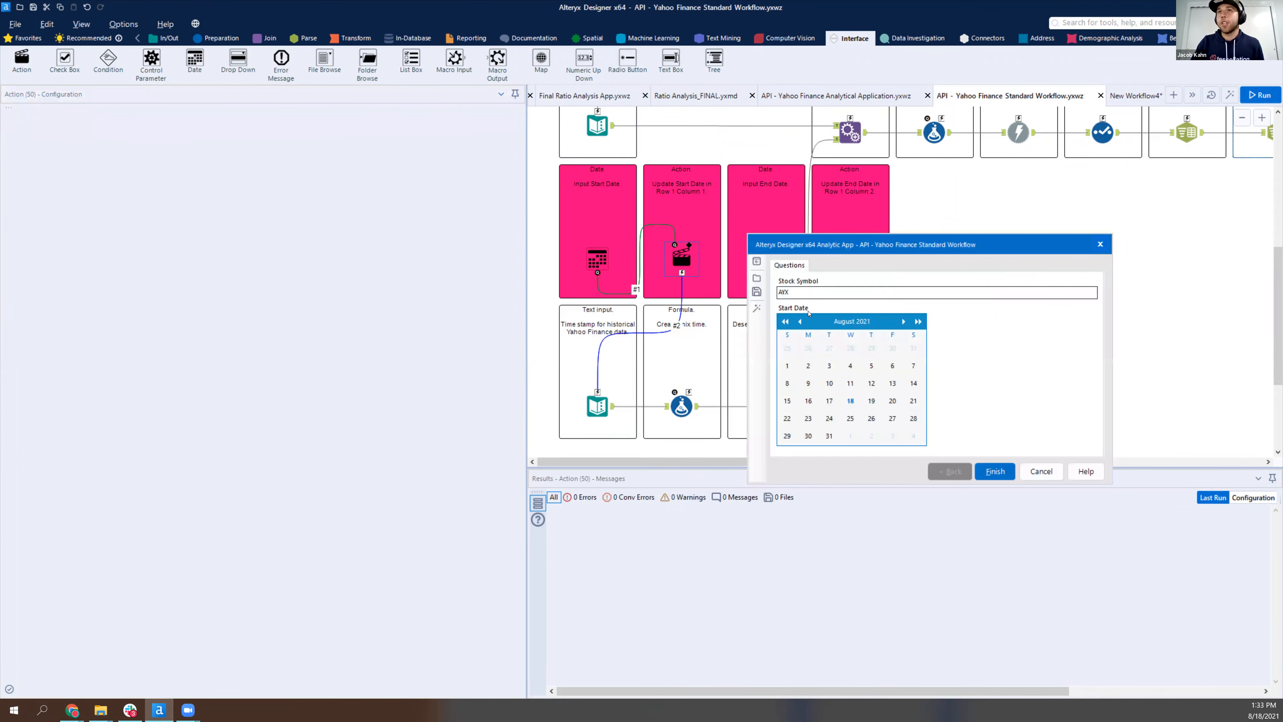
click(1041, 471)
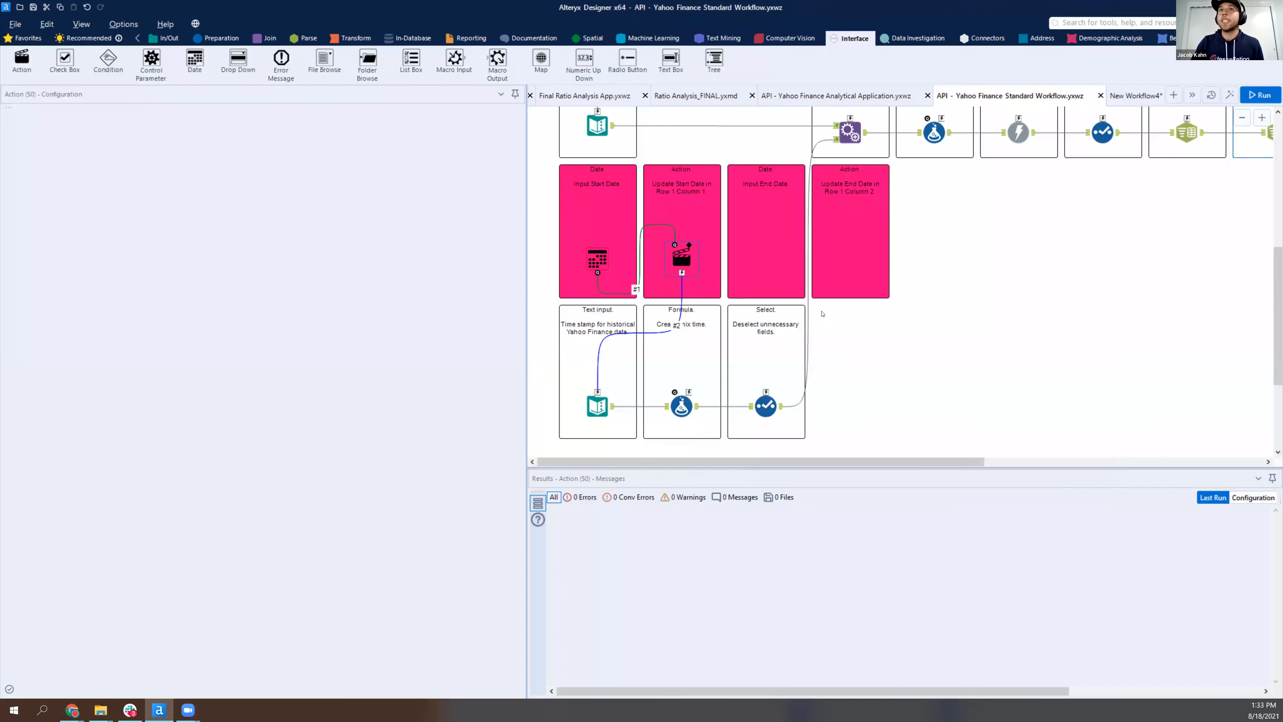
Duplicate the Start Date tool into the Input End Date container and set the copy's question text to End Date
click(597, 406)
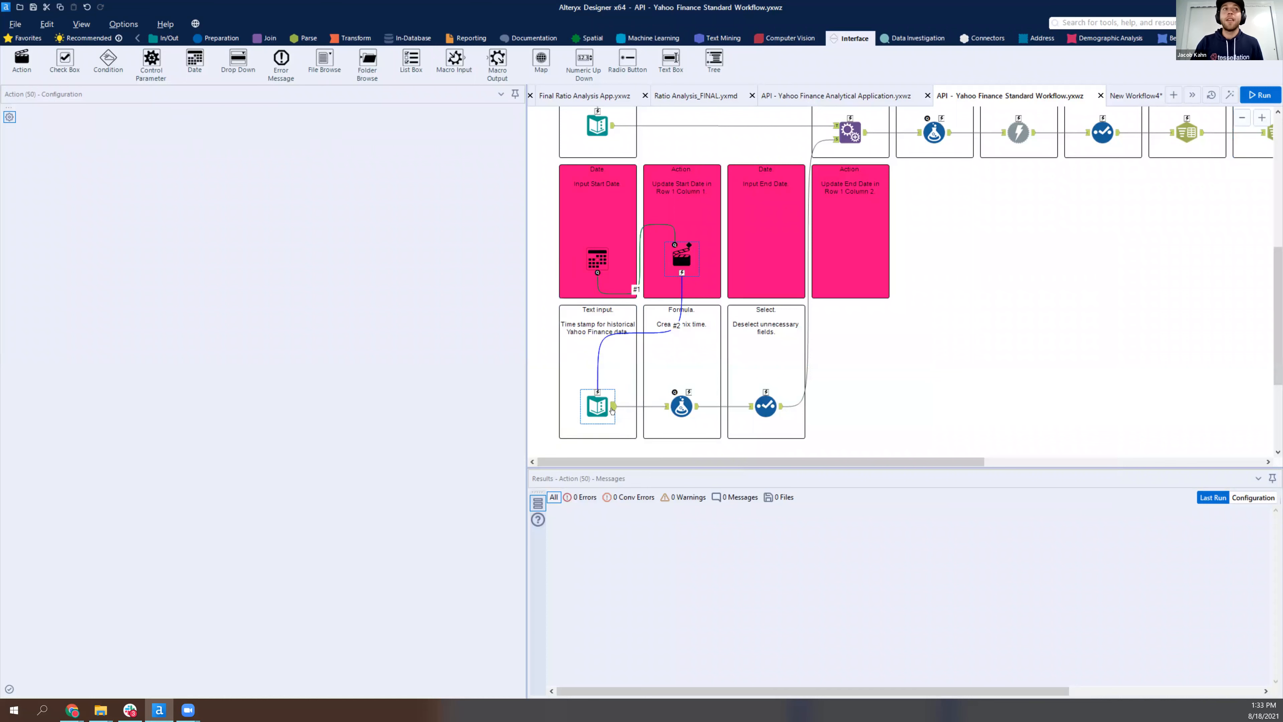
click(103, 138)
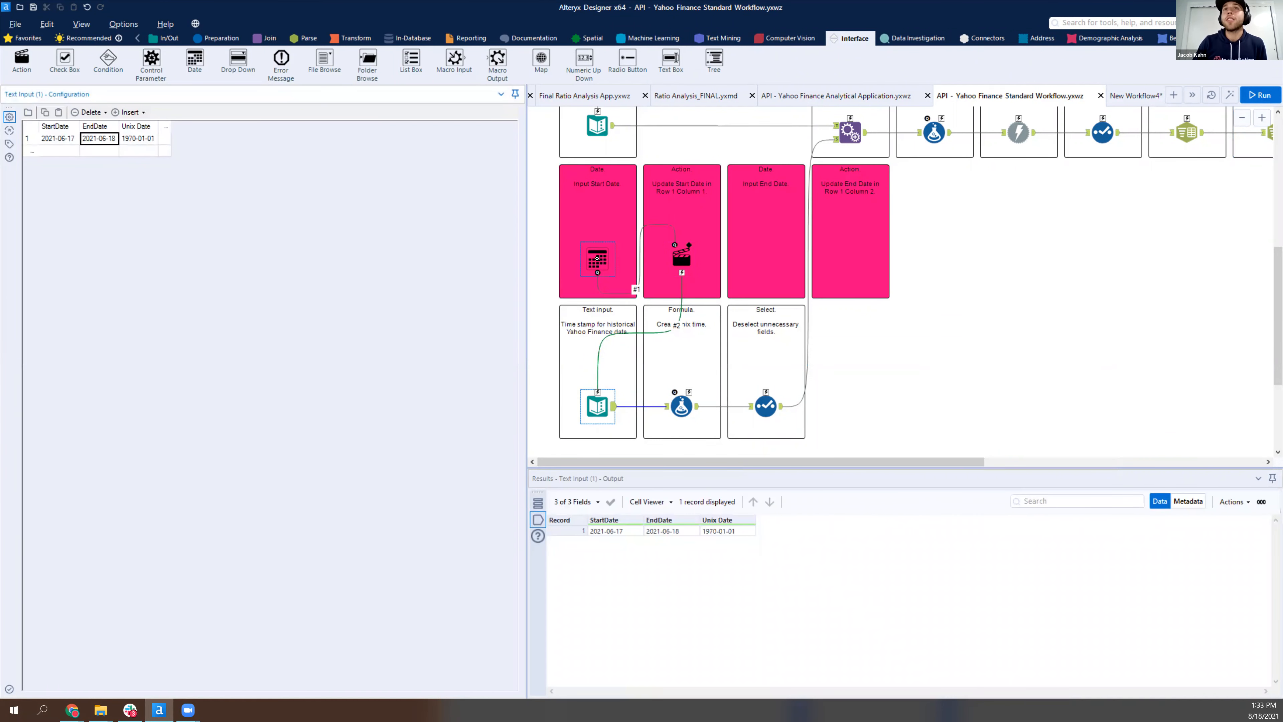
click(597, 259)
right_click(597, 258)
click(624, 278)
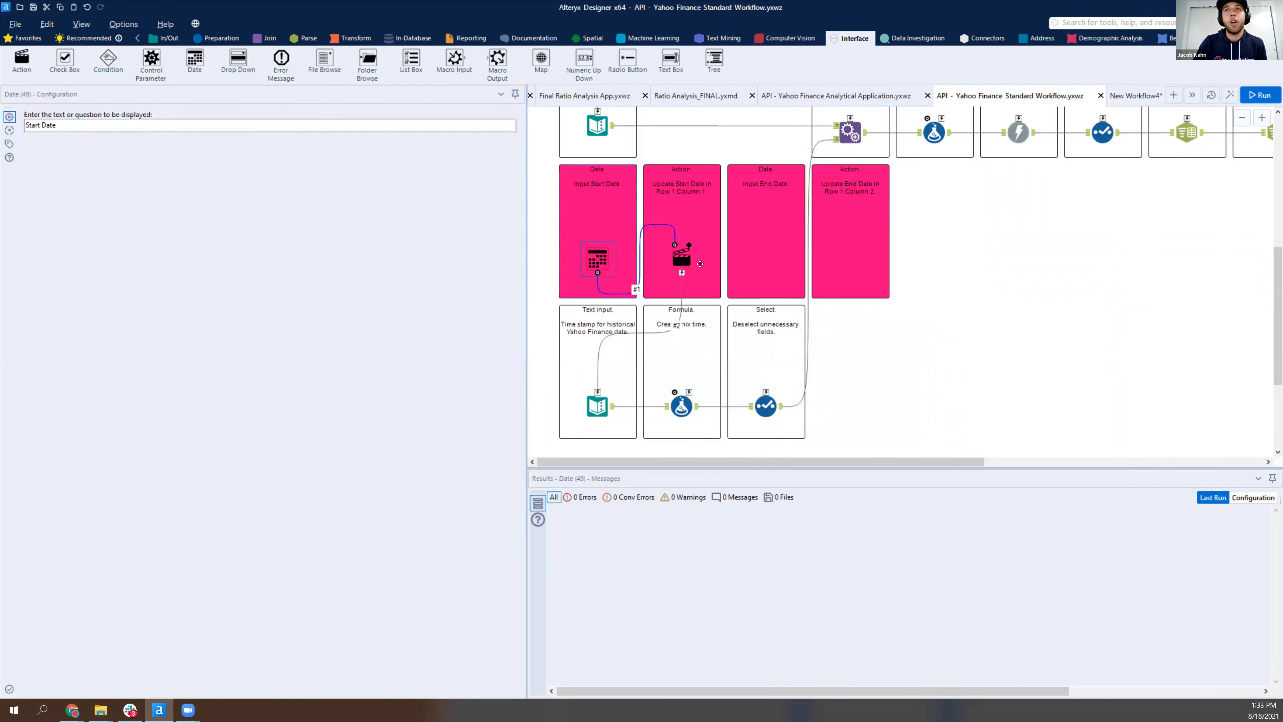
click(759, 258)
right_click(759, 257)
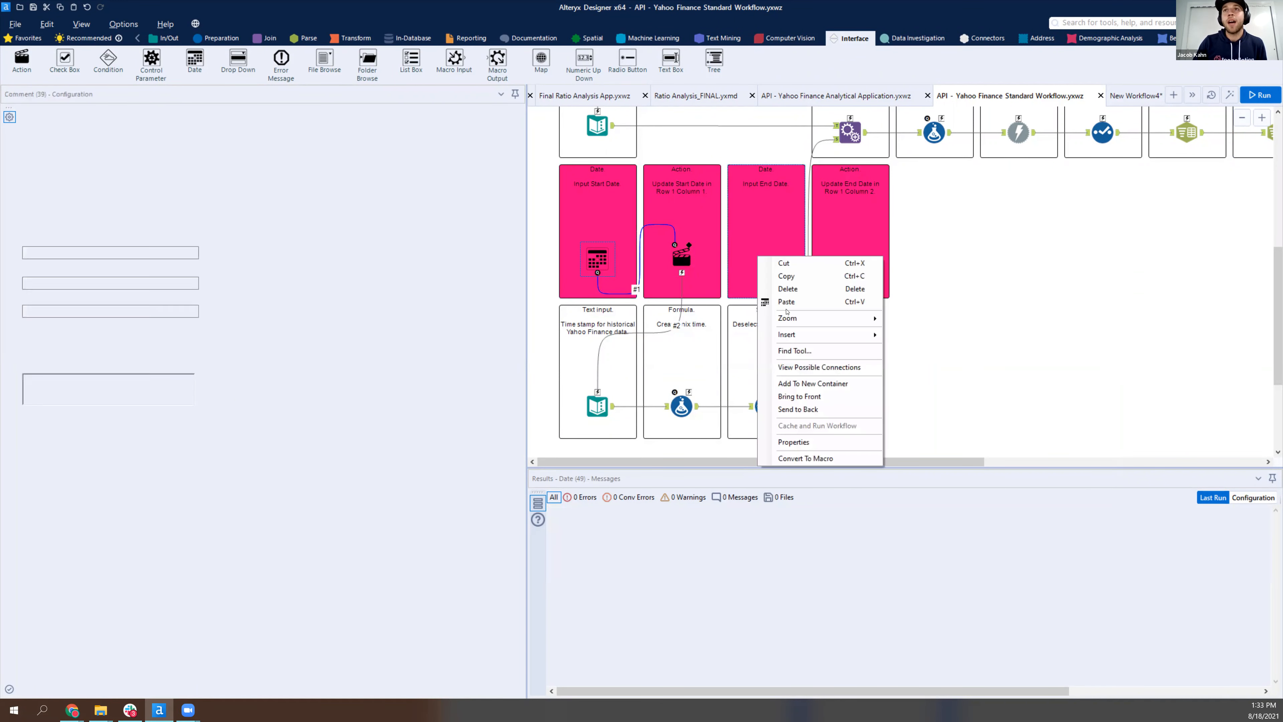
click(786, 302)
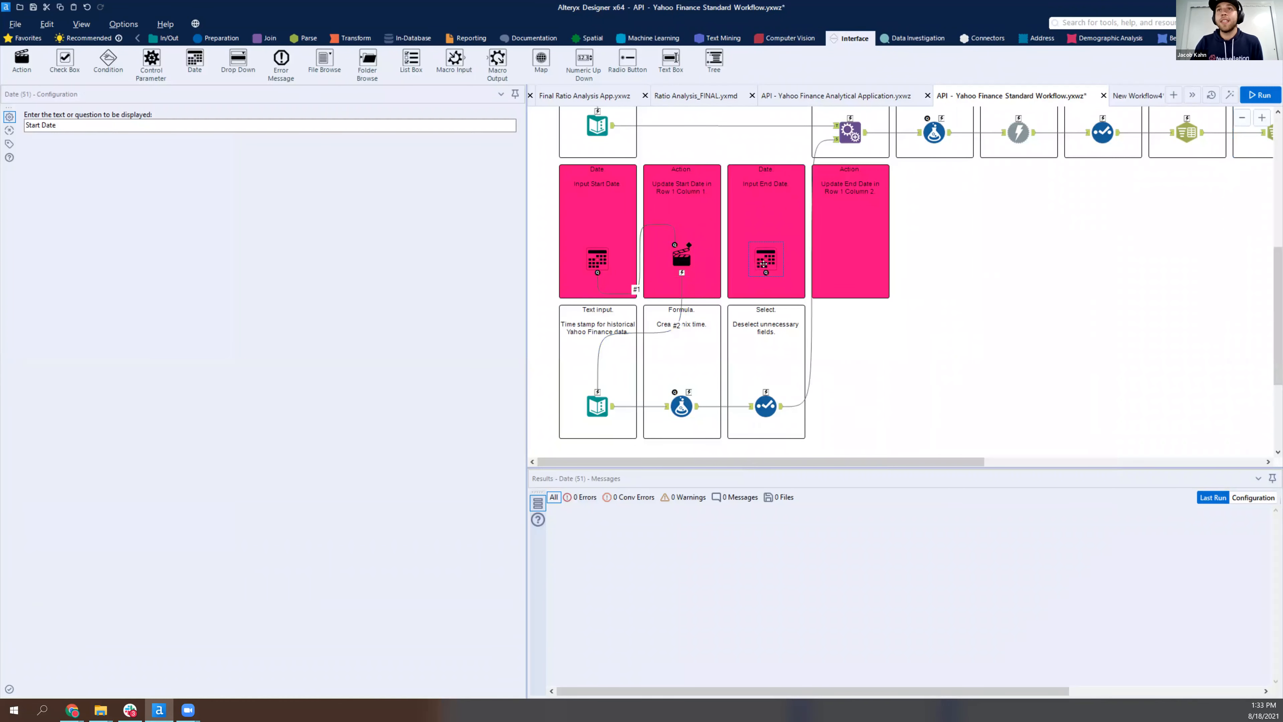
double_click(31, 124)
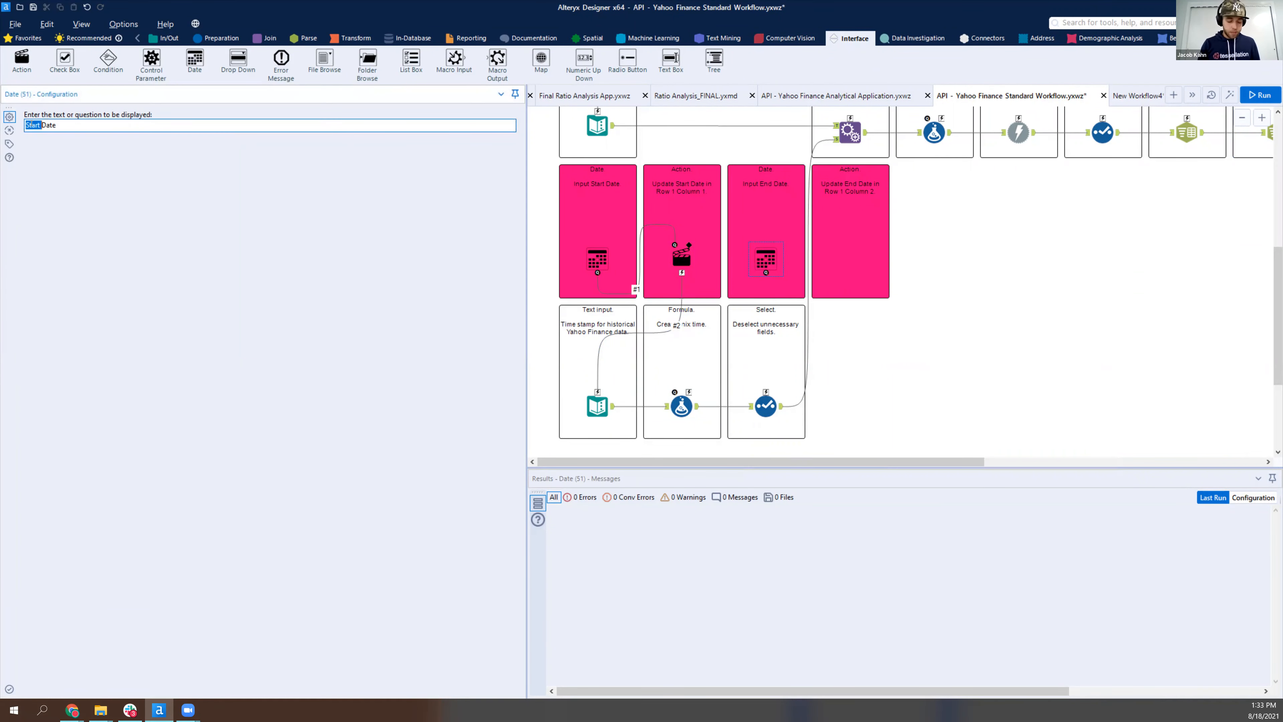
text(End)
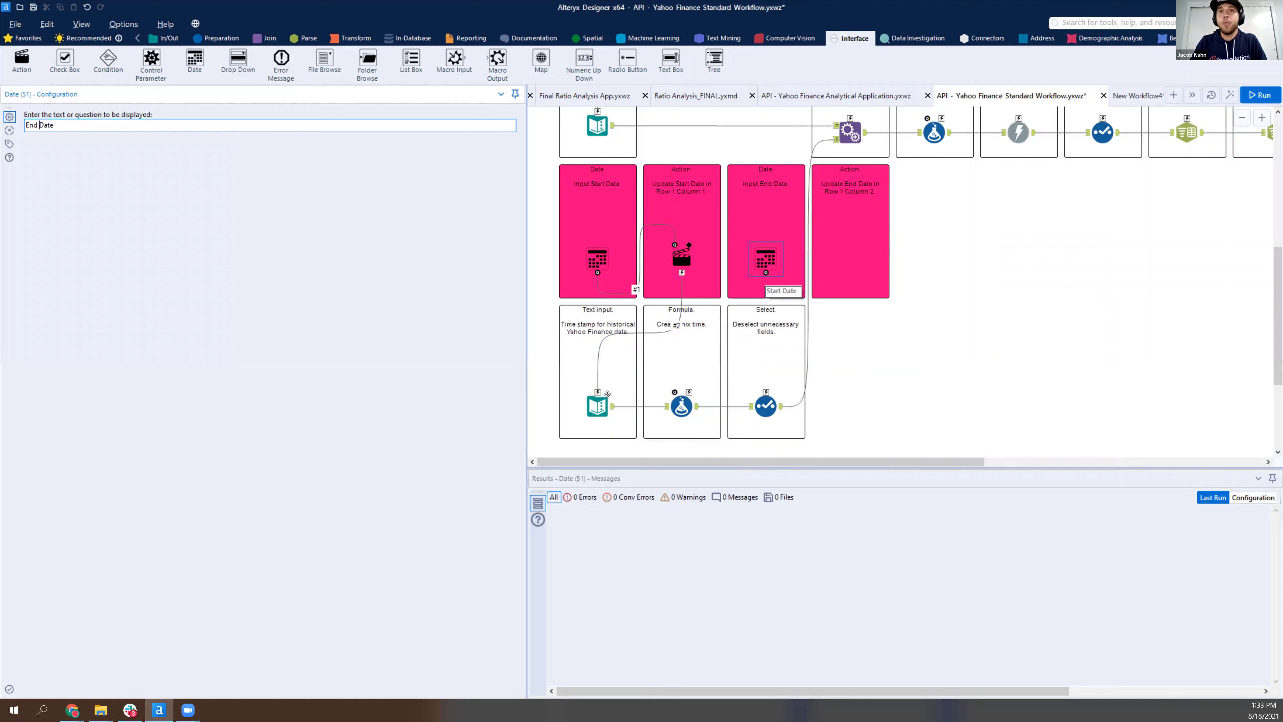
Connect the End Date tool through a new Action tool to the time stamp Text Input, updating row 1 and column 2
drag(21, 59, 845, 258)
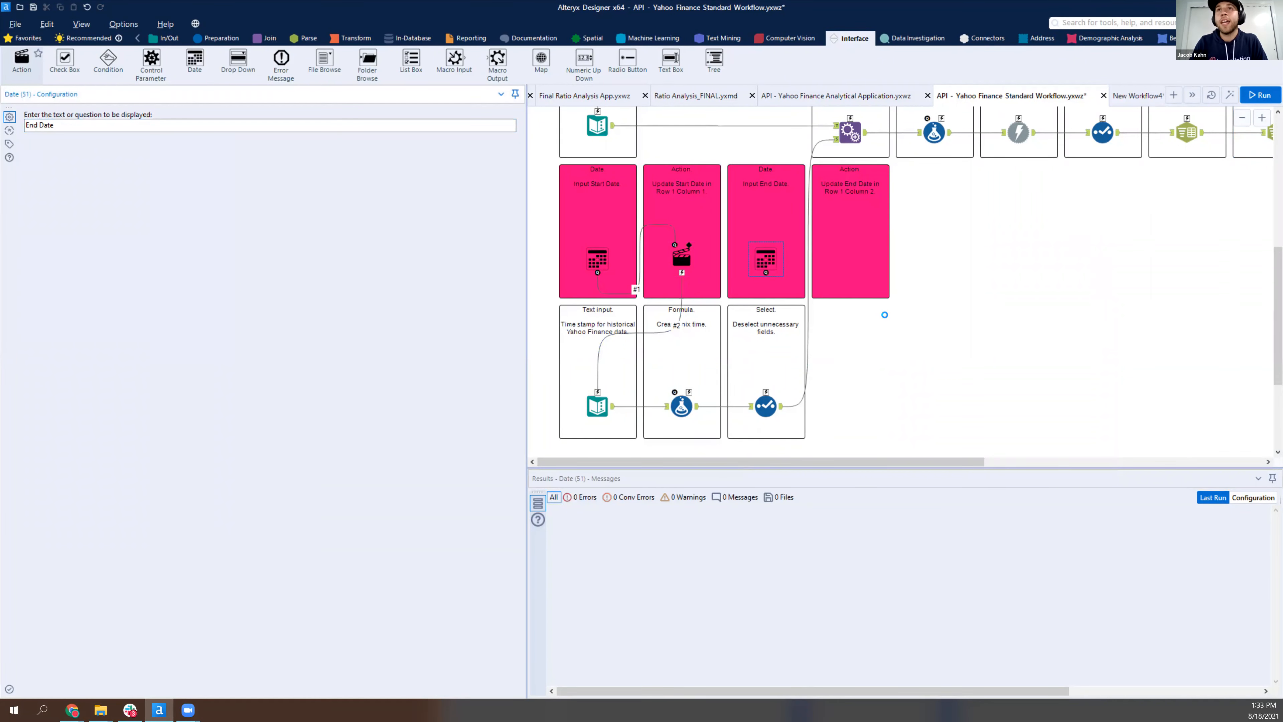
drag(851, 273, 611, 405)
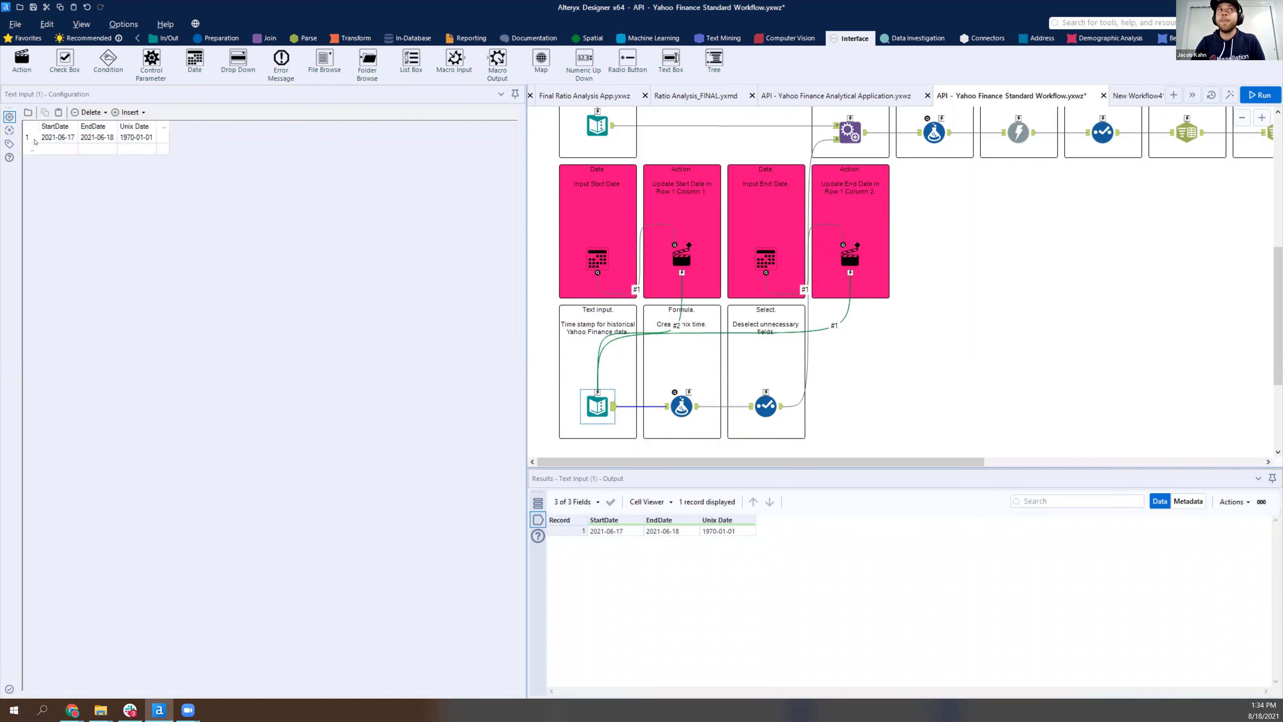
click(97, 137)
click(850, 258)
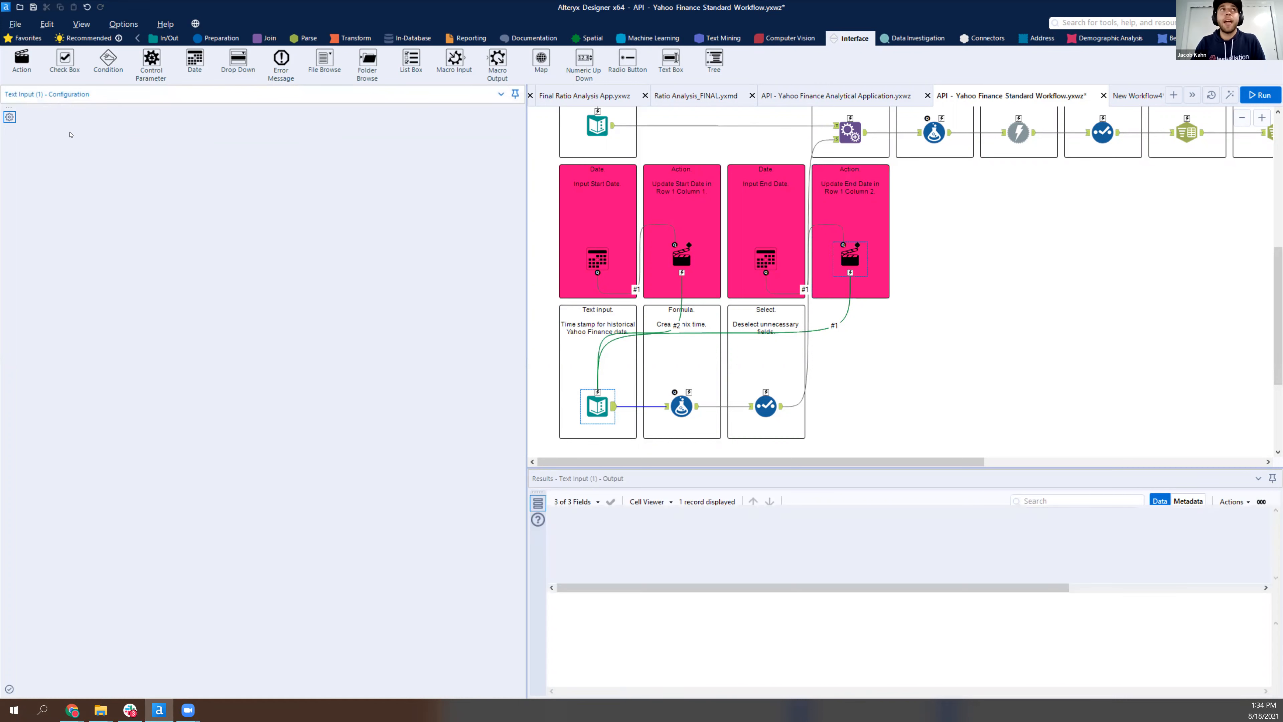
click(76, 138)
click(147, 155)
click(160, 138)
click(154, 156)
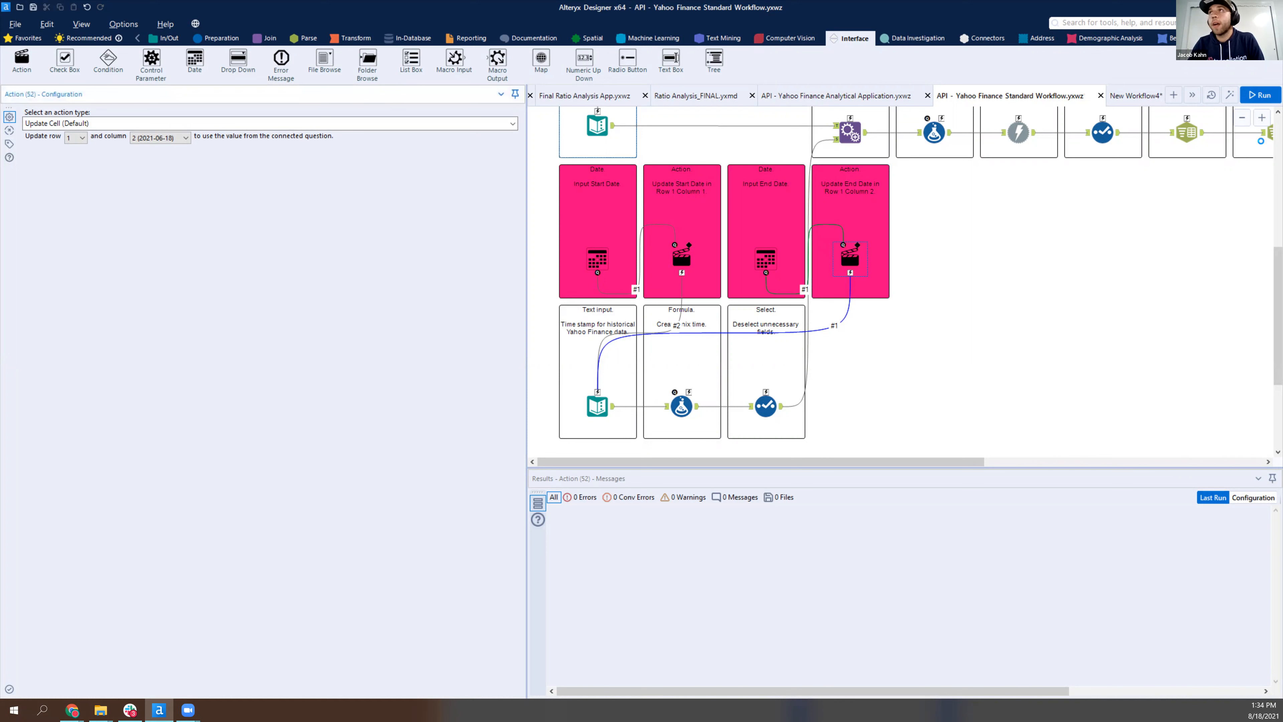
Run the workflow and inspect the Date values of both records in the final Browse tool
click(1259, 240)
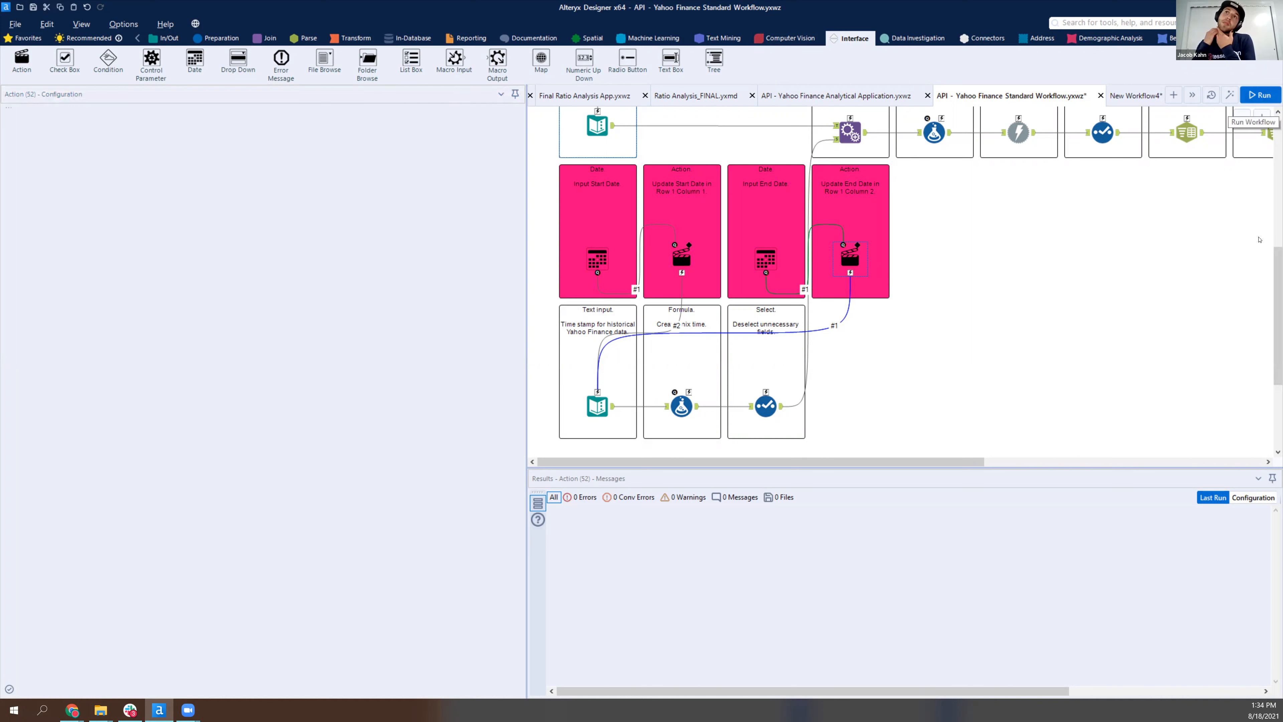
key(ctrl+r)
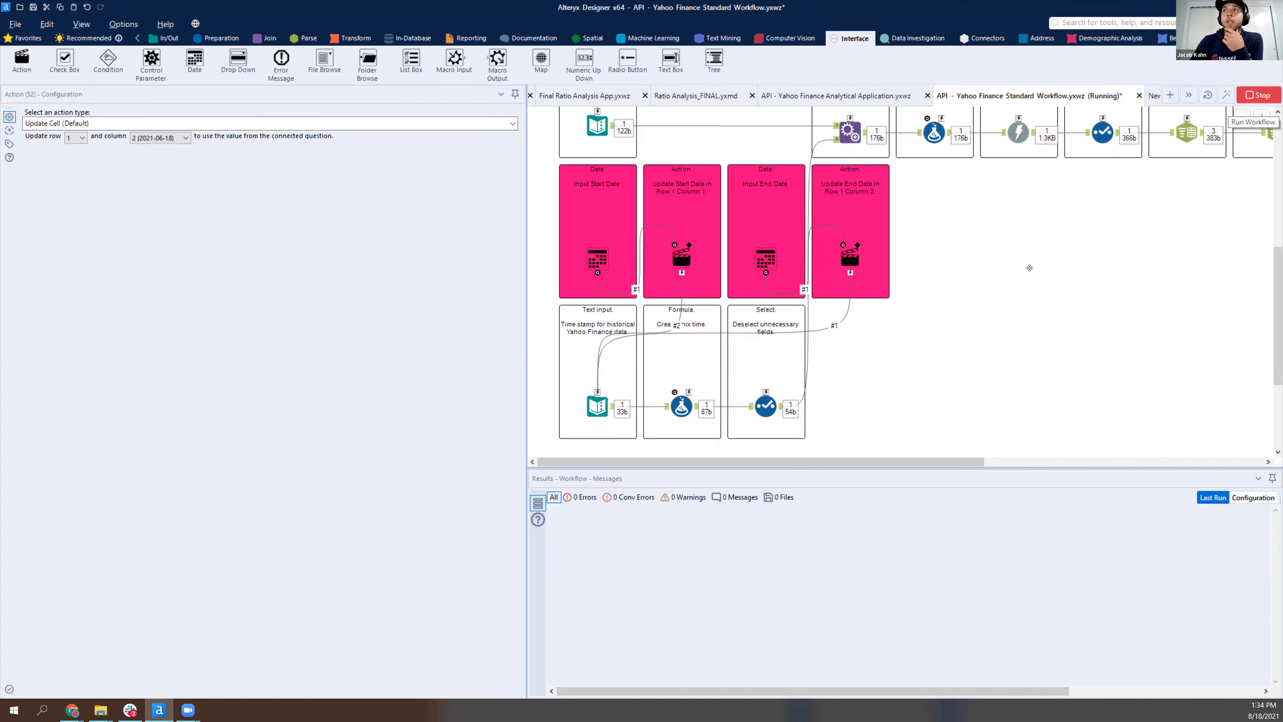
drag(1259, 240, 734, 349)
click(1048, 260)
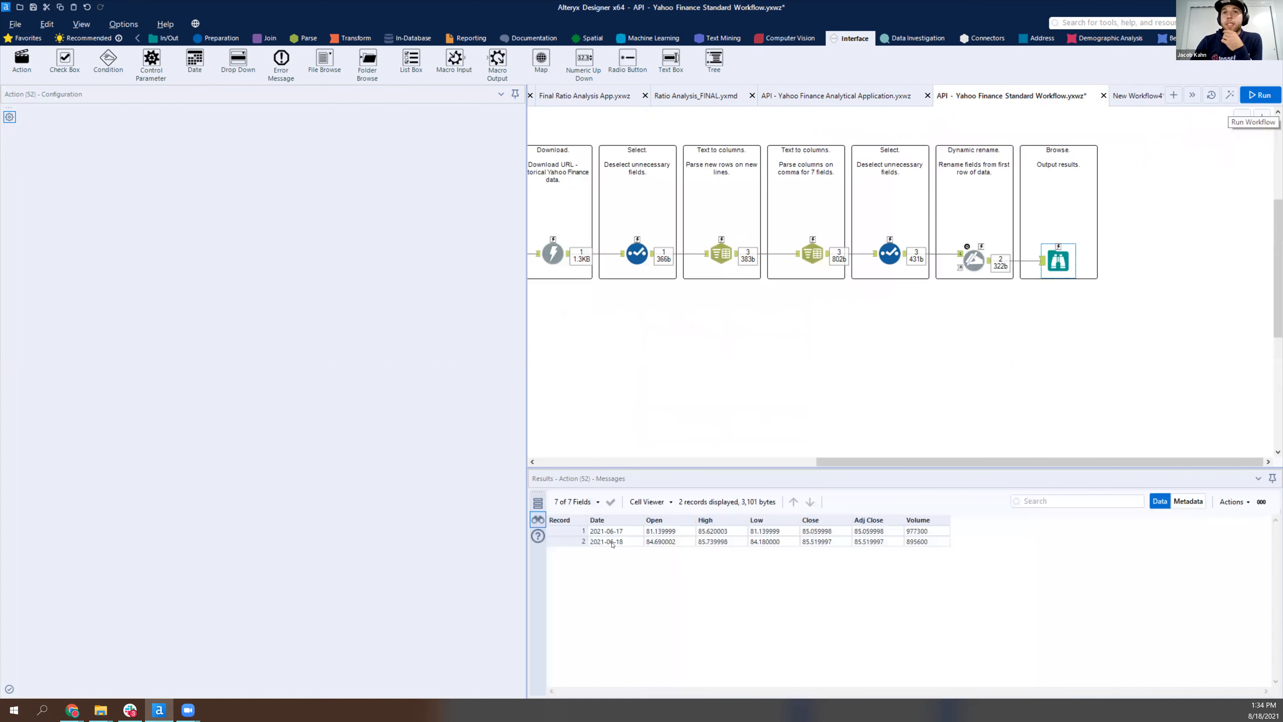
click(607, 532)
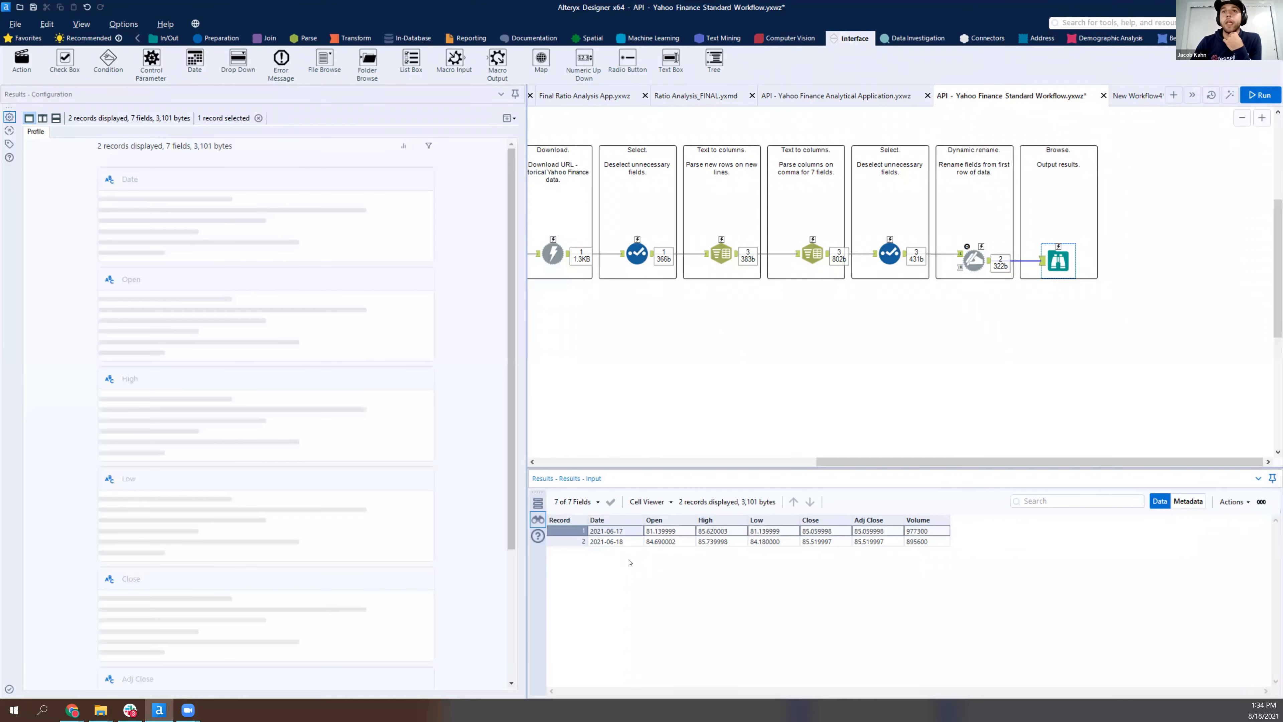
click(609, 541)
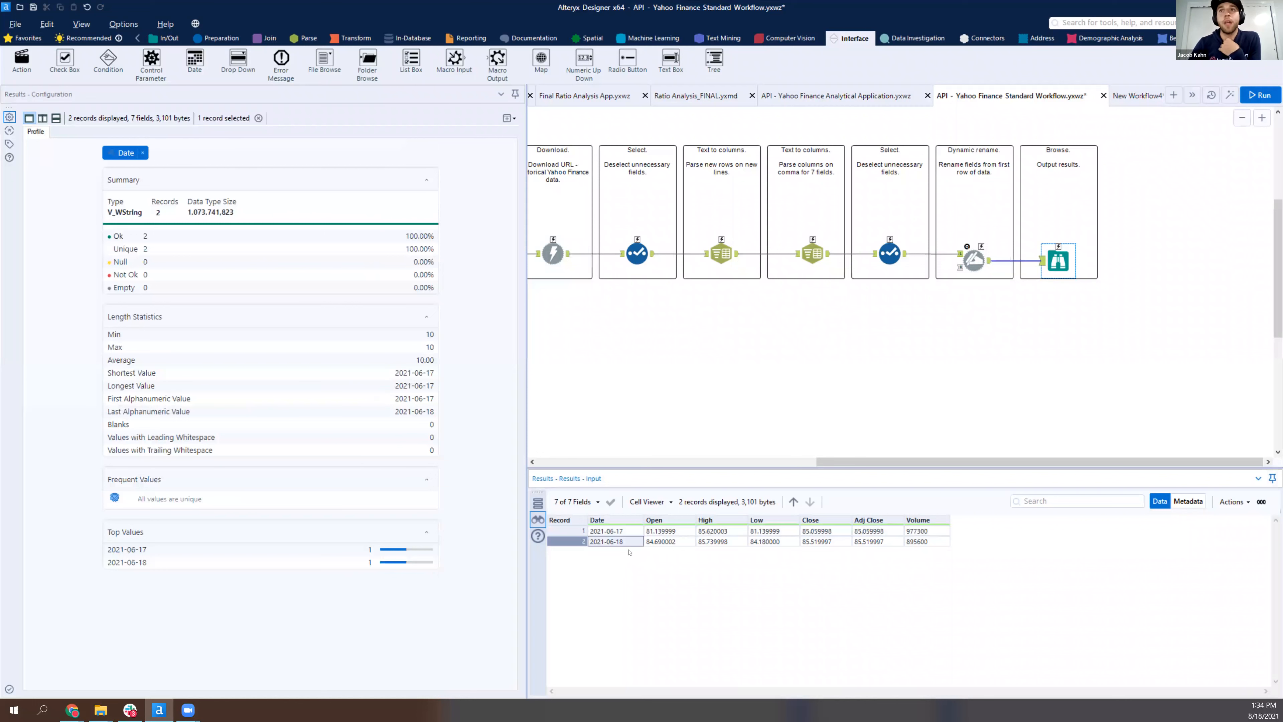
Run the analytic app for PLTR from August 2 to August 6, 2021, and close the results
scroll(726, 416, left, 8)
click(728, 416)
scroll(728, 416, up, 2)
scroll(728, 416, up, 2)
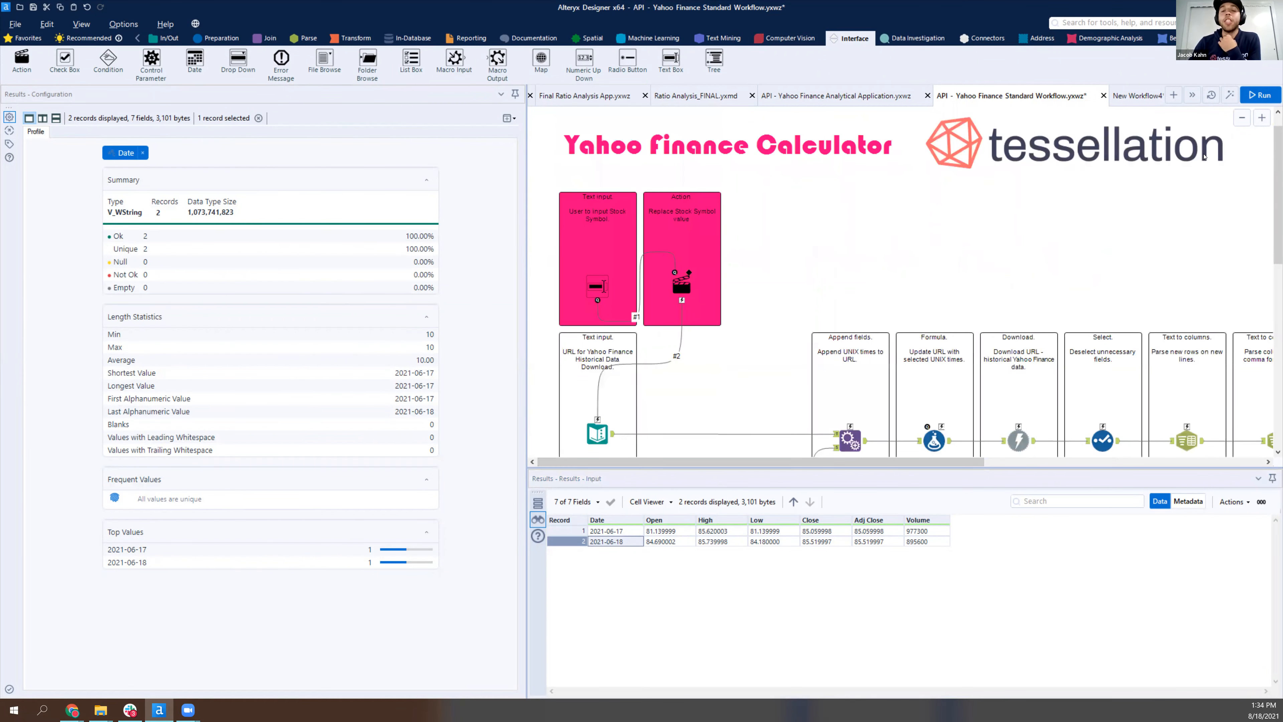
click(1231, 96)
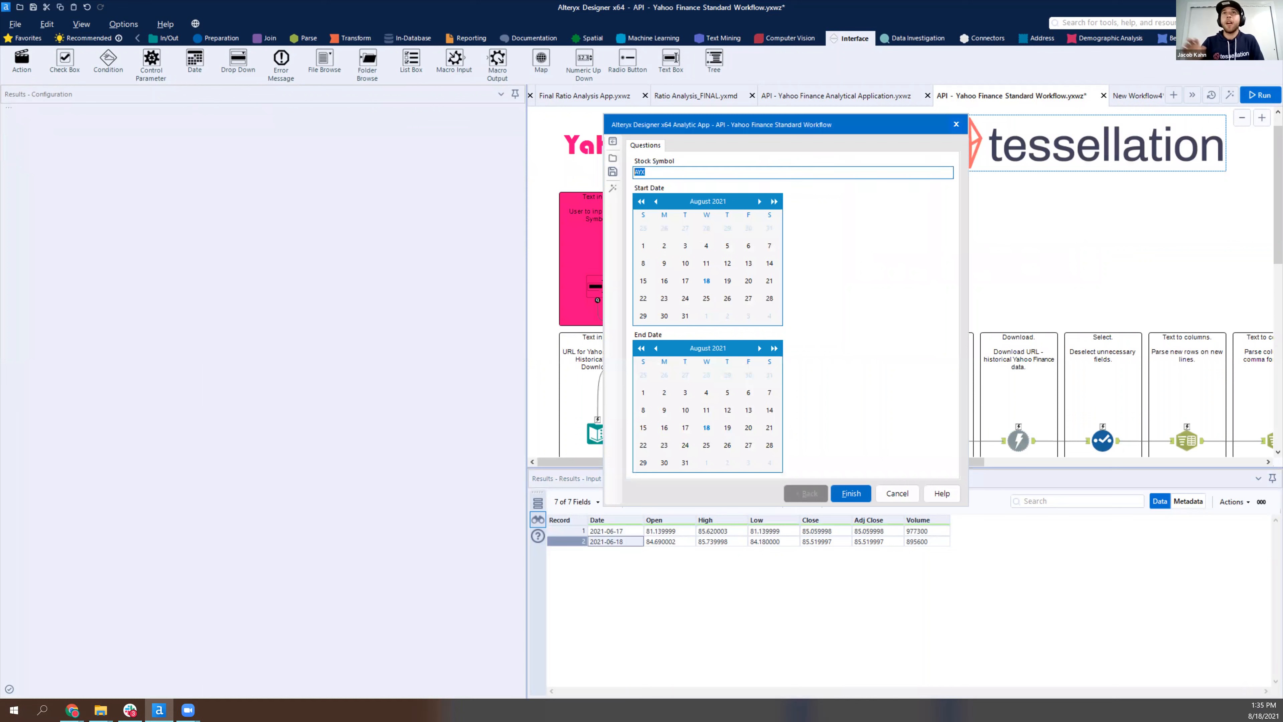
text(PLTR)
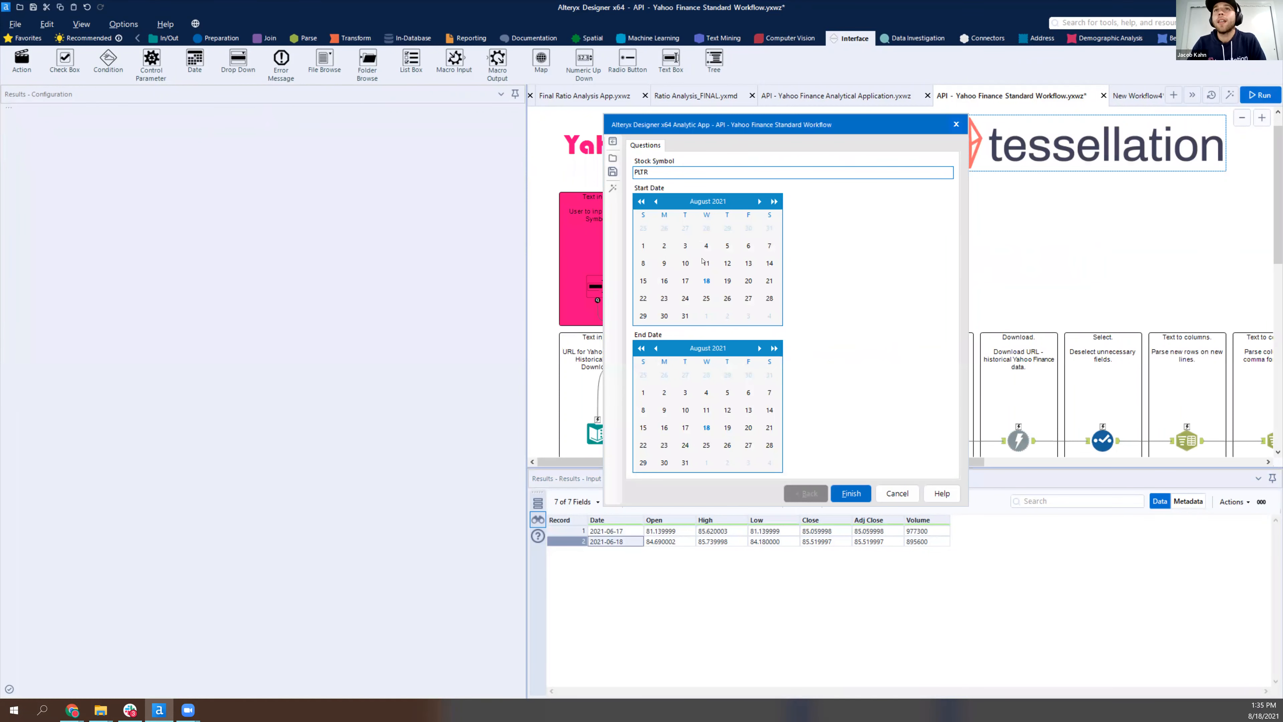
click(664, 246)
click(747, 393)
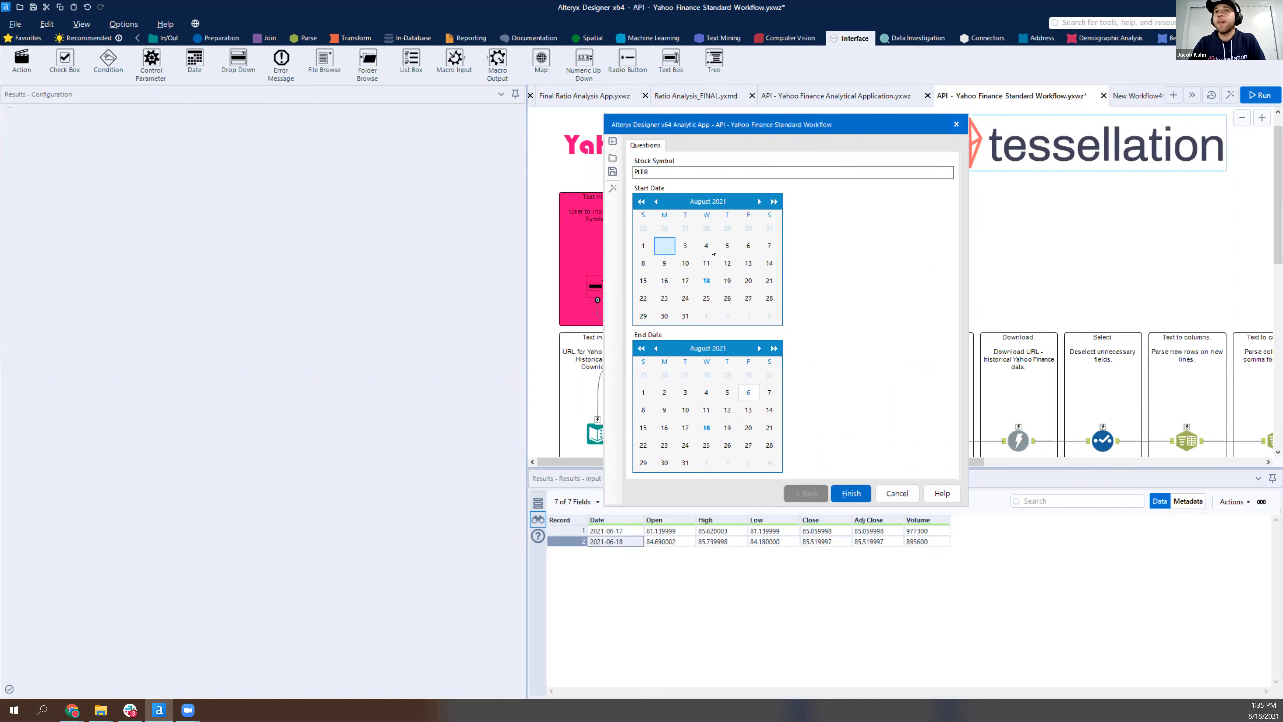
click(844, 494)
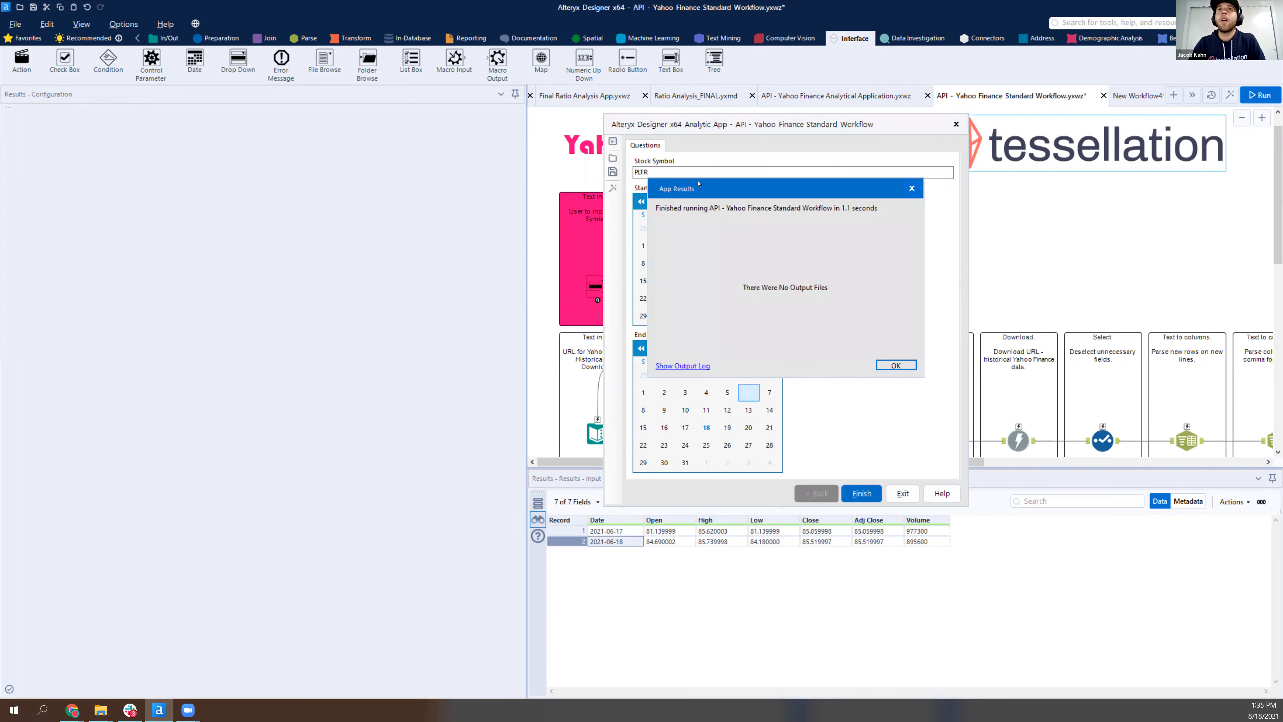
click(895, 365)
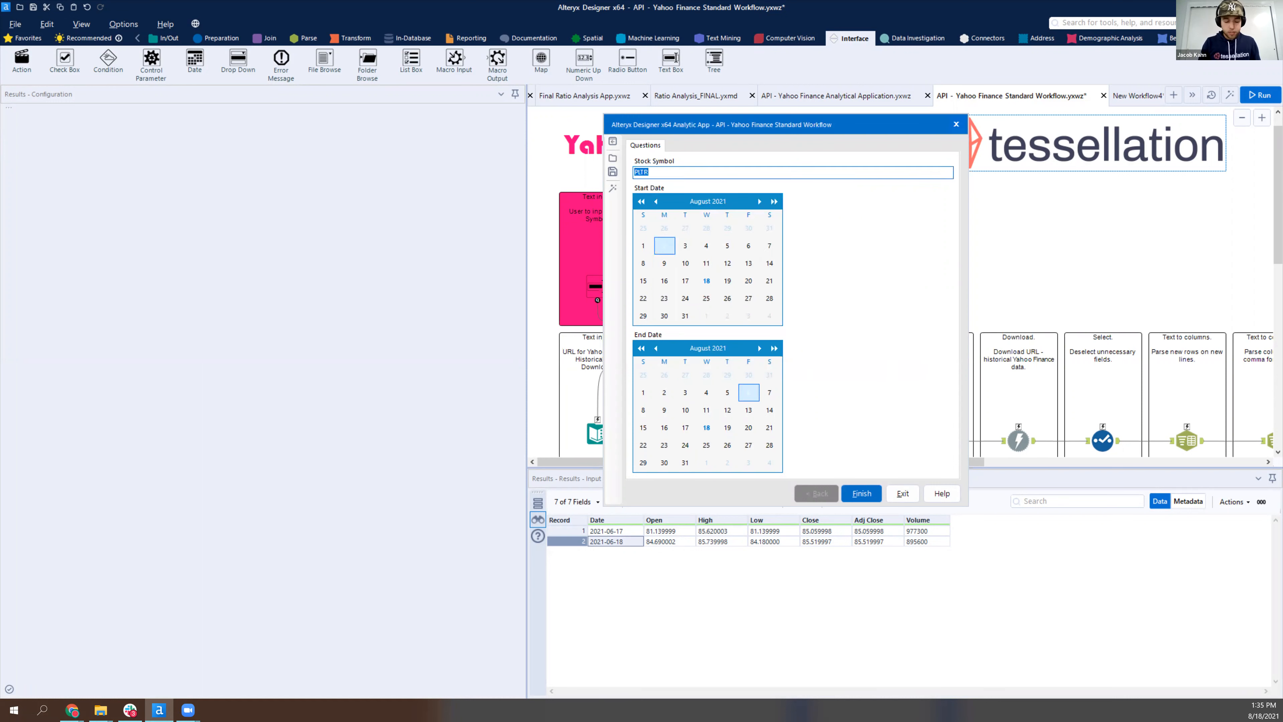
Rerun the app with stock symbol AYX for the same date range and close the results
text(AYX)
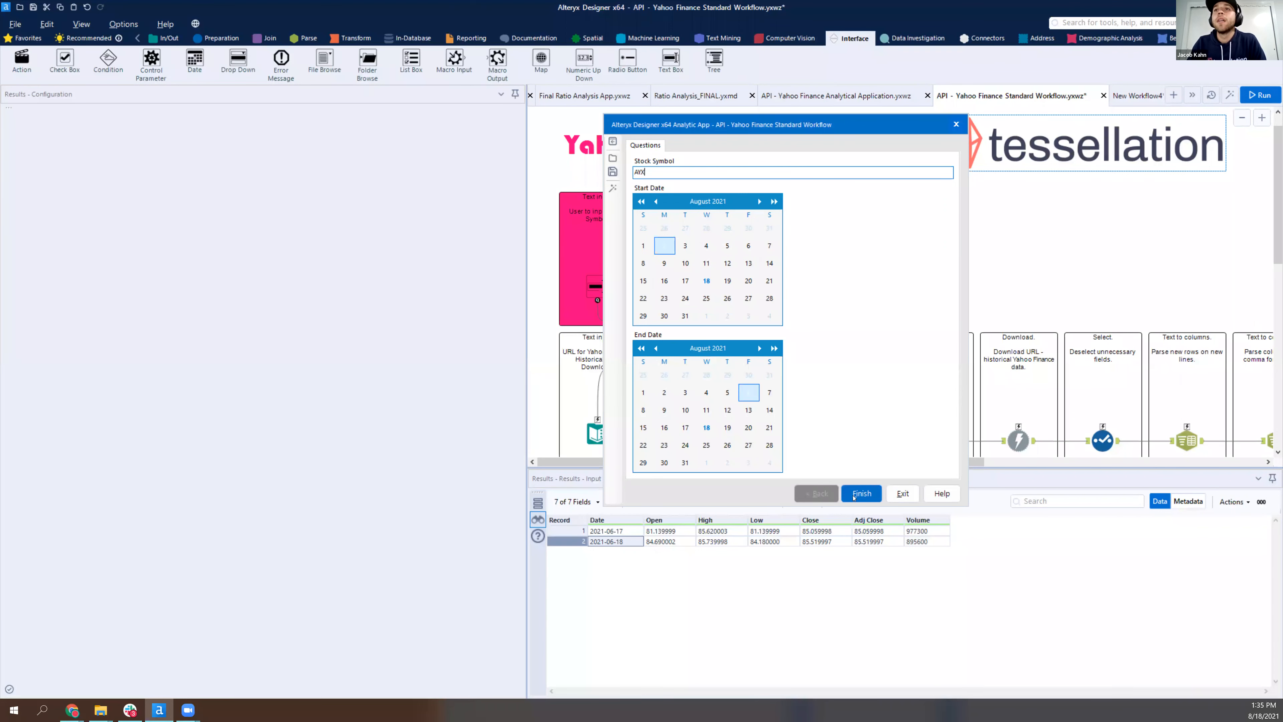
key(Return)
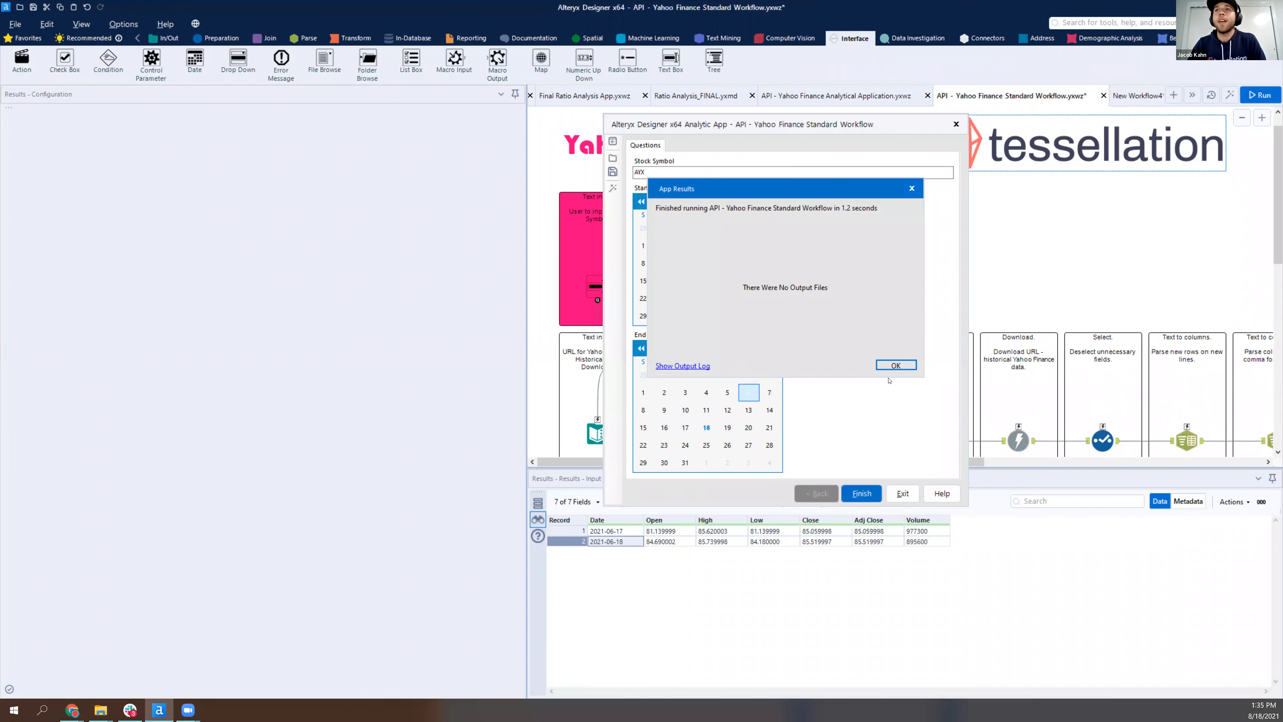
click(896, 365)
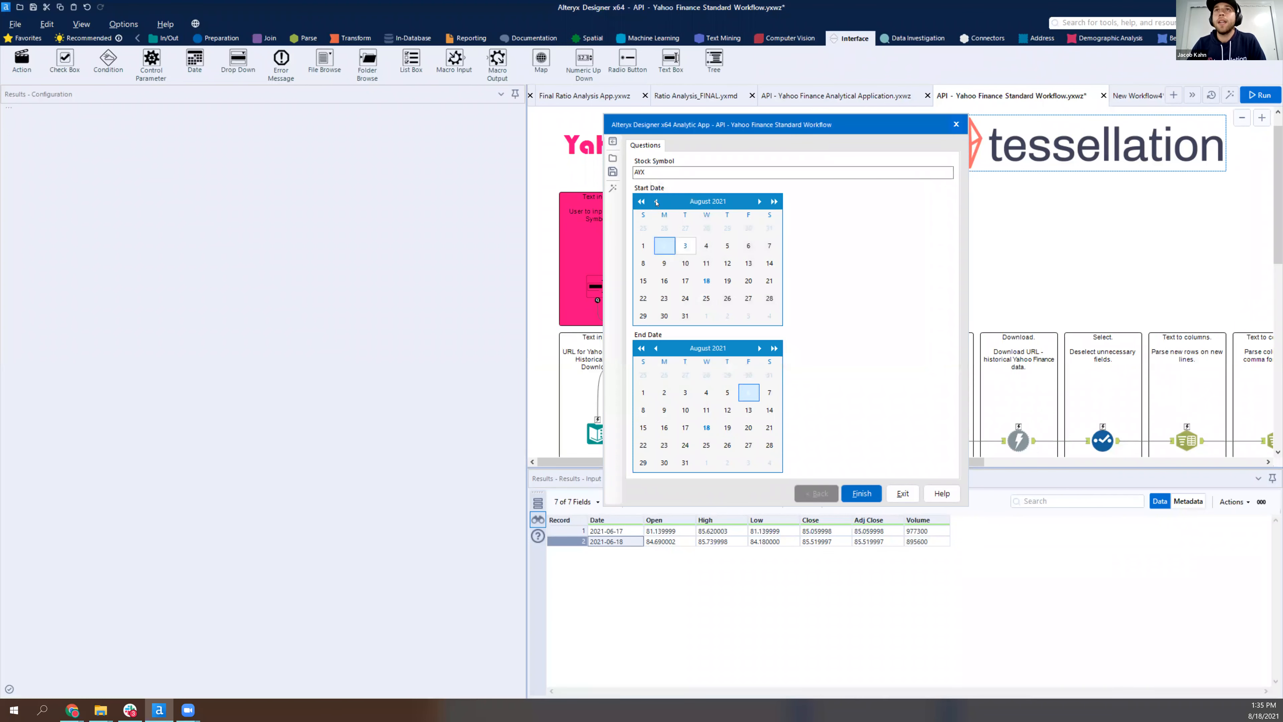
Run the app for June 1, 2021 through July 30, 2021 and close the results
click(656, 201)
click(655, 201)
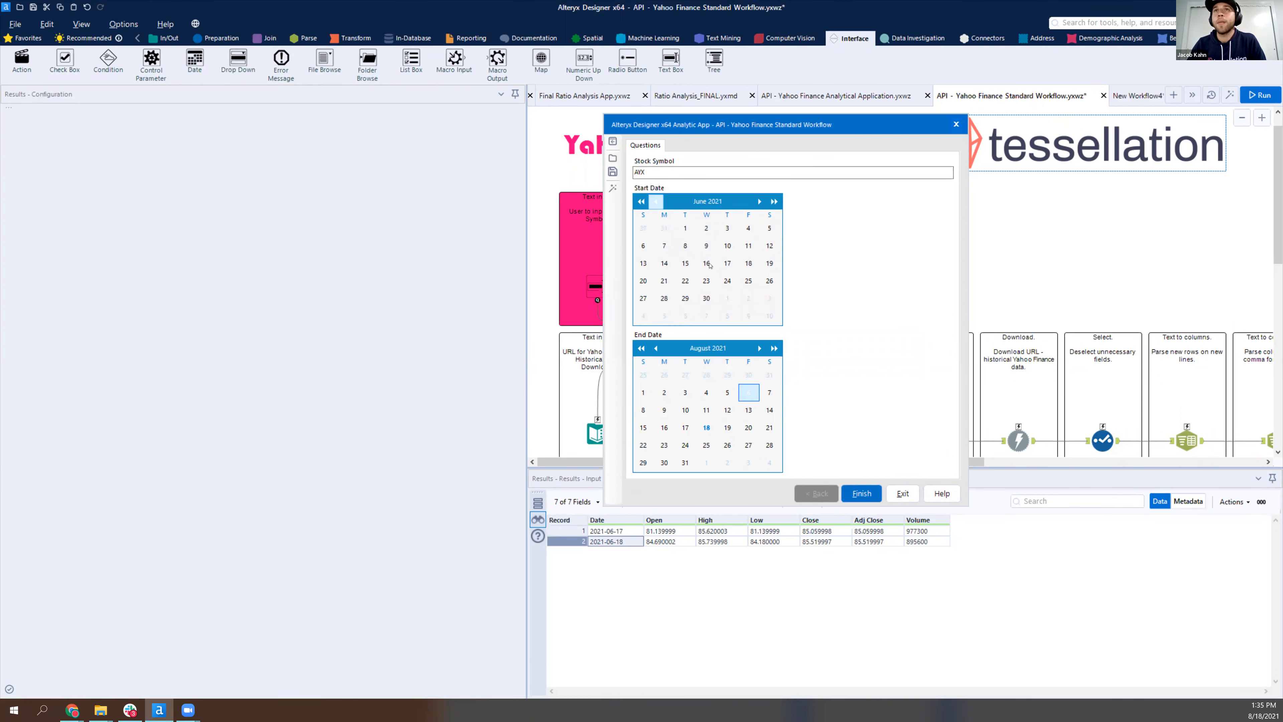
click(685, 228)
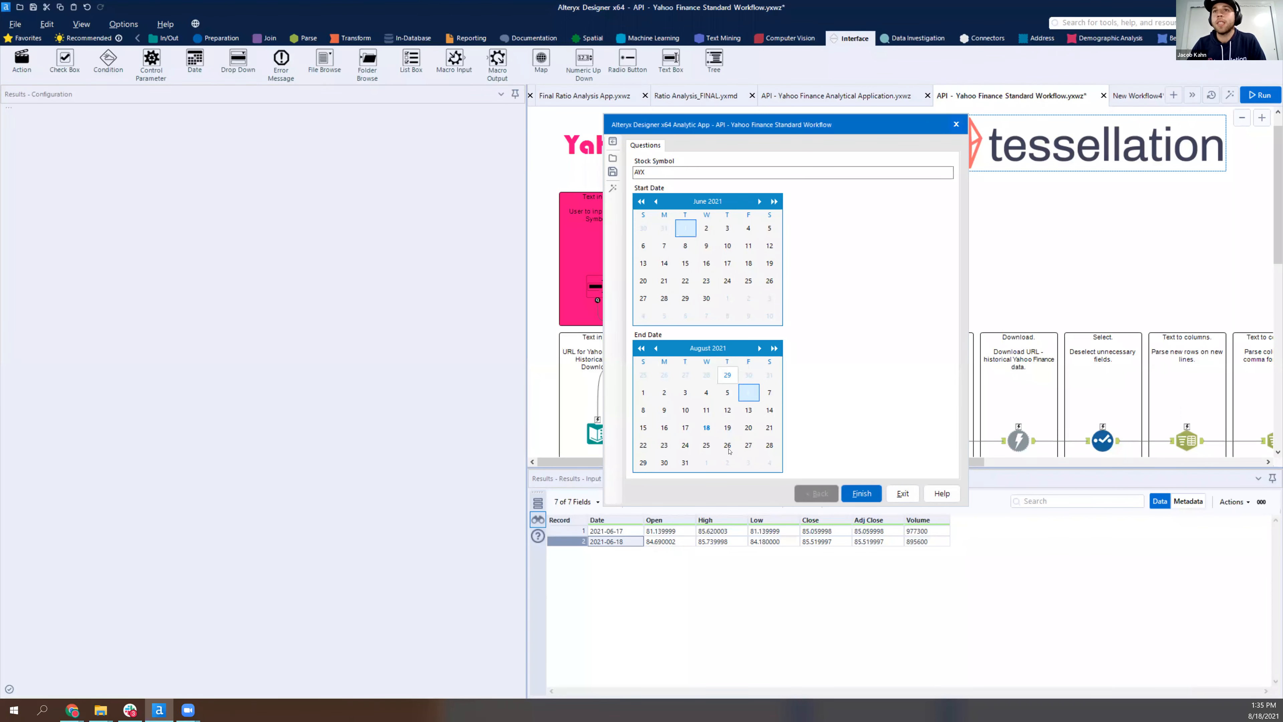
click(656, 348)
click(748, 444)
click(864, 493)
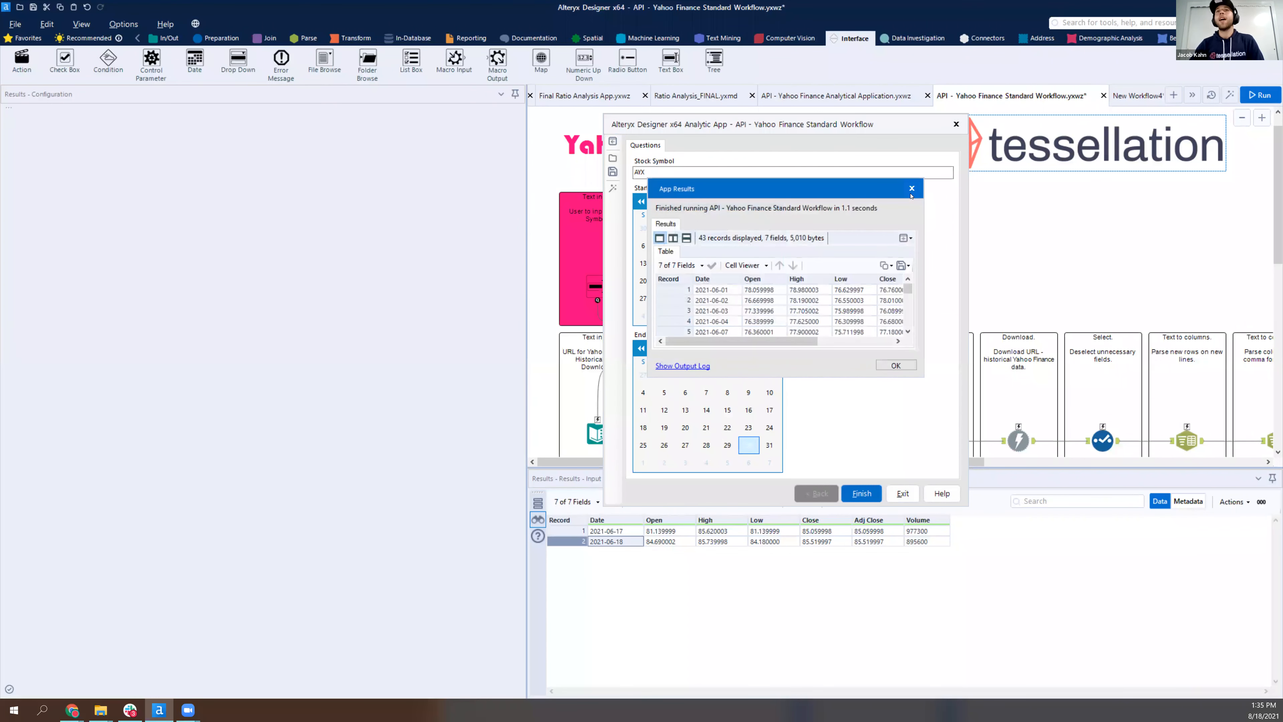
click(912, 188)
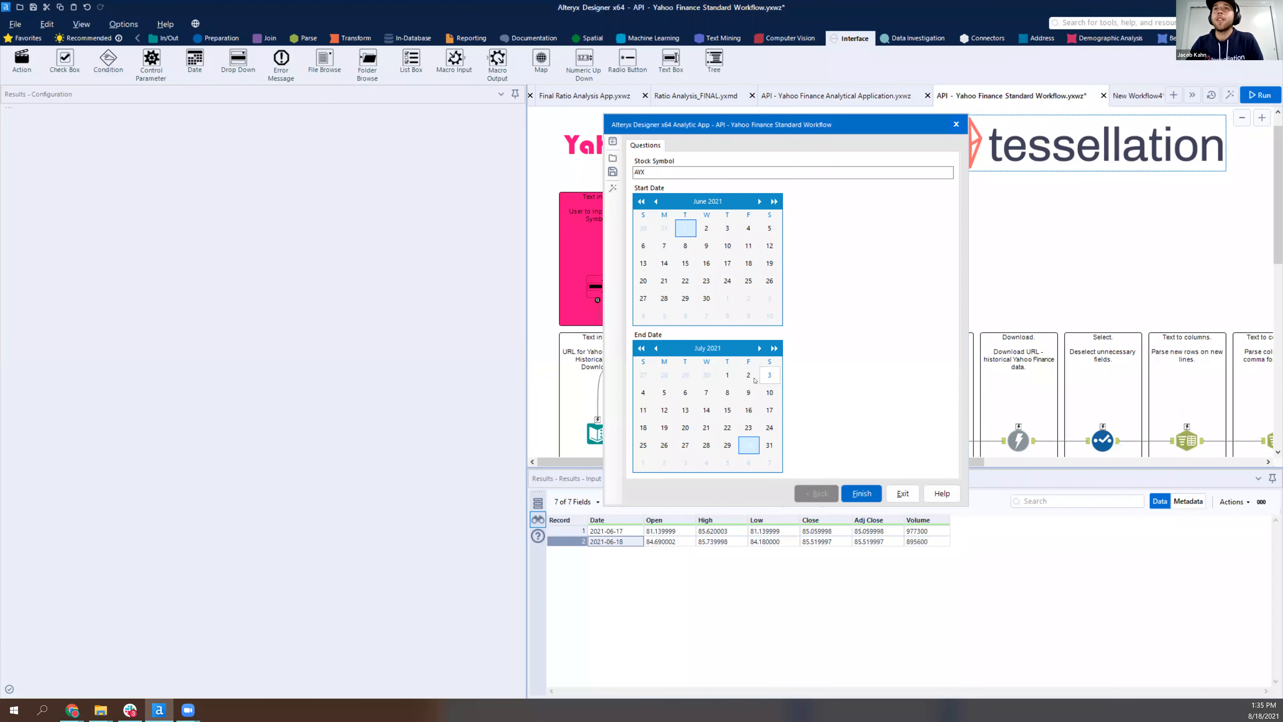
Run the app for August 17, 2021 through August 18, 2021 and close the results
click(760, 202)
click(760, 201)
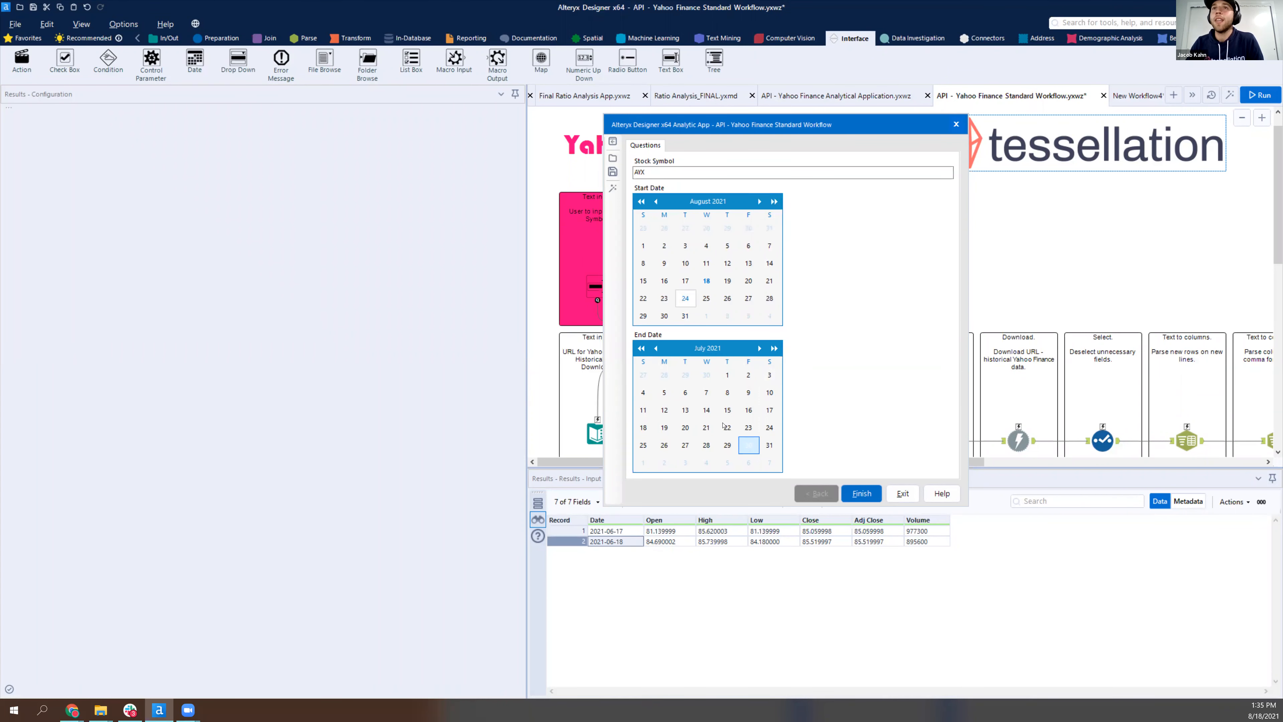
click(686, 280)
click(760, 349)
click(706, 427)
key(Return)
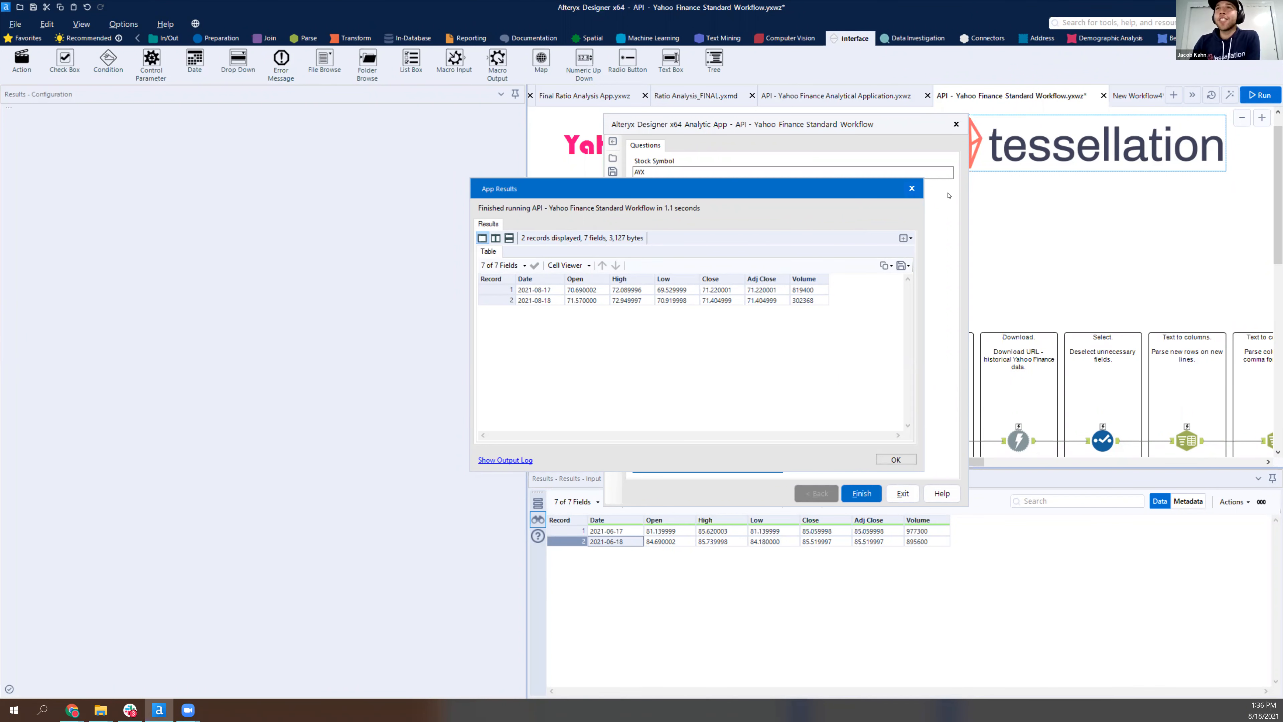
click(911, 189)
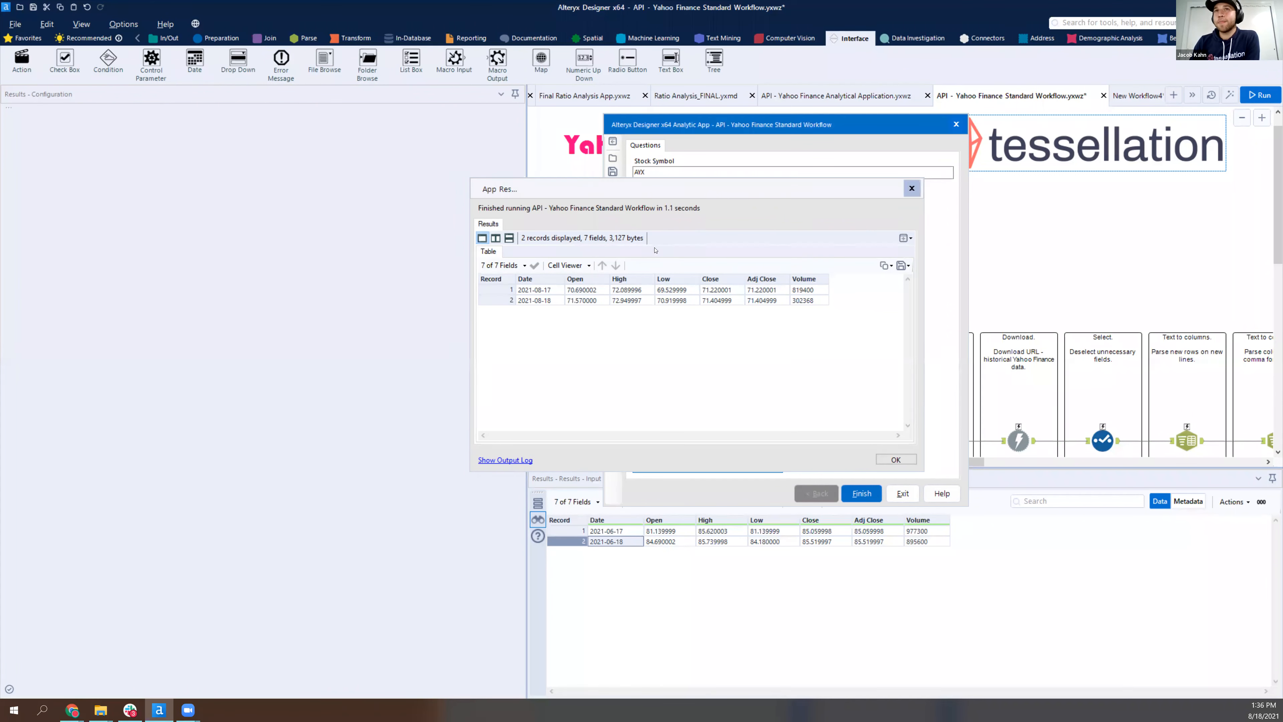
Run the app for AYX from August 2 to August 18, 2021, and widen the results window to show all columns
click(665, 245)
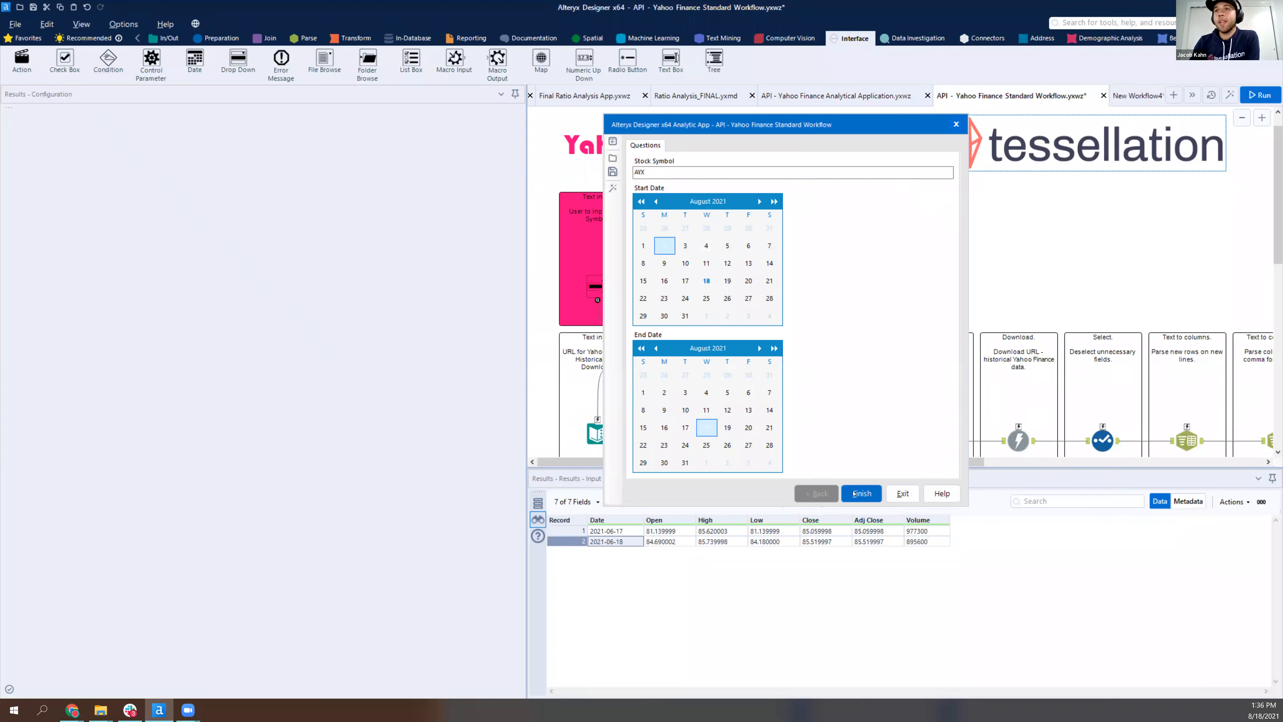
click(849, 488)
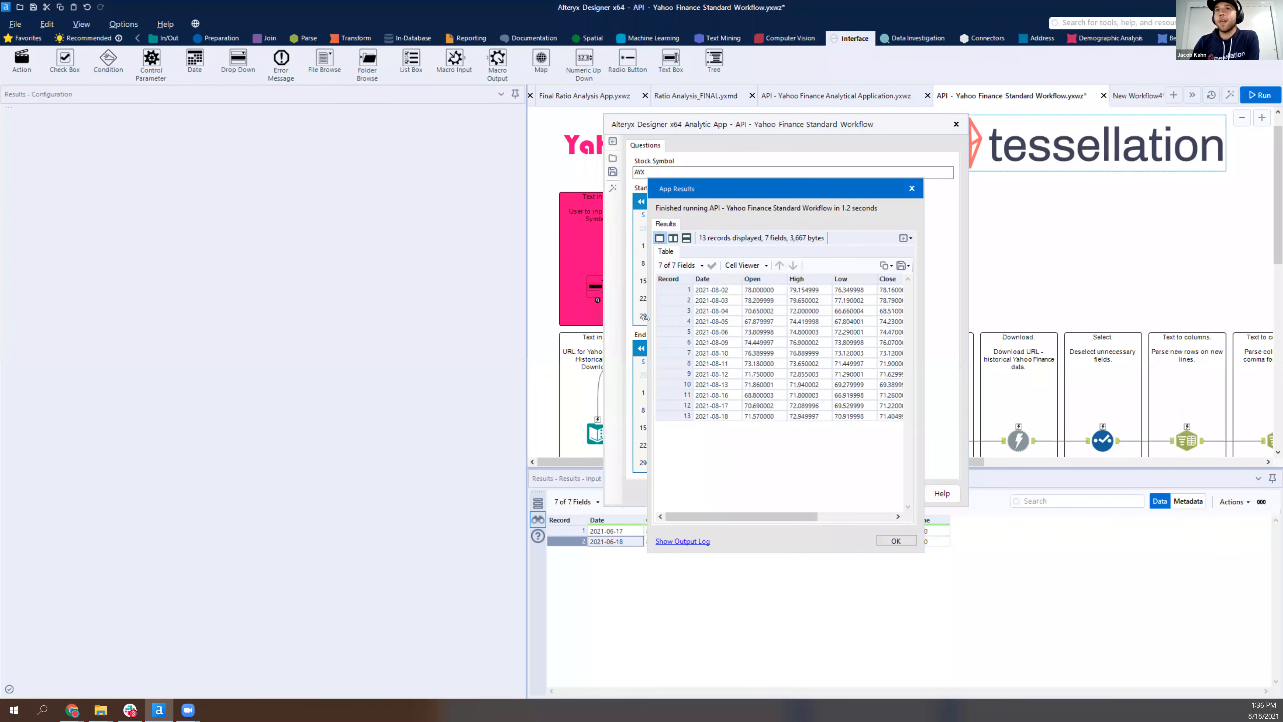
drag(646, 317, 419, 317)
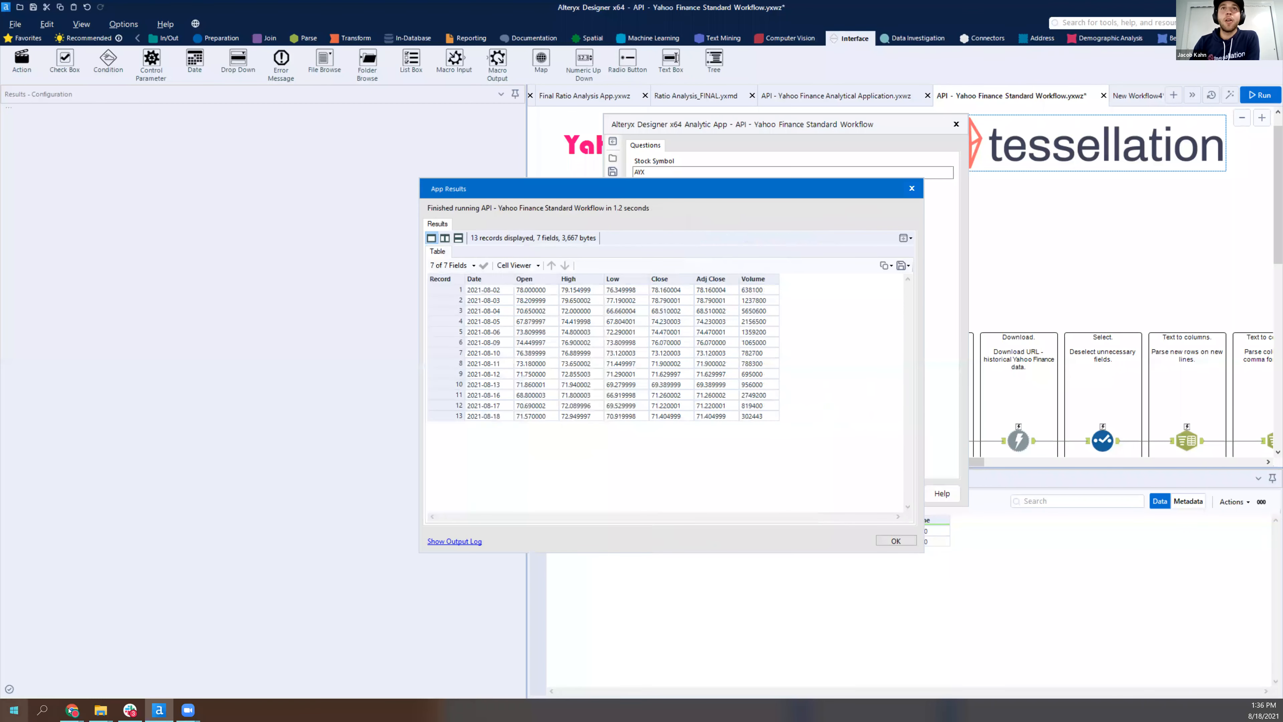
Switch to Chrome, search for "yahoo finance" in a new tab and open the Yahoo Finance site
click(72, 710)
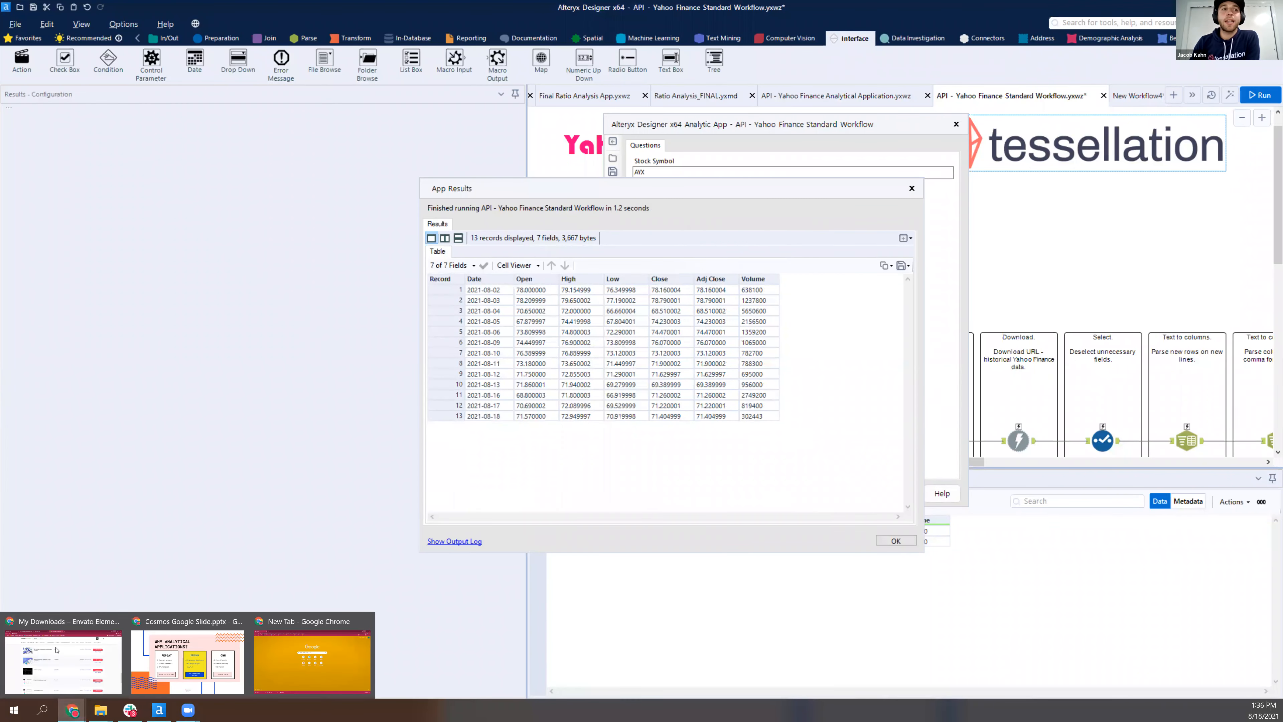
click(57, 650)
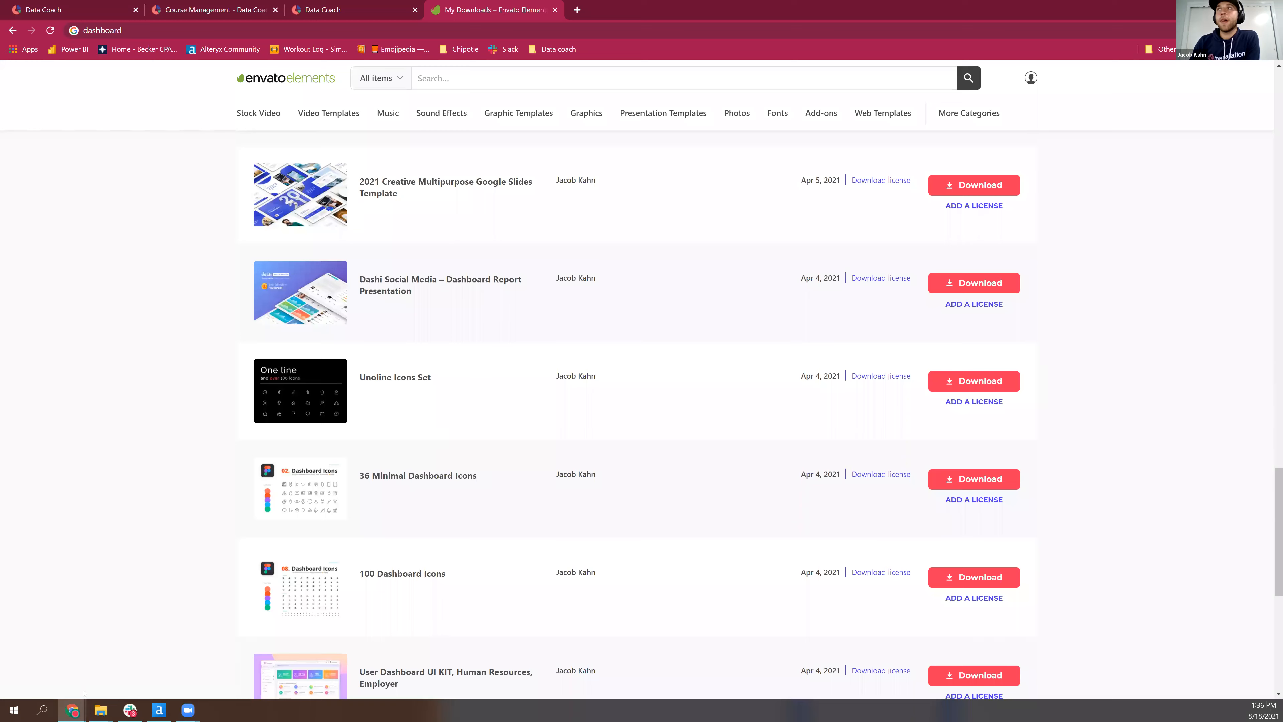
click(159, 709)
click(72, 710)
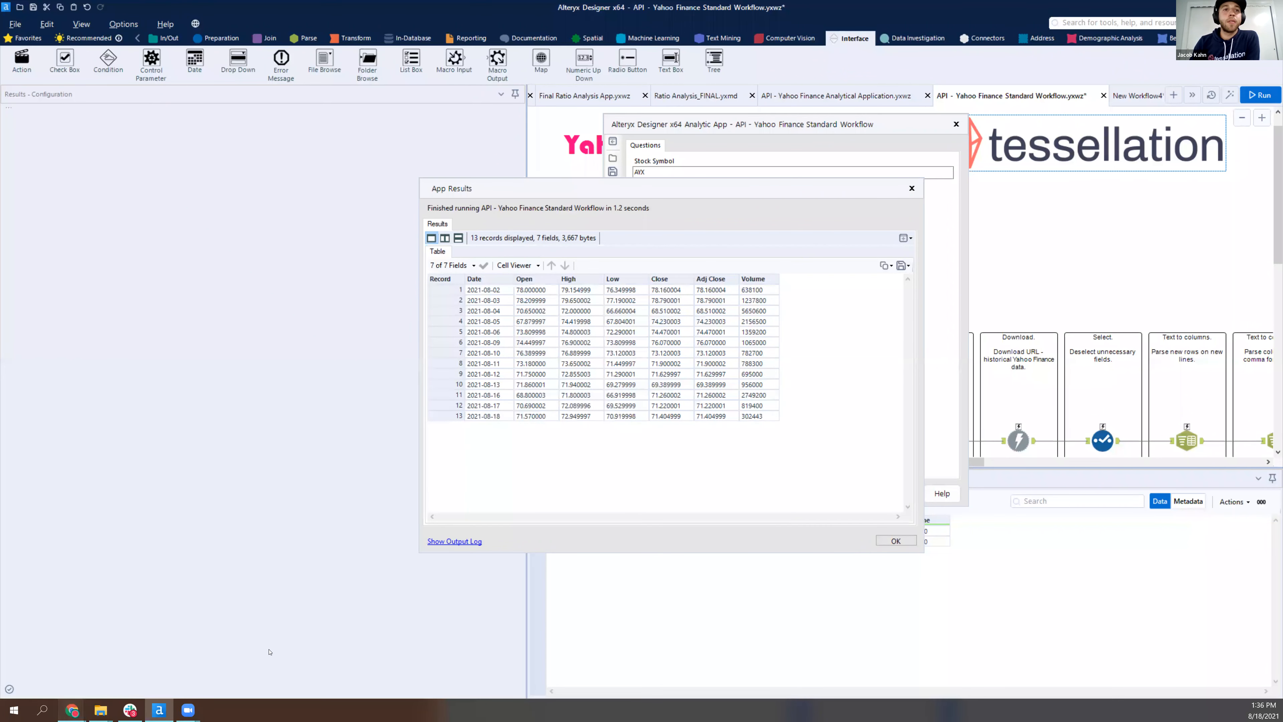
click(311, 659)
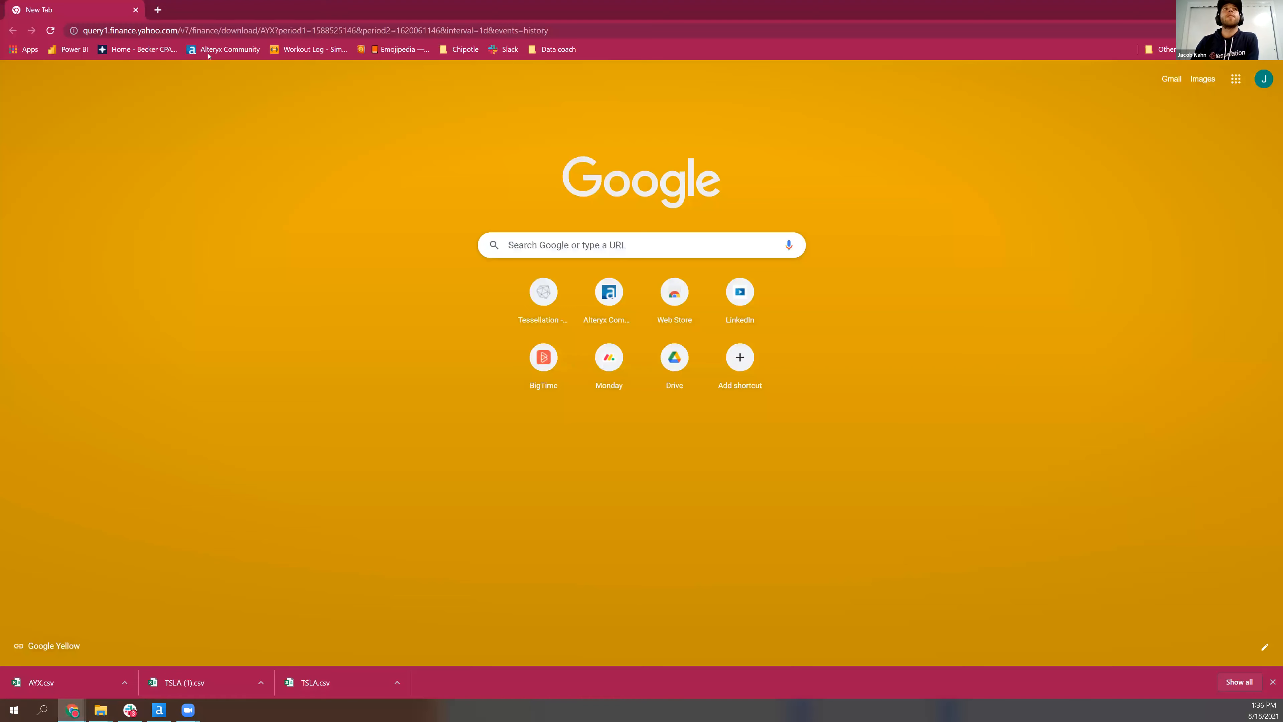
key(ctrl+t)
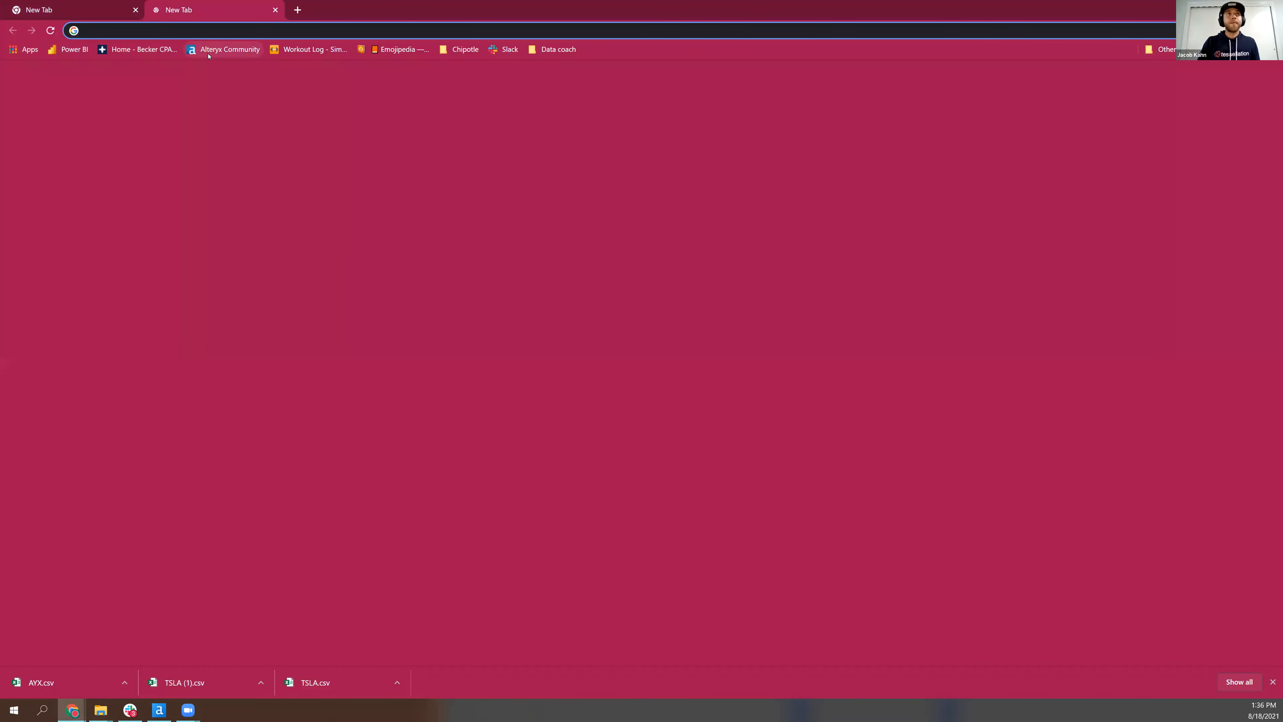
text(yahoo finance)
key(Return)
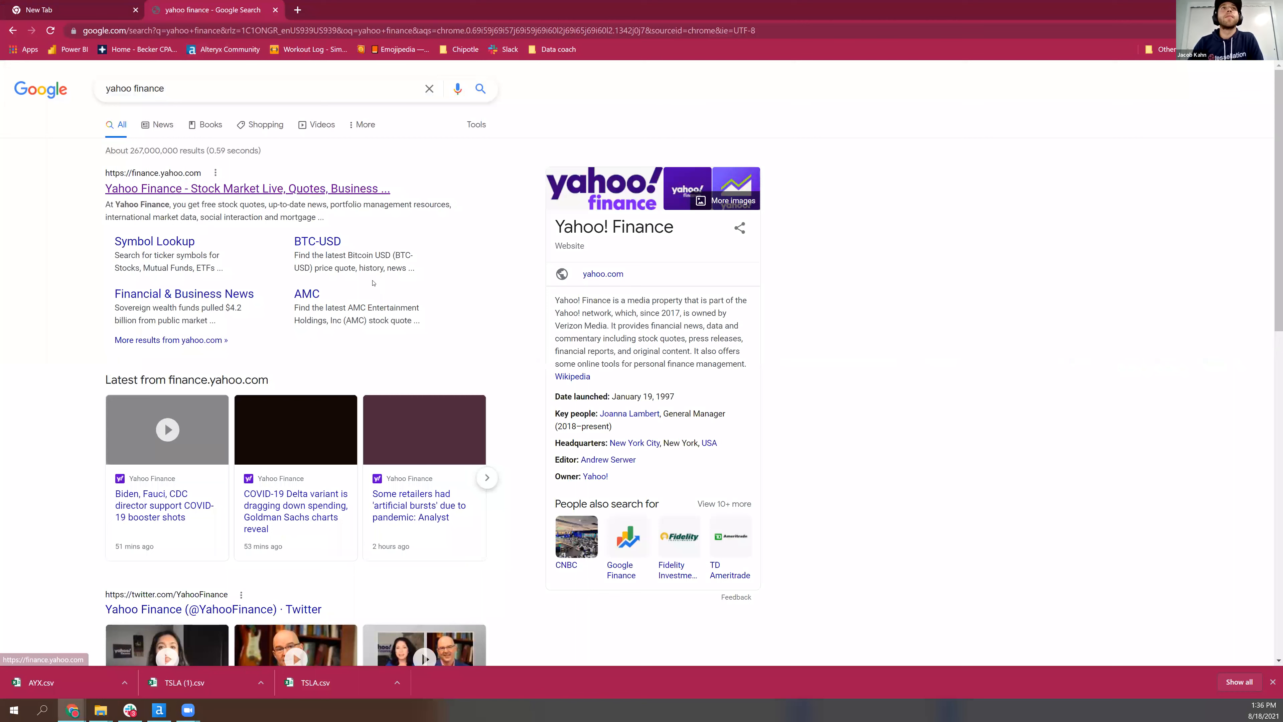
click(353, 188)
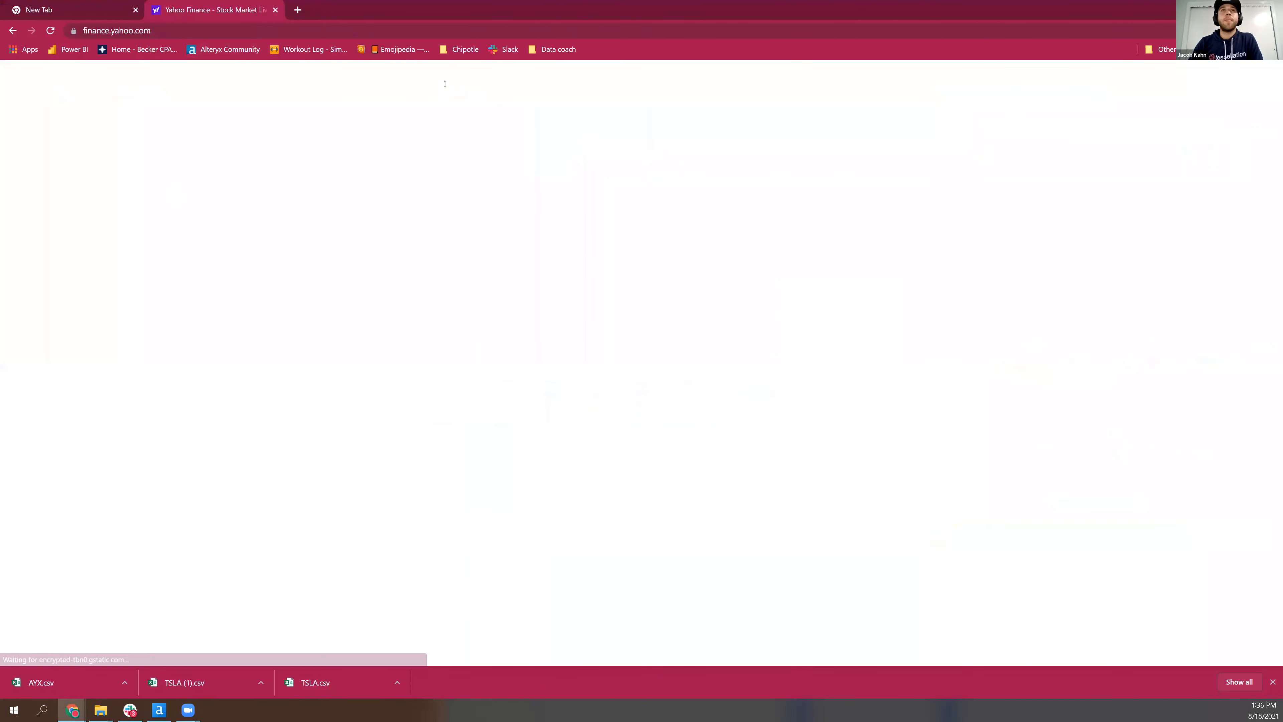
Look up AYX on Yahoo Finance, view its historical data and open the time period options
click(448, 92)
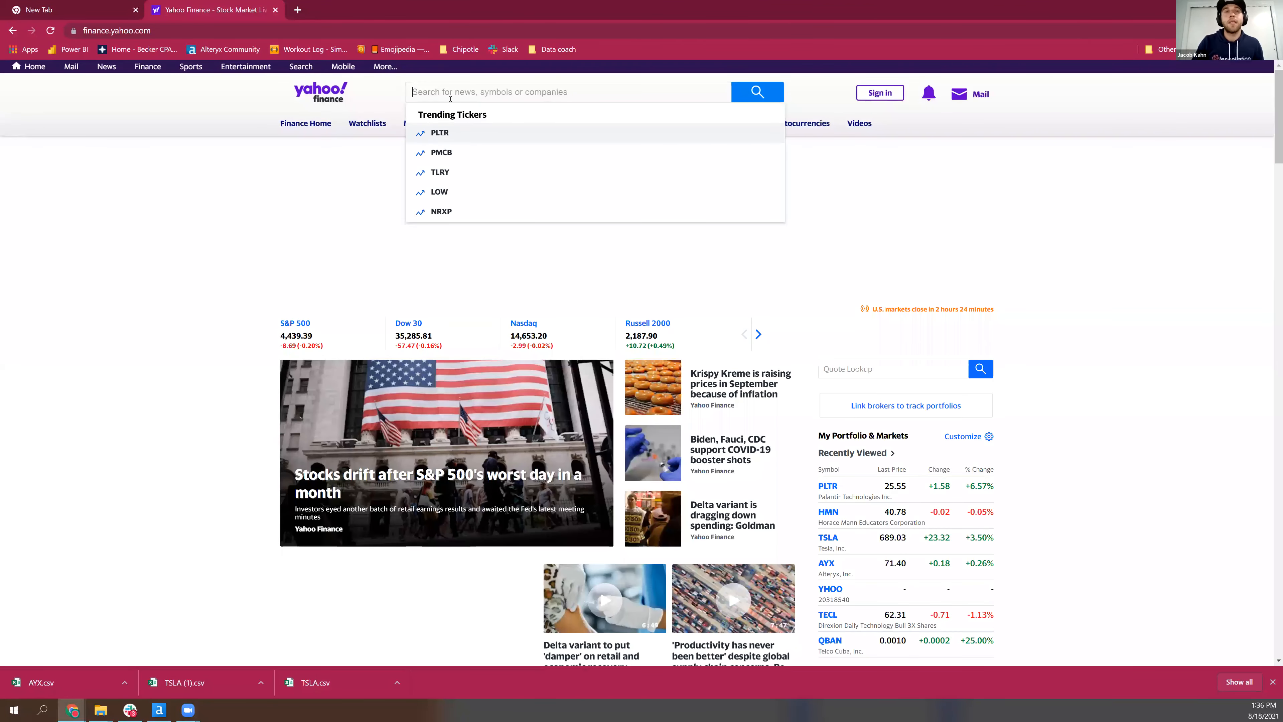
text(AYX)
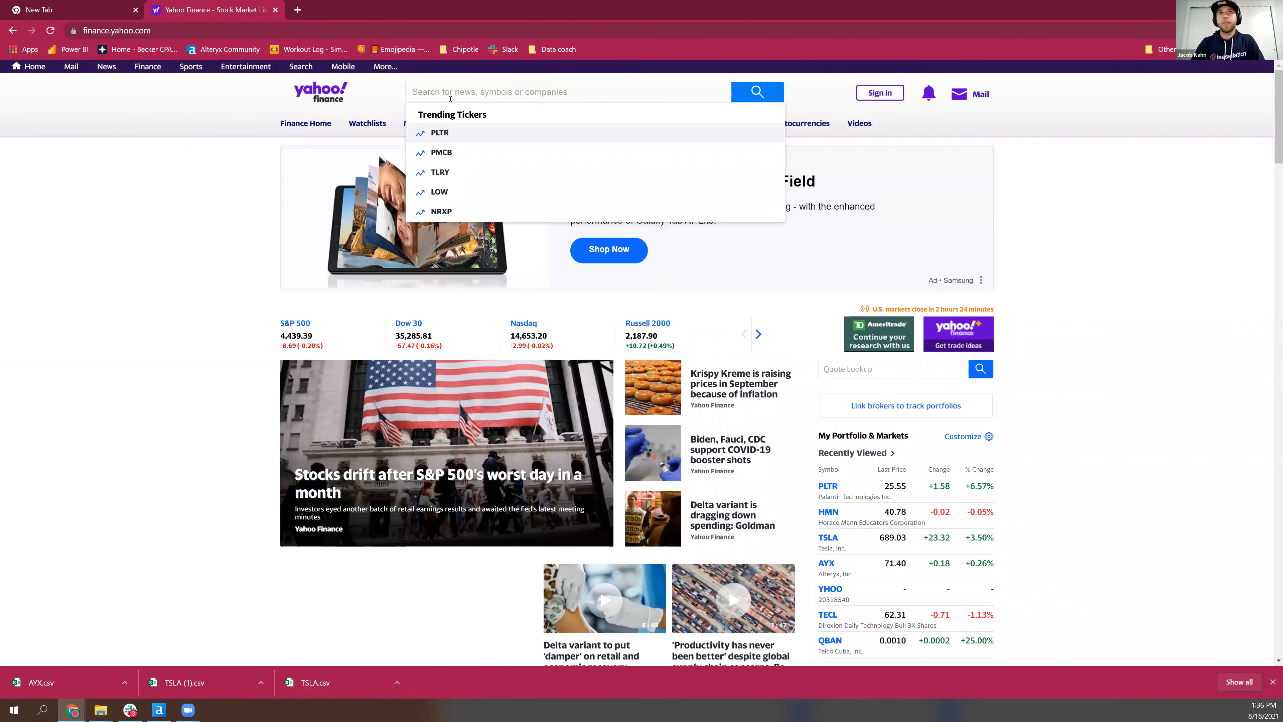
key(Return)
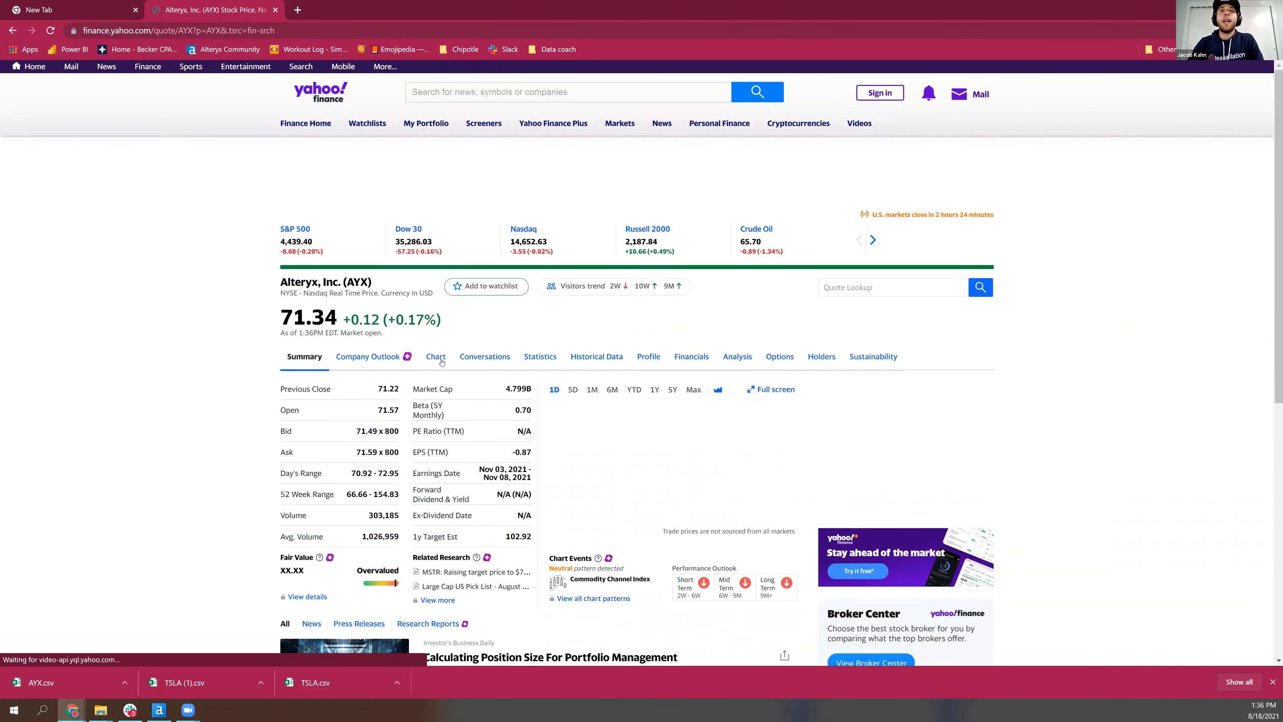
click(441, 361)
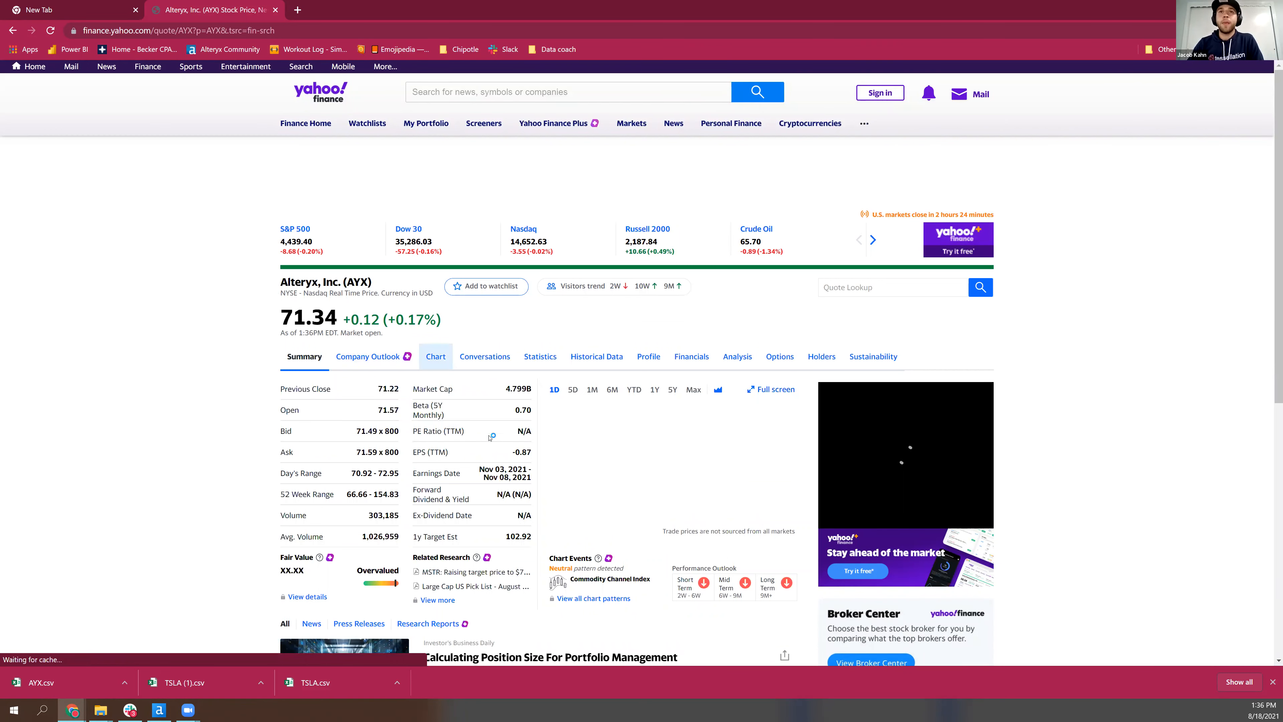
click(591, 358)
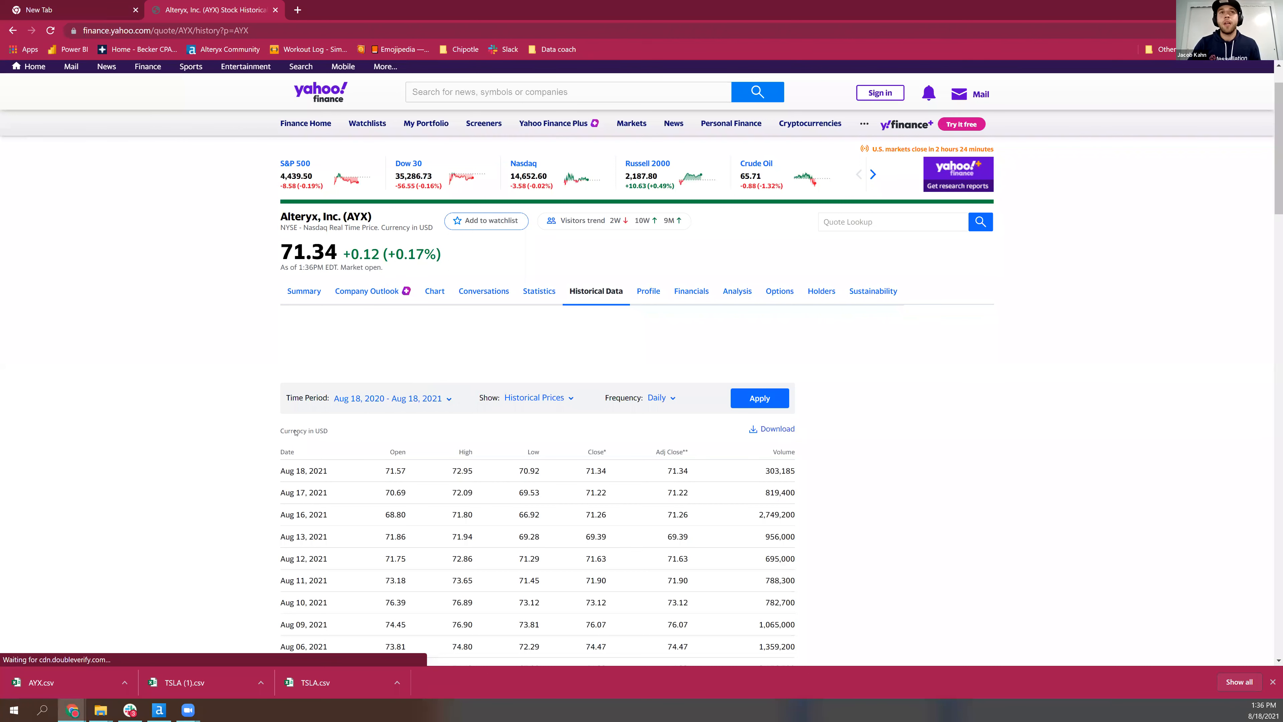
click(388, 398)
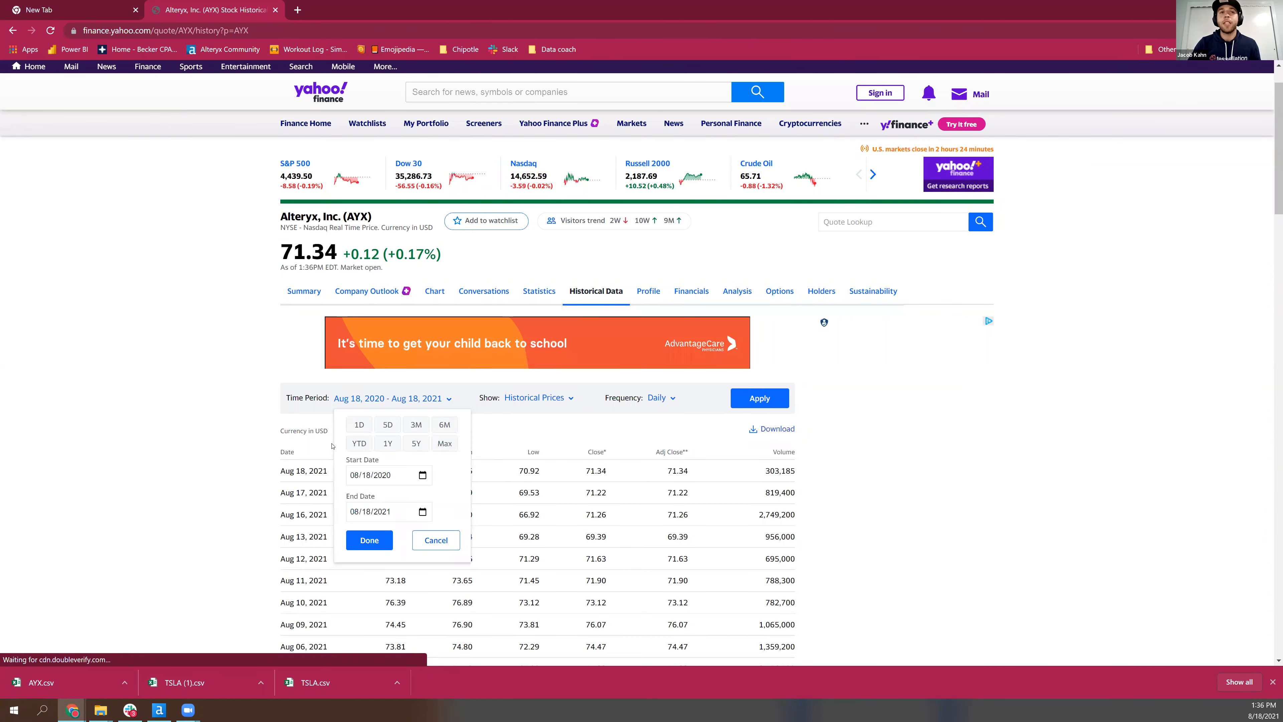
Locate the Aug 02, 2021 row in the AYX historical prices and check its open and high values
scroll(338, 454, down, 6)
scroll(346, 475, down, 20)
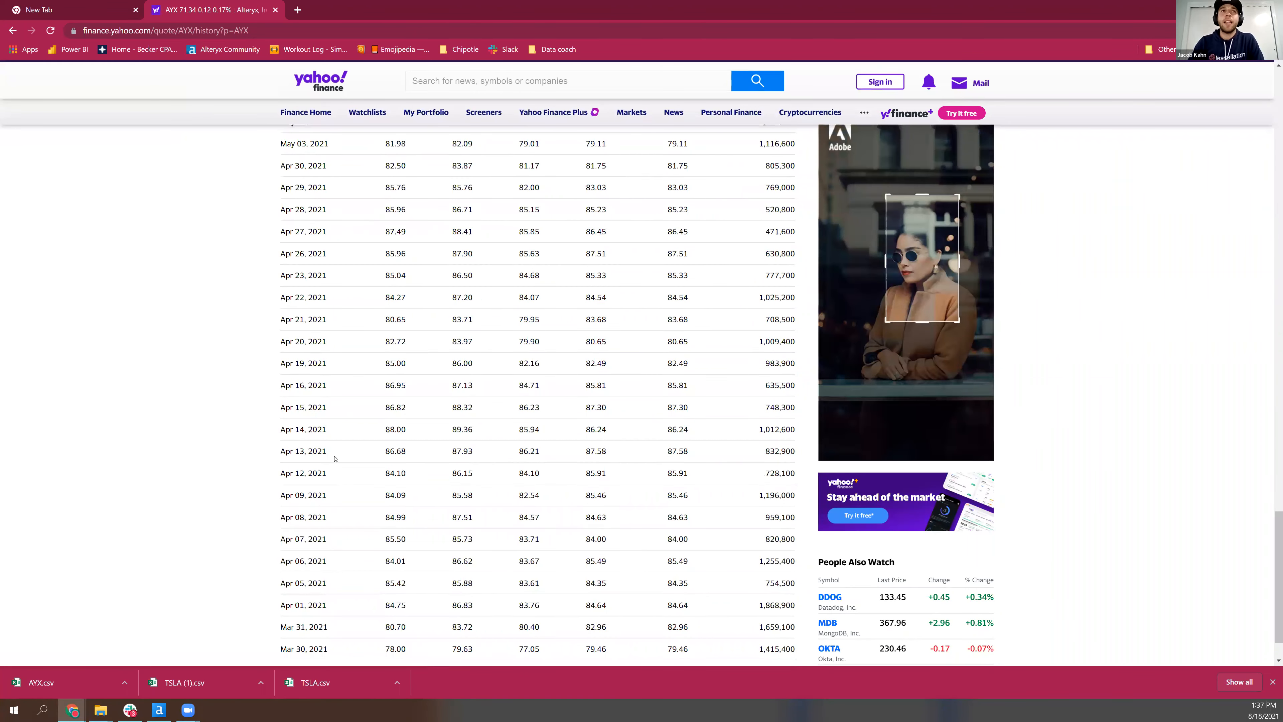
scroll(335, 459, up, 13)
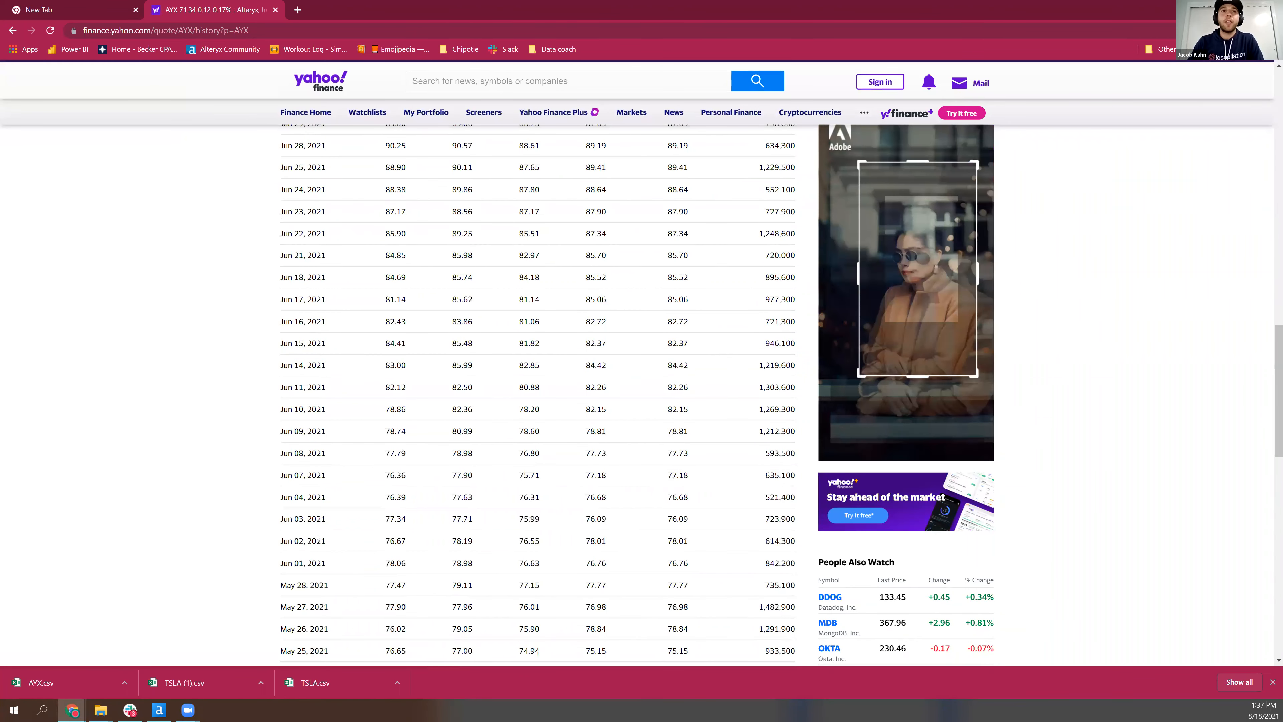
scroll(390, 453, up, 10)
double_click(394, 455)
double_click(462, 454)
Switch to Alteryx Designer and compare the 2021-08-02 record in the app results with the Yahoo Finance prices
key(alt+Tab)
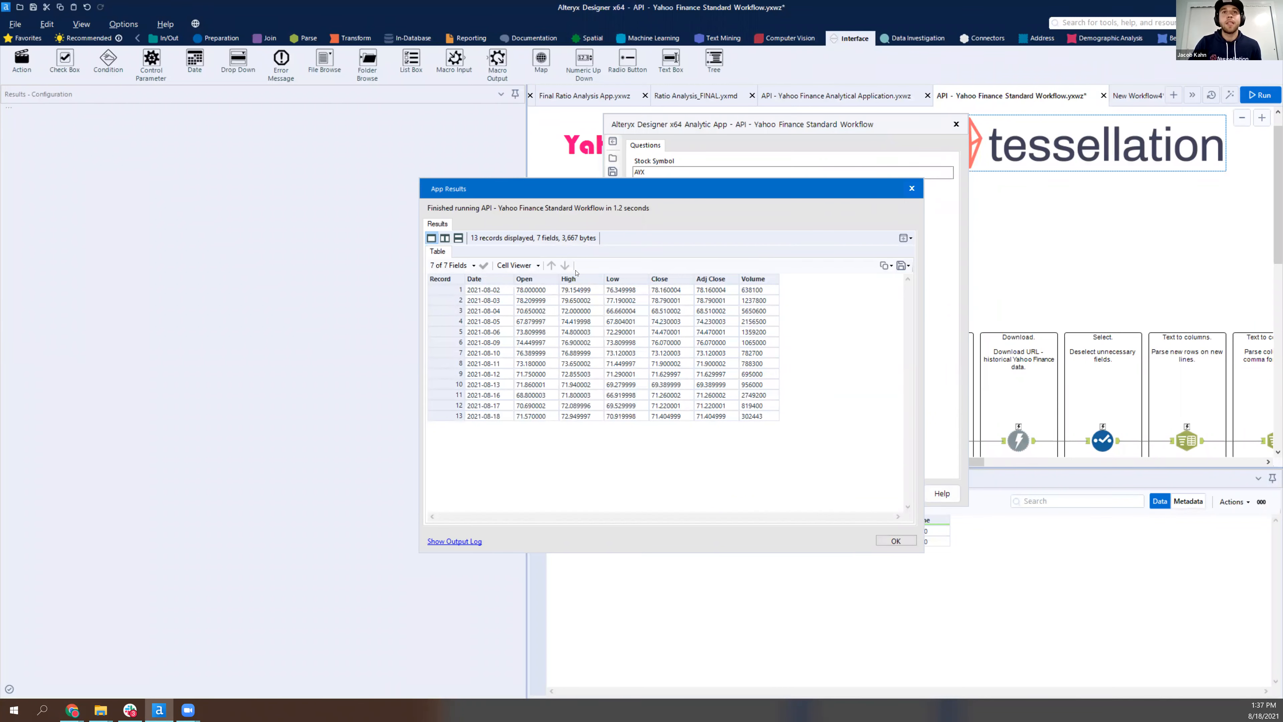
key(alt+Tab)
key(alt+Tab)
click(627, 291)
click(671, 290)
click(715, 290)
click(758, 290)
drag(505, 292, 758, 290)
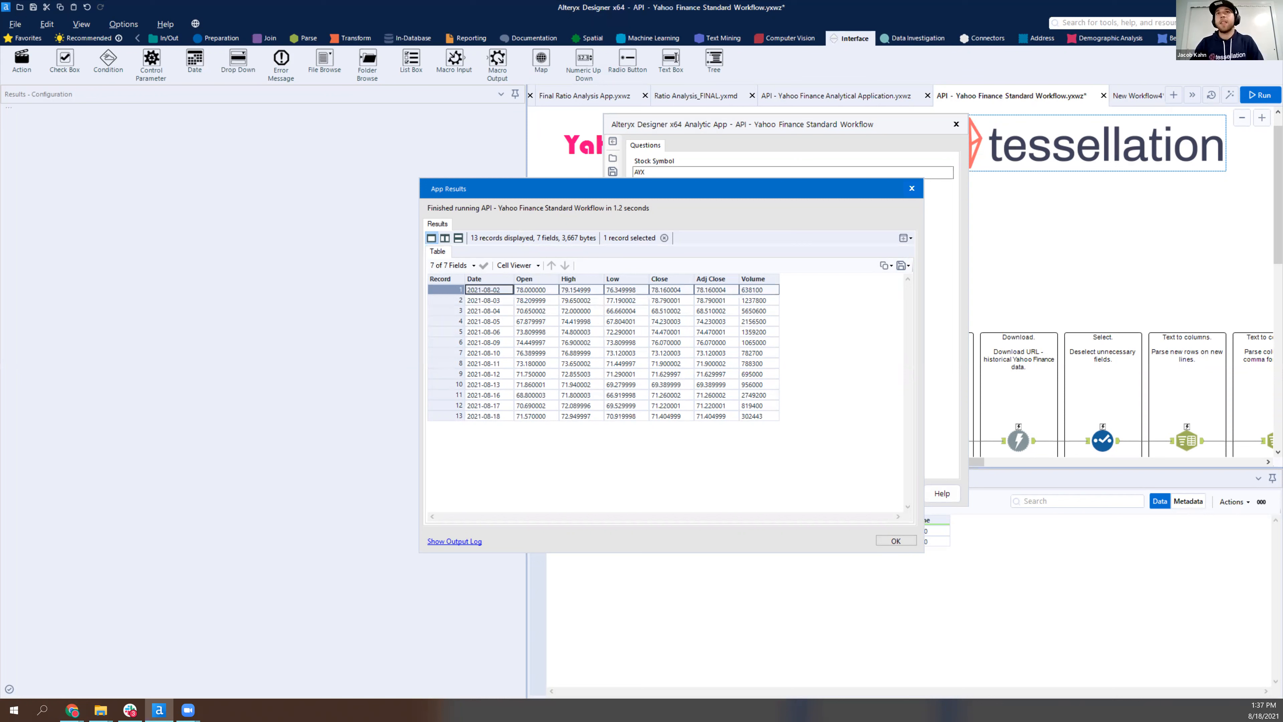
Close the AYX results, run the app for stock symbol TSLA and move its results window aside
click(896, 540)
text(TSLA)
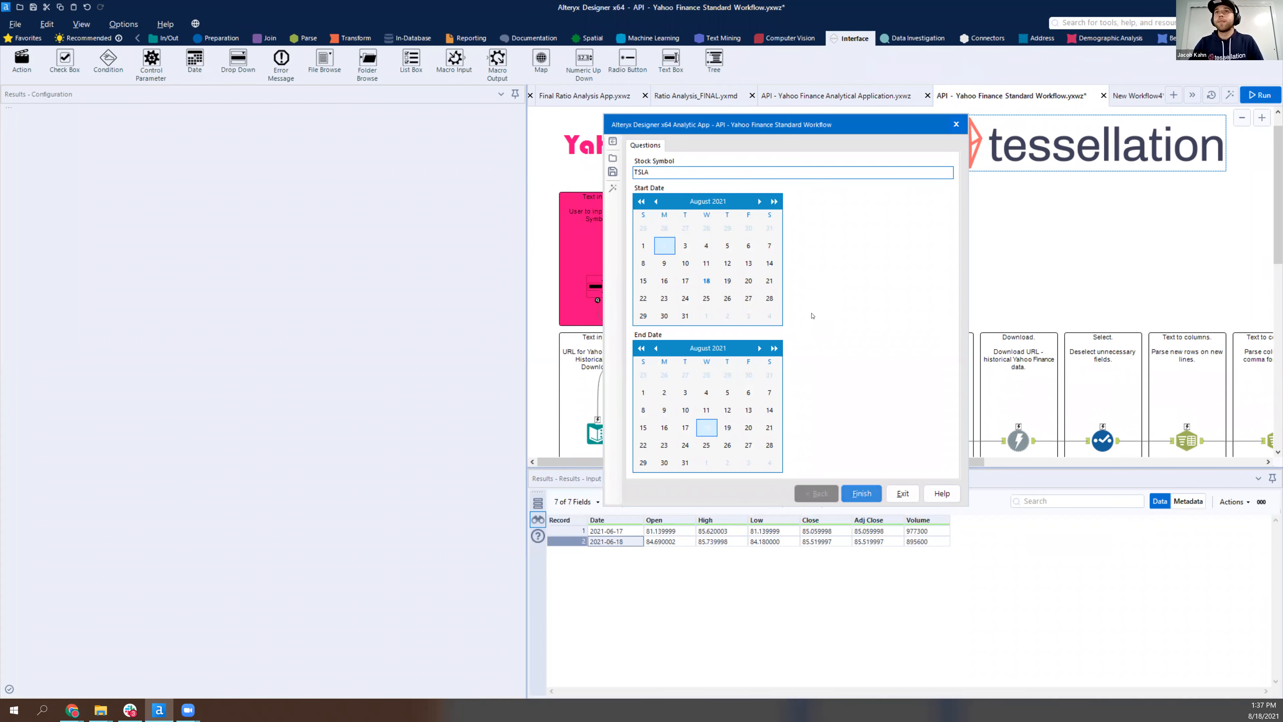
key(Return)
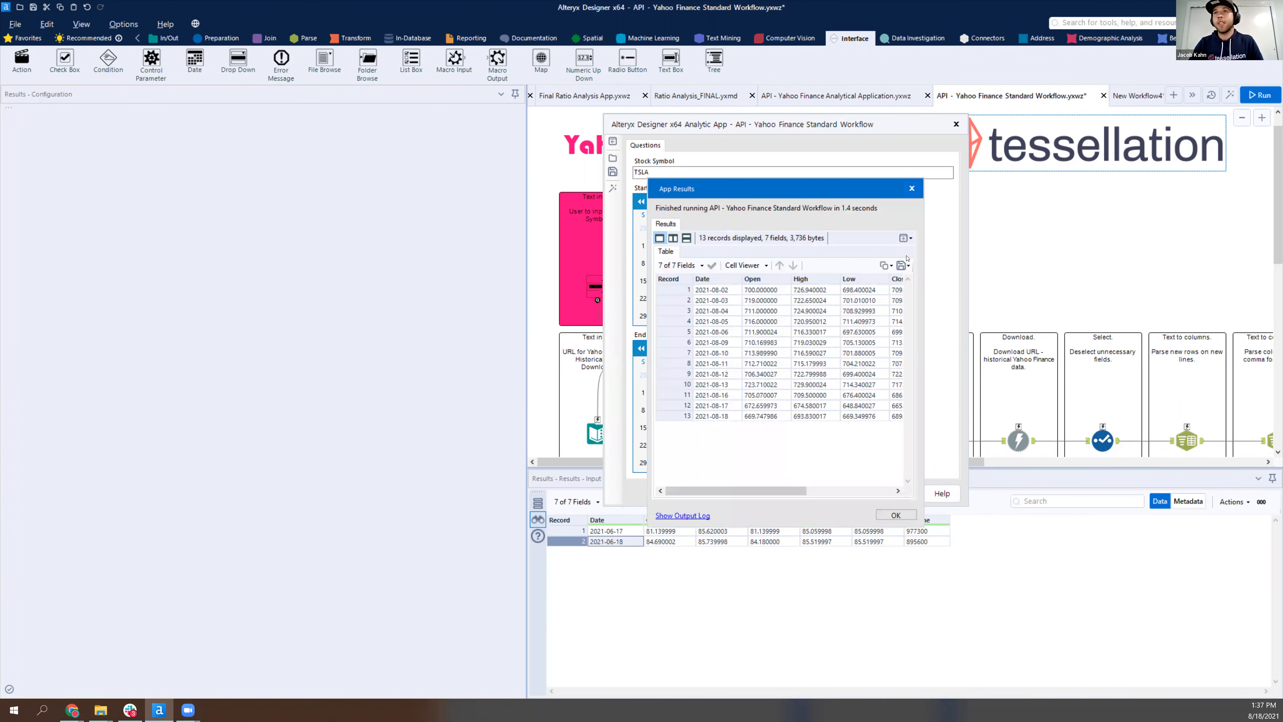
drag(777, 189, 915, 161)
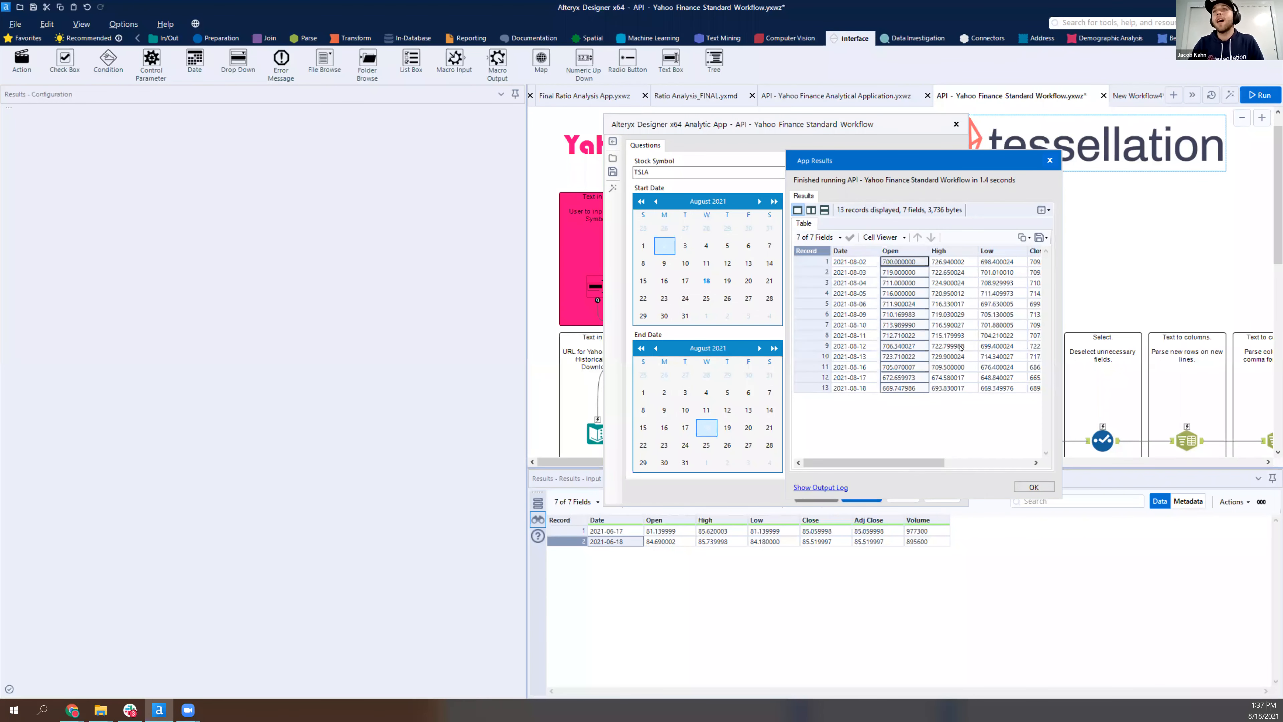
Rerun the TSLA query with the start date set to June 1, 2021 and enlarge the results window
click(656, 202)
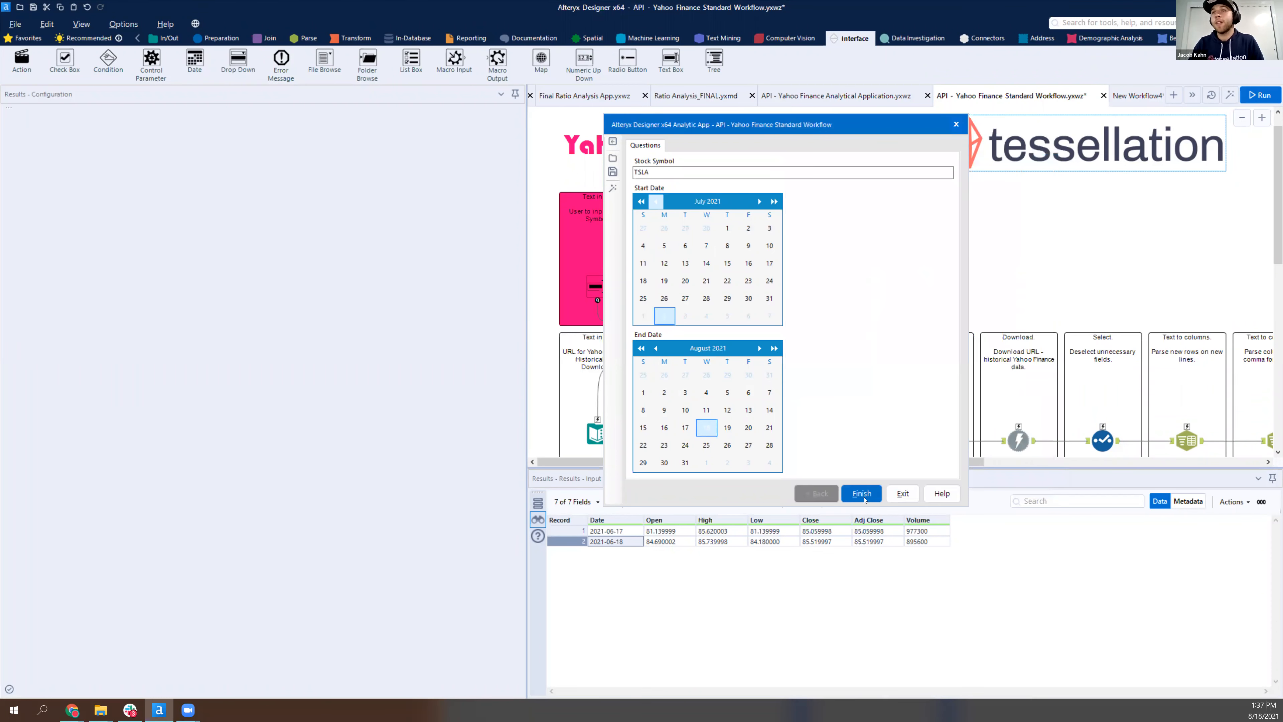
click(656, 202)
click(686, 228)
click(861, 493)
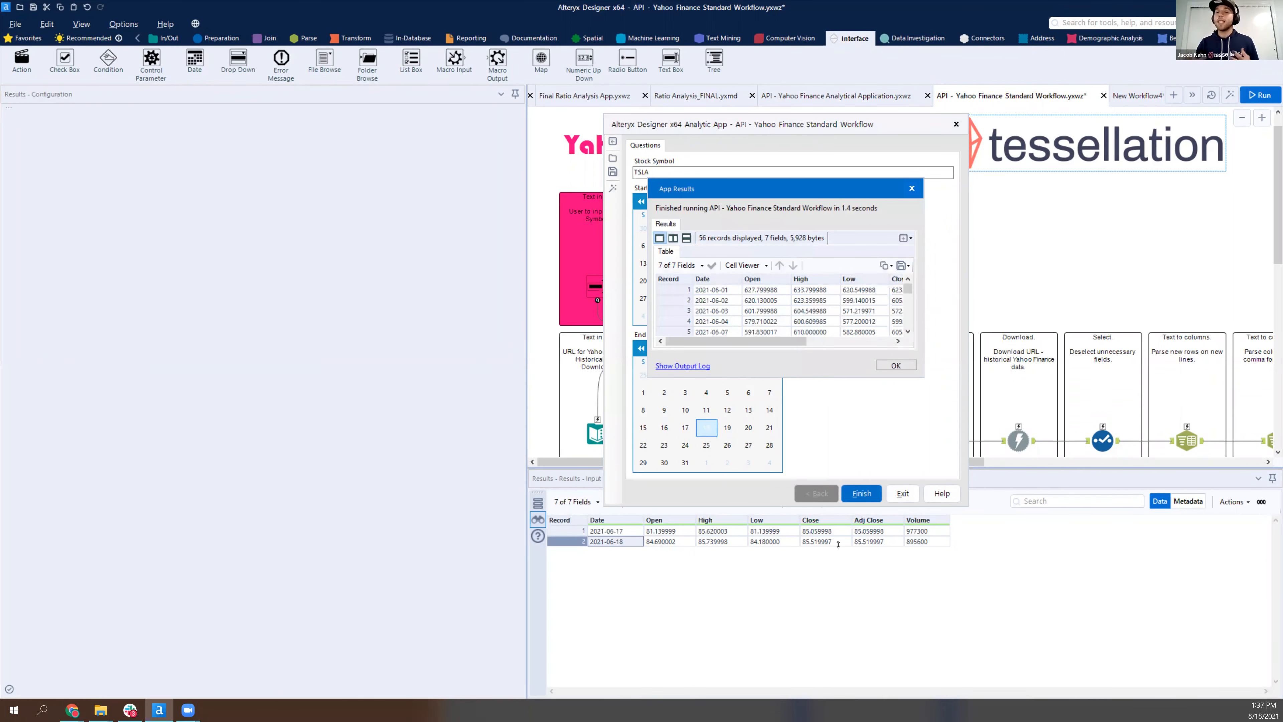
drag(838, 376, 838, 545)
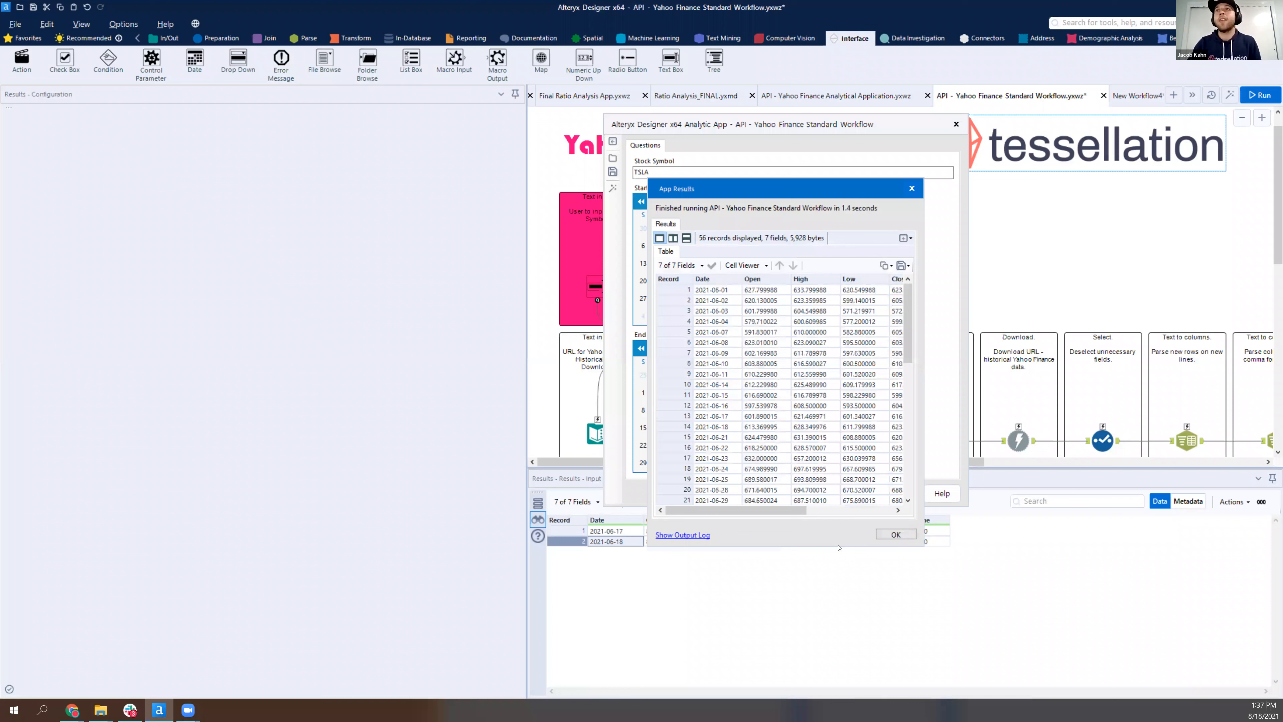
Close the results and the analytic app window, and save the Yahoo Finance Standard Workflow
click(911, 189)
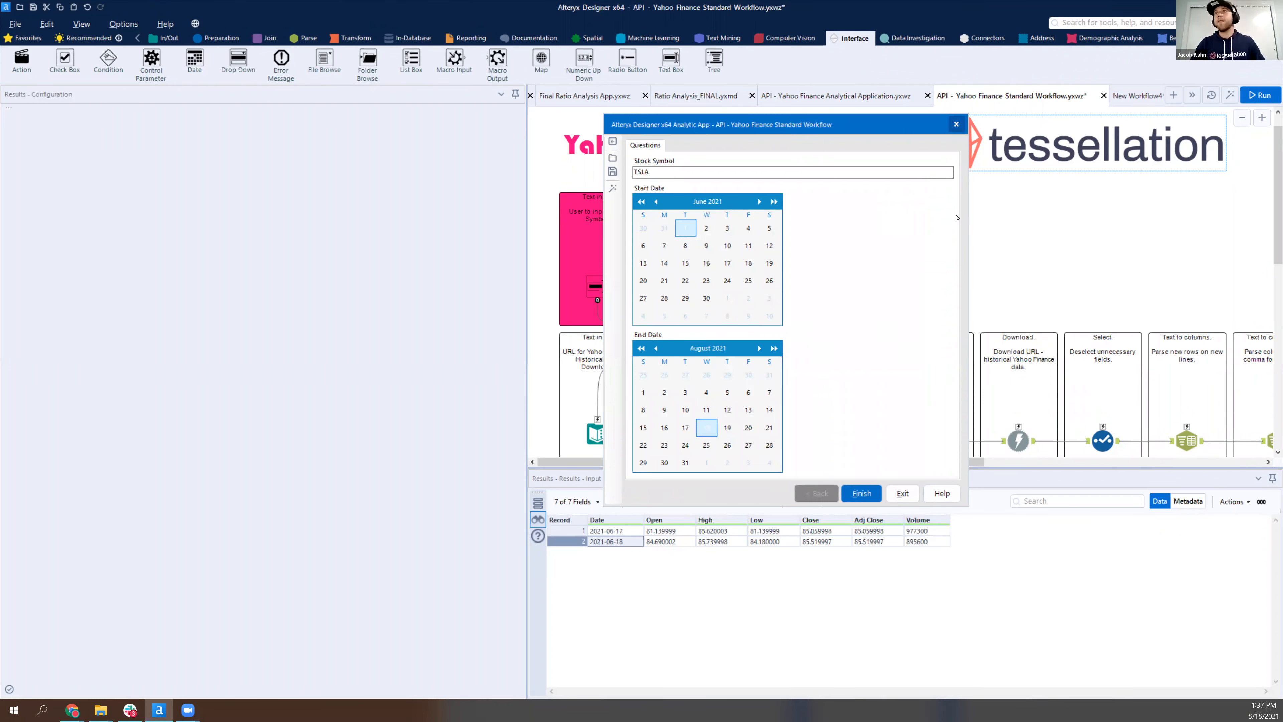
click(956, 124)
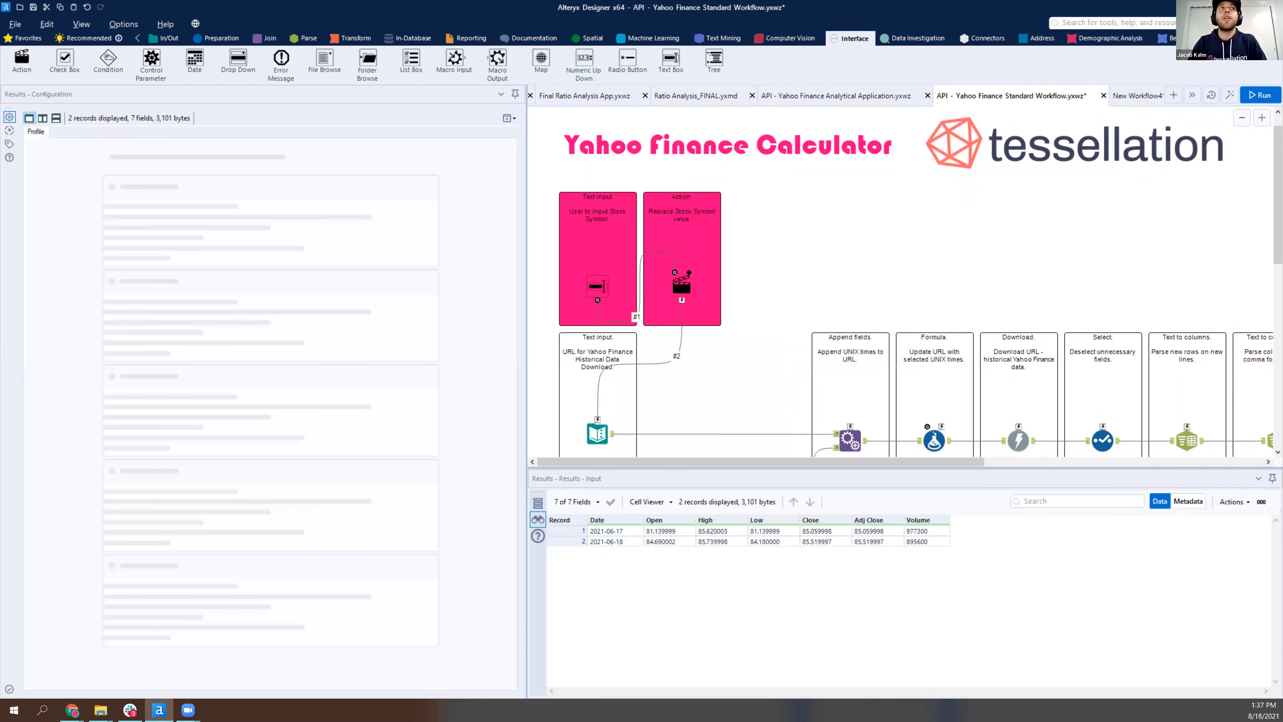
click(33, 7)
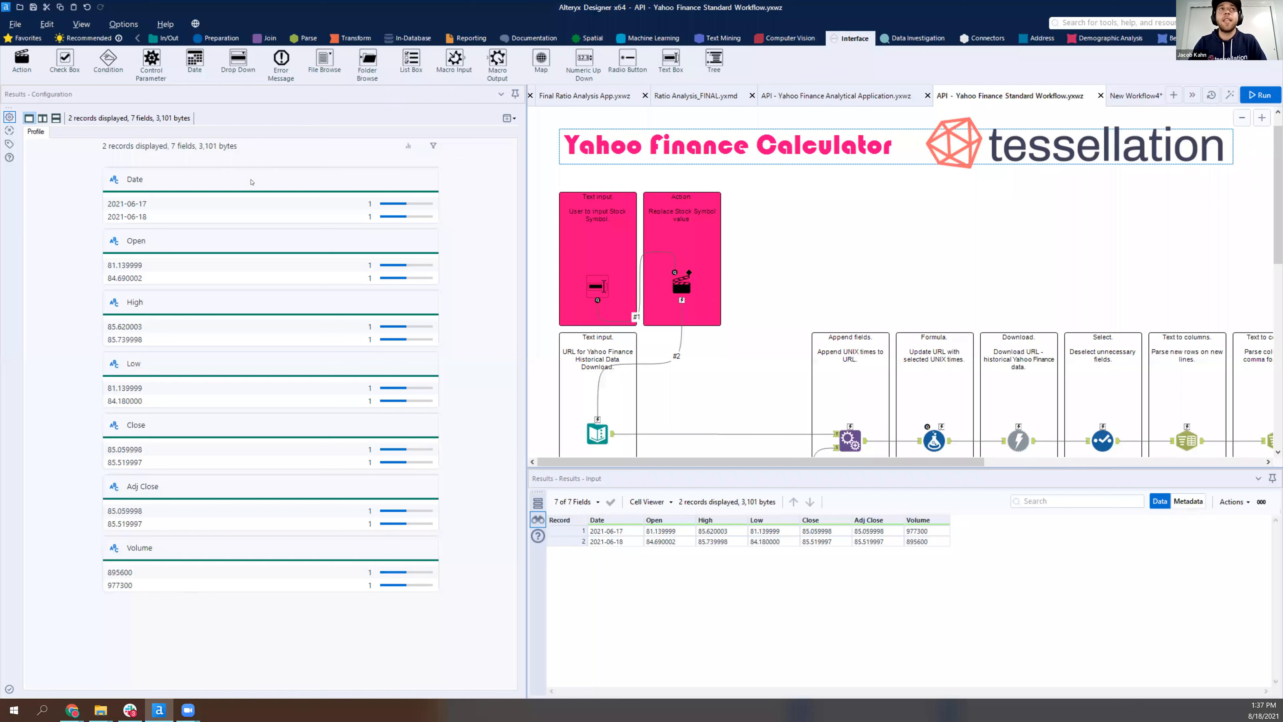
Save a copy to the Desktop as "API - Yahoo Finance Standard Workflow" in the Analytic Apps (*.yxwz) format
click(15, 24)
click(43, 132)
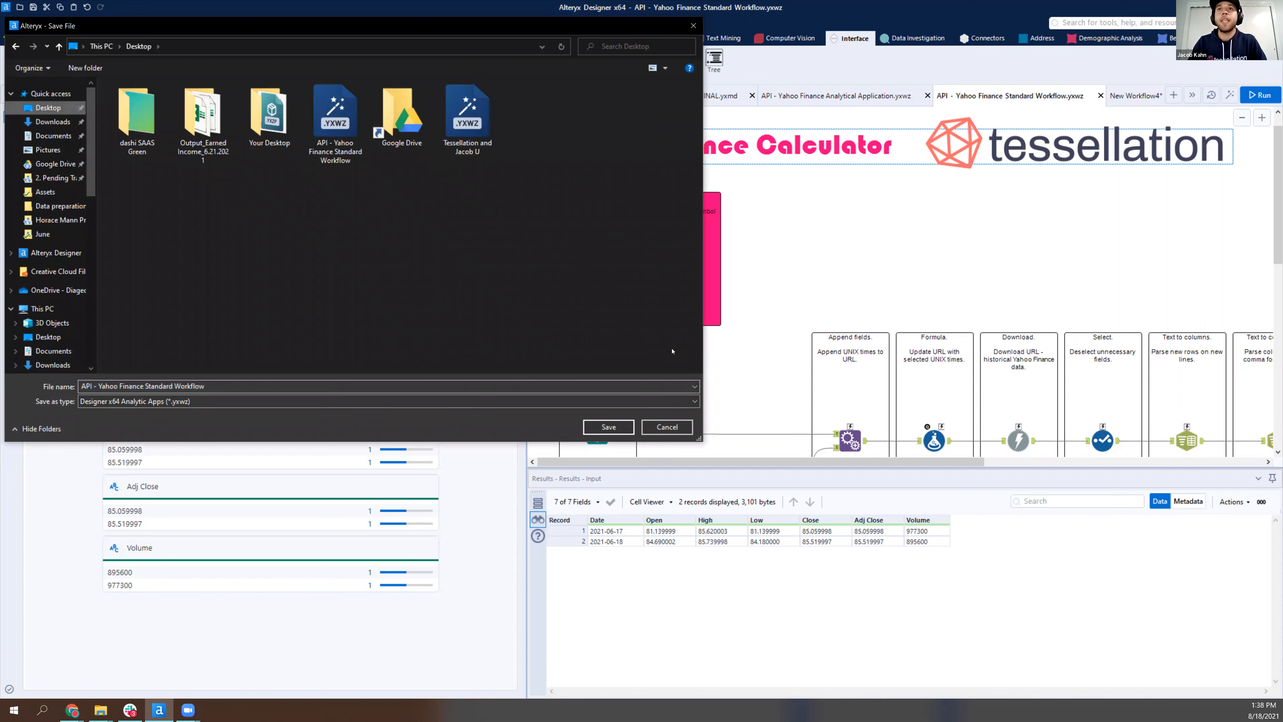
key(Return)
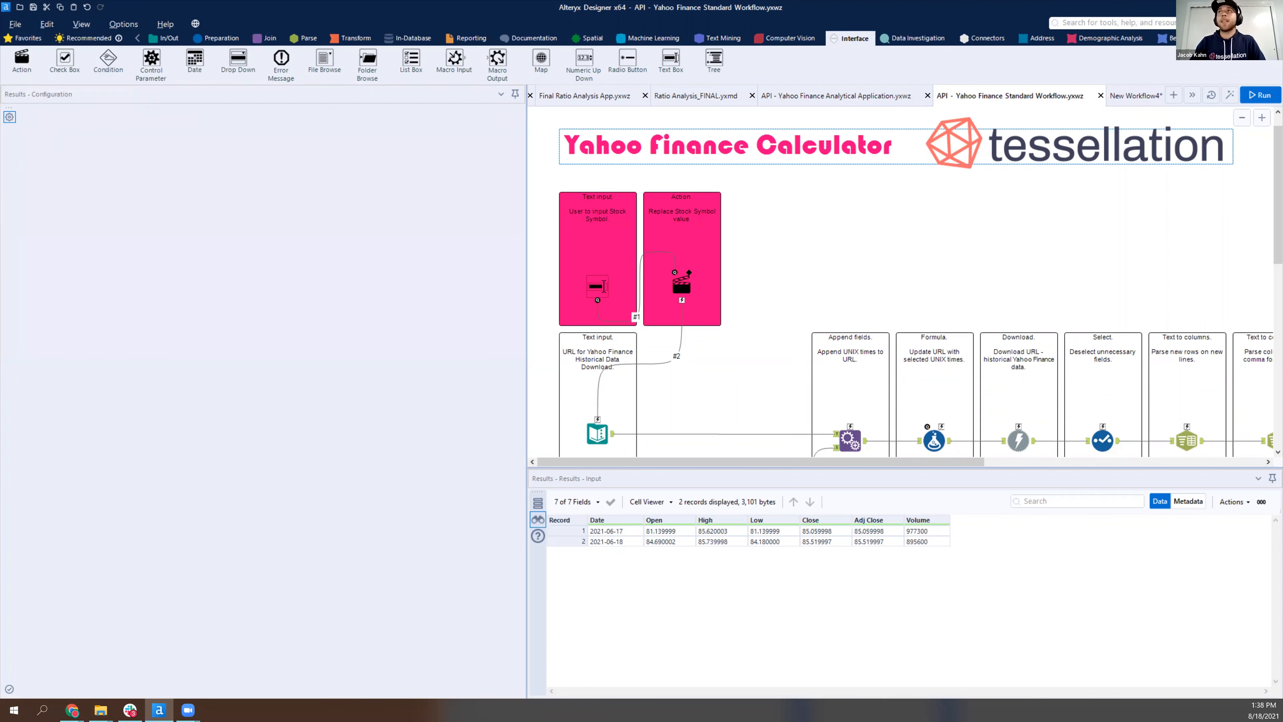
Leave the slide presentation, show the desktop and open the Yahoo Finance Standard Workflow app from its desktop file
key(alt+Tab)
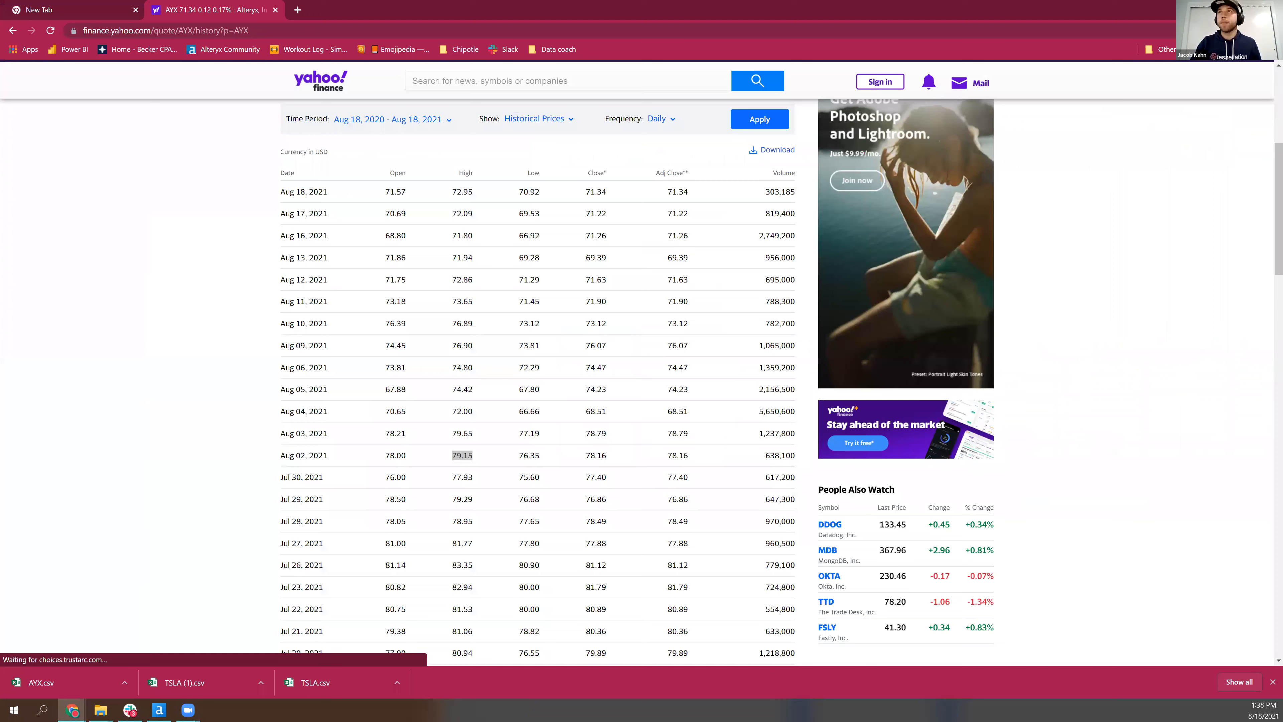
key(alt+Tab)
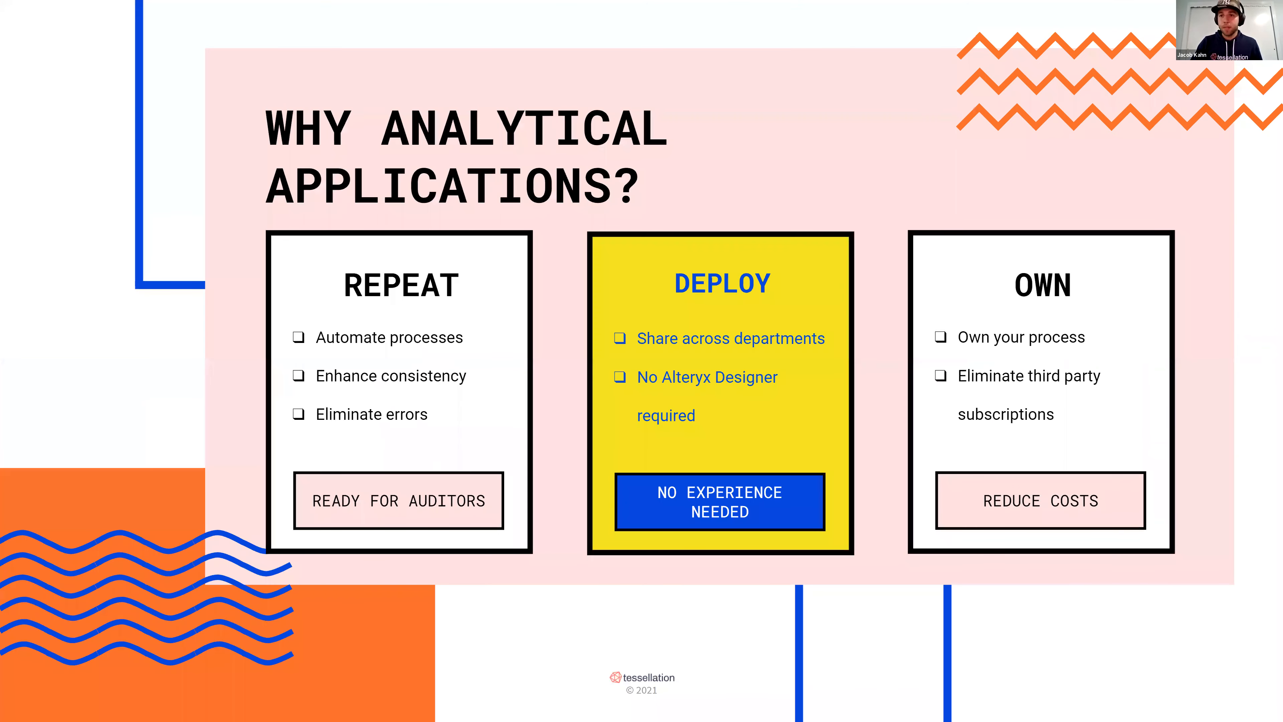
key(Escape)
key(super+d)
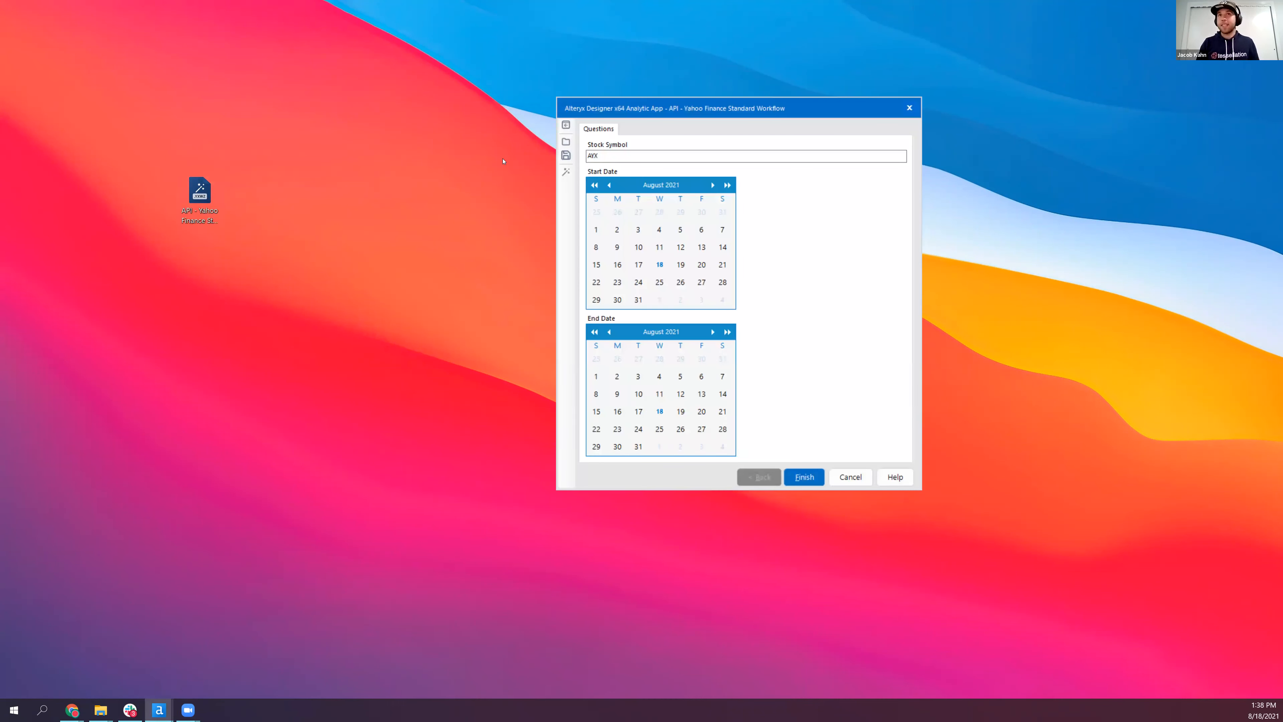
Run the standalone app for stock symbol TSLA from August 2 to August 18, 2021
text(TSLA)
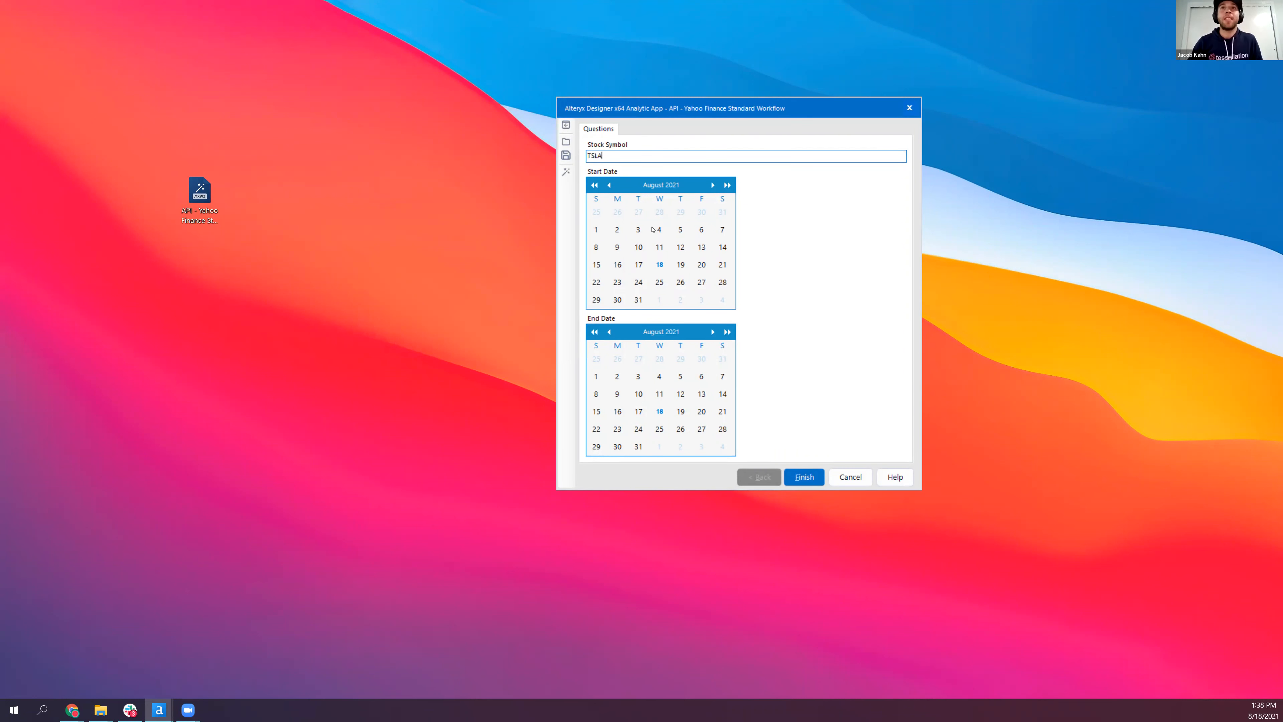
click(617, 230)
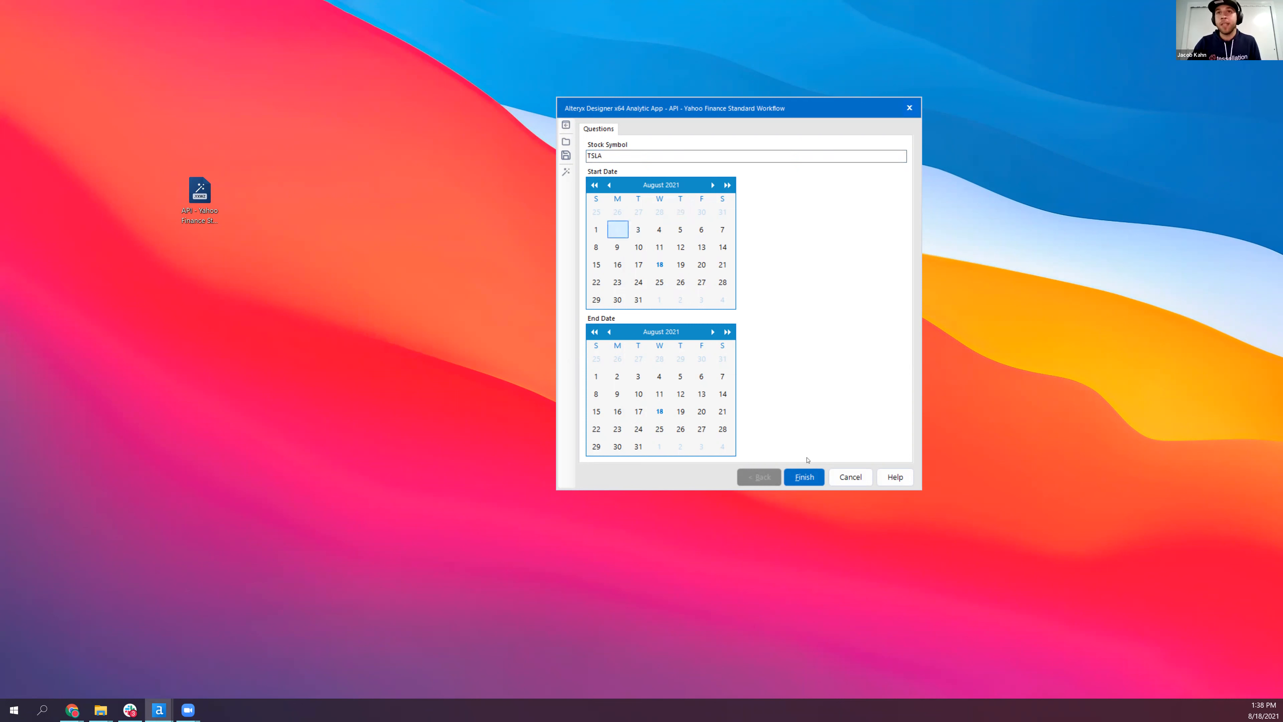
click(804, 477)
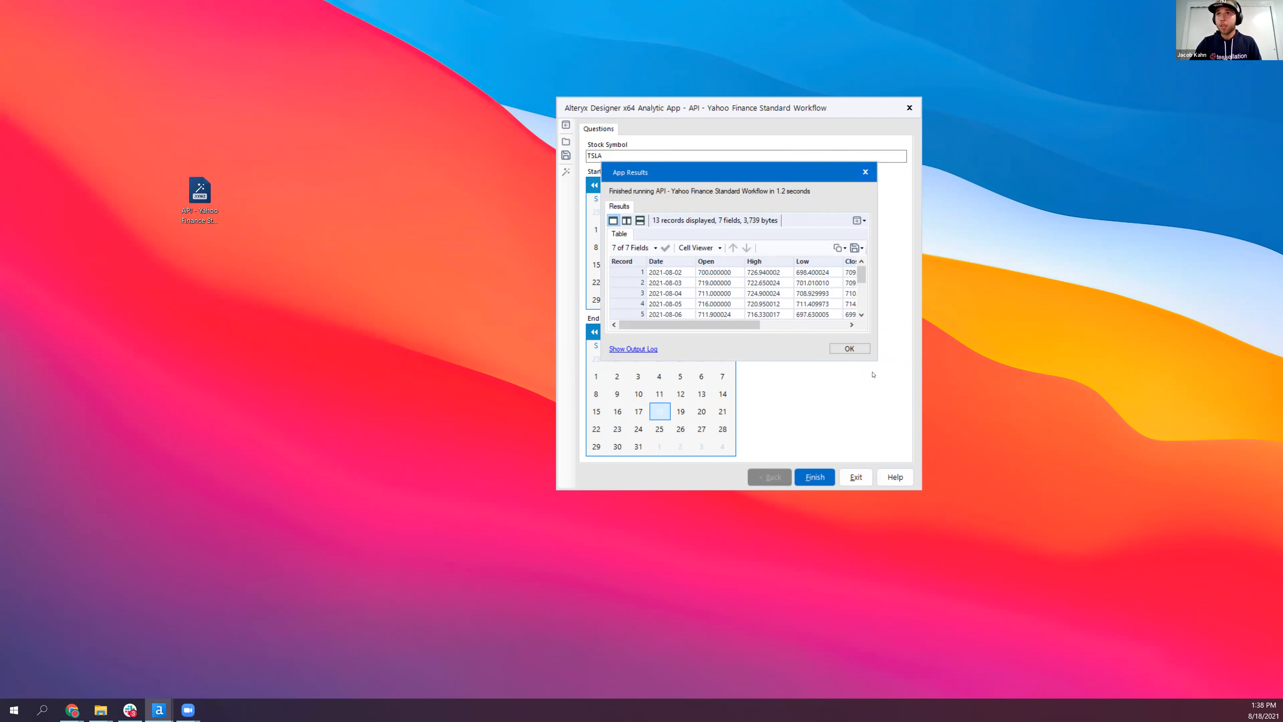
Enlarge and reposition the results window to examine the daily TSLA price records, and close it
drag(875, 360, 875, 509)
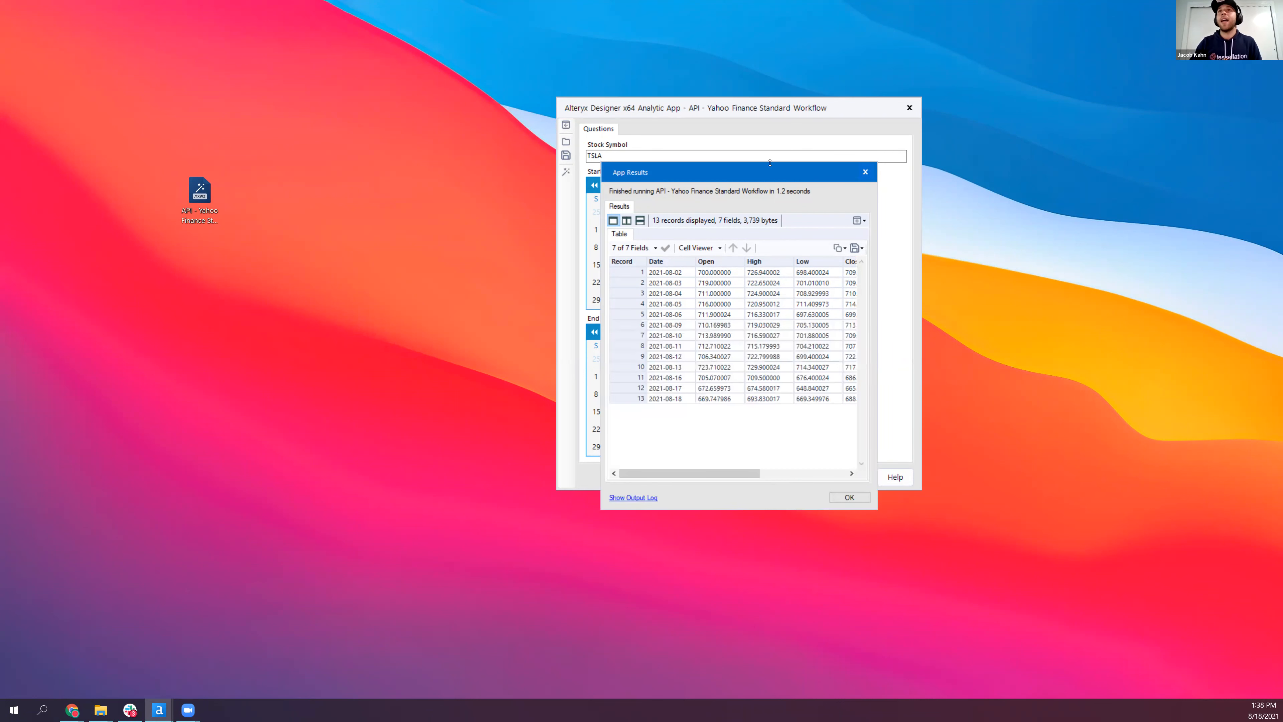
drag(877, 177, 947, 178)
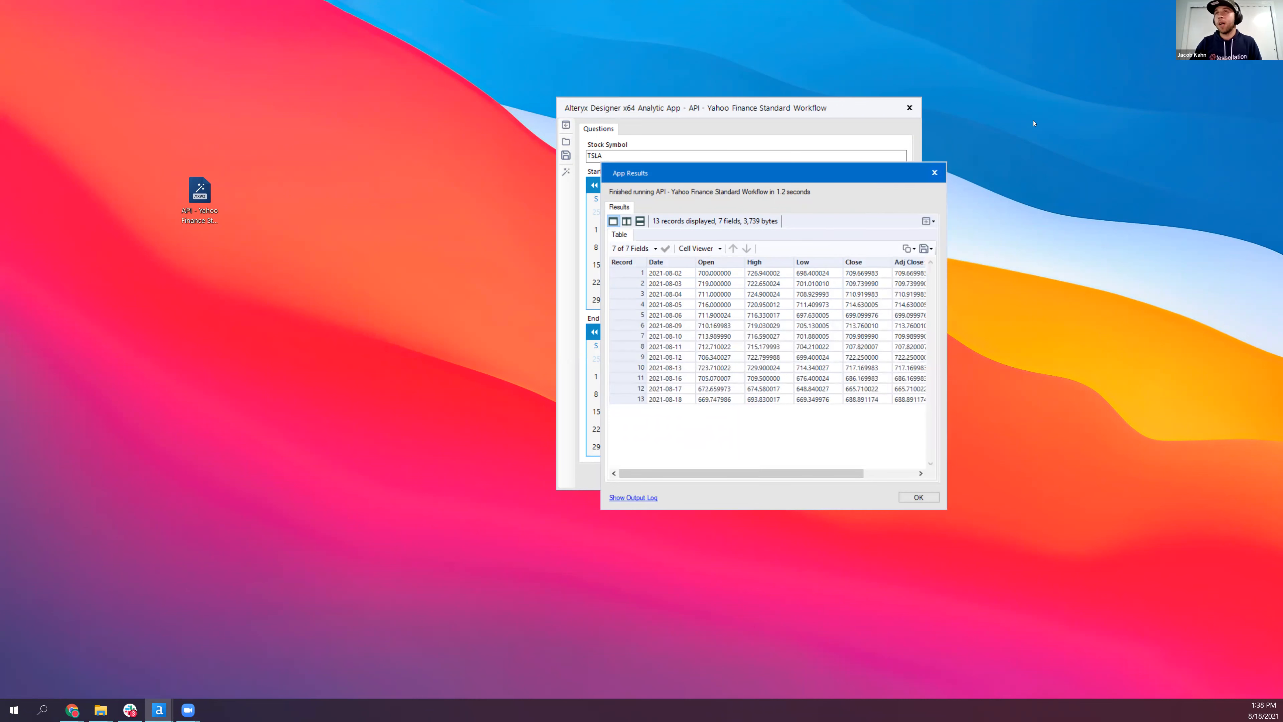
drag(758, 173, 1039, 119)
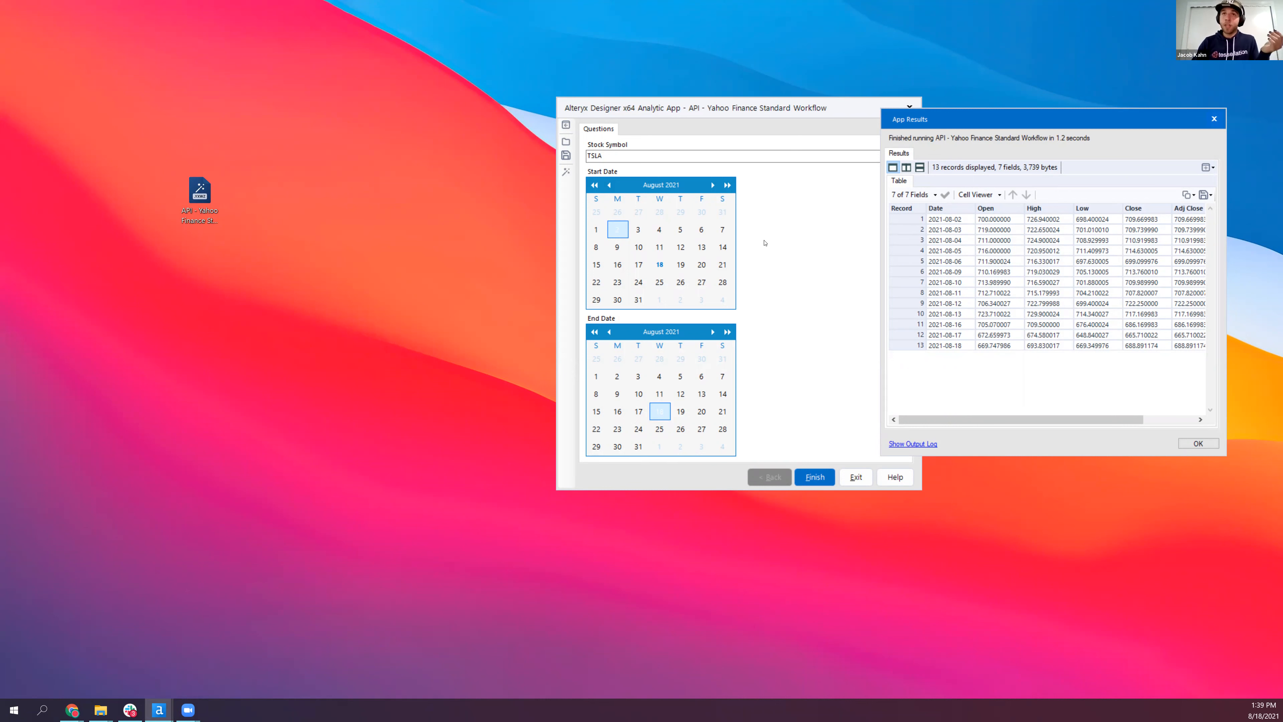
drag(963, 124, 776, 236)
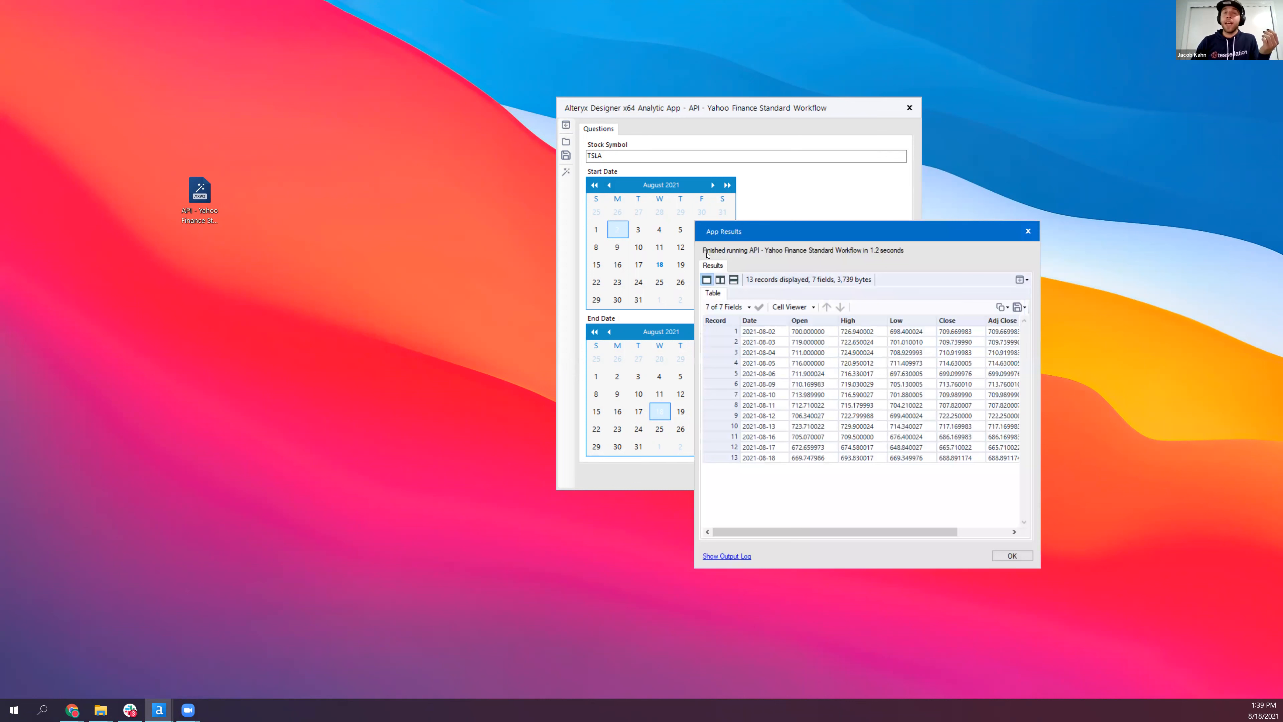
drag(1029, 239, 783, 199)
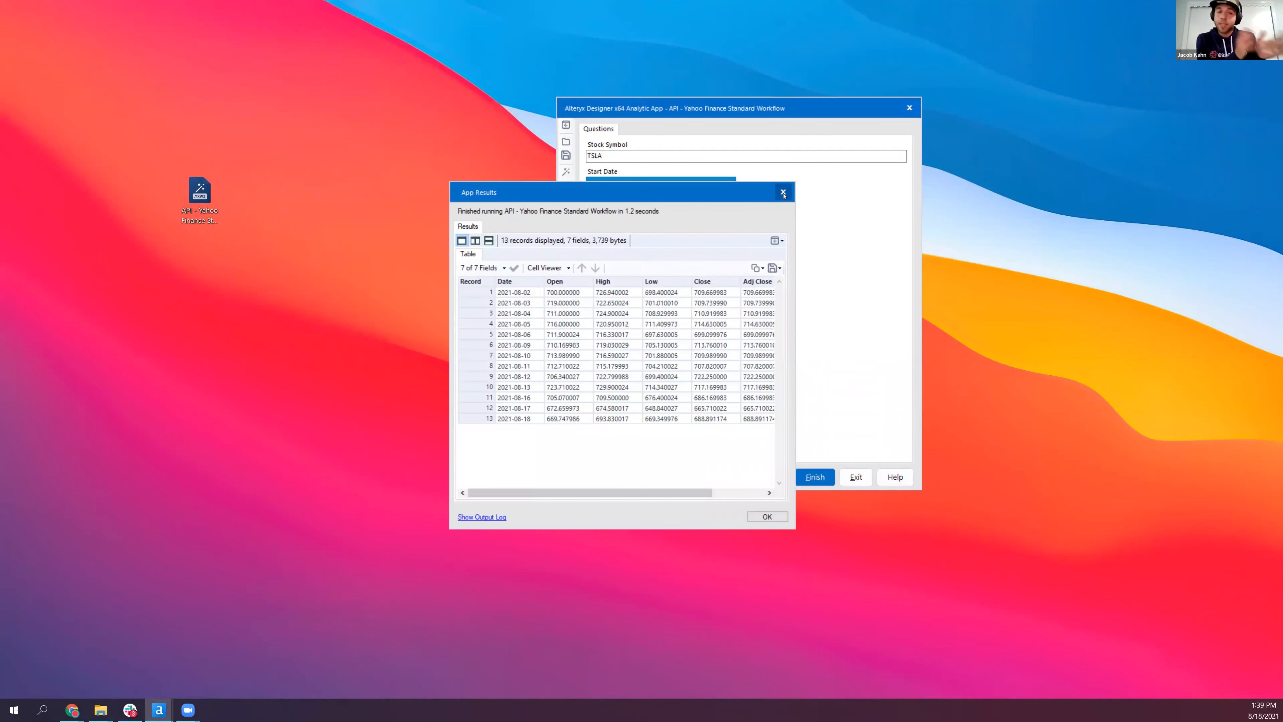
click(784, 193)
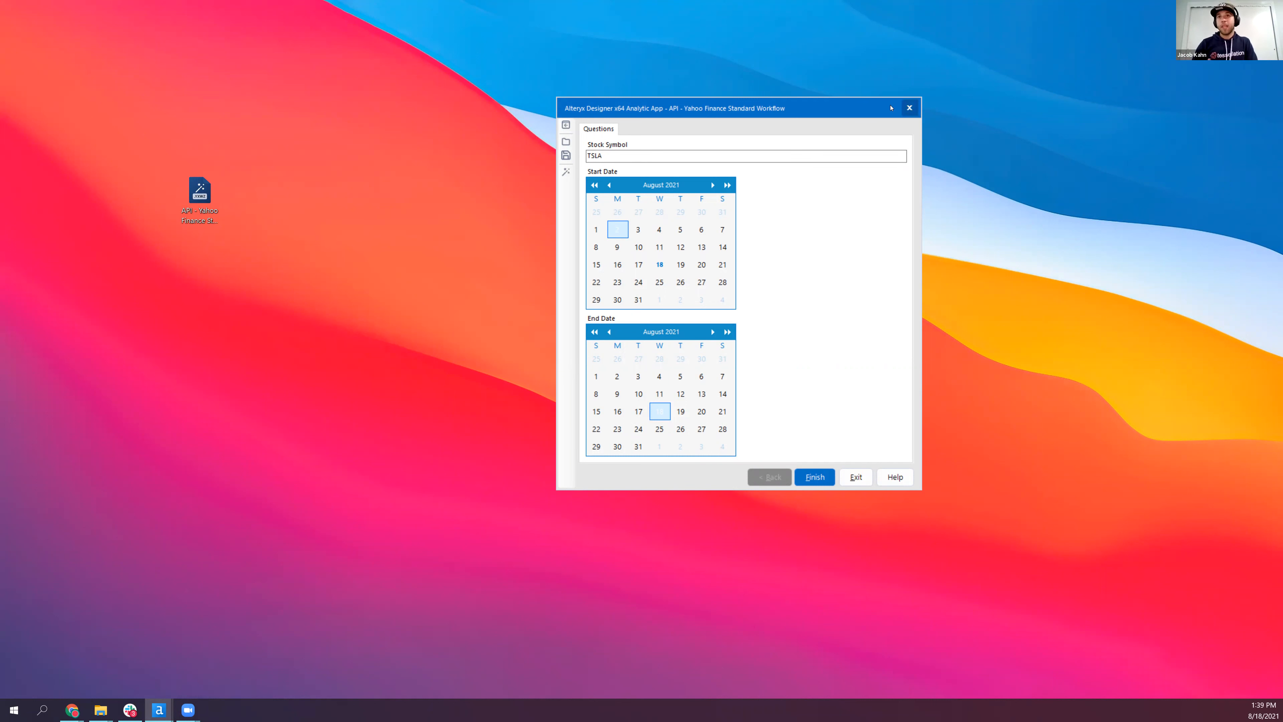
Rerun the app with the same TSLA inputs and enlarge the results window to show every column
click(828, 476)
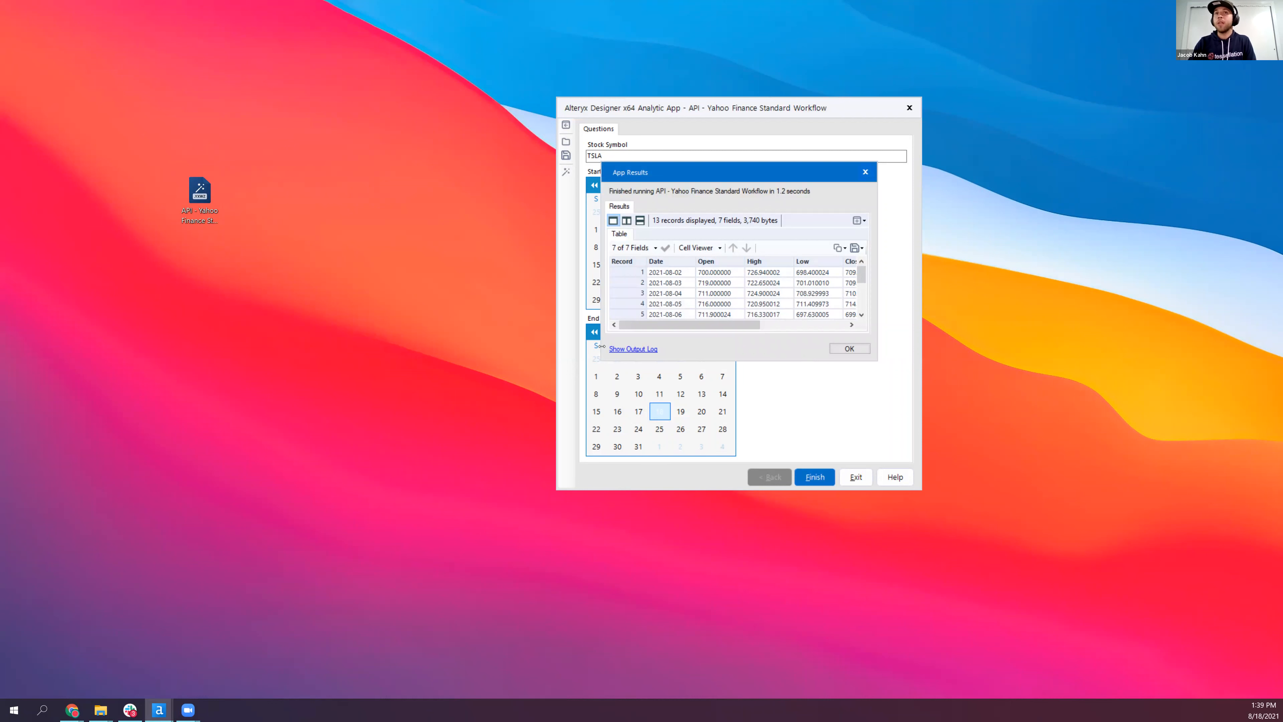
drag(602, 360, 601, 575)
drag(602, 355, 317, 355)
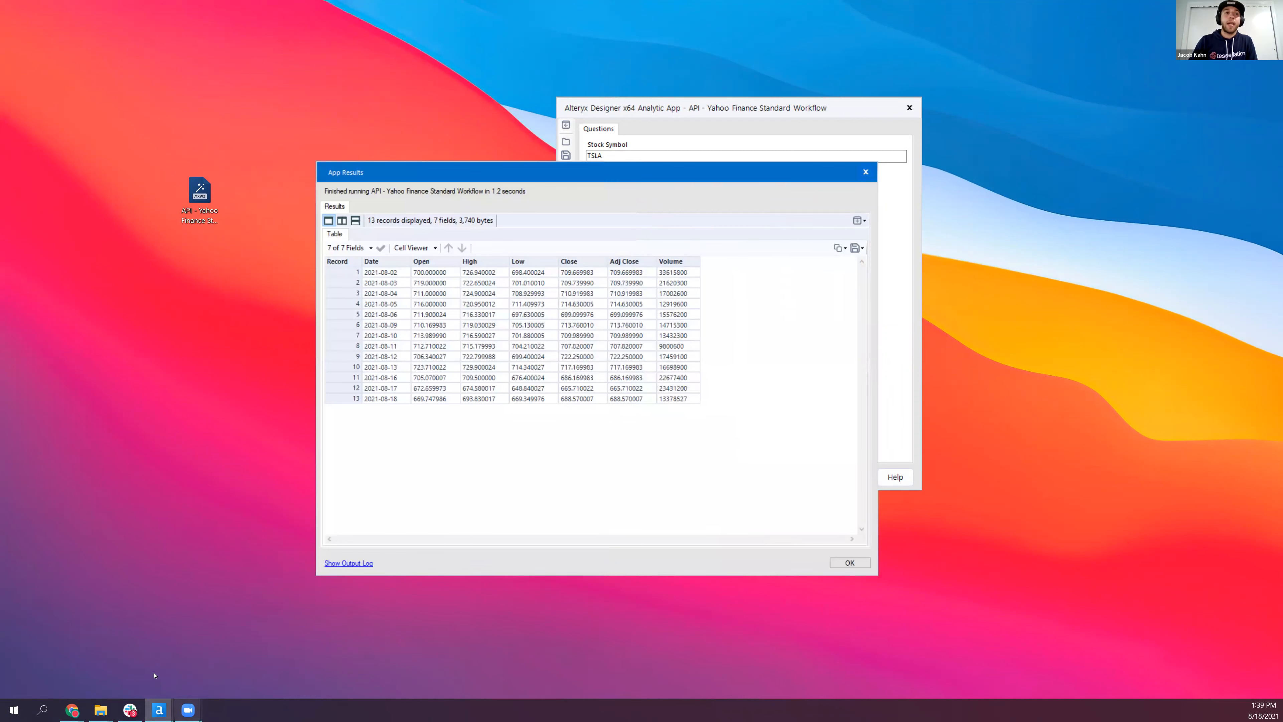
Switch to the main Alteryx Designer window and narrow the Configuration window to widen the workflow canvas
click(160, 710)
click(125, 660)
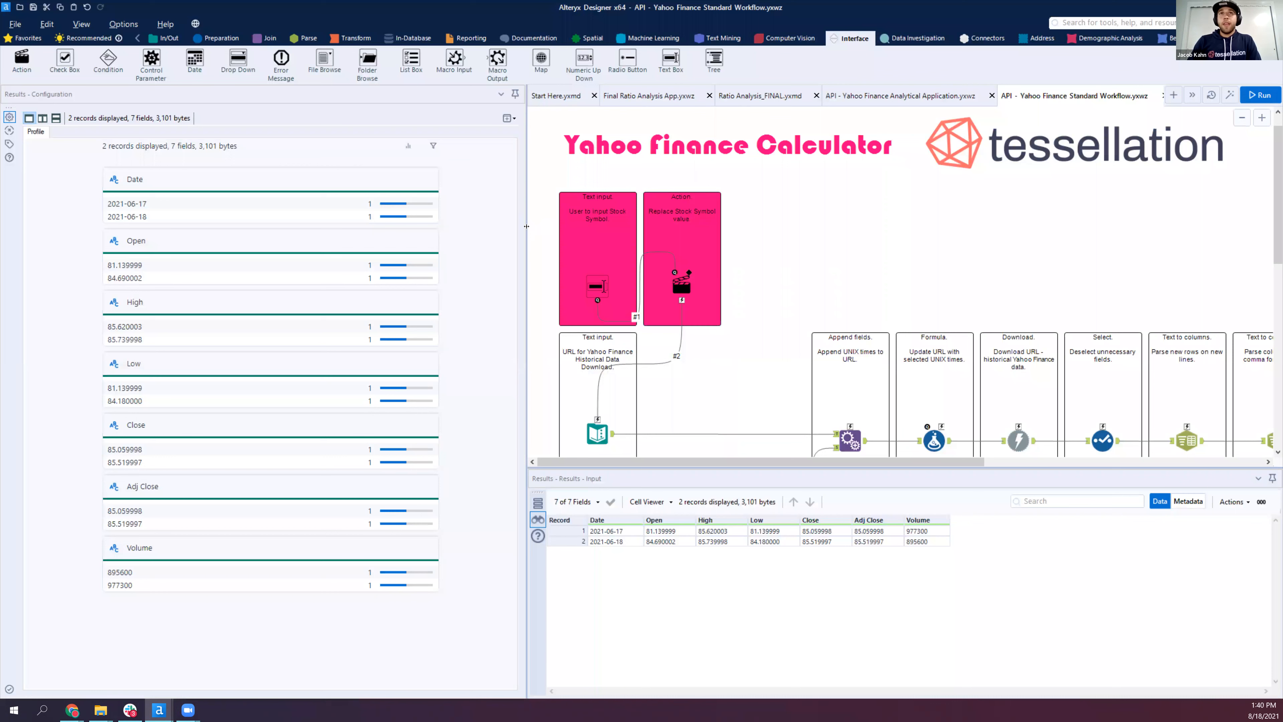
drag(524, 265, 272, 265)
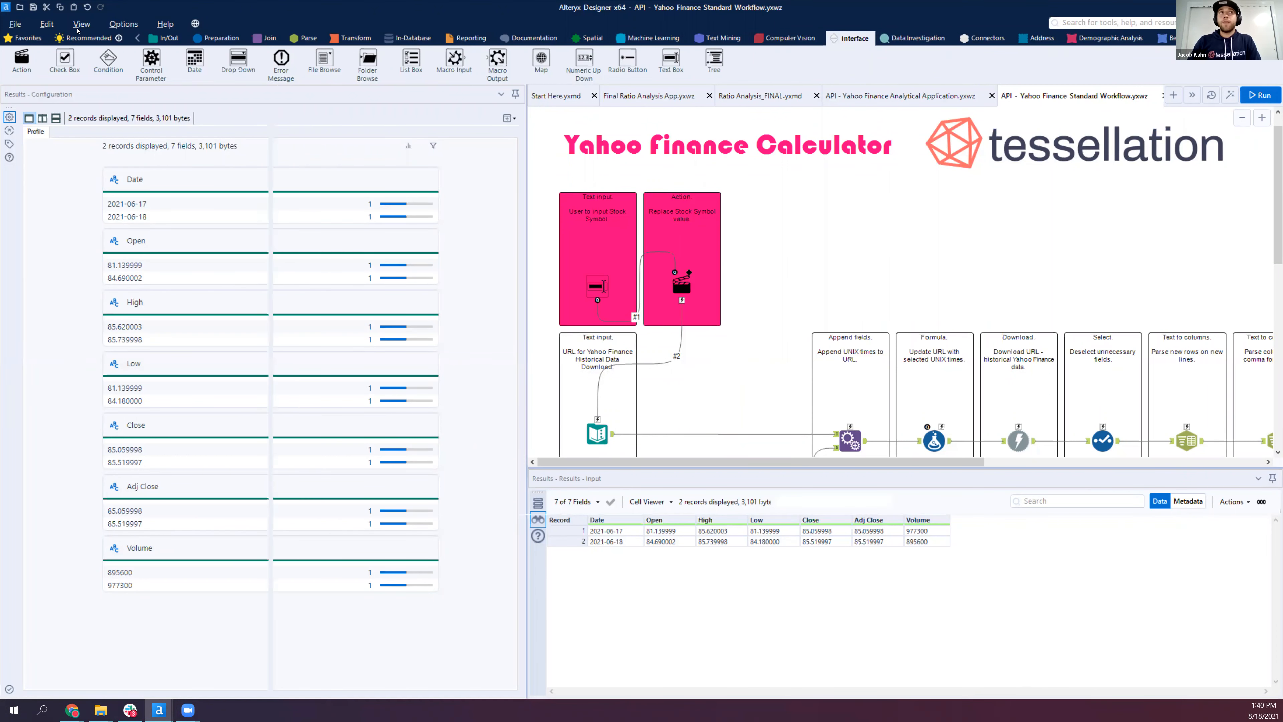
Show the Interface Designer and dock it beside the workflow canvas
key(alt+v)
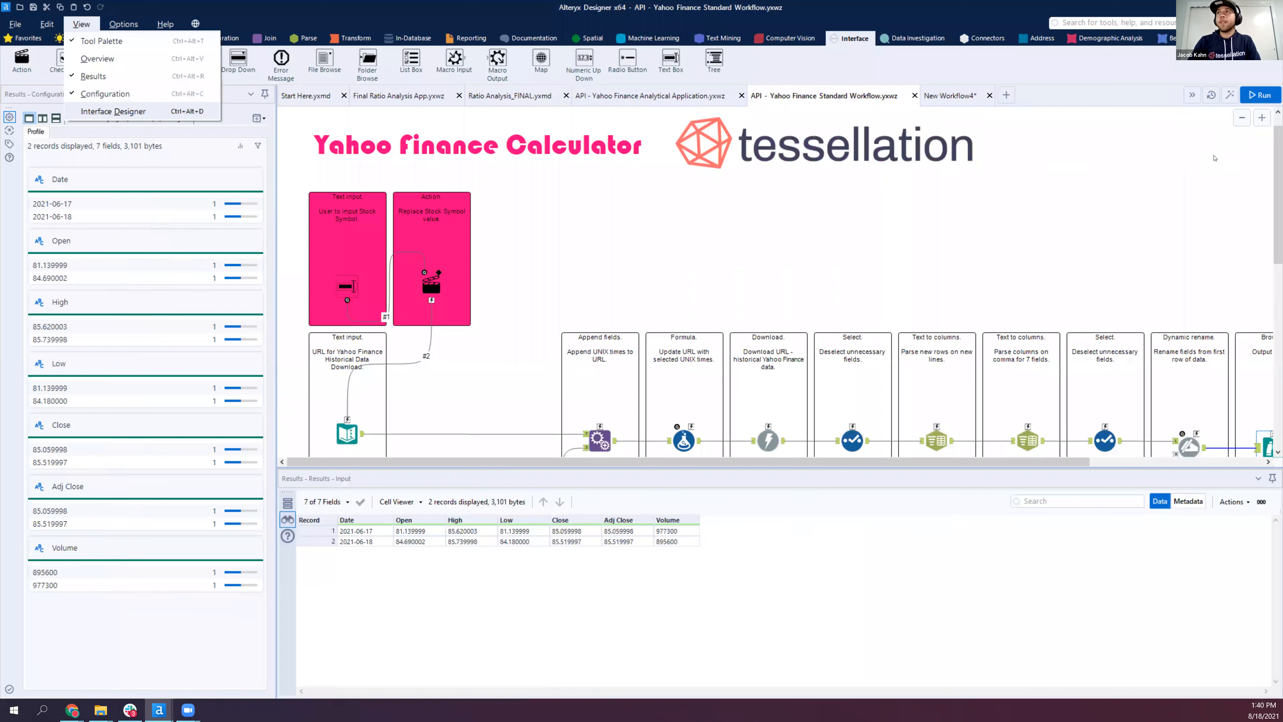
key(Return)
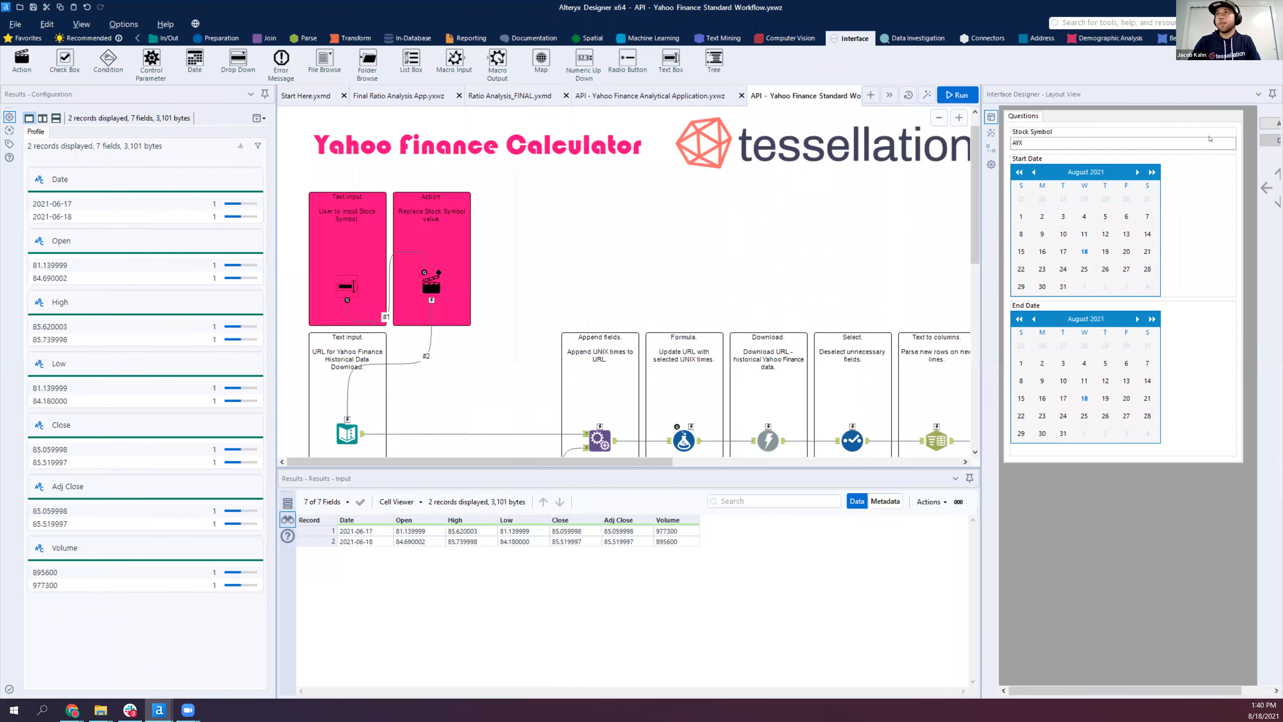
click(1258, 94)
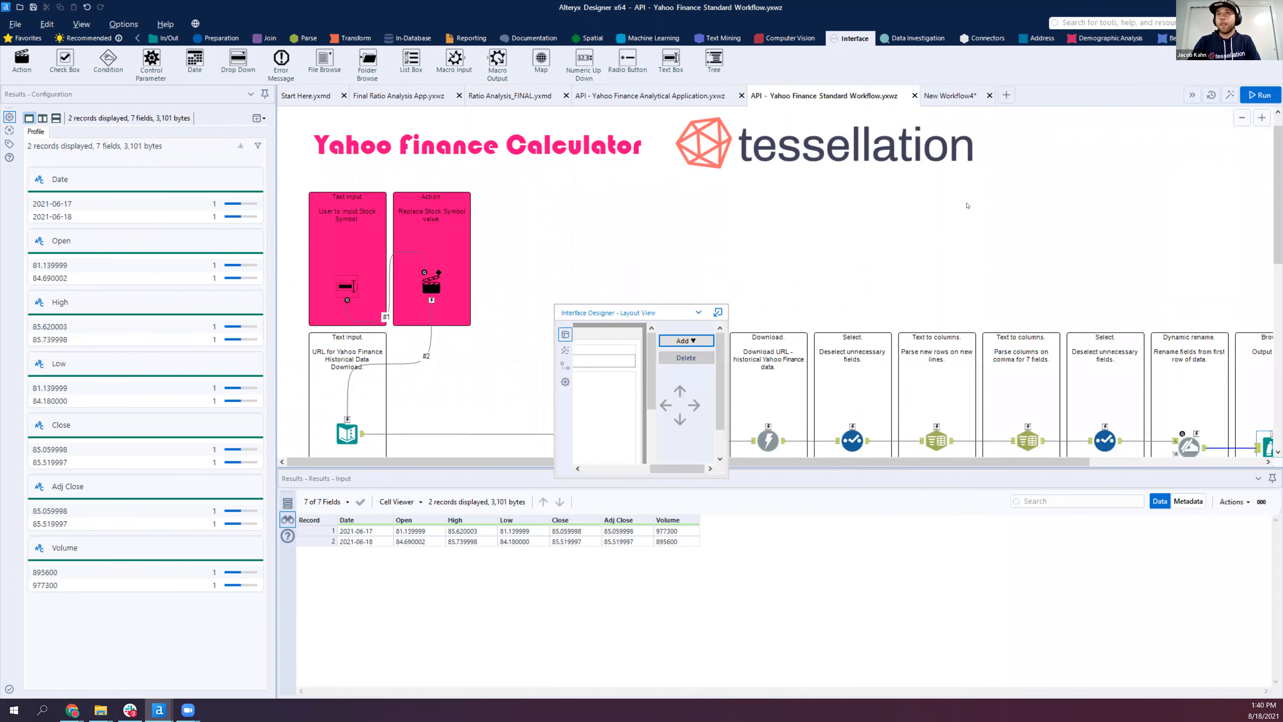
drag(968, 206, 995, 161)
drag(912, 166, 911, 209)
click(965, 217)
click(982, 234)
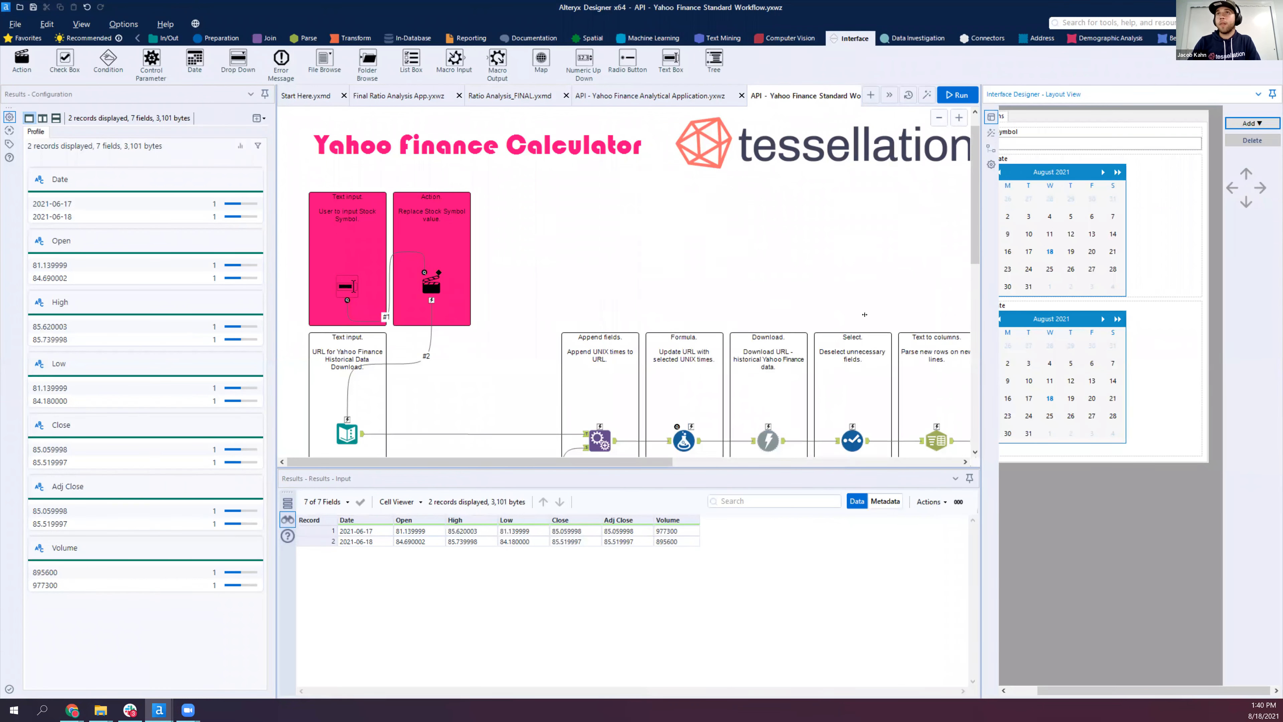
Widen the Interface Designer and show the app properties that control which outputs appear on success
drag(980, 373, 858, 373)
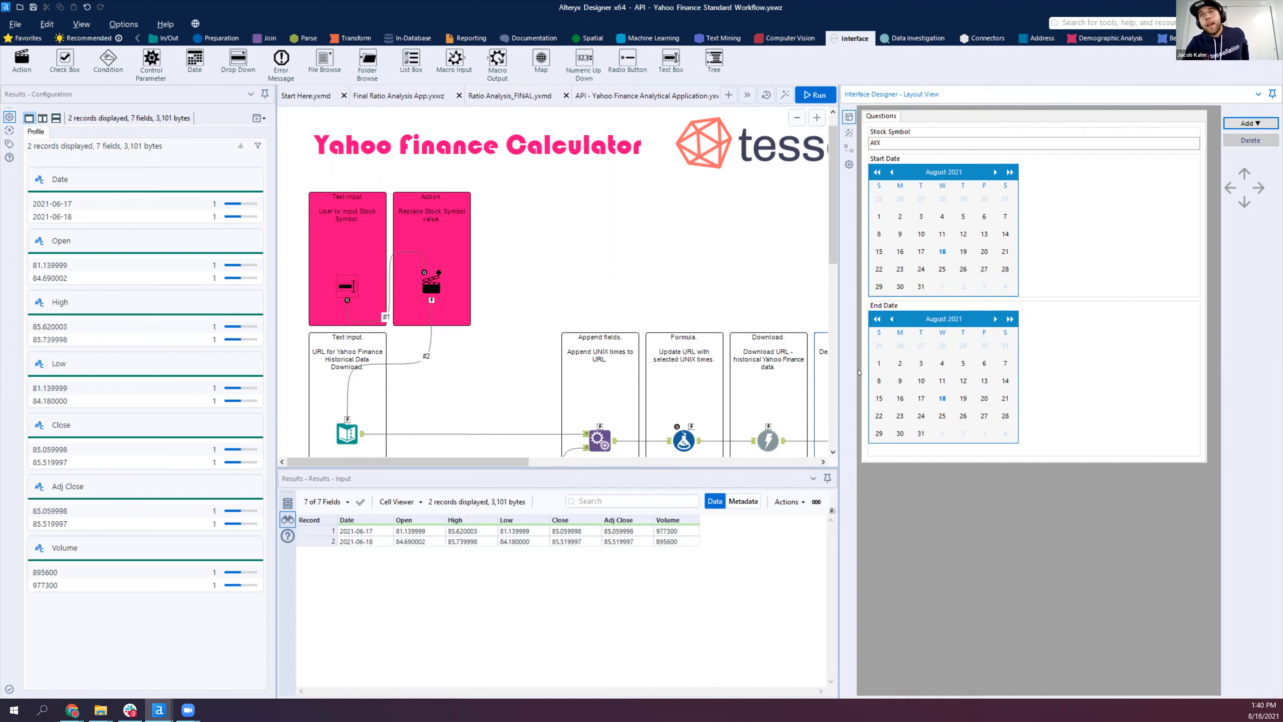
click(853, 168)
click(885, 189)
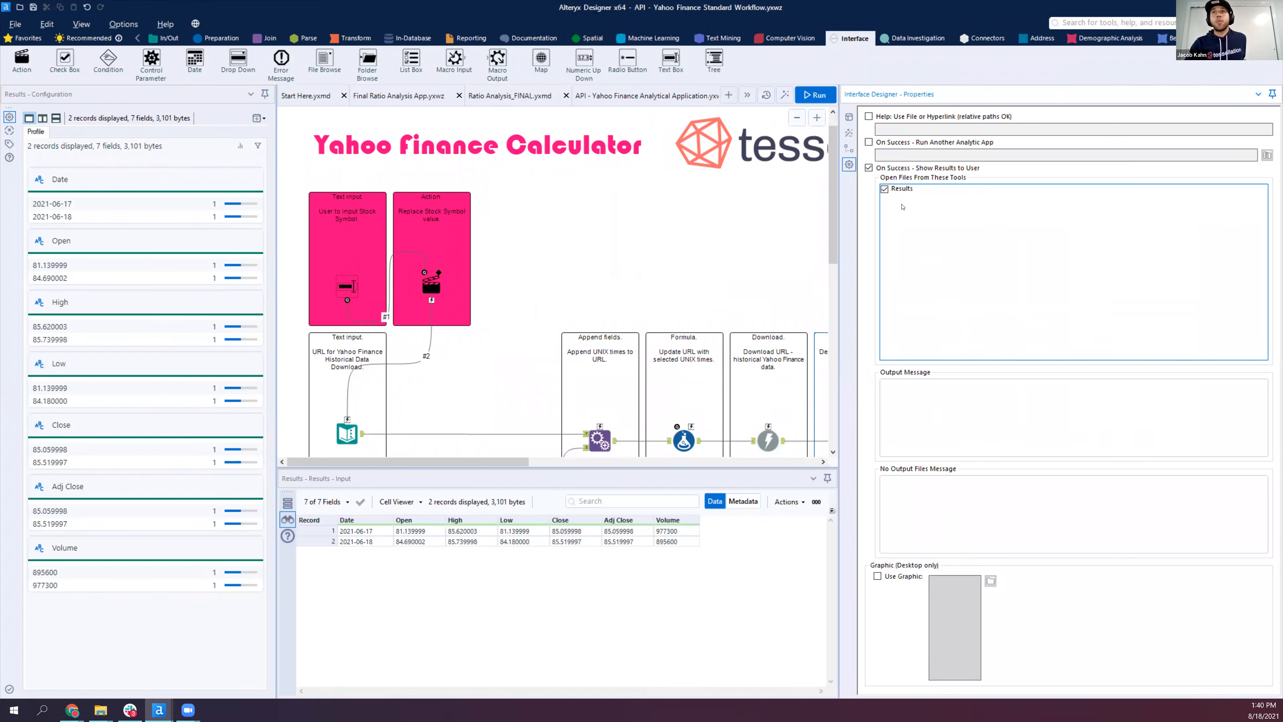
Show the annotation settings of the Browse tool at the end of the workflow to check its name
click(740, 416)
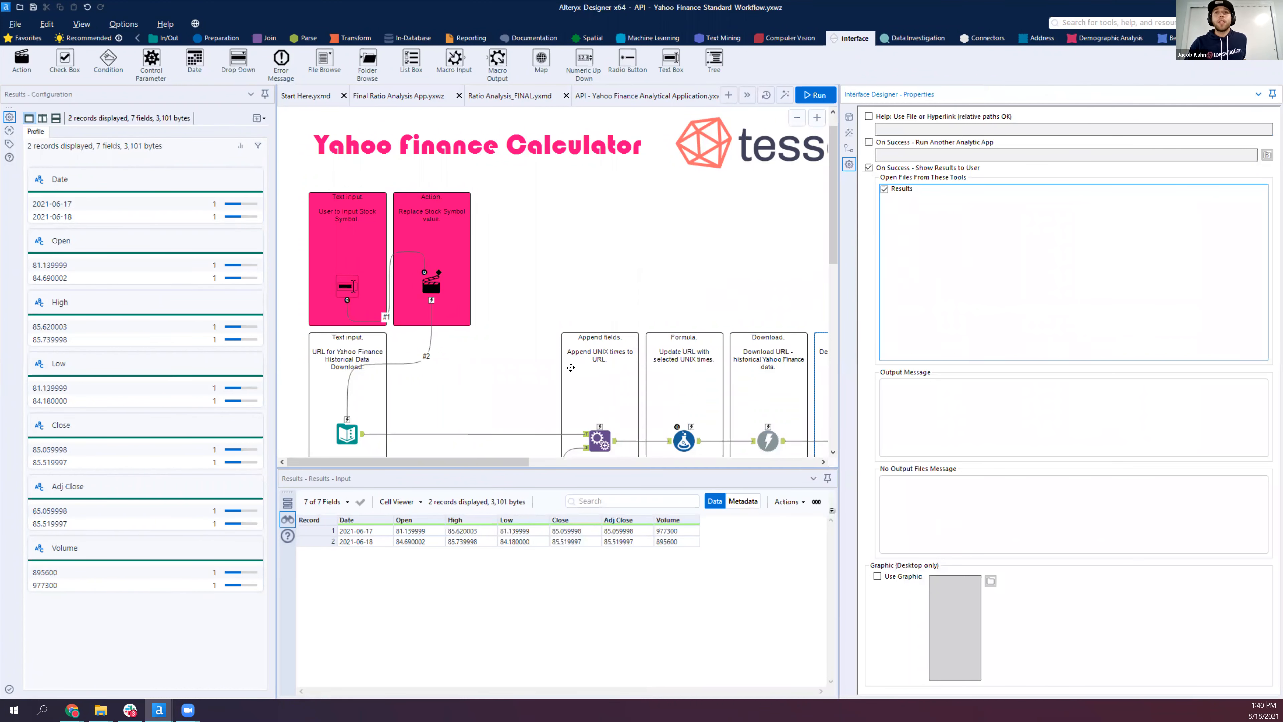
drag(500, 331, 283, 323)
drag(606, 334, 403, 328)
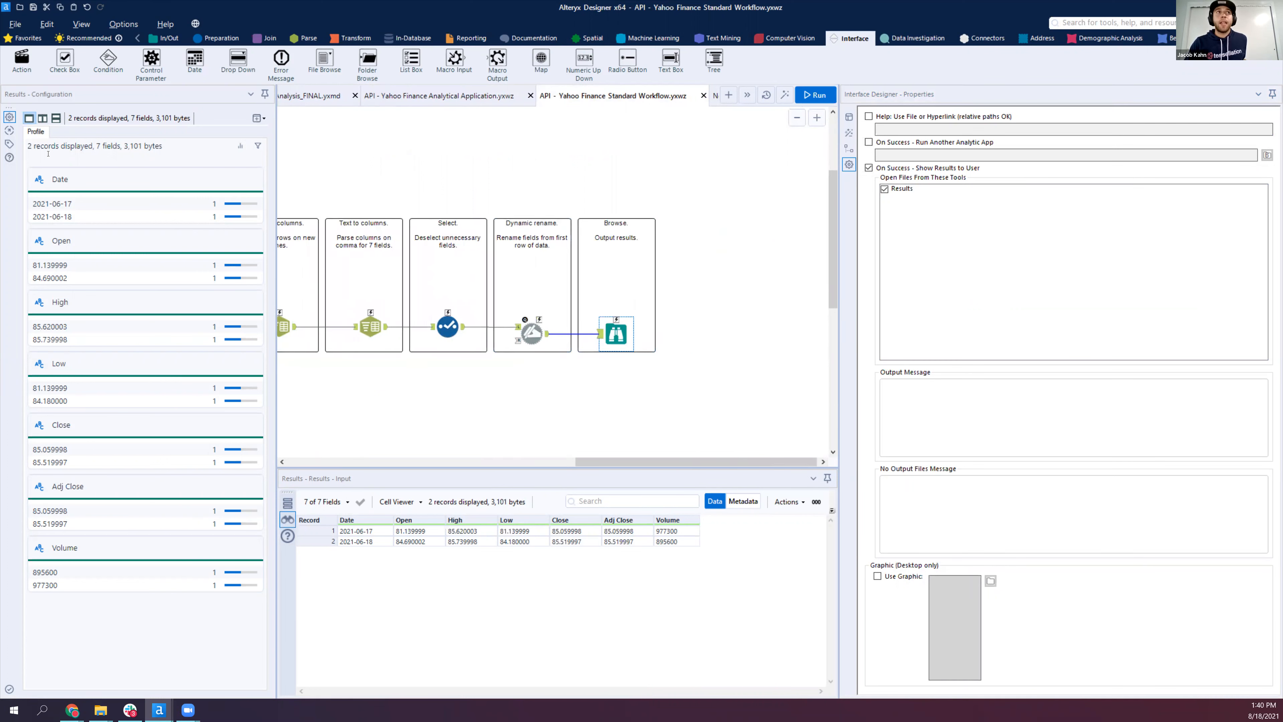
click(9, 144)
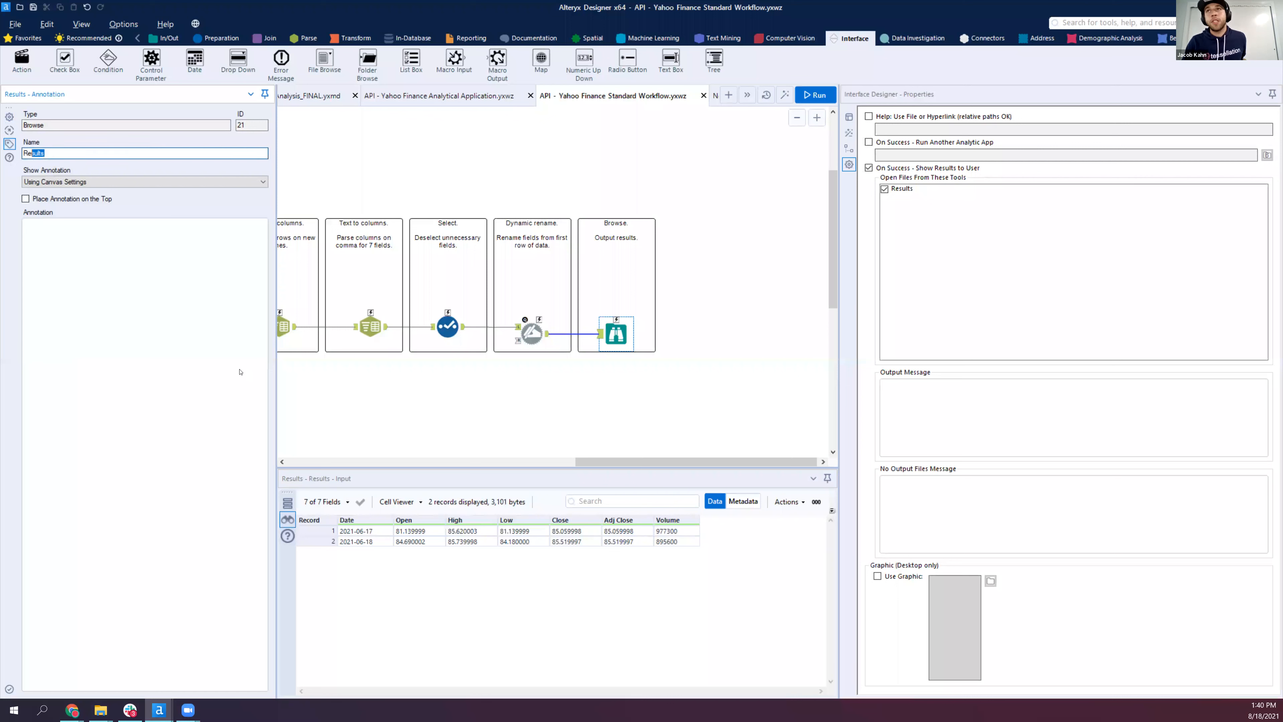
Run the app for AYX with the Results output excluded from the results shown to the user, and include that output again
click(885, 190)
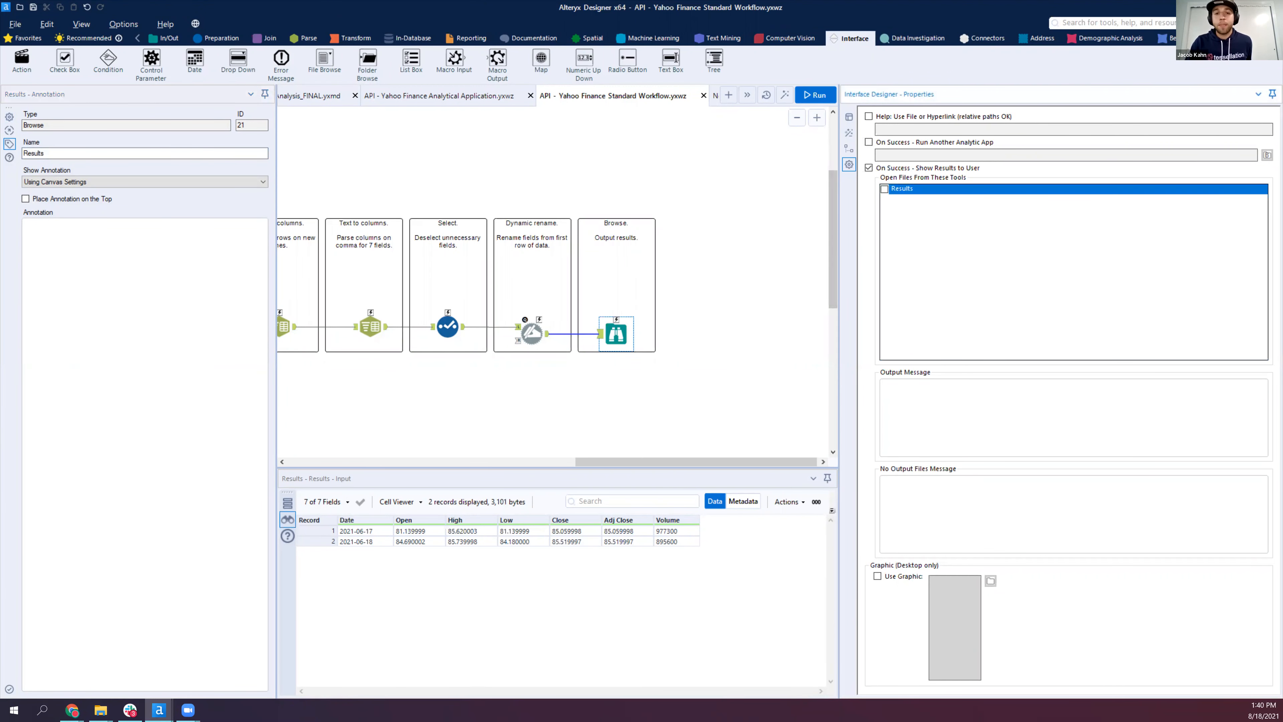
click(657, 95)
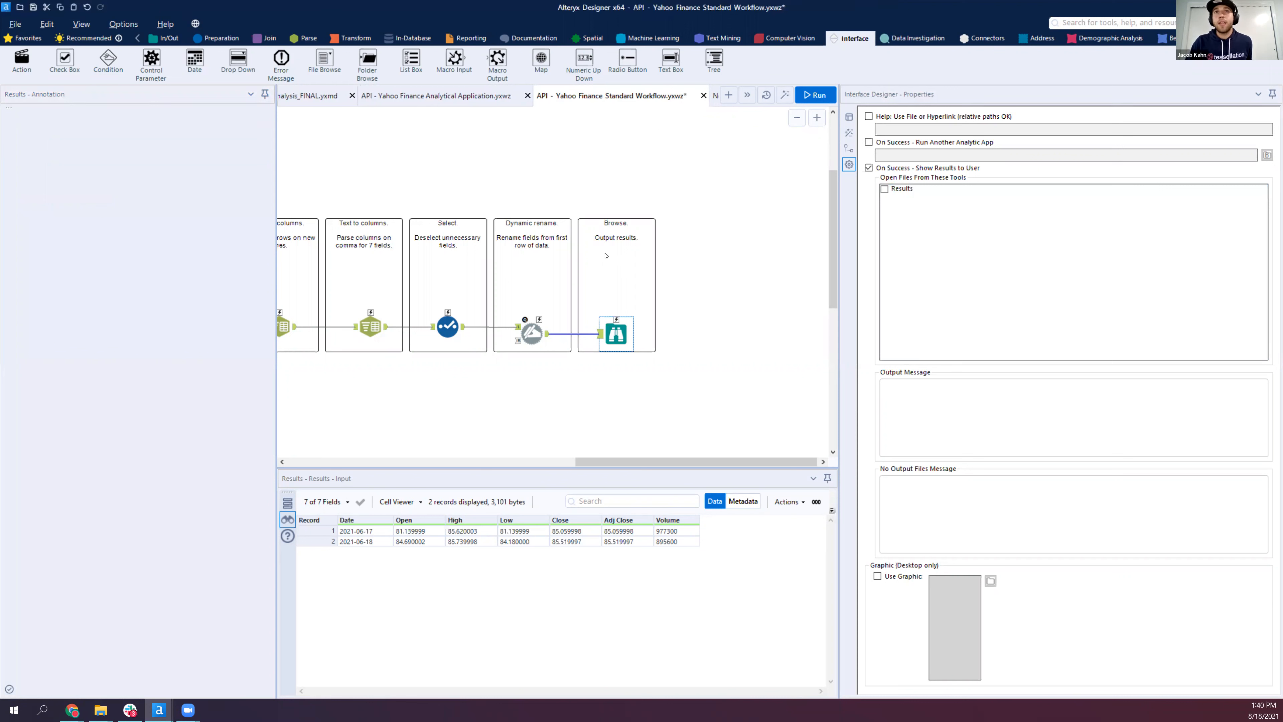
click(611, 265)
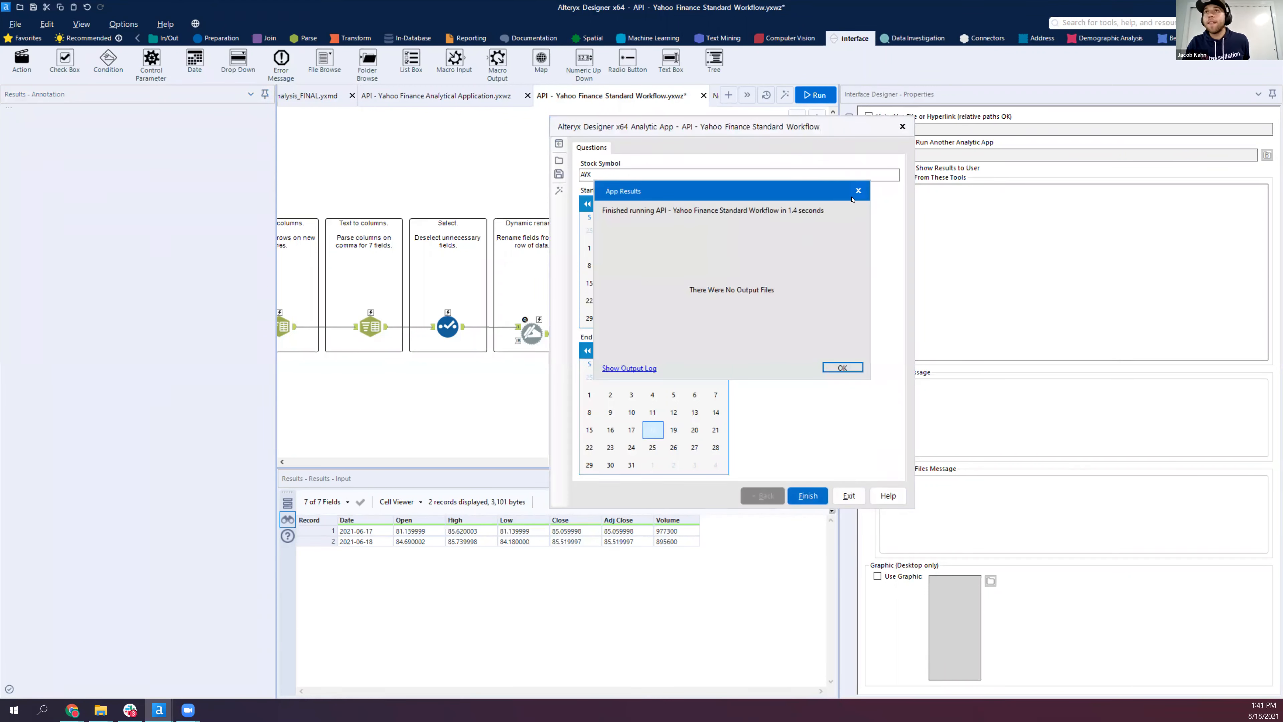
click(858, 191)
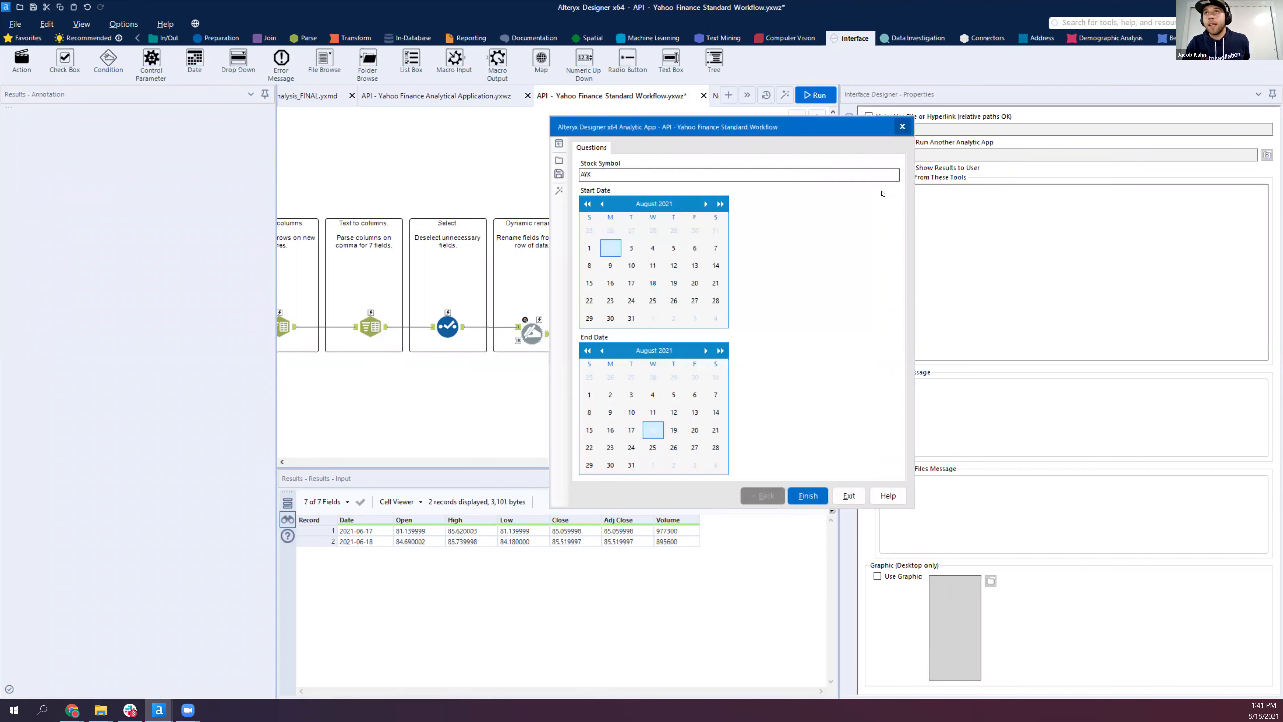
click(903, 127)
click(885, 188)
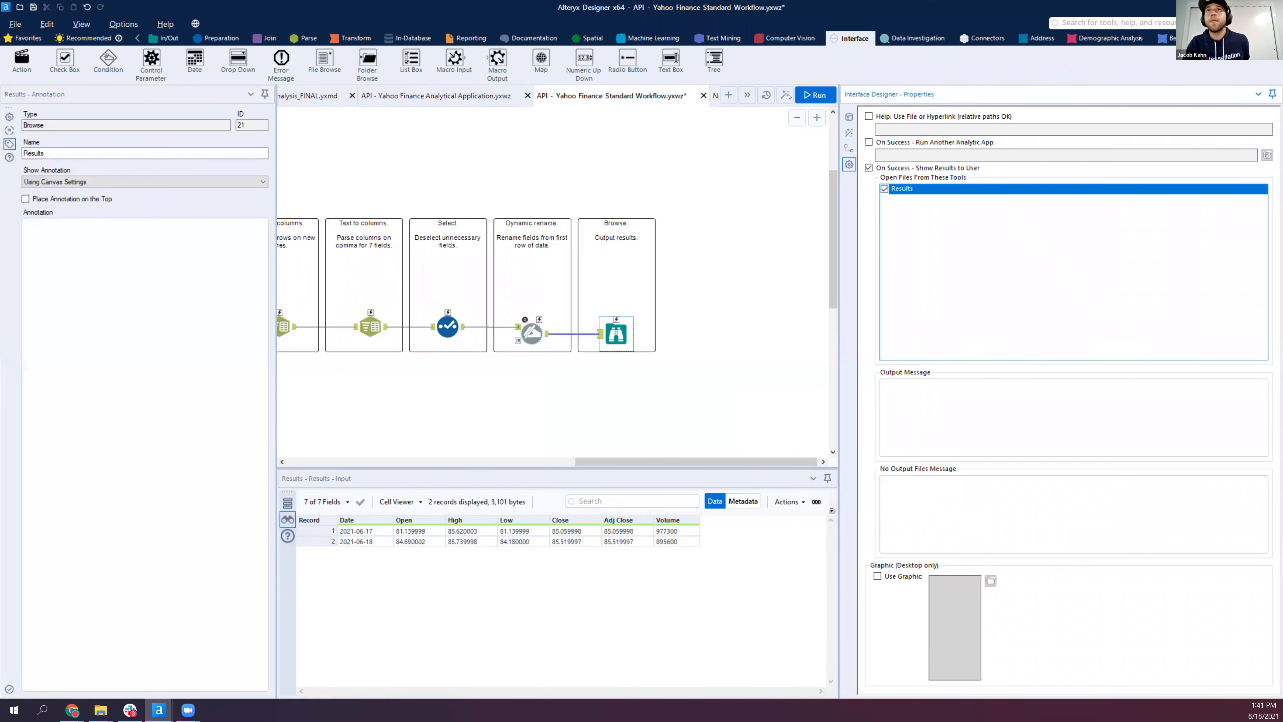
Run the app for AYX from August 2 to August 18, 2021, and close the results and app windows
click(784, 235)
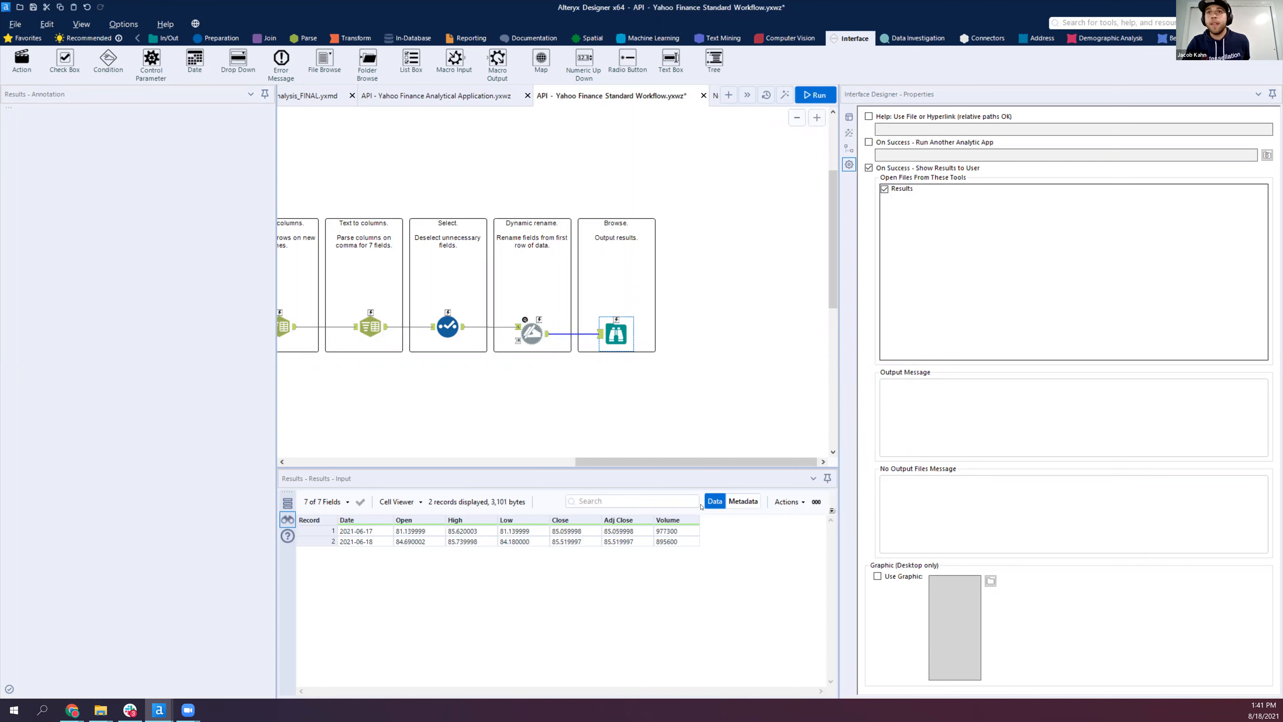
click(861, 560)
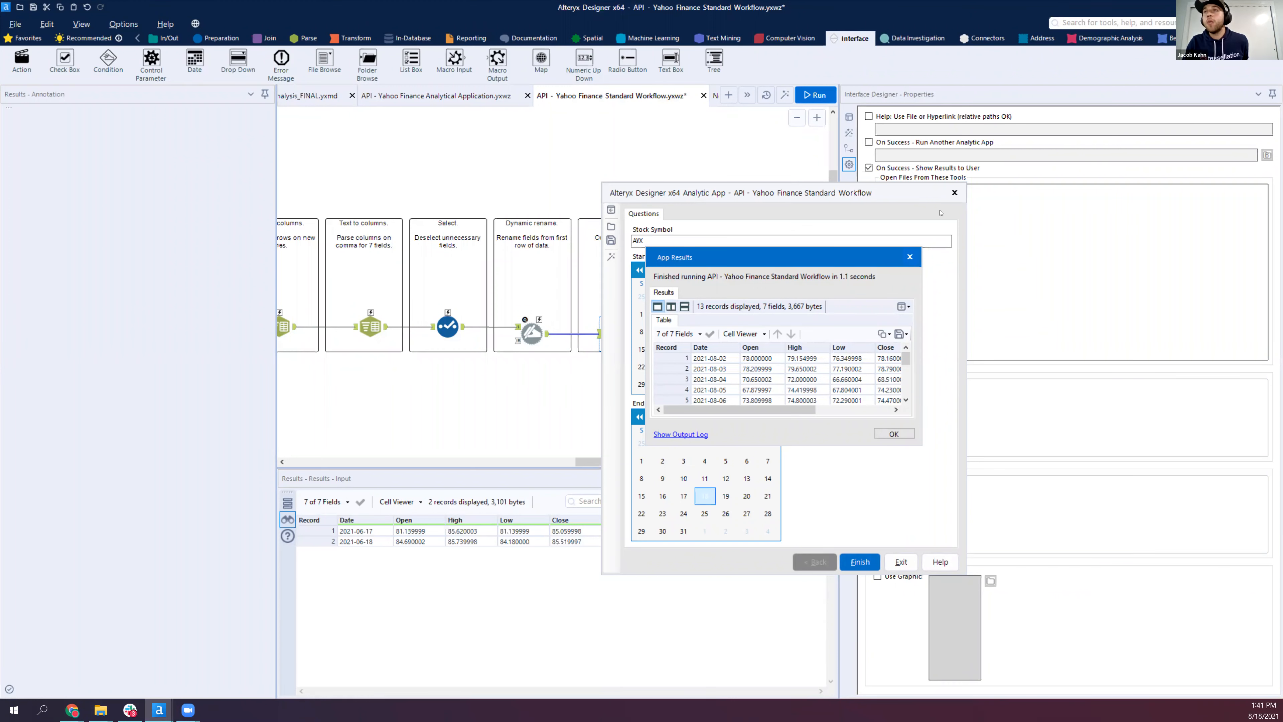
click(909, 257)
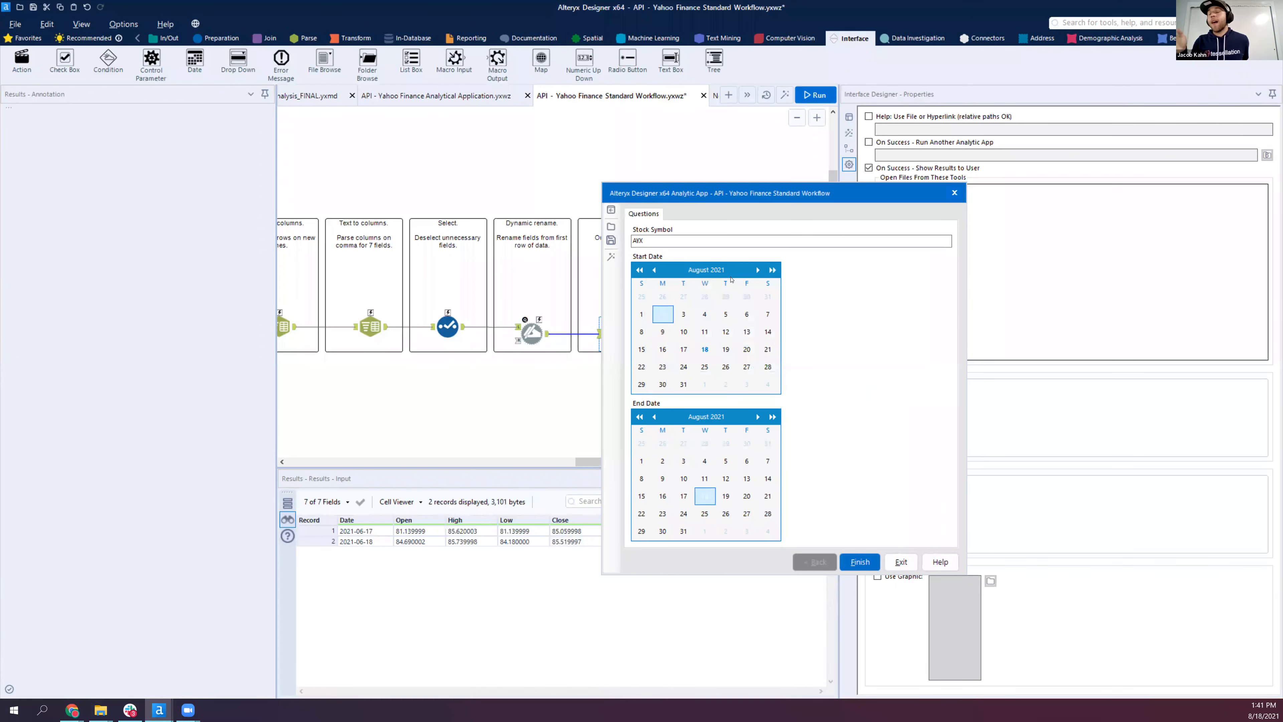
drag(889, 193, 731, 279)
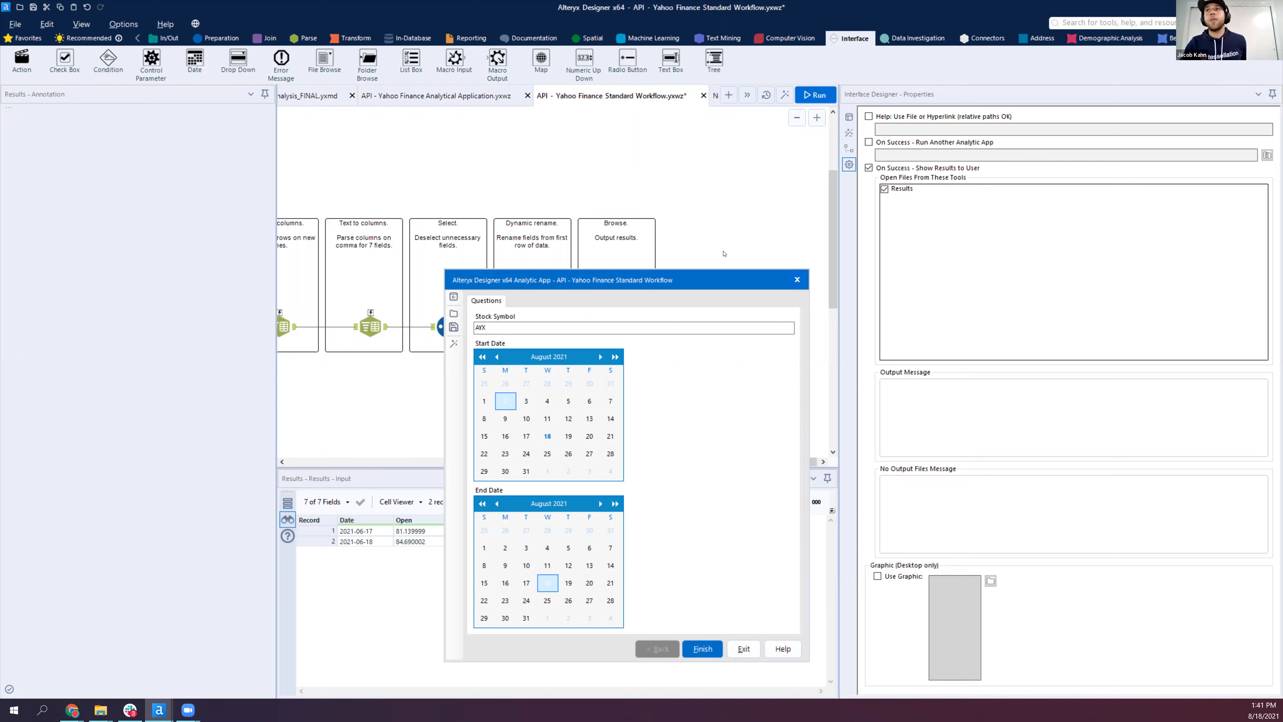
drag(722, 283, 728, 187)
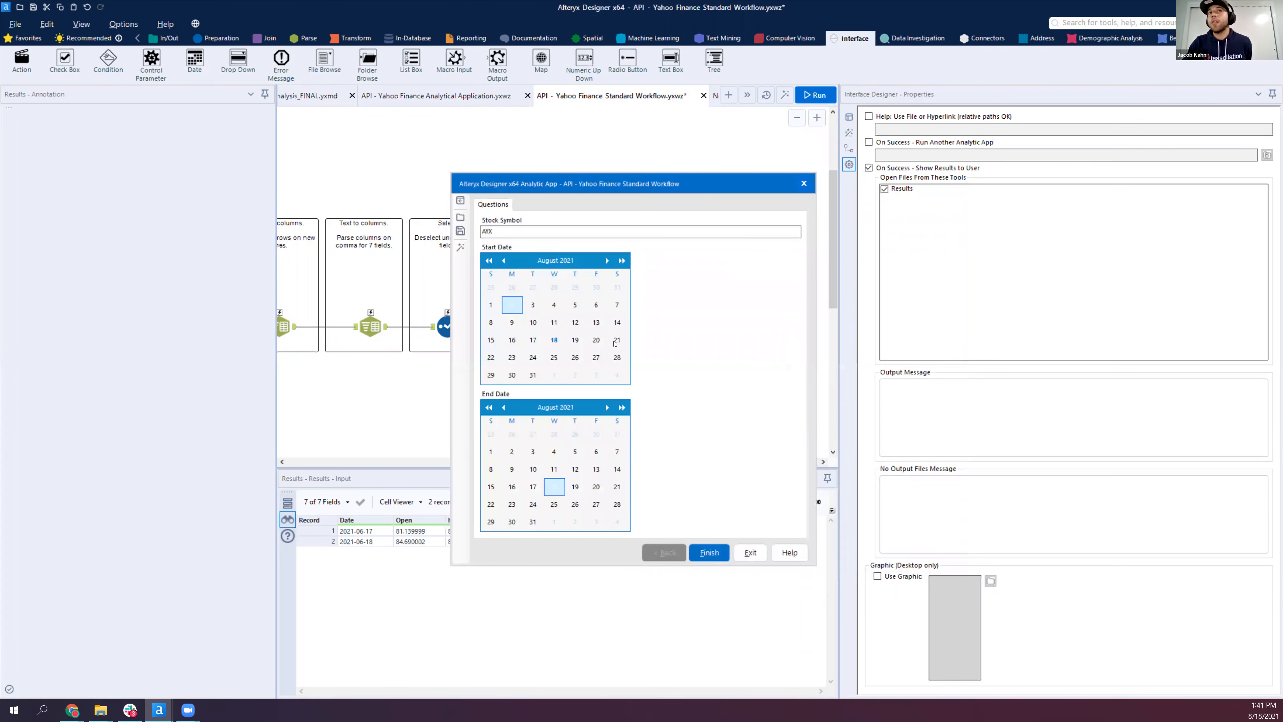
click(804, 185)
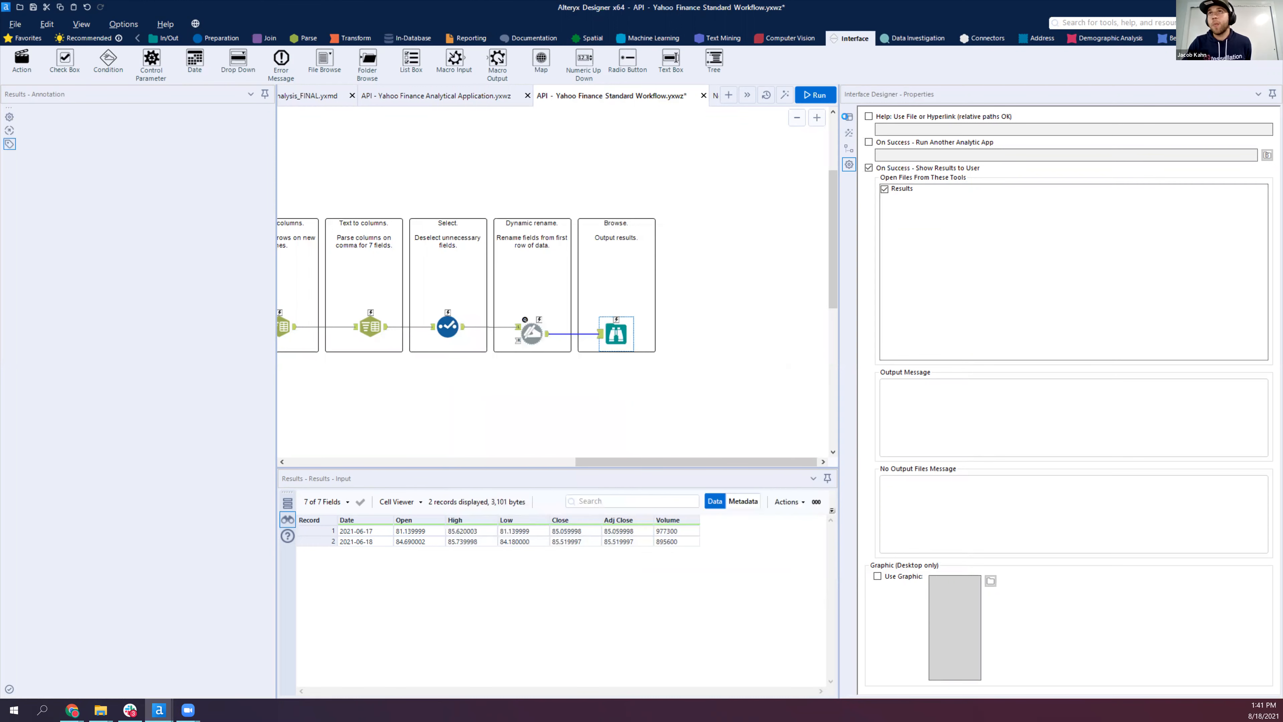
Show the app's layout view and move the Start Date question above Stock Symbol
click(849, 117)
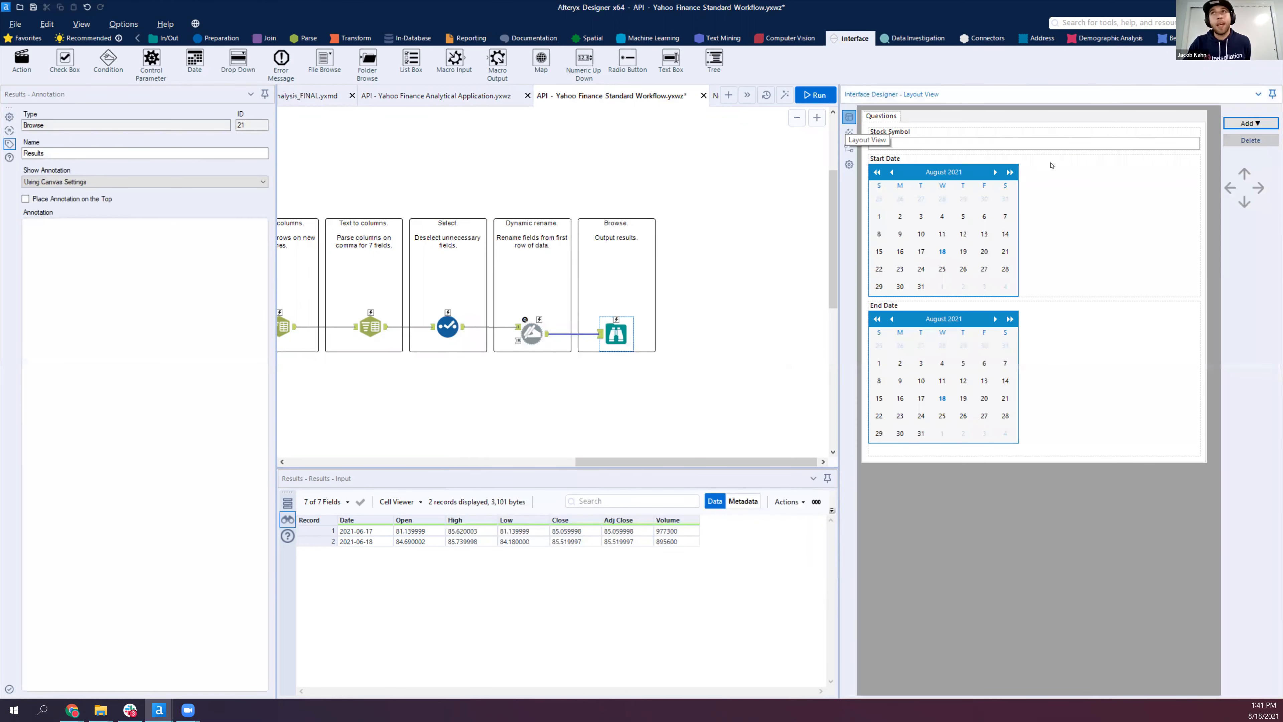
click(1052, 165)
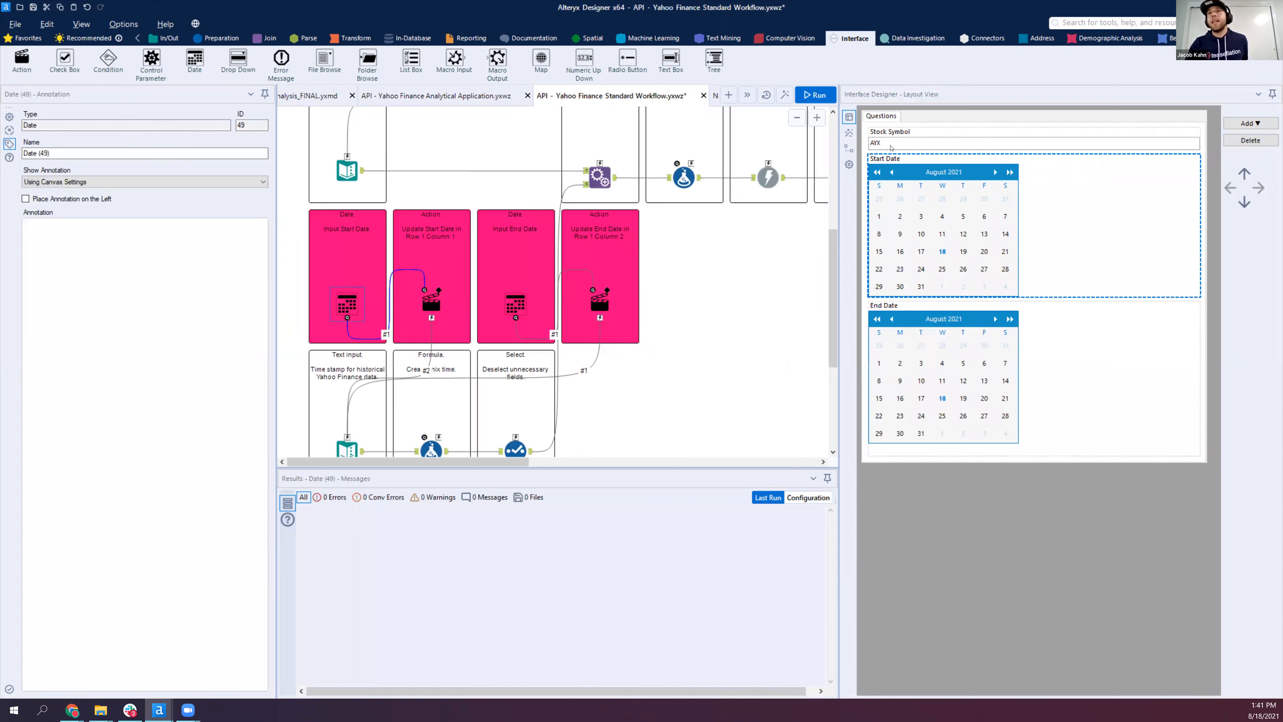
click(1245, 175)
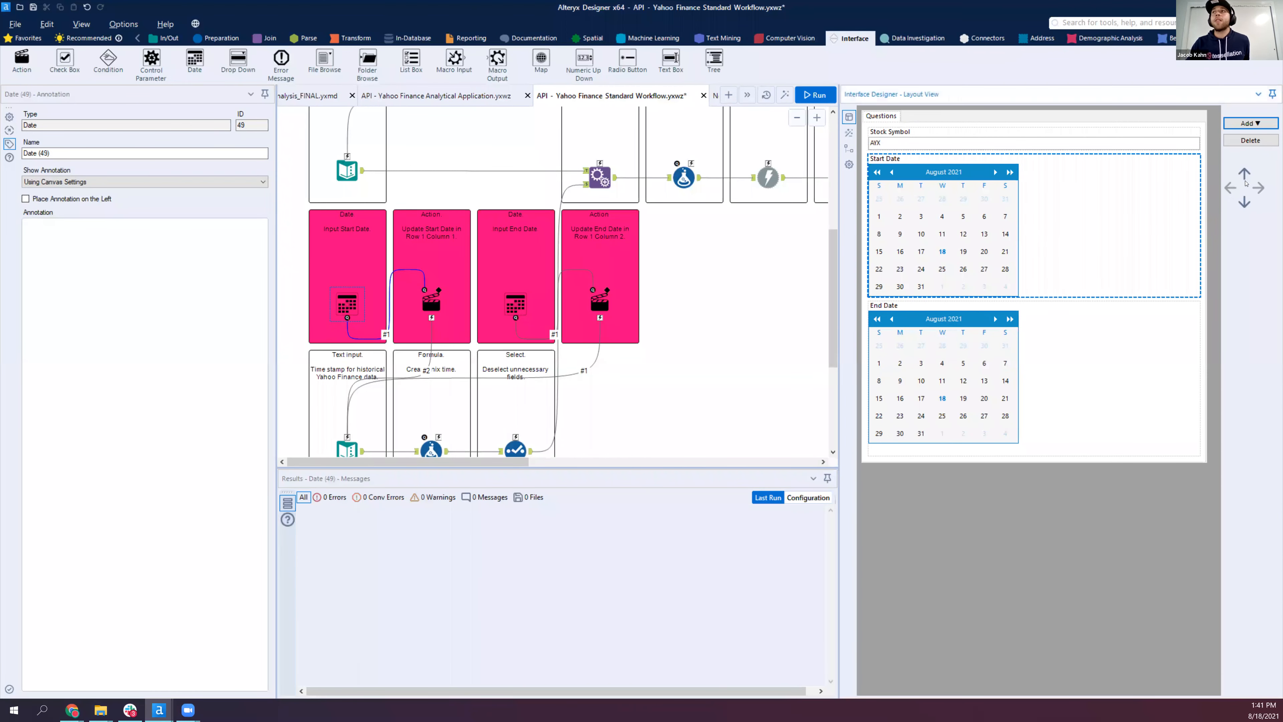
click(1244, 173)
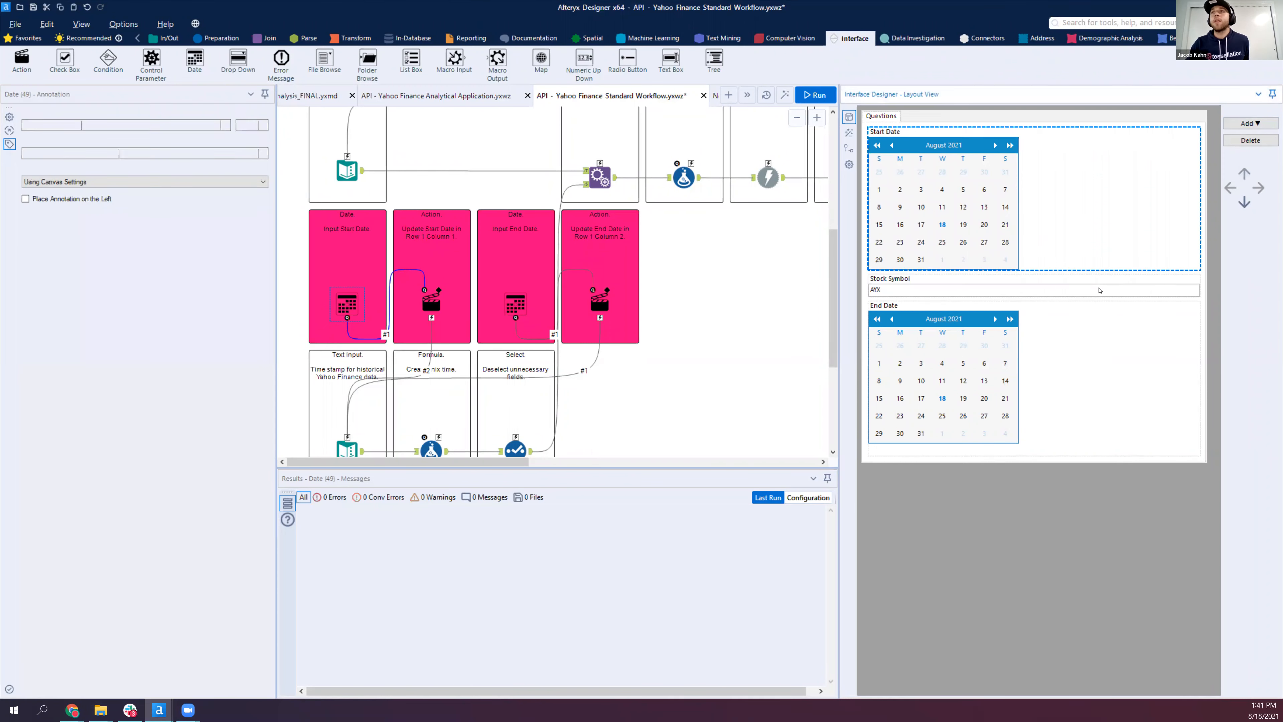
Preview the app with the Stock Symbol question below End Date, and move that question back above both dates
click(1243, 202)
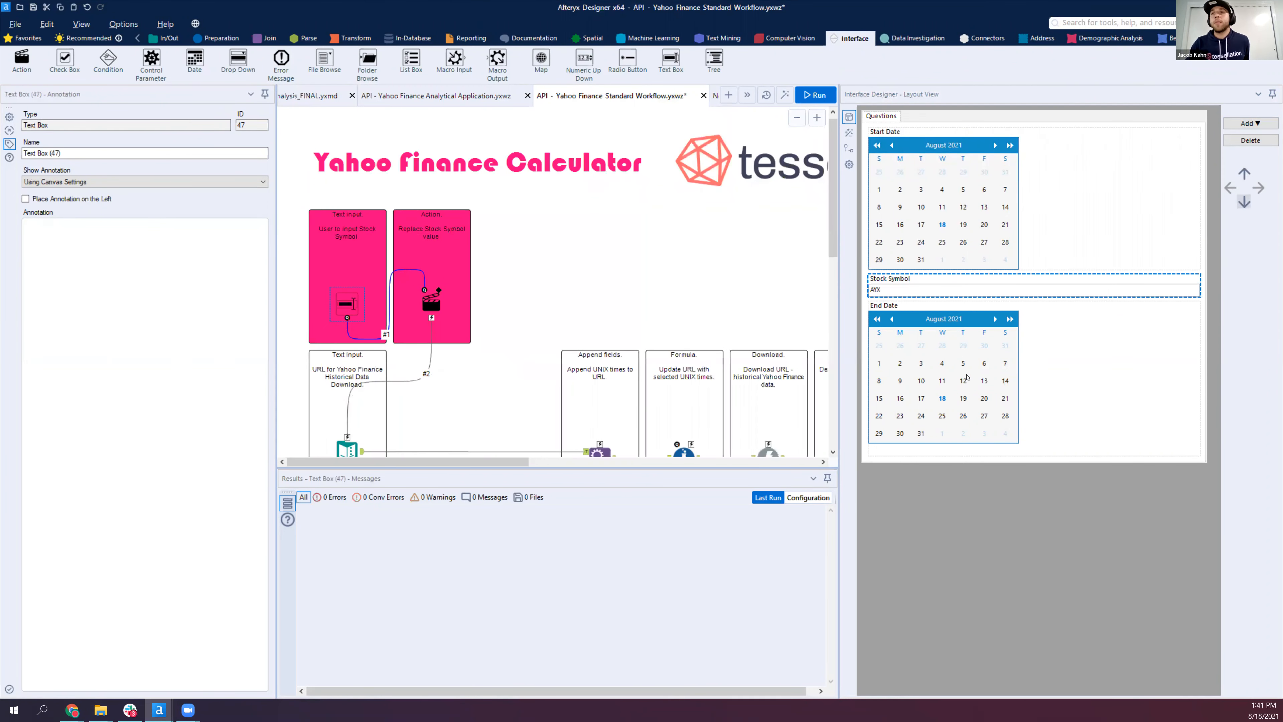
click(785, 96)
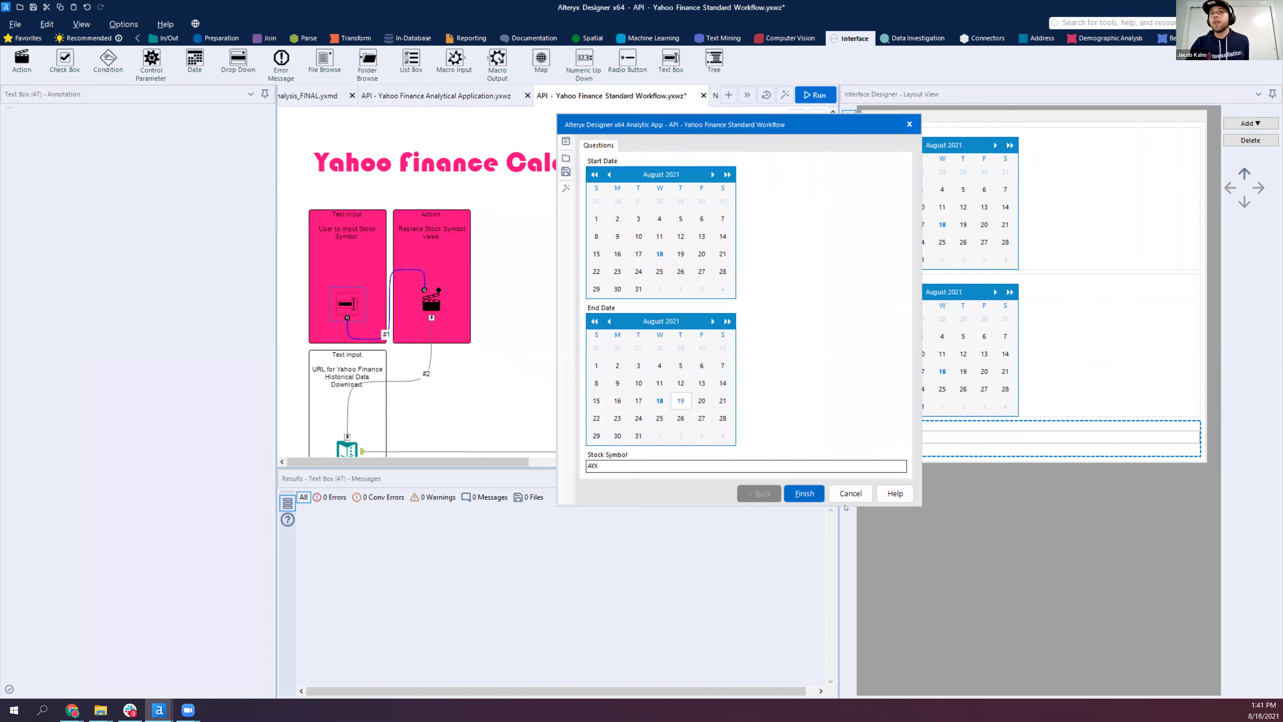
click(1241, 175)
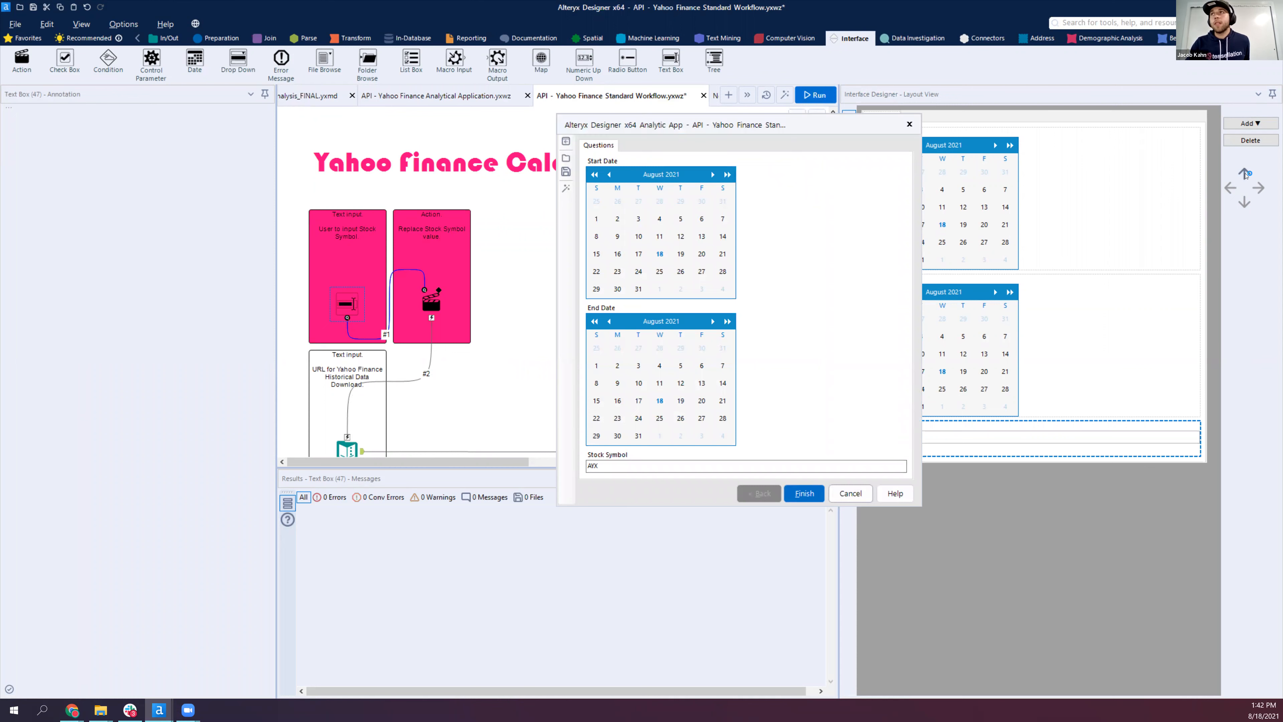
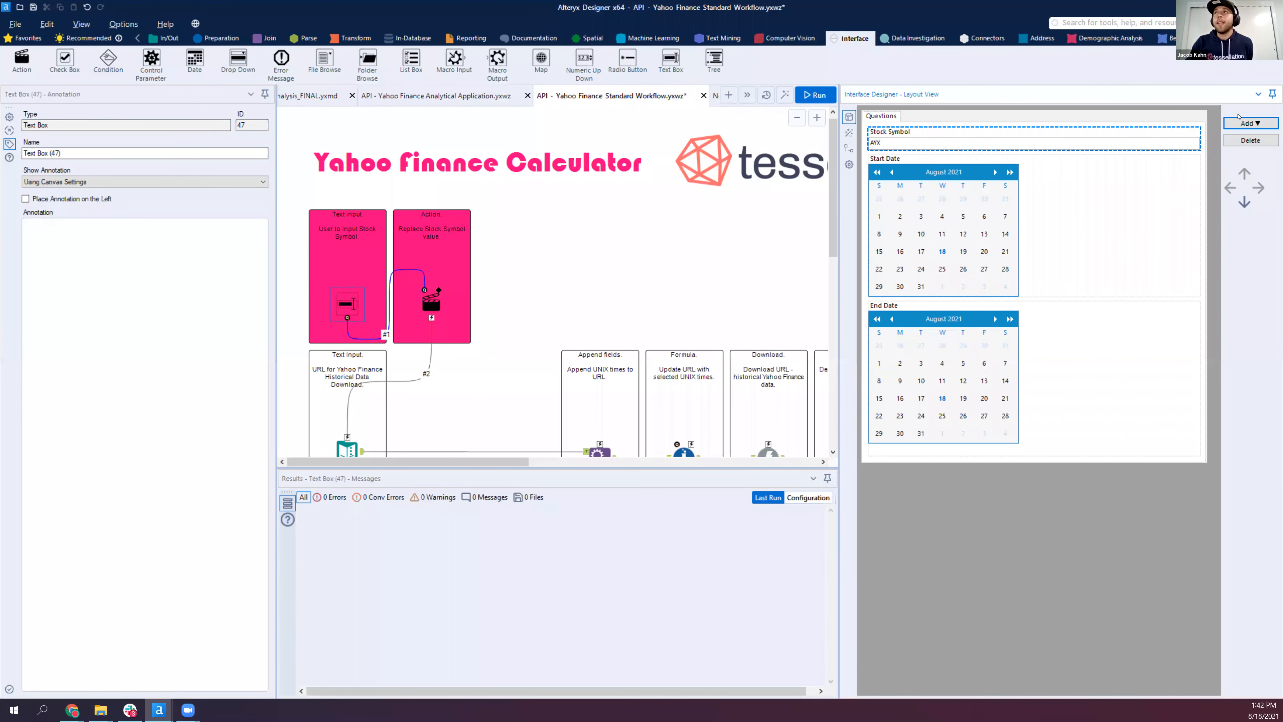
Add a label to the app layout with the text "Enter Stock Symbol below:"
click(1238, 123)
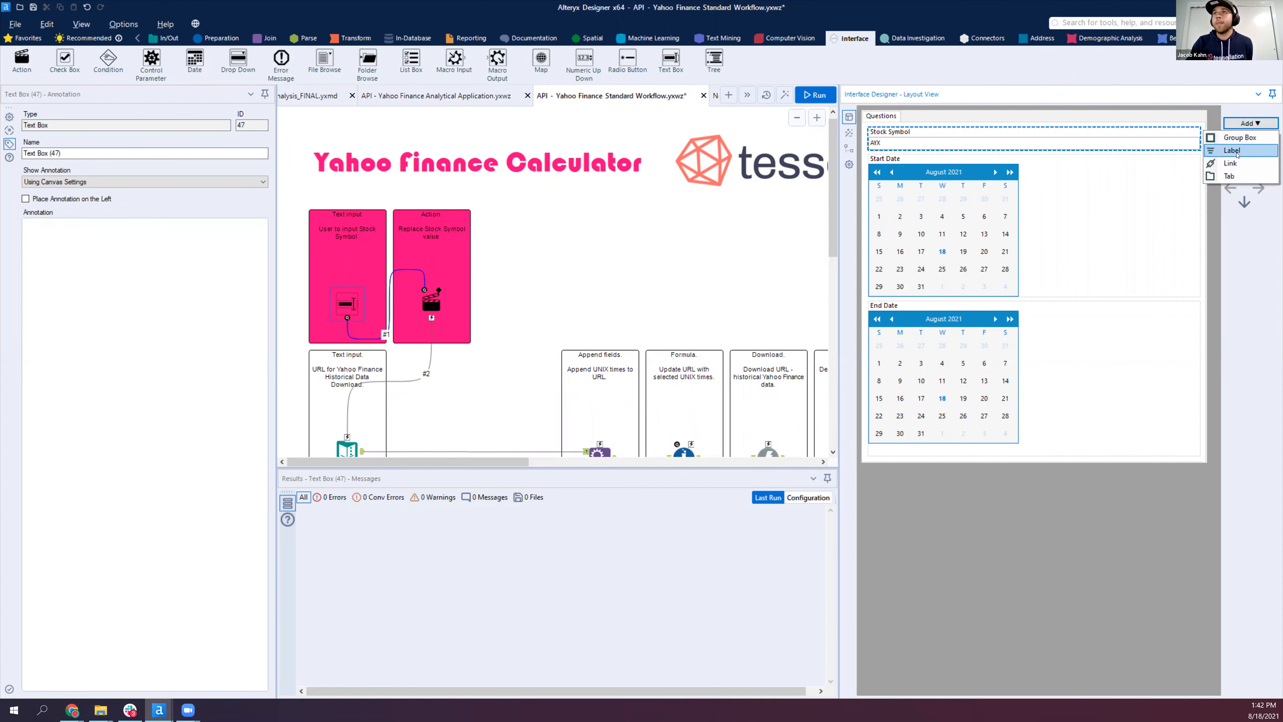
click(1232, 150)
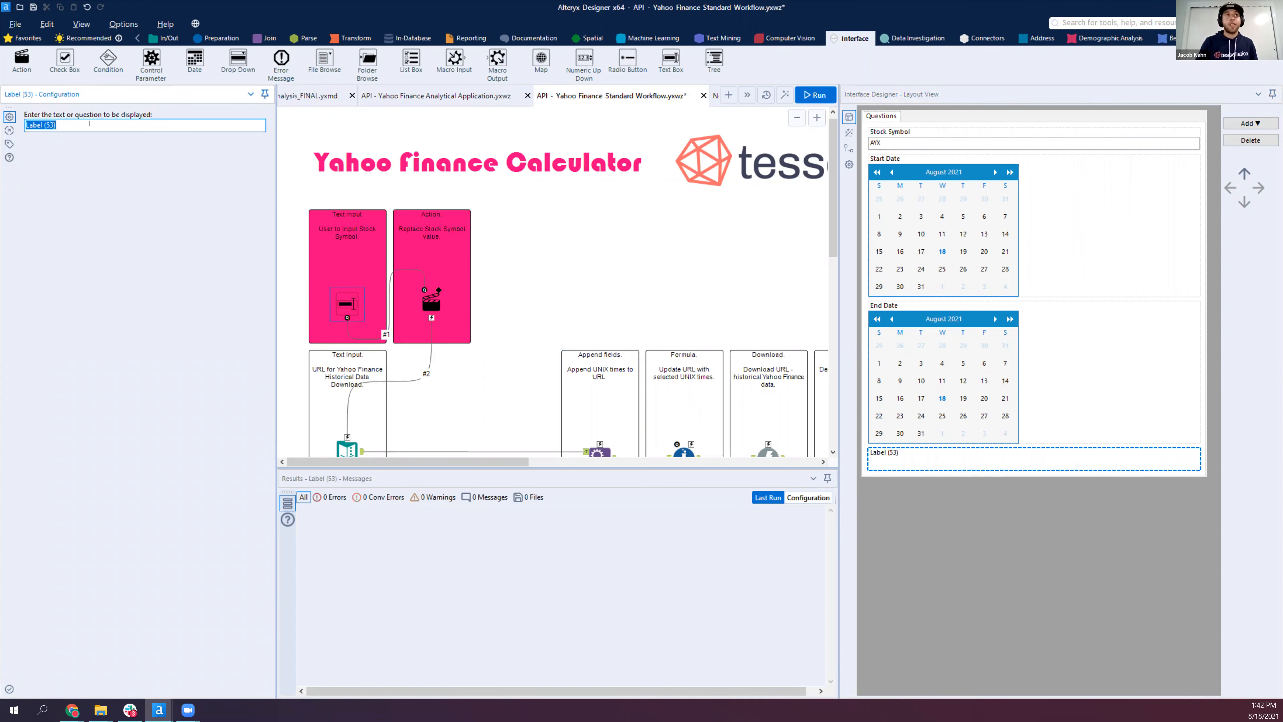
key(Right)
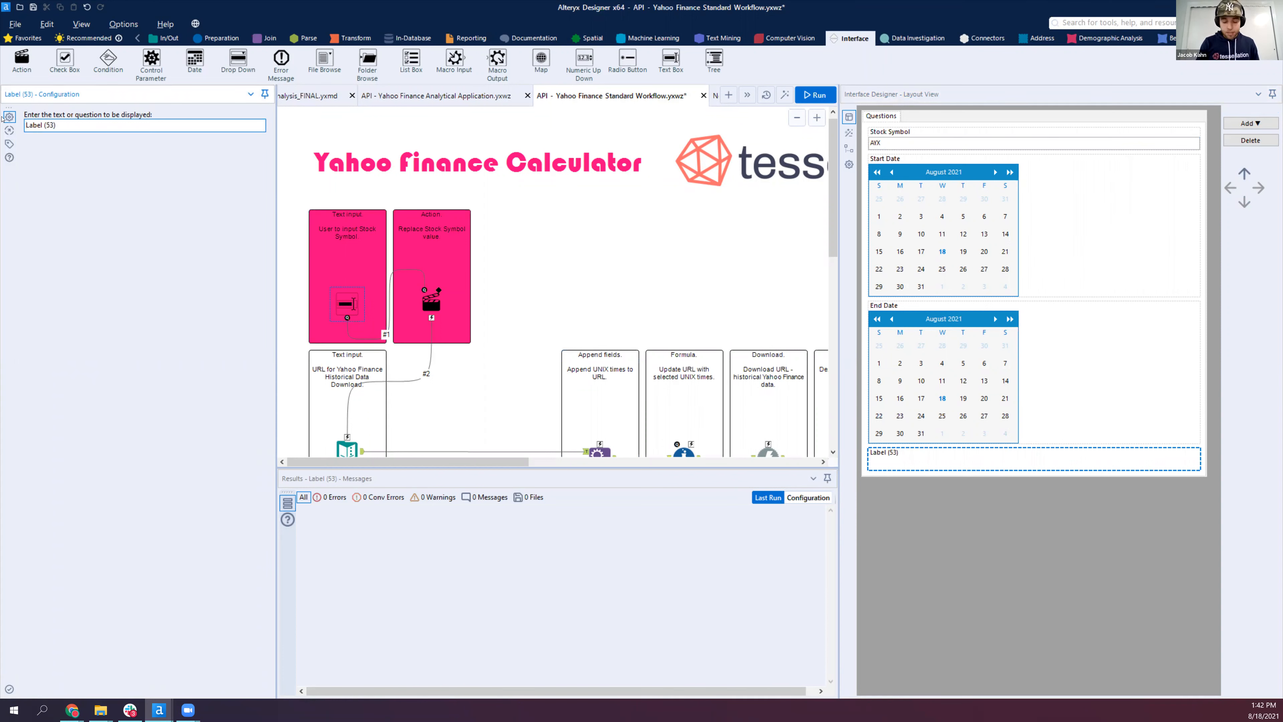
key(ctrl+a)
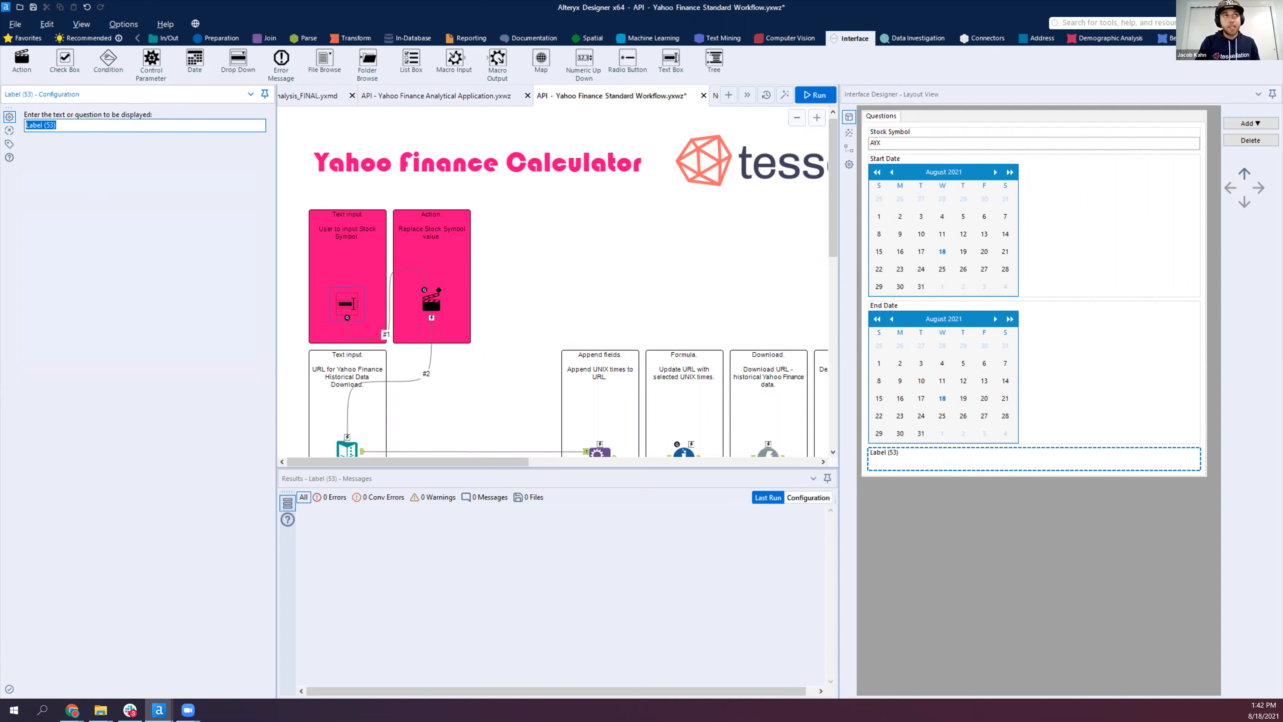
text(Please)
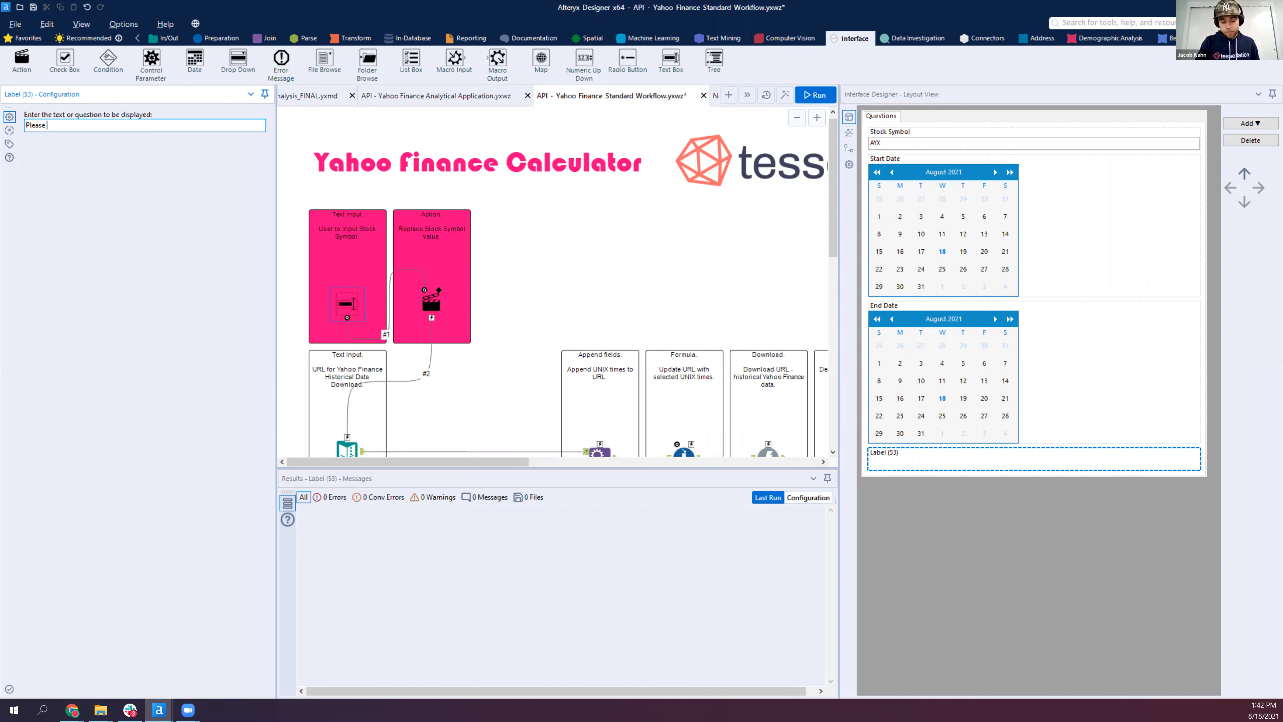
key(ctrl+a)
text(Enter)
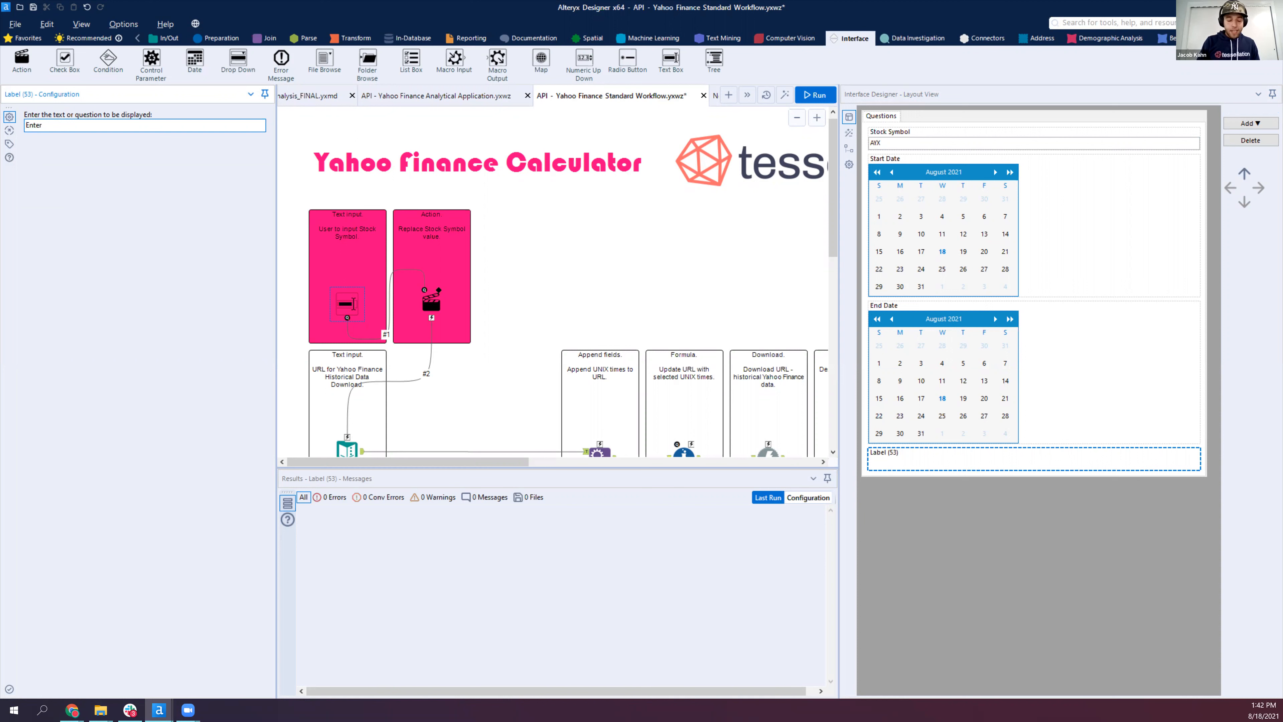
text( Stock Symbol)
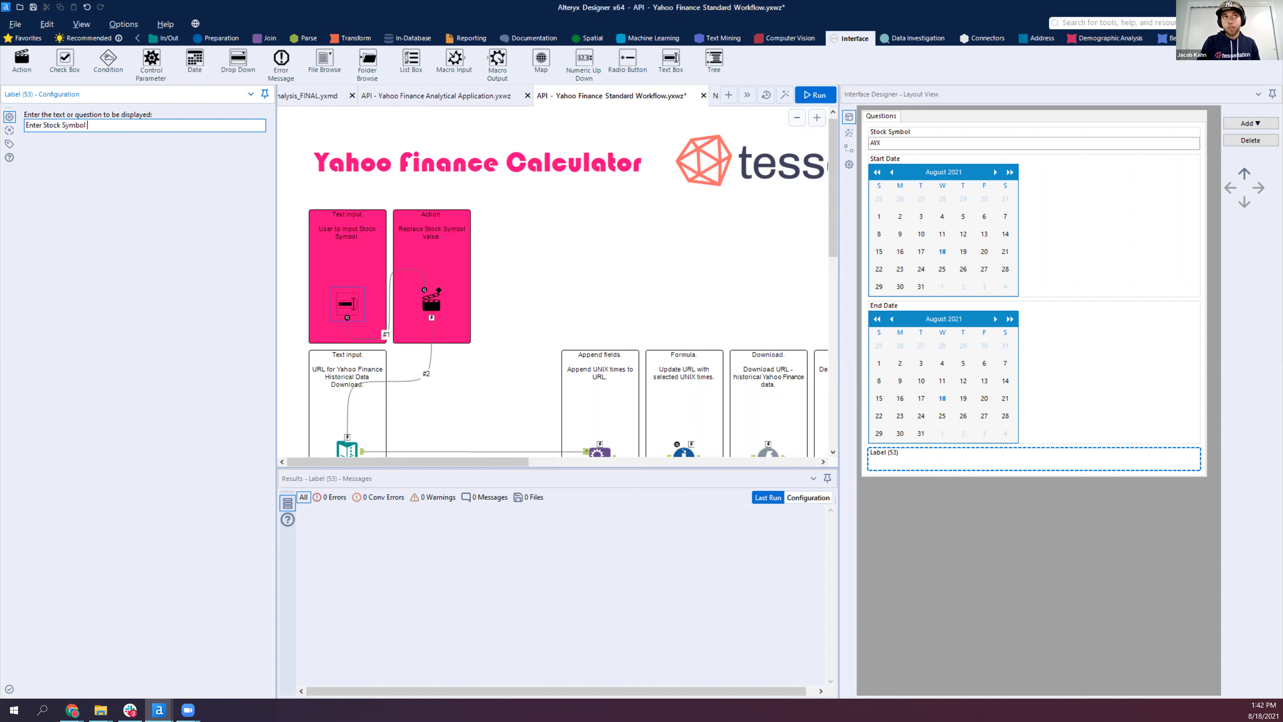
text( below:)
Move the new label up through the layout until it sits above the Stock Symbol question
click(1244, 174)
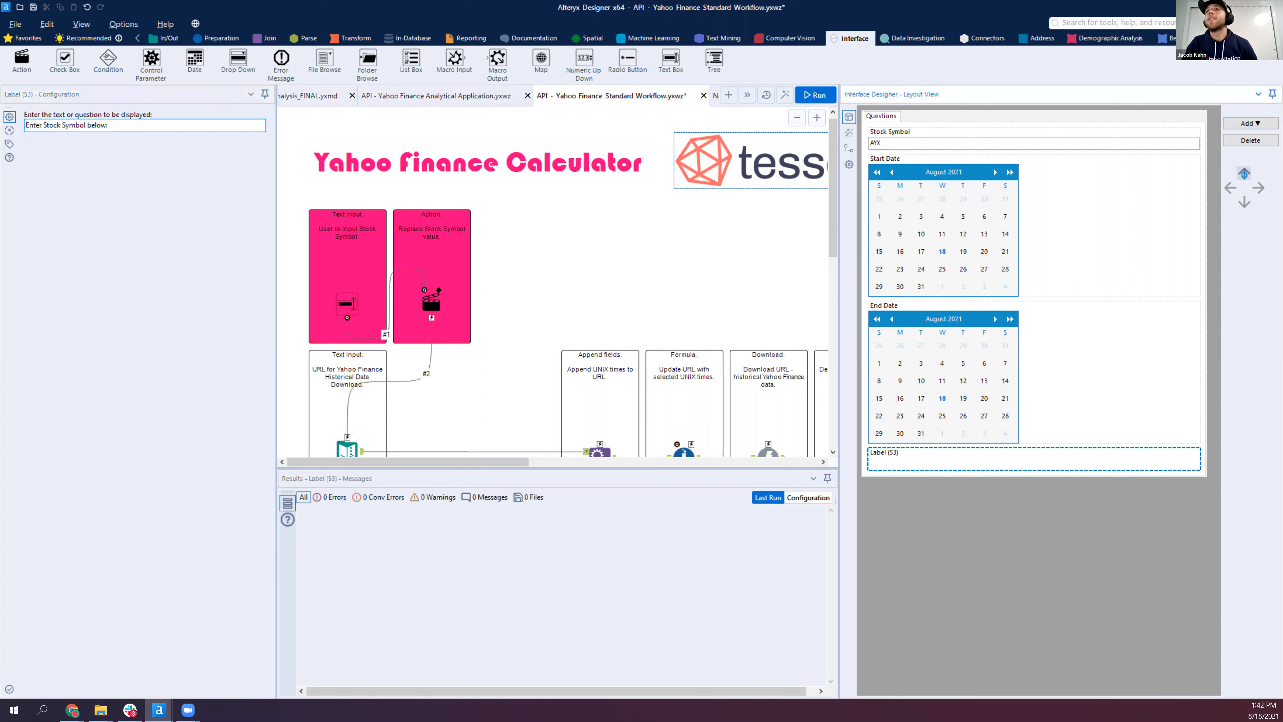
click(1244, 175)
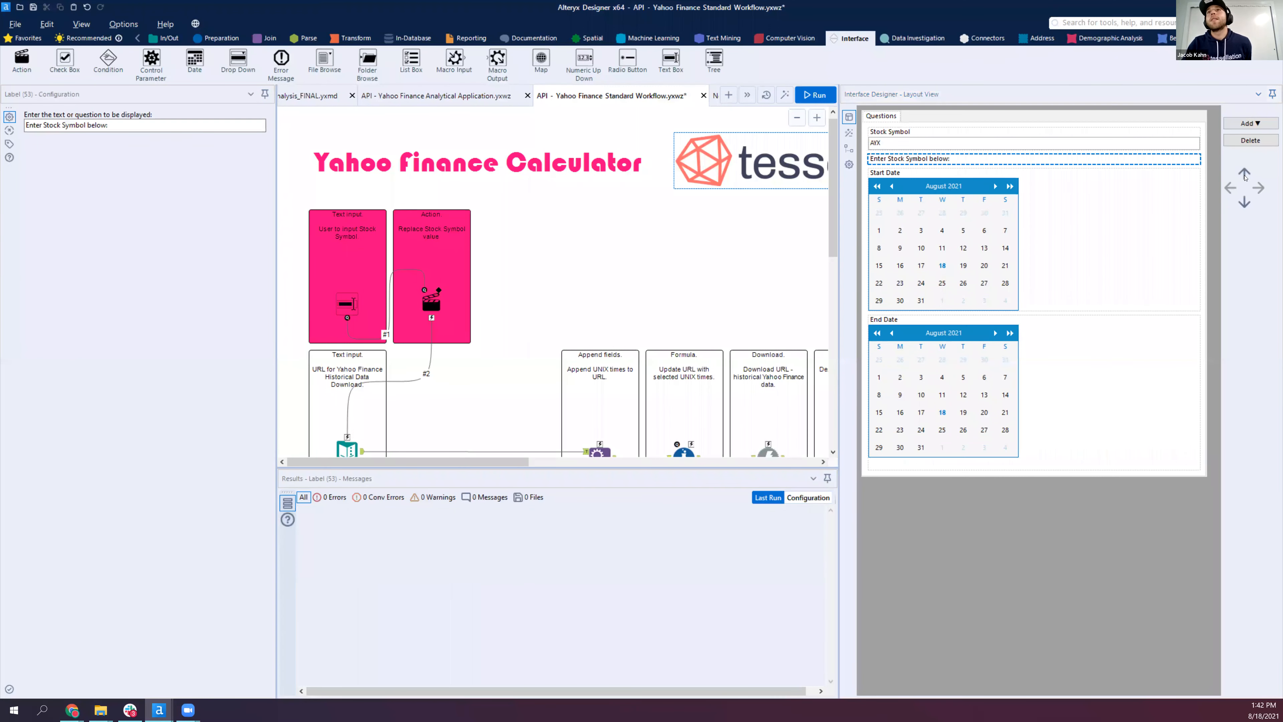
click(1245, 175)
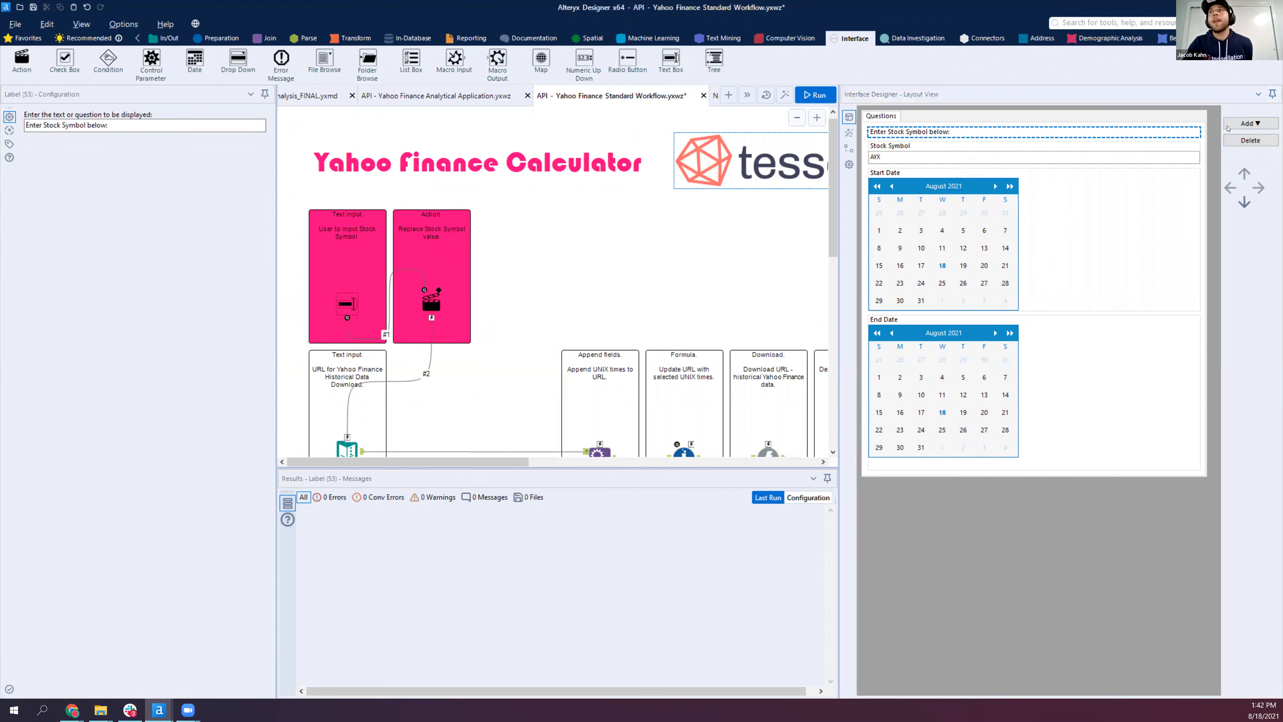
Add a label to the app layout with the text "Select Start Date of Query"
click(1247, 123)
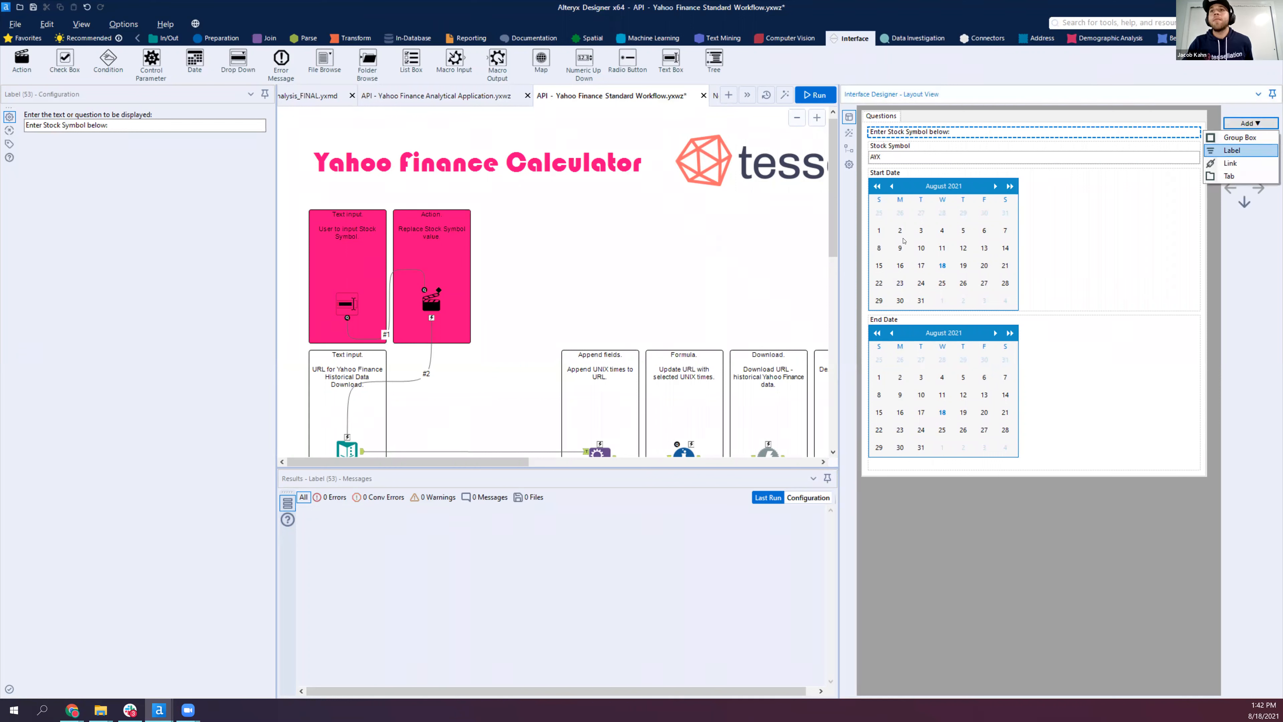
click(1233, 151)
text(Select Start Date of Query)
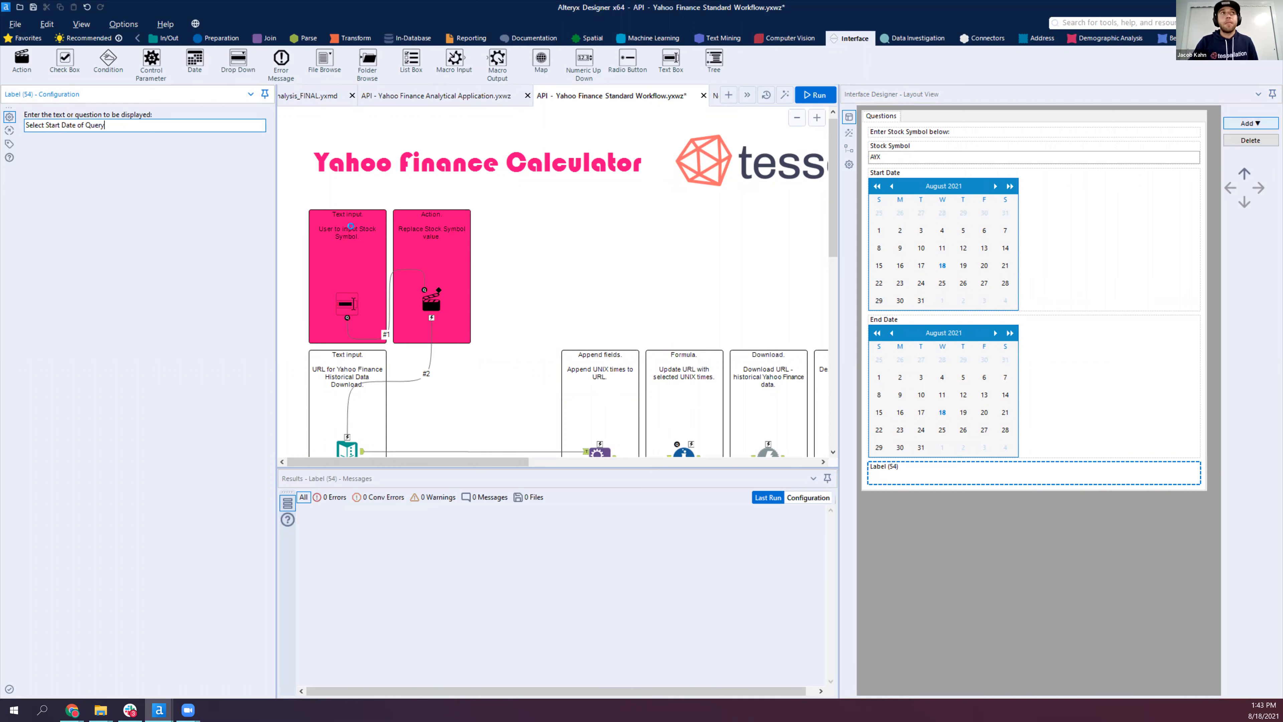
Add another label to the app layout with the text "Select End Date of Query"
click(1251, 123)
click(1240, 150)
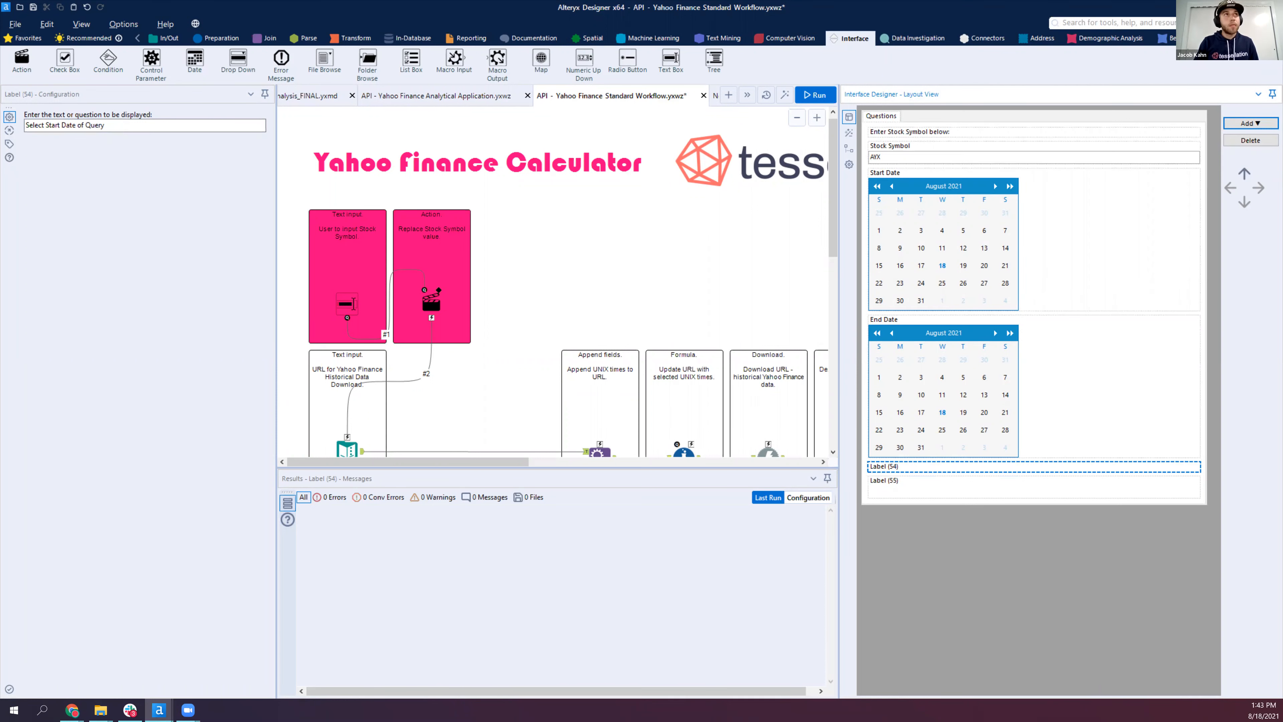
text(sSelect end)
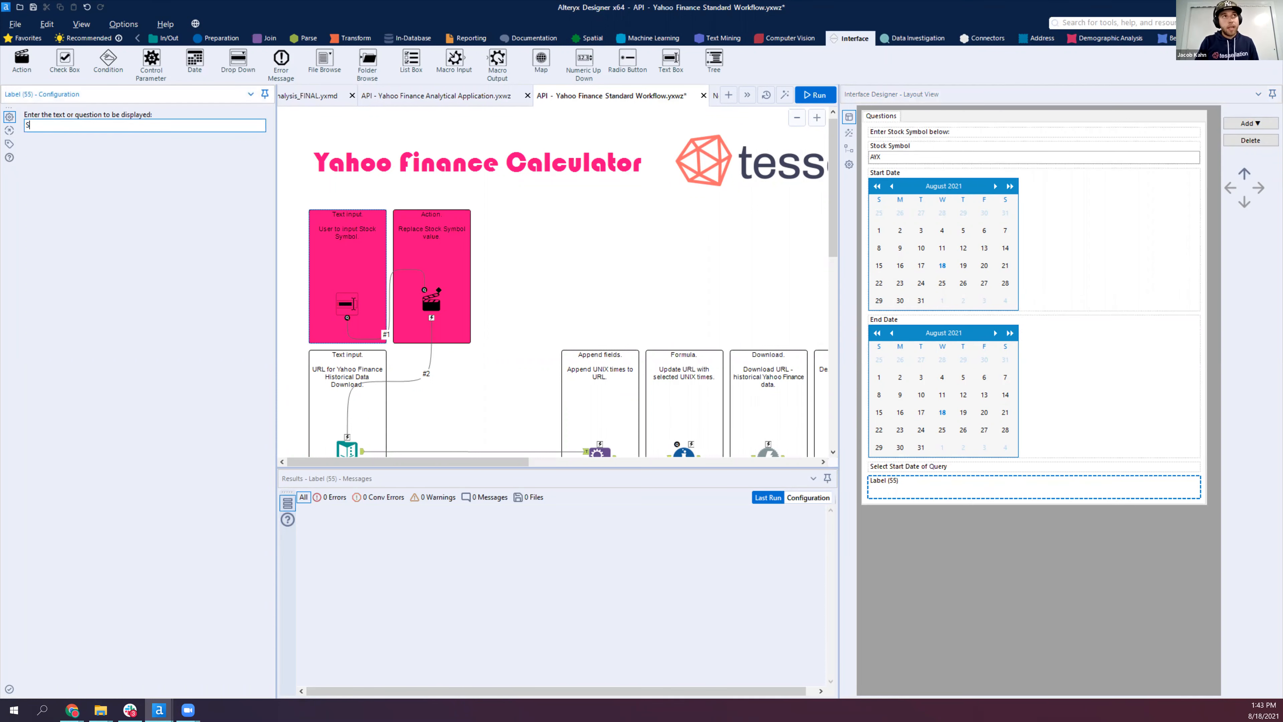
key(BackSpace)
key(BackSpace)
key(BackSpace)
text(End Date of Query)
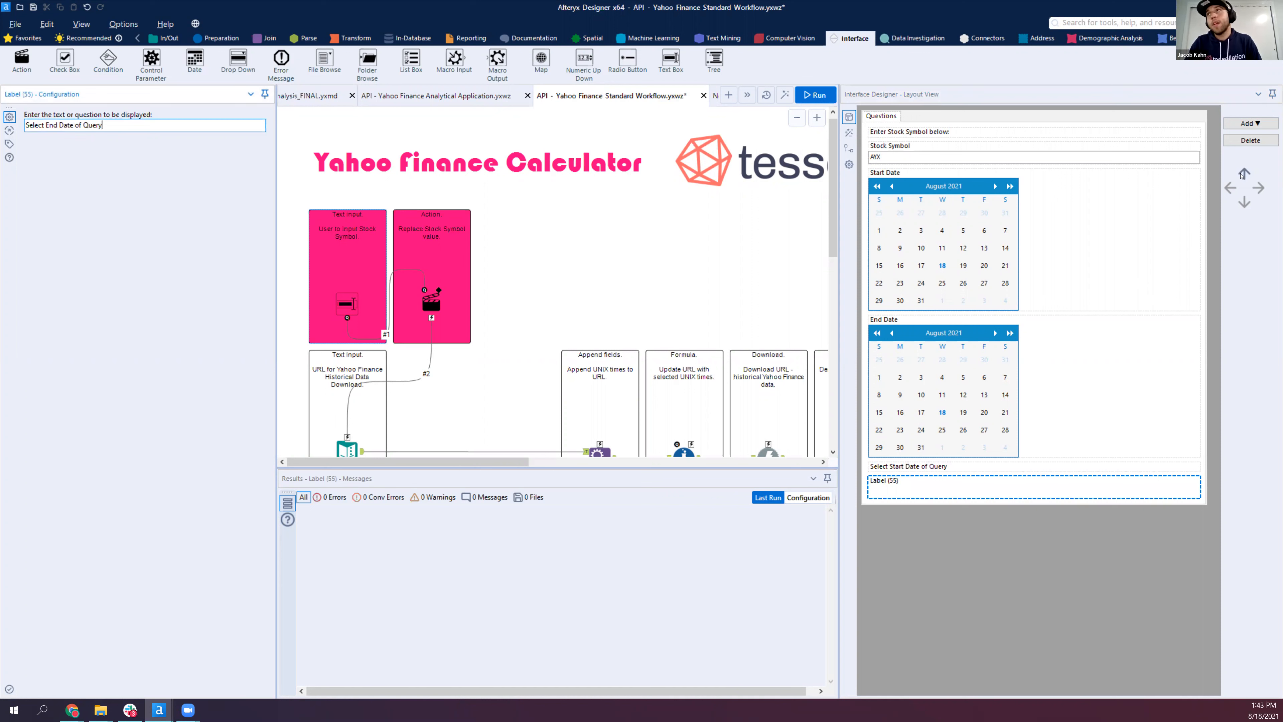
Move the "Select Start Date of Query" label up through the layout until it sits above the Start Date question
click(903, 474)
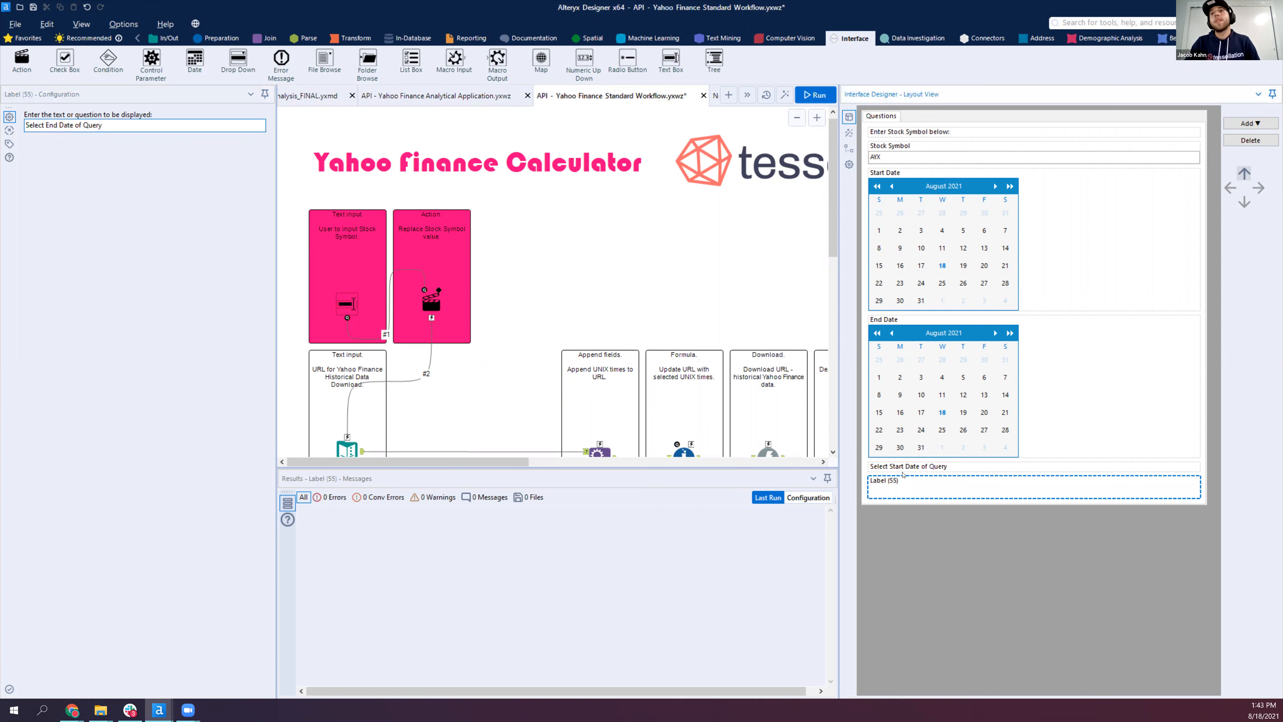
click(1242, 175)
click(959, 481)
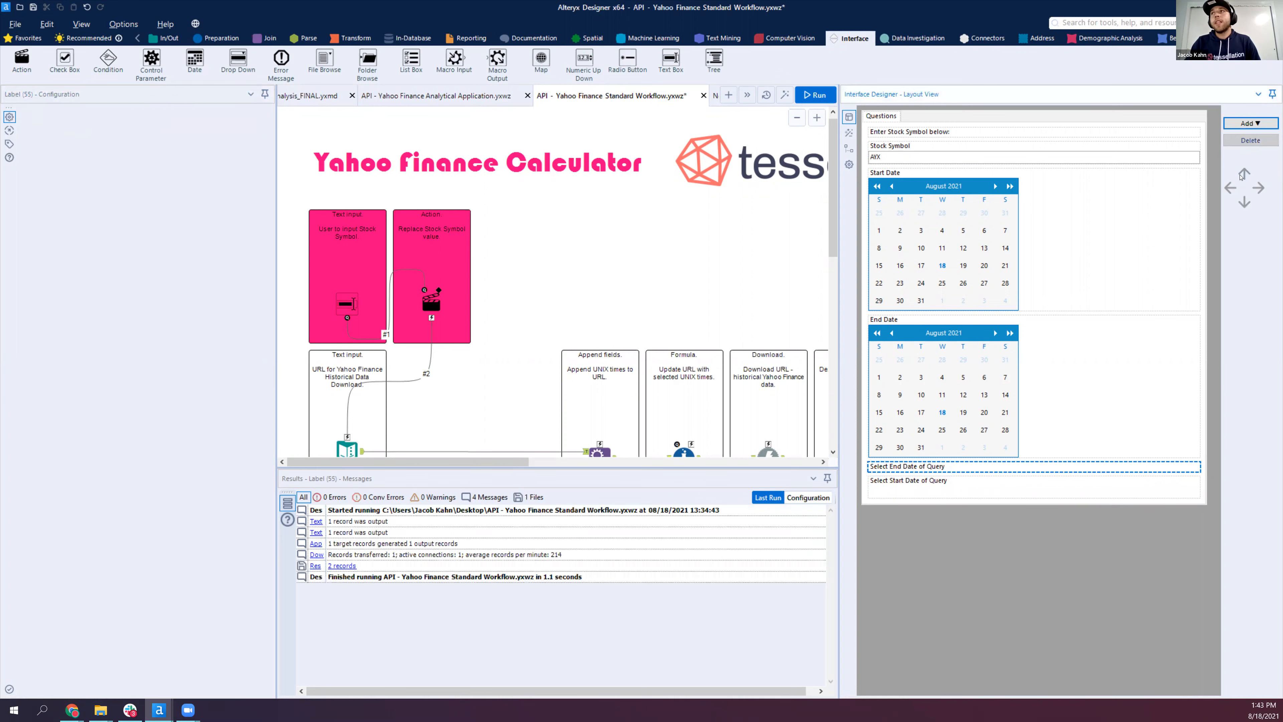
click(1243, 174)
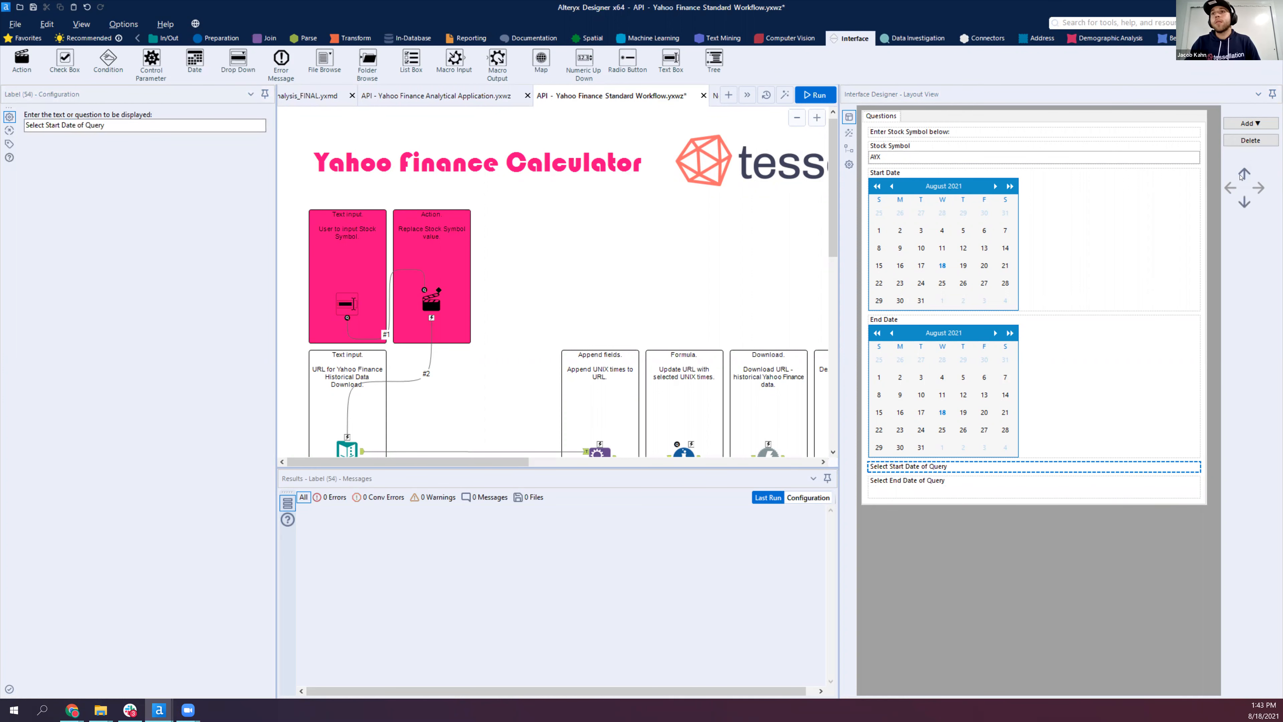
click(1243, 174)
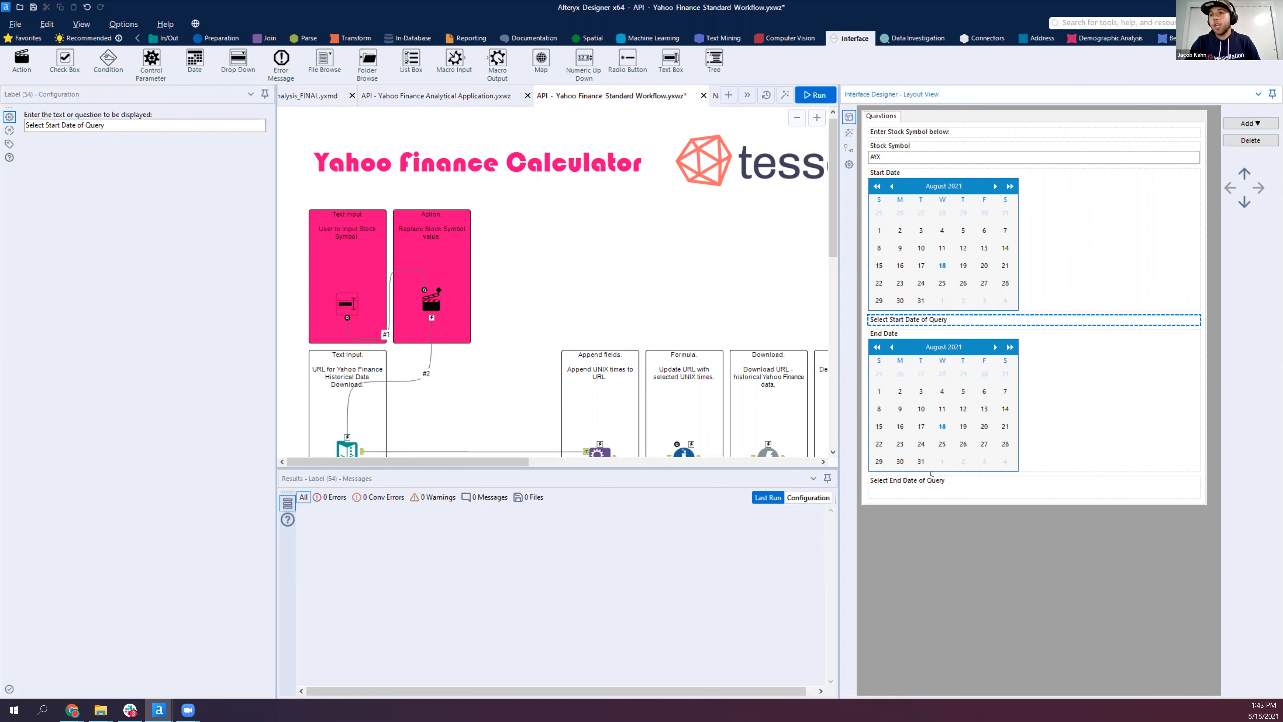
click(1243, 175)
Move the "Select End Date of Query" label above the End Date question, and preview the labelled app
click(928, 482)
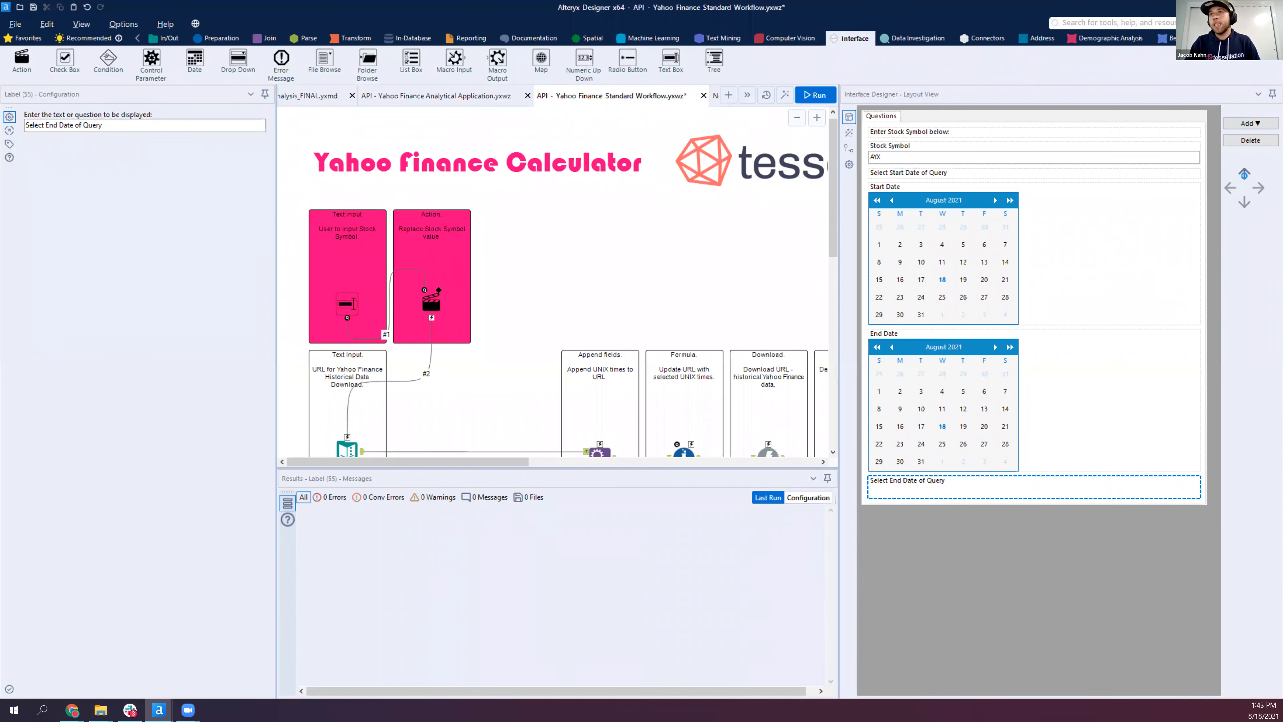
click(1244, 174)
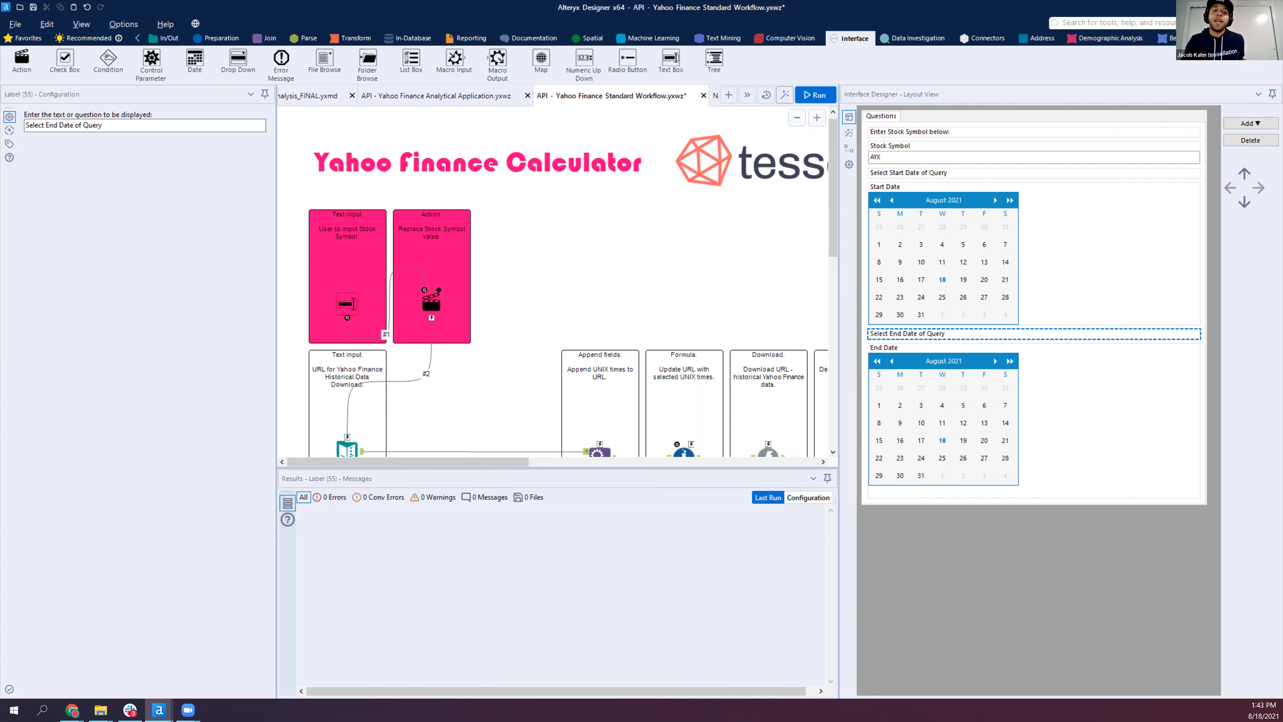
click(784, 95)
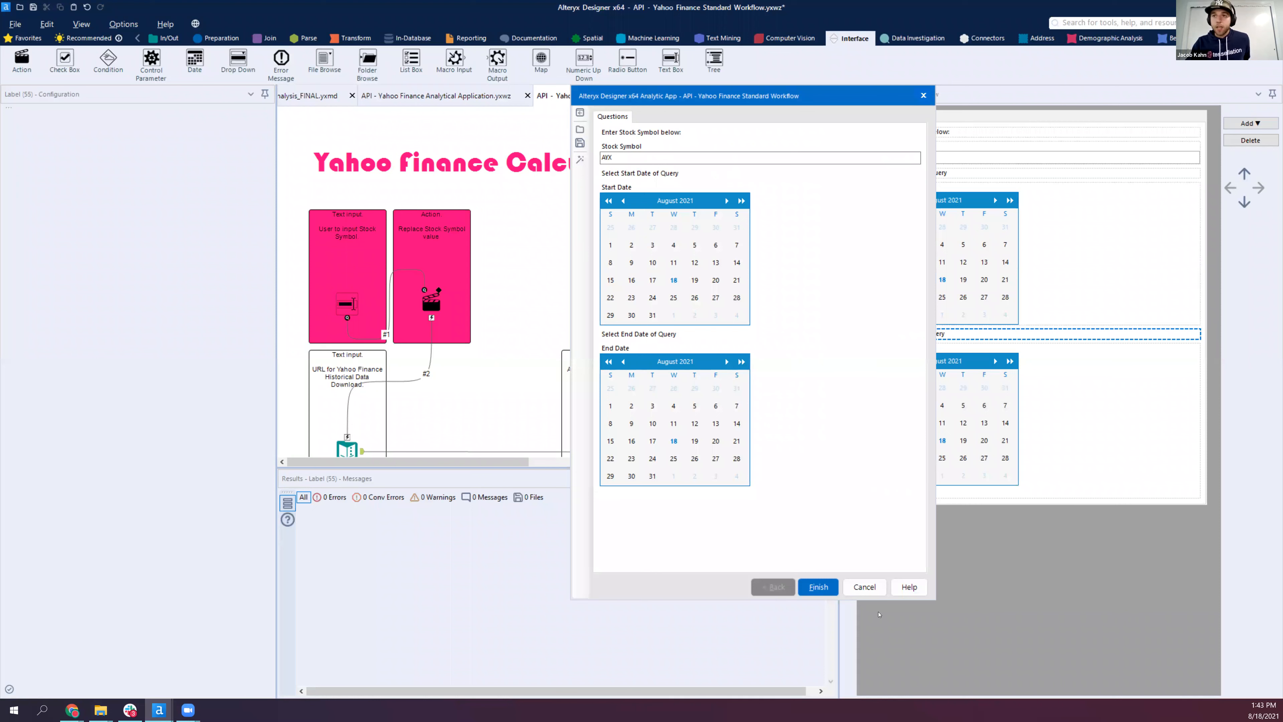
click(864, 586)
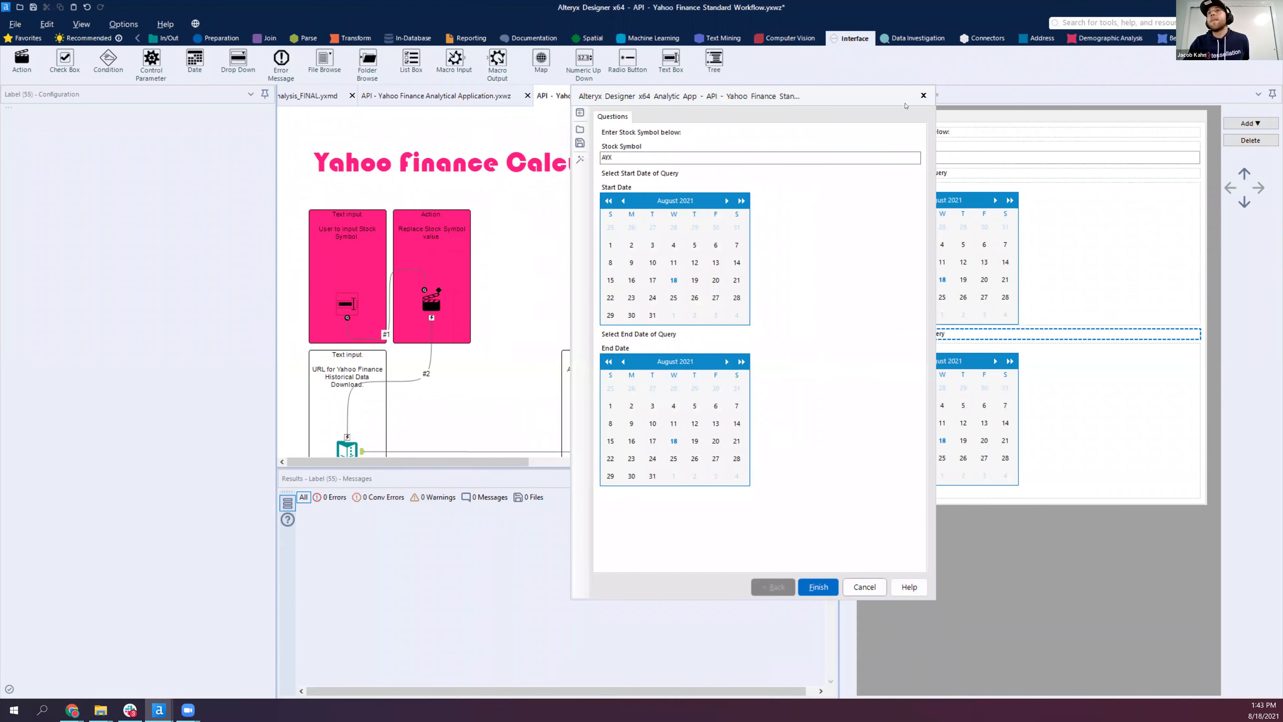
Rename the layout's Questions tab as "Stock Symbol"
click(877, 119)
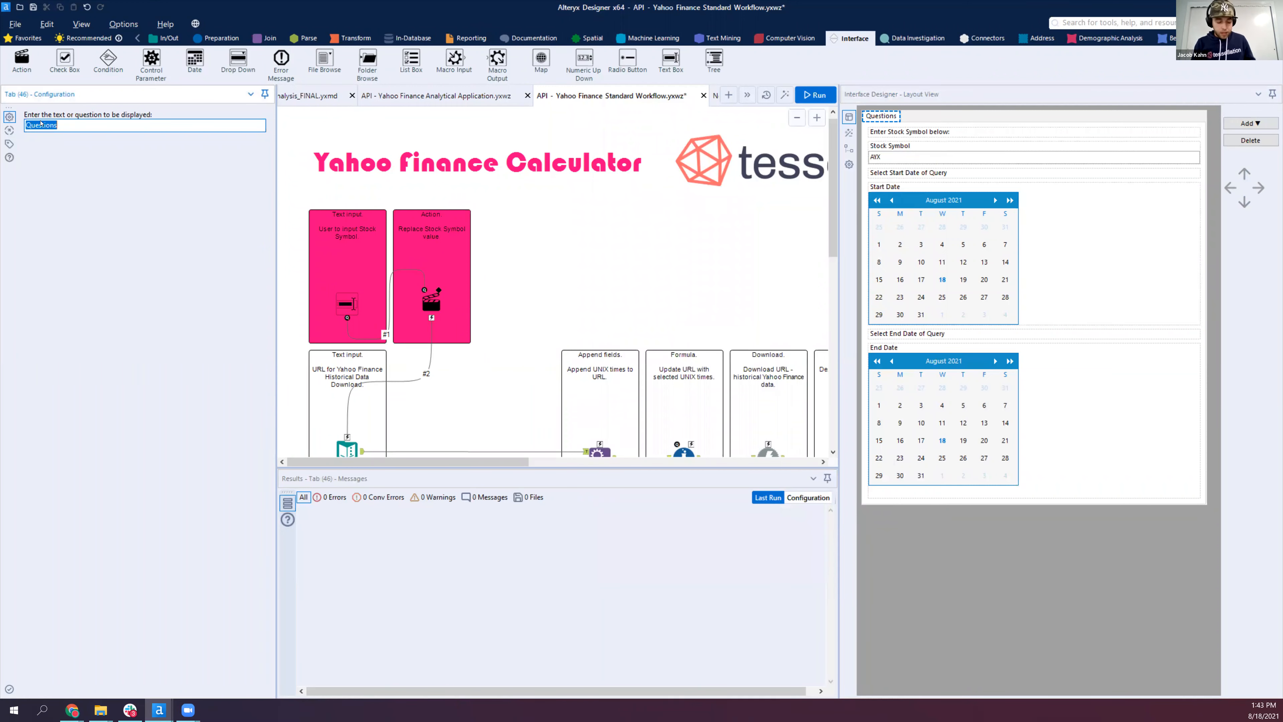
text(Stock)
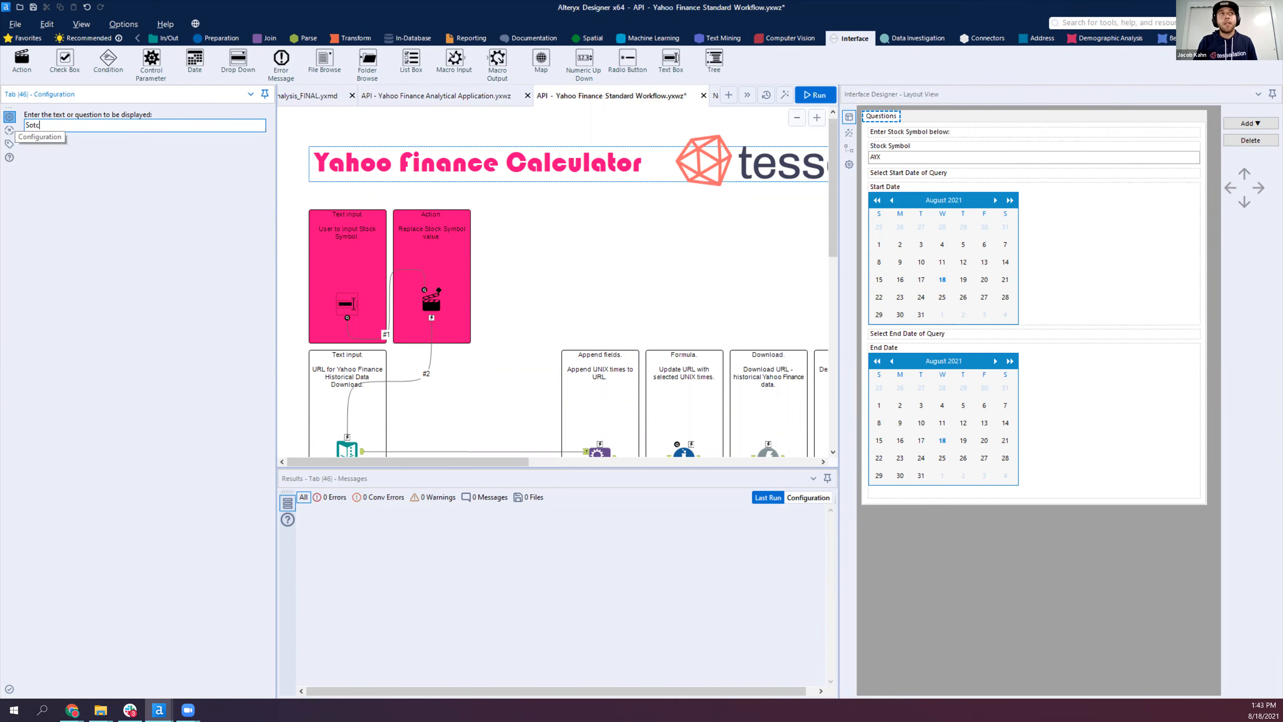
text( Symbol)
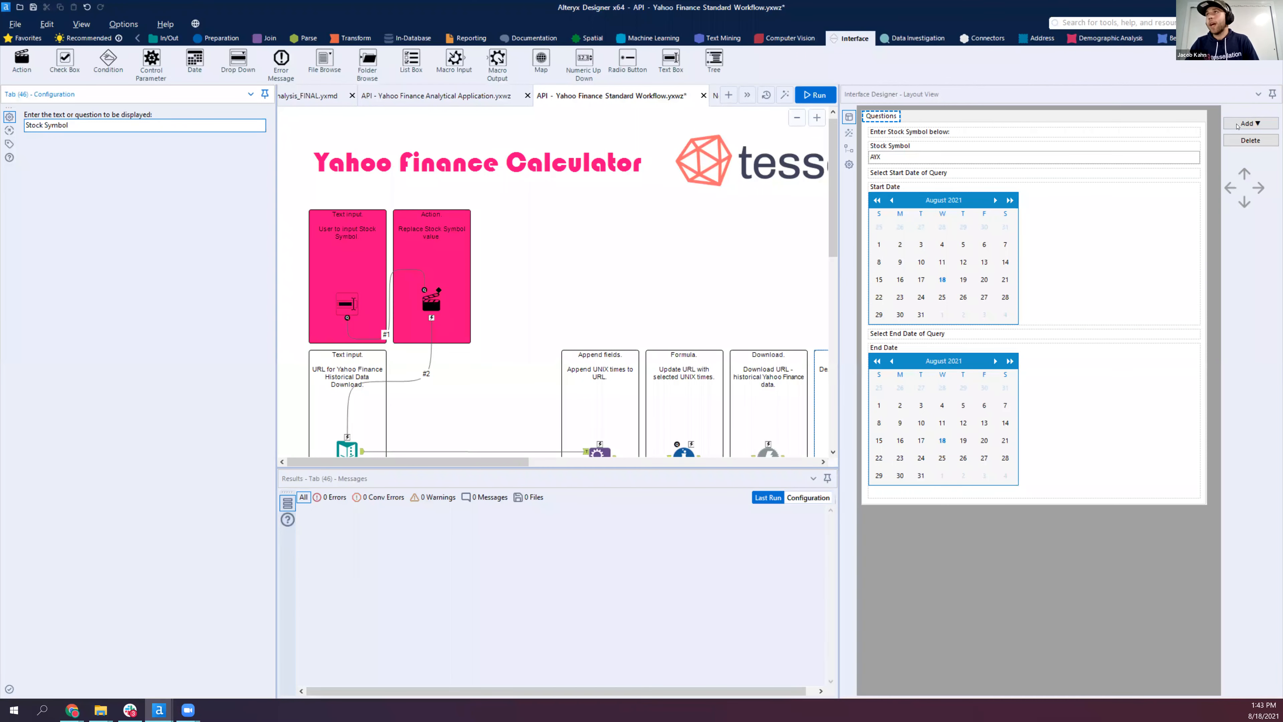
Add a second tab to the app layout and name it "Start Date"
click(1251, 123)
click(1230, 178)
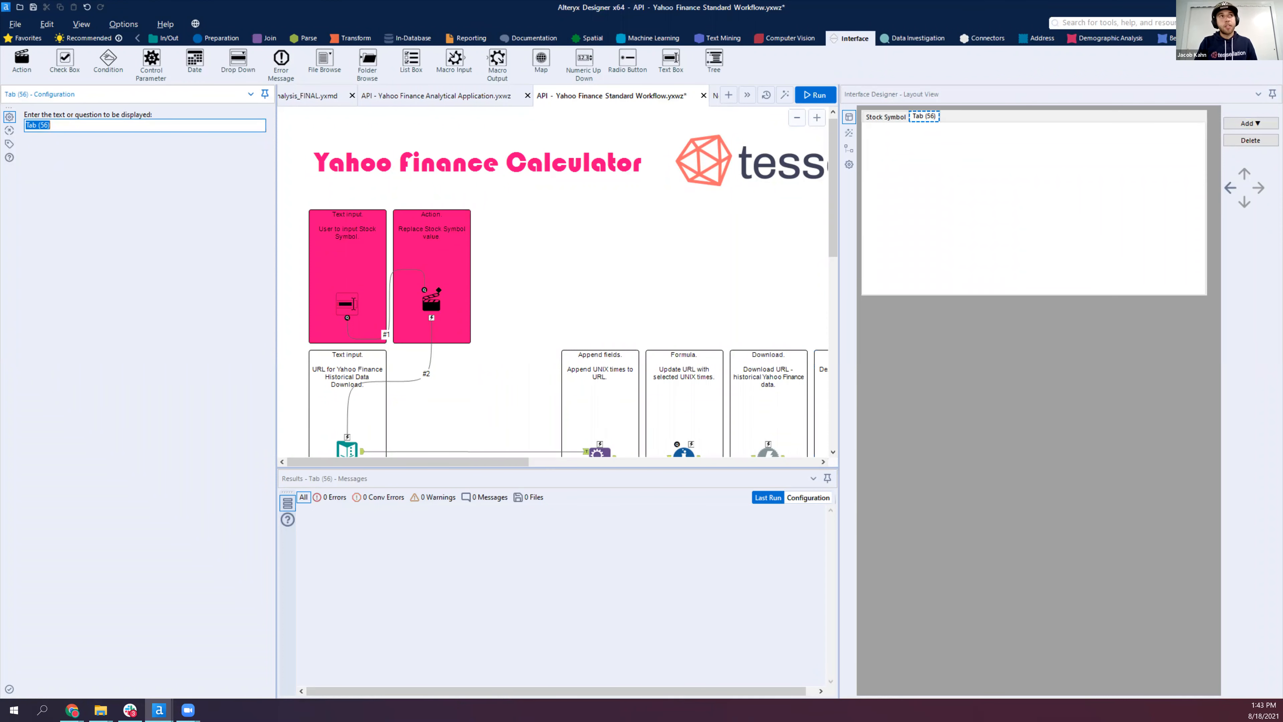
text(Start Date)
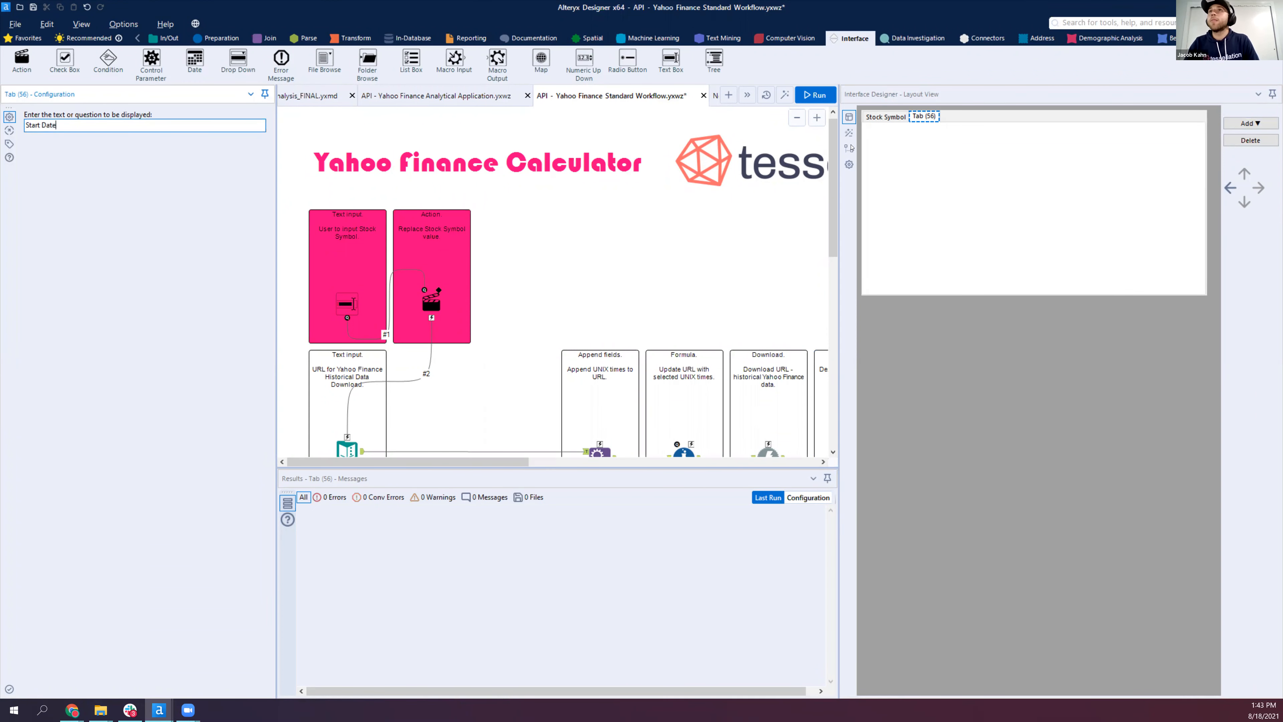
In the tree view, move the "Select Start Date of Query" label into the Start Date tab
click(849, 149)
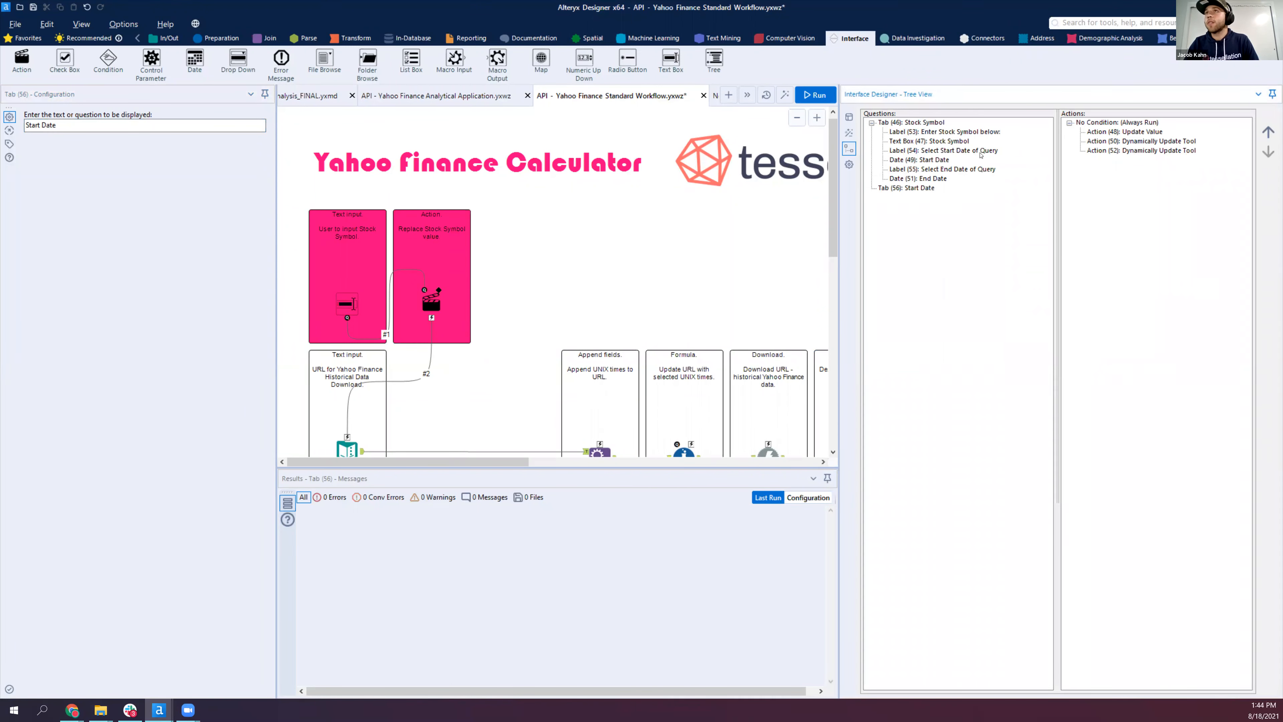
click(980, 152)
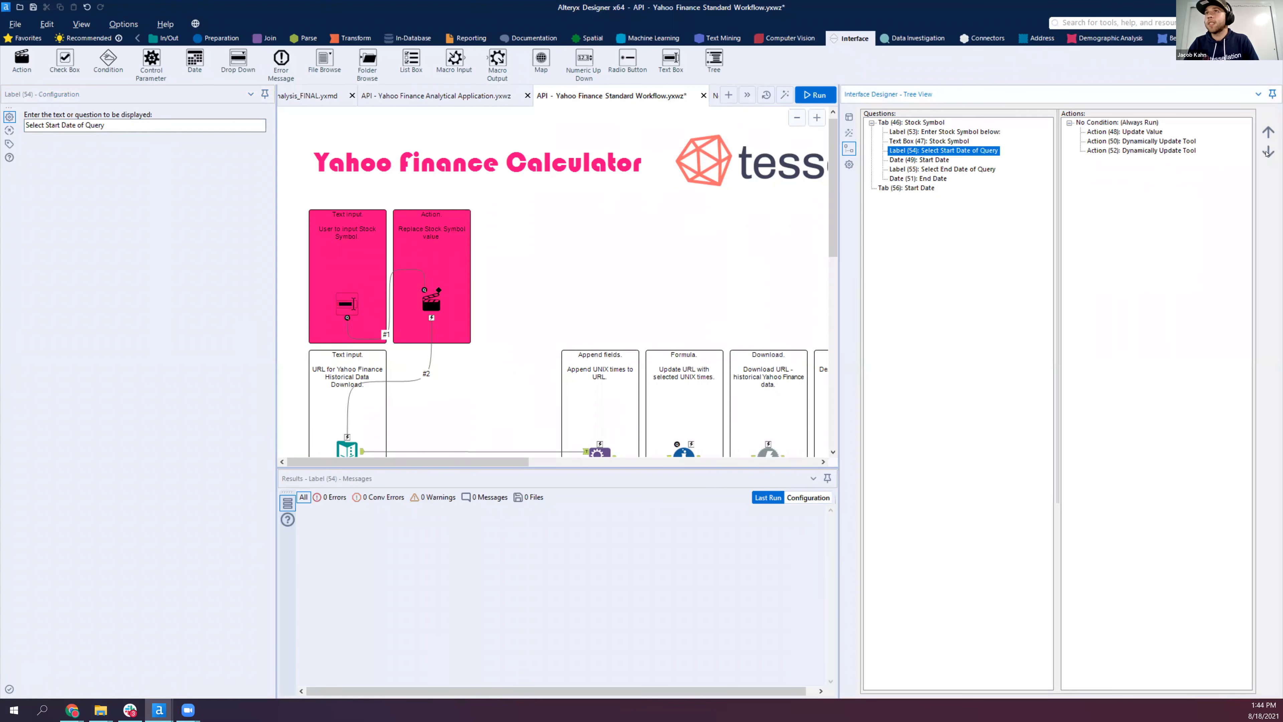
click(1268, 151)
click(1268, 151)
click(1268, 152)
click(1268, 152)
Move the Start Date question below its label in the Start Date tab, and check that tab in the layout view
click(934, 151)
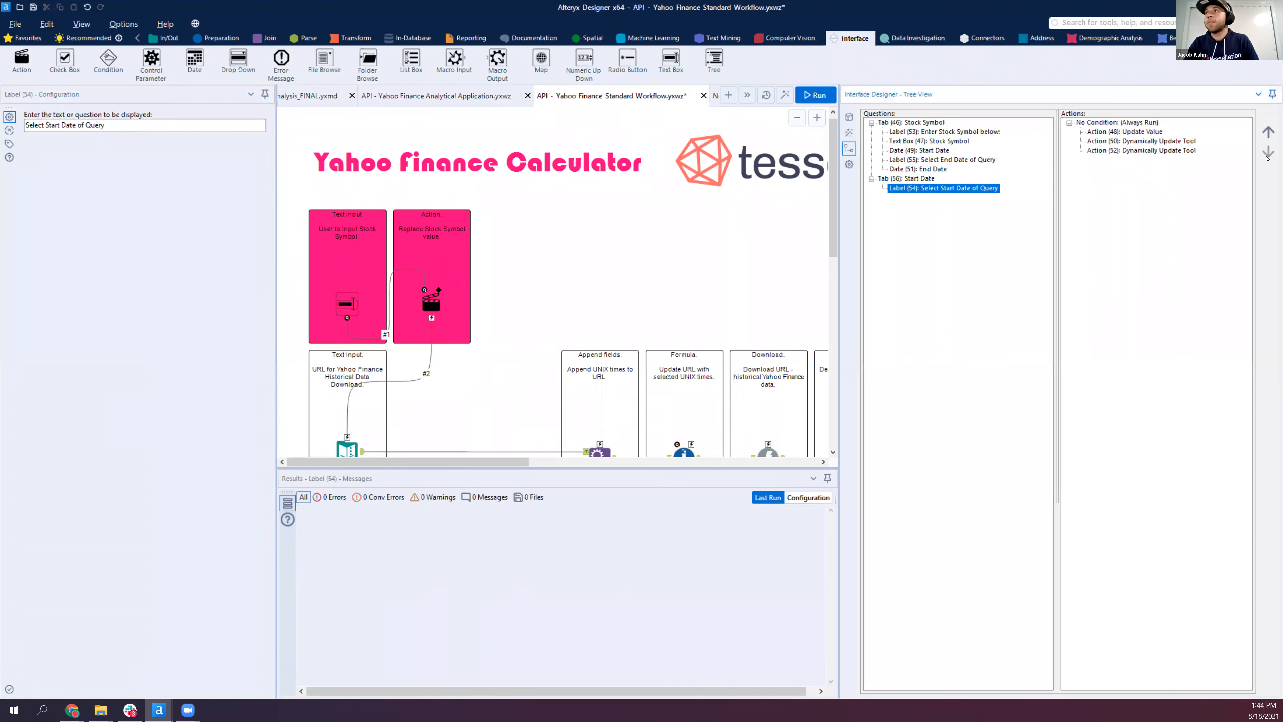
click(1268, 152)
click(1268, 152)
click(1269, 151)
click(1268, 152)
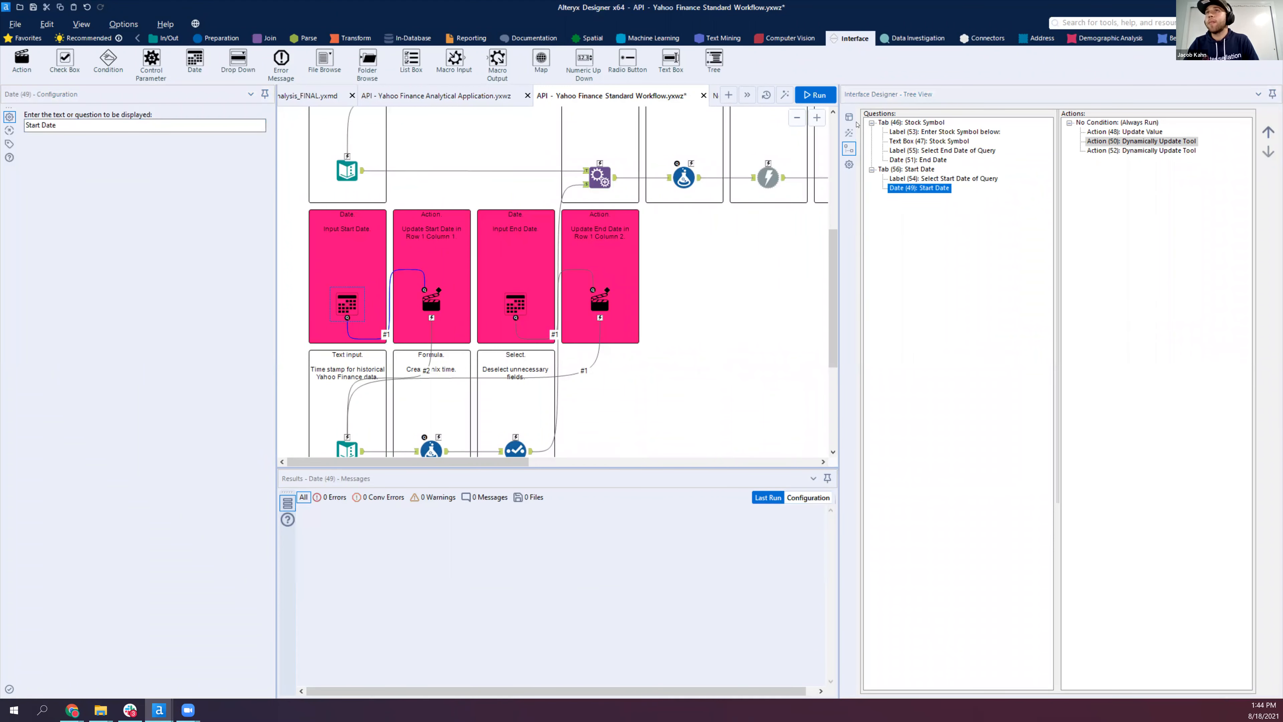
click(849, 117)
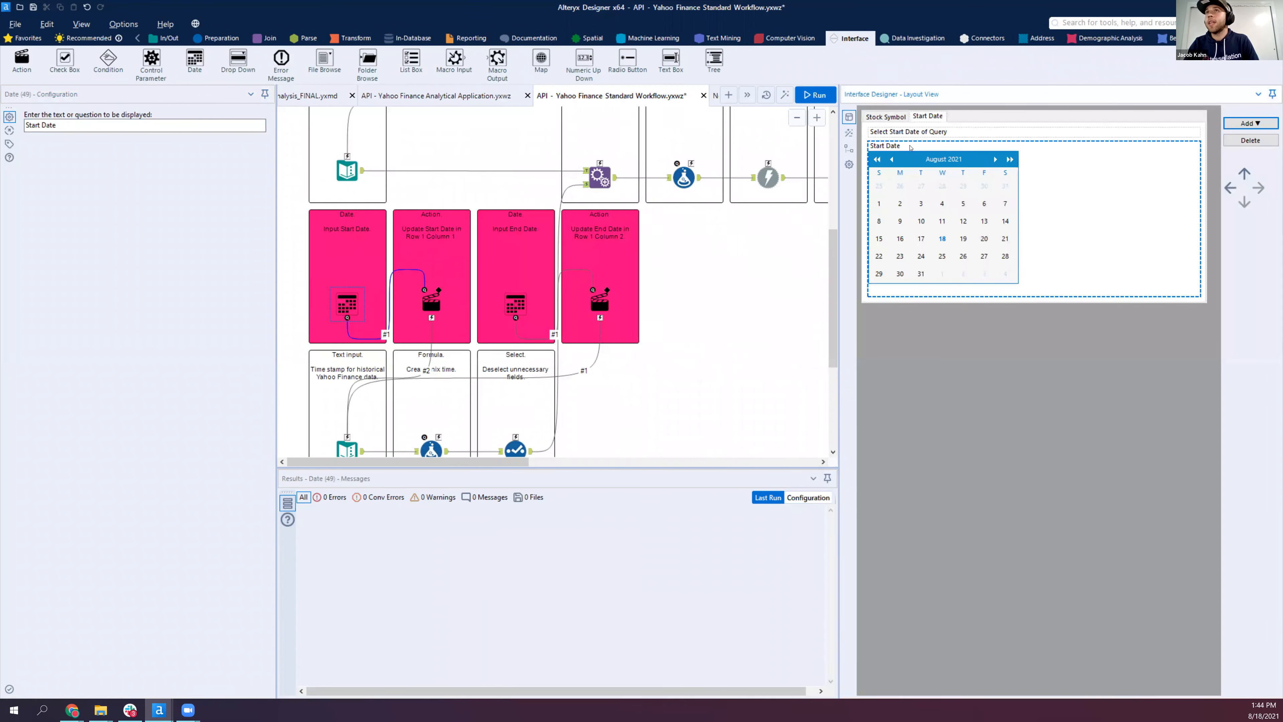
click(932, 132)
click(937, 117)
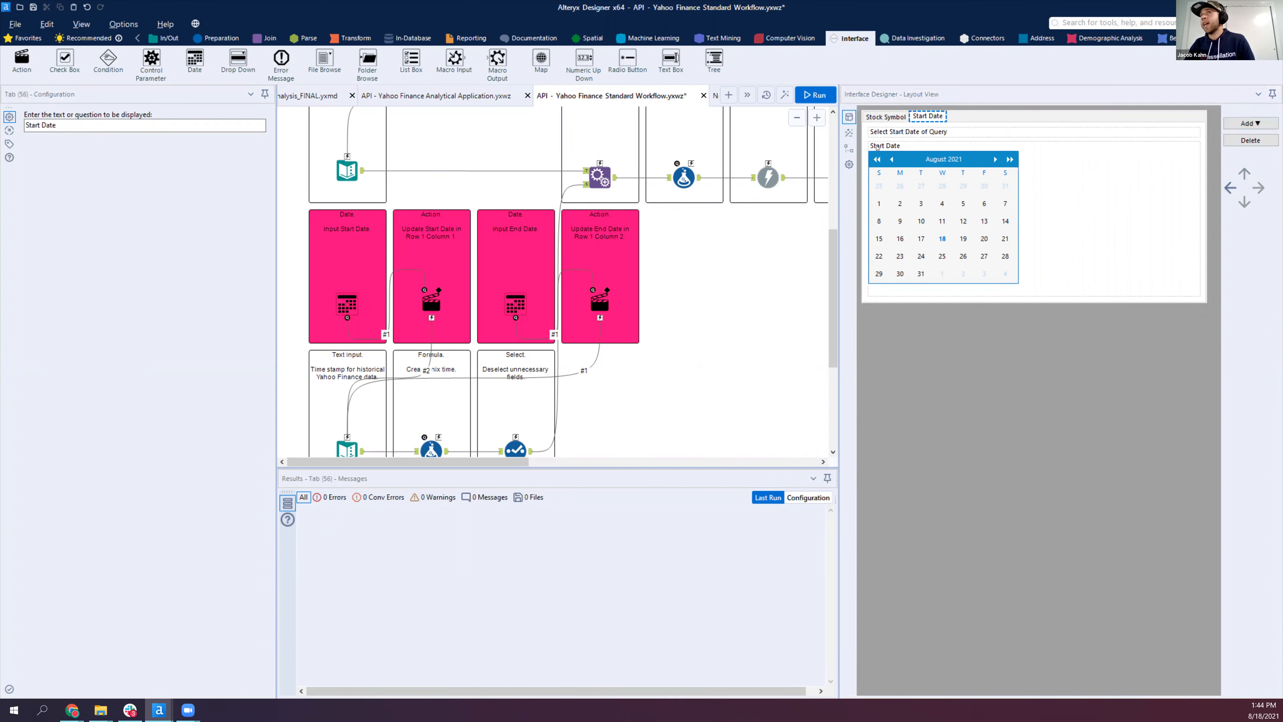
Add a third tab to the app layout and name it "End Date"
click(885, 117)
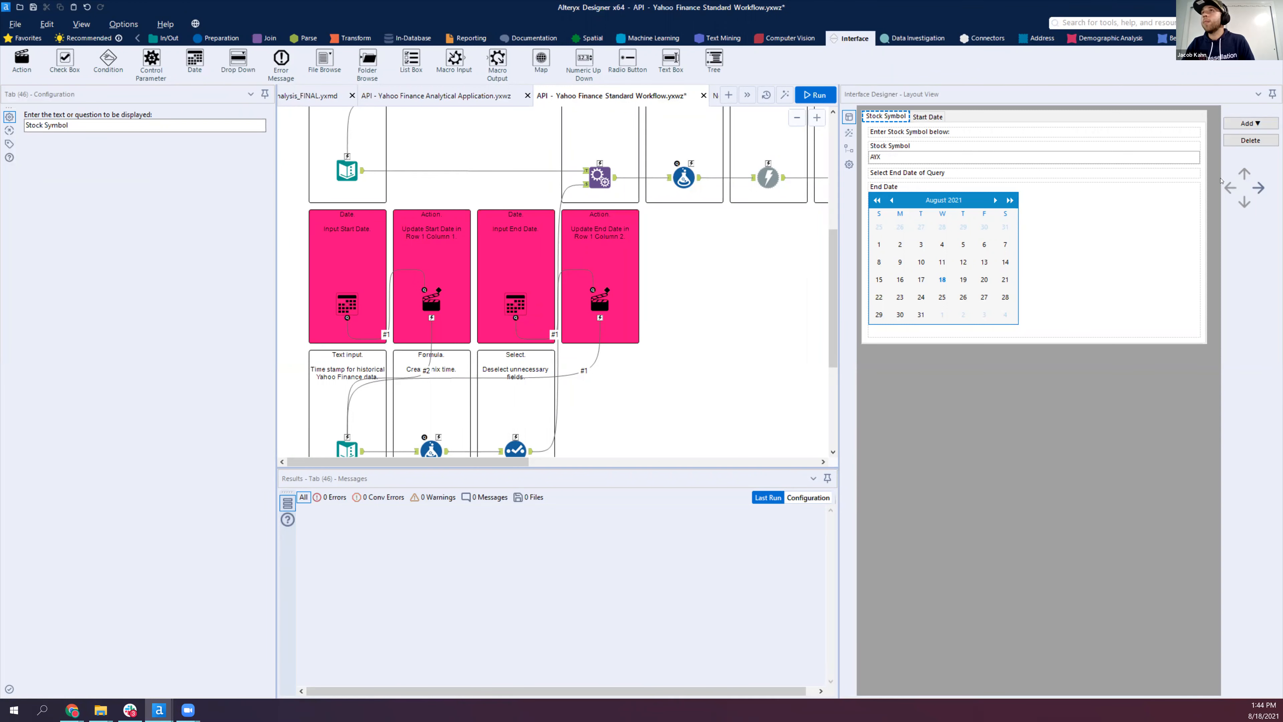
click(1250, 123)
click(1229, 175)
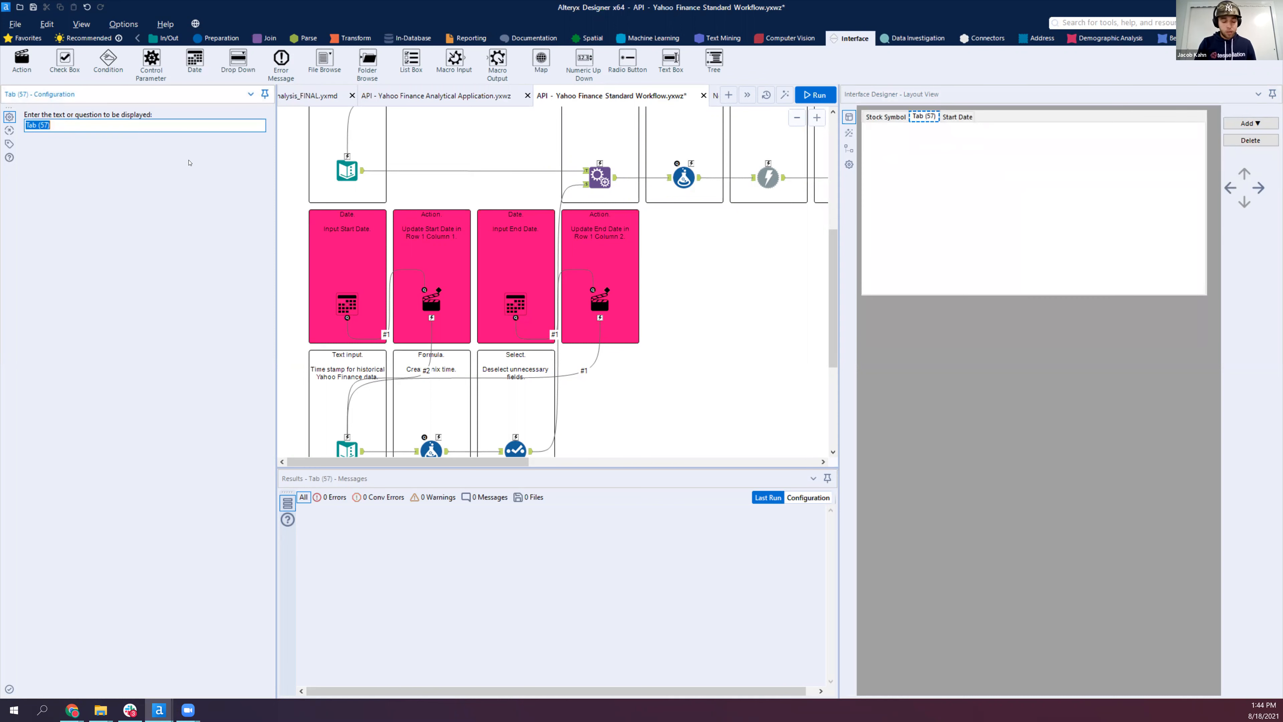
text(End Date)
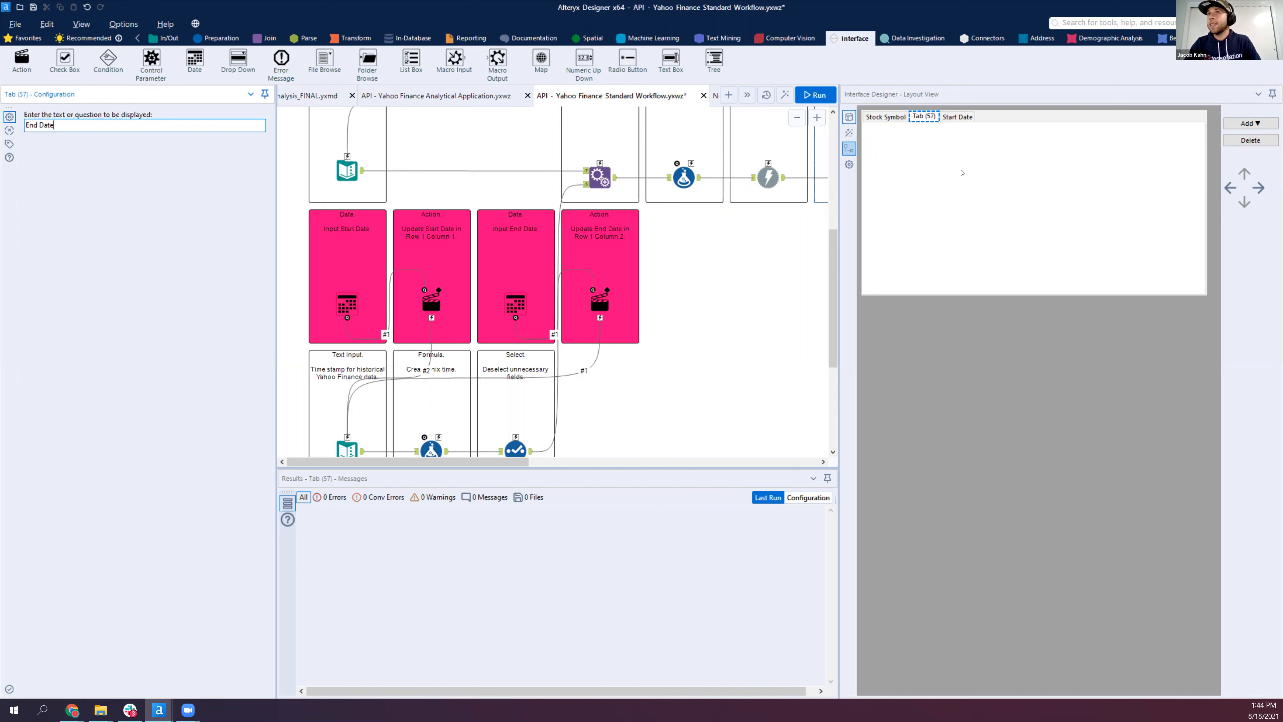
In the tree view, move the "Select End Date of Query" label into the End Date tab
click(849, 148)
click(1268, 152)
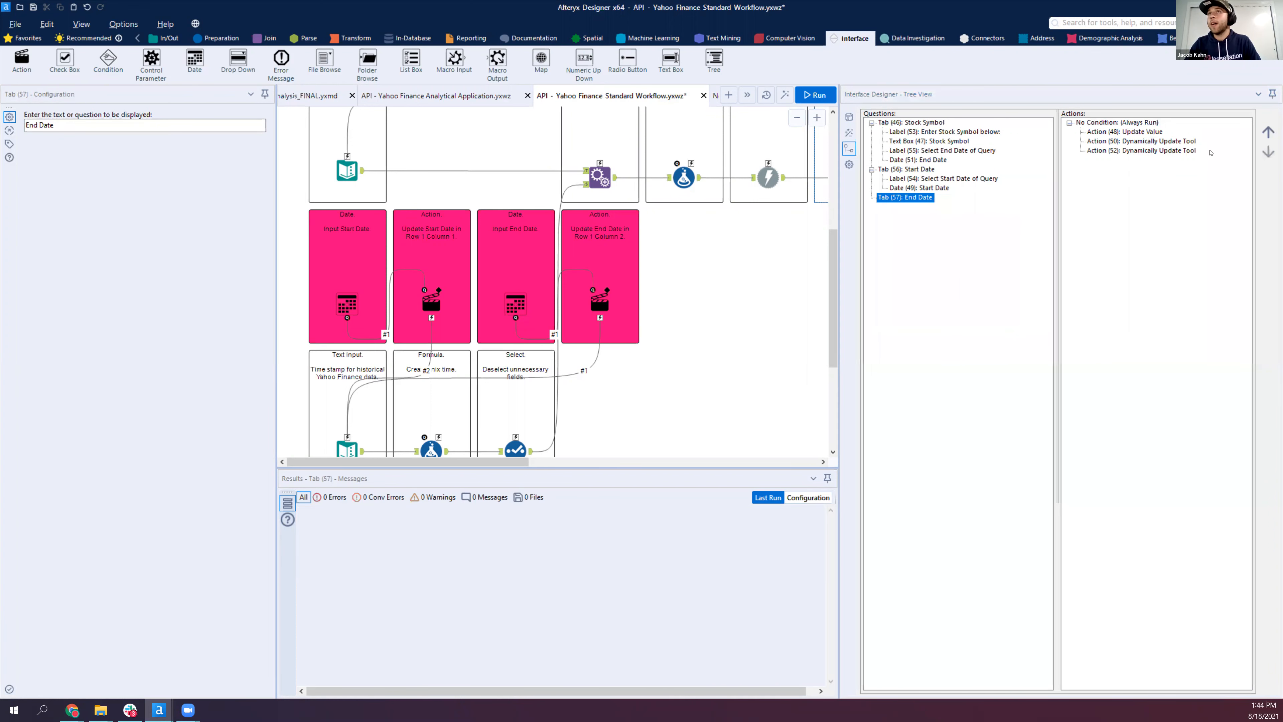
mouse_move(944, 151)
mouse_down()
mouse_move(973, 167)
mouse_move(960, 171)
mouse_up()
click(1268, 151)
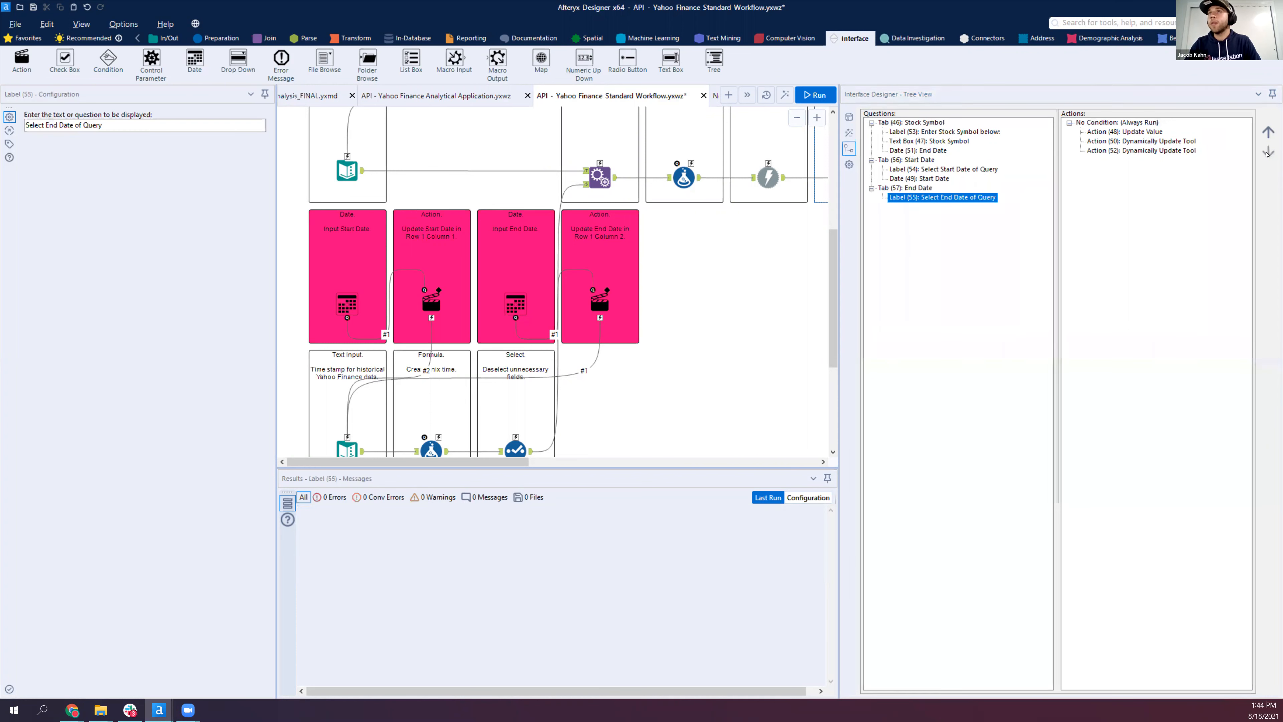
Move the End Date question below its label in the End Date tab, and save the workflow from the layout view
click(918, 150)
click(1268, 152)
click(1268, 152)
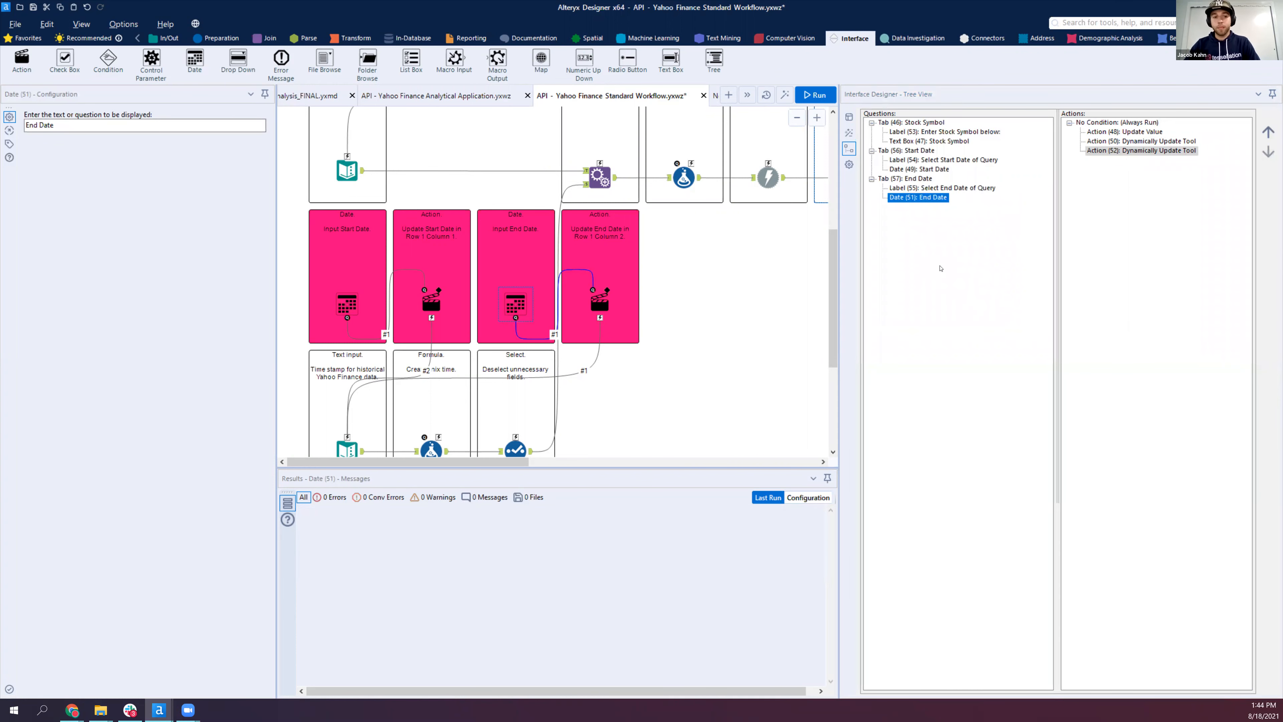
click(849, 119)
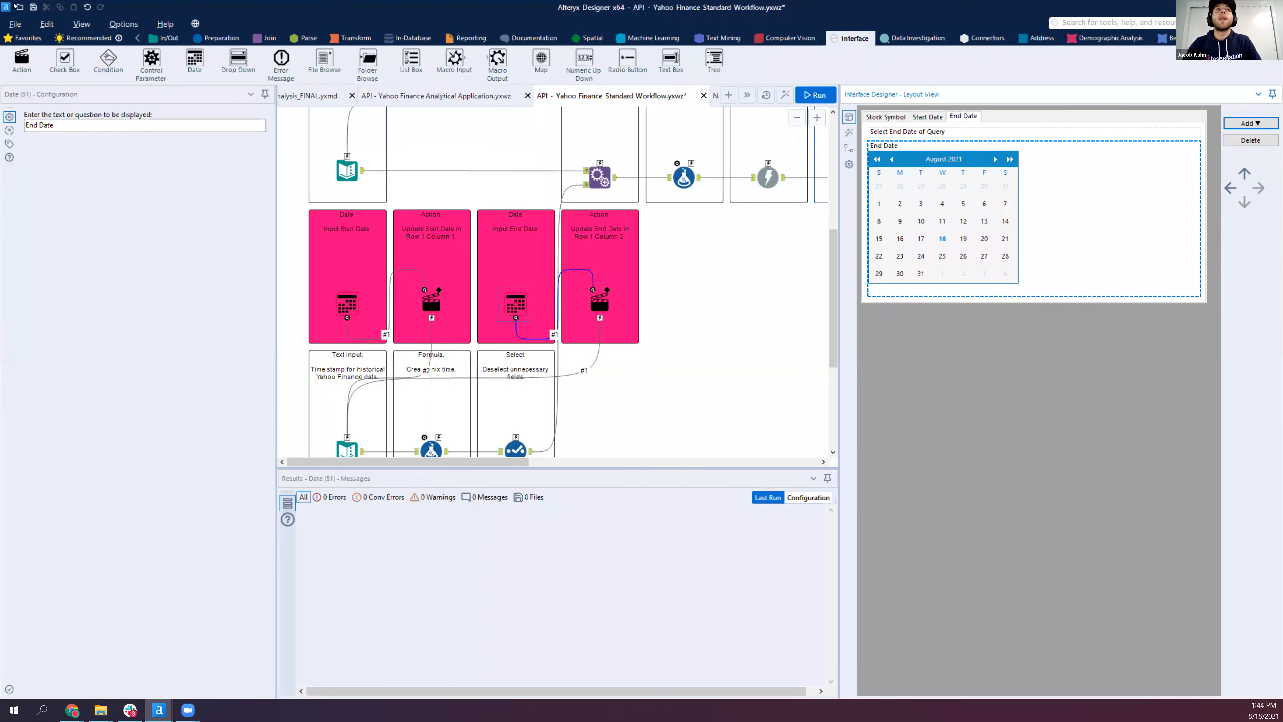
click(33, 7)
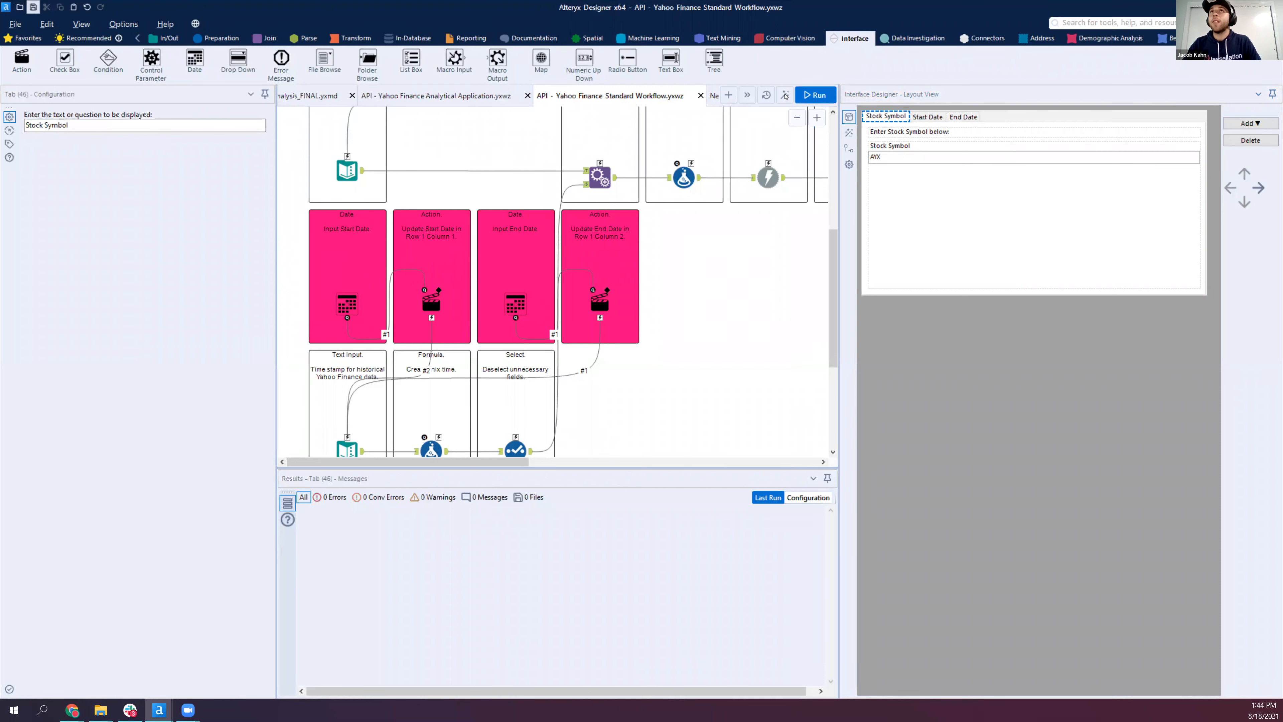
Launch the analytic app, enter TSLA as the stock symbol and advance to the Start Date page
click(785, 96)
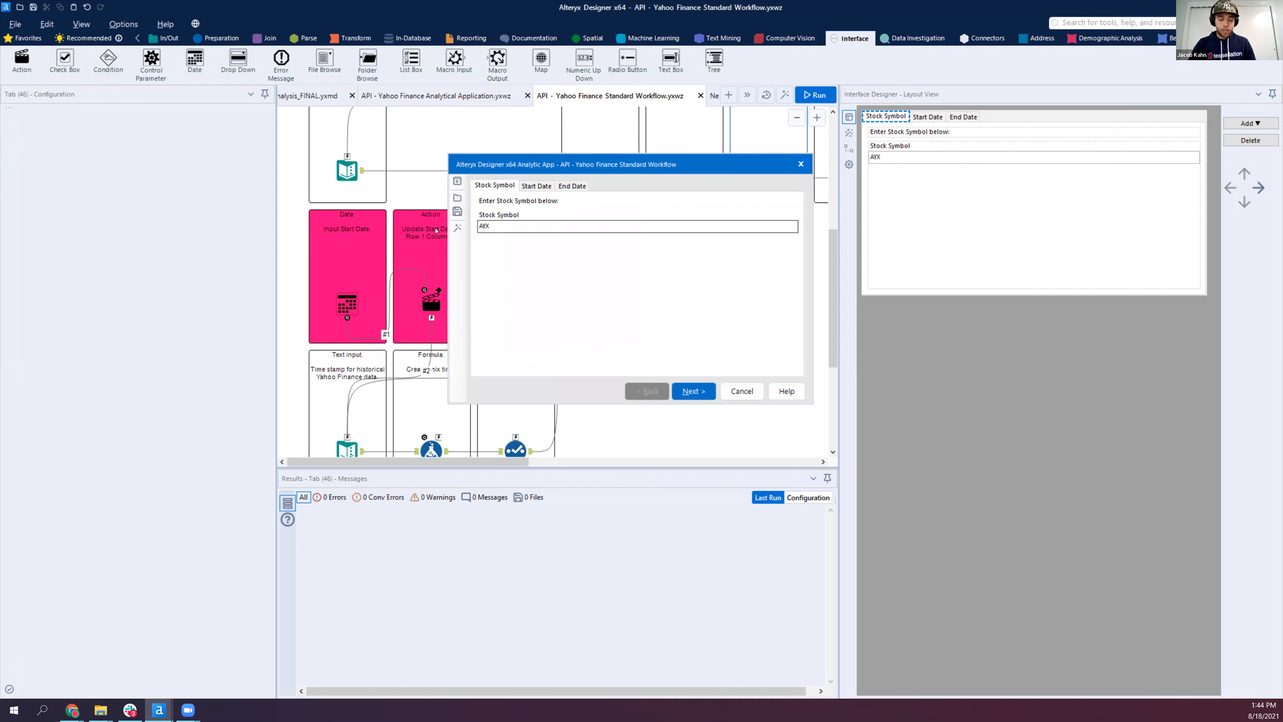
double_click(486, 227)
text(TSLA)
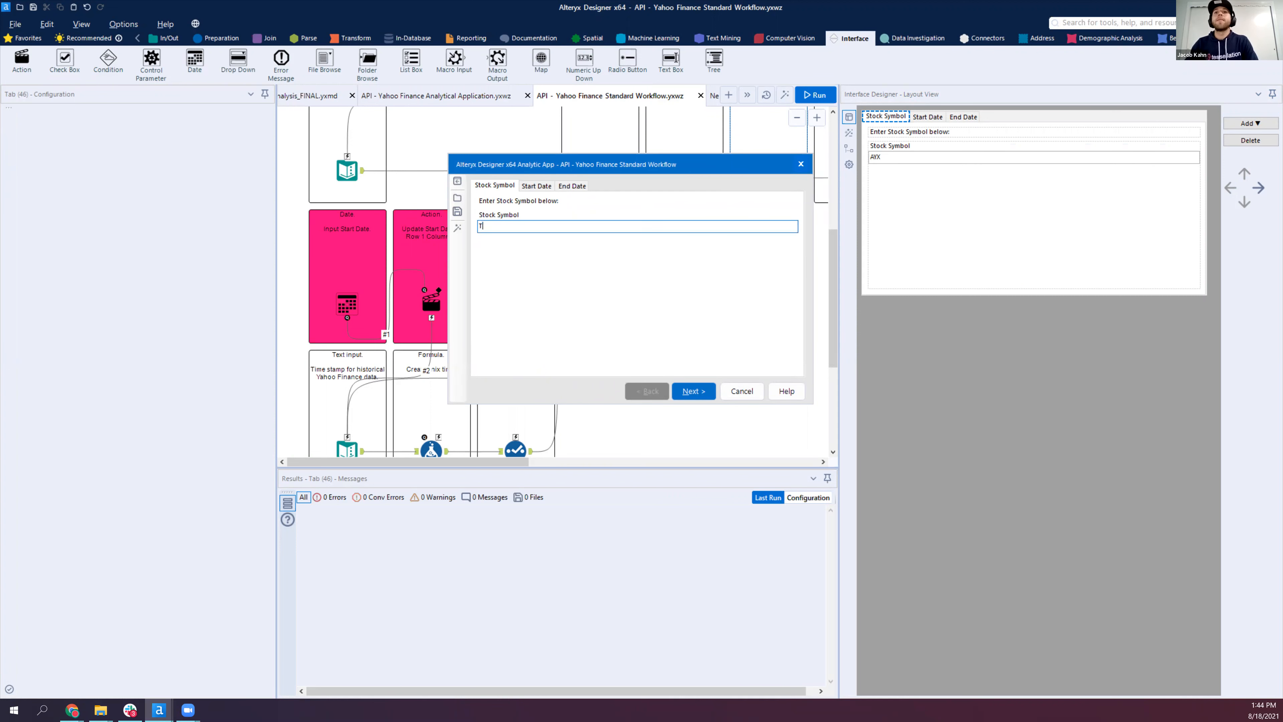
click(682, 390)
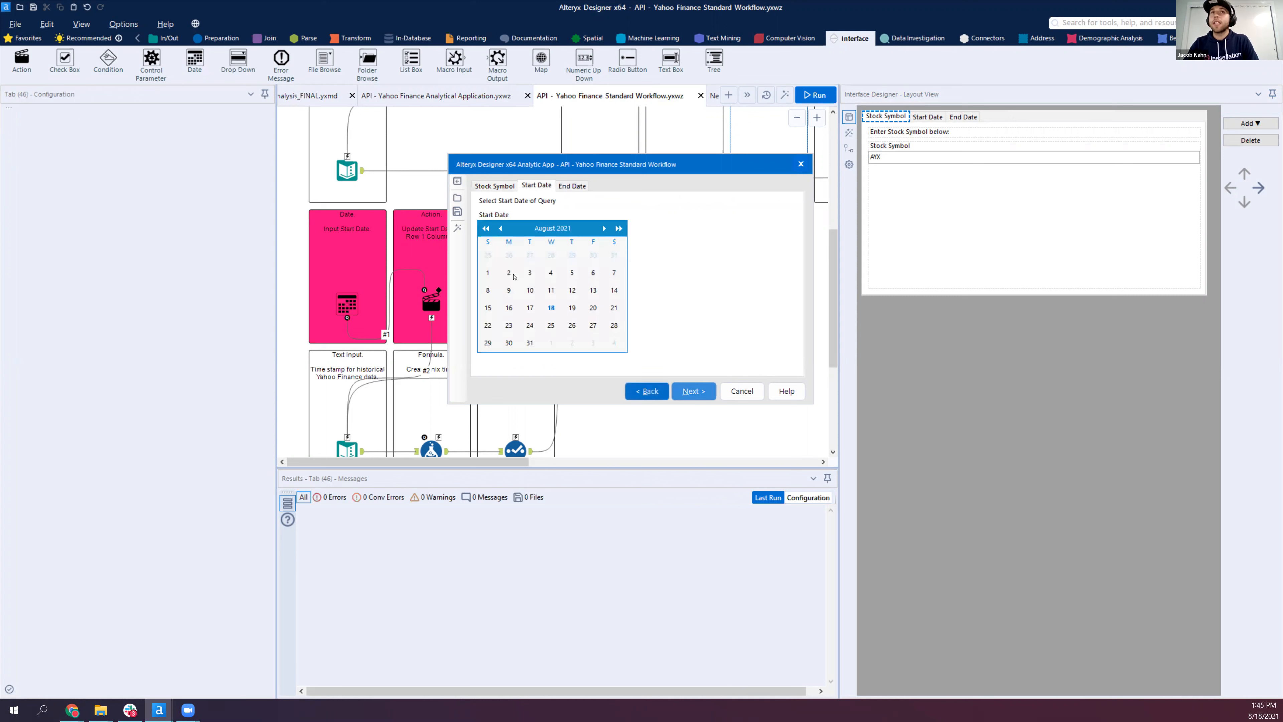
Pick August 2, 2021 as the start date and August 18 as the end date, run the app, and close its results
click(509, 272)
click(678, 392)
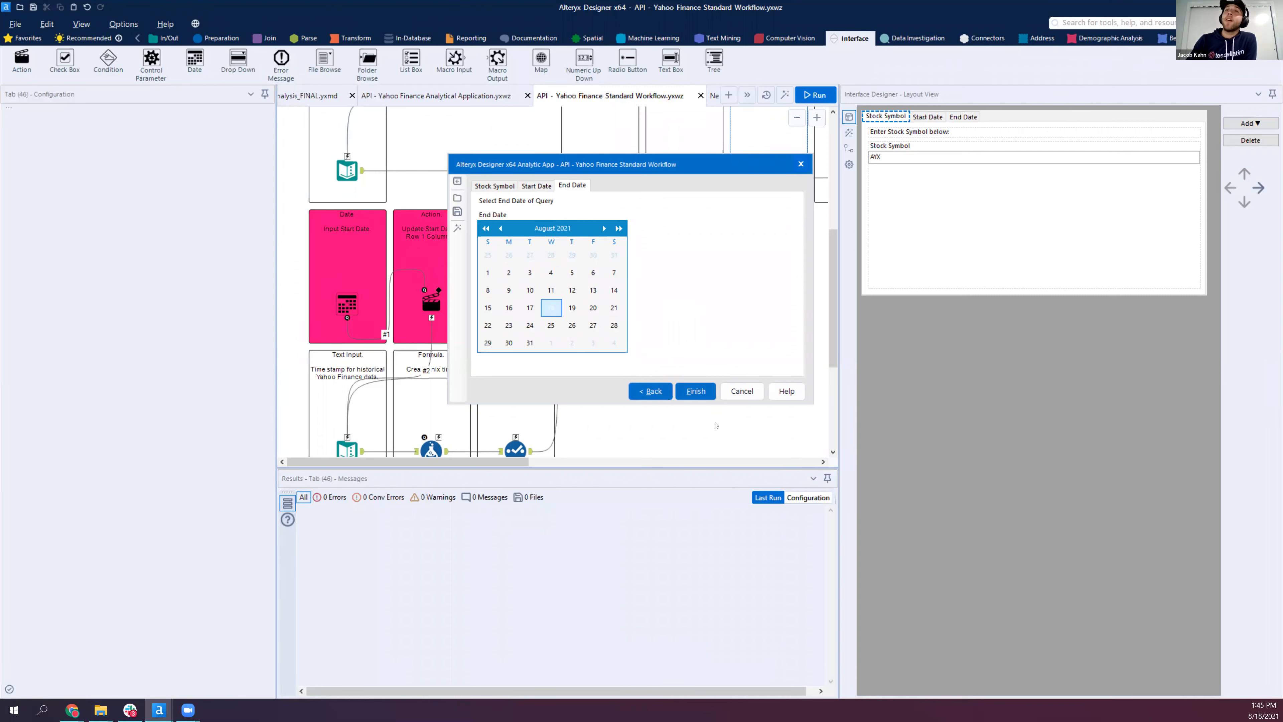
click(696, 391)
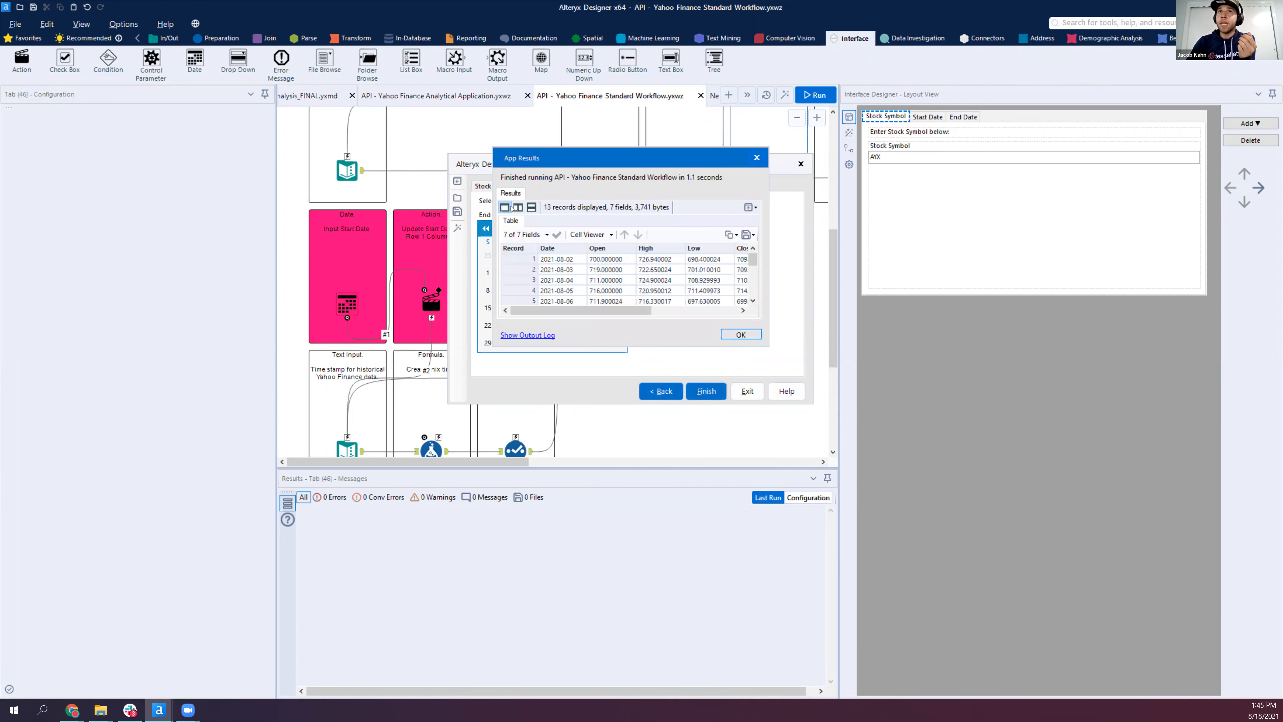
click(741, 335)
click(495, 185)
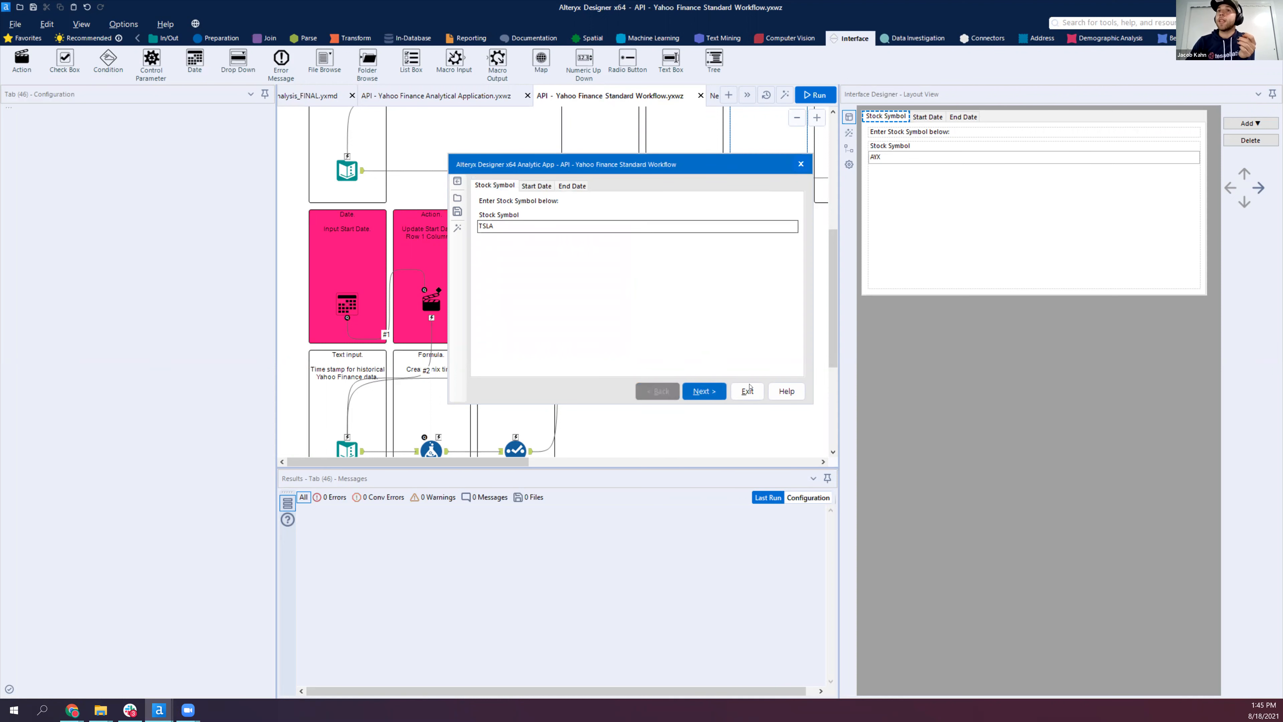
In the Interface Designer properties, enable a custom app graphic and load the "tessellation_app image" file from the Desktop
click(851, 167)
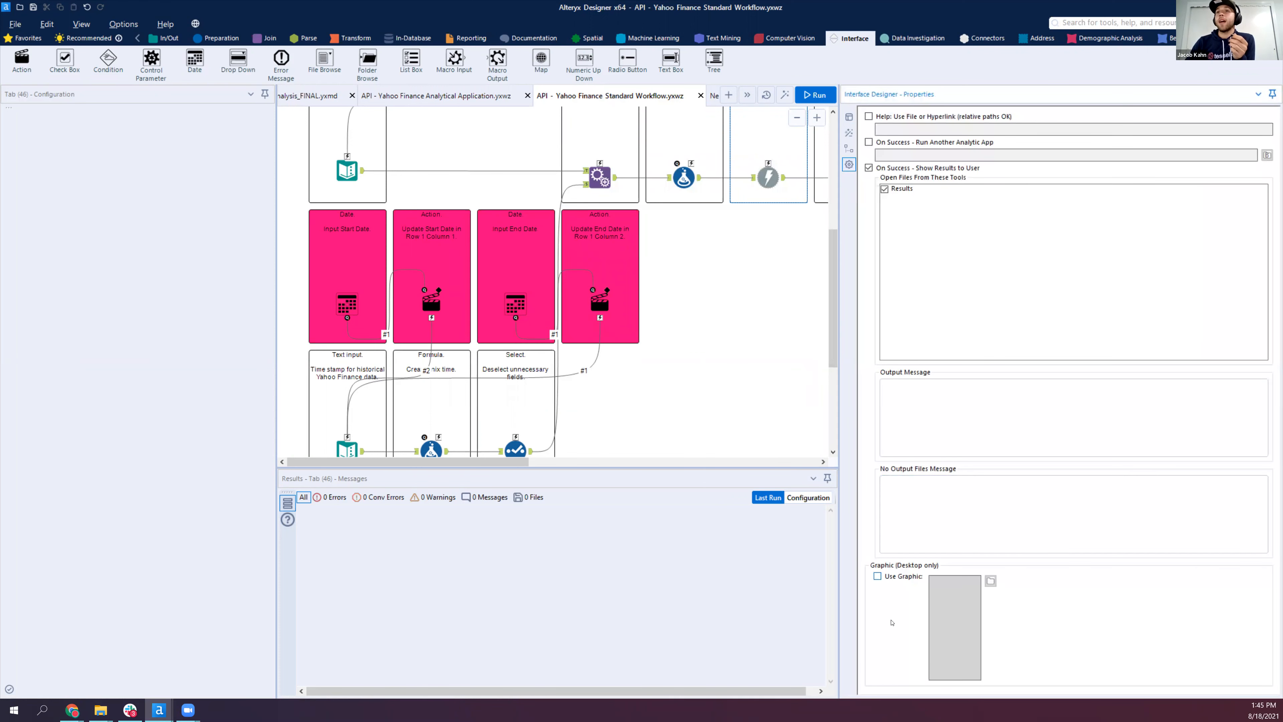
click(878, 576)
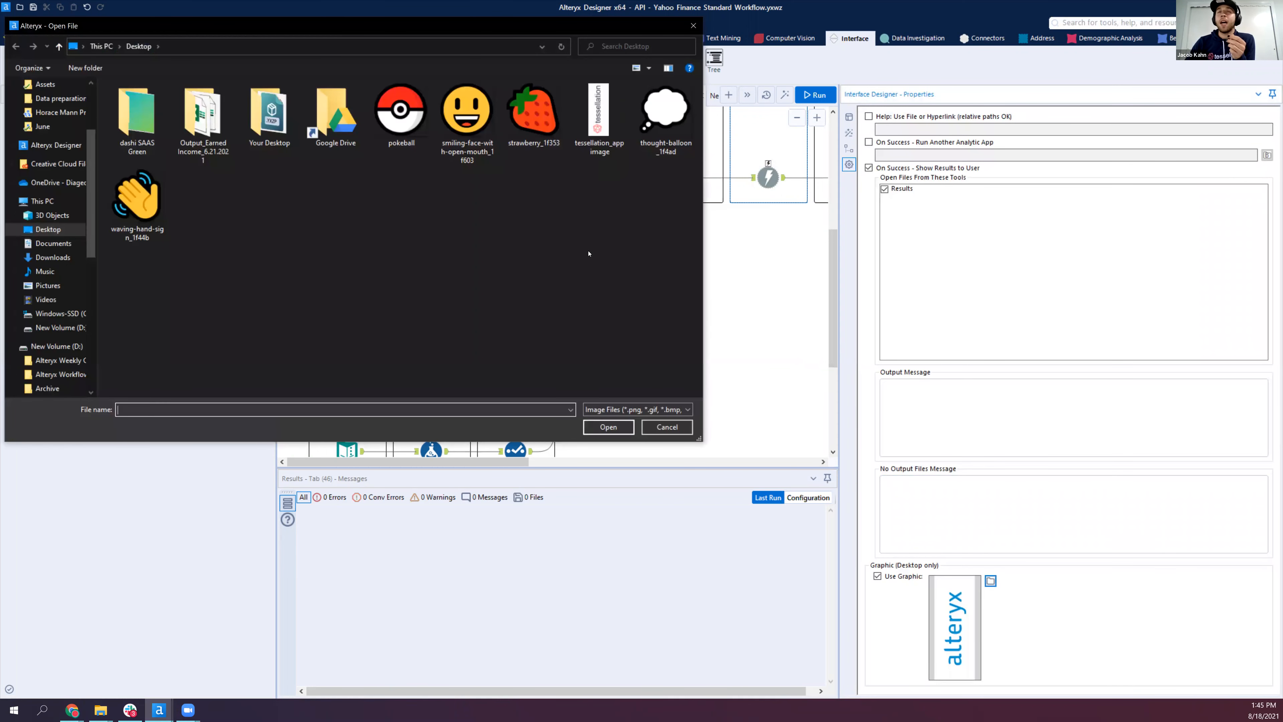
click(600, 120)
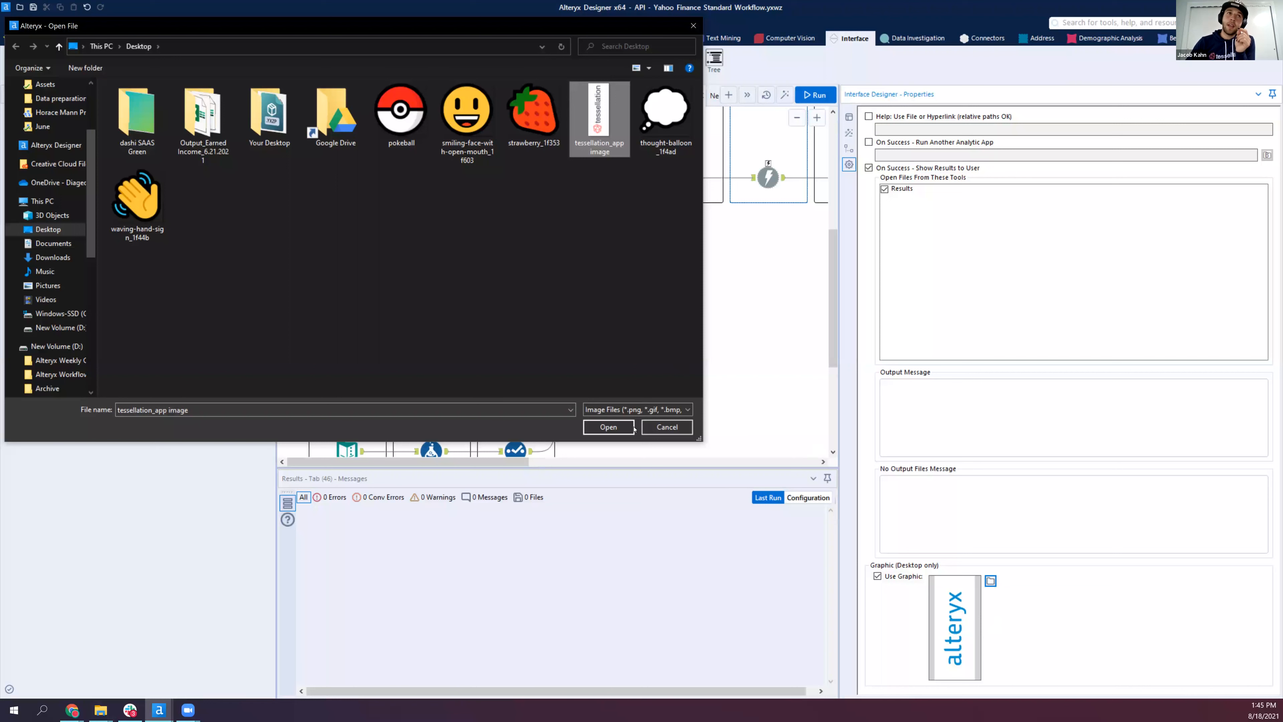
click(614, 429)
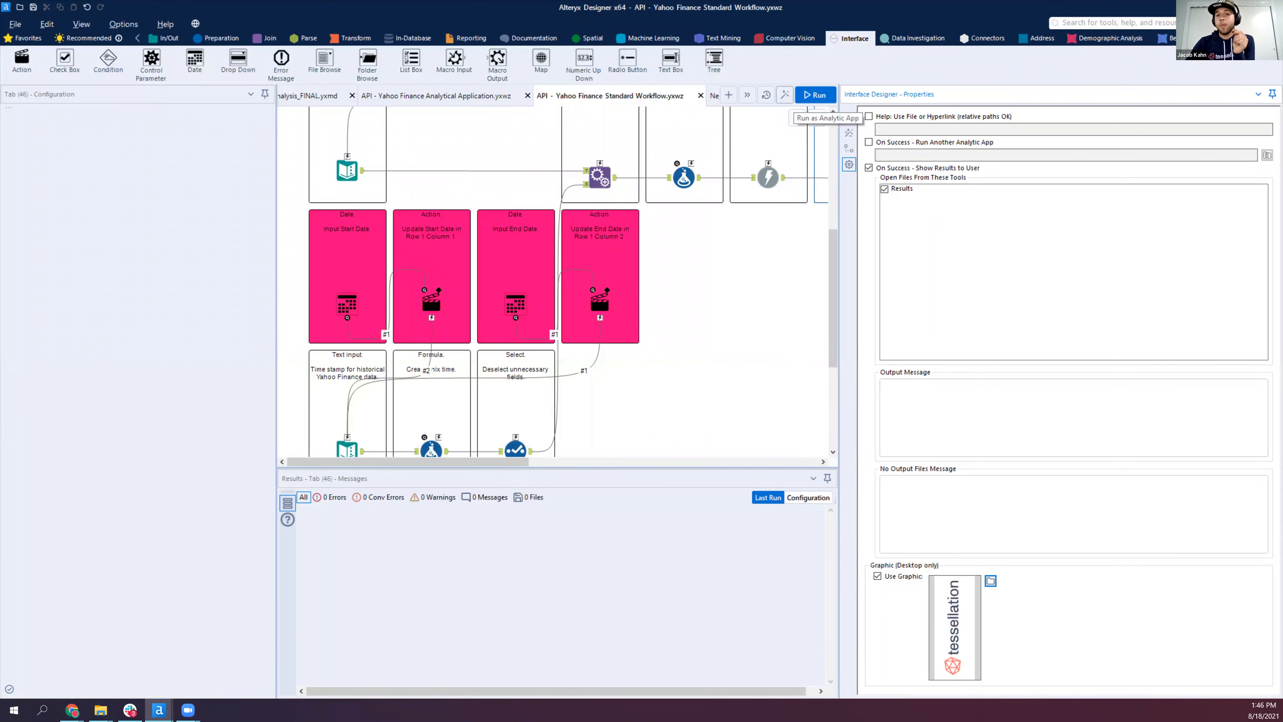
Launch the analytic app to preview the graphic across its question pages, and close it
click(790, 97)
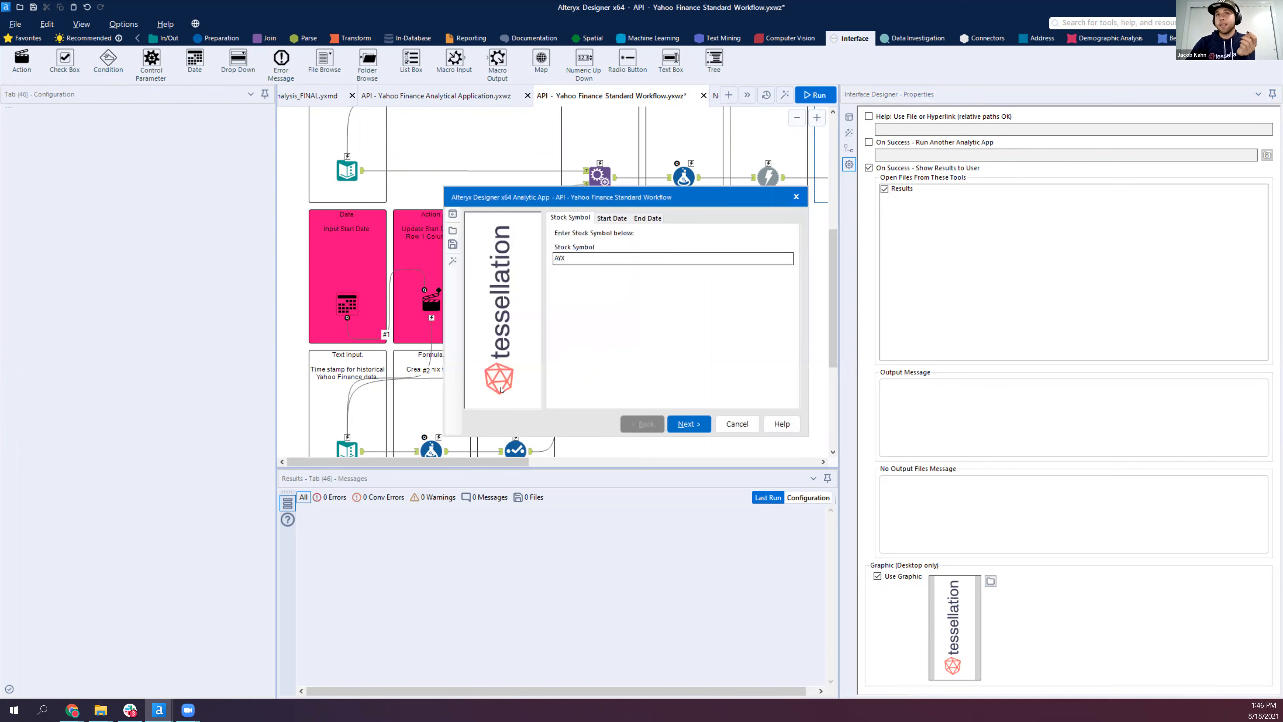
click(693, 424)
click(692, 424)
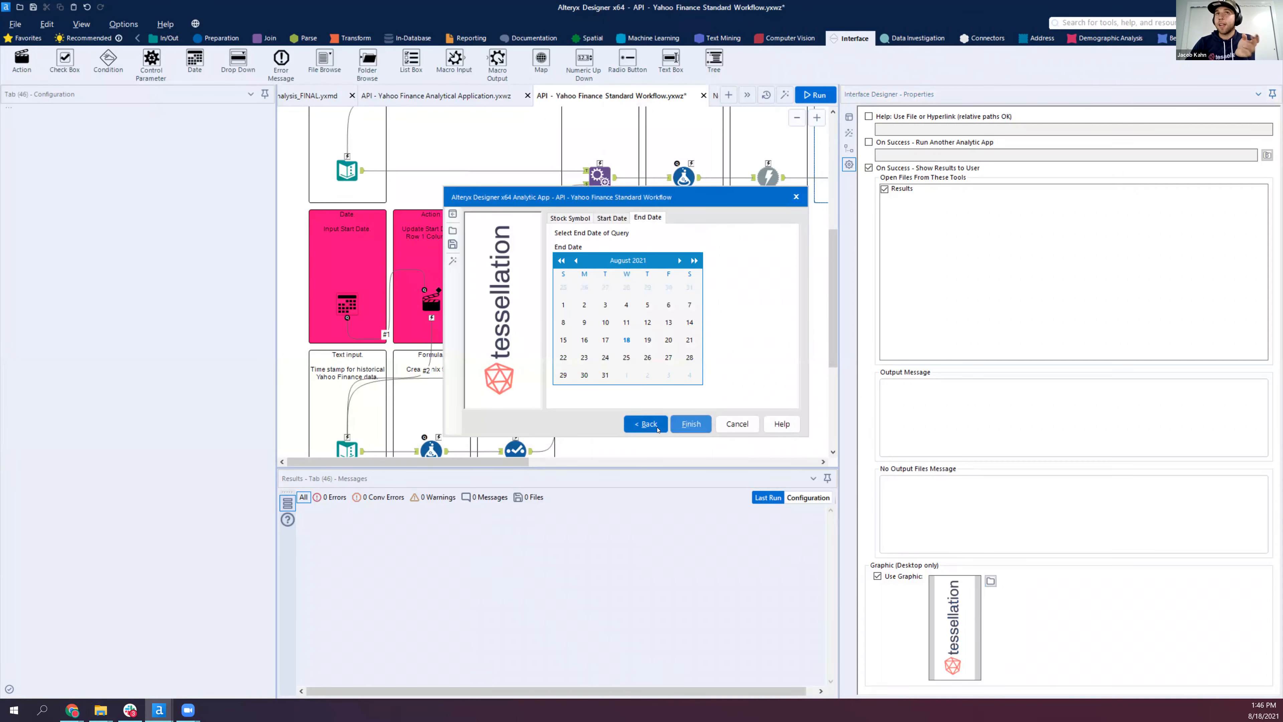
click(639, 416)
click(639, 416)
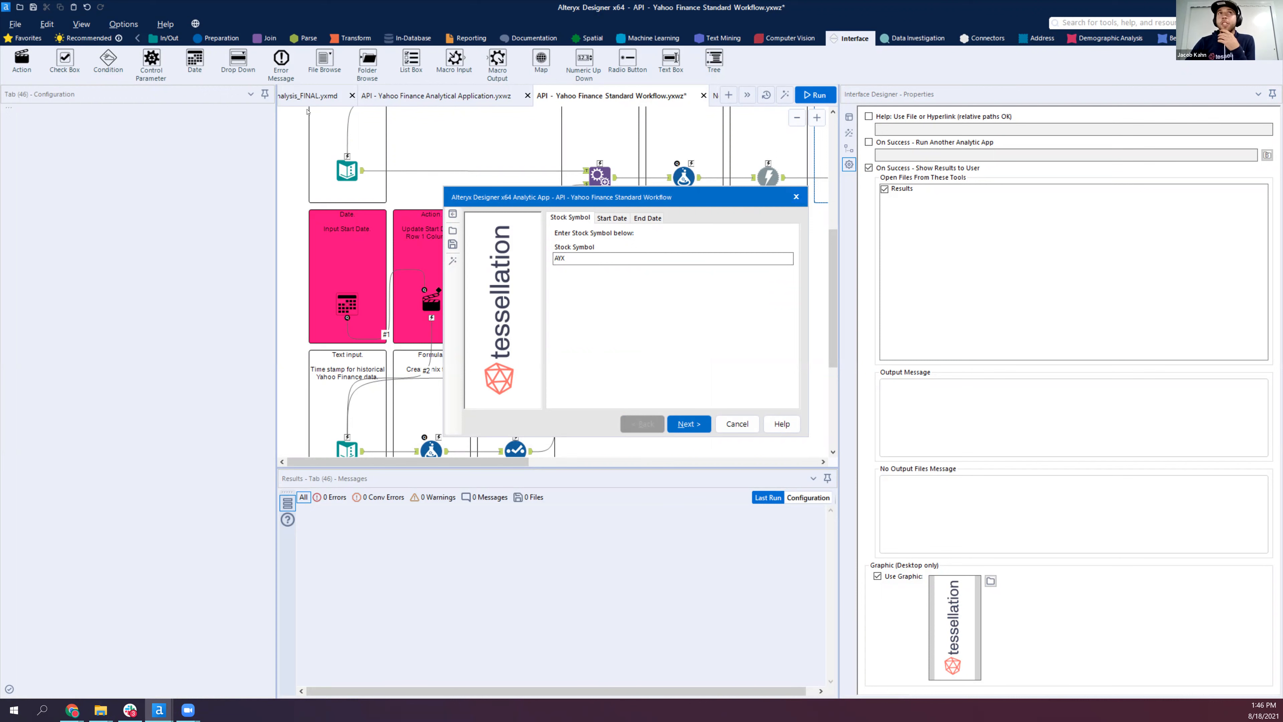
click(796, 197)
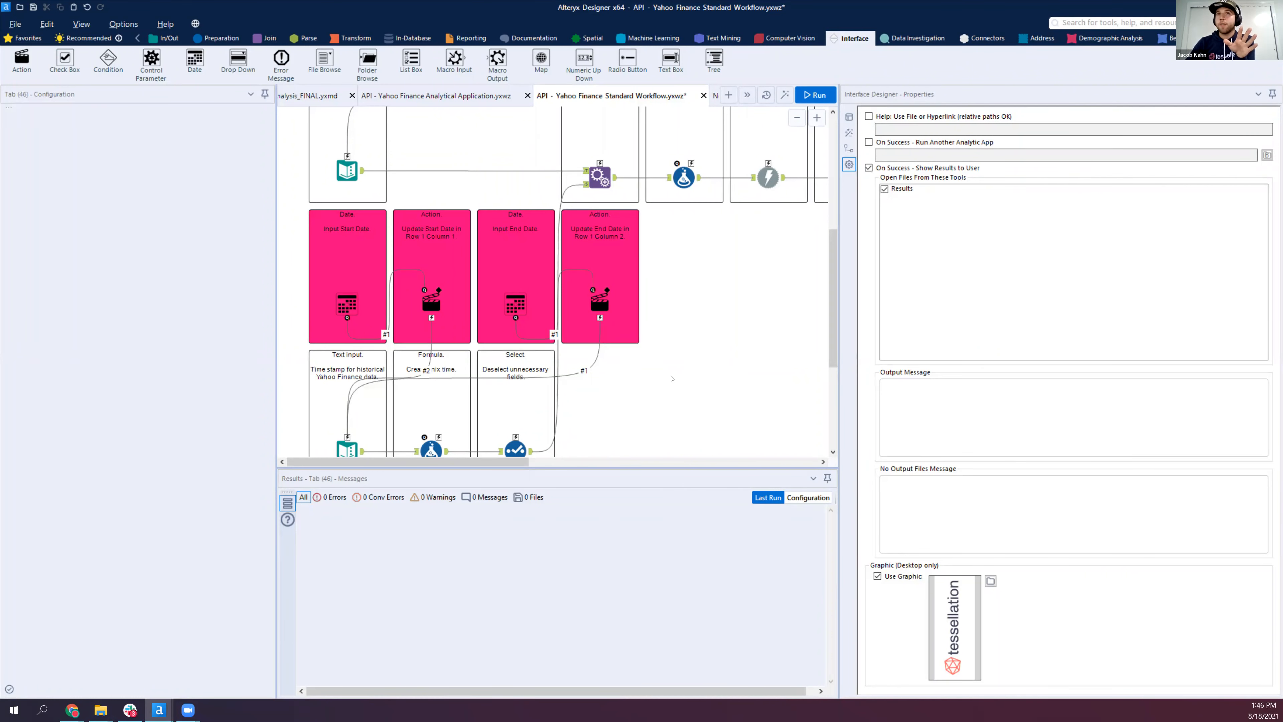
Switch the Interface Designer to its Test View
scroll(666, 368, up, 5)
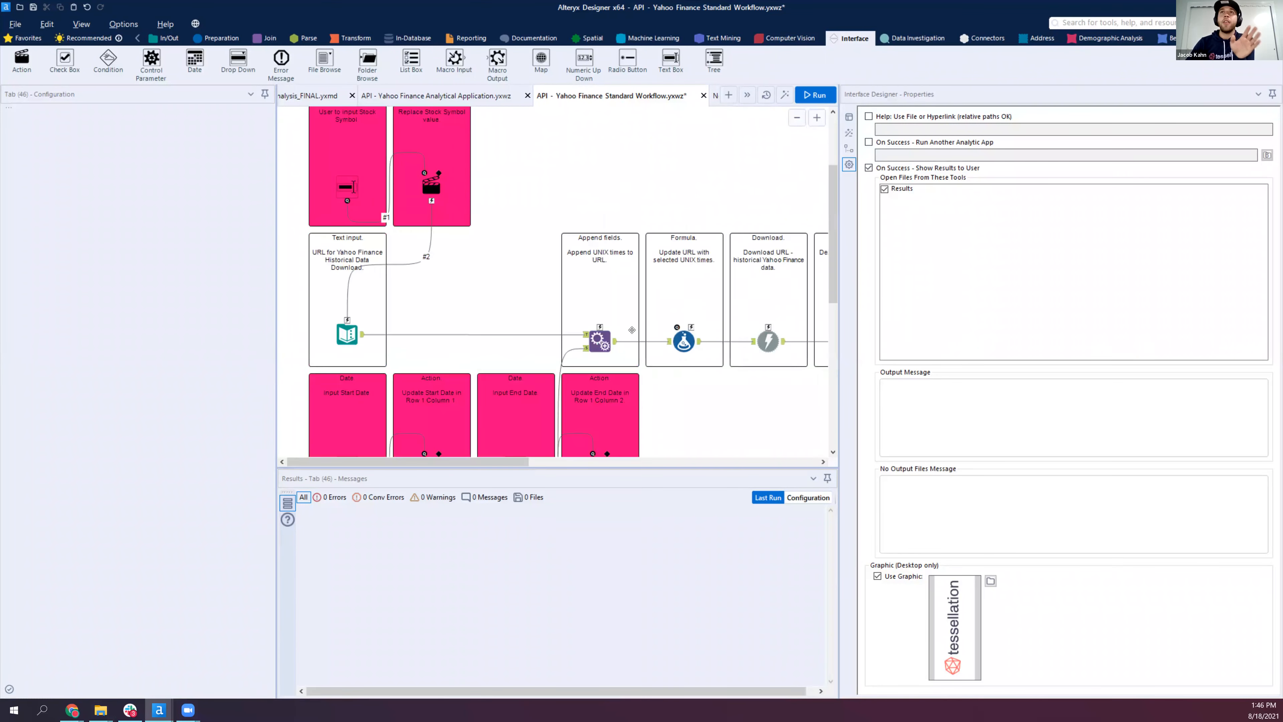
scroll(644, 318, up, 1)
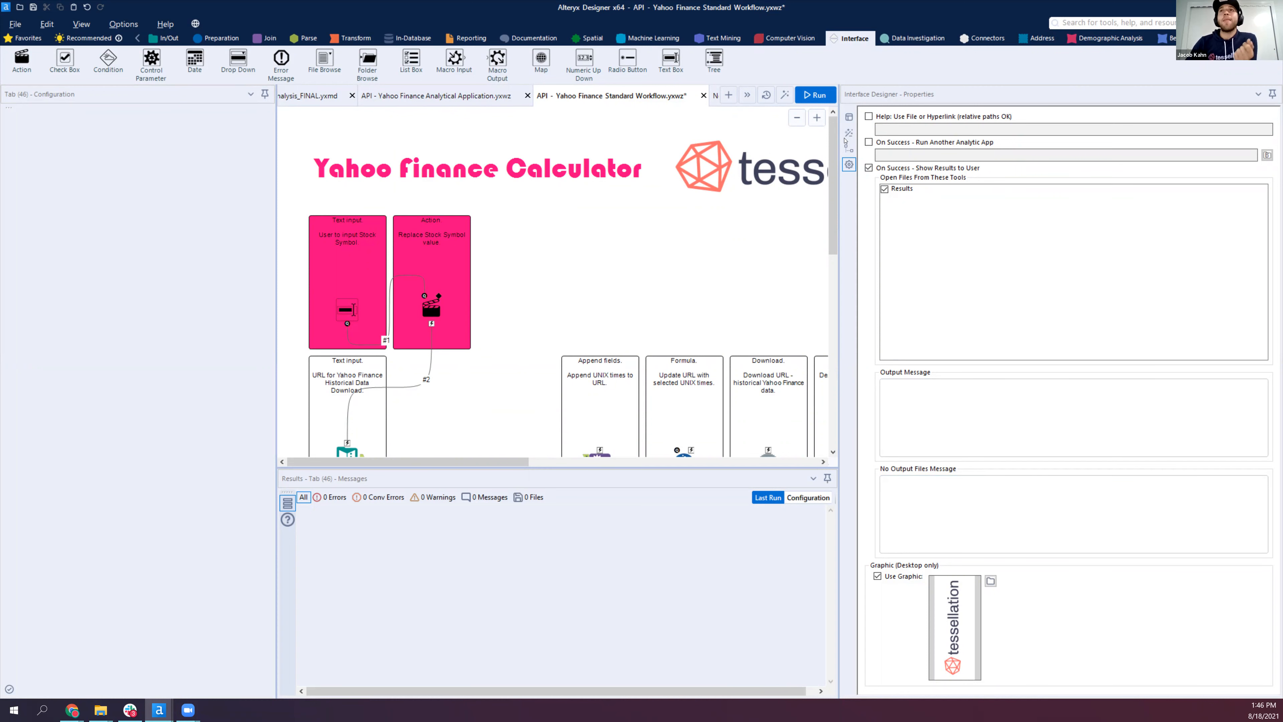
click(840, 166)
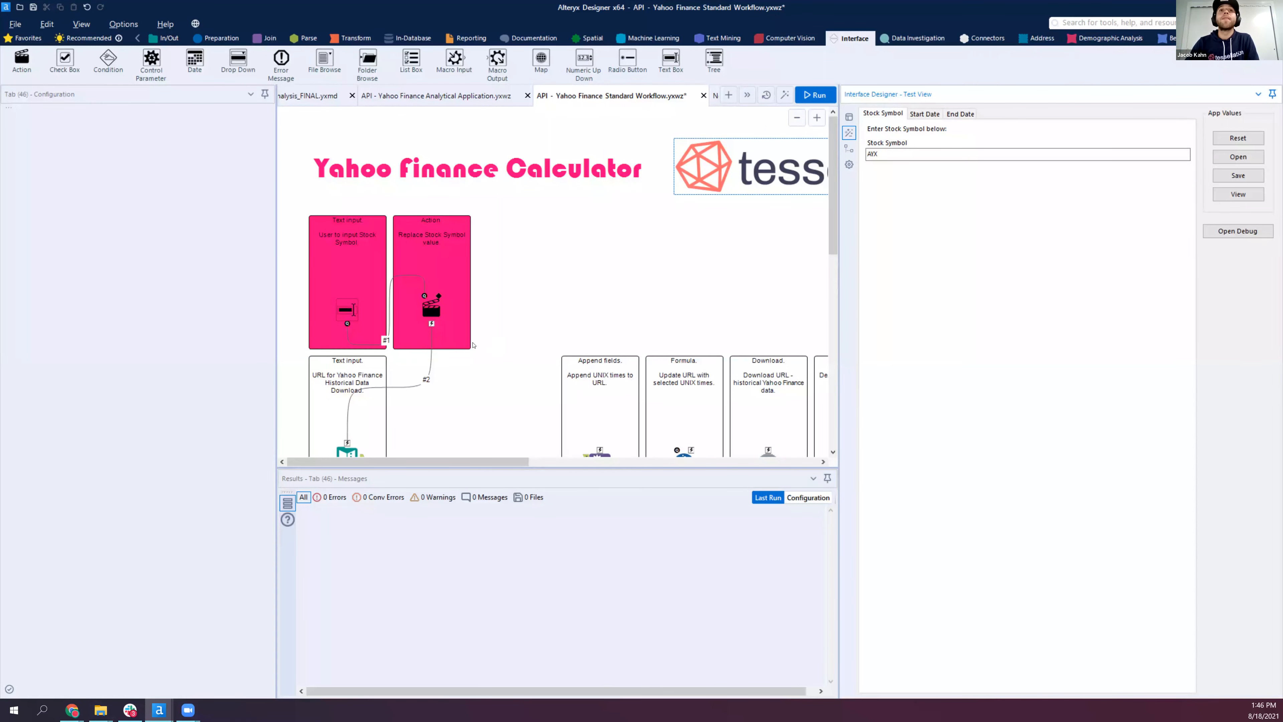
Change the End Date action to update row 1 and column 3 (1970-01-01), and save the workflow
scroll(474, 345, down, 5)
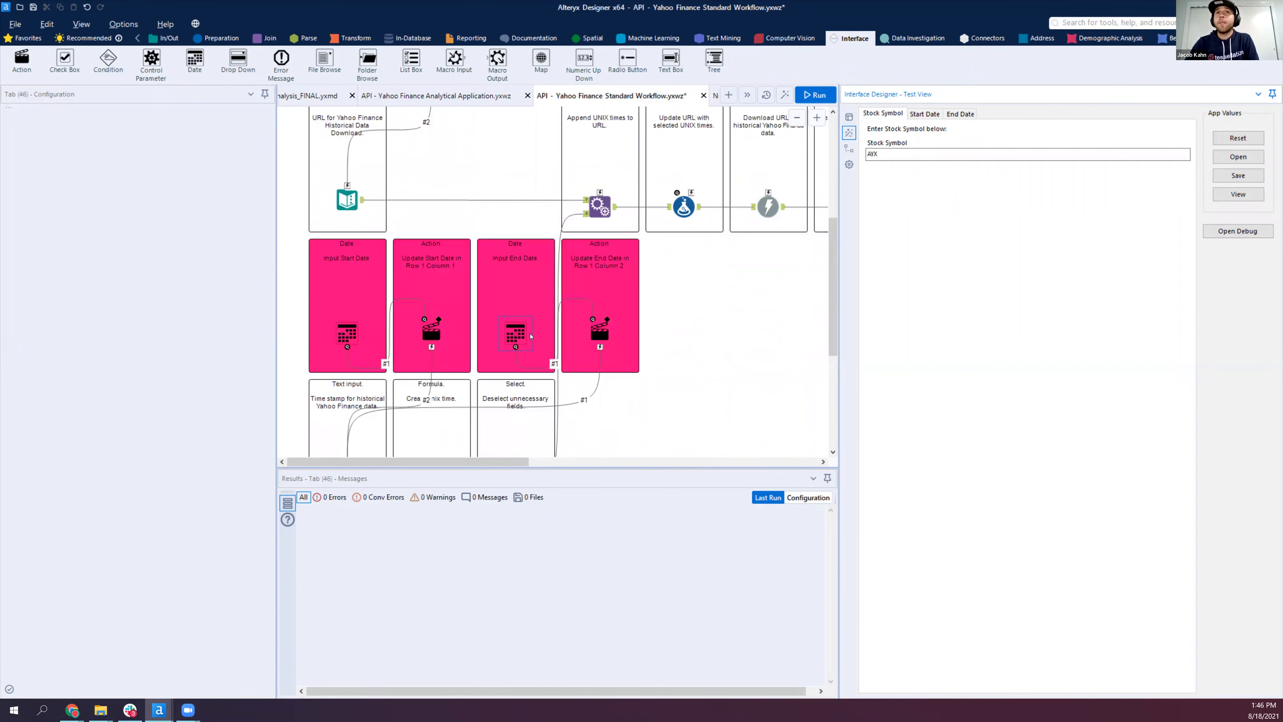
click(525, 335)
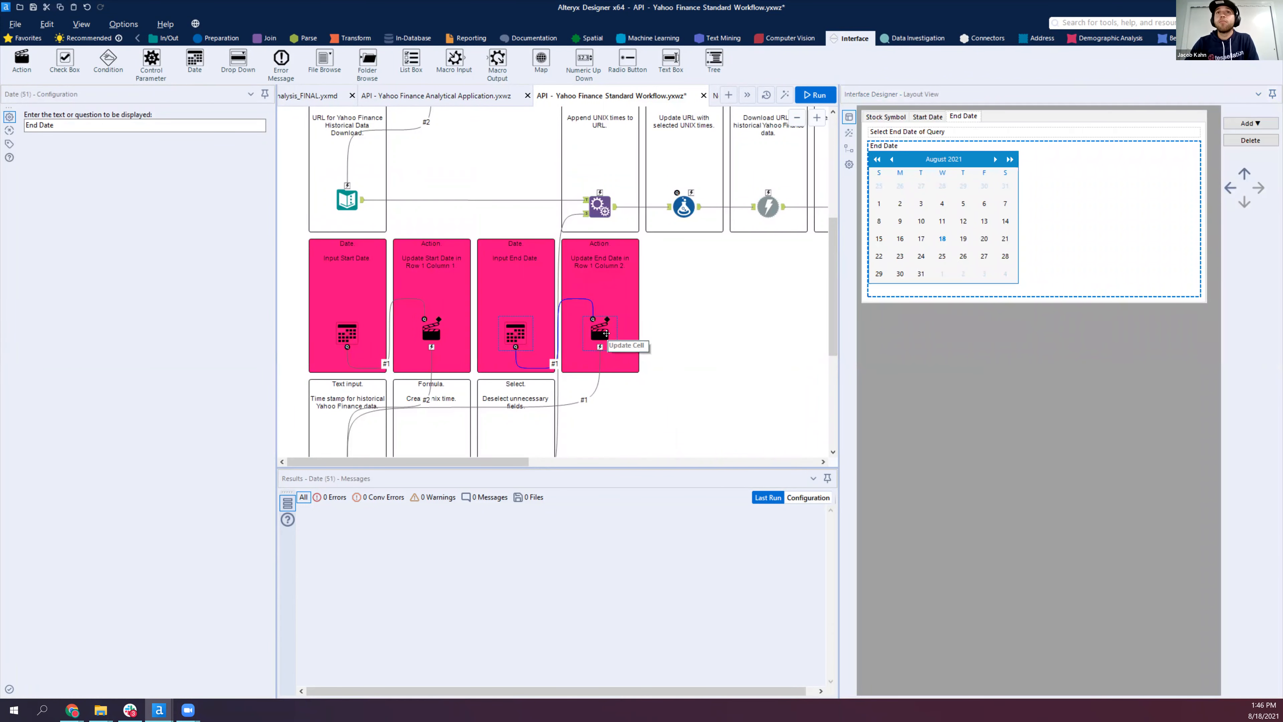
click(605, 336)
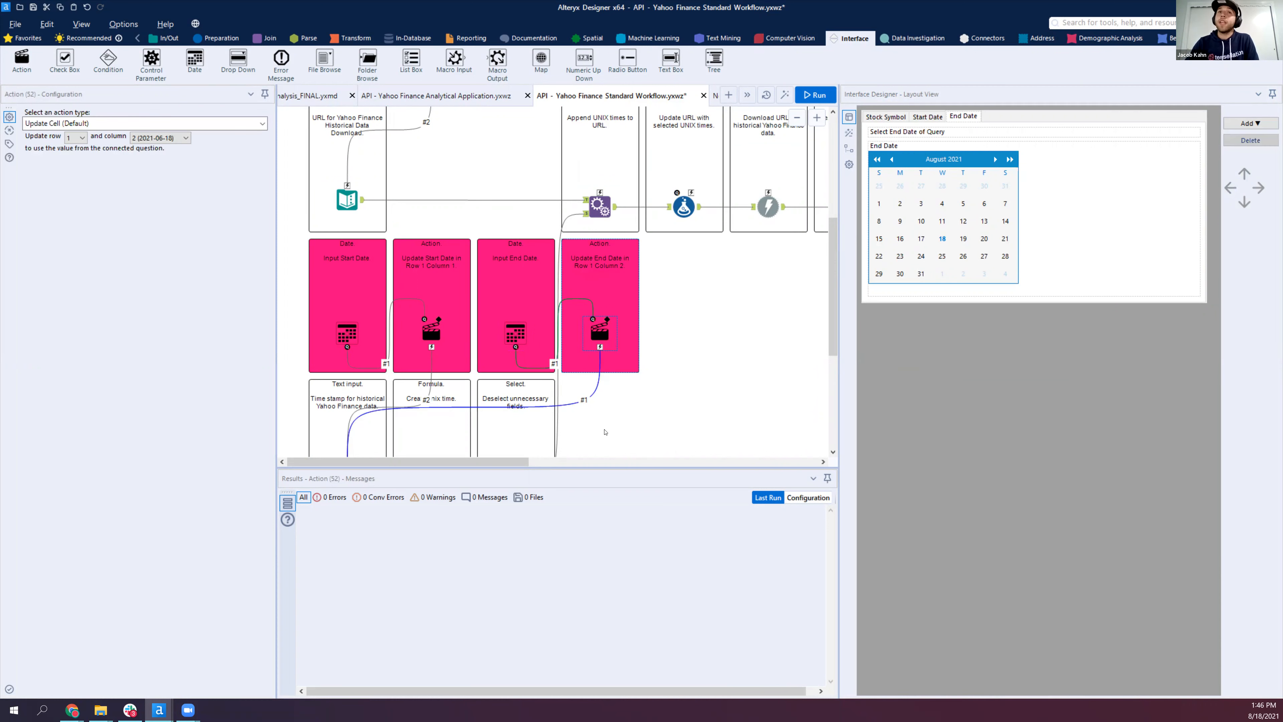
scroll(497, 412, down, 3)
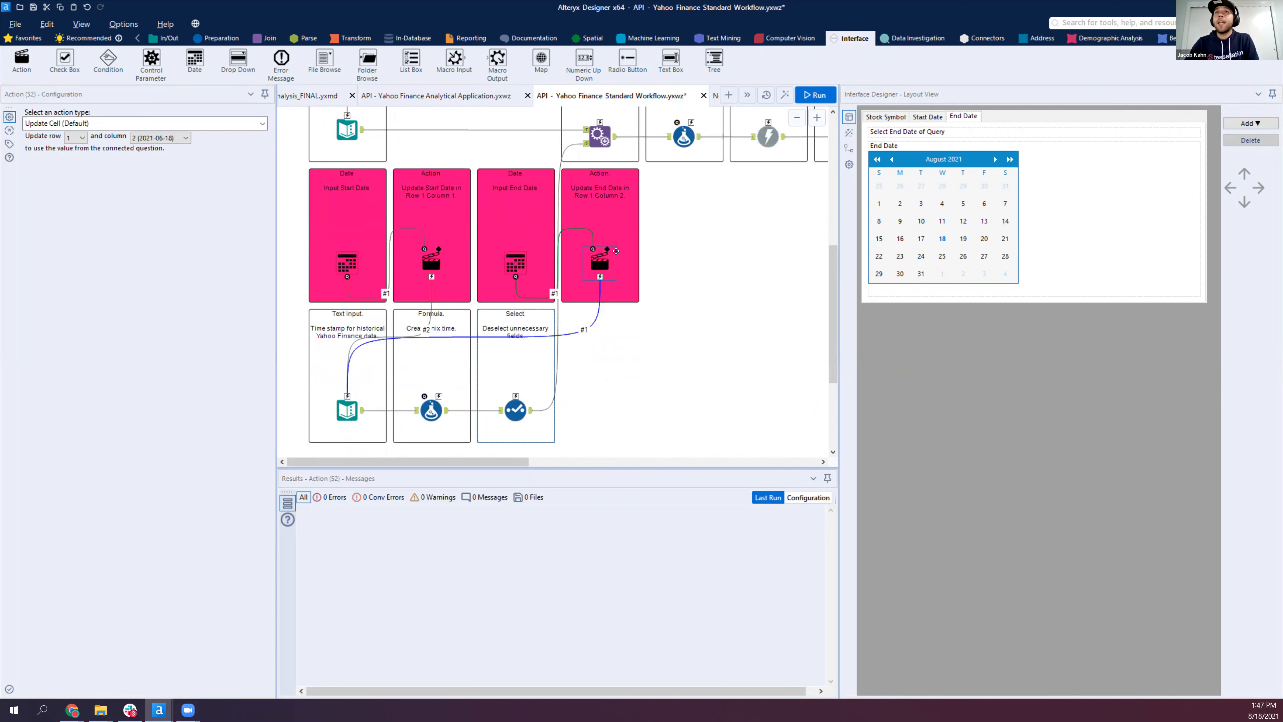
click(75, 137)
click(76, 124)
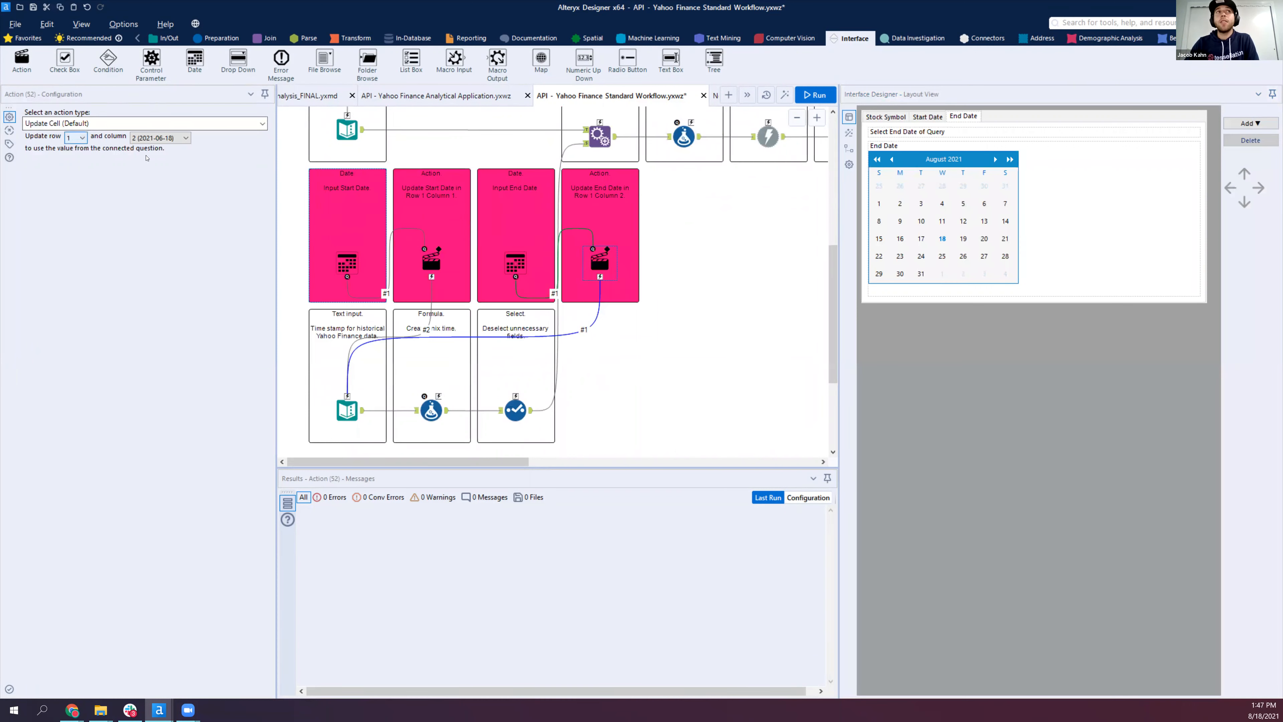
click(164, 139)
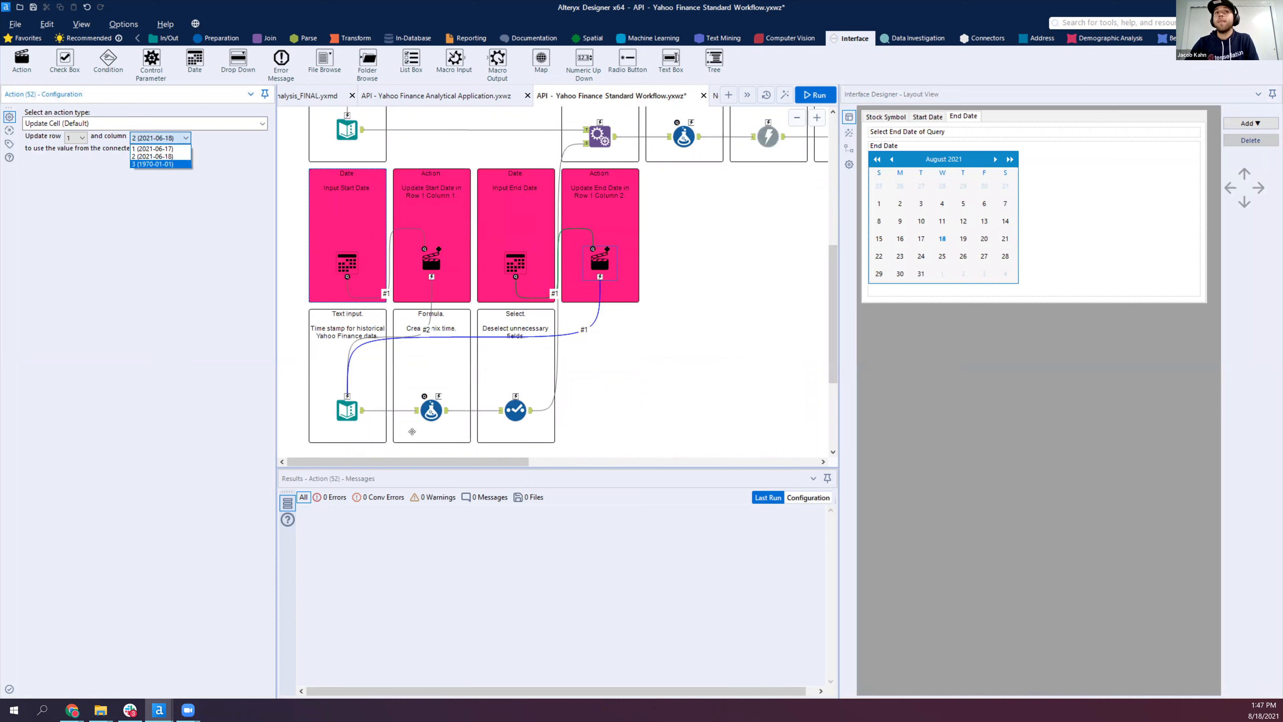
click(347, 413)
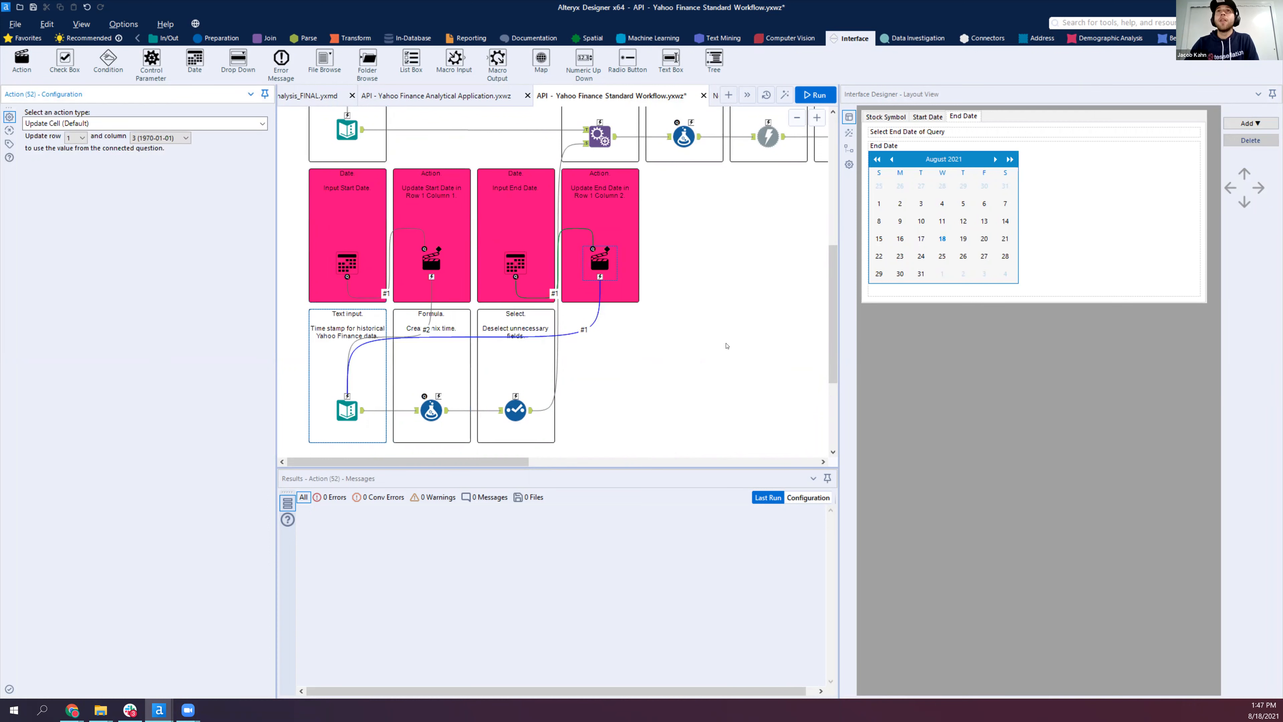
click(694, 95)
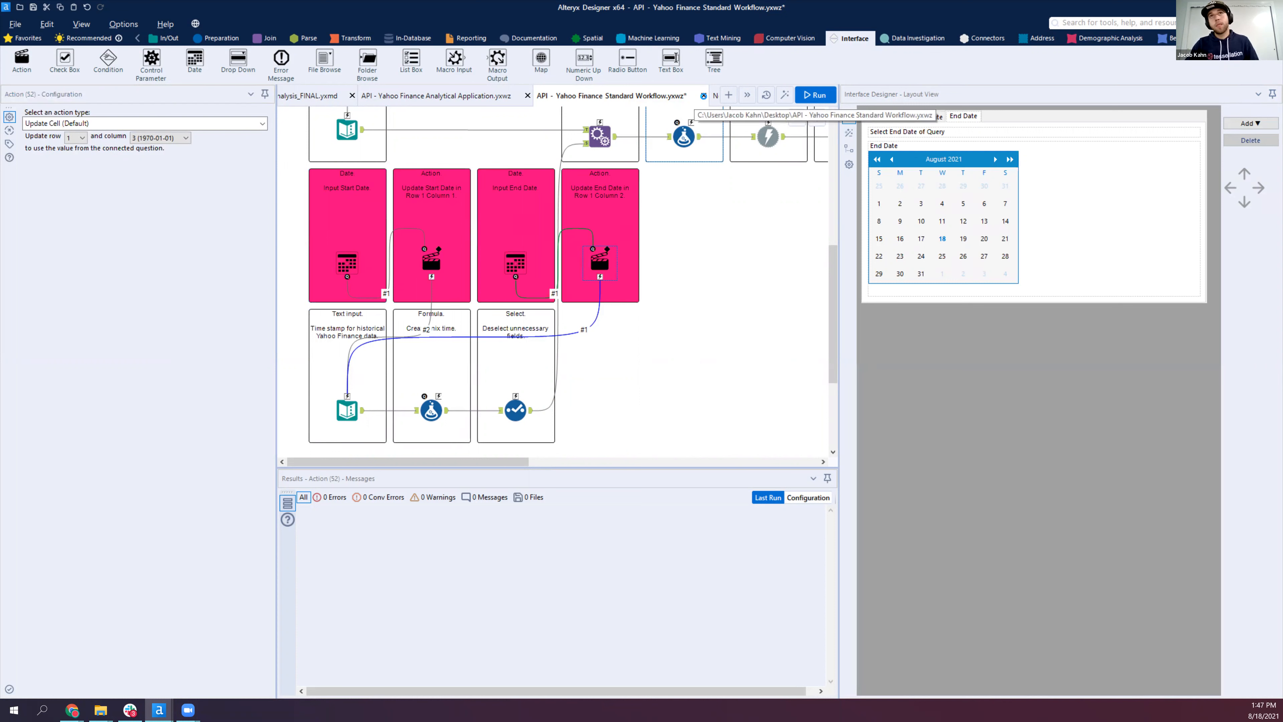
key(ctrl+s)
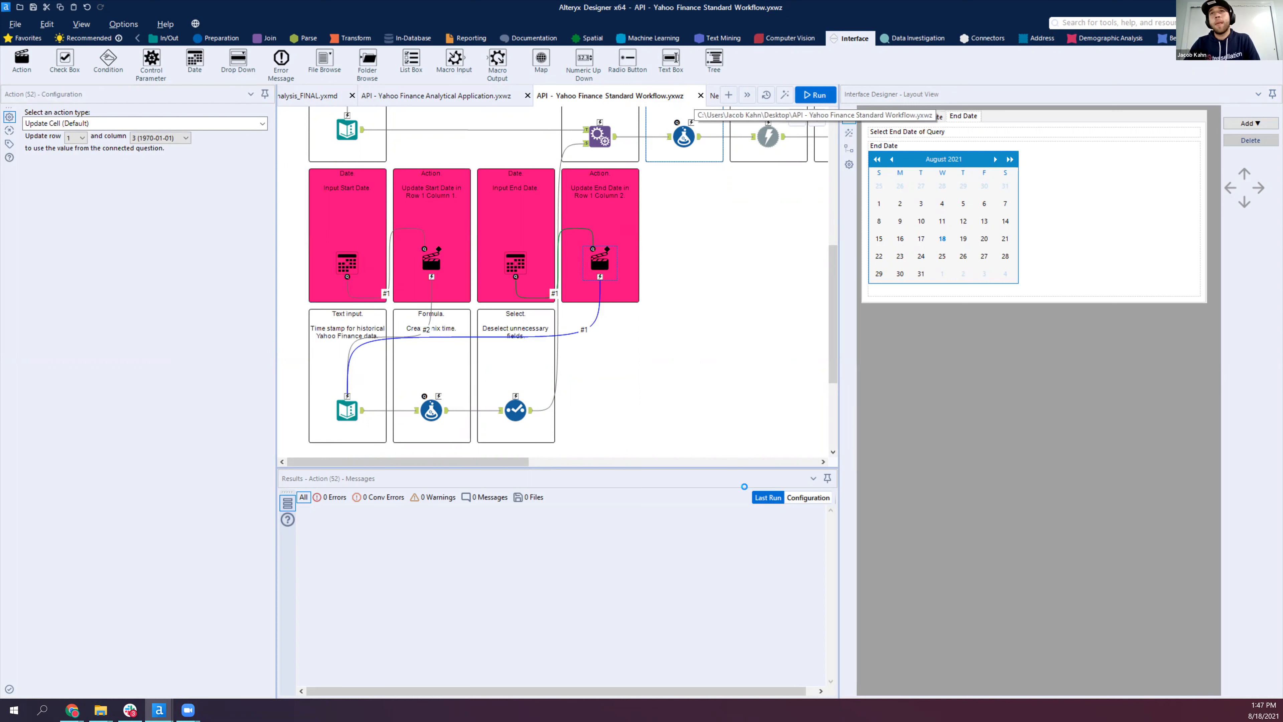
Run the analytic app for TSLA with start date August 2 and end date August 3, 2021, and close the results and app
click(784, 95)
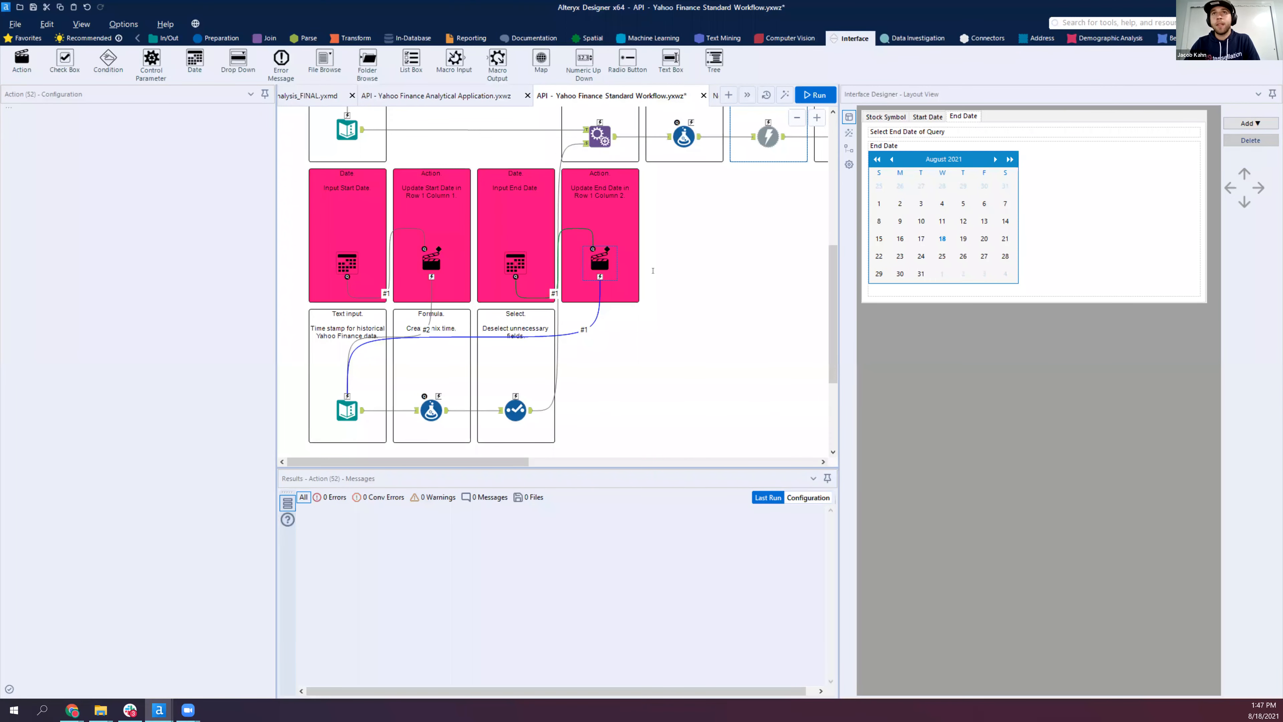
text(TSLA)
key(Return)
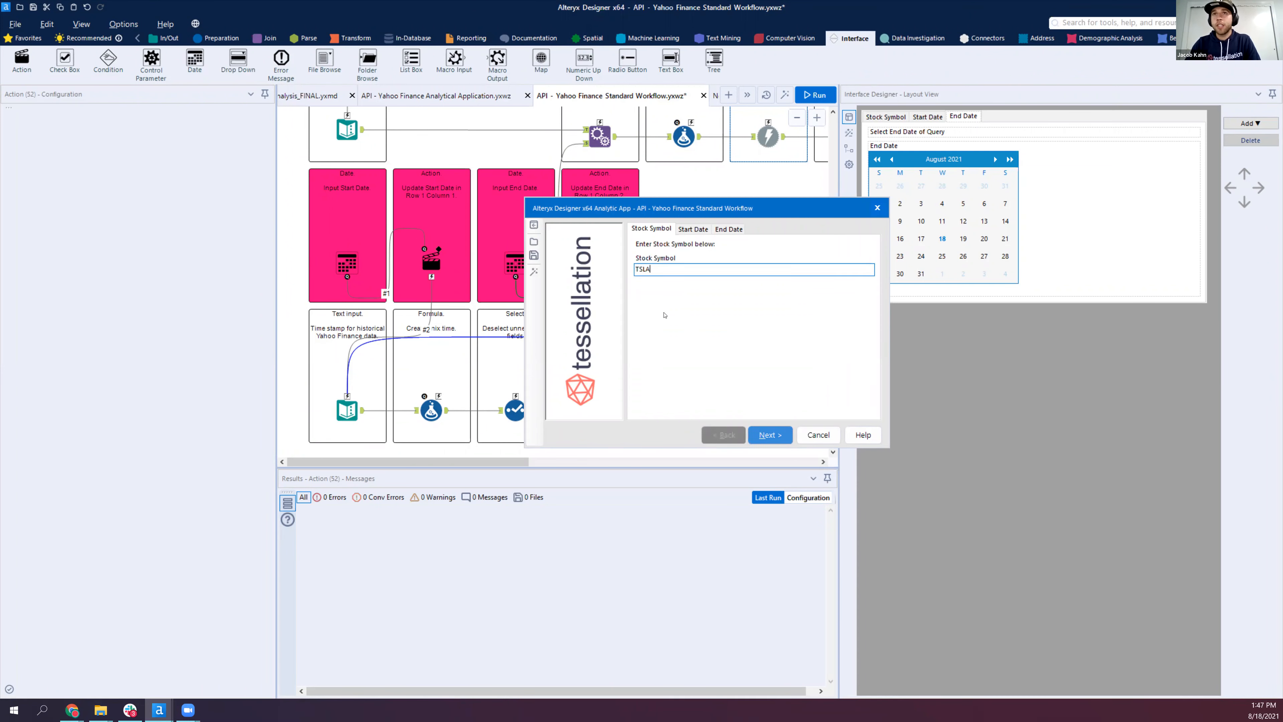
click(771, 435)
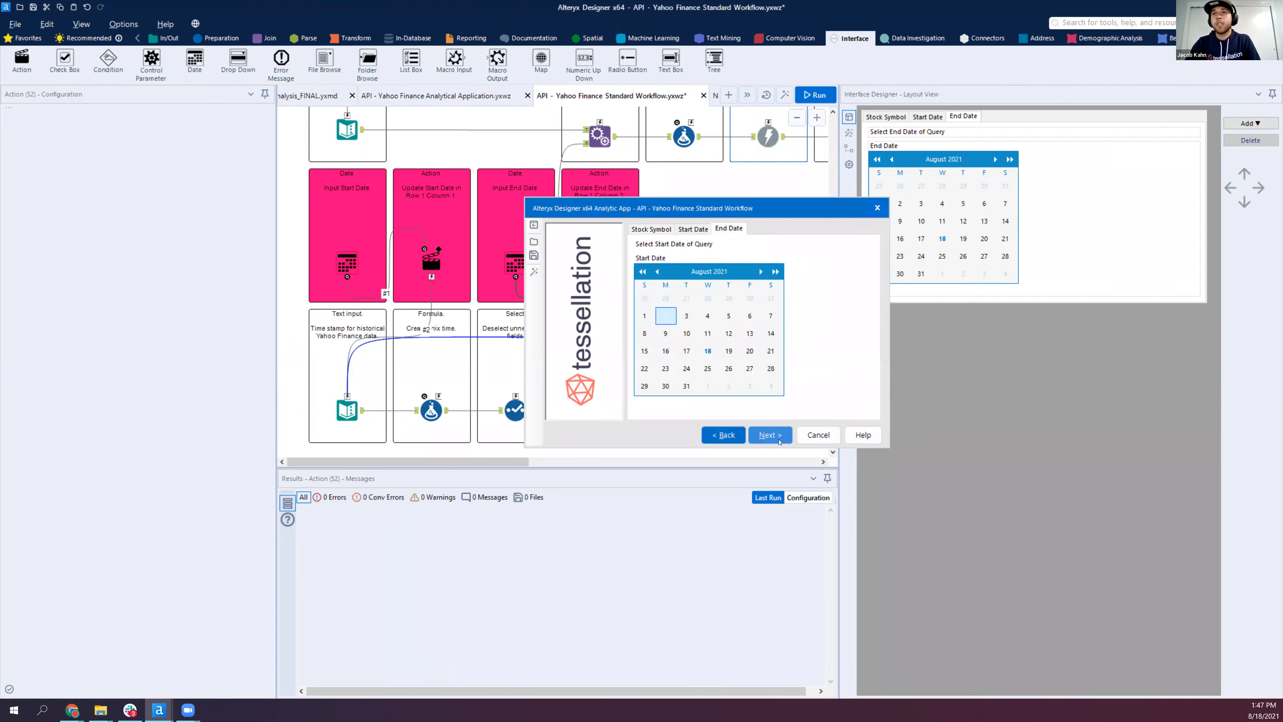
click(687, 317)
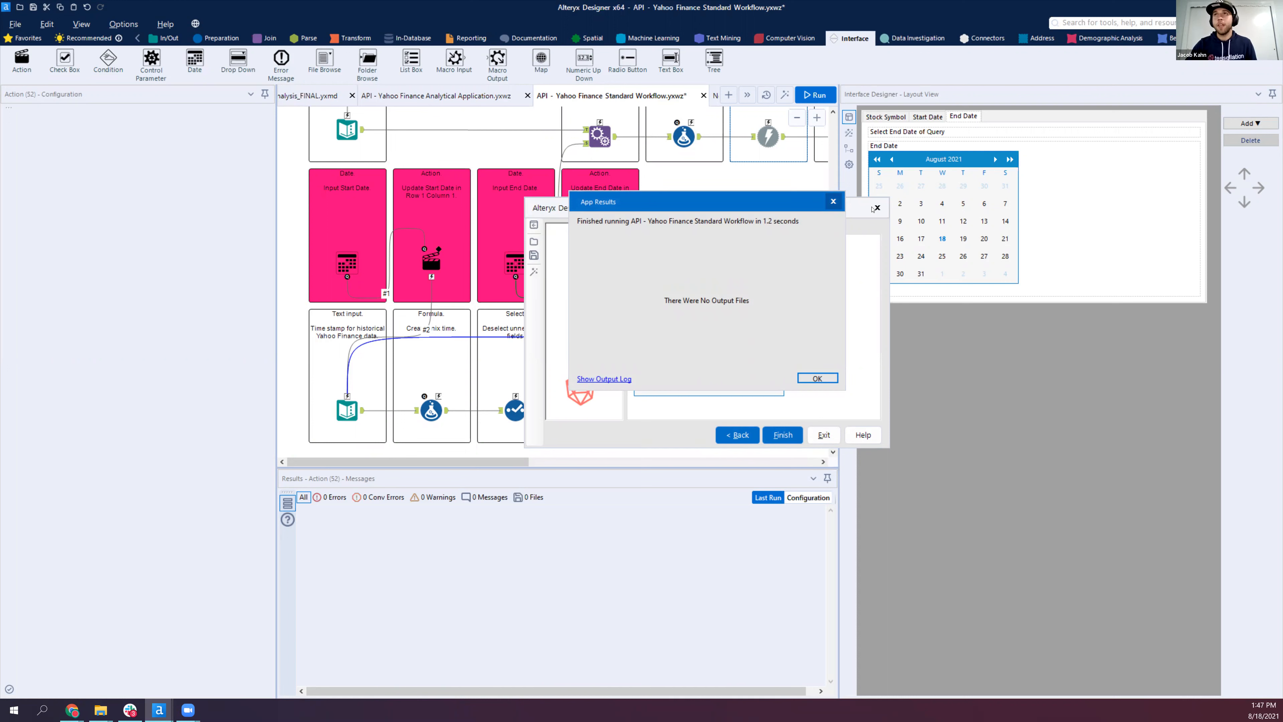
click(834, 201)
click(877, 208)
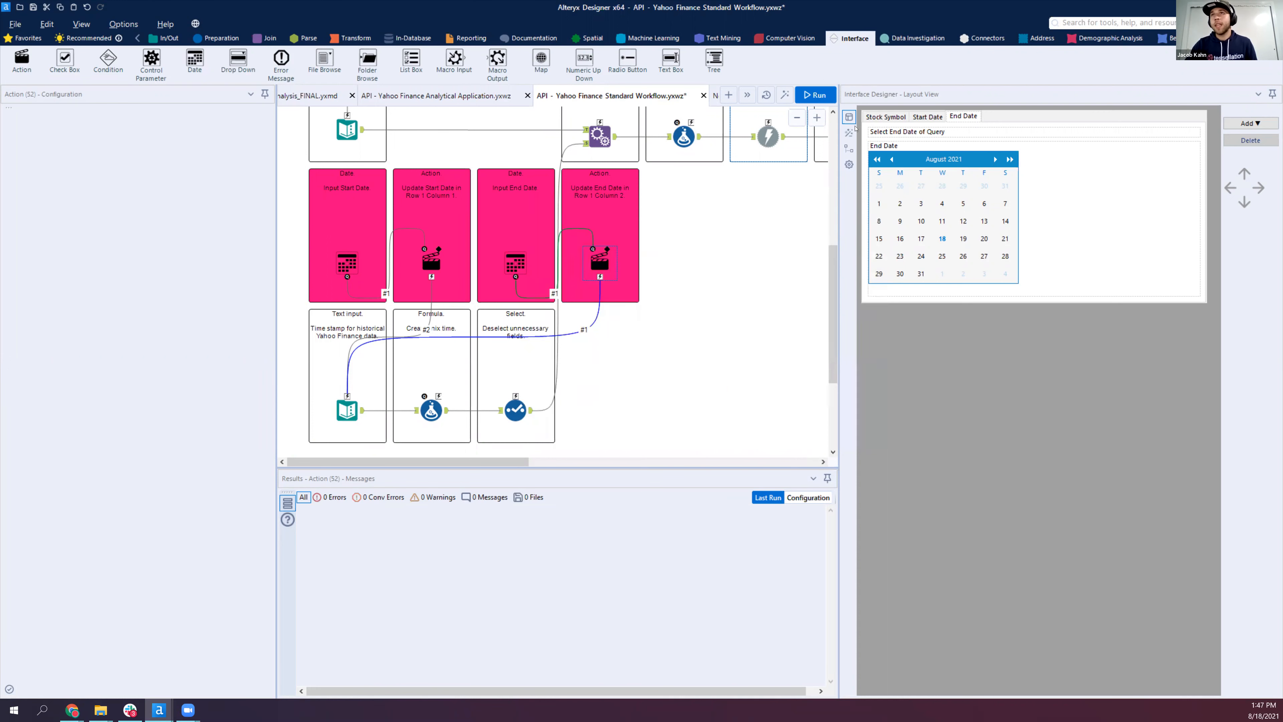
In the Test View, enter TSLA as the stock symbol with August 3, 2021 as the end date, and generate the debug workflow
click(849, 132)
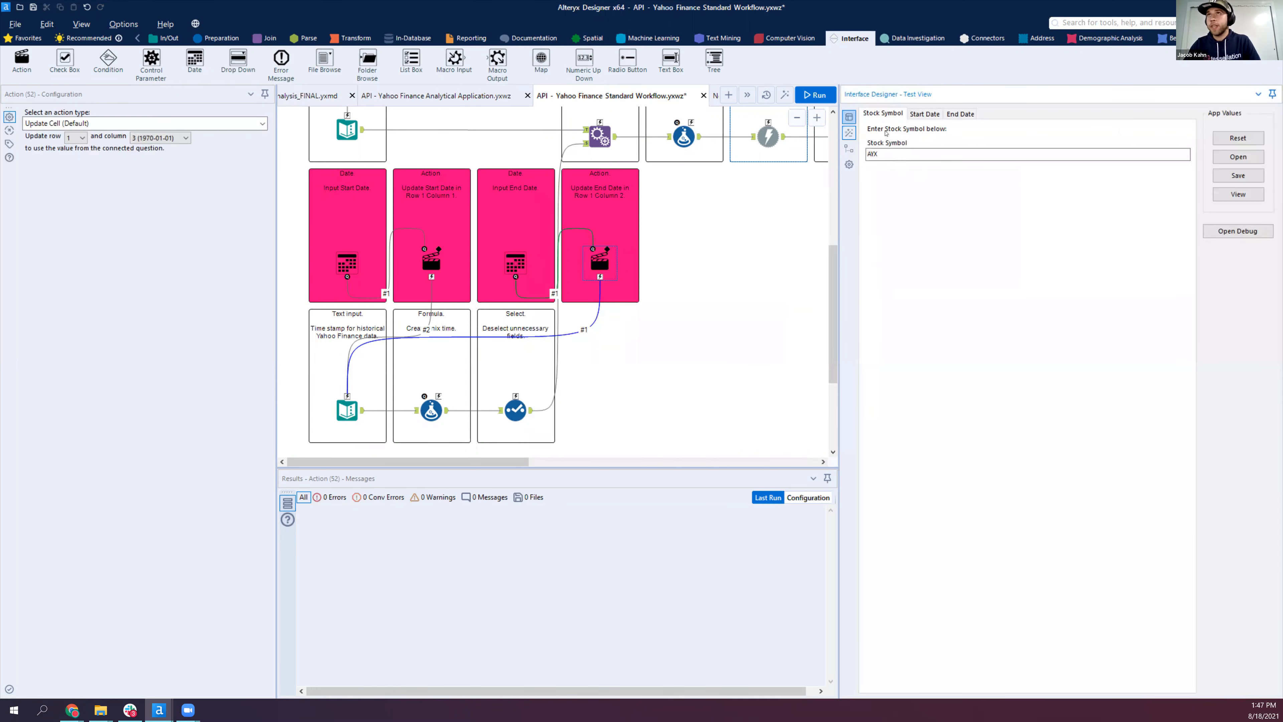
click(876, 154)
text(AYX)
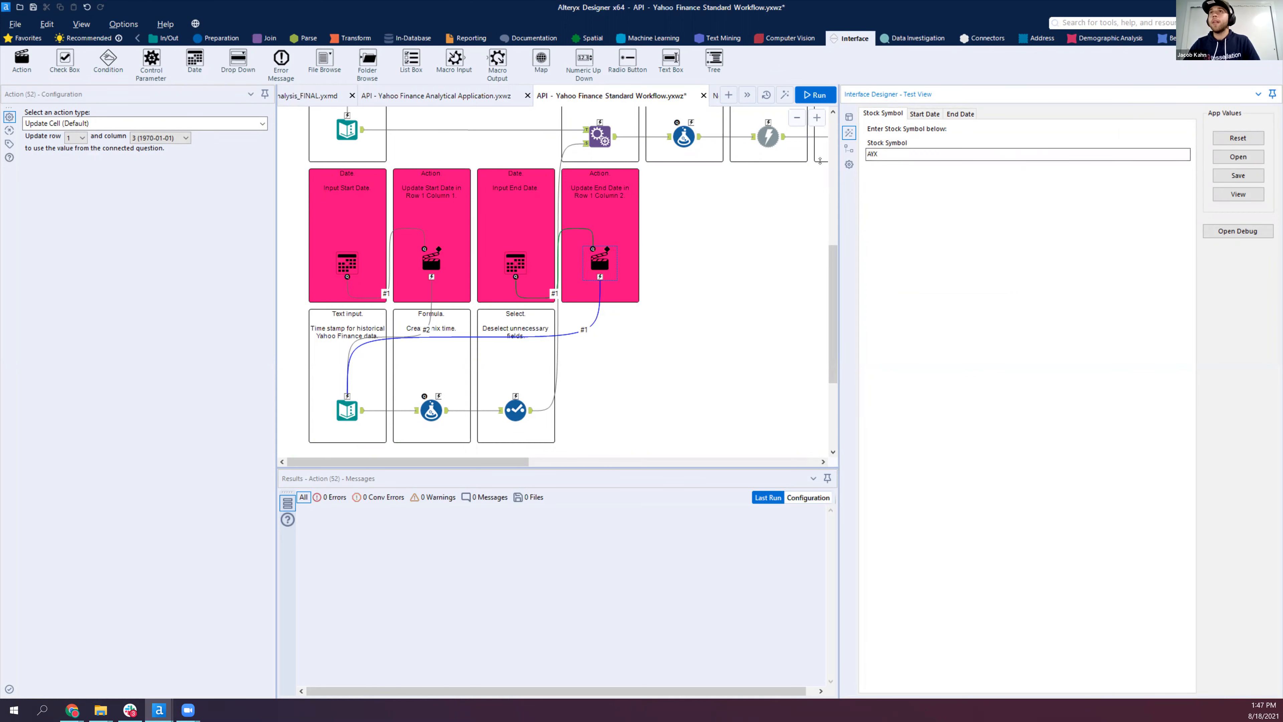
drag(893, 154, 821, 159)
text(TSLA)
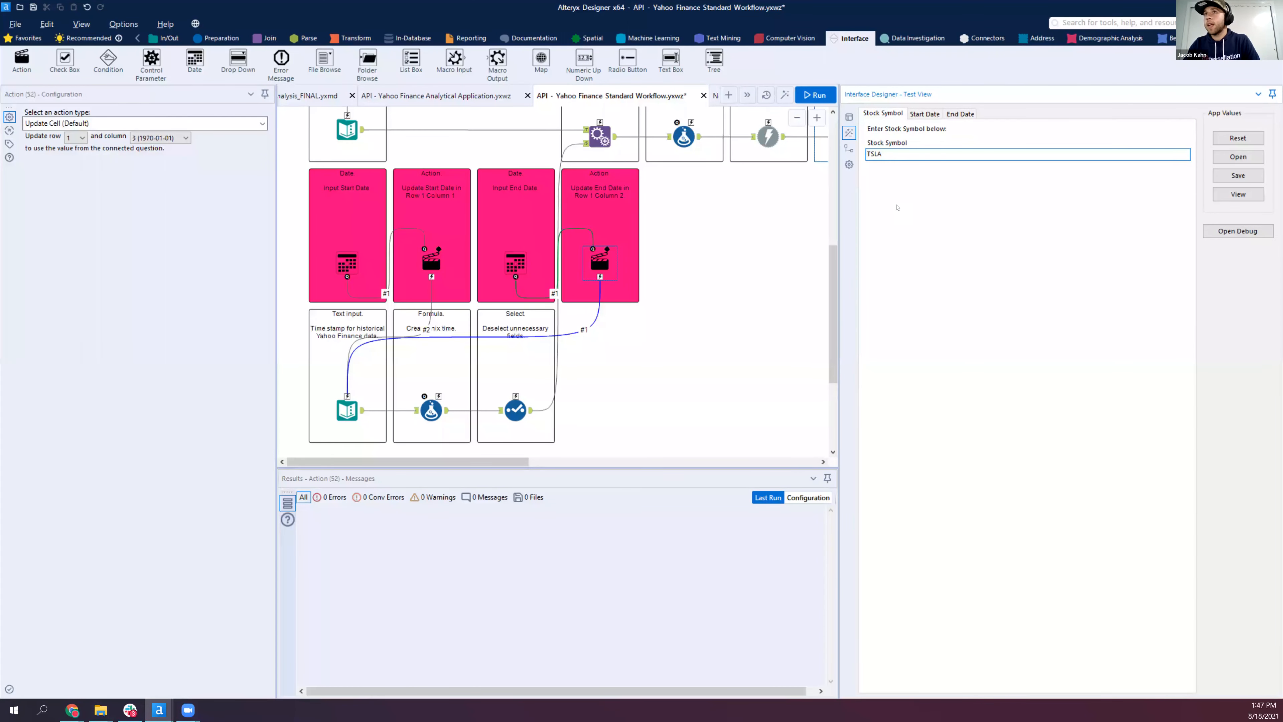
click(957, 115)
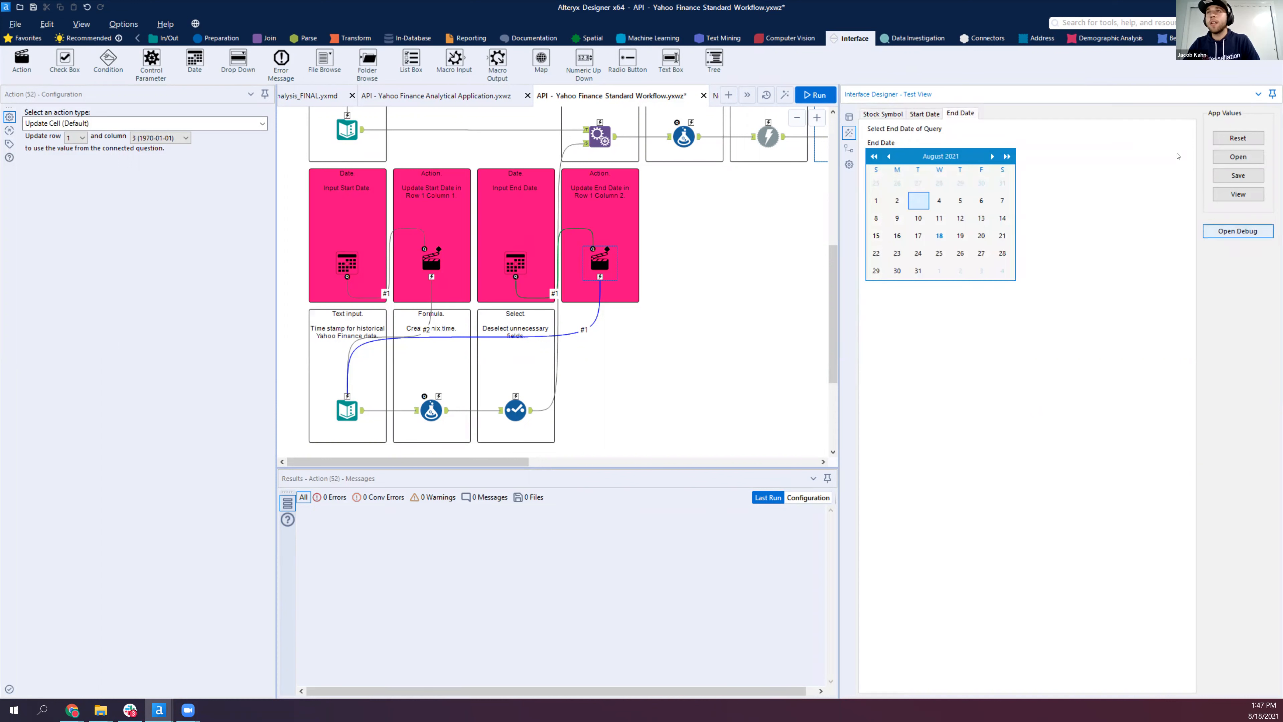
click(1231, 159)
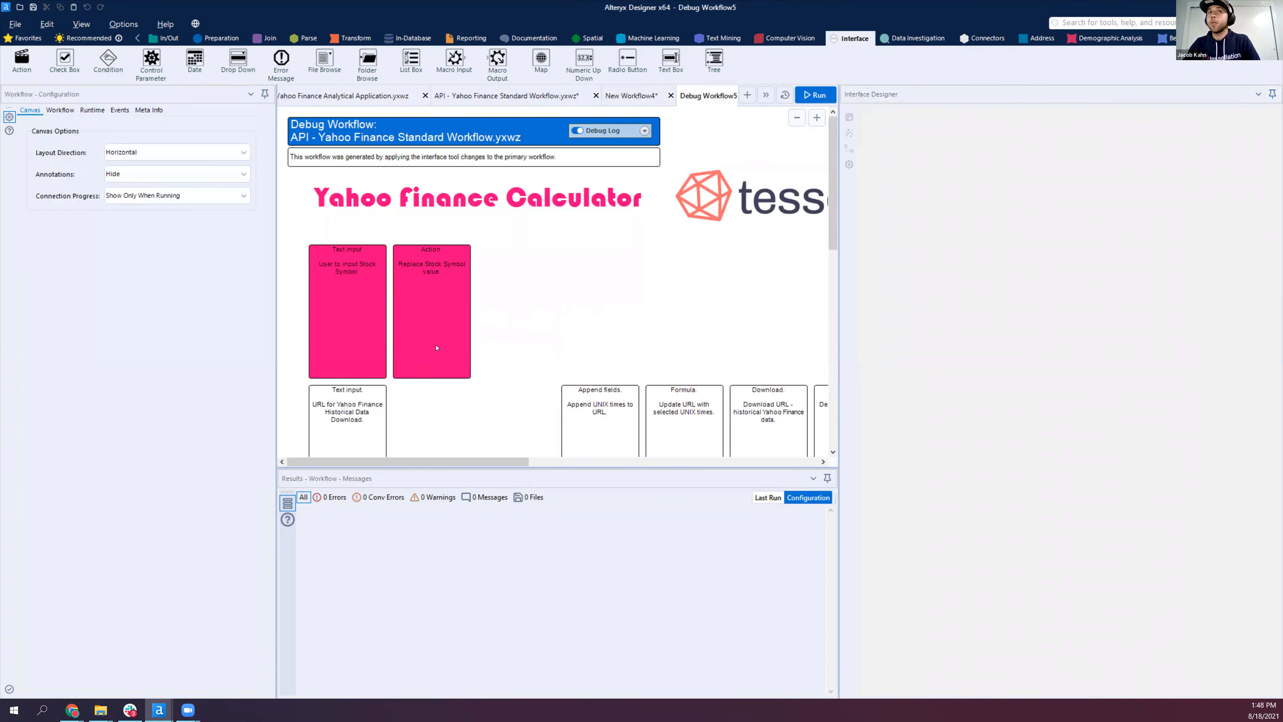
Send the comment box for the Yahoo Finance URL text input behind its tool in the debug workflow
scroll(384, 159, down, 3)
scroll(383, 159, down, 4)
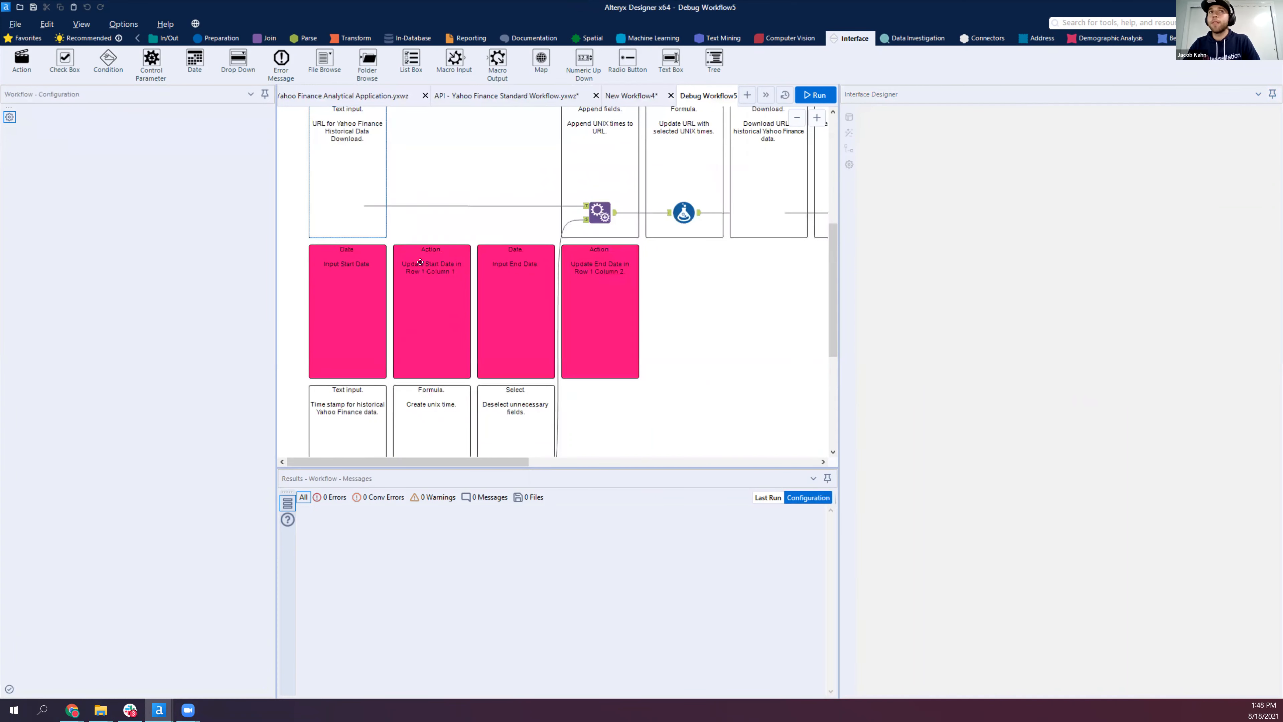
right_click(376, 162)
click(404, 309)
scroll(429, 364, down, 2)
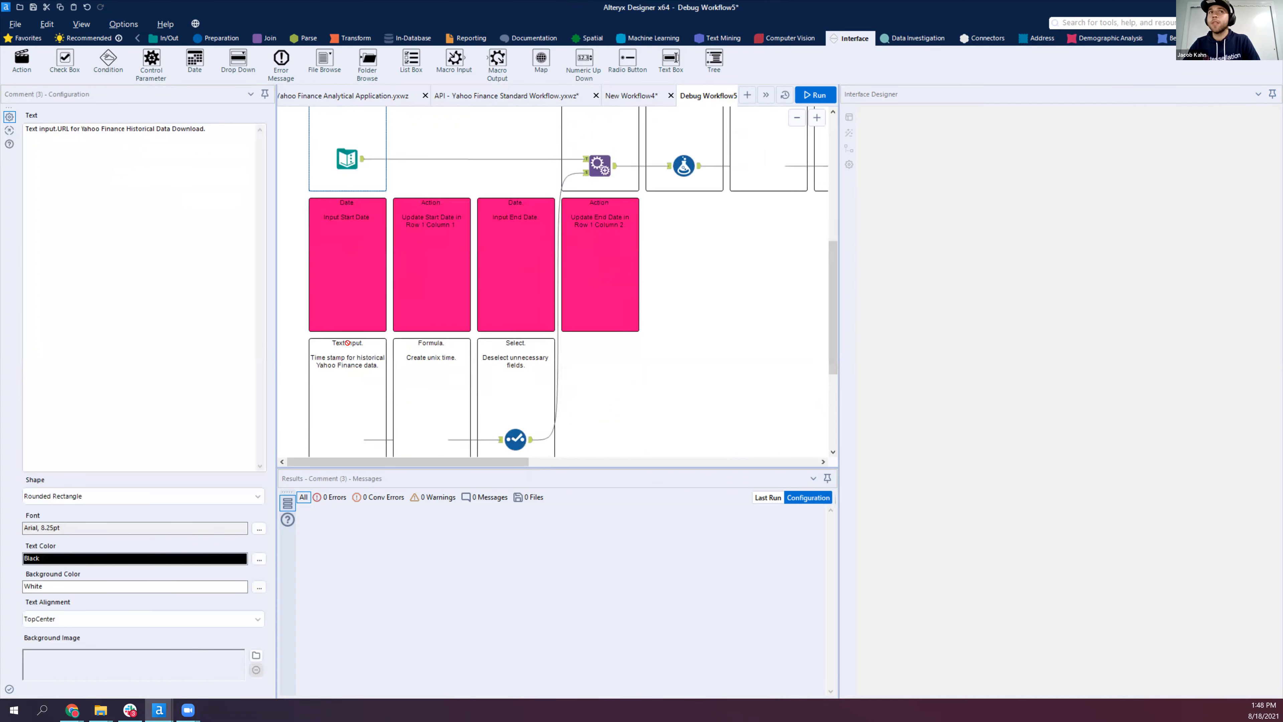
Send the comment boxes of the time stamp row and the pink date and action row to the back in the debug workflow
drag(590, 329, 287, 357)
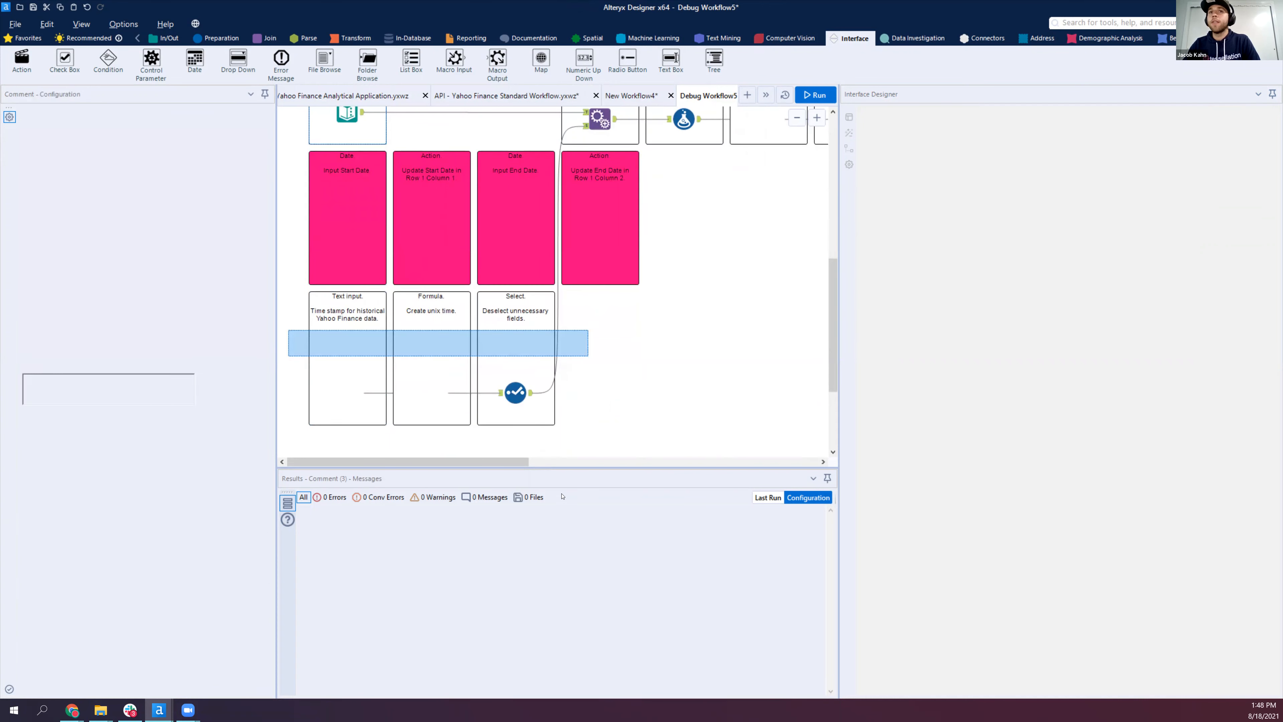
right_click(527, 344)
click(567, 497)
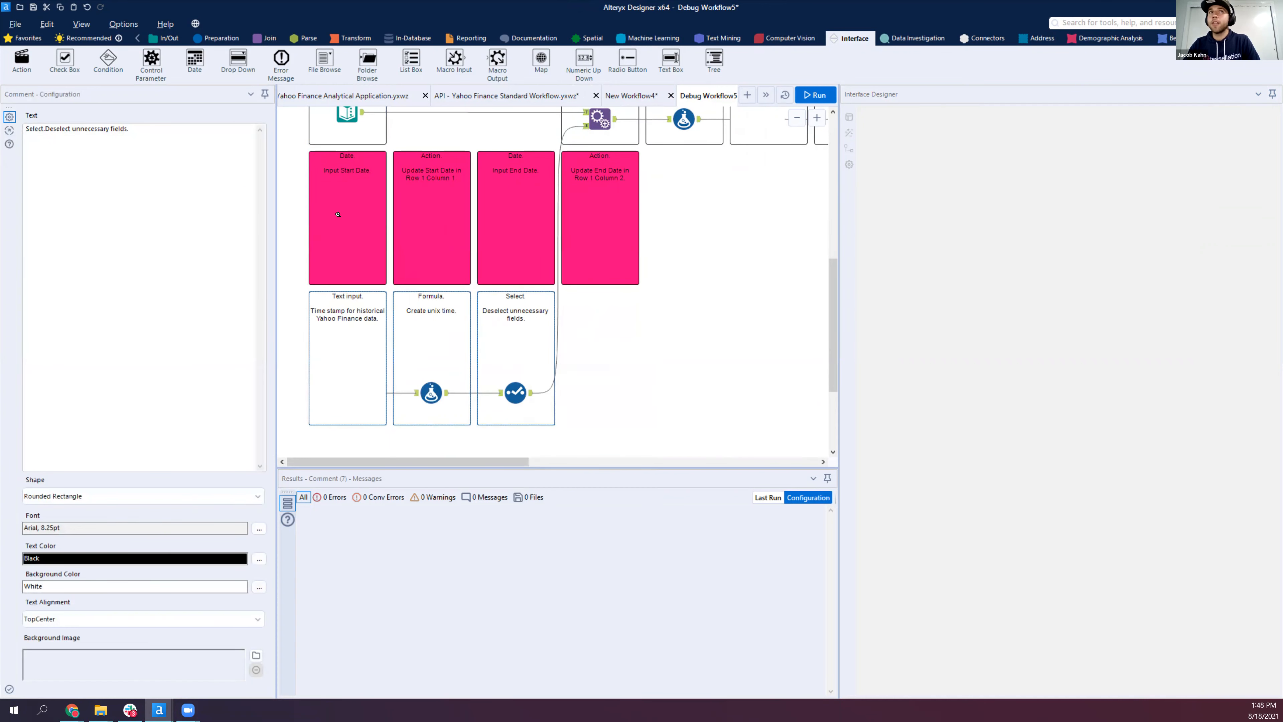
drag(284, 215, 690, 202)
right_click(336, 212)
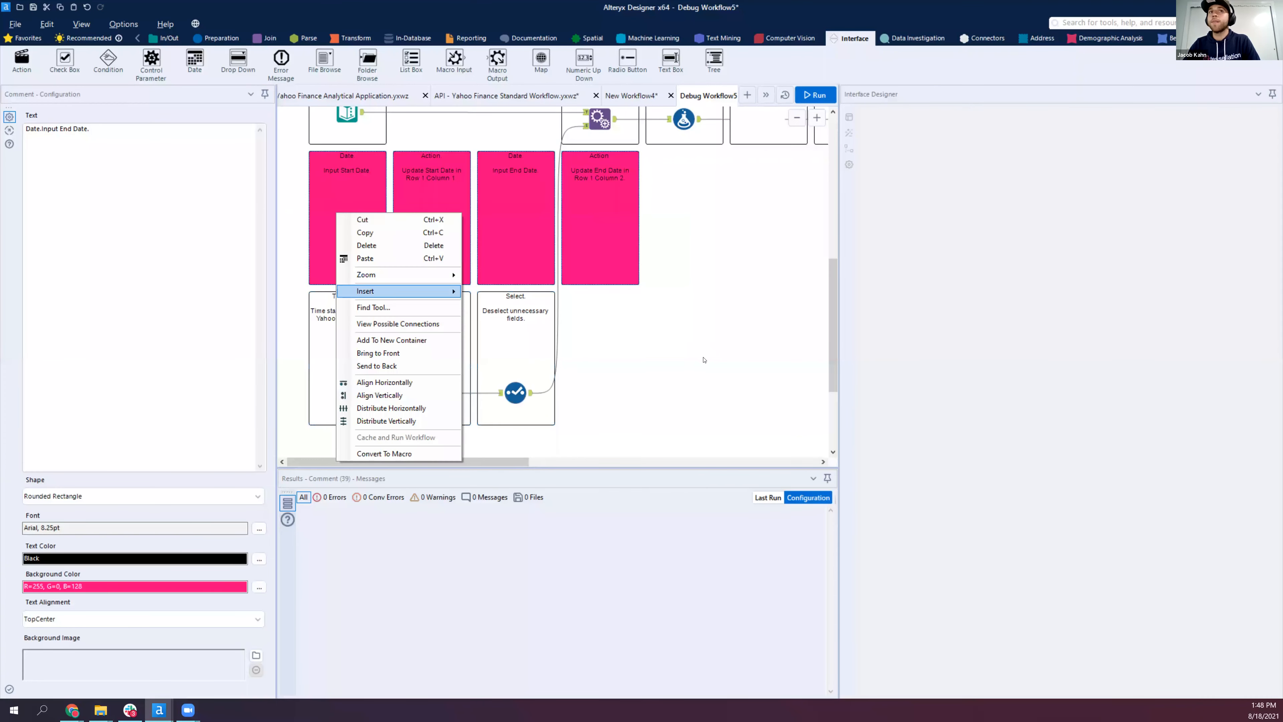
click(399, 366)
click(389, 212)
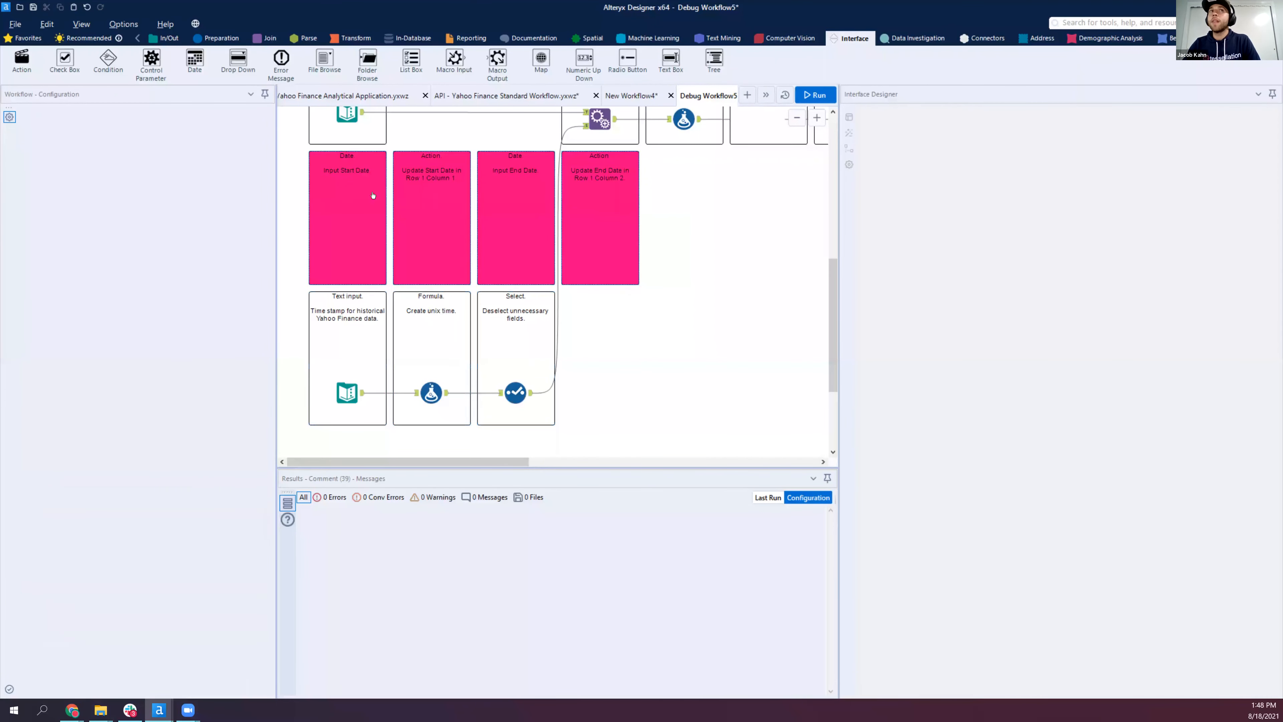
Examine the URL in the Yahoo Finance text input and the StartDate, EndDate and Unix Date values in the time stamp text input
scroll(363, 191, up, 2)
click(347, 183)
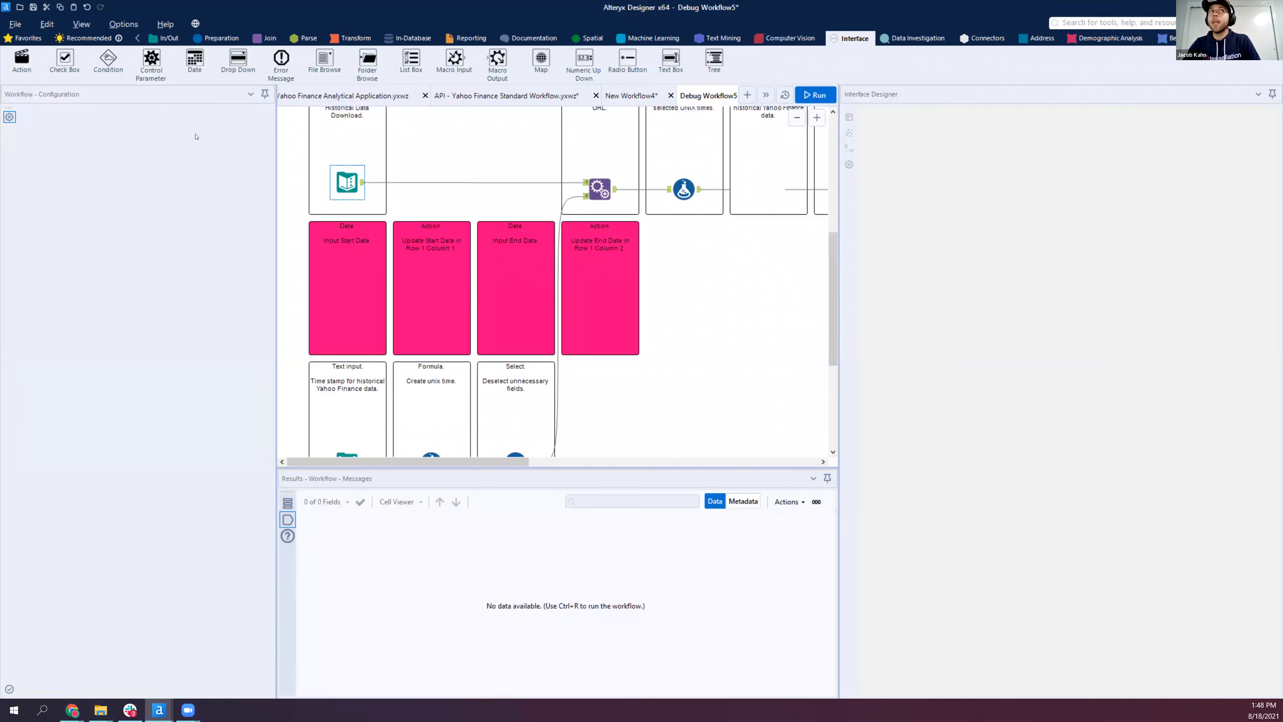
click(204, 137)
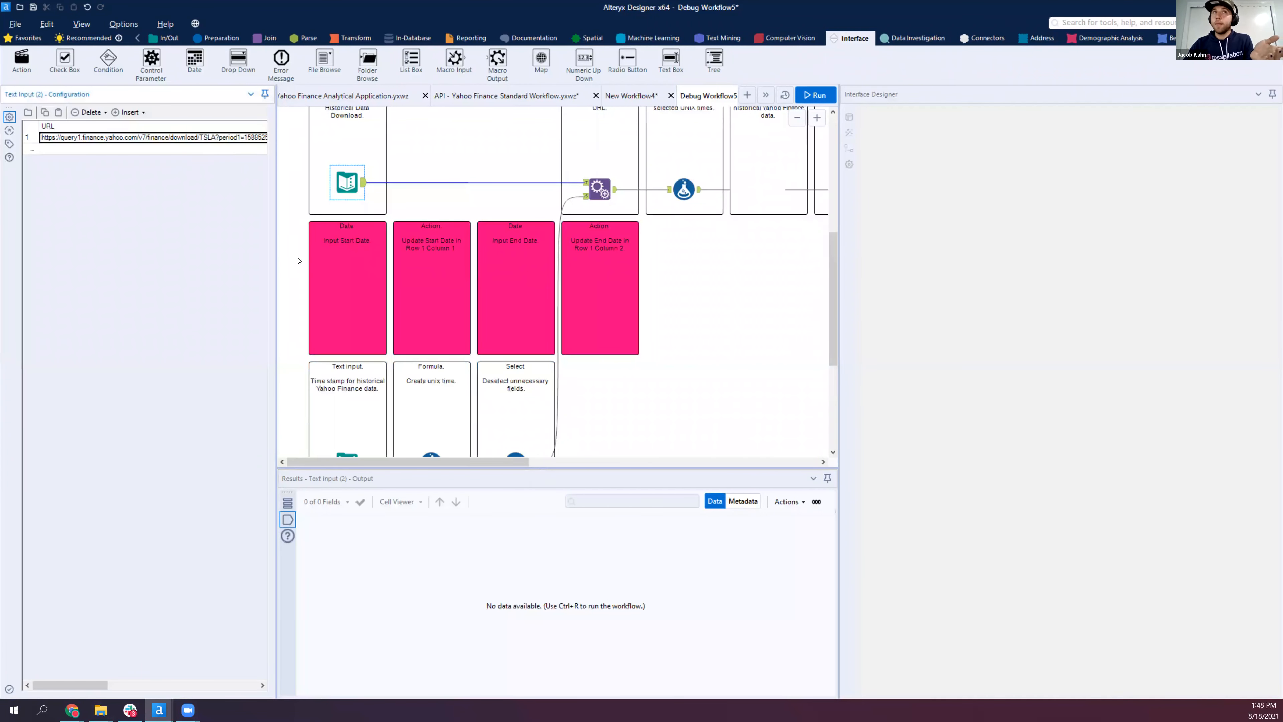
scroll(359, 265, down, 2)
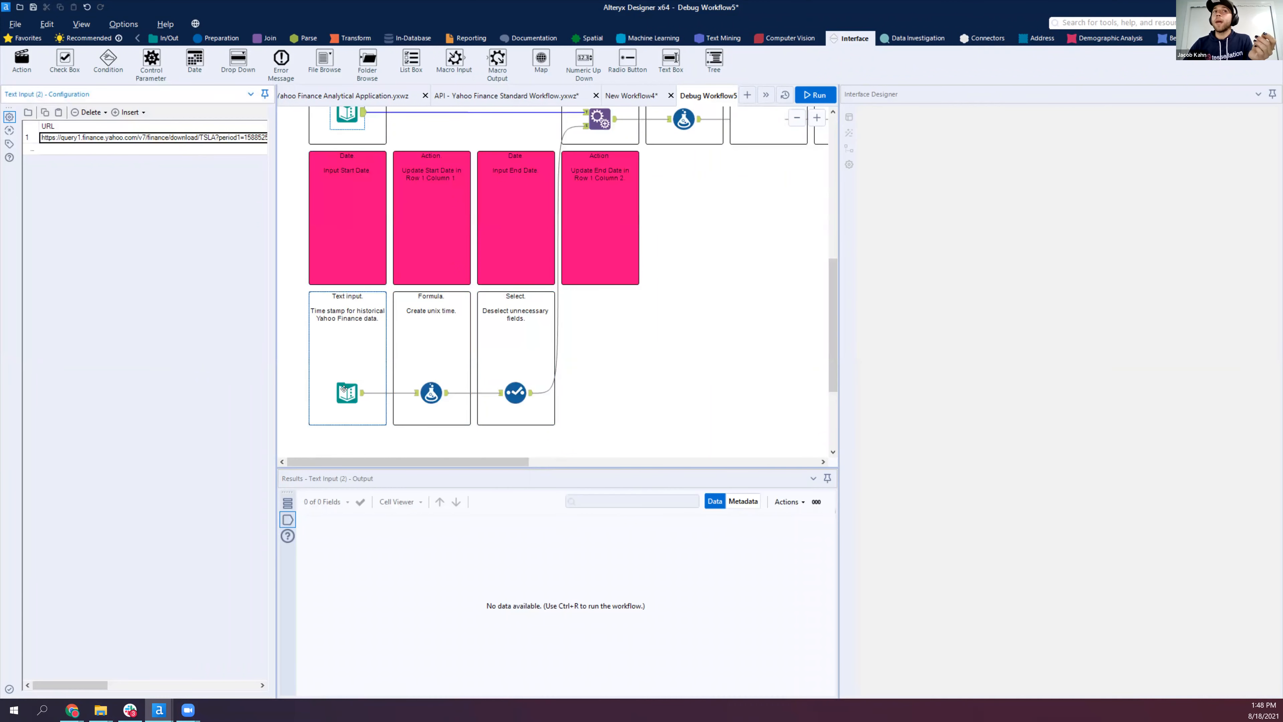
click(65, 182)
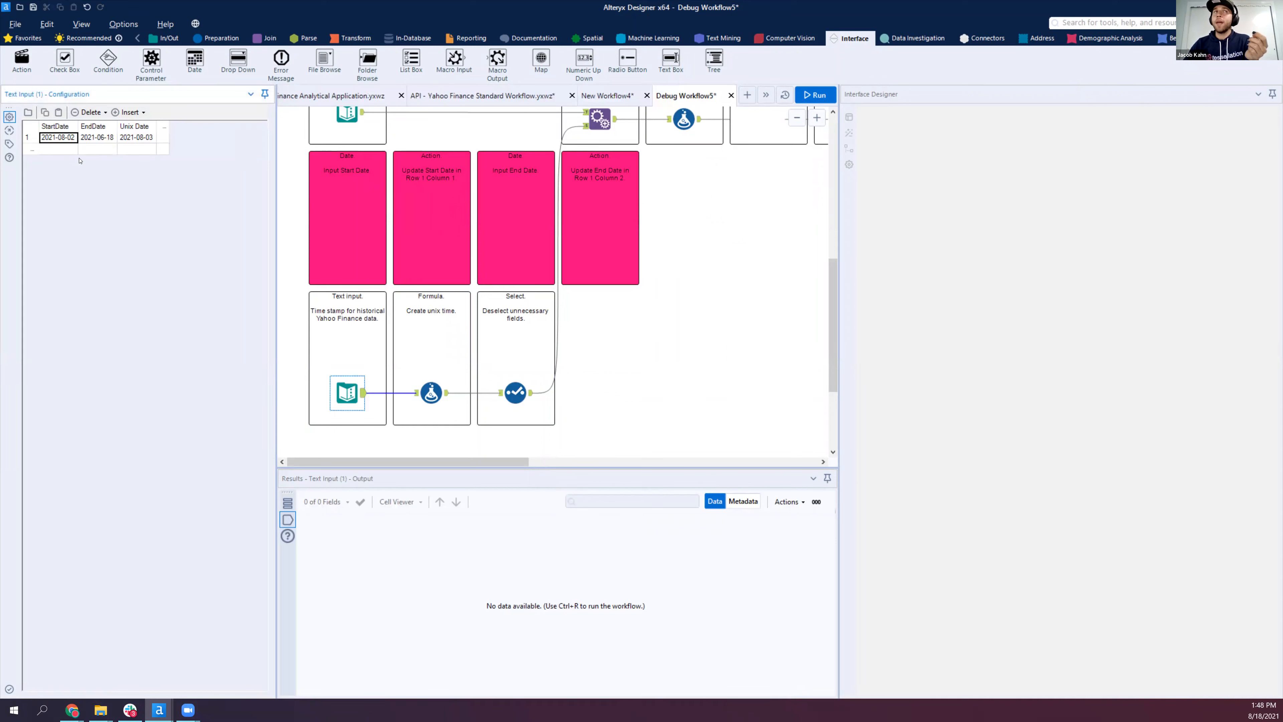
key(Tab)
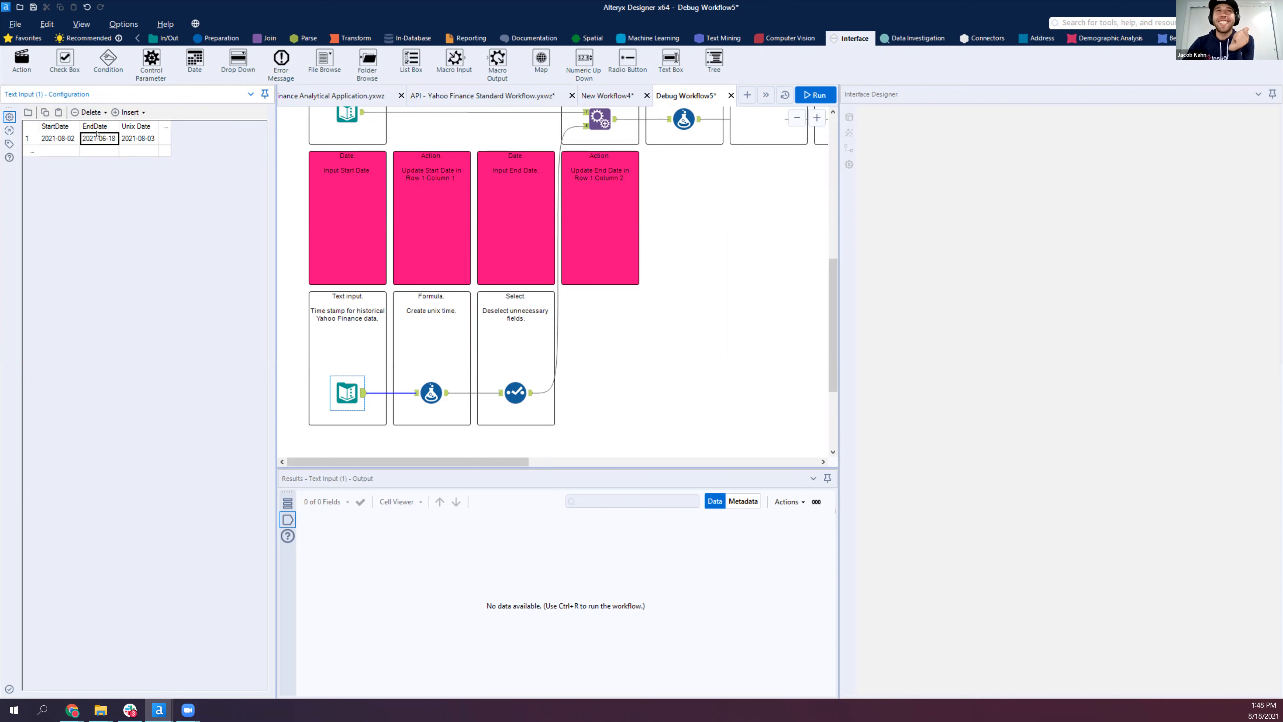
click(63, 139)
click(103, 139)
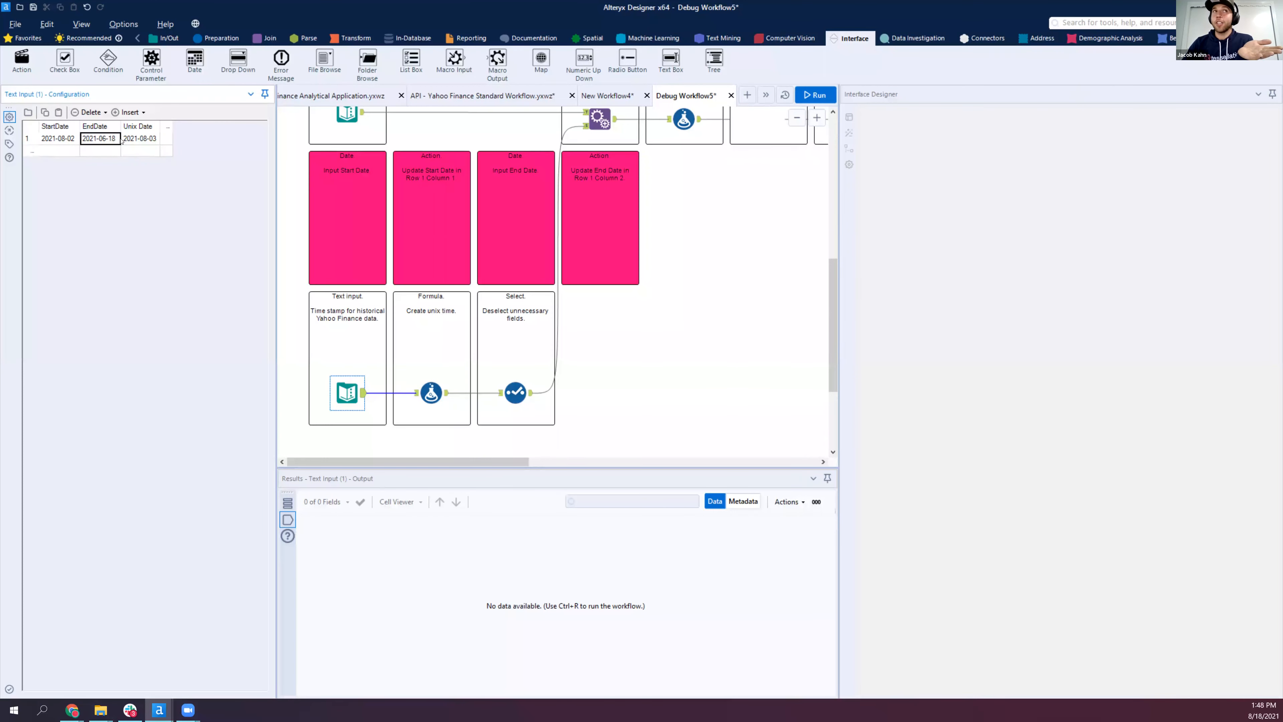
click(132, 142)
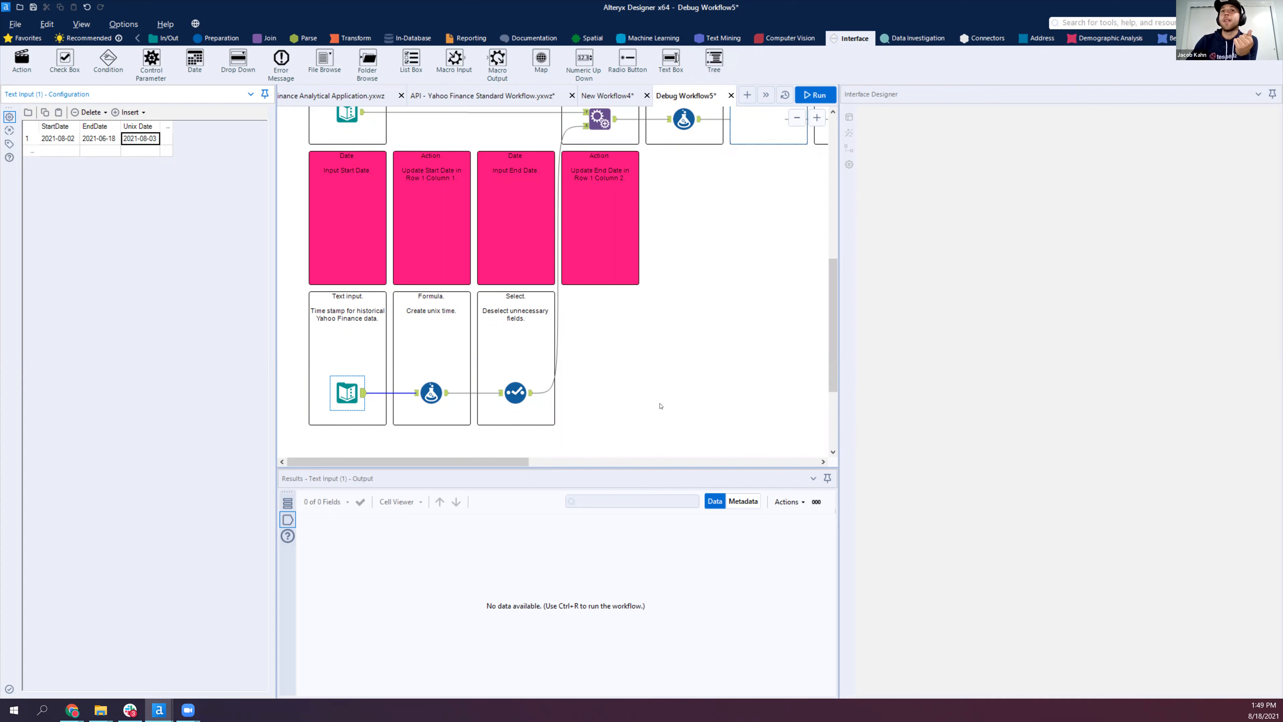
Close the debug workflow and change the End Date action in the standard workflow to update row 1 and column 2 (2021-06-18)
click(731, 96)
click(661, 403)
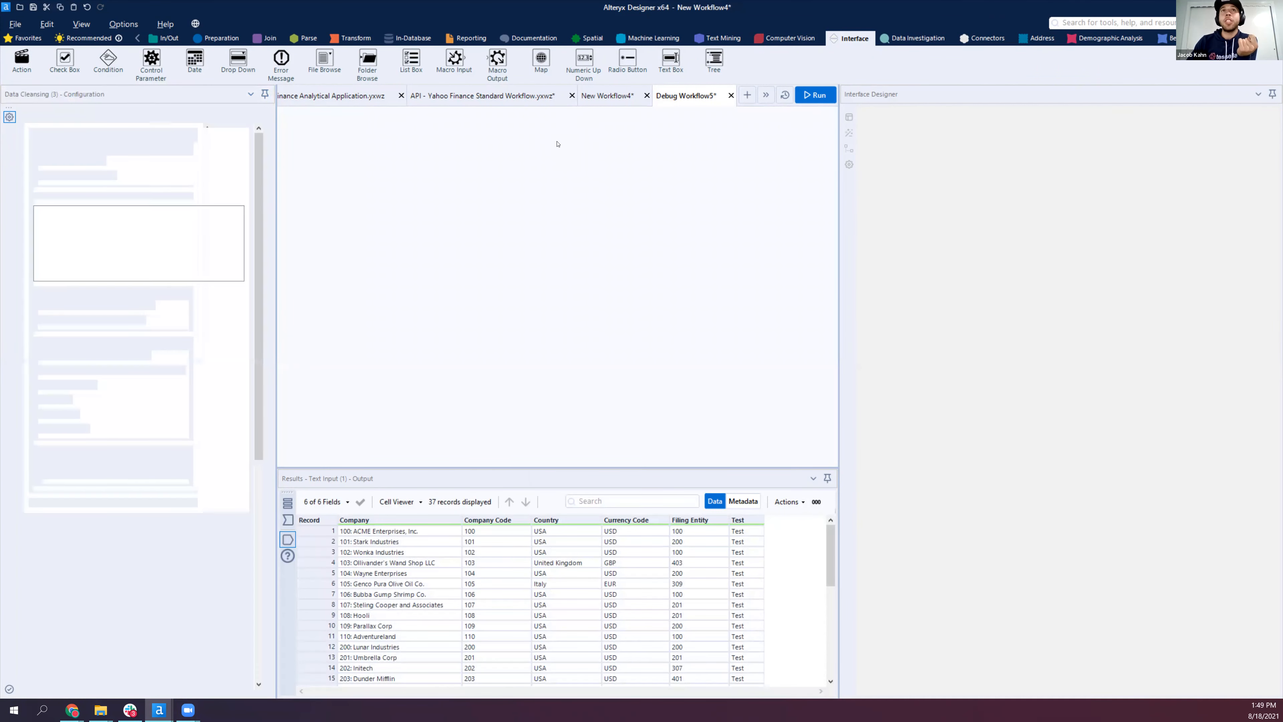
click(564, 95)
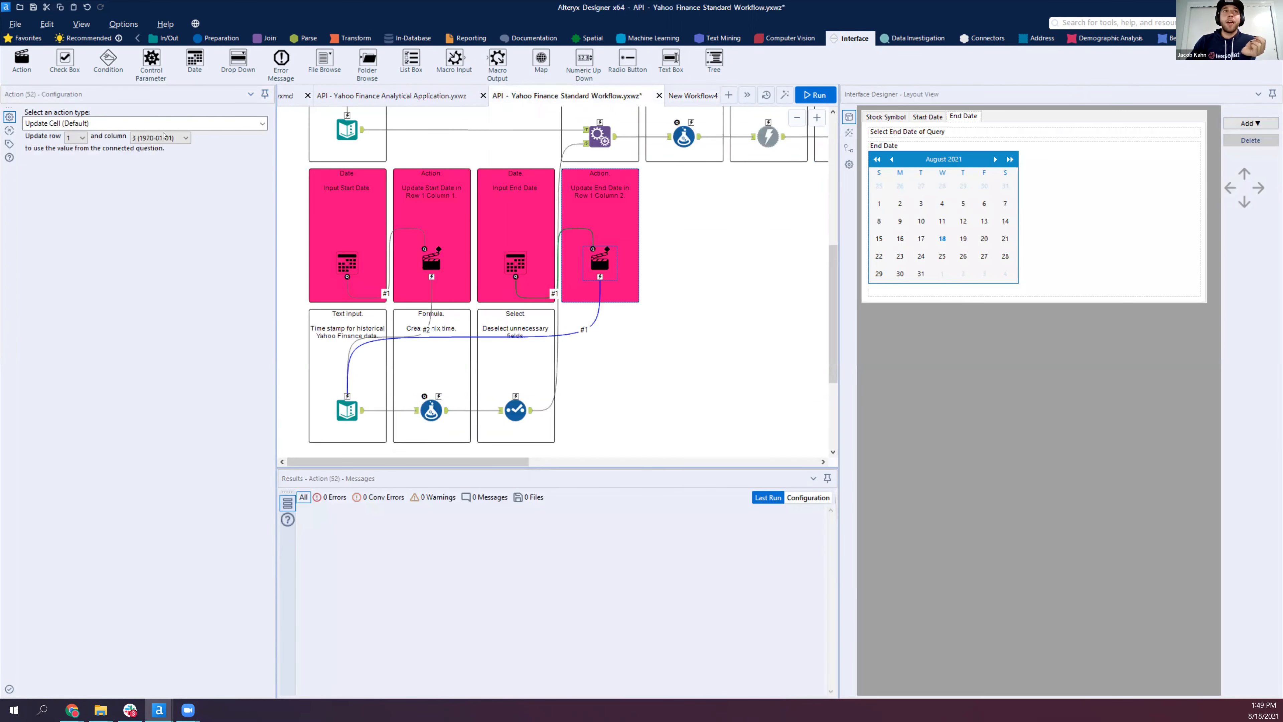
click(176, 138)
click(164, 157)
Generate a new debug workflow from the Test View without choosing dates, and run it
click(849, 132)
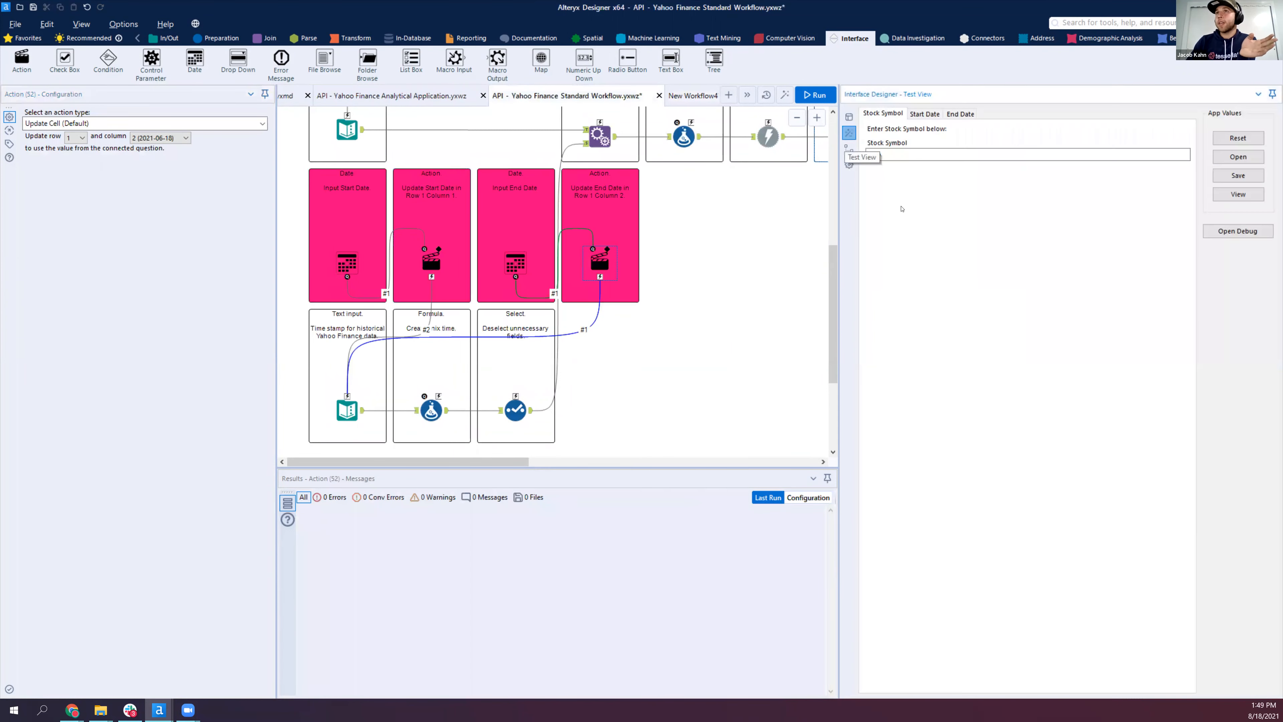
click(925, 114)
click(961, 114)
click(1238, 231)
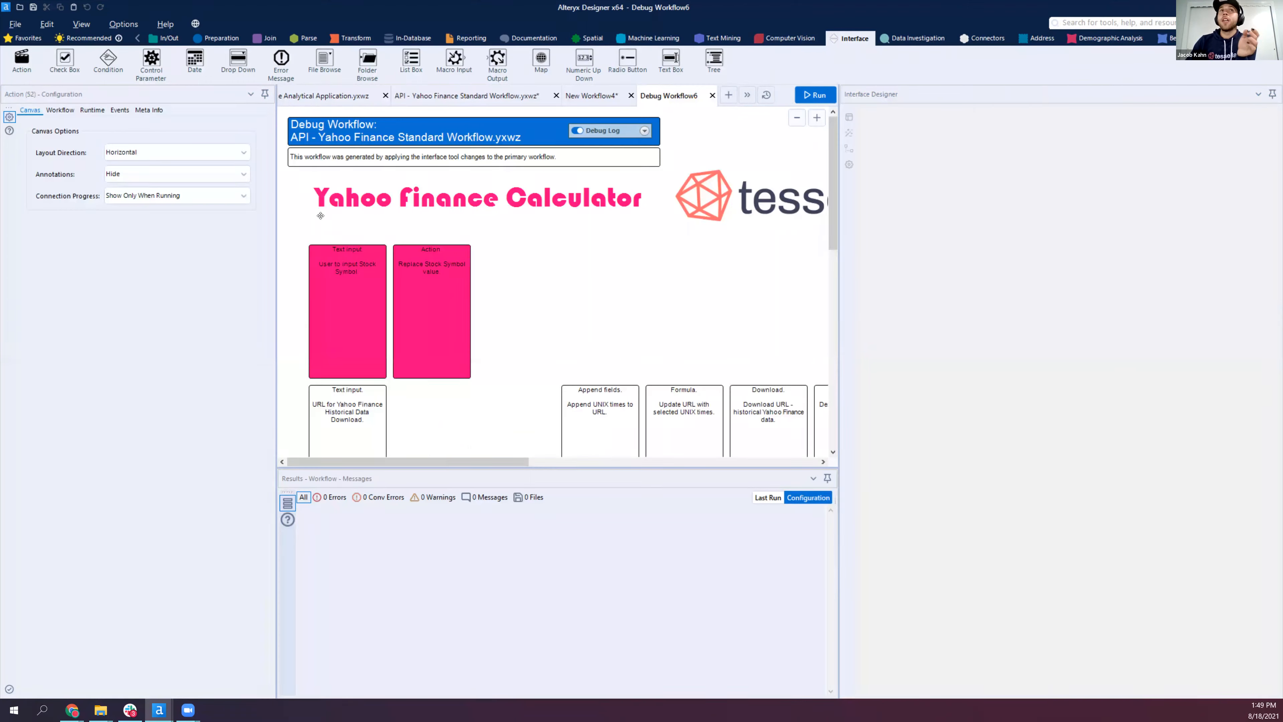
key(ctrl+r)
scroll(404, 249, down, 3)
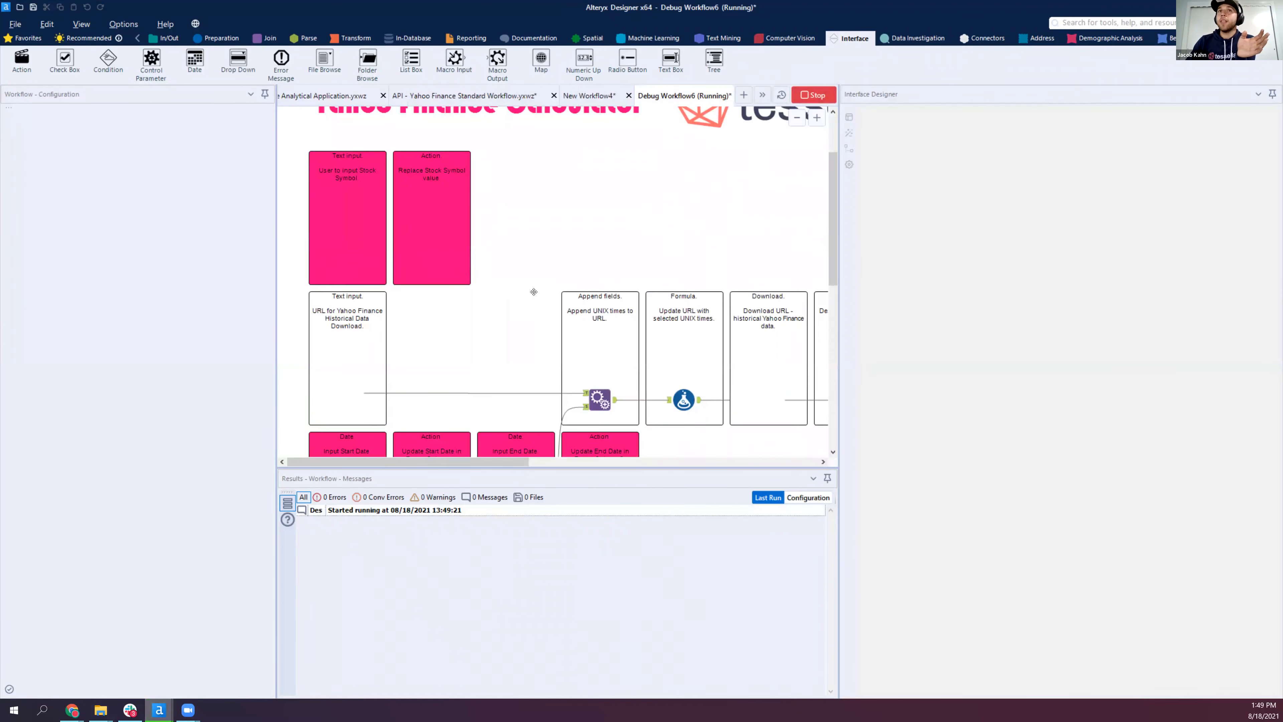
scroll(566, 323, down, 4)
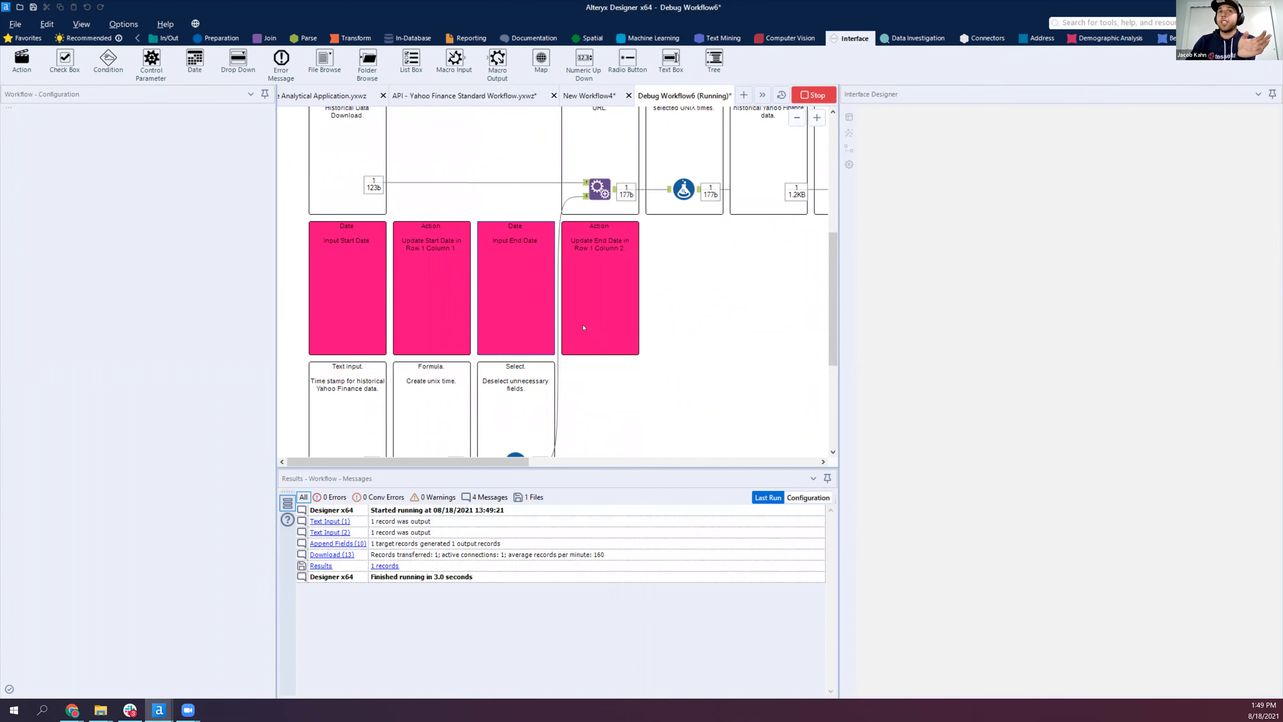
Send the Text input, Formula and Select comment boxes to the back and inspect the time stamp text input's date values
scroll(353, 312, down, 2)
drag(353, 313, 589, 327)
right_click(352, 311)
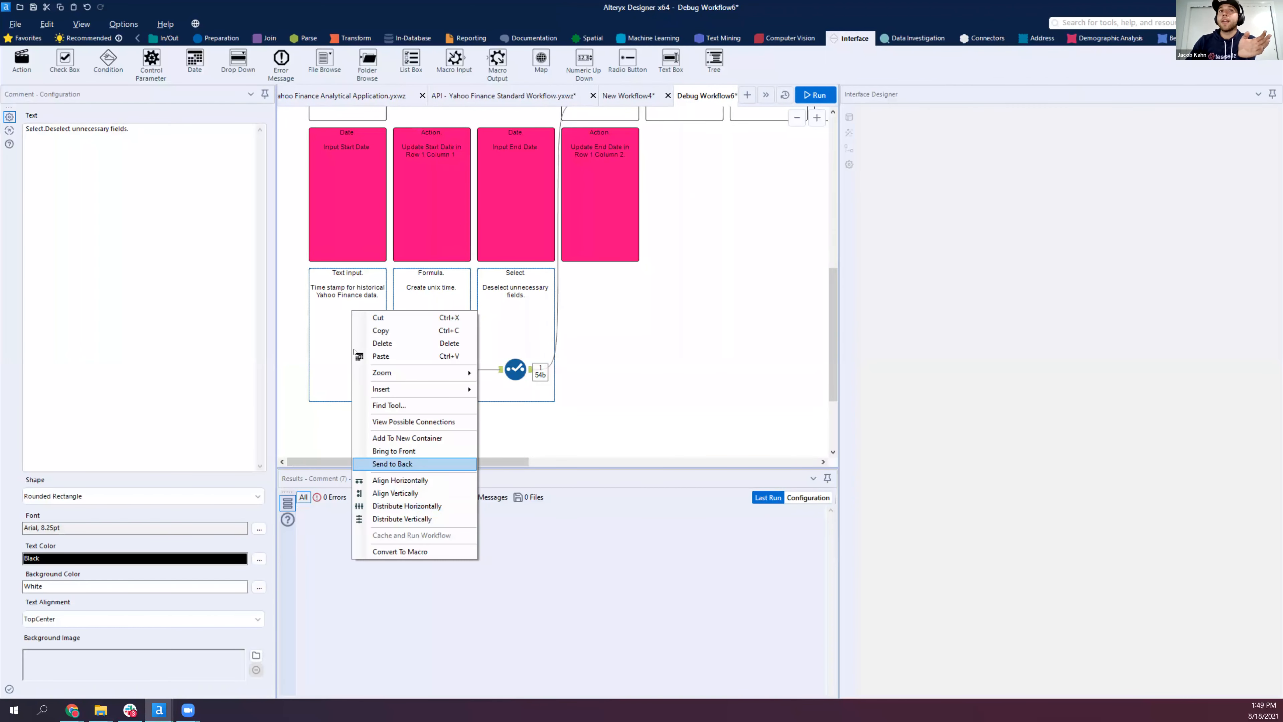
click(392, 463)
click(342, 373)
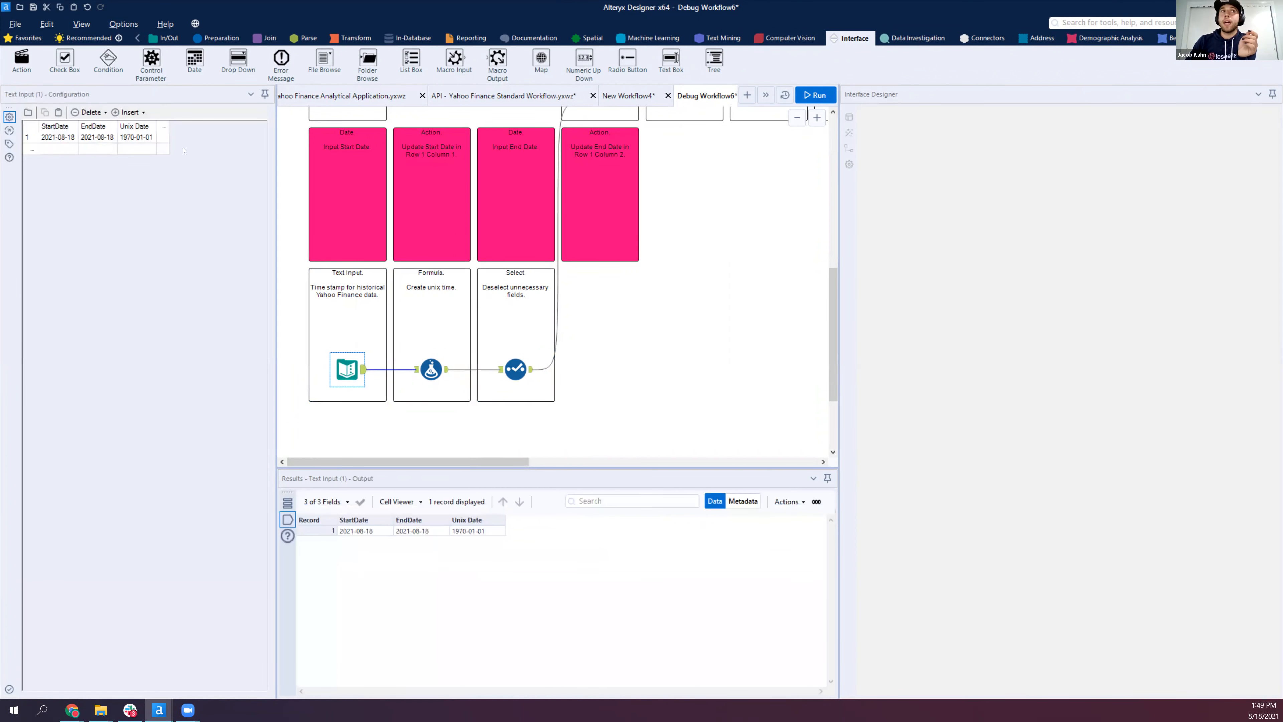
click(183, 150)
In the standard workflow's Test View, choose start date August 2 and end date August 3, 2021, and generate another debug workflow
click(540, 97)
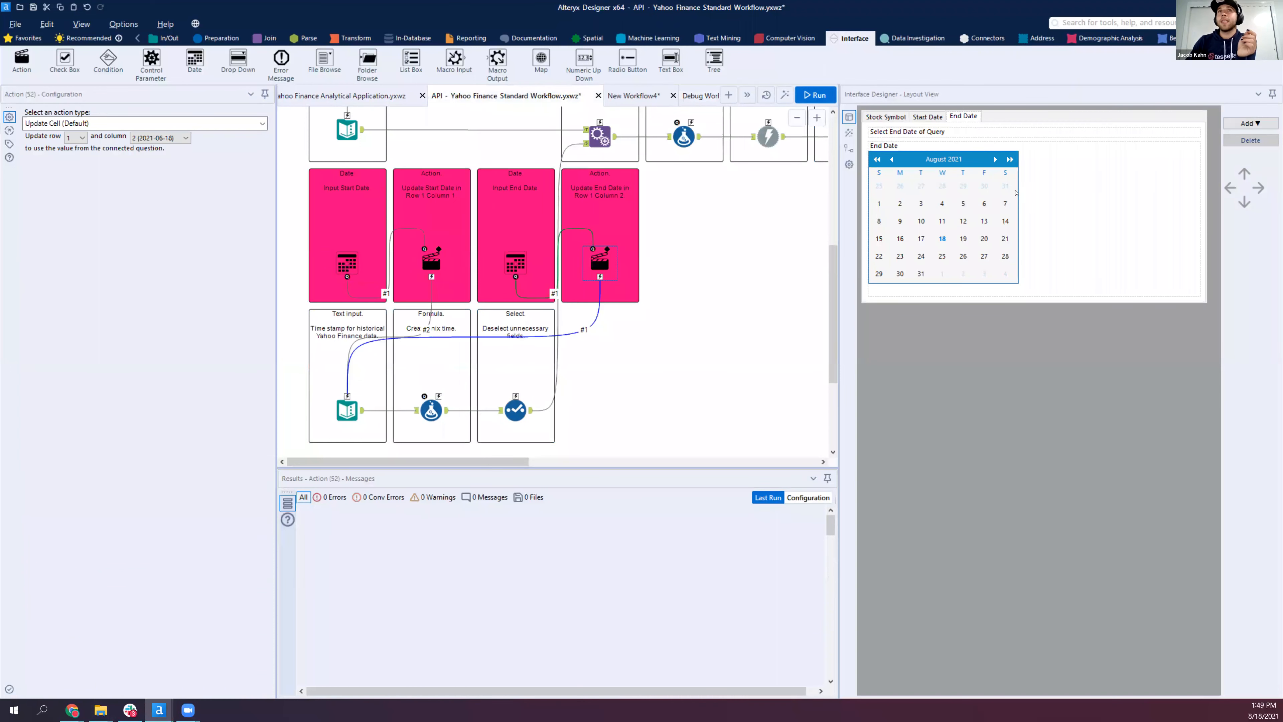
click(927, 116)
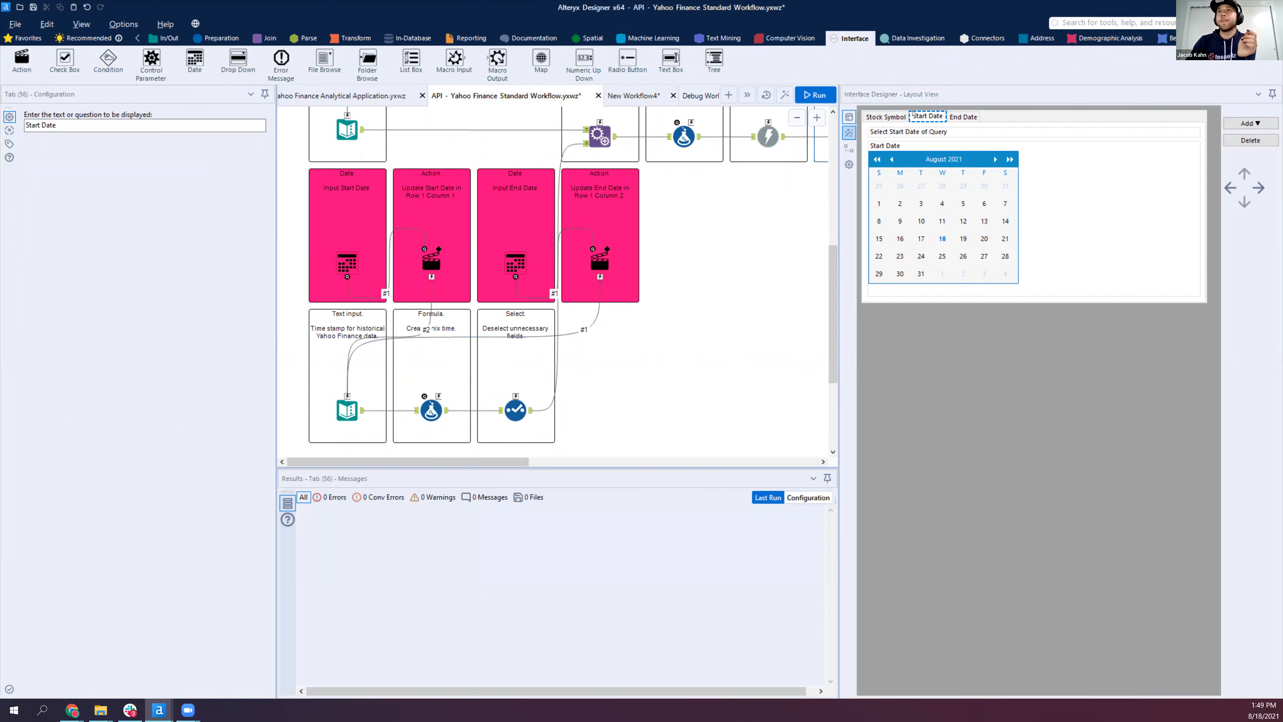
click(926, 114)
click(899, 202)
click(960, 113)
click(918, 201)
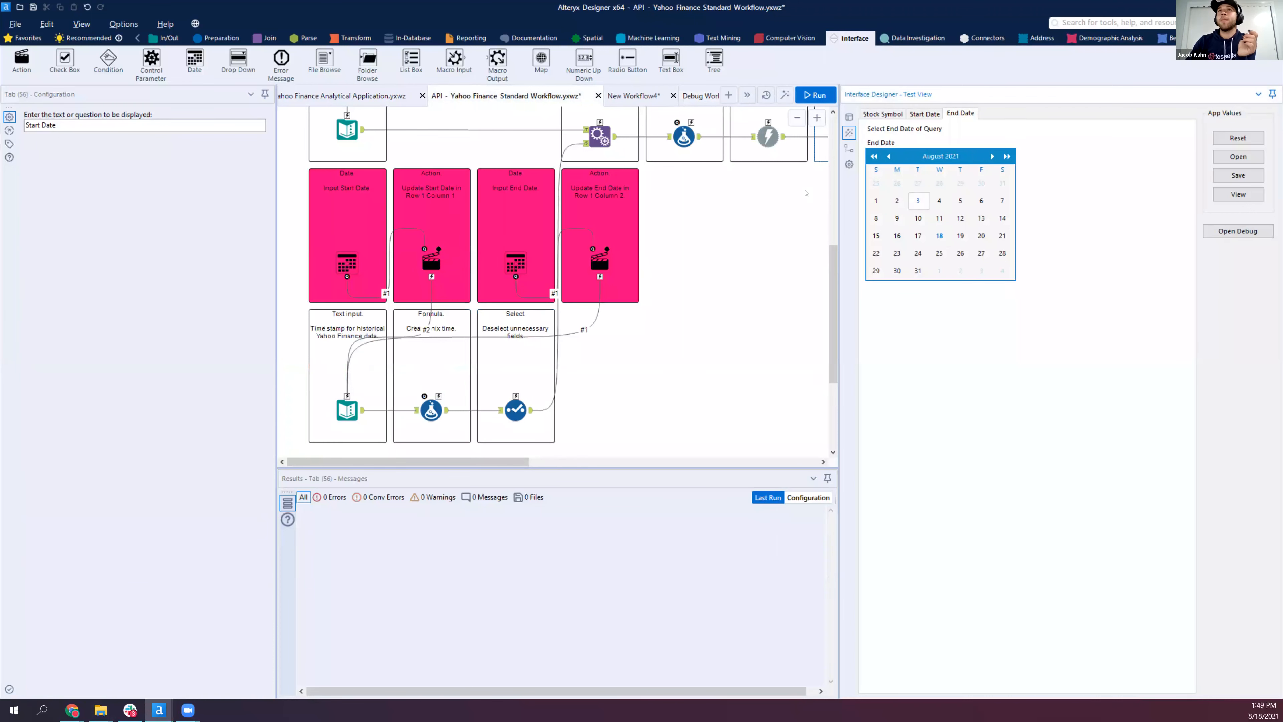
click(1238, 230)
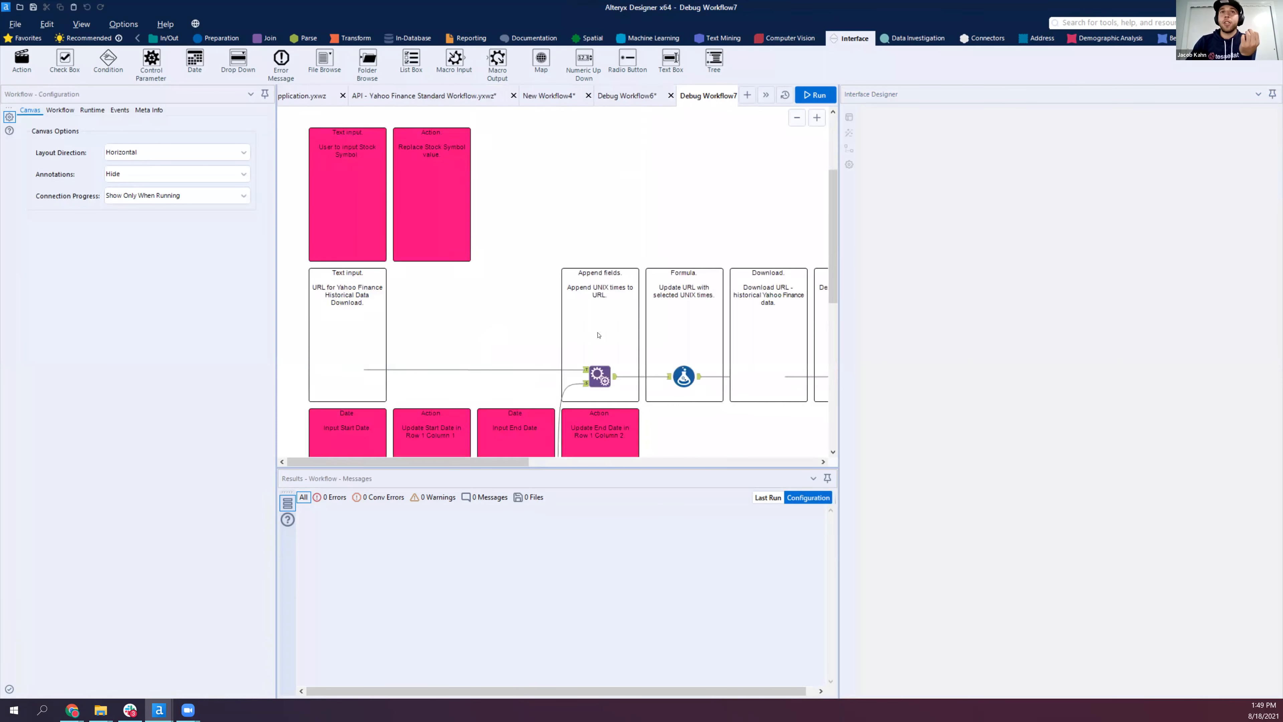
Send the time stamp row's comment boxes to the back in the new debug workflow and check the start and end dates in its text input
click(337, 391)
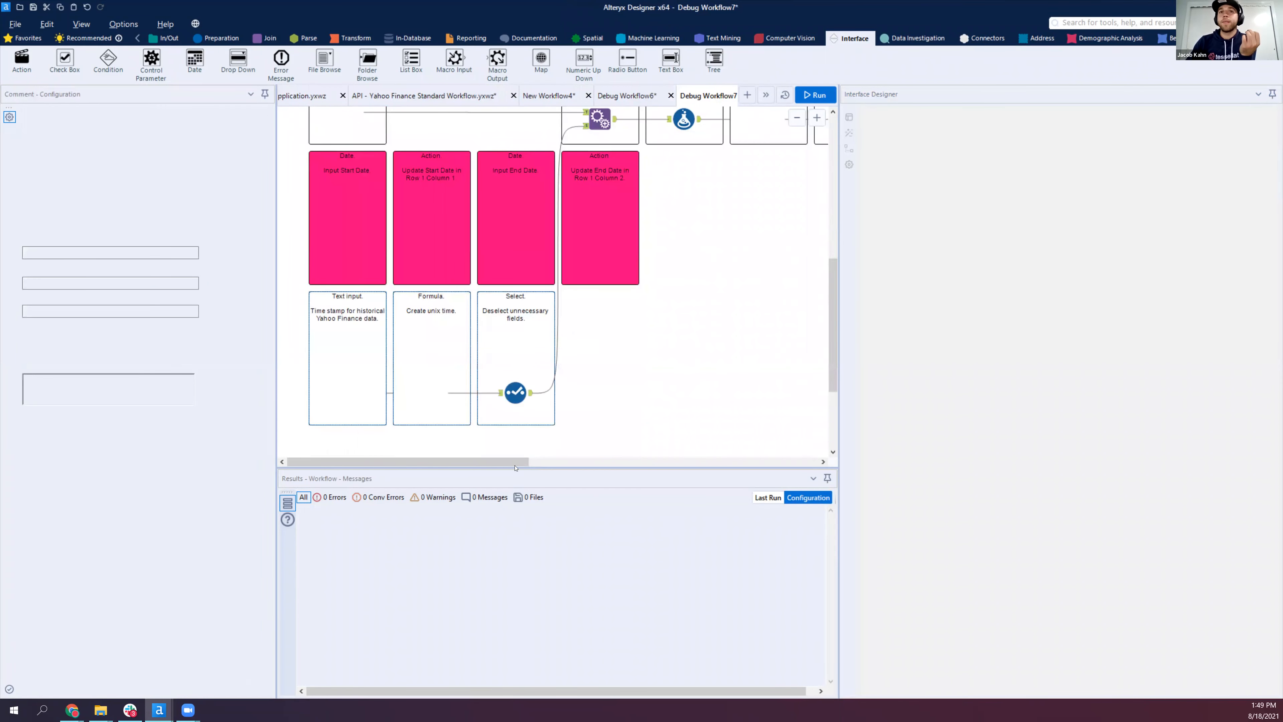
click(342, 394)
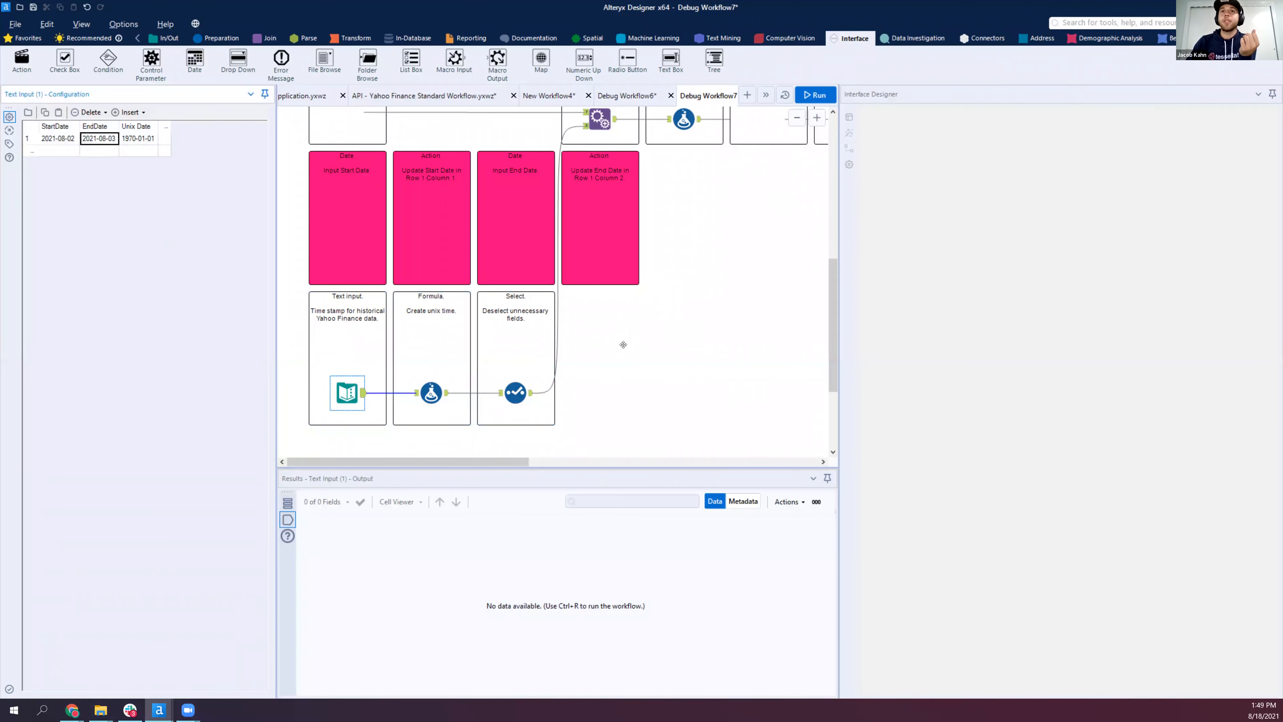
Expand the Debug Log and review its app values and actions log
scroll(459, 358, up, 3)
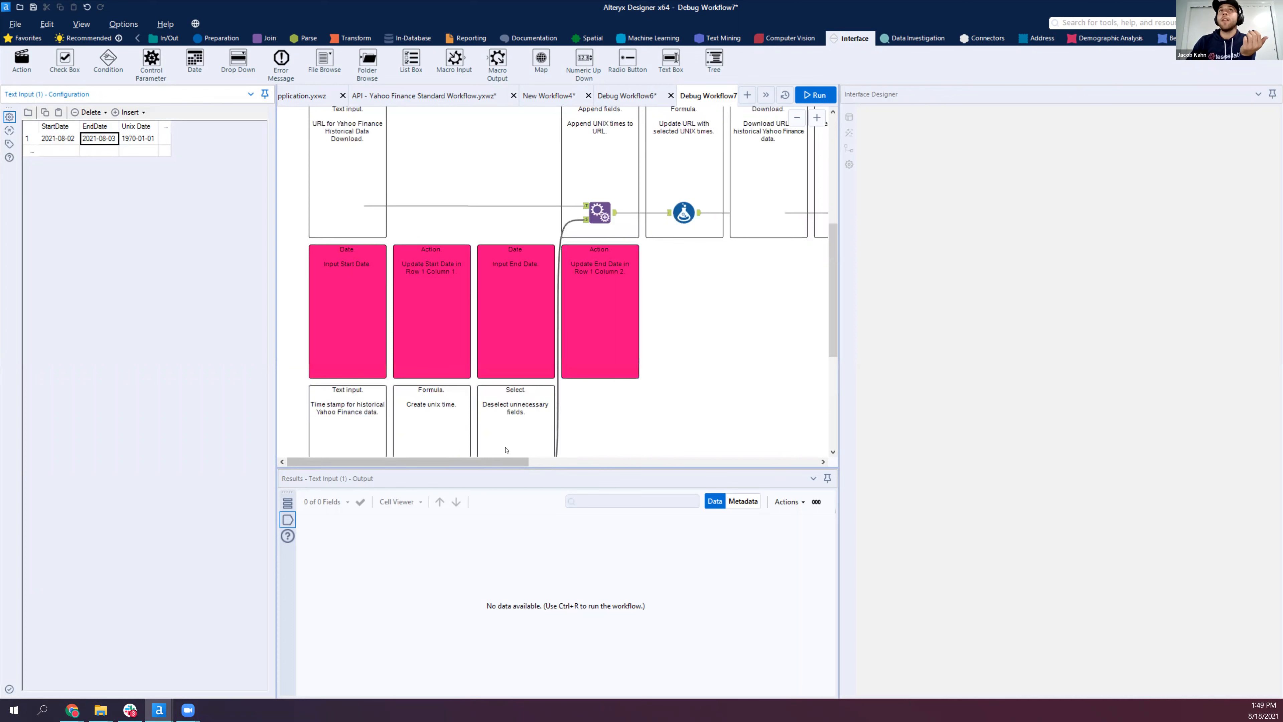
scroll(496, 295, up, 6)
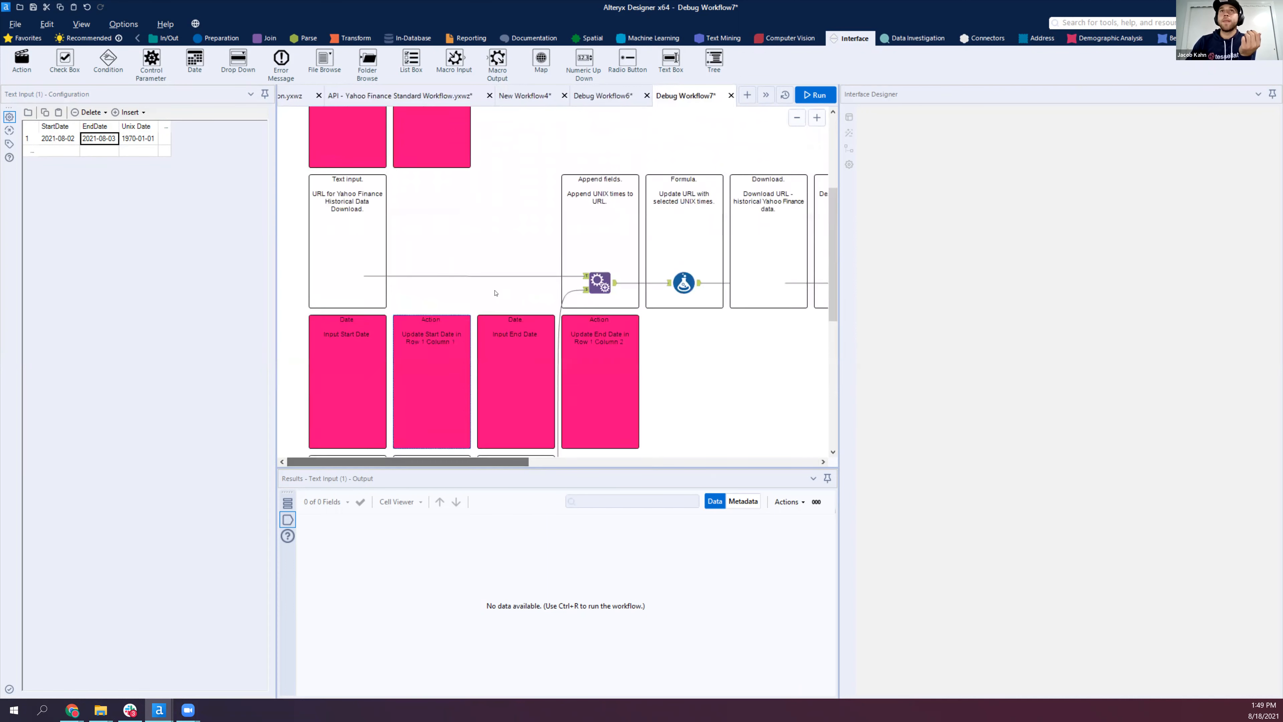
scroll(640, 130, up, 2)
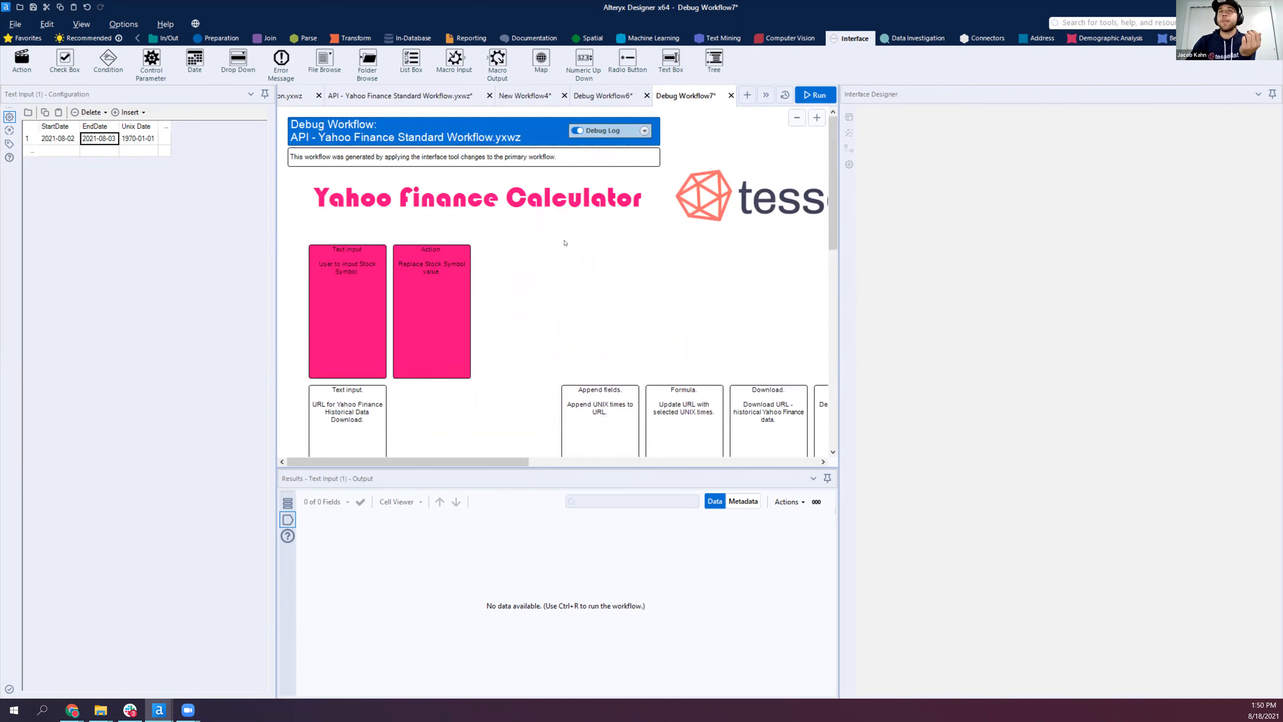
click(620, 238)
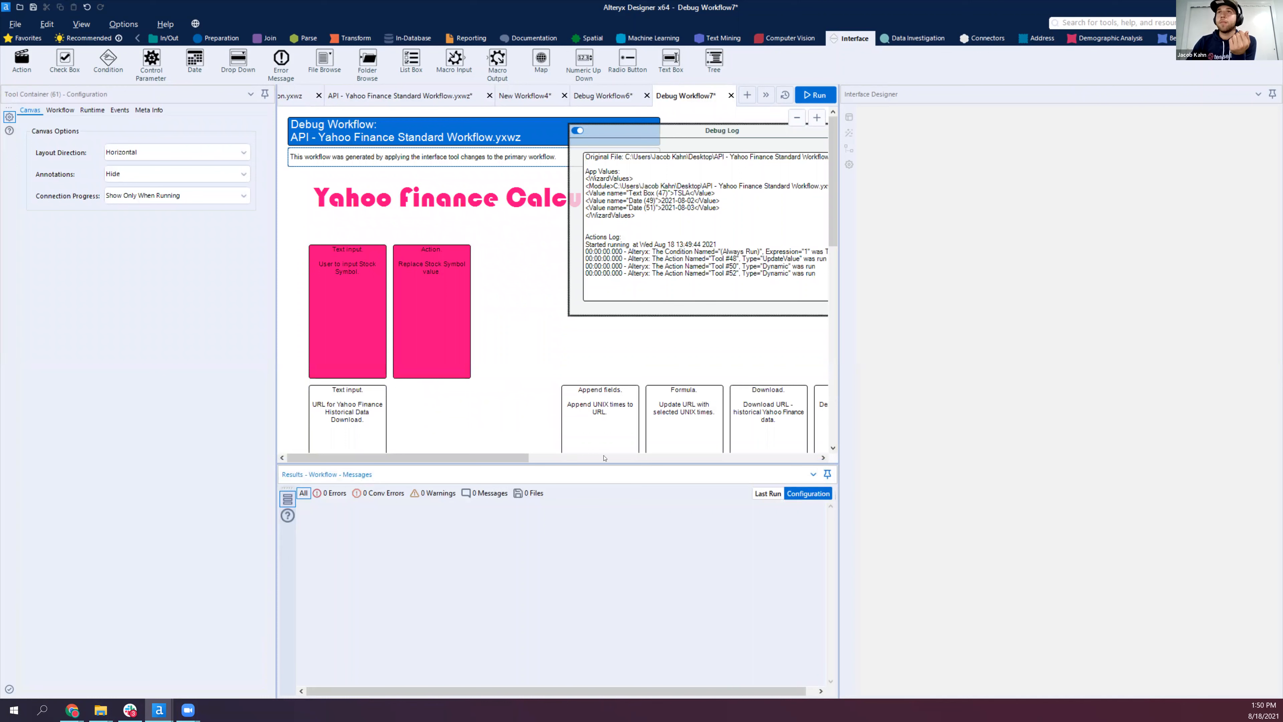
drag(521, 457, 606, 458)
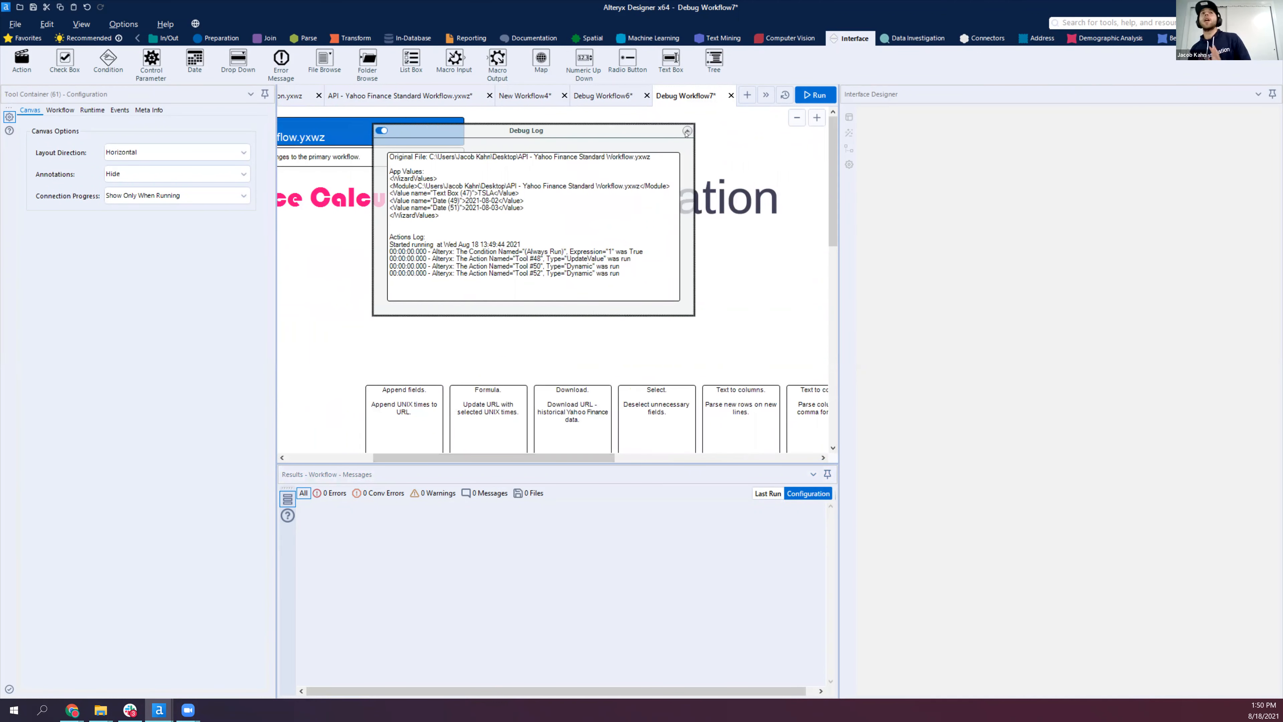
Close both debug workflows and select the Stock Symbol tab in the standard workflow's interface layout
click(686, 132)
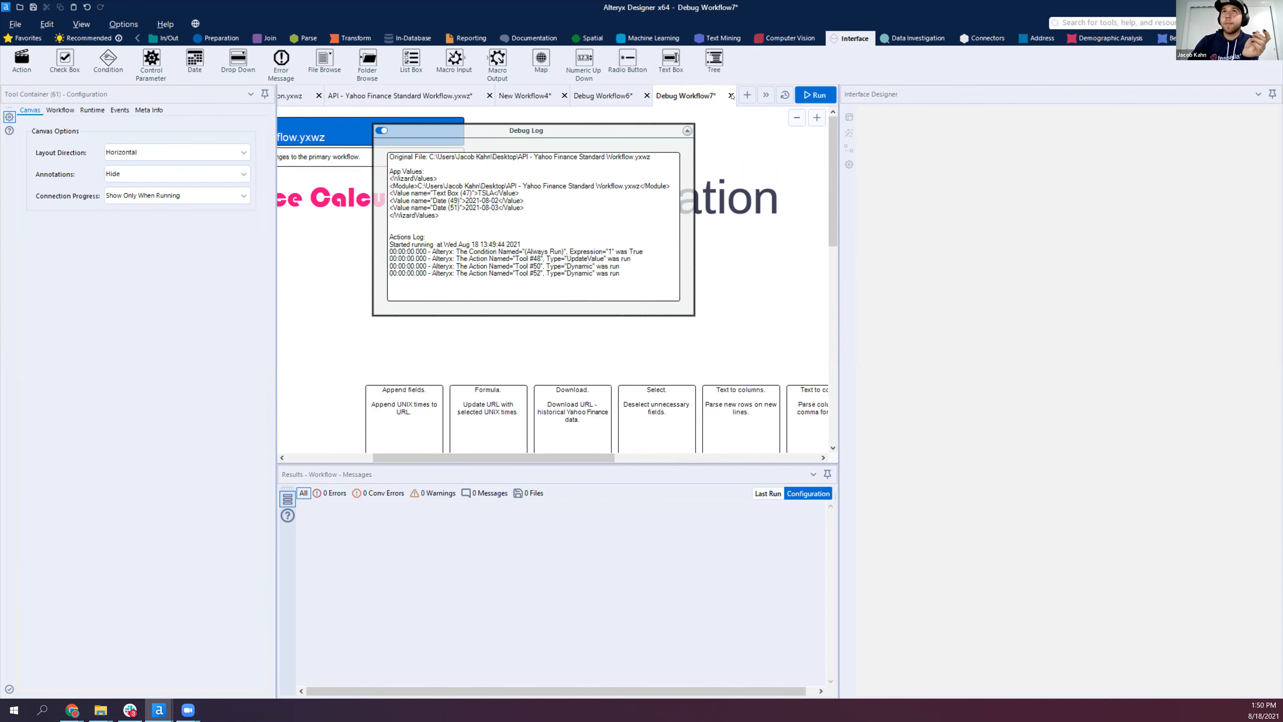
click(671, 399)
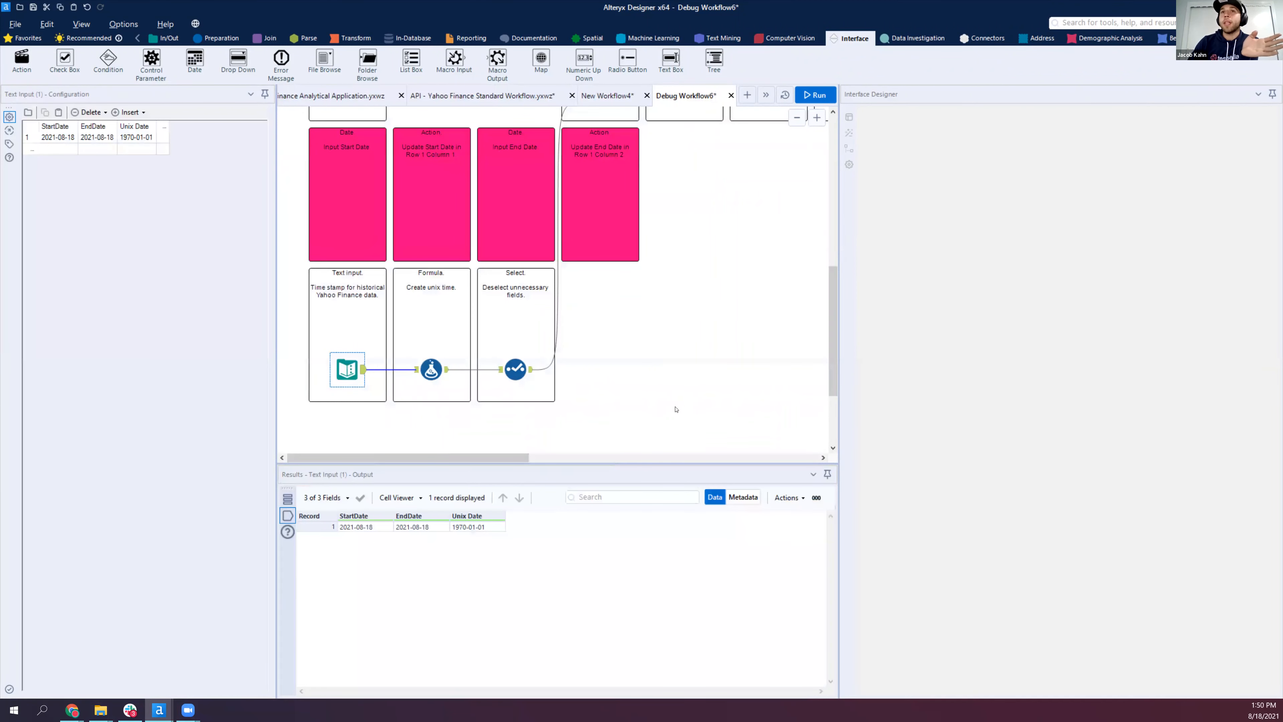
click(669, 400)
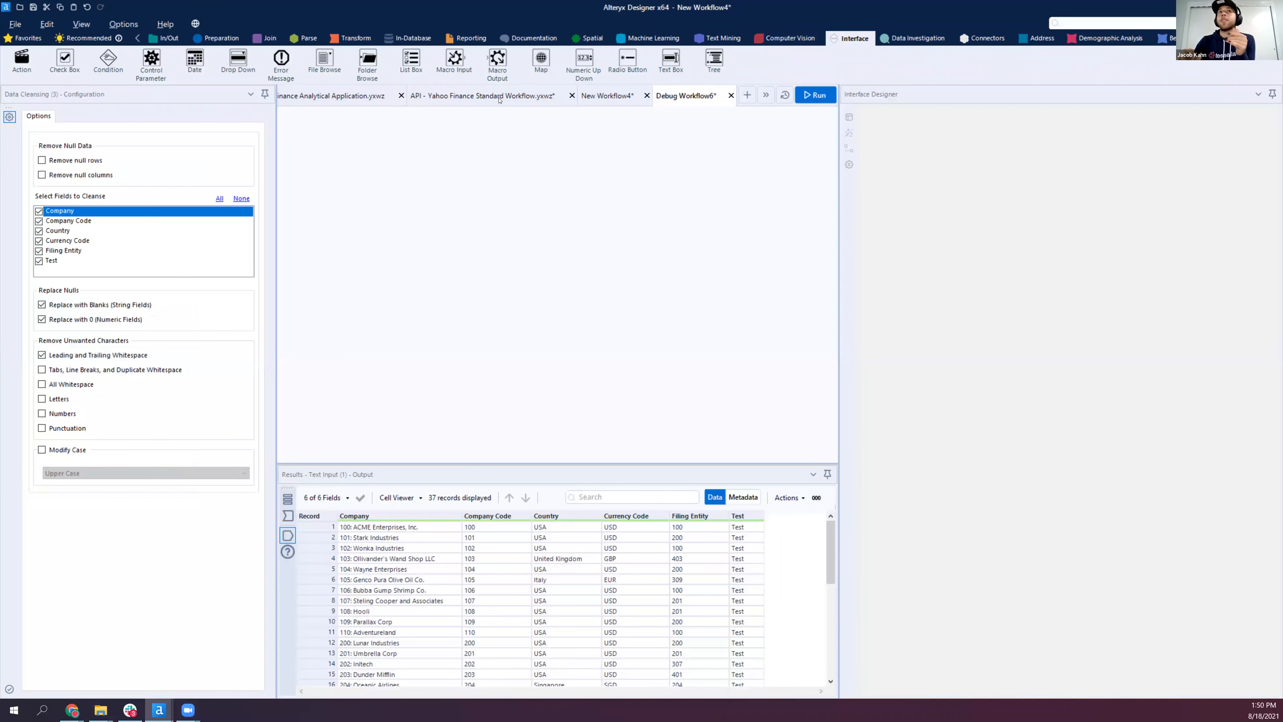
click(499, 97)
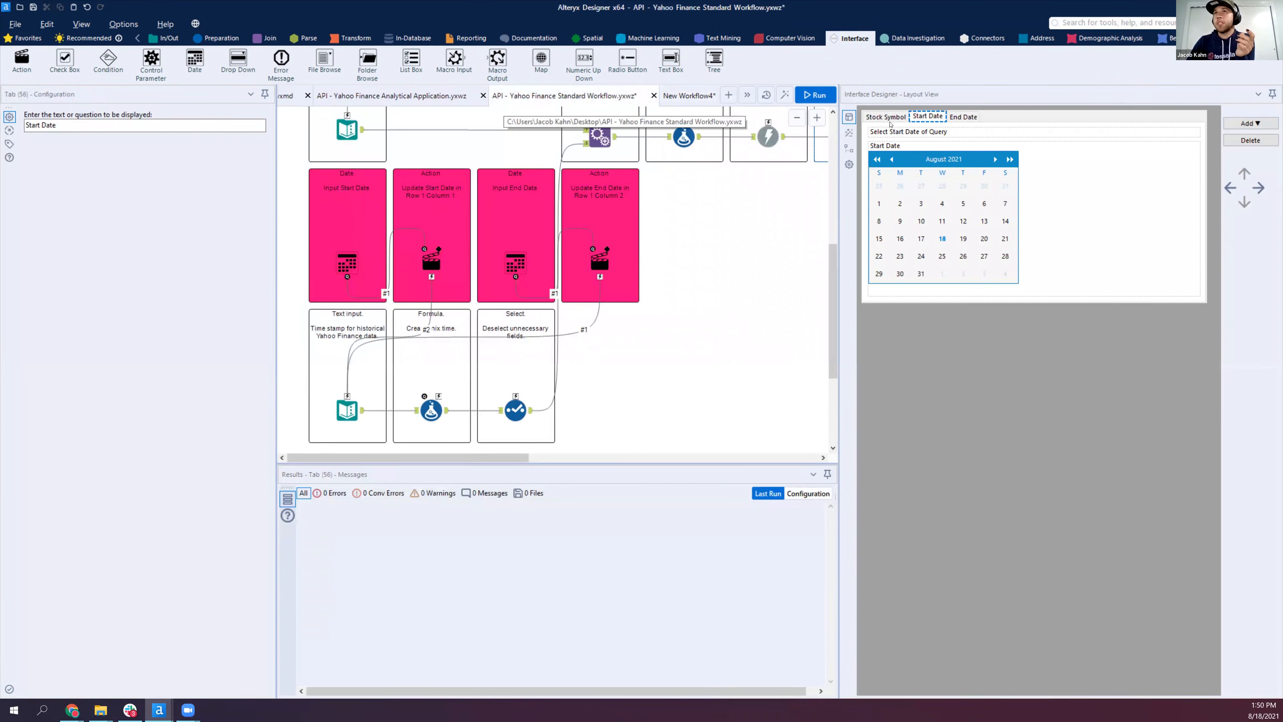
click(886, 118)
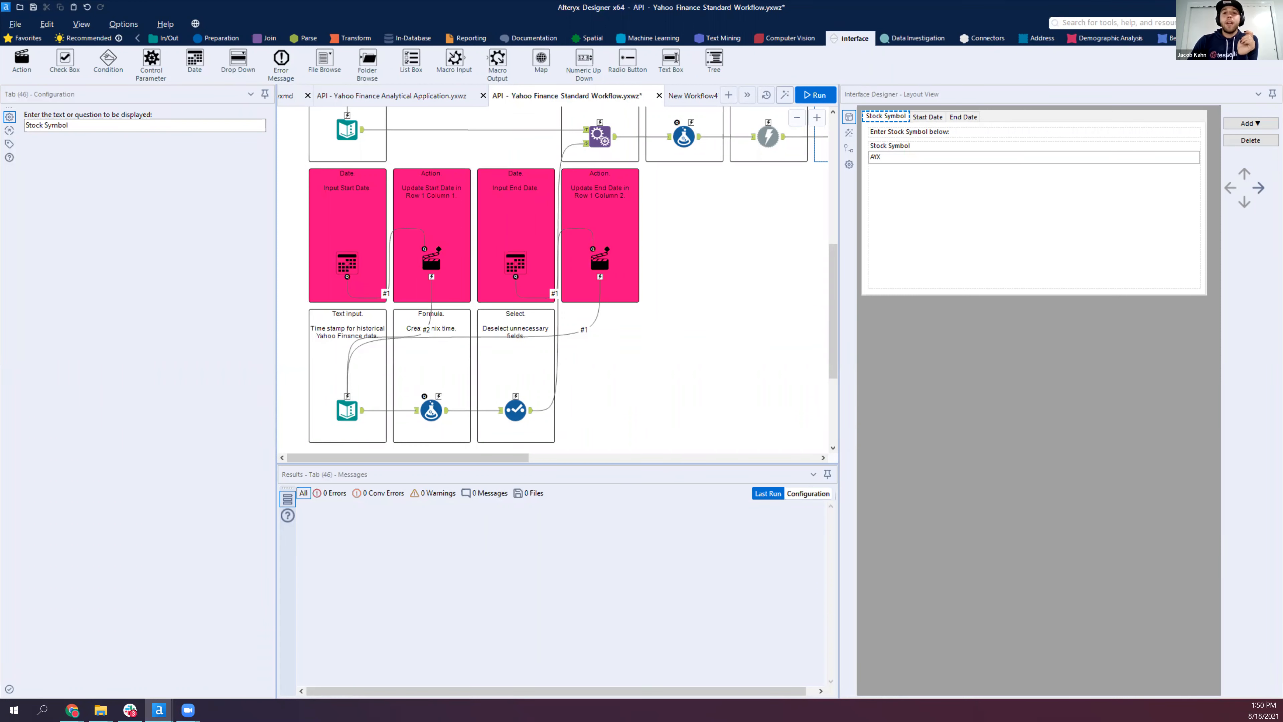
Run the standard workflow as an analytic app with stock symbol TSLA, start date August 2 and end date August 9, 2021
click(785, 97)
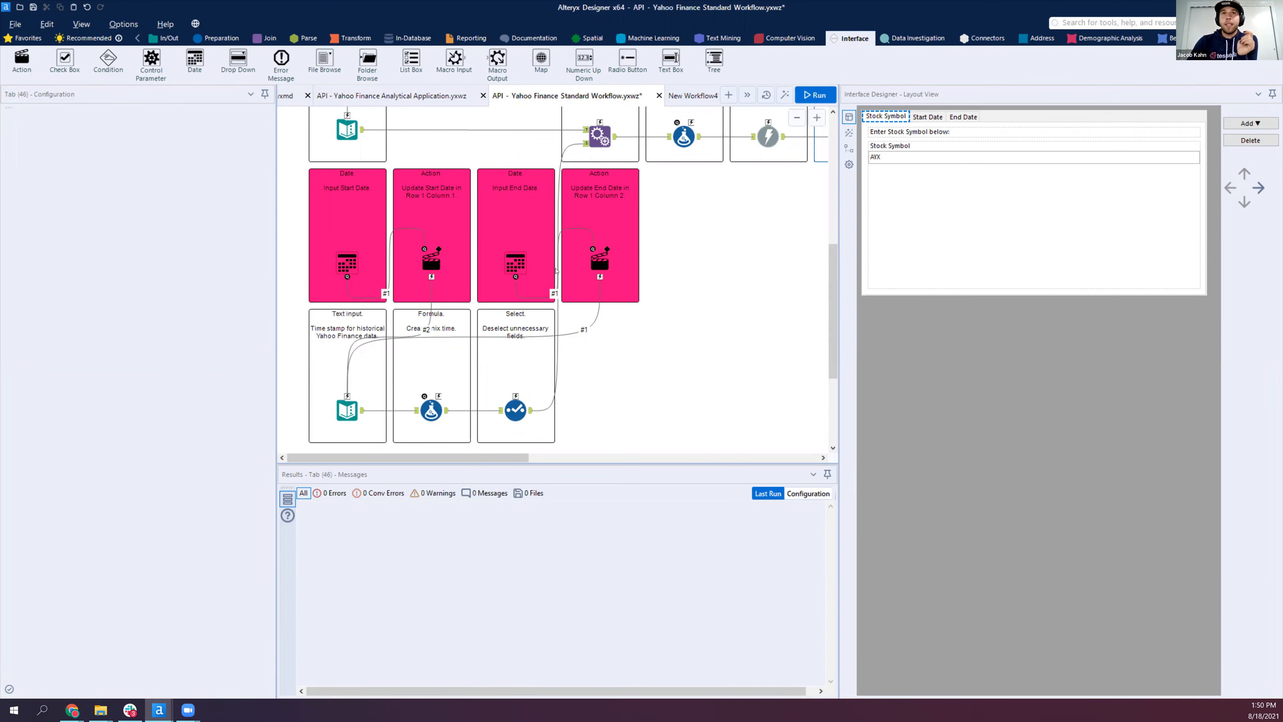
double_click(553, 261)
text(TSLA)
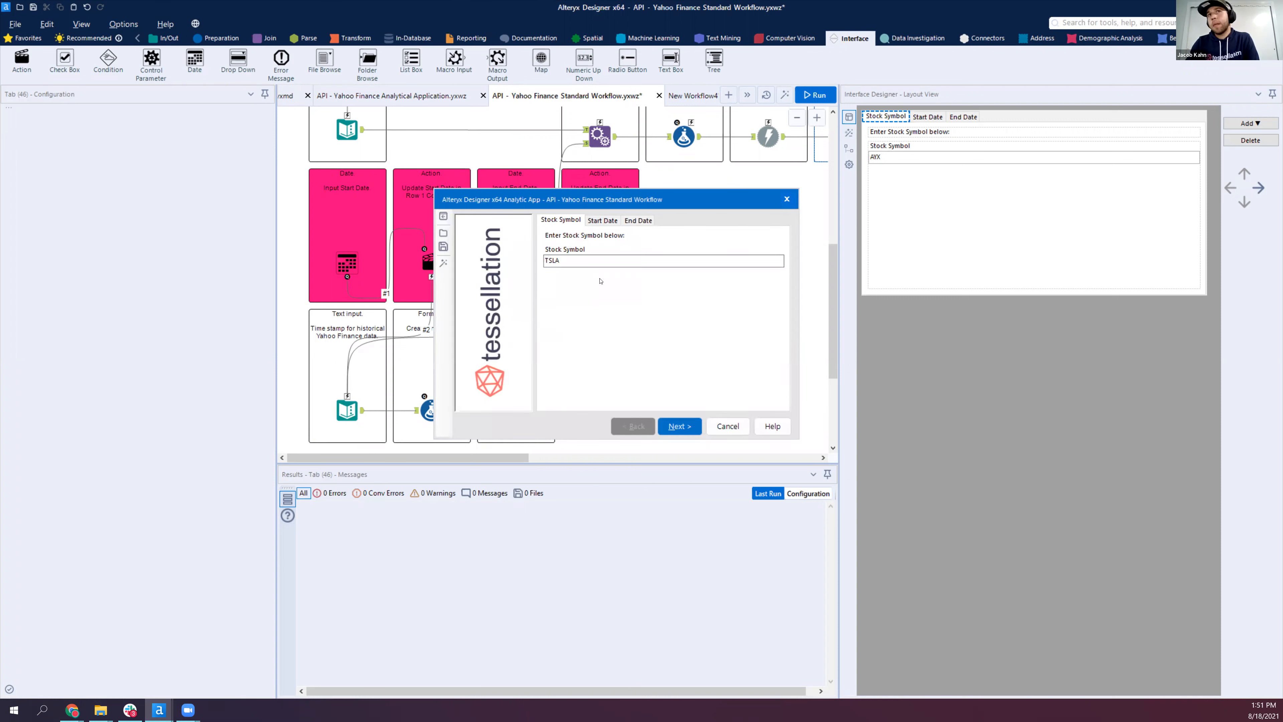
key(Return)
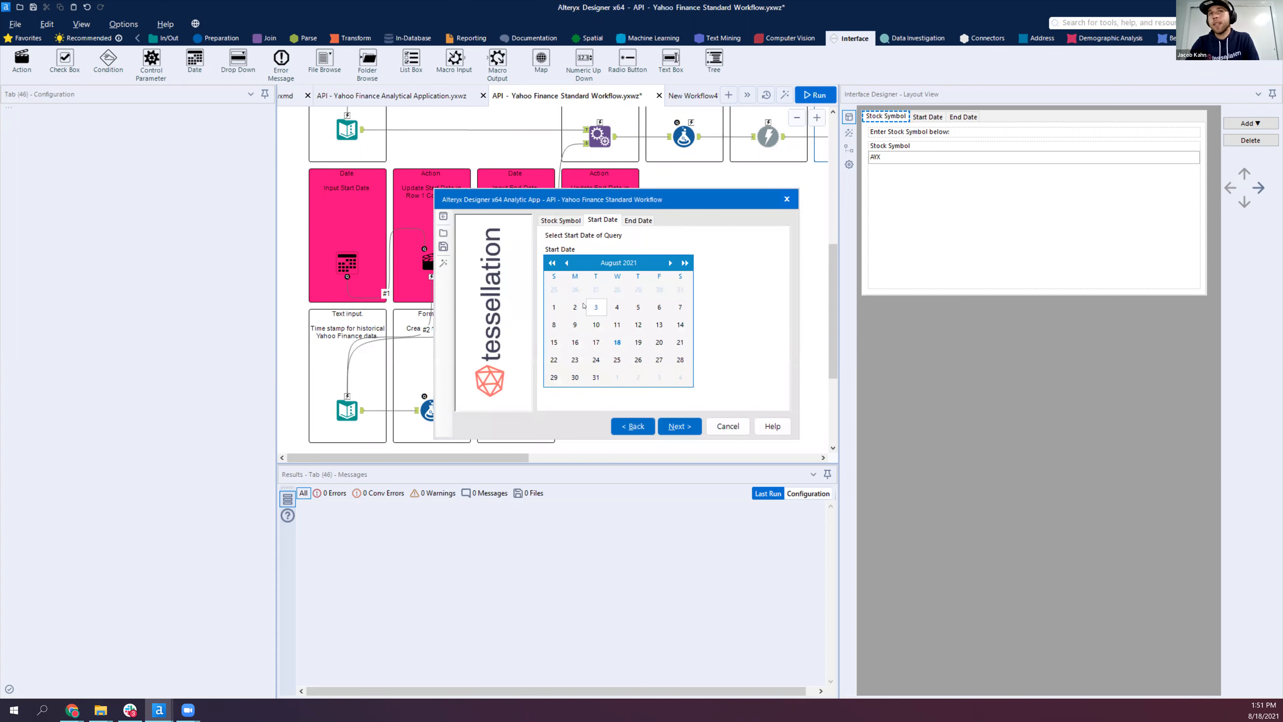
click(579, 324)
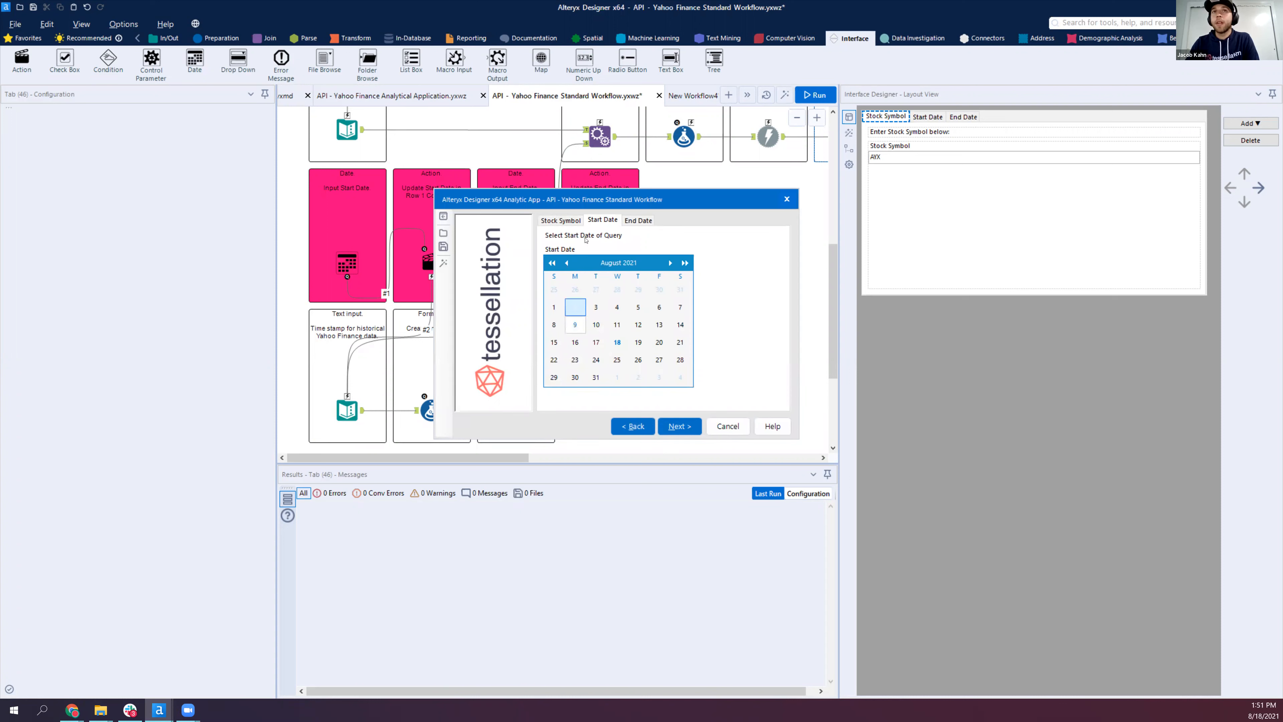
key(Return)
click(575, 325)
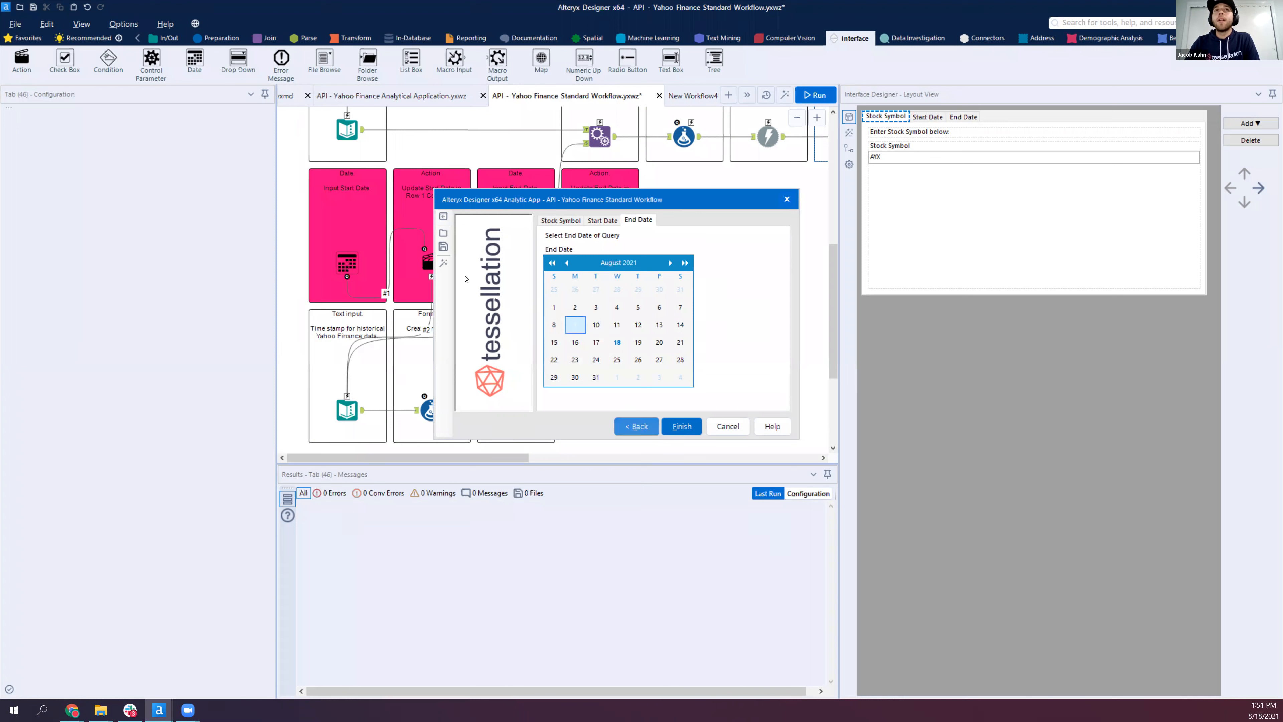
Save the app's current values to the Desktop as the app values file TSLA_8.2_8.9
click(444, 248)
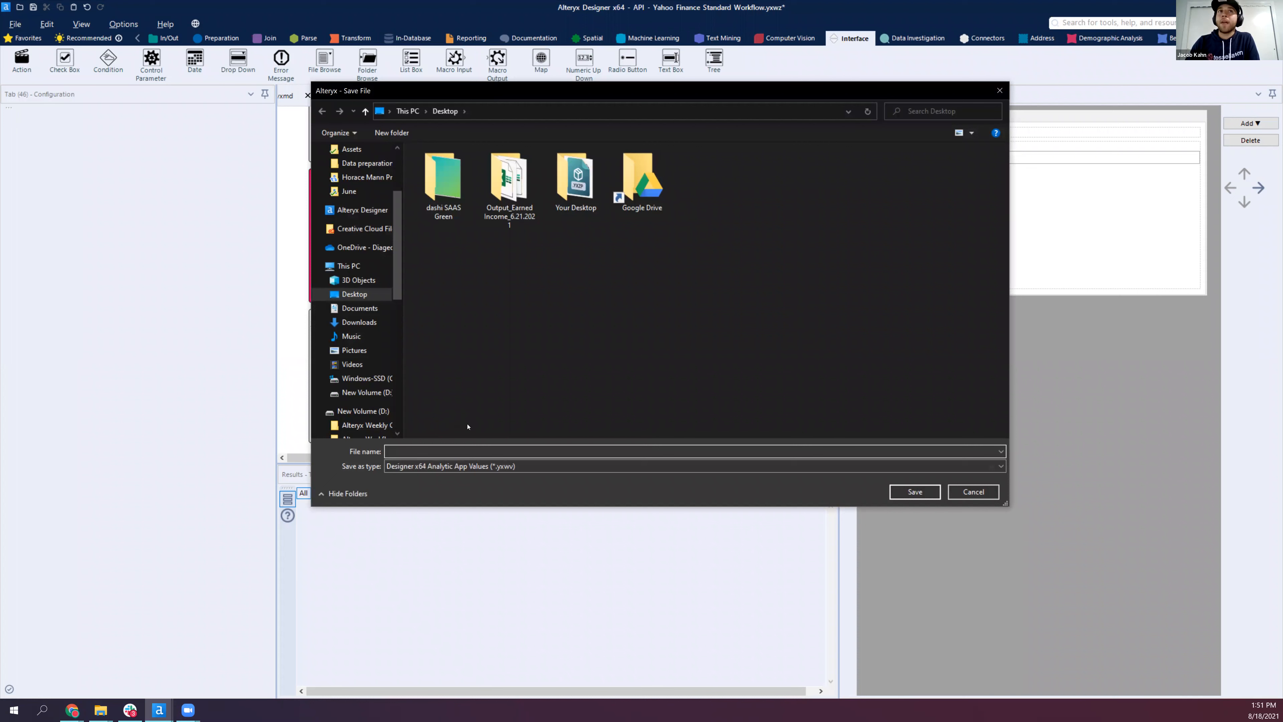
scroll(366, 177, up, 3)
click(355, 173)
click(463, 466)
click(462, 451)
text(TSLA_8.)
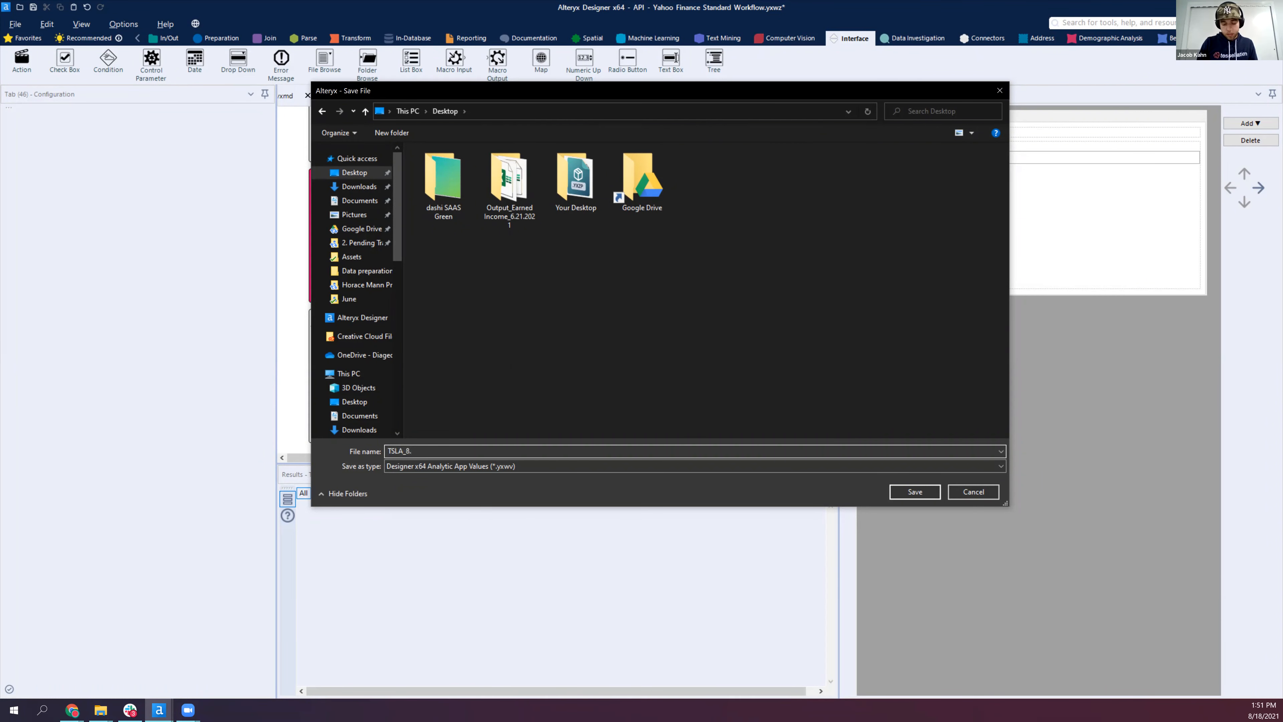
text(2-9.9)
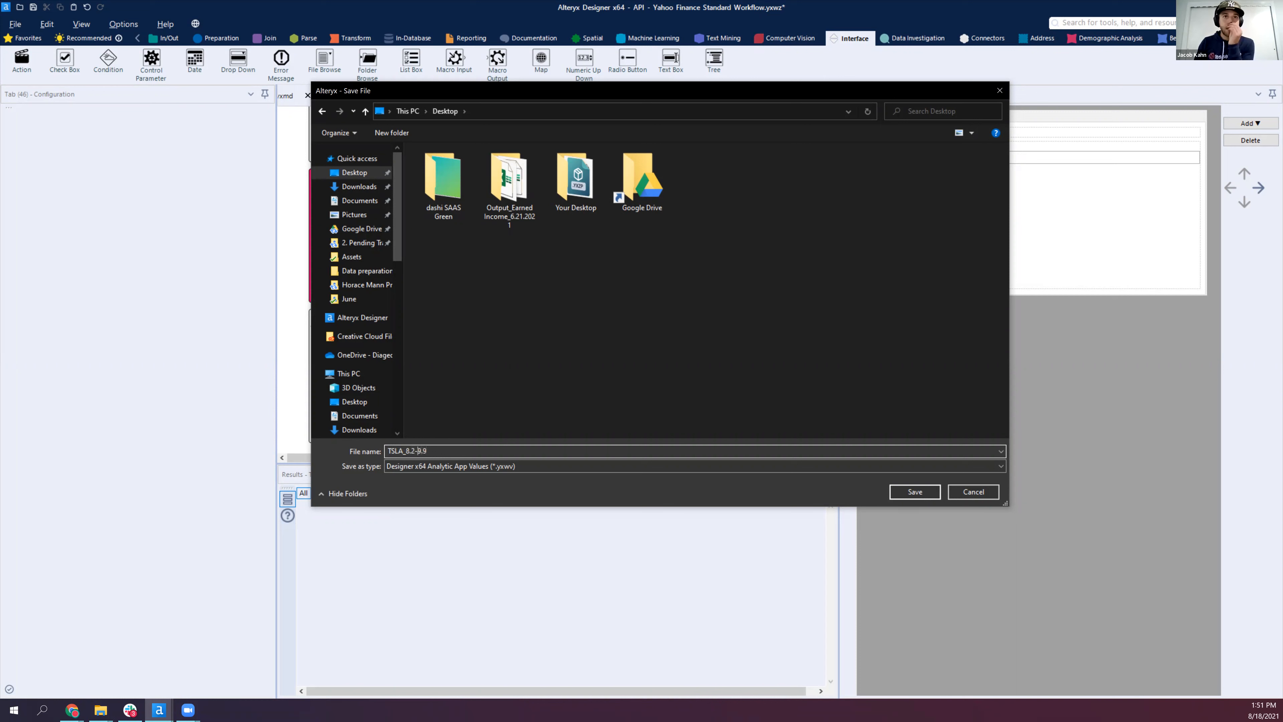
key(BackSpace)
text(_9.9)
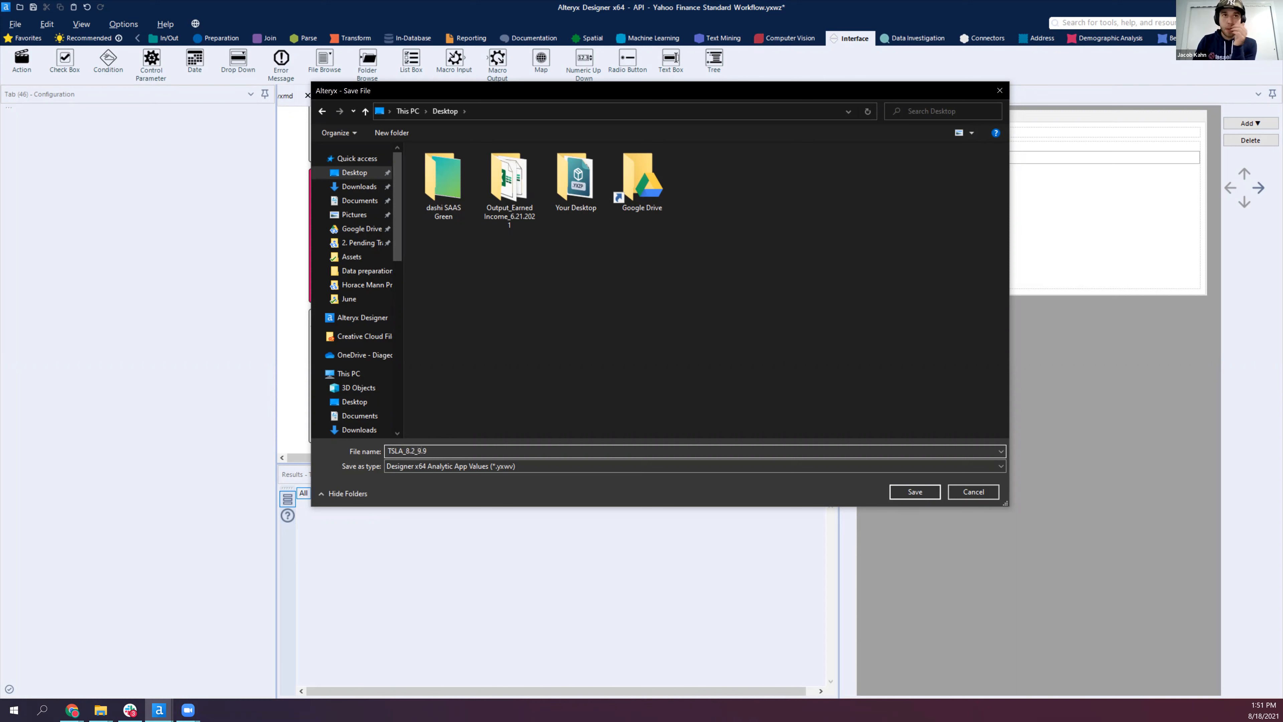
key(BackSpace)
text(8)
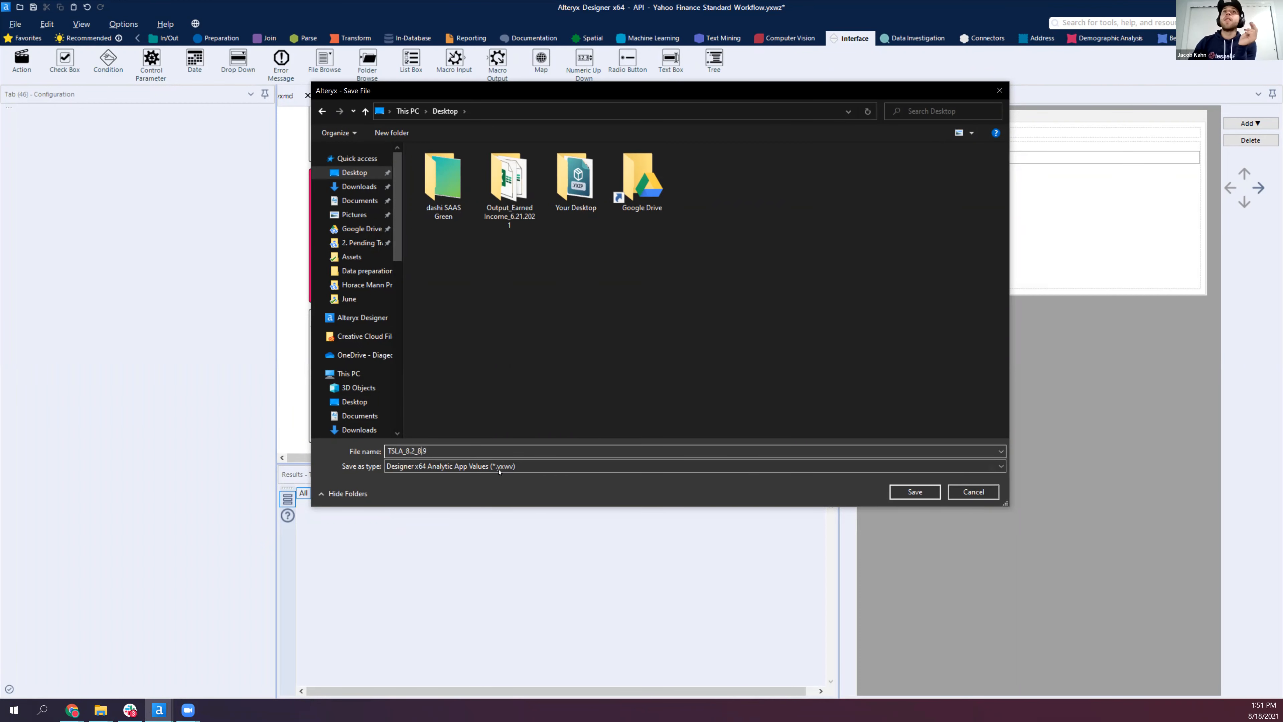
key(Return)
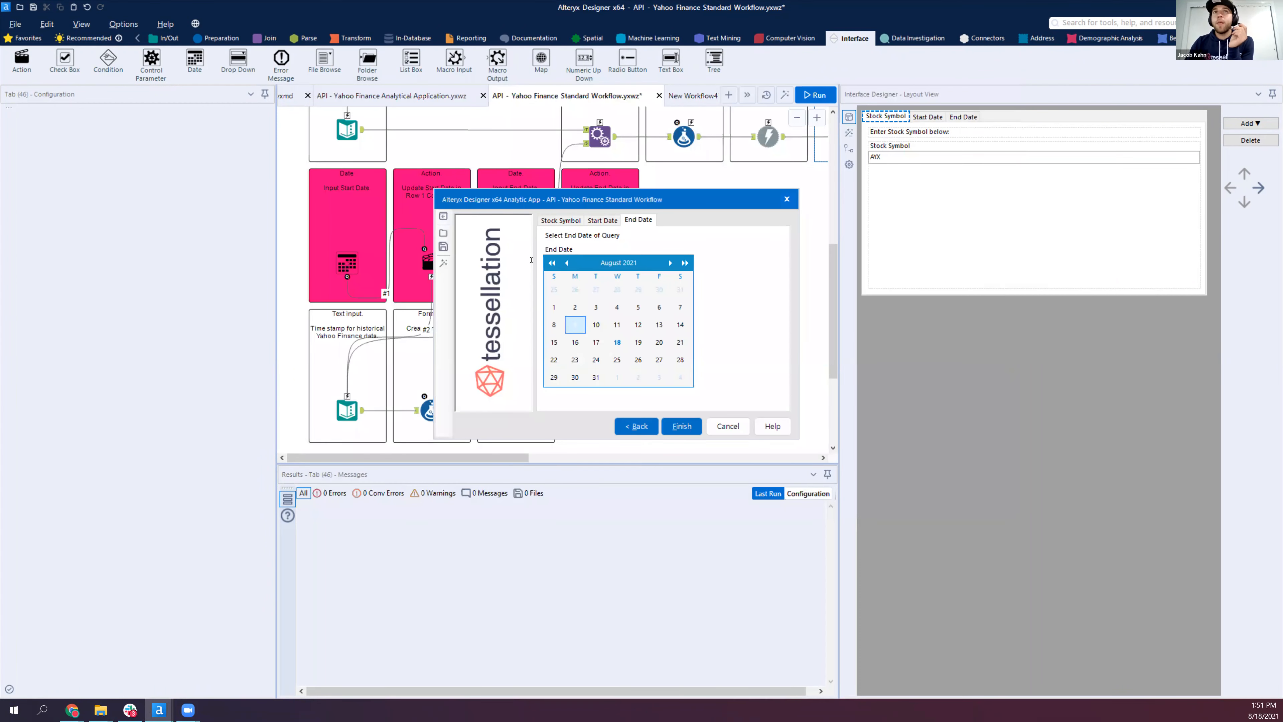
Change the stock symbol to AYX and save the app values to the Desktop as AYX_8.2_8.9.yxwv
click(561, 220)
drag(567, 261, 546, 261)
text(AYX)
click(443, 246)
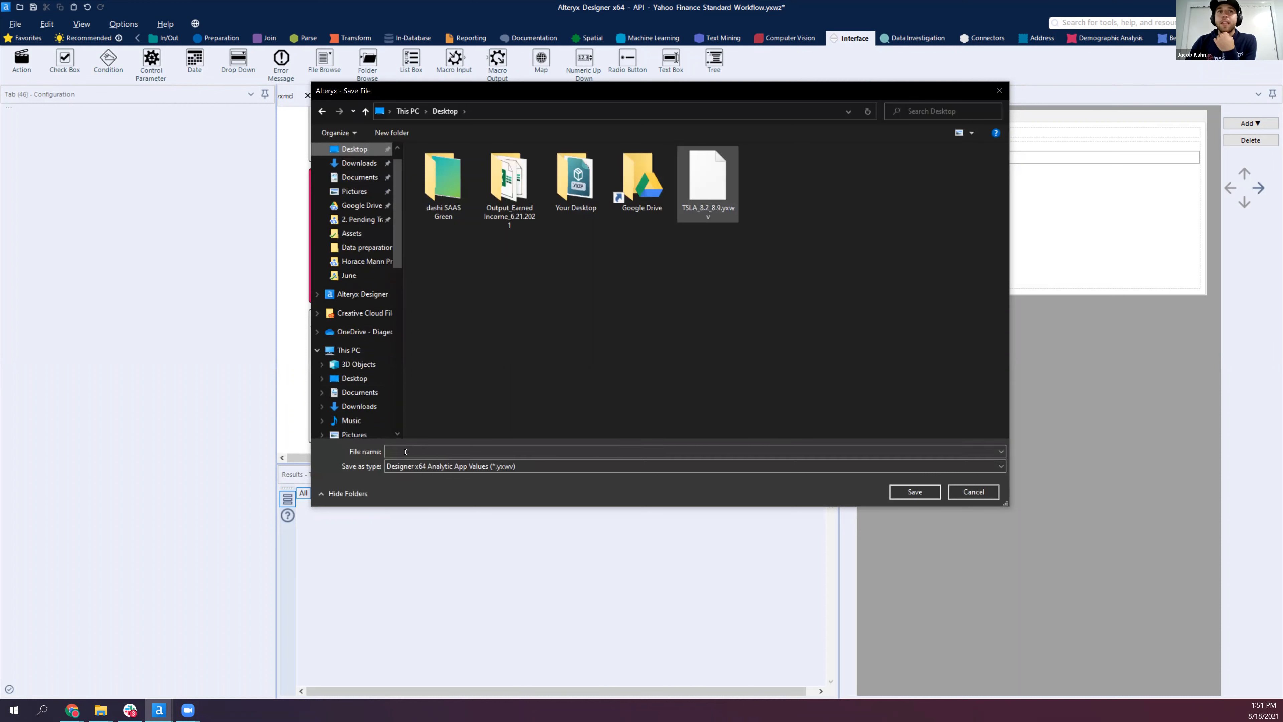
click(700, 184)
double_click(402, 451)
drag(403, 451, 335, 436)
text(AYX_8.2_8.9.yxwv)
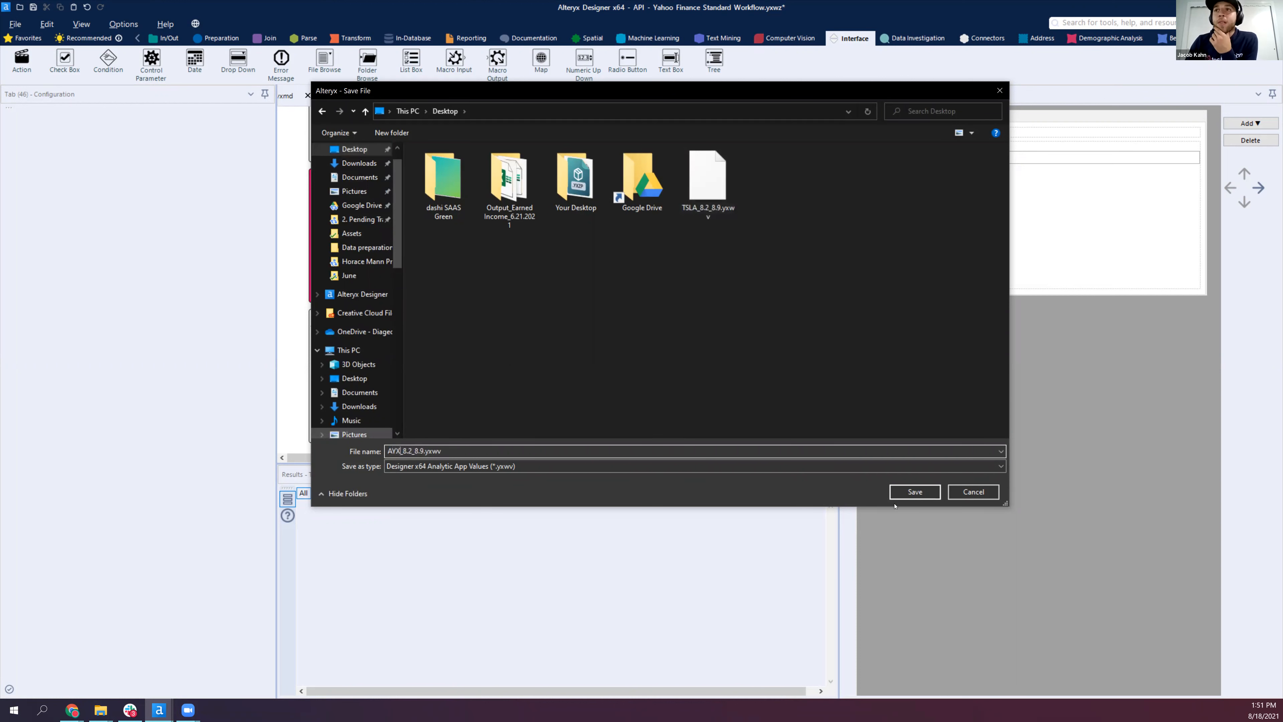
click(914, 492)
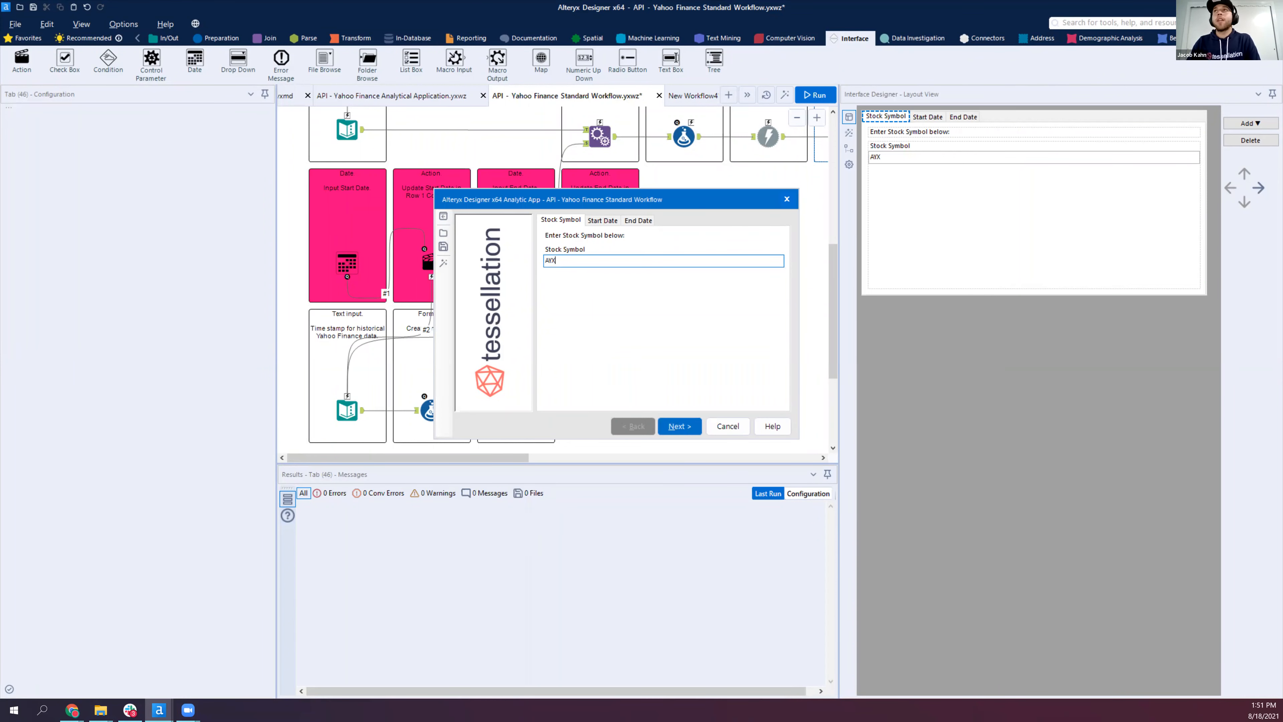
Close the open app and results windows and launch the Yahoo Finance Standard Workflow app from the desktop
click(744, 427)
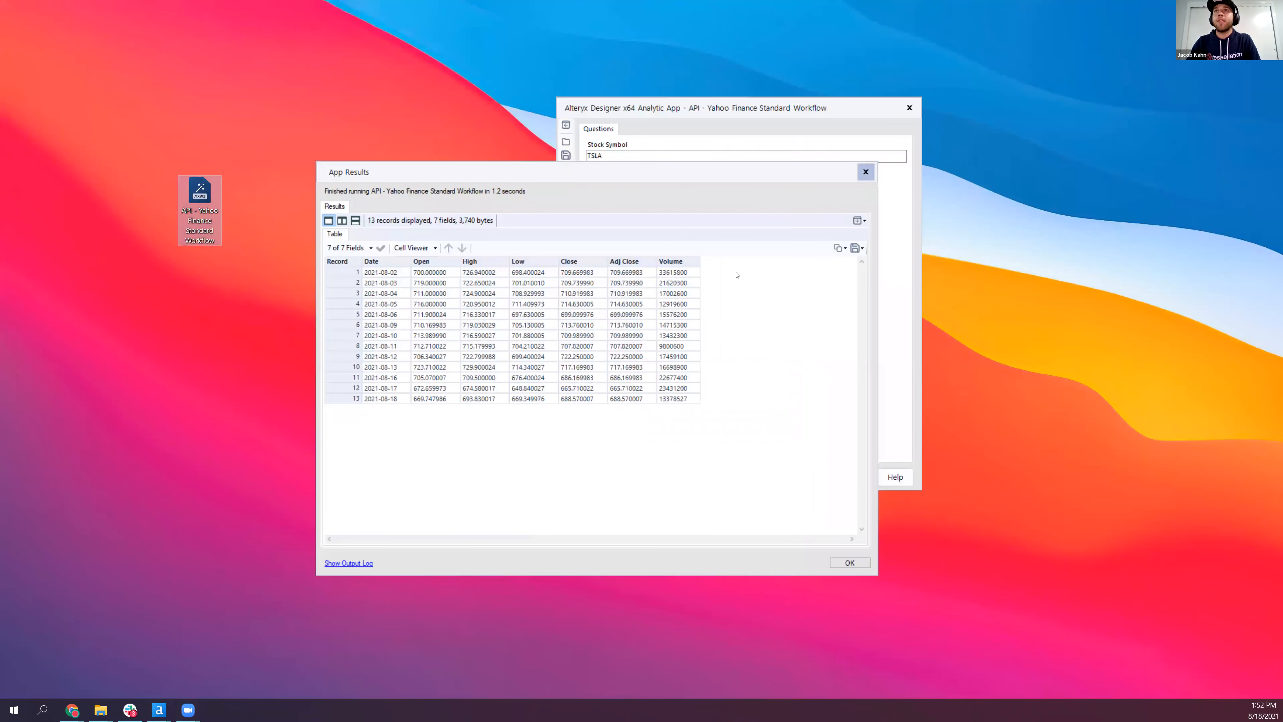
click(865, 172)
click(910, 107)
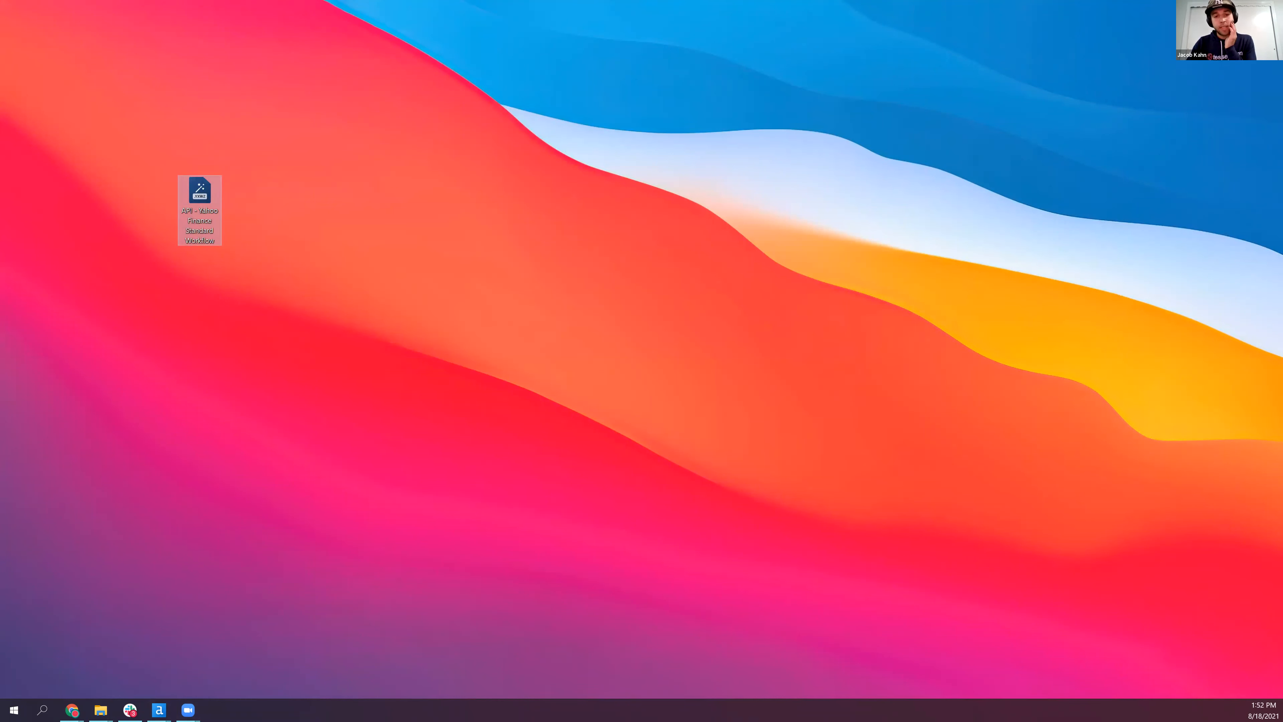
click(909, 108)
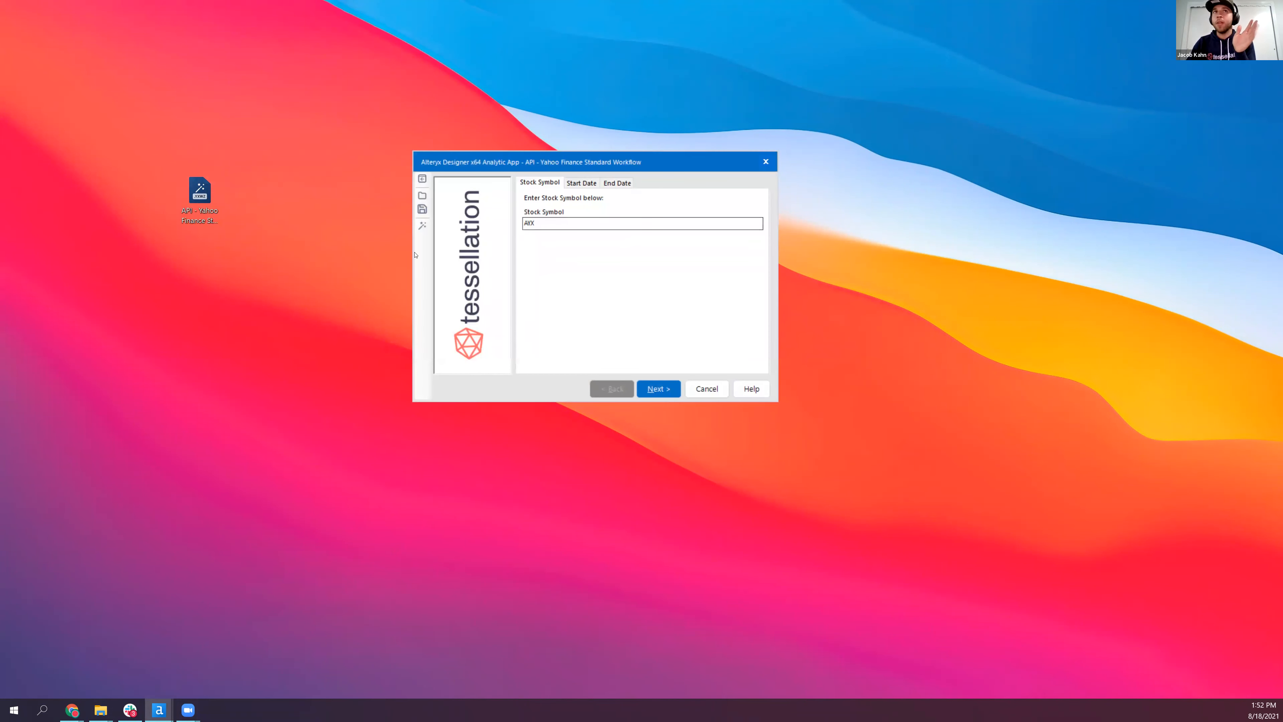
Load the saved values from TSLA_8.2_8.9.yxwv into the app and check its start and end dates
click(424, 197)
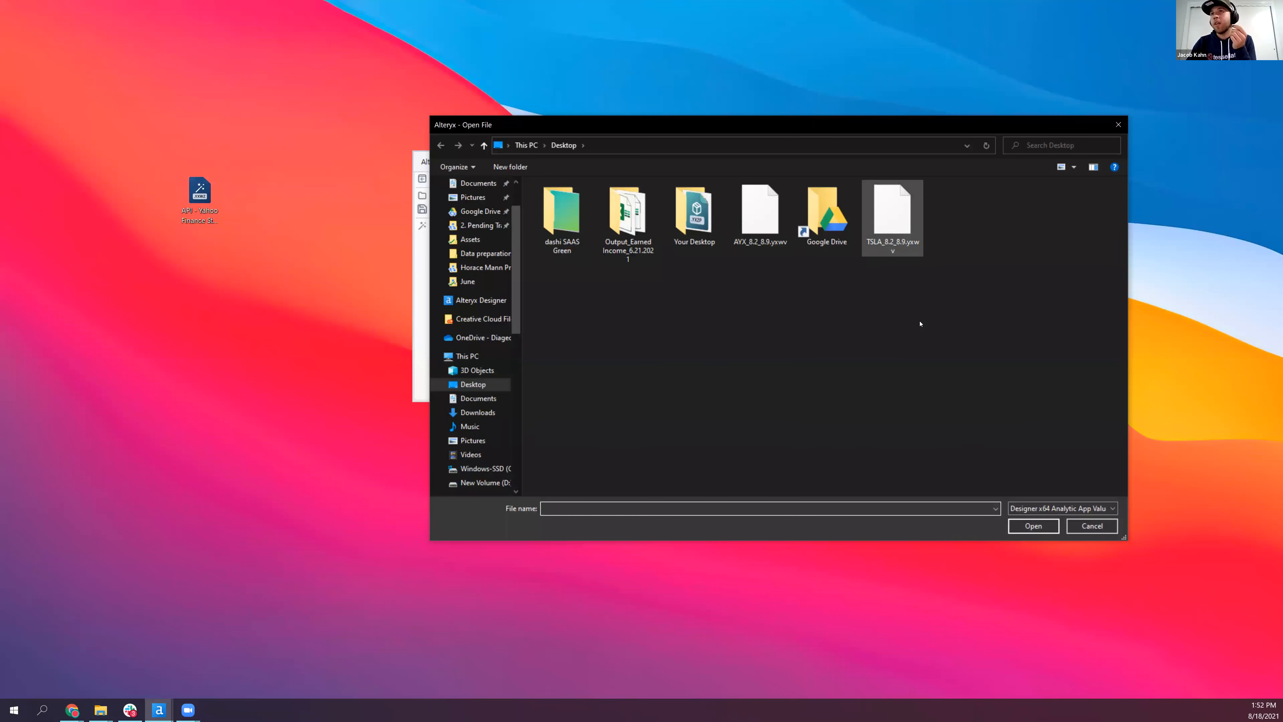
click(894, 222)
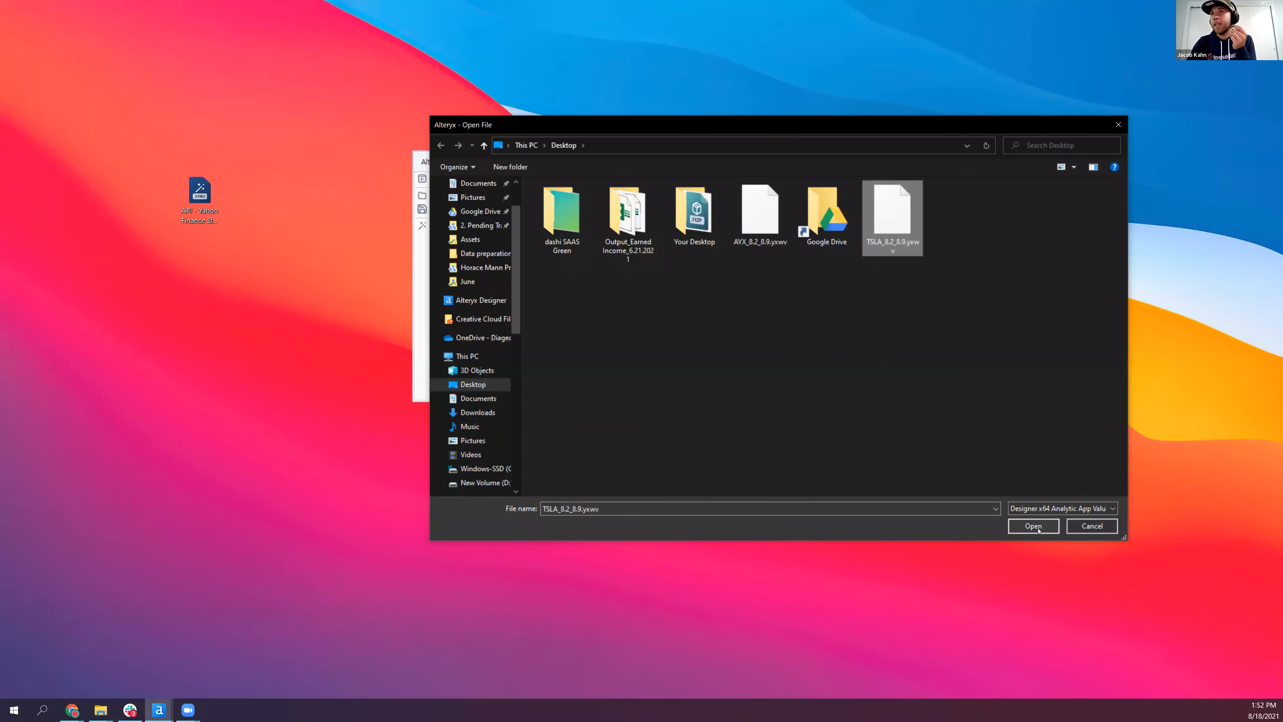
click(1035, 527)
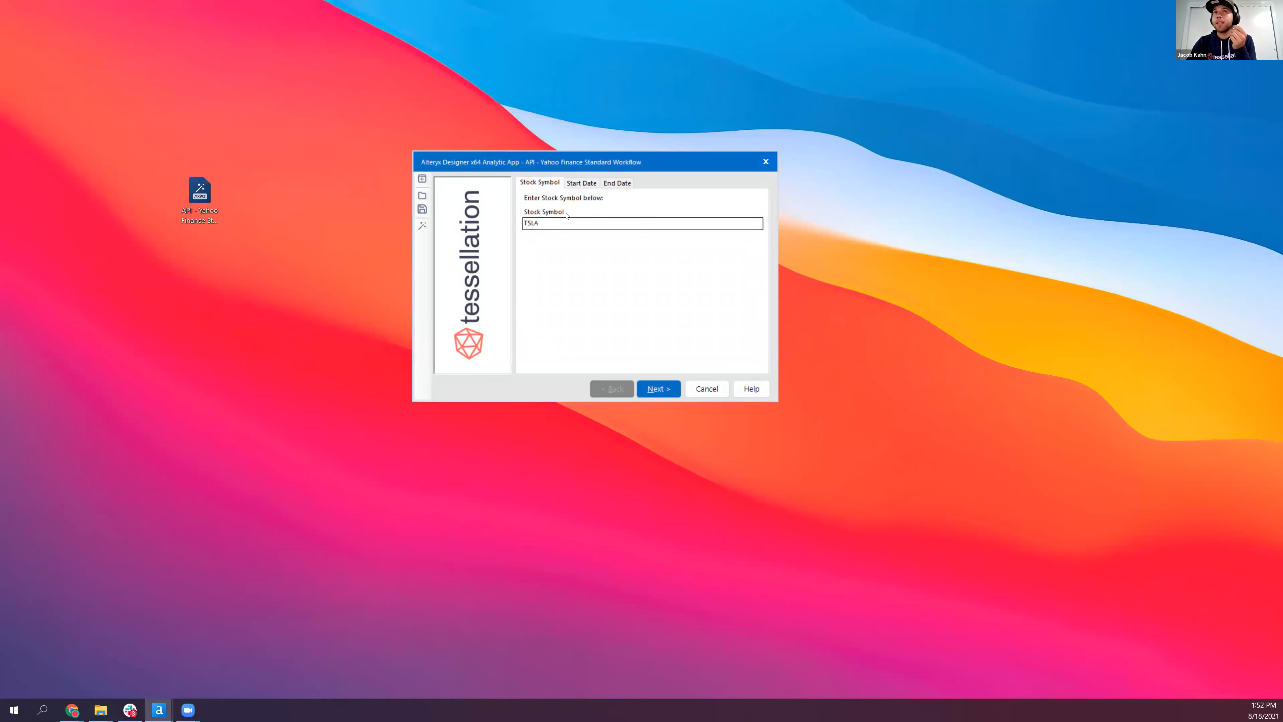
click(583, 183)
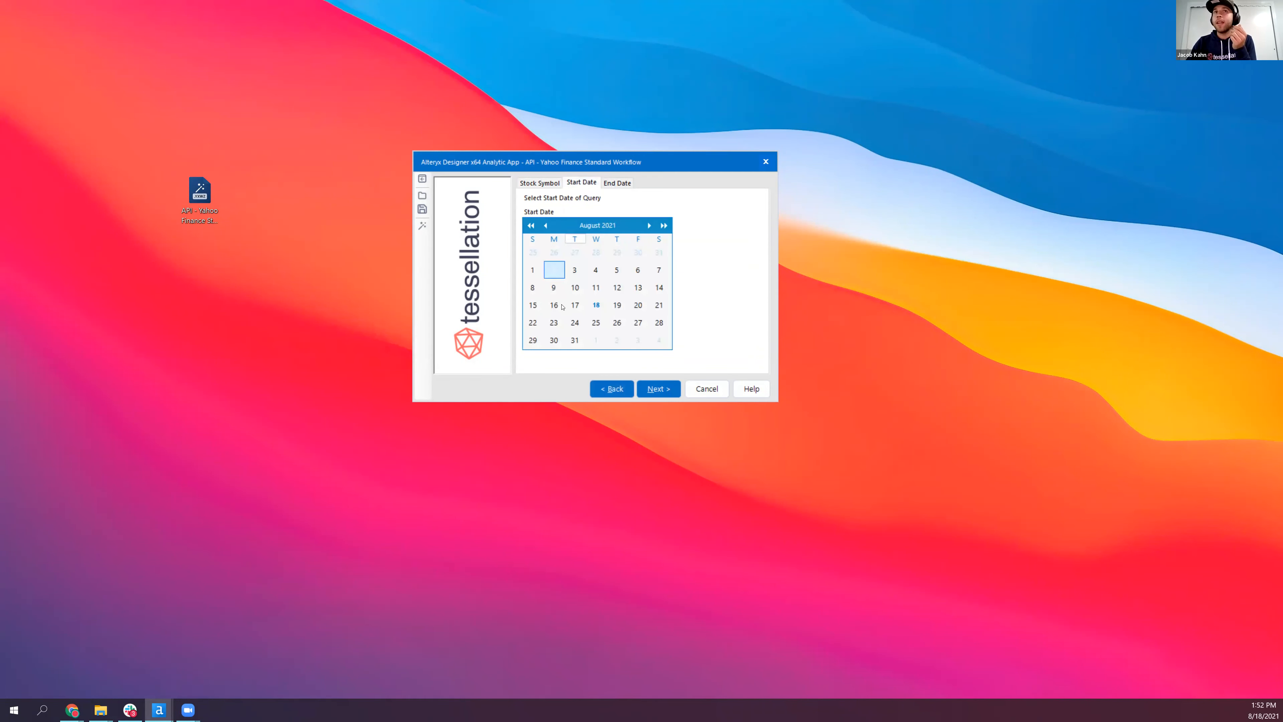
click(617, 183)
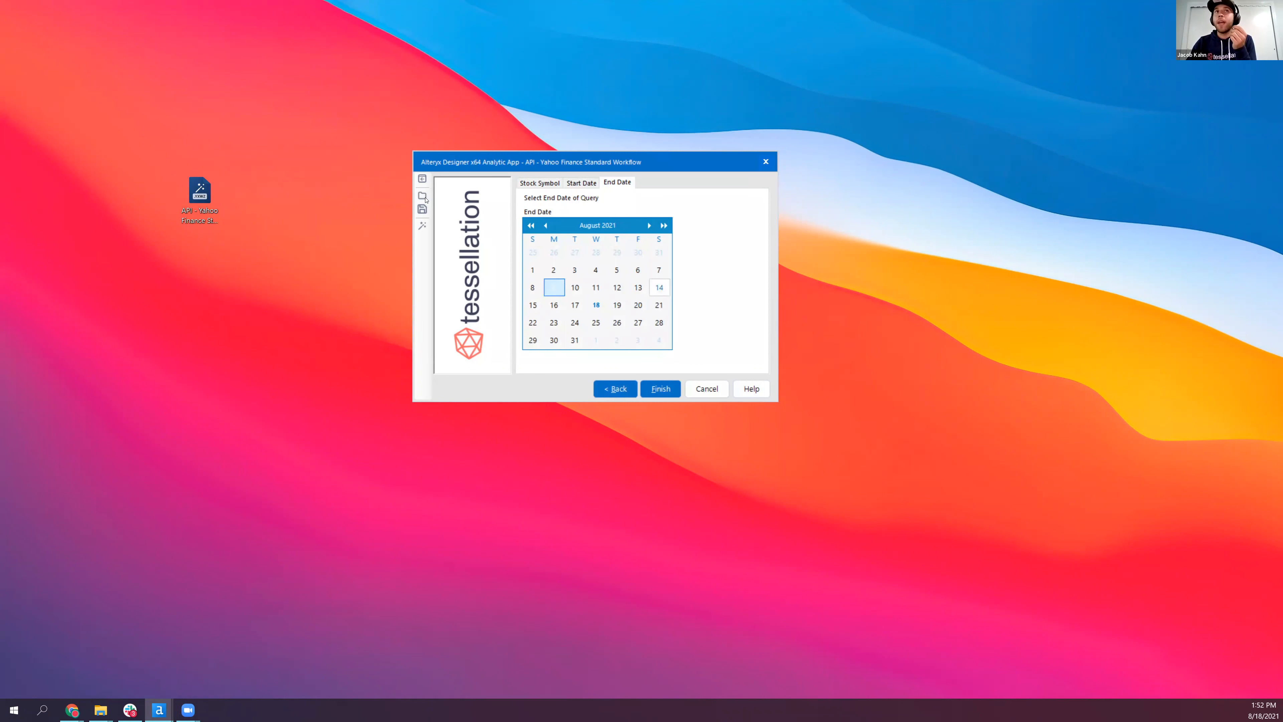
Load the saved values from AYX_8.2_8.9.yxwv, check the symbol and dates, and cancel the app
click(539, 183)
click(422, 196)
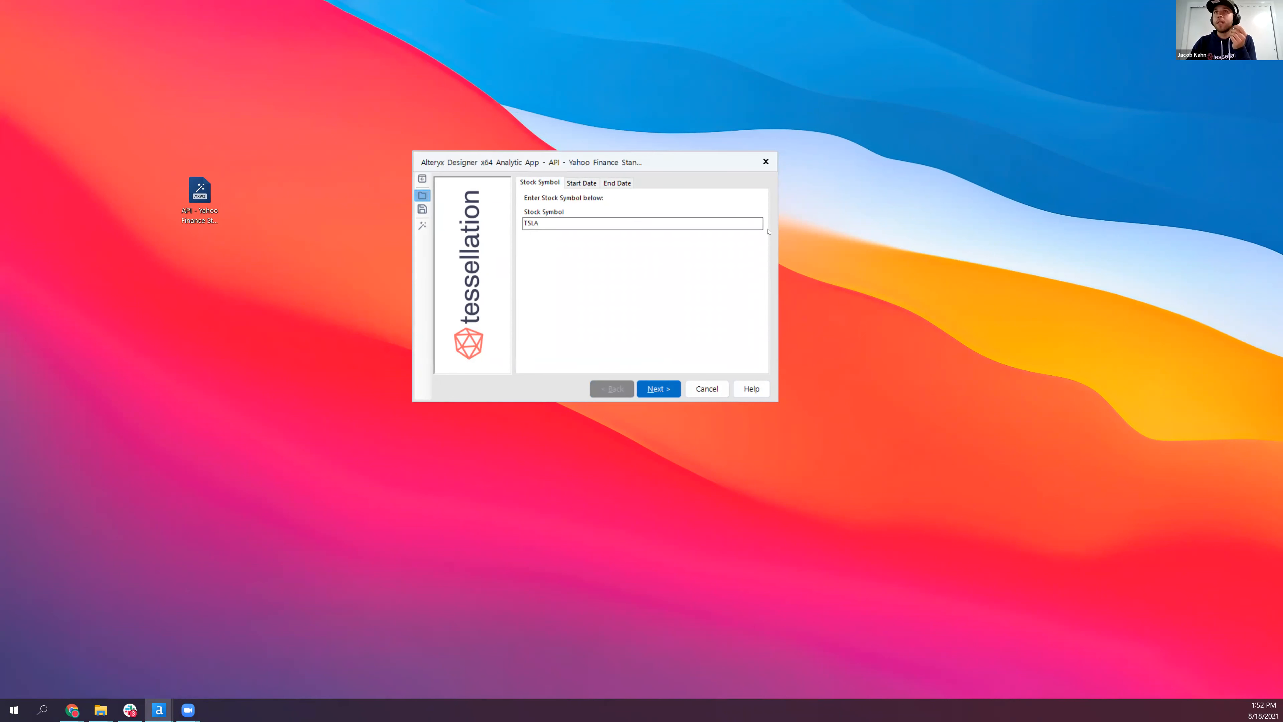
double_click(760, 215)
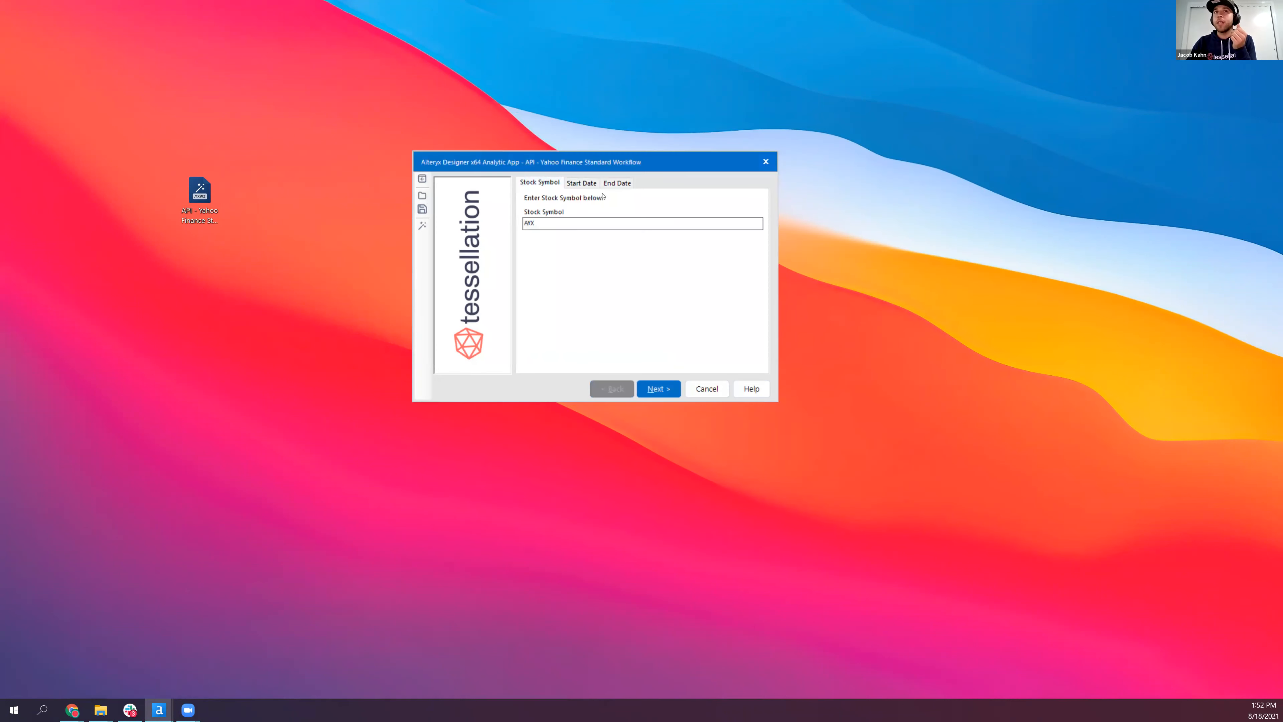
click(581, 184)
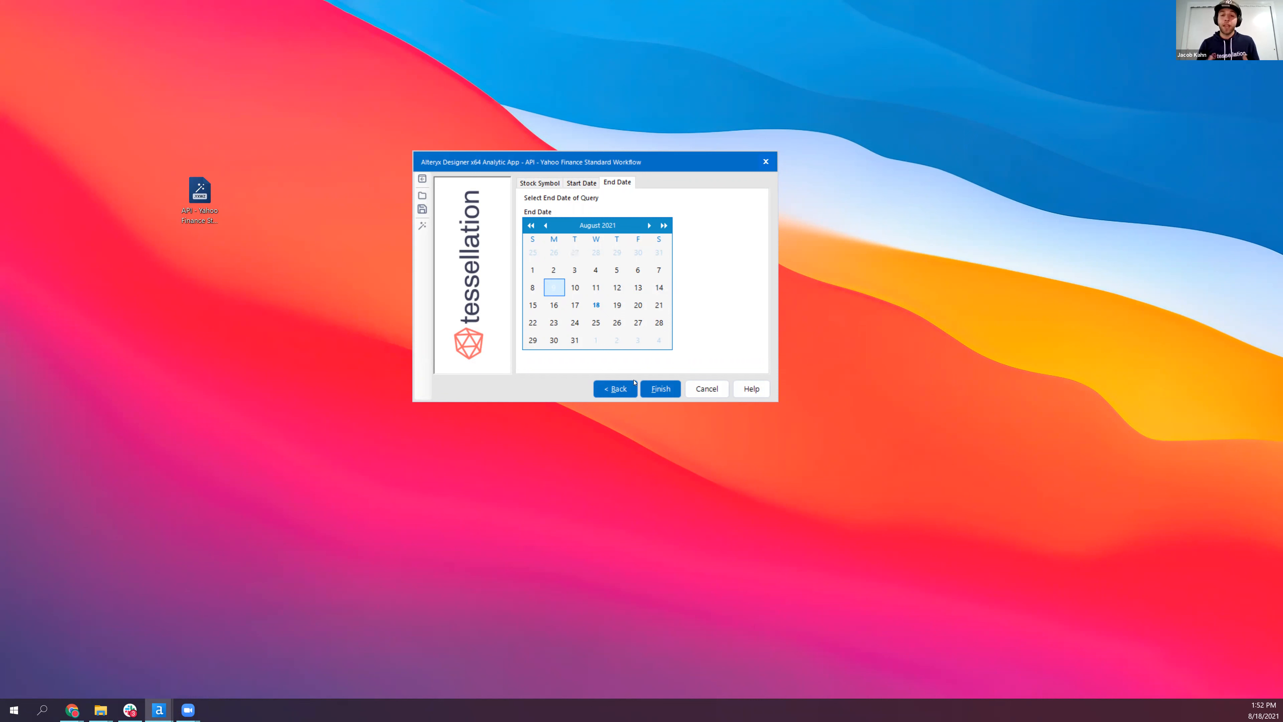
click(555, 185)
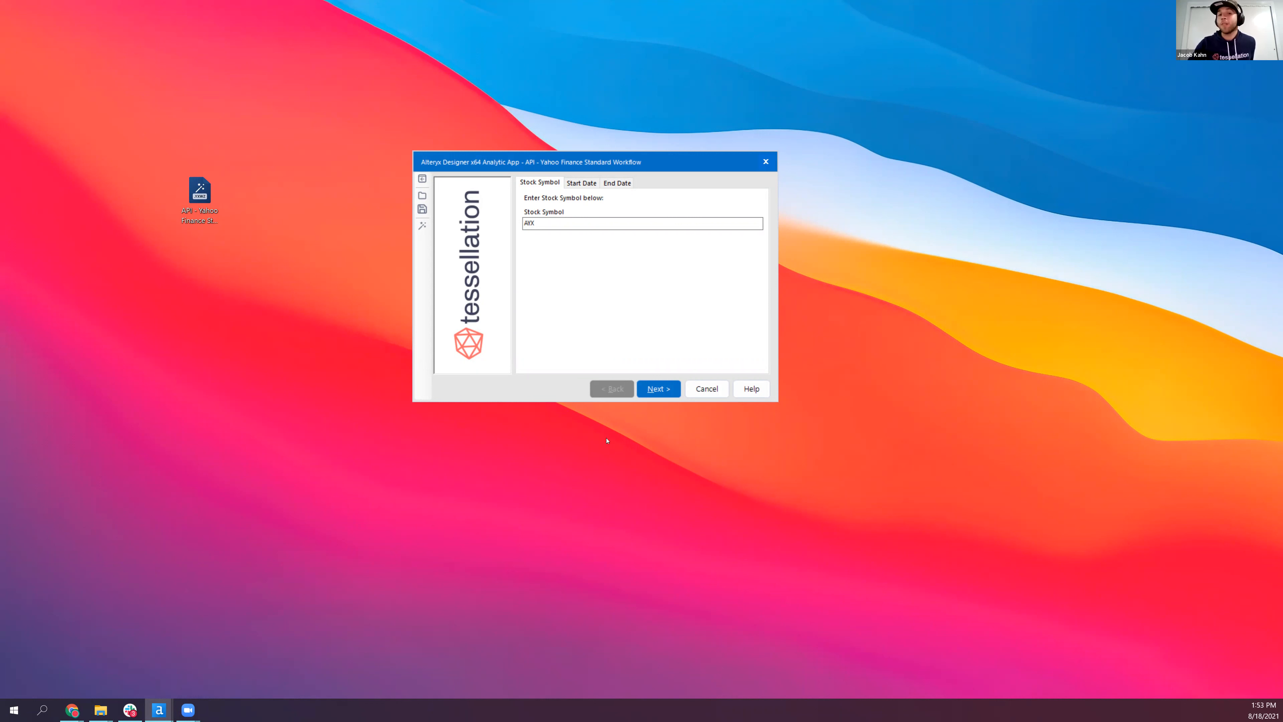
click(707, 388)
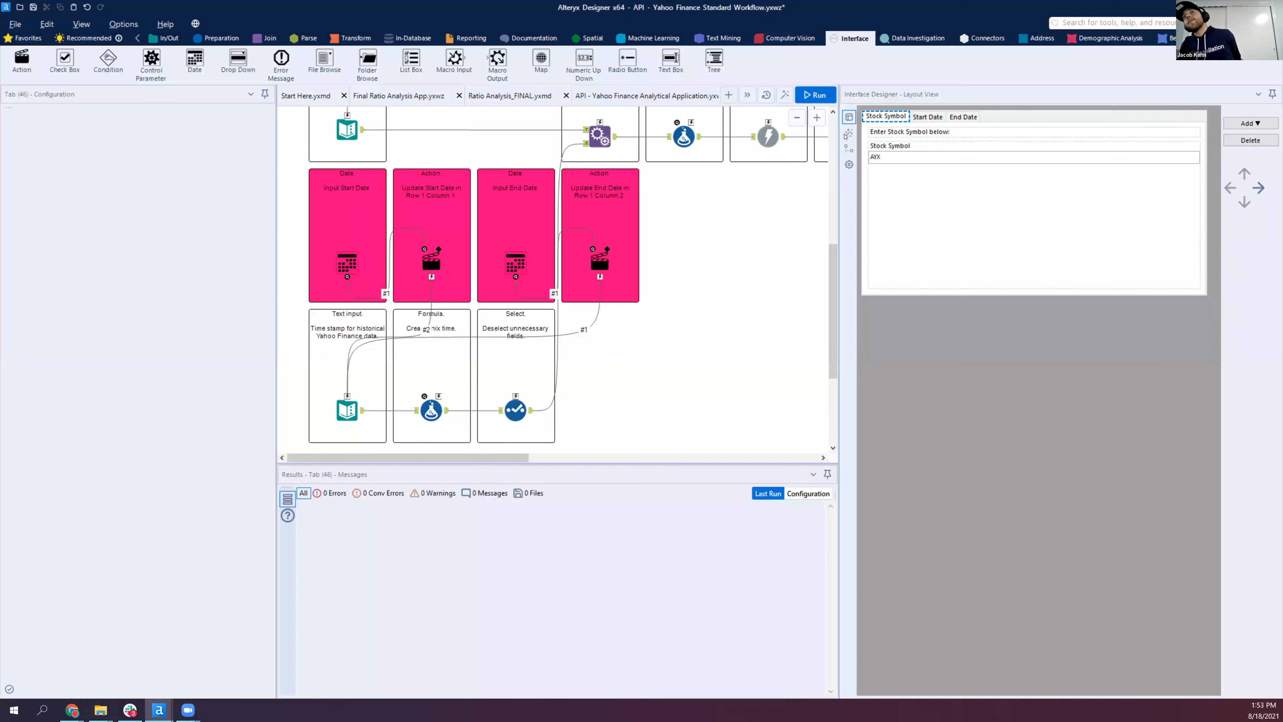
Load the TSLA_8.2_8.9.yxwv app values into the Interface Designer's Test View and look at the option to save them
click(848, 133)
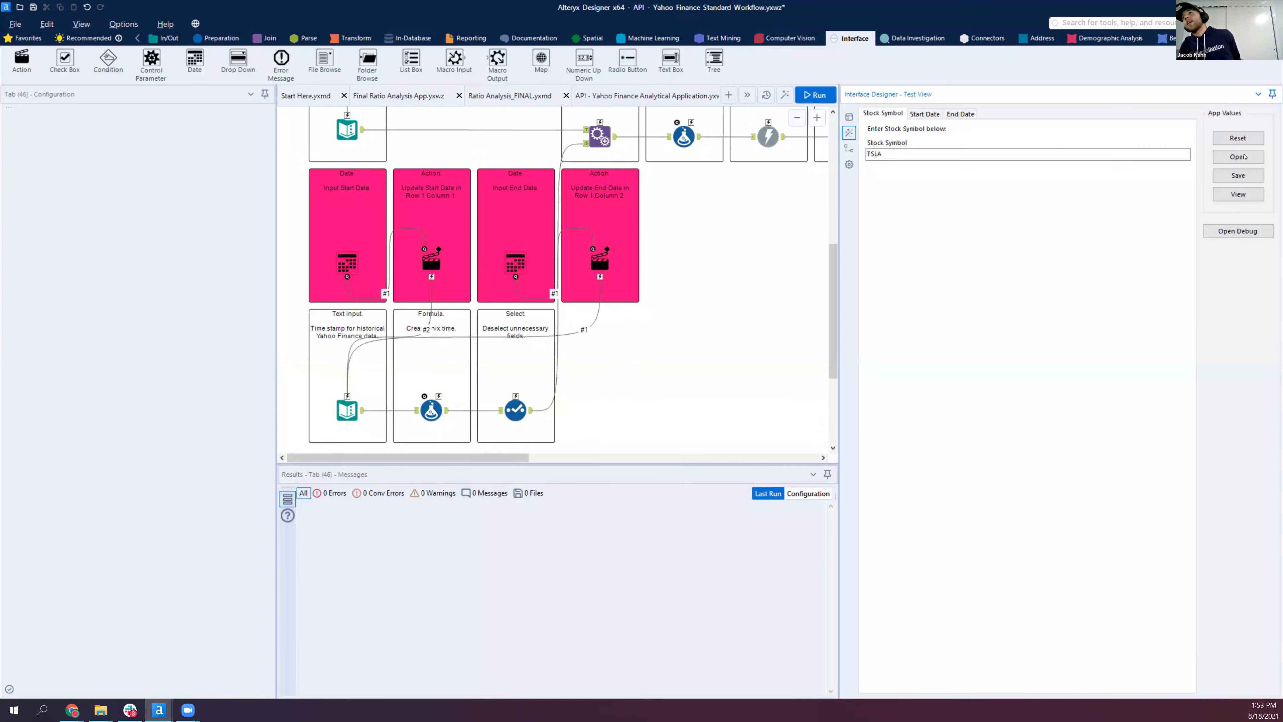
click(1238, 157)
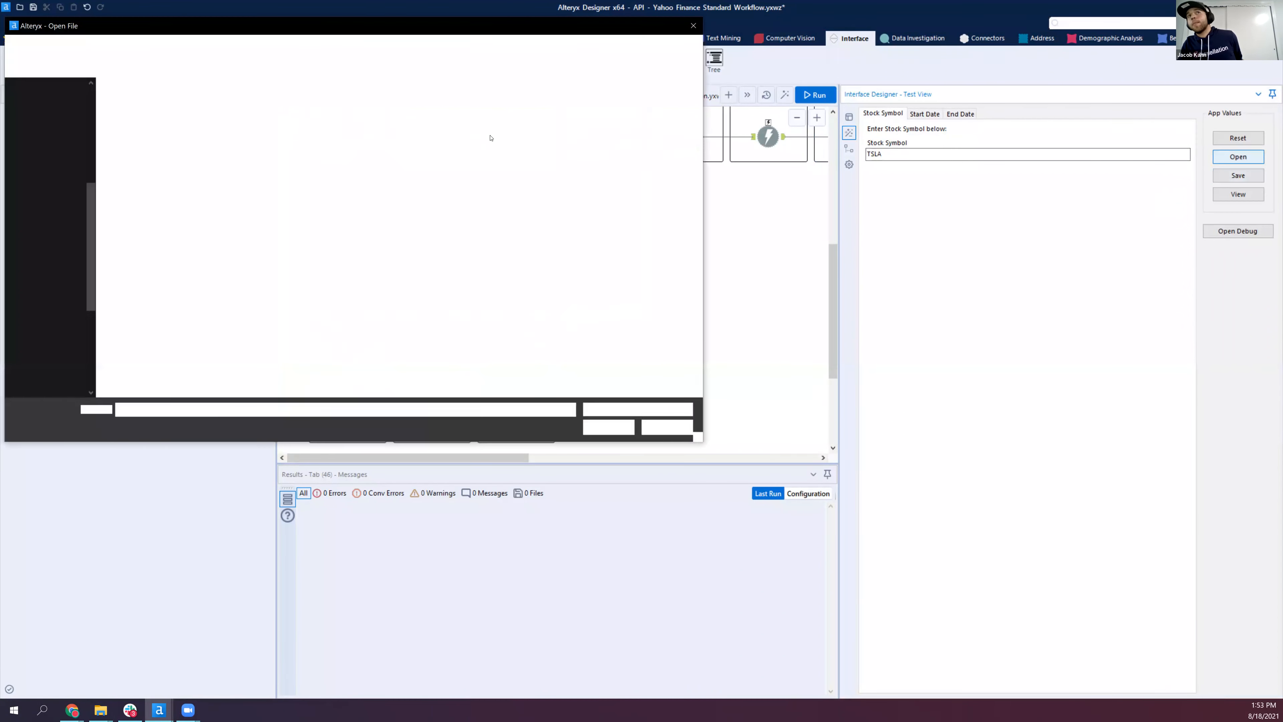
double_click(467, 122)
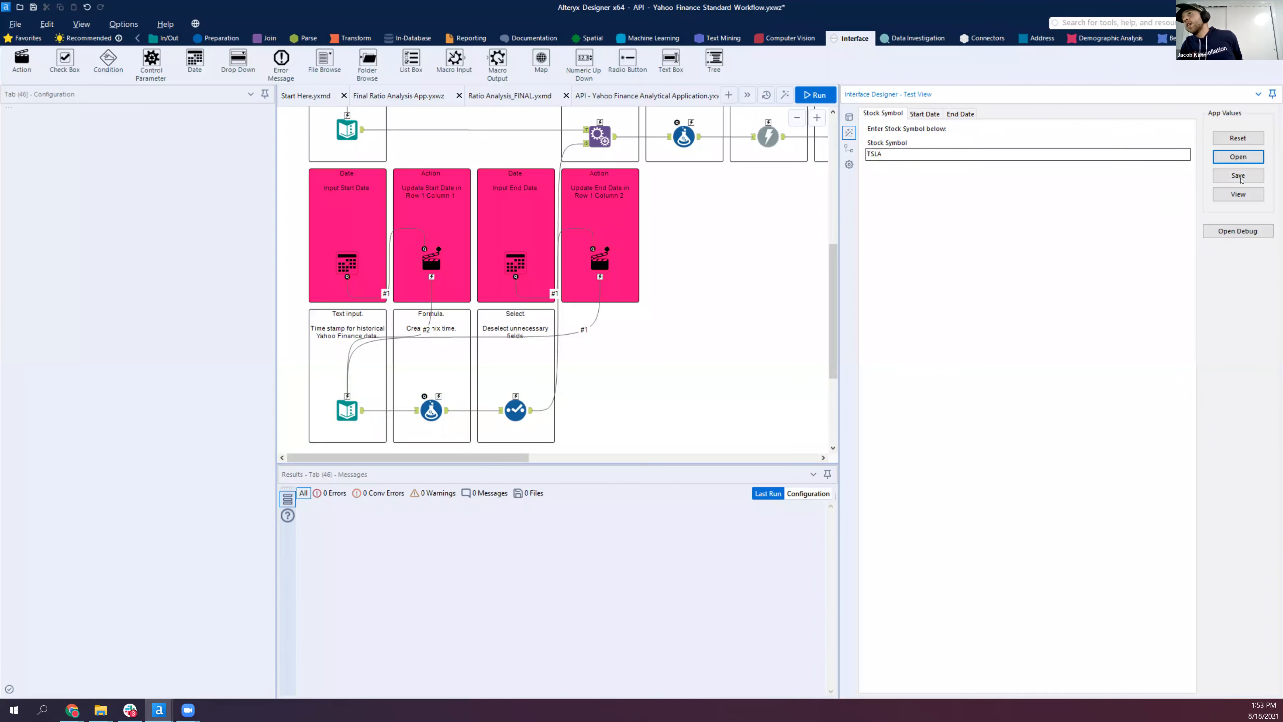
click(1238, 177)
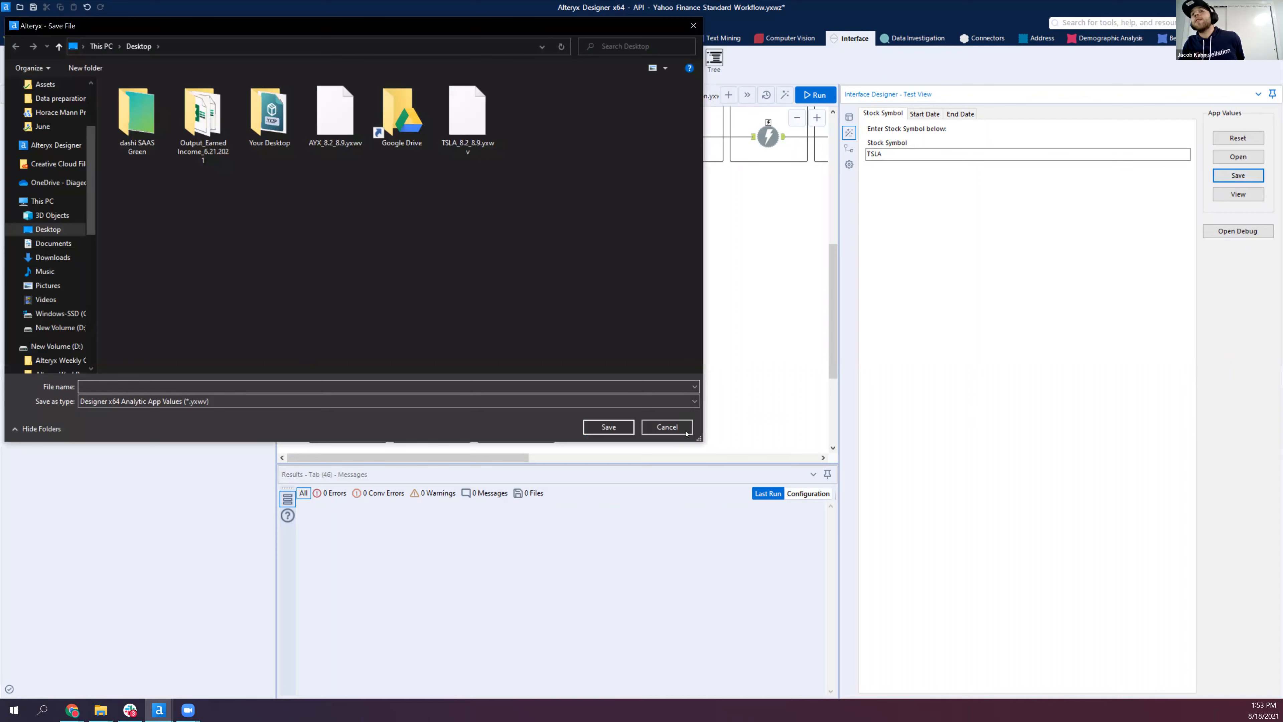
key(Escape)
View the current app values in the Test View, reset them to their defaults, and show the Interface Designer properties
click(1235, 197)
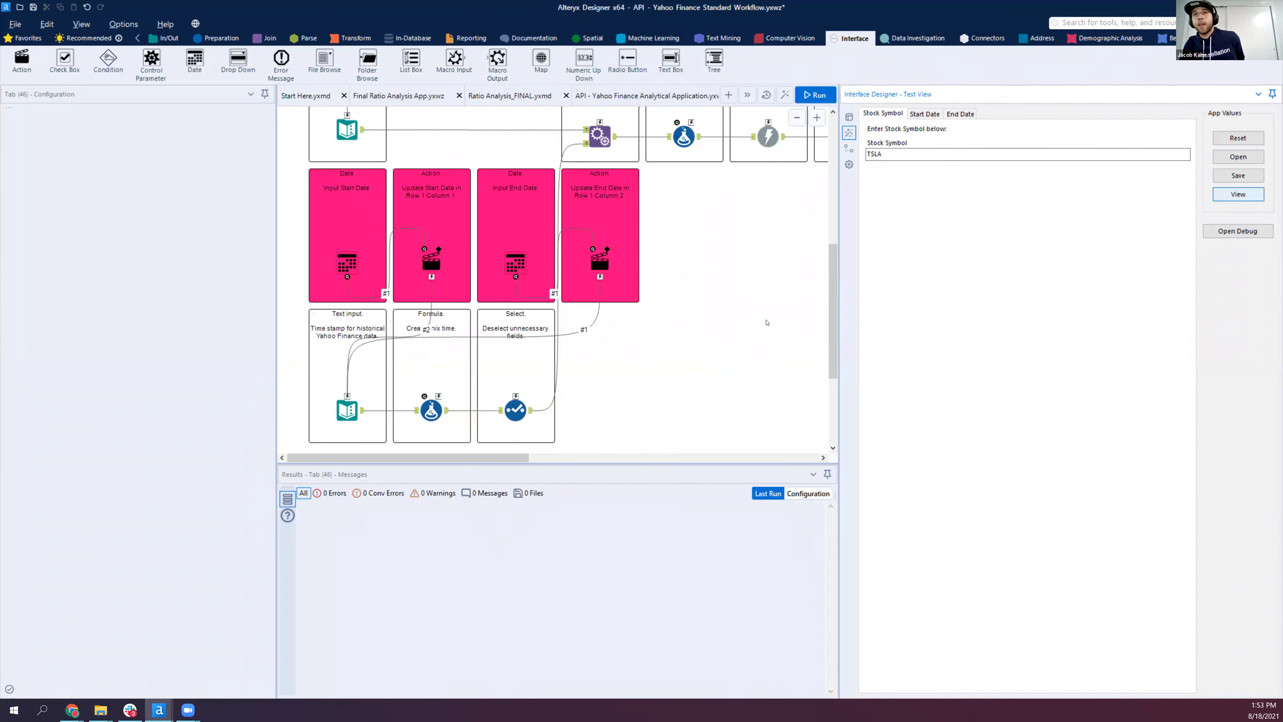
key(Return)
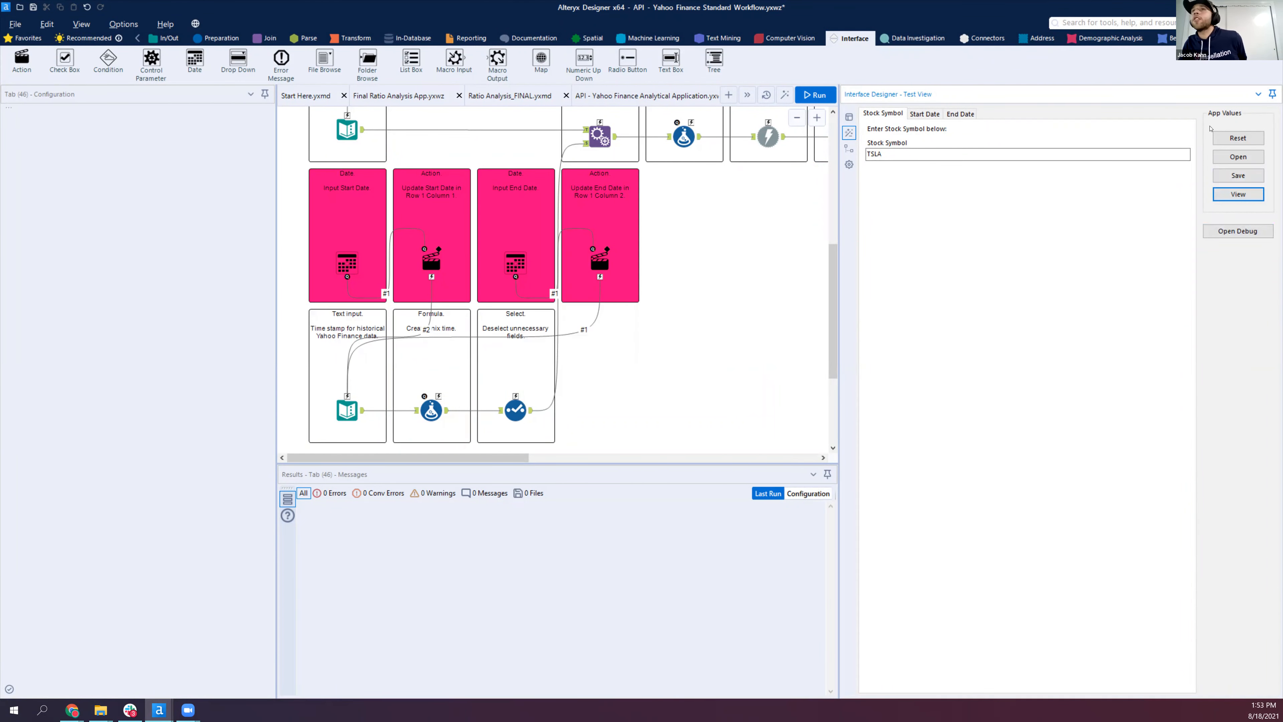
click(1238, 138)
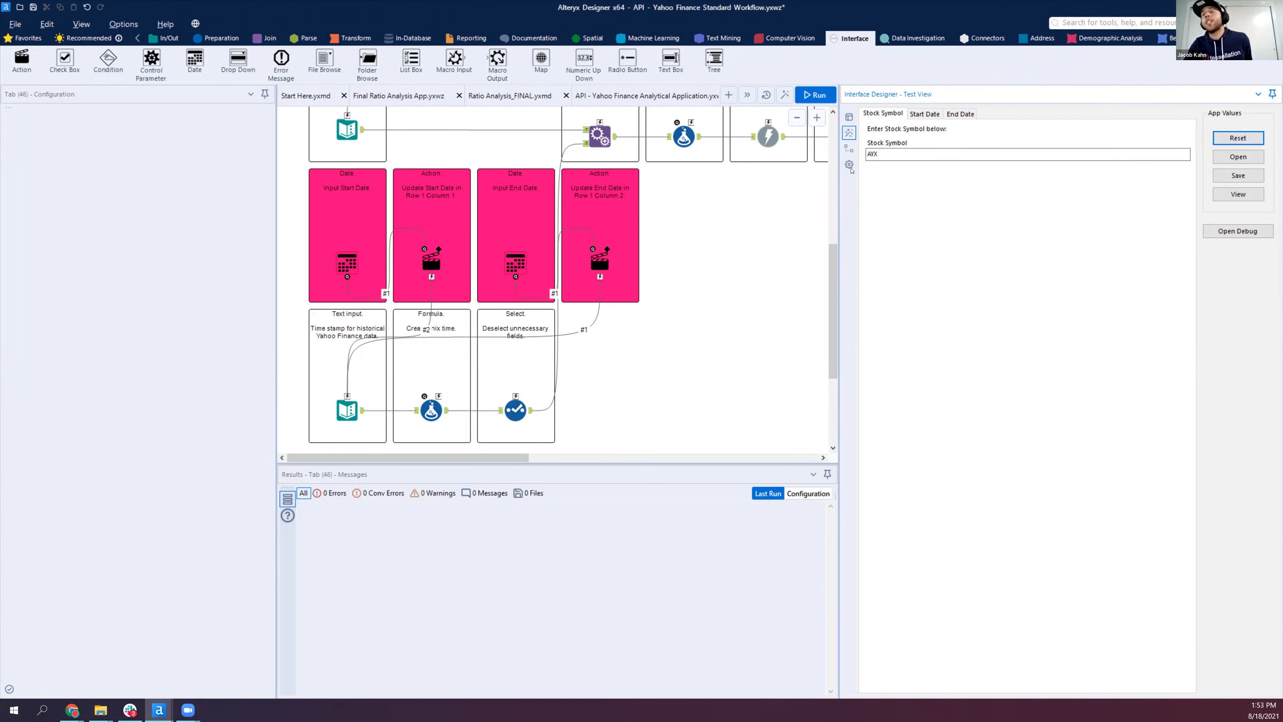
click(849, 165)
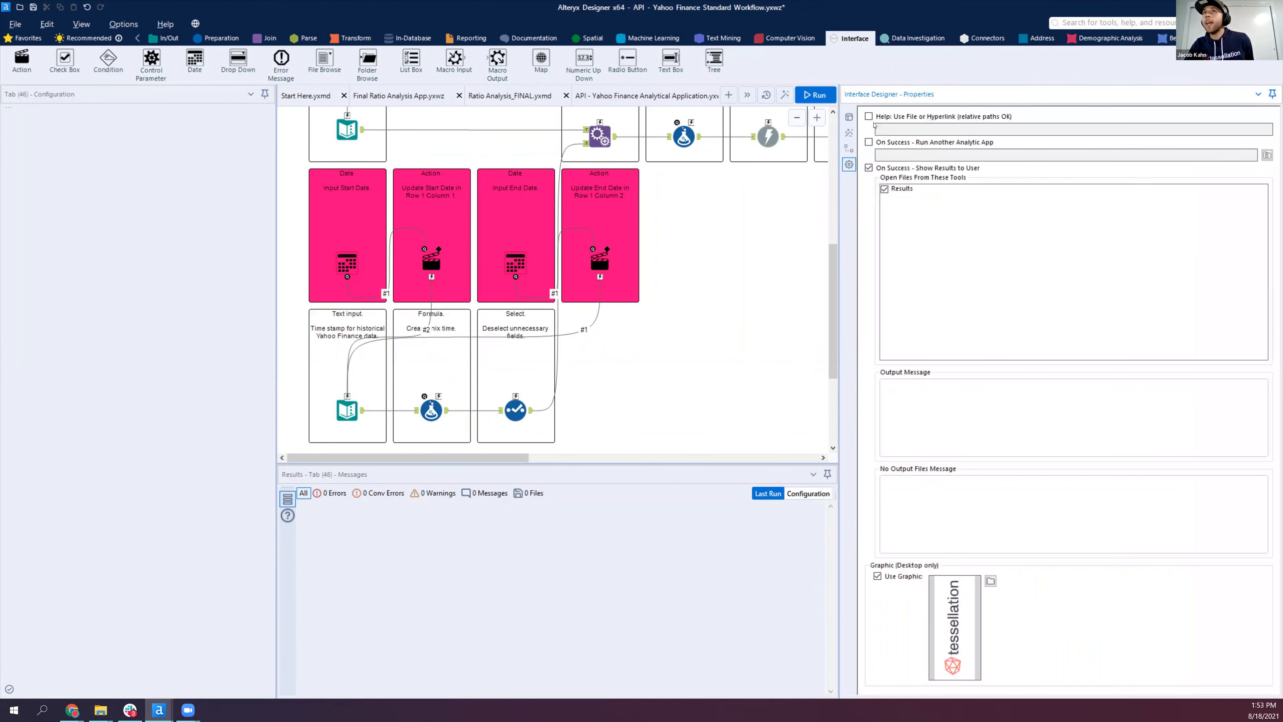
Show the Interface Designer's Layout View and save the API - Yahoo Finance Standard Workflow app
click(849, 116)
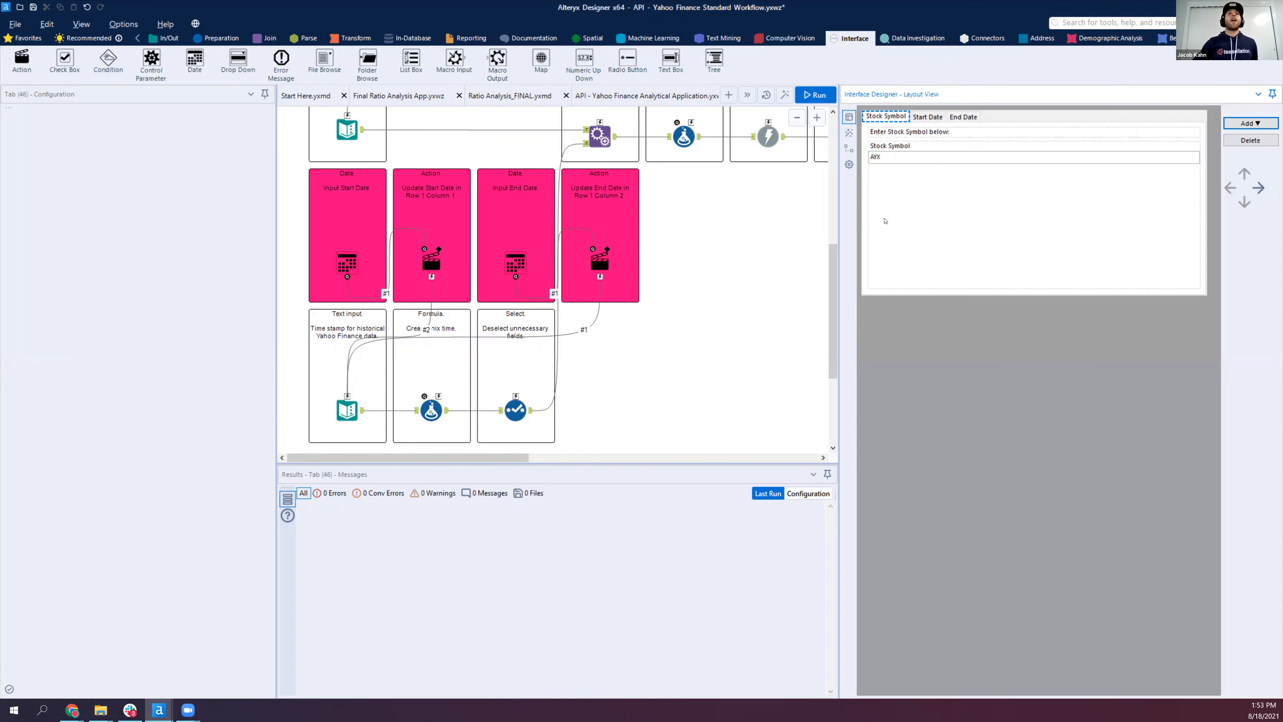
scroll(353, 147, up, 4)
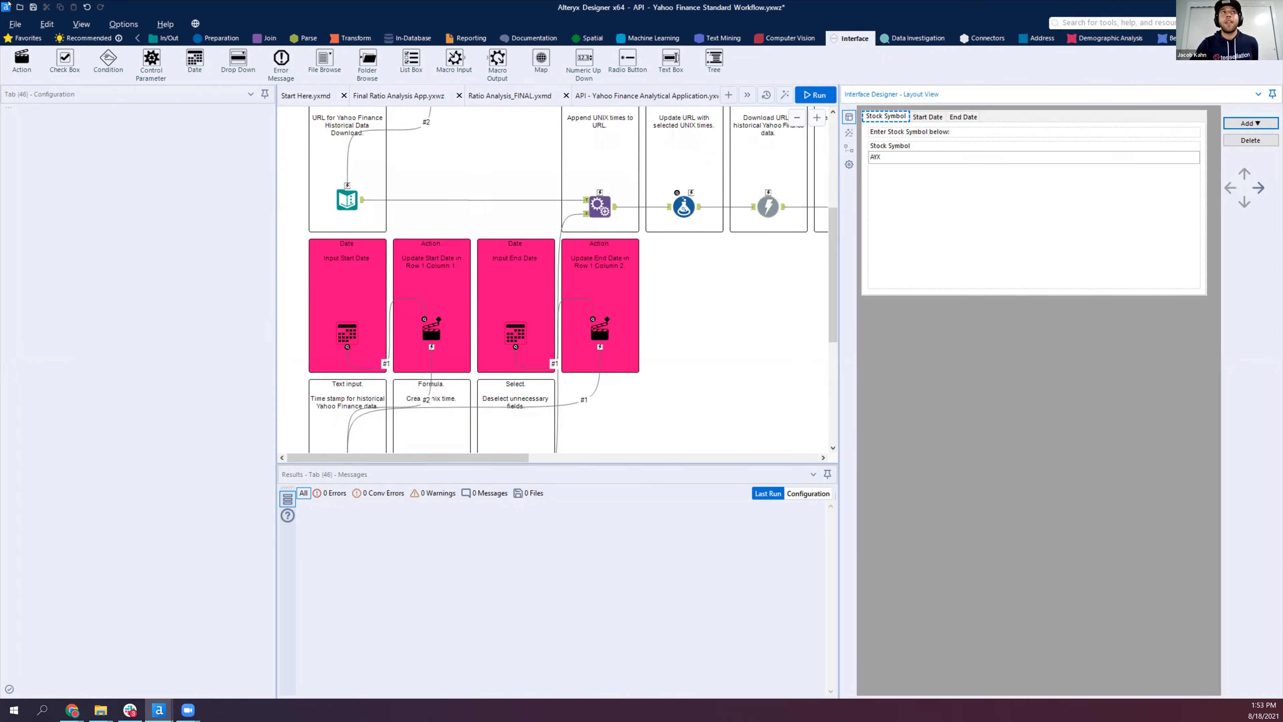
click(33, 7)
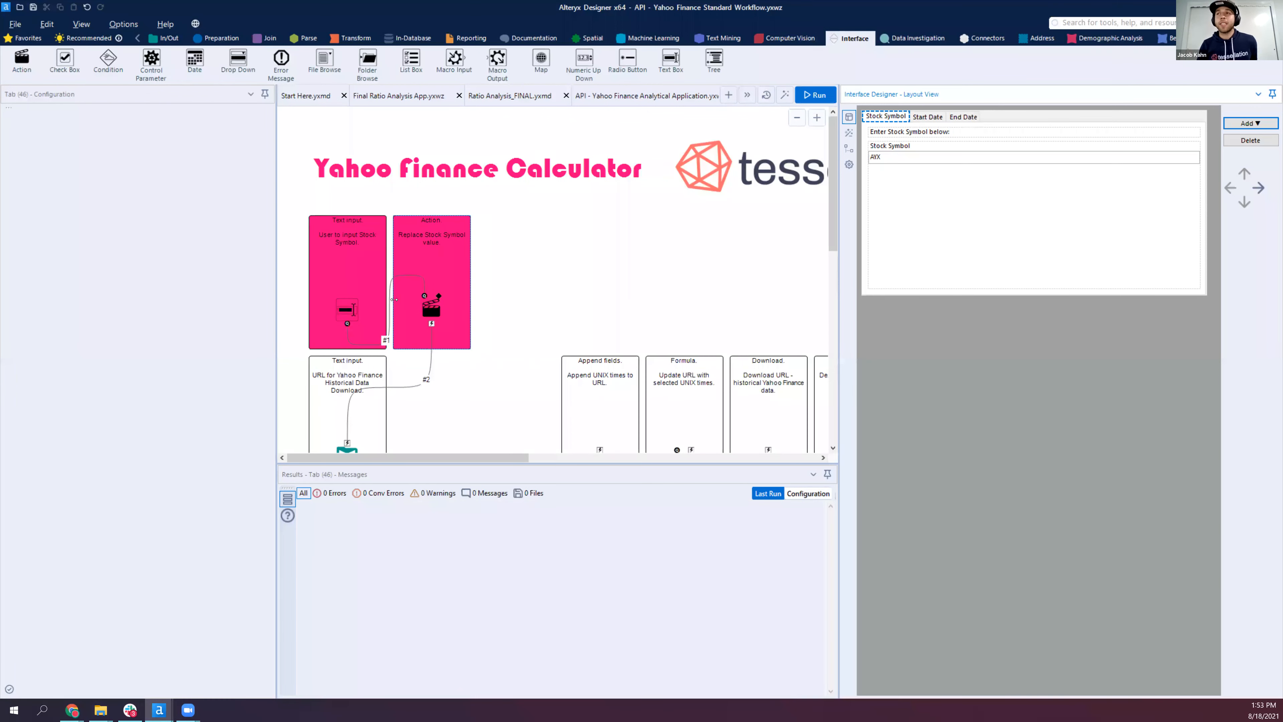
Look through the open Final Ratio Analysis App, Ratio Analysis_FINAL and Yahoo Finance Analytical Application files, then return to API - Yahoo Finance Standard Workflow.yxwz
click(417, 96)
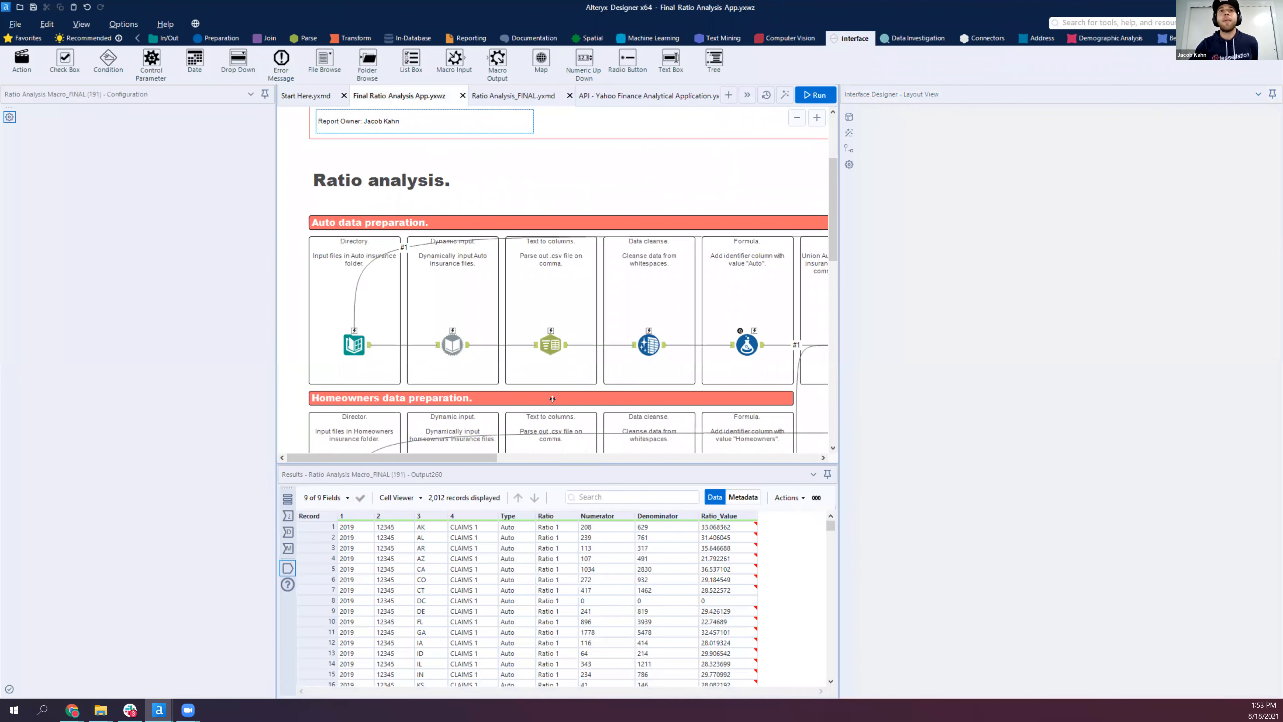
click(514, 96)
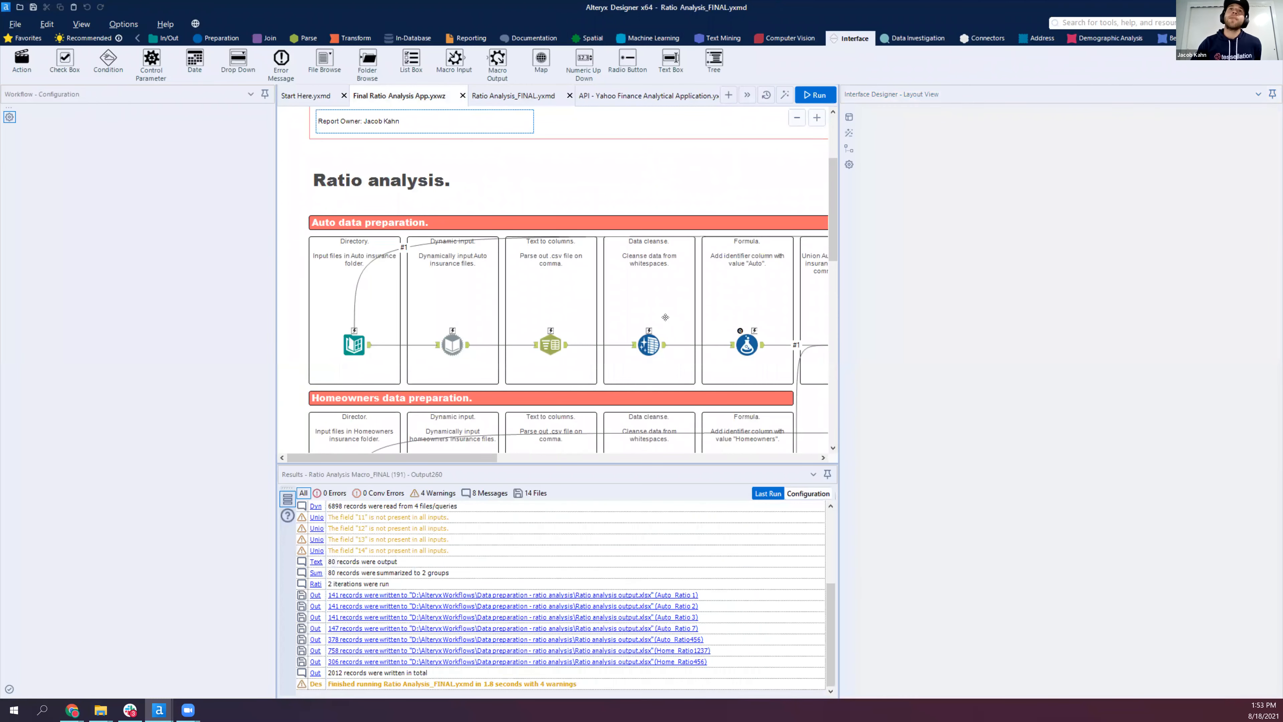
scroll(642, 127, up, 3)
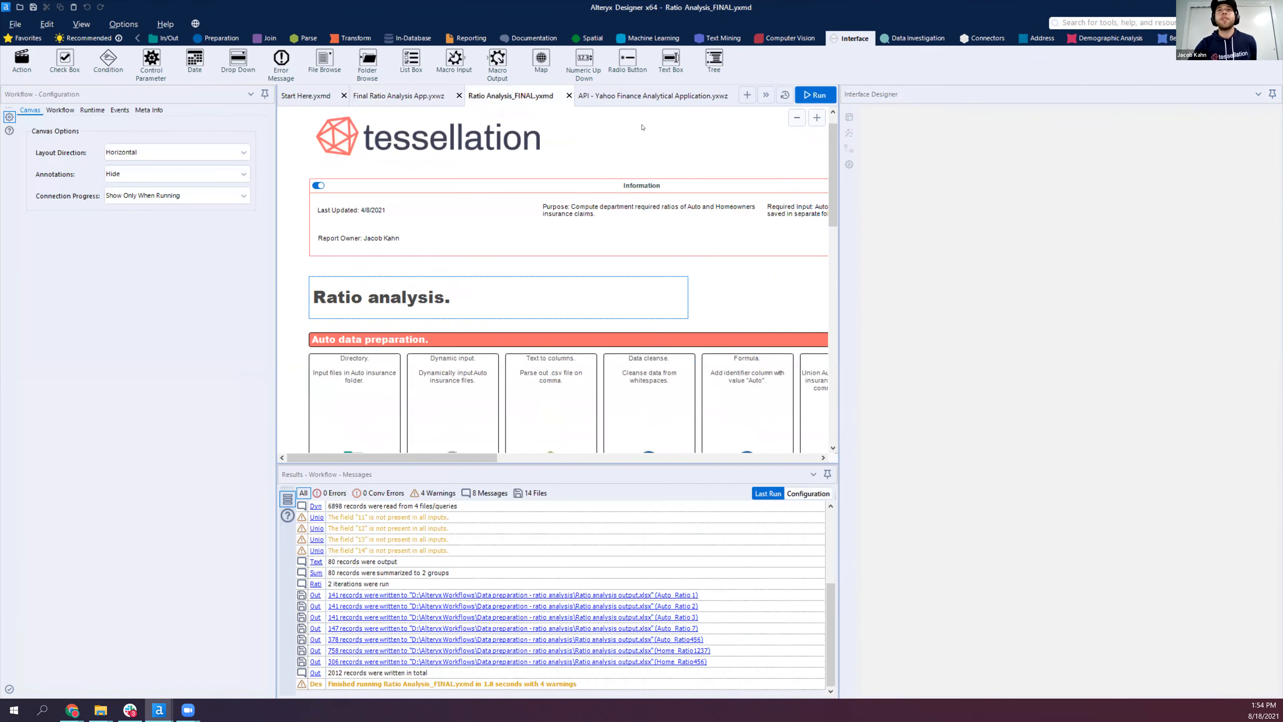
click(646, 96)
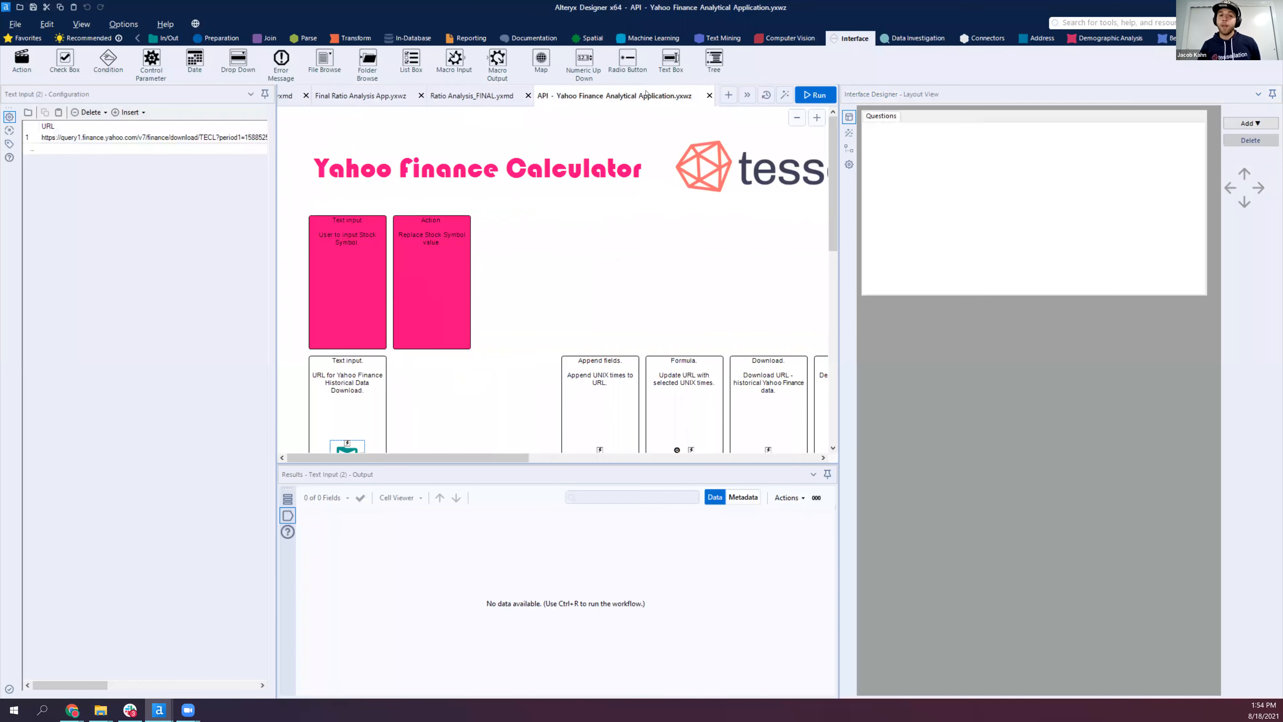
click(747, 95)
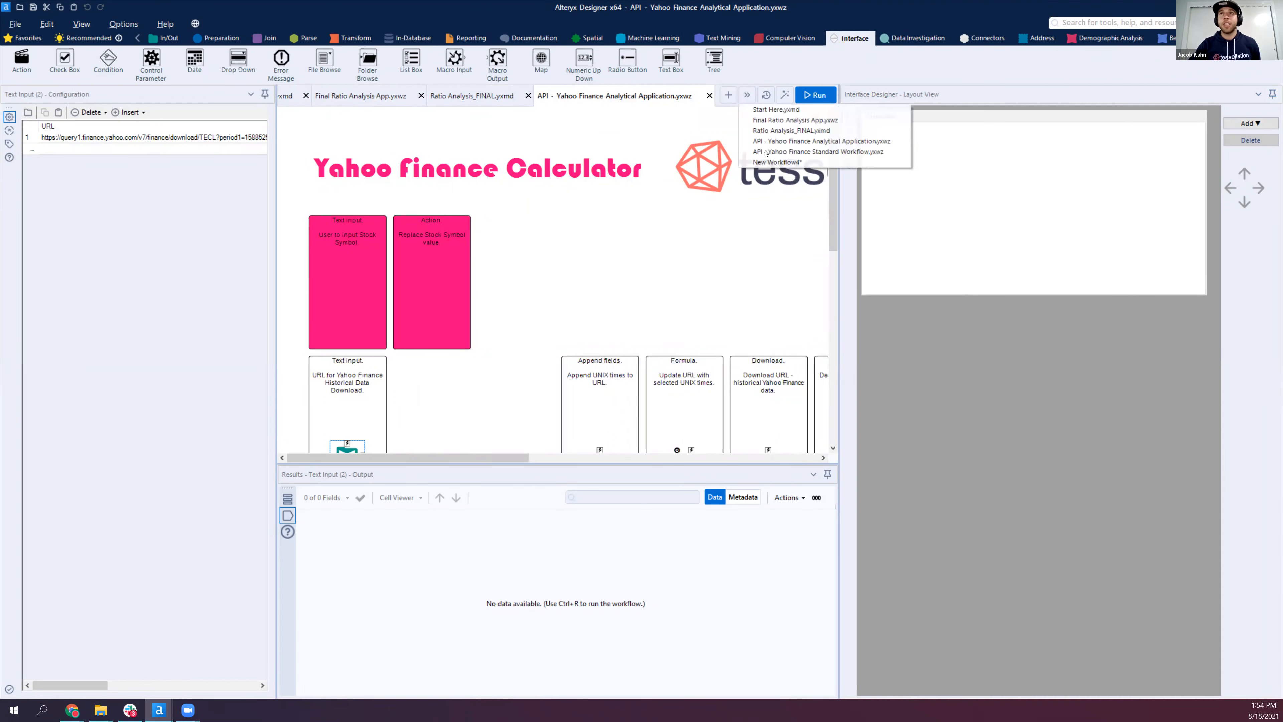
click(616, 338)
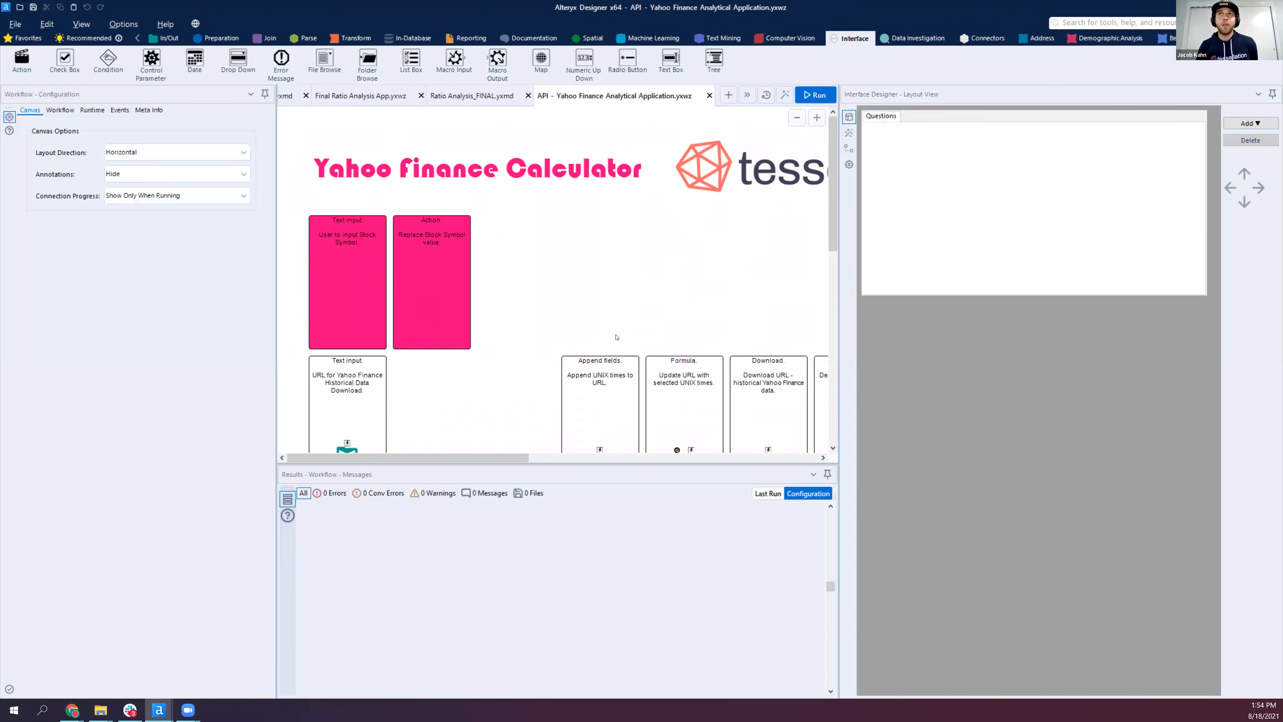
click(747, 95)
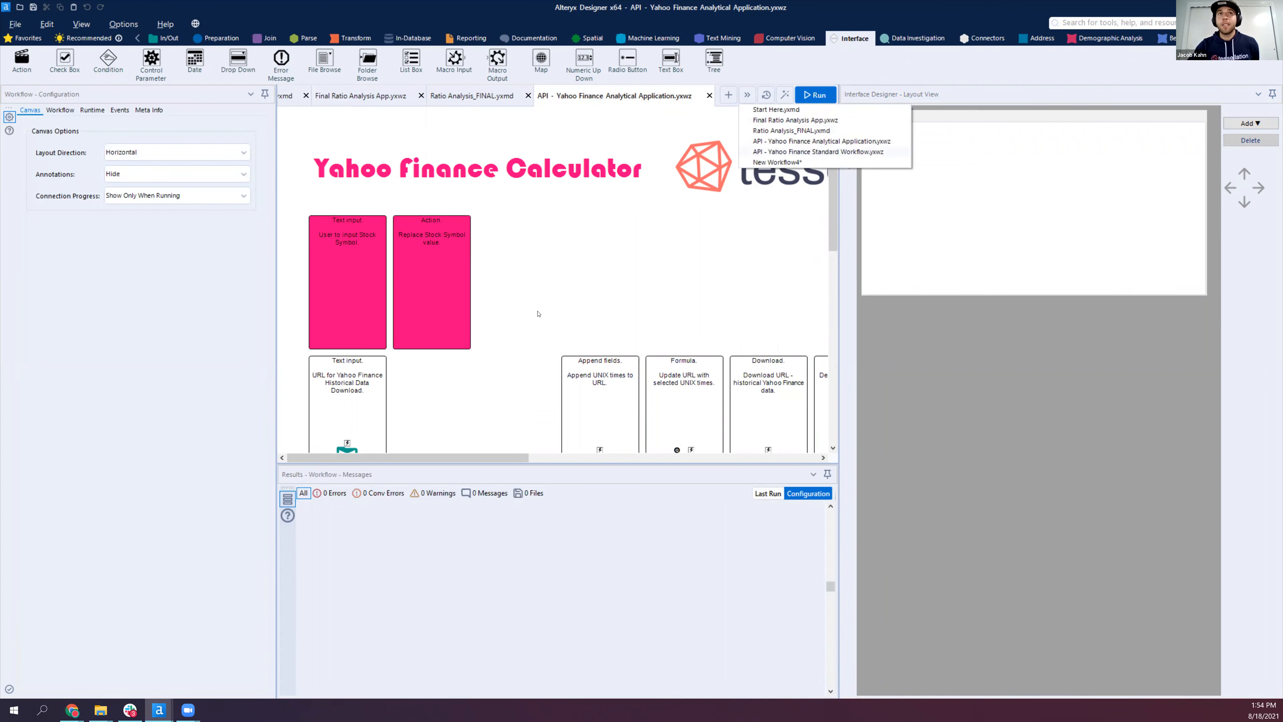
scroll(539, 314, down, 3)
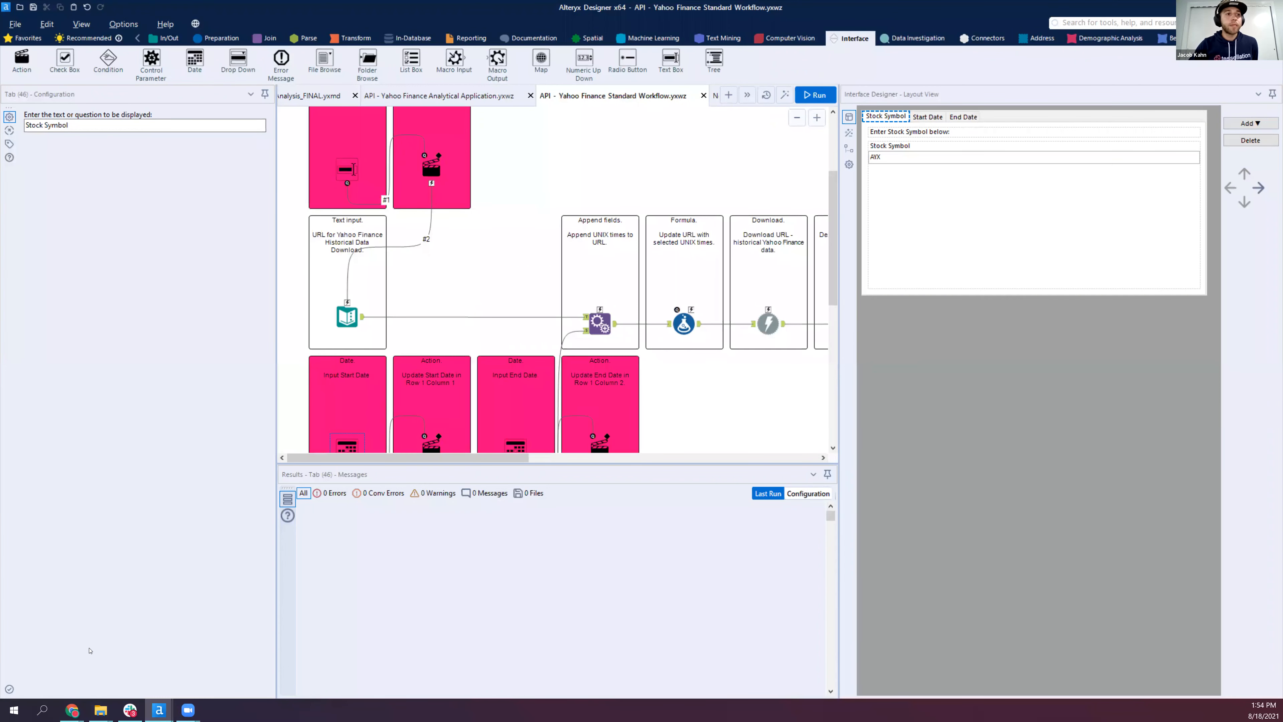
Switch to the Cosmos Google Slide presentation in Chrome, present it full screen, and advance to the Review slide
click(74, 709)
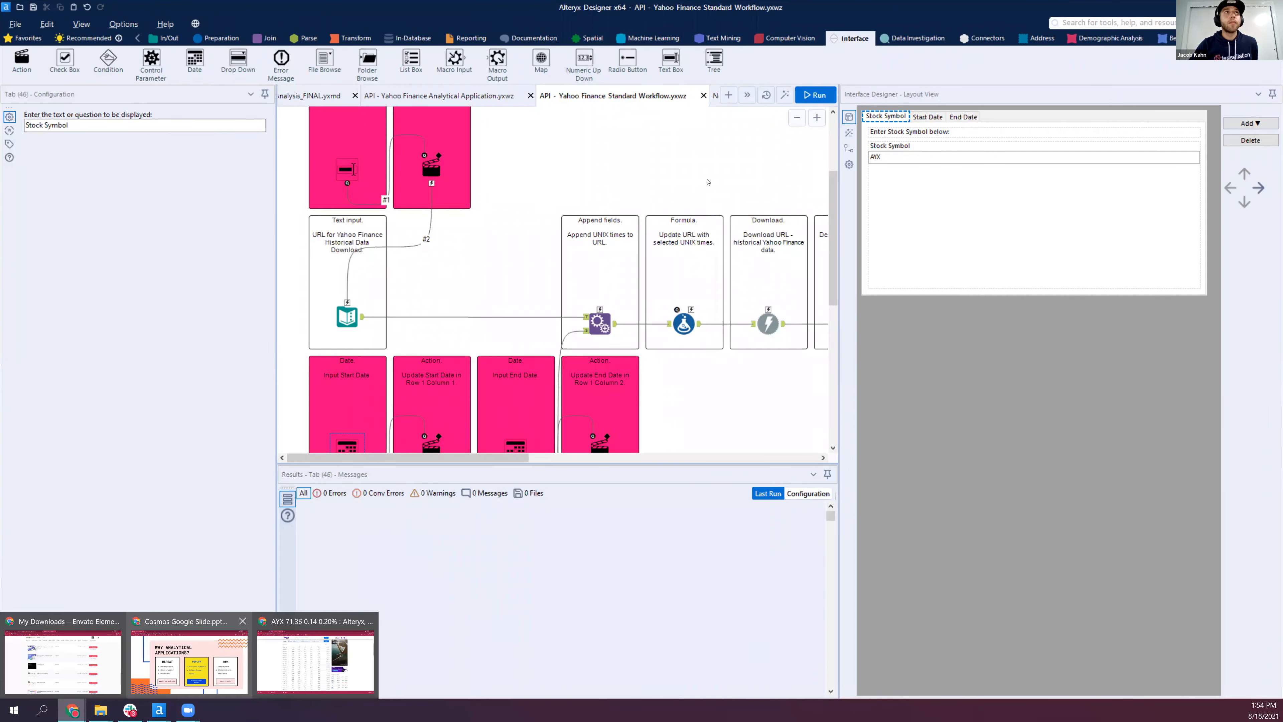
click(189, 658)
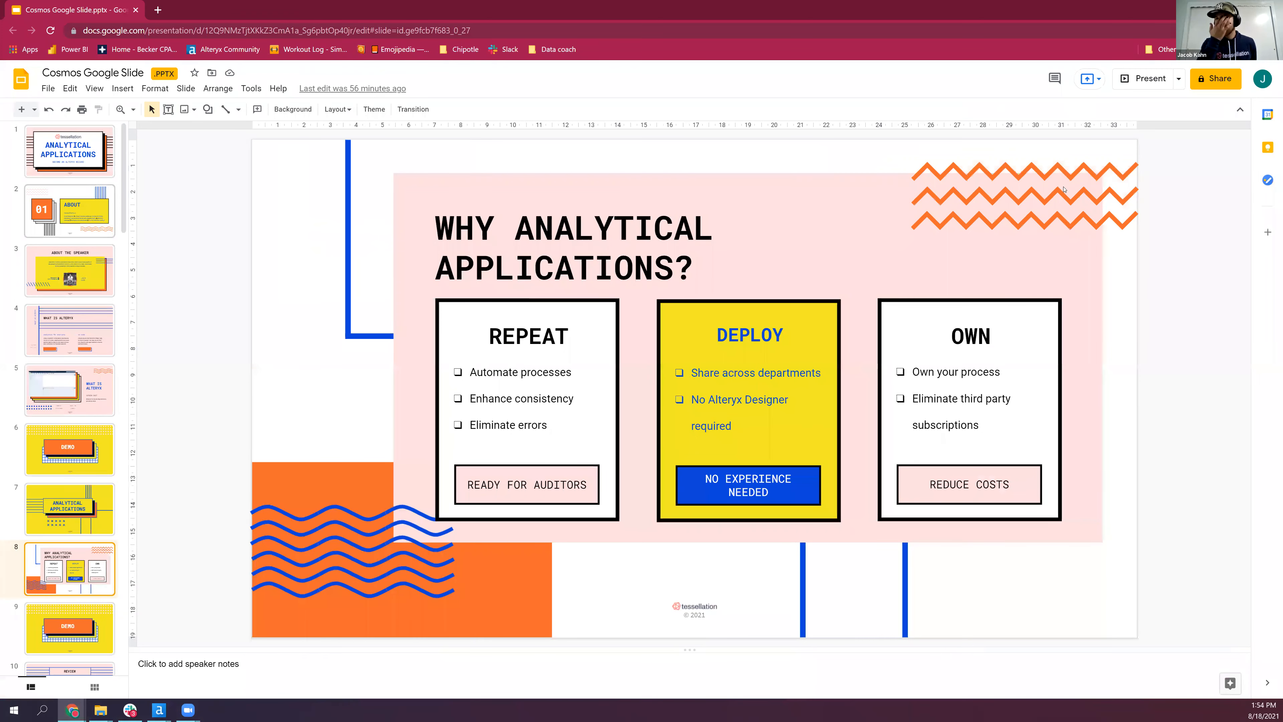
click(1134, 81)
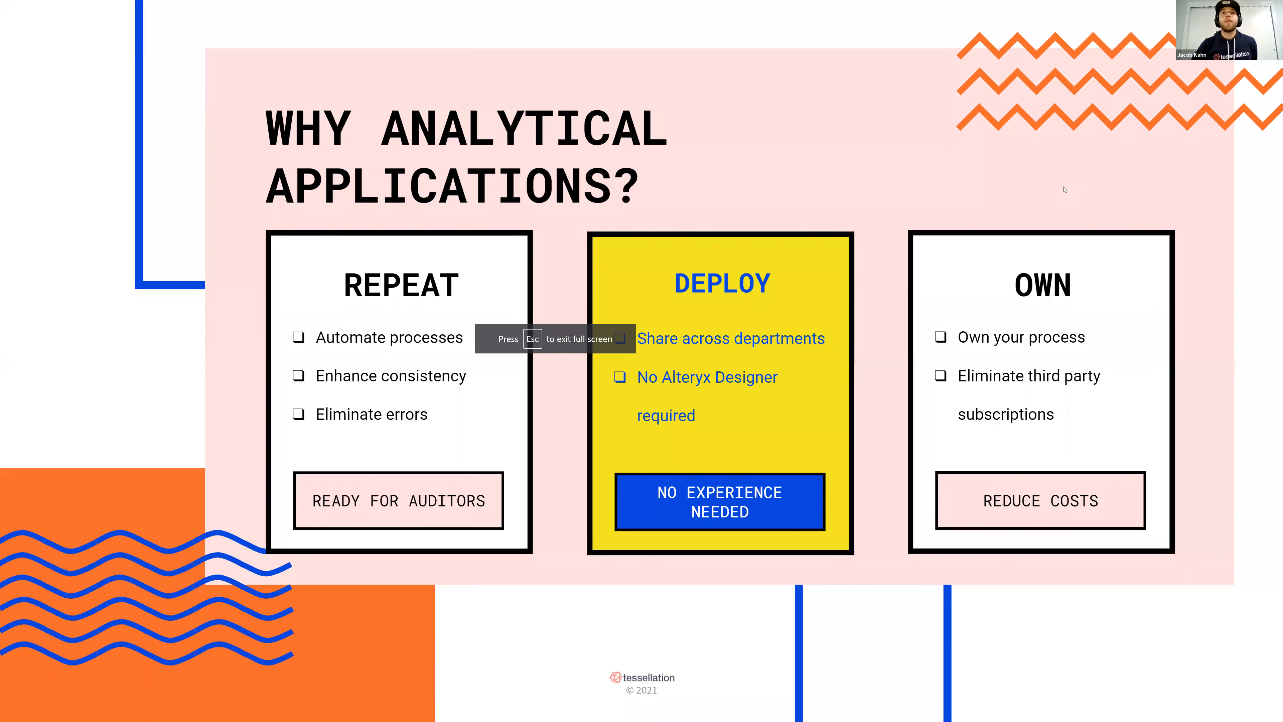
key(Right)
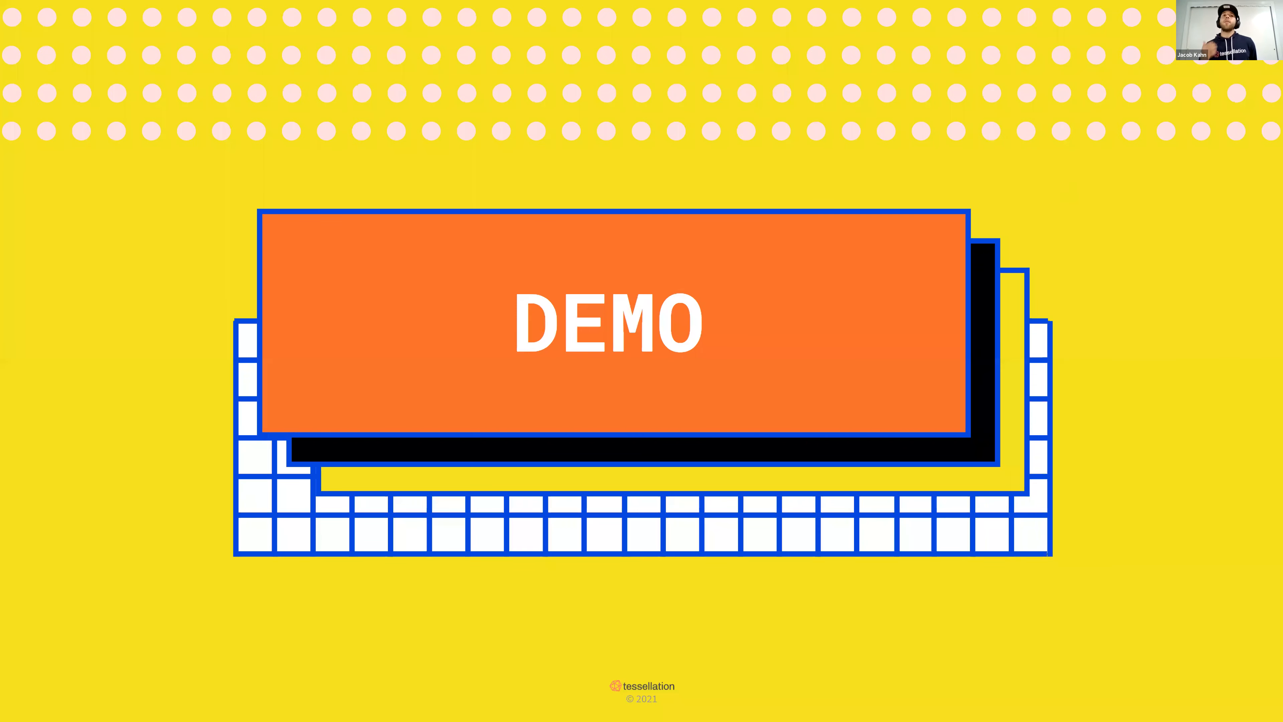
key(Right)
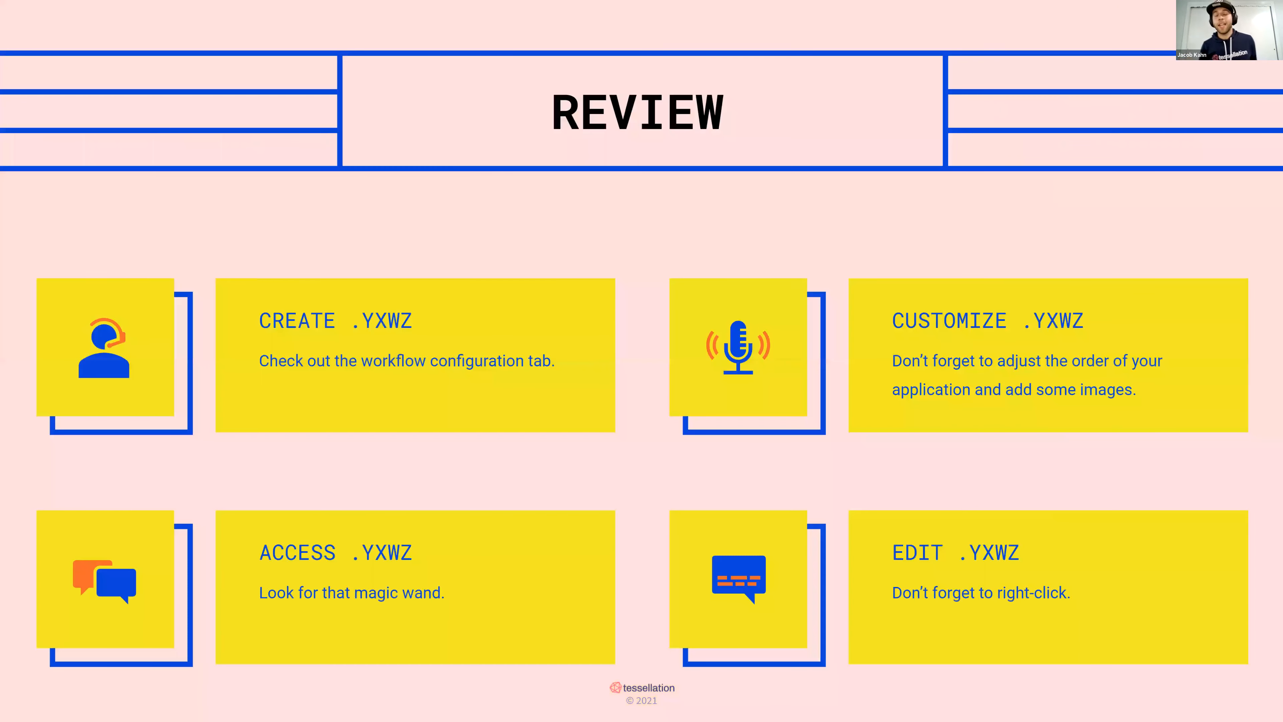